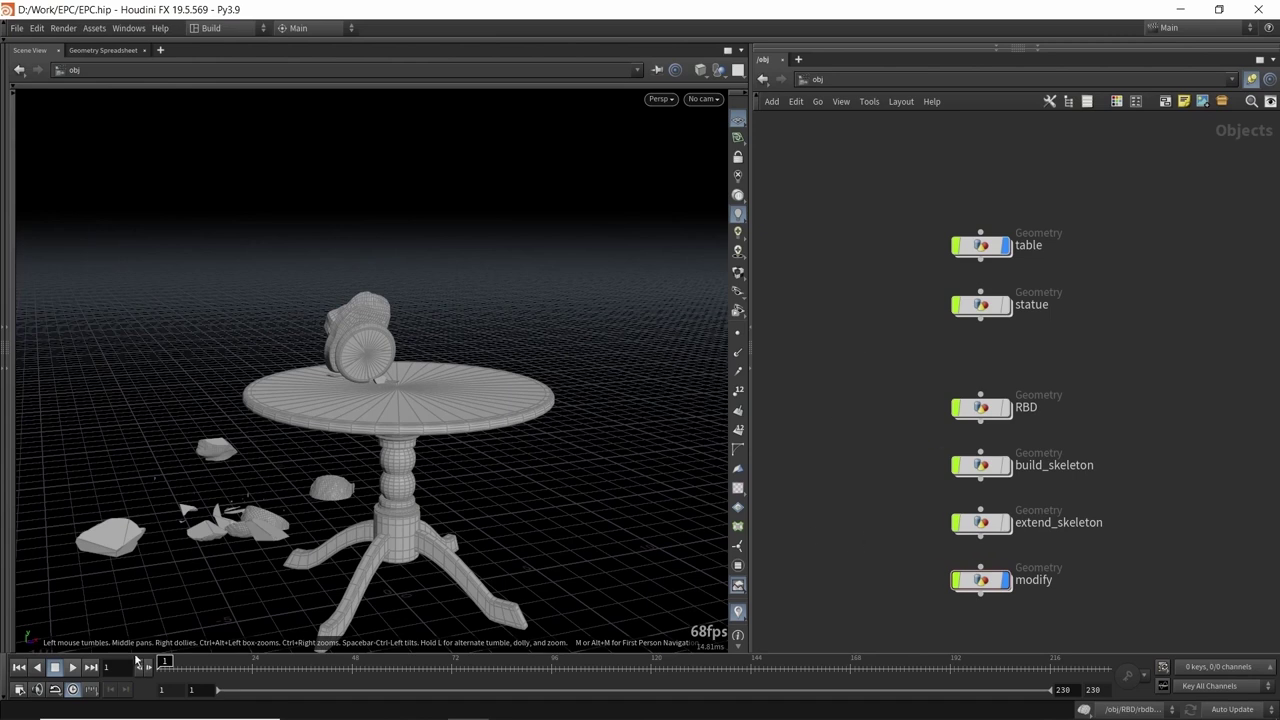
- Play the scene's animation to preview the simulation, and return to the first frame
{"action": "left_click", "coordinate": [72, 667]}
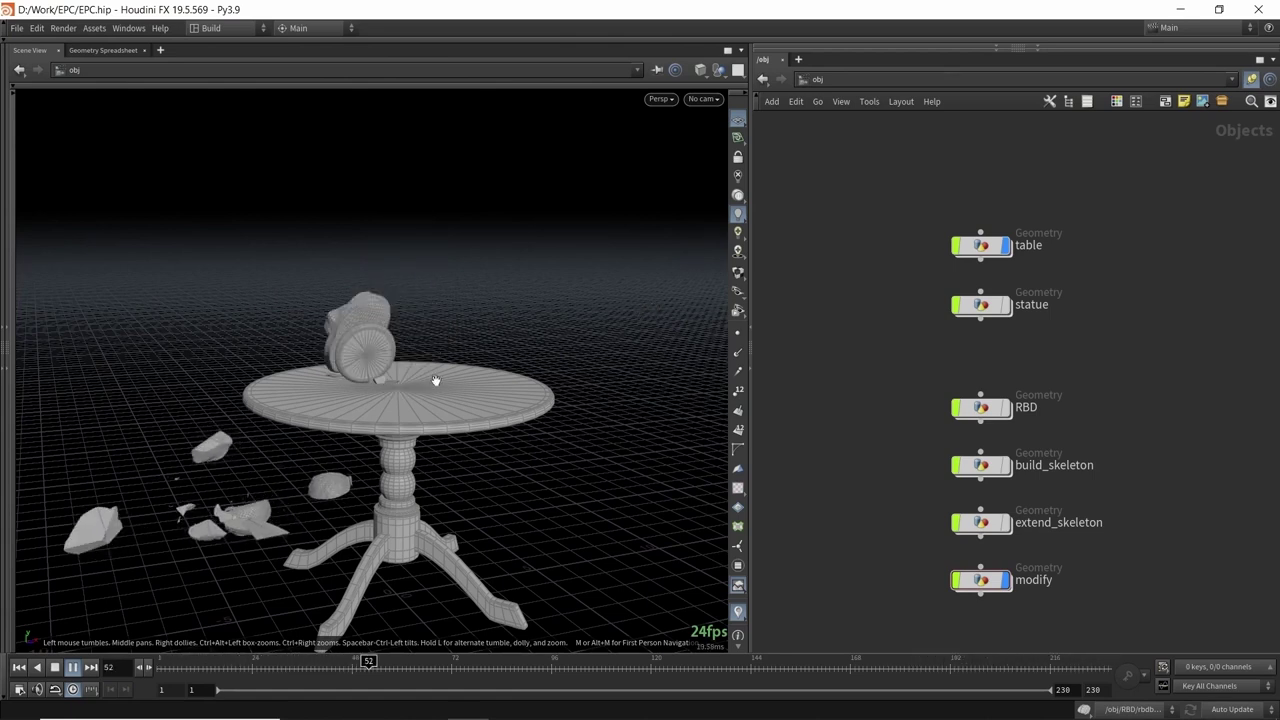
{"action": "key", "text": "ctrl+Up"}
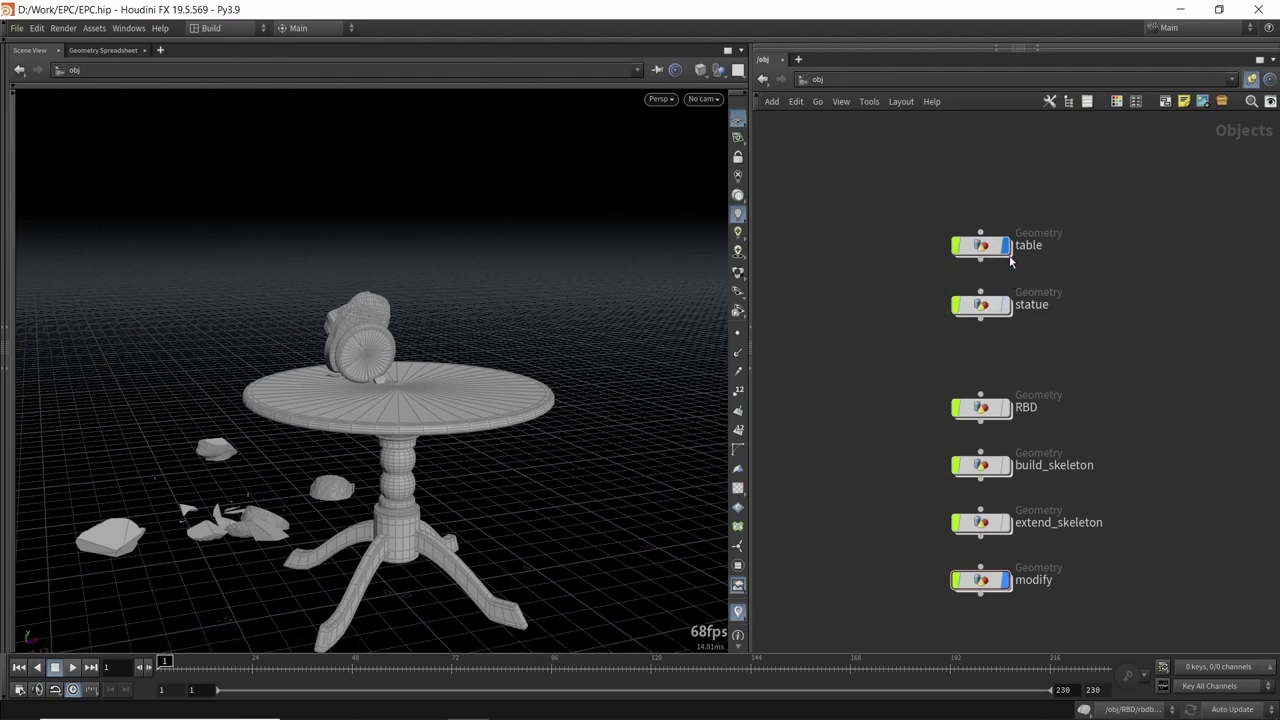
- Hide the modify object, show the table on its own, and look through its internal node network before returning to object level
{"action": "mouse_move", "coordinate": [987, 259]}
{"action": "left_click", "coordinate": [1005, 580]}
{"action": "double_click", "coordinate": [975, 246]}
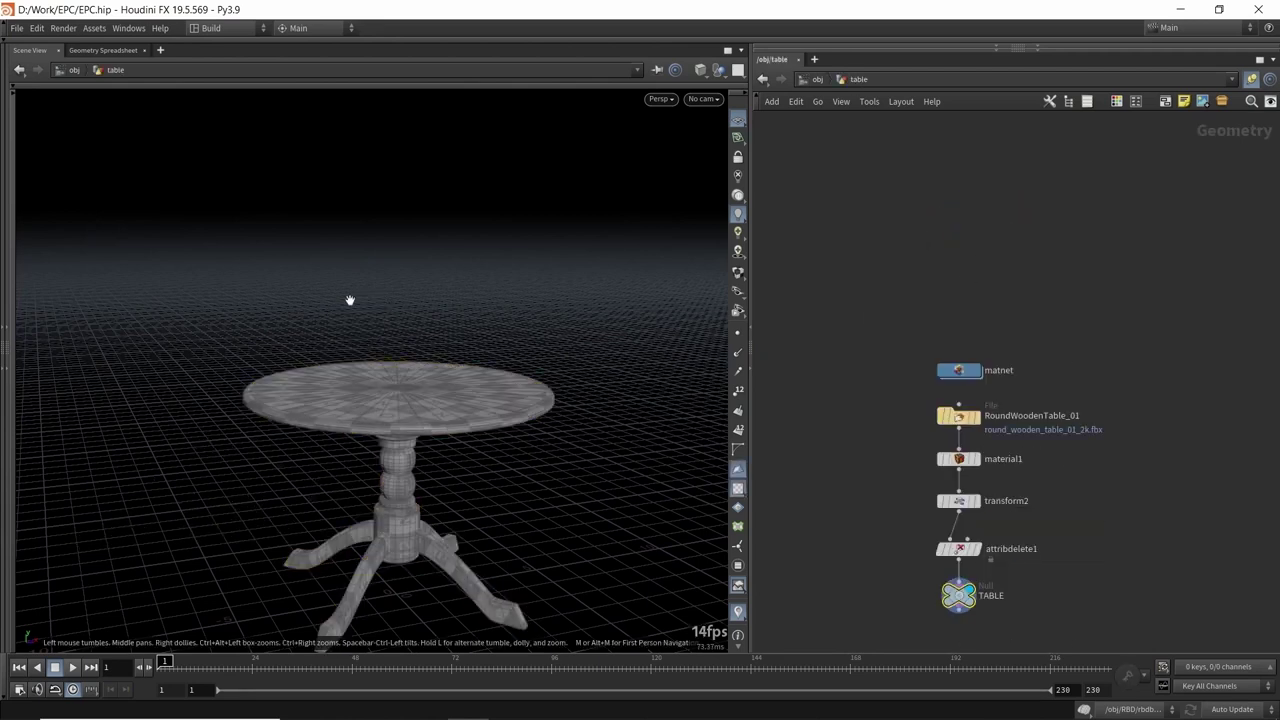
{"action": "key", "text": "u"}
{"action": "left_click", "coordinate": [1006, 246]}
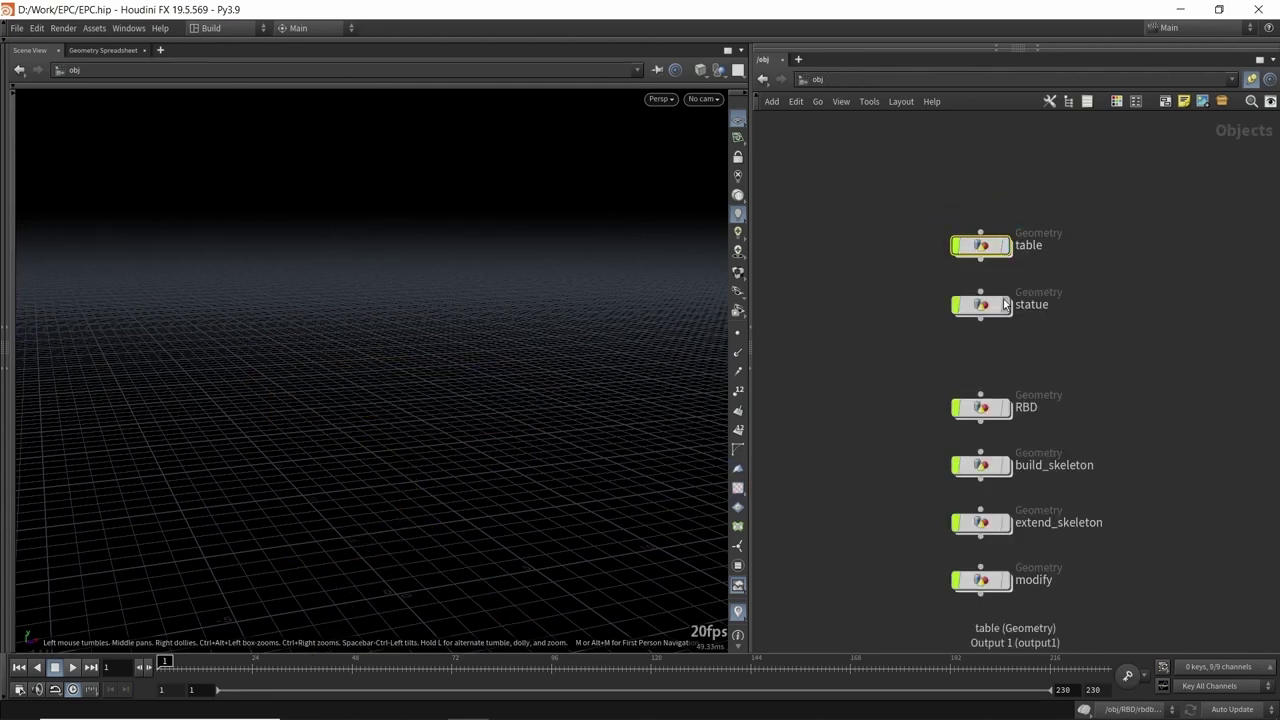
{"action": "left_click", "coordinate": [1006, 246]}
{"action": "double_click", "coordinate": [981, 246]}
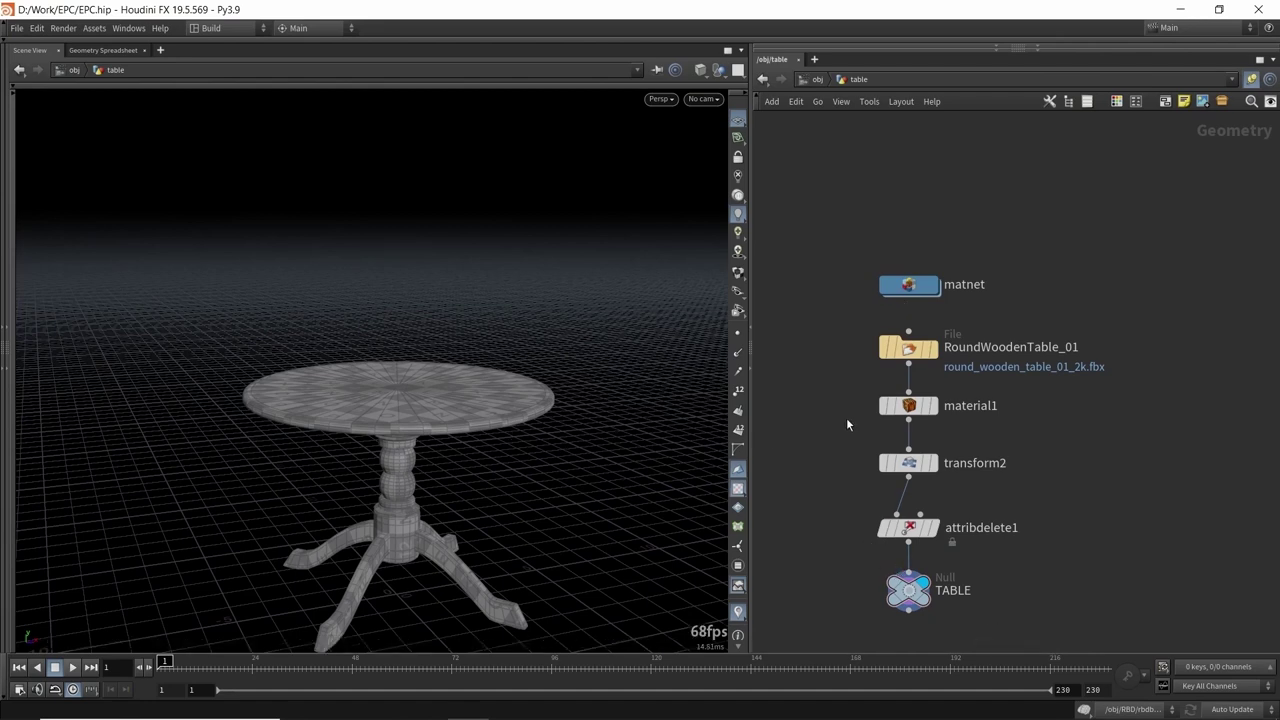
{"action": "key", "text": "u"}
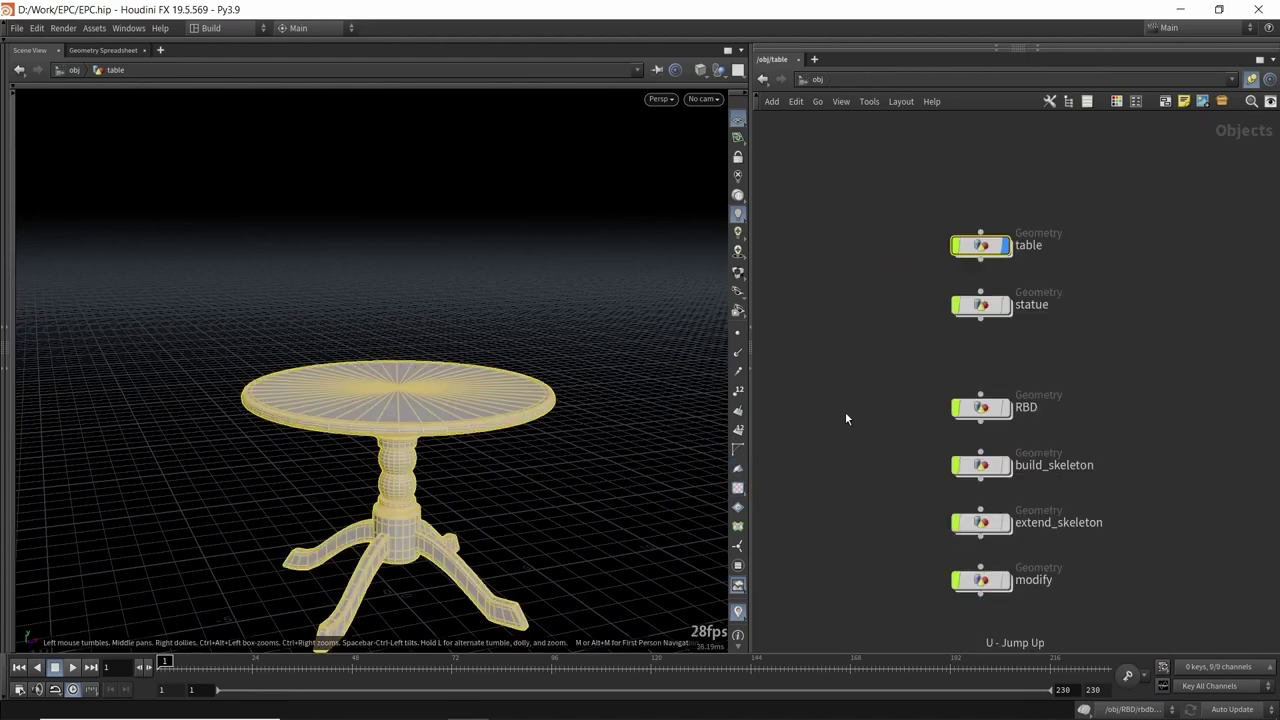
- Show the statue object in place of the table and look through its node network, including attribdelete2, before returning to object level
{"action": "double_click", "coordinate": [1010, 306]}
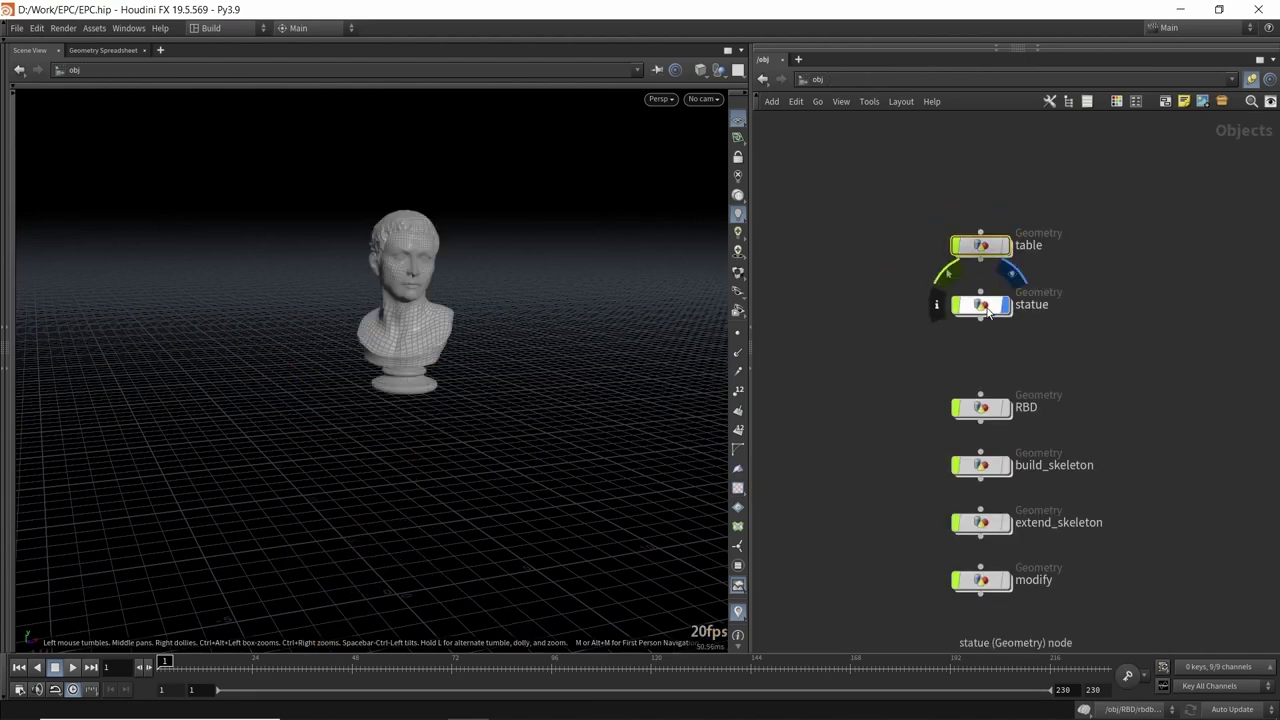
{"action": "left_click", "coordinate": [936, 512]}
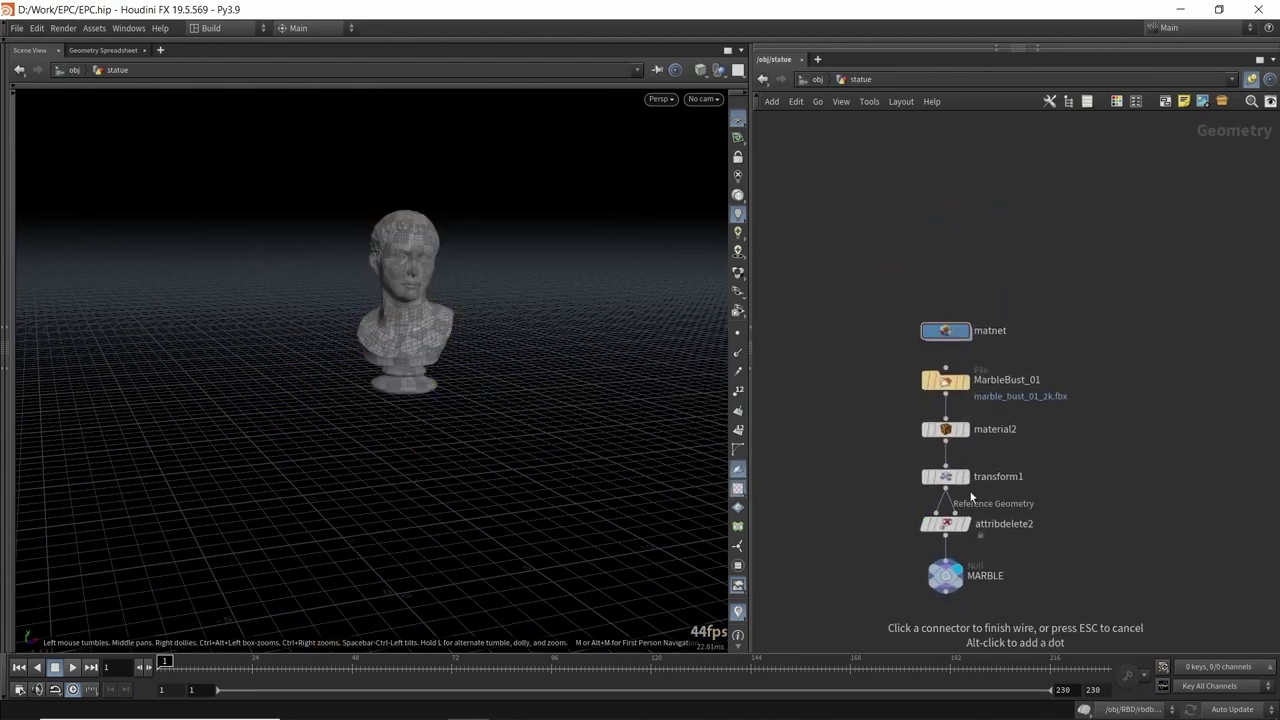
{"action": "key", "text": "Escape"}
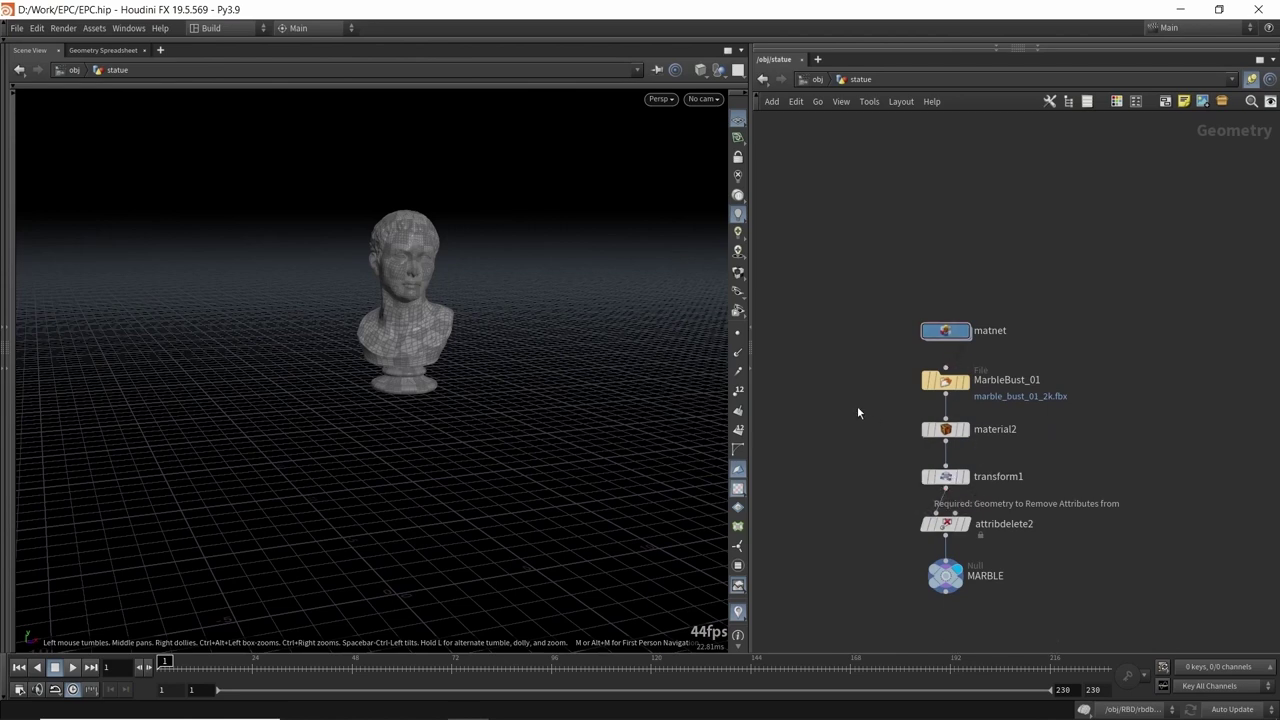
{"action": "left_click", "coordinate": [945, 523]}
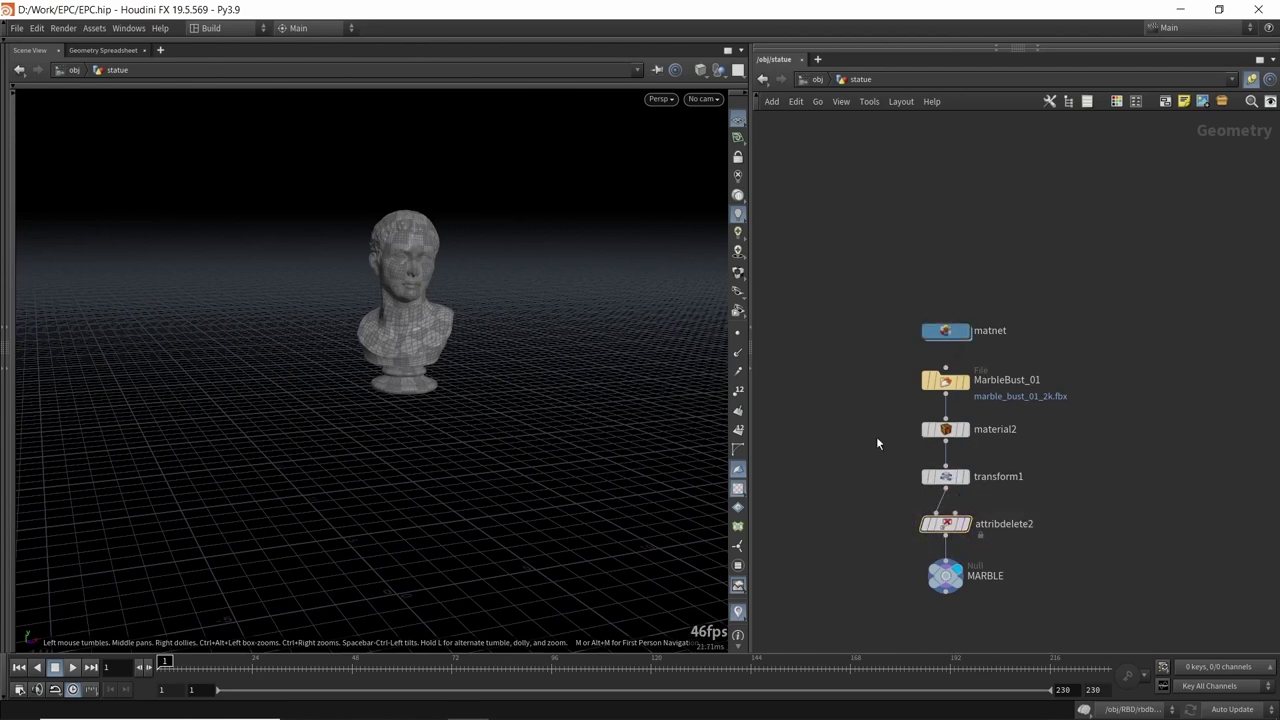
{"action": "key", "text": "u"}
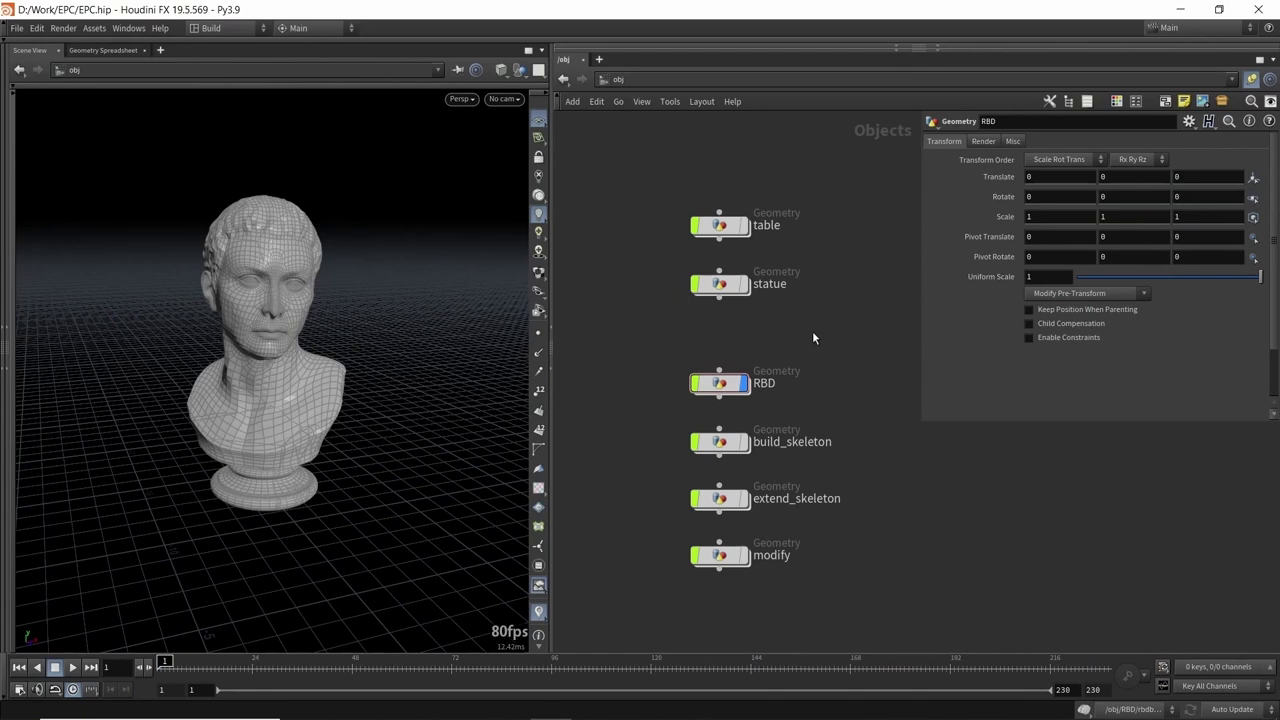
- Compare the statue and RBD objects by displaying each in turn, ending with only RBD displayed
{"action": "left_click", "coordinate": [738, 287]}
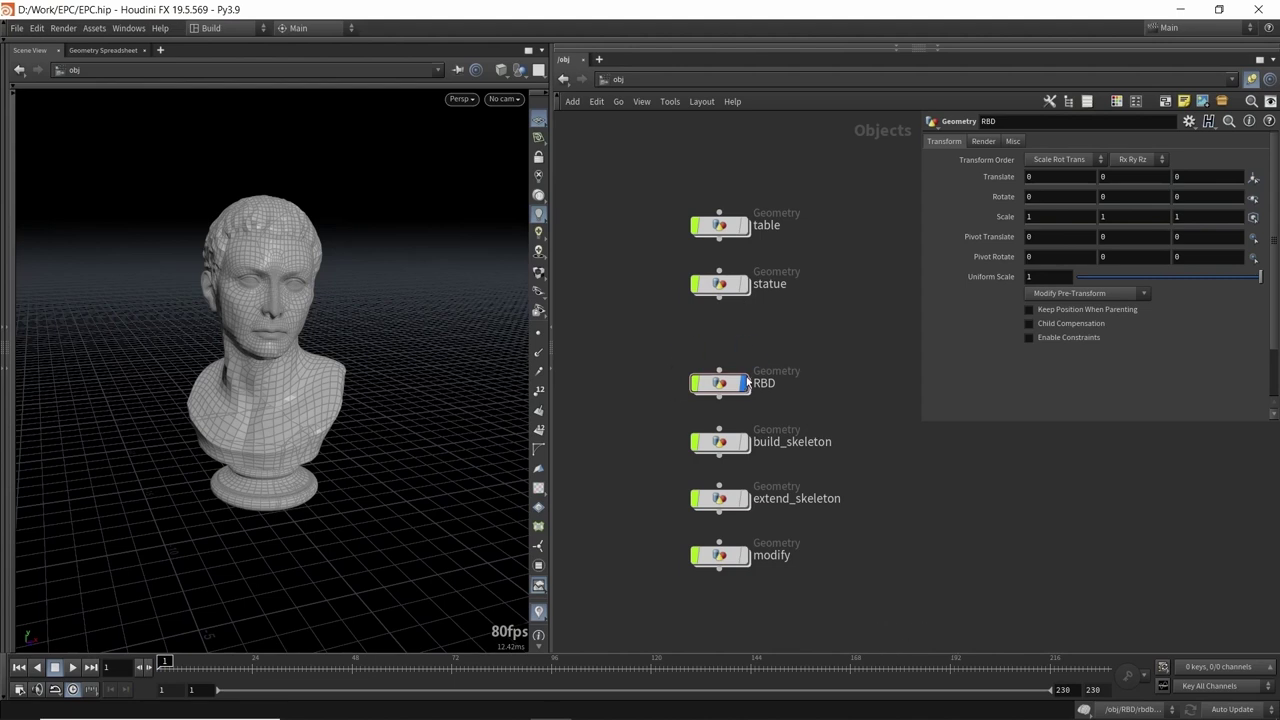
{"action": "left_click", "coordinate": [728, 285]}
{"action": "left_click_drag", "start_coordinate": [340, 325], "coordinate": [240, 316]}
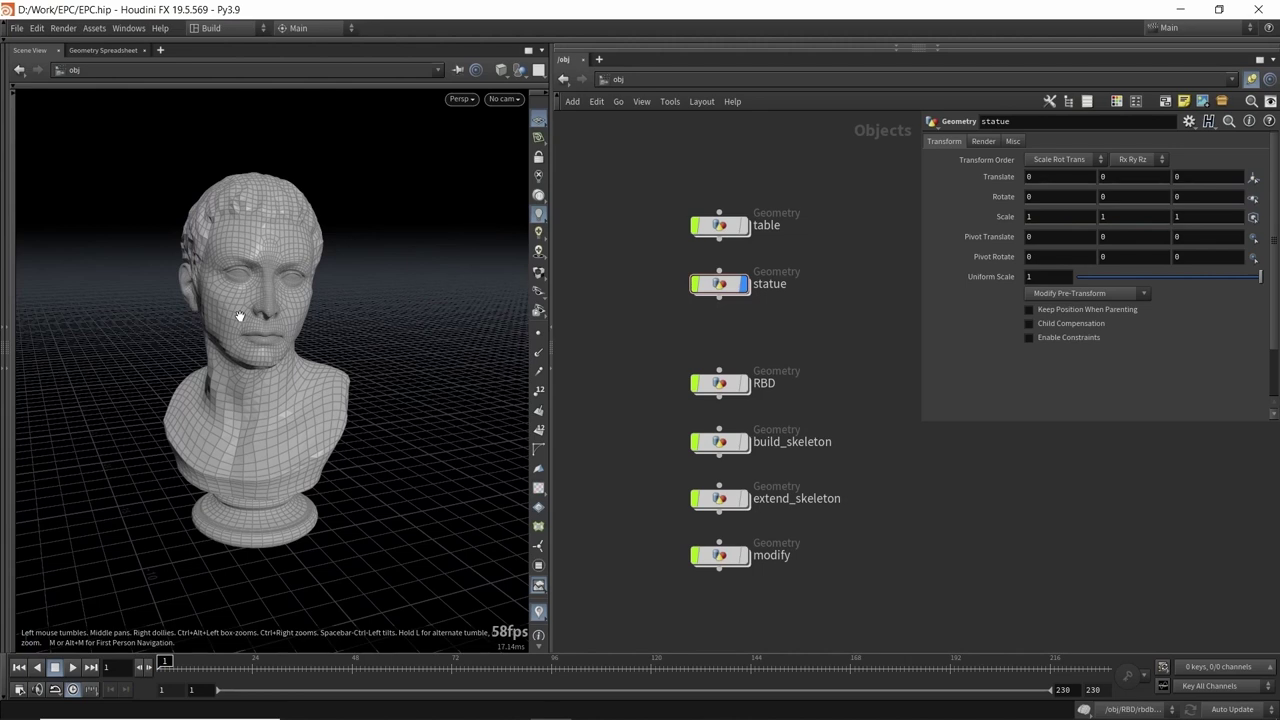
{"action": "mouse_move", "coordinate": [272, 310]}
{"action": "left_mouse_down"}
{"action": "mouse_move", "coordinate": [266, 285]}
{"action": "mouse_move", "coordinate": [248, 307]}
{"action": "mouse_move", "coordinate": [254, 294]}
{"action": "left_mouse_up"}
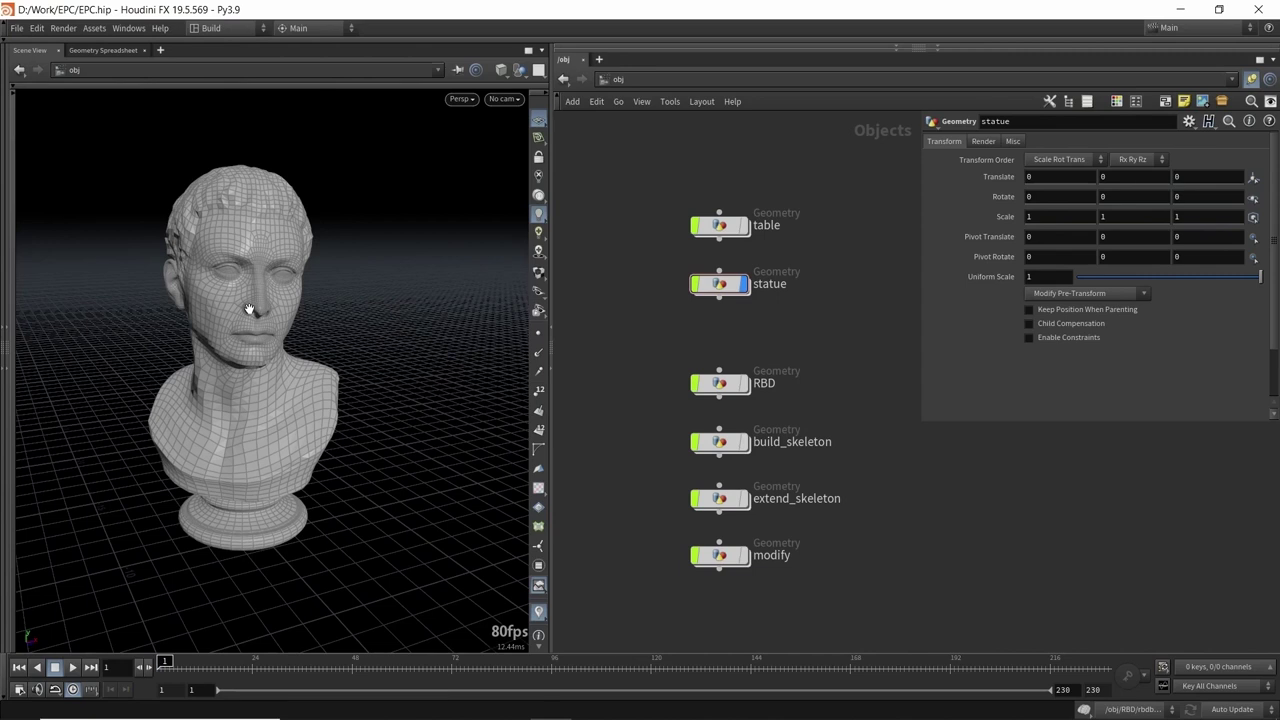
{"action": "left_click", "coordinate": [744, 284]}
{"action": "left_click", "coordinate": [744, 384]}
{"action": "left_click_drag", "start_coordinate": [806, 330], "coordinate": [684, 392]}
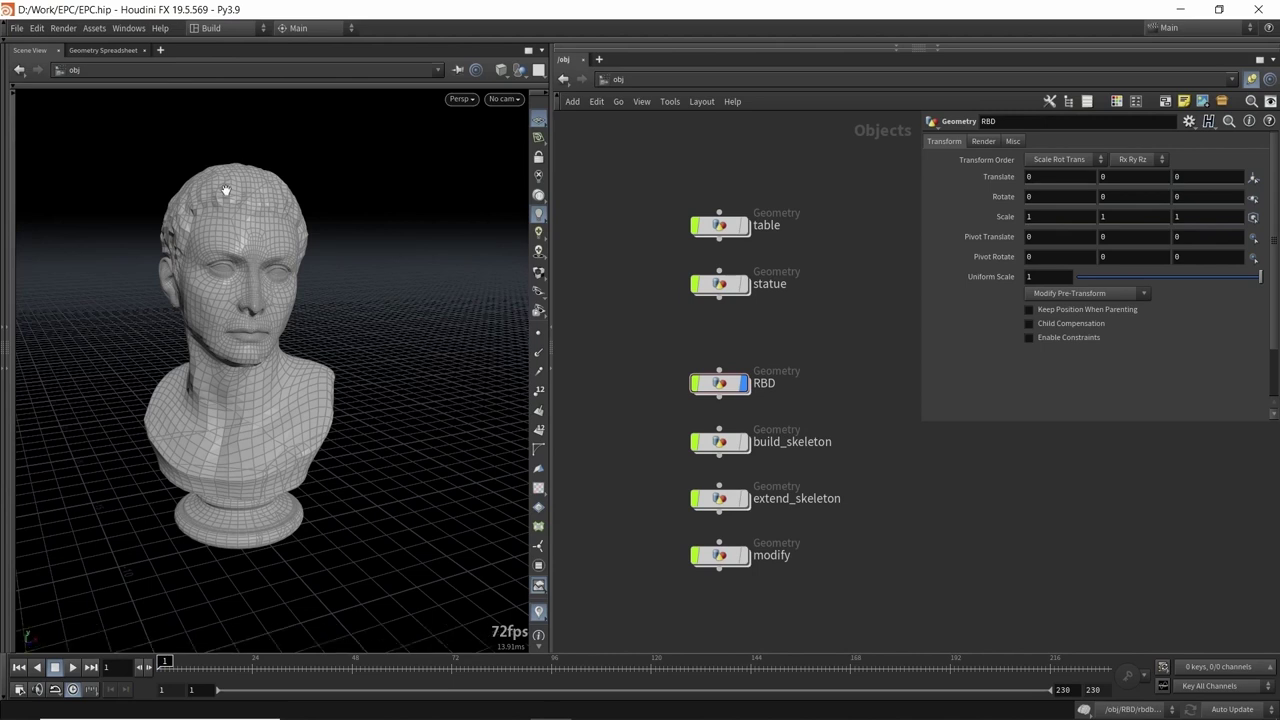
- Enter the RBD object's network and look over its node chain from the statue merge down to OUT_MESH
{"action": "double_click", "coordinate": [728, 381]}
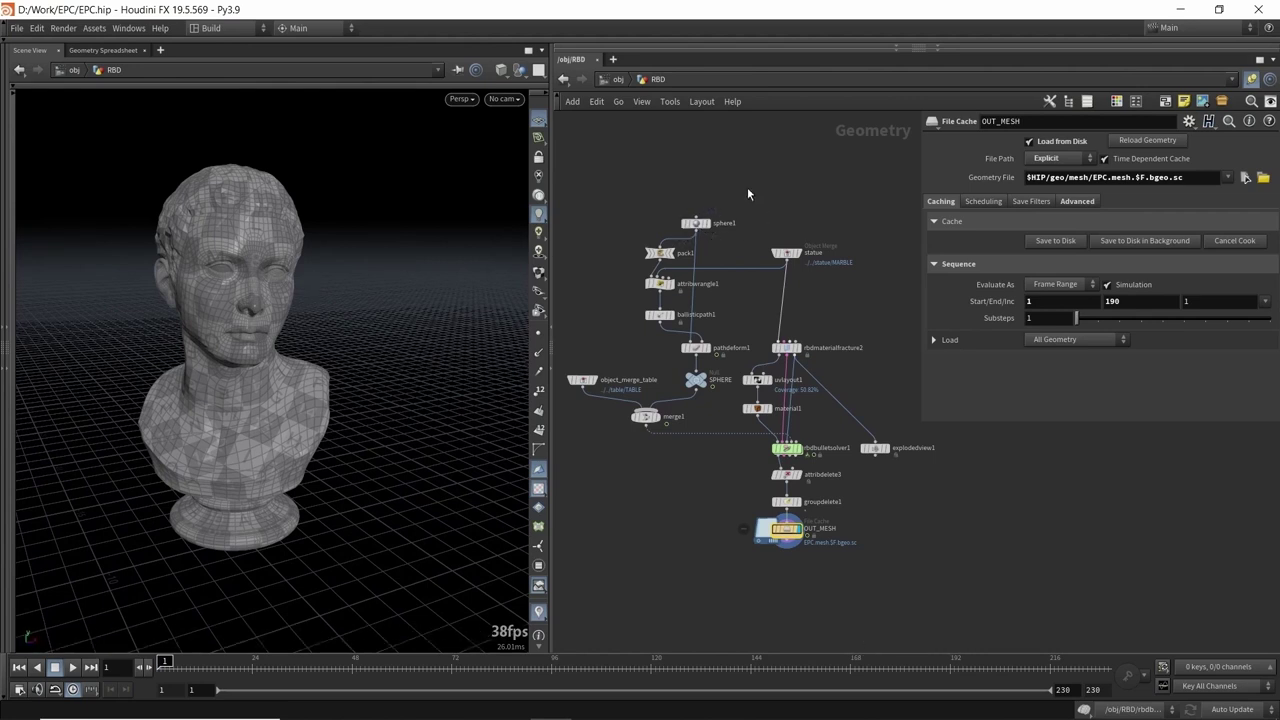
{"action": "middle_click_drag", "start_coordinate": [857, 295], "coordinate": [854, 307]}
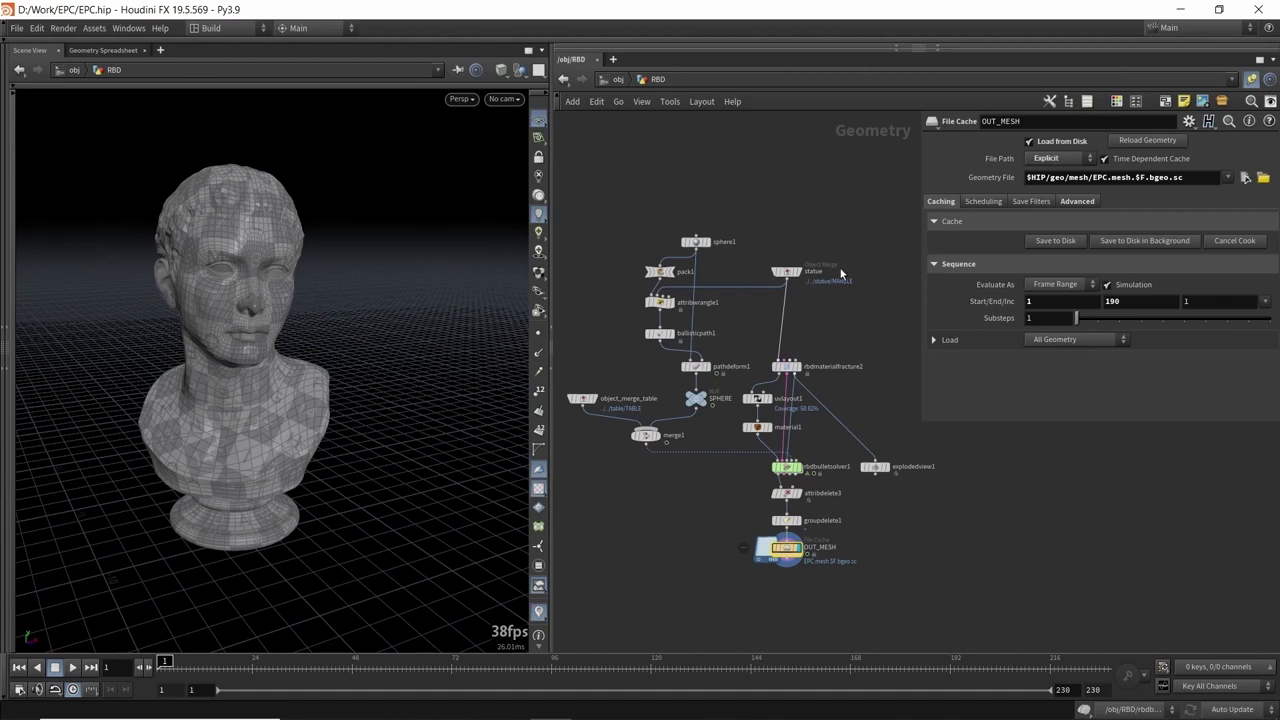
{"action": "middle_click_drag", "start_coordinate": [832, 312], "coordinate": [826, 314]}
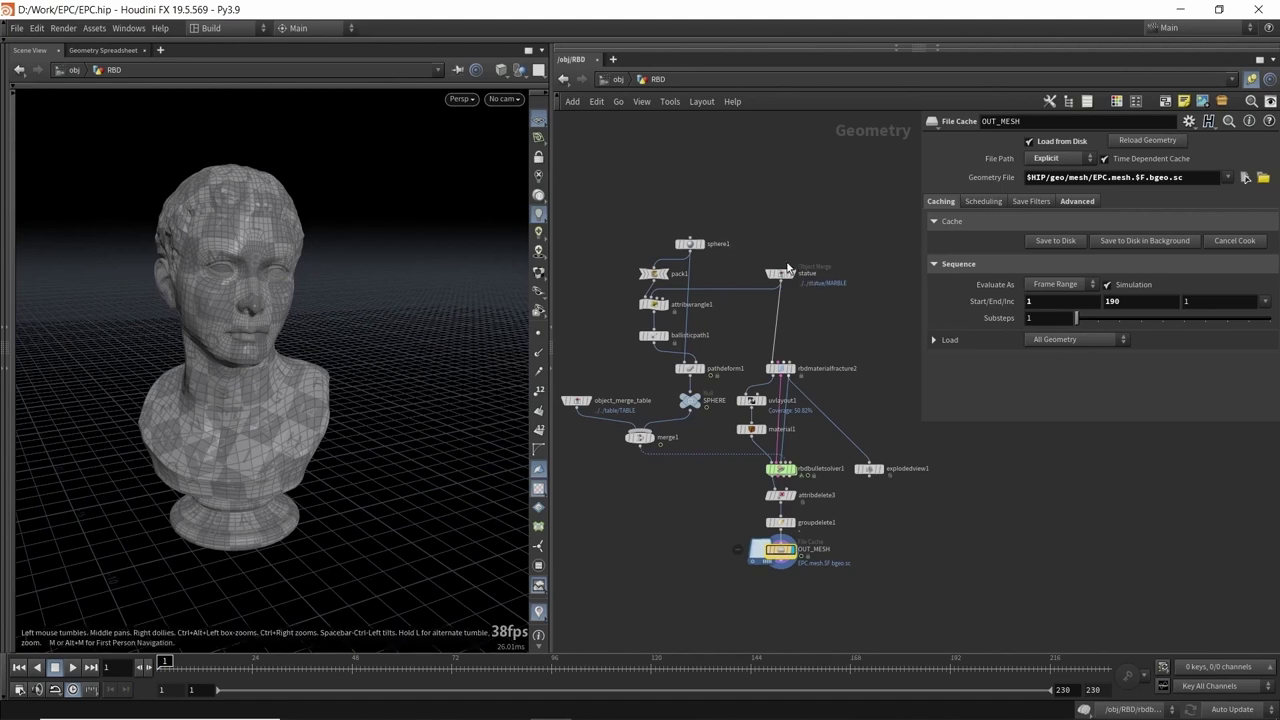
{"action": "scroll", "coordinate": [800, 270], "scroll_direction": "up", "scroll_amount": 3}
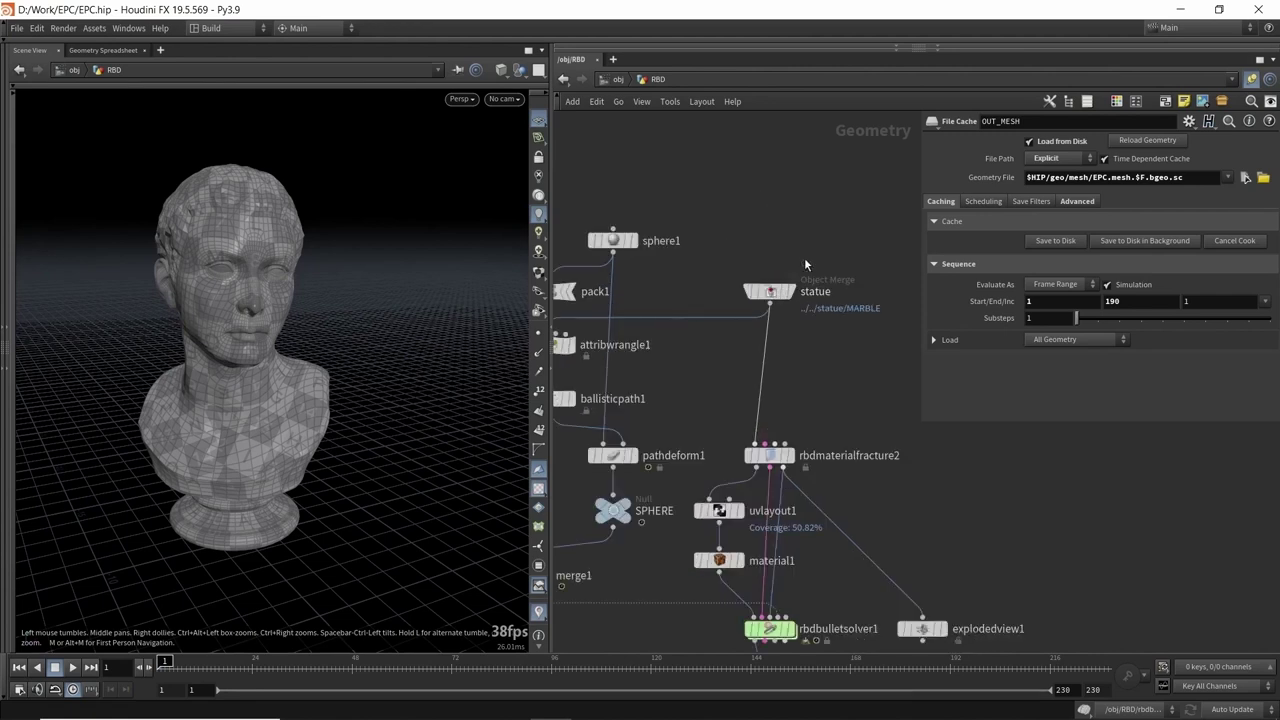
{"action": "scroll", "coordinate": [662, 272], "scroll_direction": "down", "scroll_amount": 2}
{"action": "scroll", "coordinate": [822, 325], "scroll_direction": "down", "scroll_amount": 2}
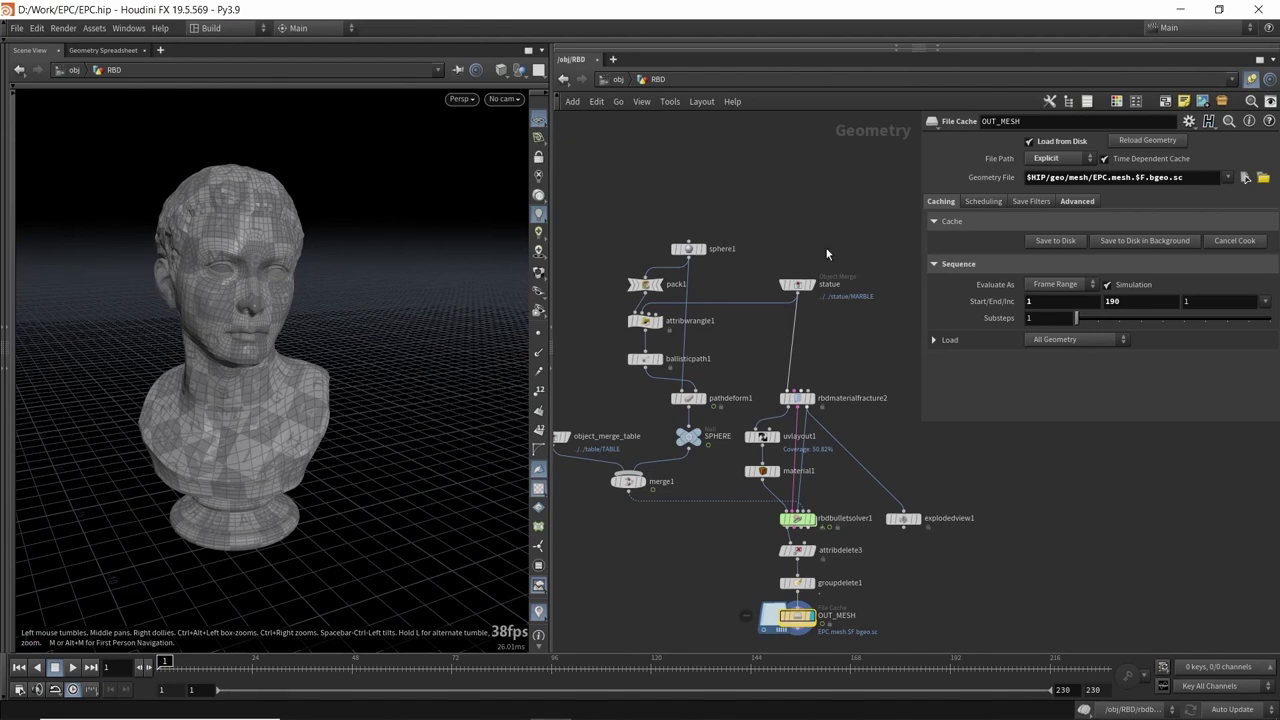
- Display the statue object merge node and inspect the imported bust
{"action": "scroll", "coordinate": [827, 243], "scroll_direction": "up", "scroll_amount": 3}
{"action": "left_click", "coordinate": [784, 300]}
{"action": "key", "text": "f"}
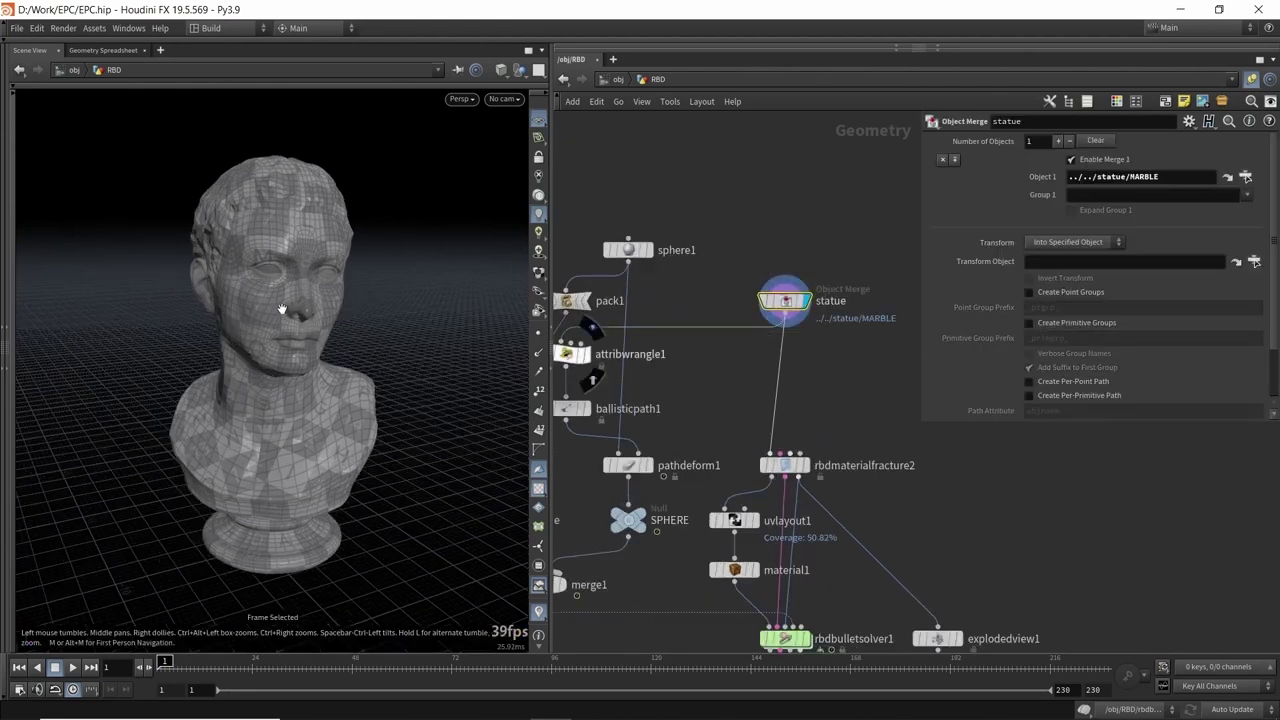
{"action": "mouse_move", "coordinate": [294, 314]}
{"action": "left_mouse_down"}
{"action": "mouse_move", "coordinate": [263, 297]}
{"action": "mouse_move", "coordinate": [294, 311]}
{"action": "left_mouse_up"}
{"action": "scroll", "coordinate": [294, 311], "scroll_direction": "down", "scroll_amount": 2}
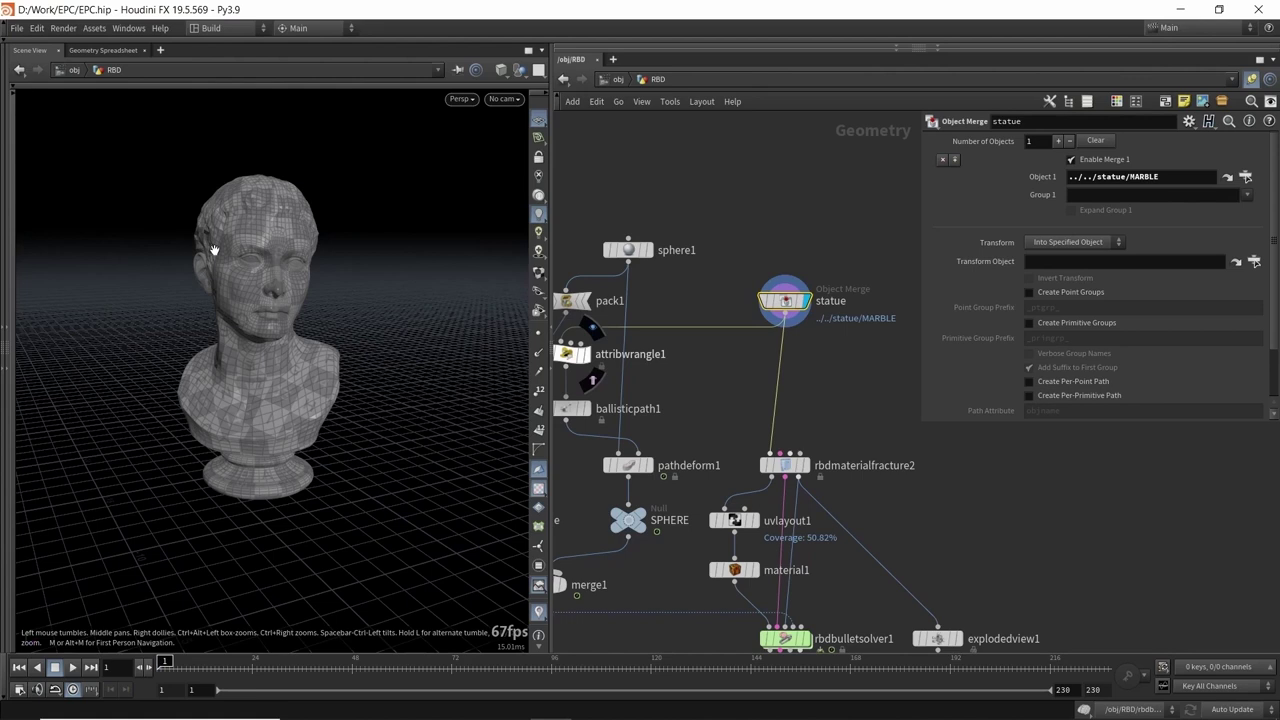
- Display the object_merge_table node and inspect the imported table
{"action": "scroll", "coordinate": [744, 212], "scroll_direction": "down", "scroll_amount": 3}
{"action": "middle_click_drag", "start_coordinate": [597, 381], "coordinate": [661, 368]}
{"action": "scroll", "coordinate": [661, 368], "scroll_direction": "up", "scroll_amount": 3}
{"action": "left_click", "coordinate": [622, 385]}
{"action": "left_click_drag", "start_coordinate": [635, 301], "coordinate": [593, 419]}
{"action": "right_click_drag", "start_coordinate": [354, 429], "coordinate": [297, 372]}
{"action": "left_click_drag", "start_coordinate": [297, 372], "coordinate": [426, 335]}
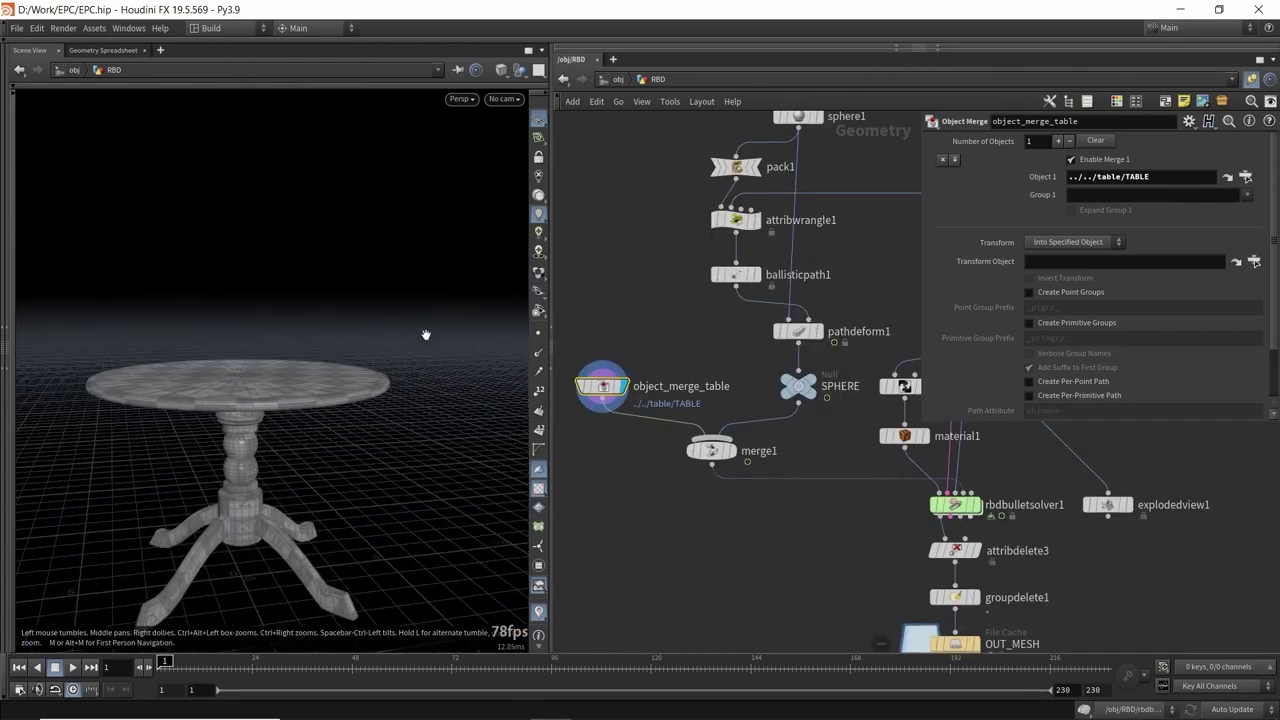
- Show the statue node as a wireframe template over the table and check how the two are placed
{"action": "scroll", "coordinate": [727, 240], "scroll_direction": "down", "scroll_amount": 3}
{"action": "middle_click_drag", "start_coordinate": [727, 240], "coordinate": [638, 375]}
{"action": "scroll", "coordinate": [780, 330], "scroll_direction": "up", "scroll_amount": 3}
{"action": "left_click", "coordinate": [758, 400]}
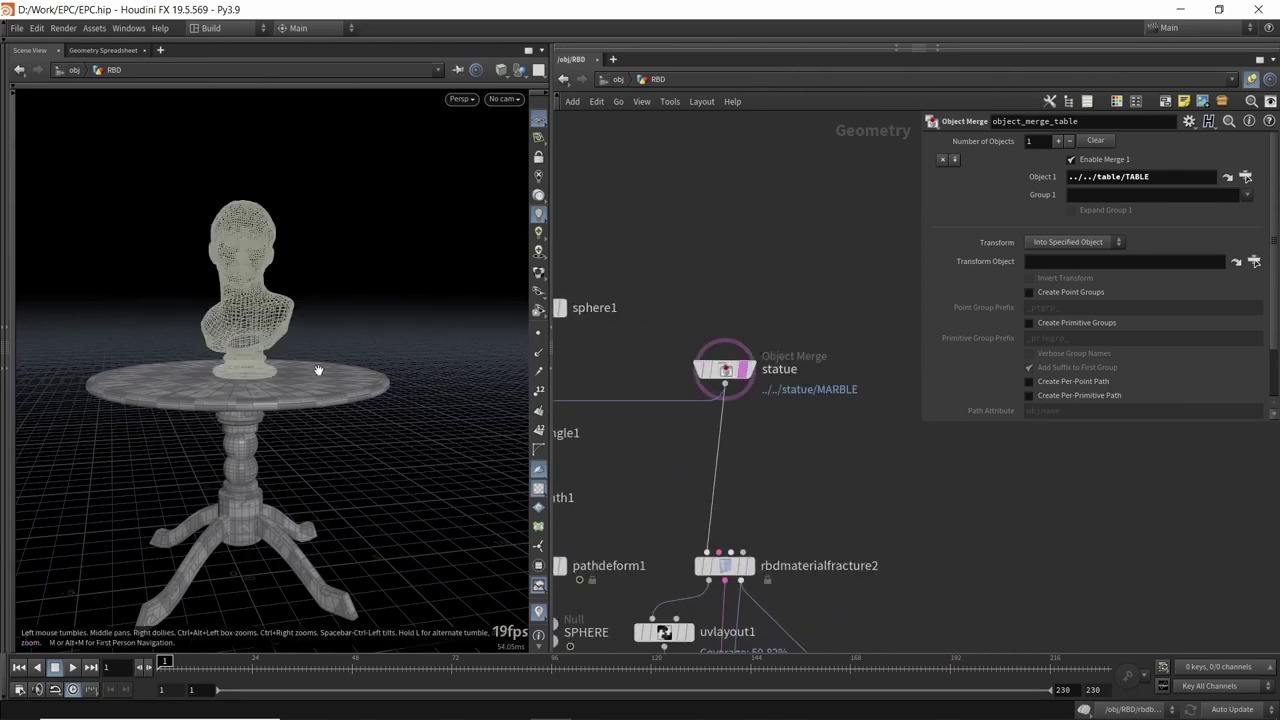
{"action": "left_click_drag", "start_coordinate": [304, 371], "coordinate": [286, 337]}
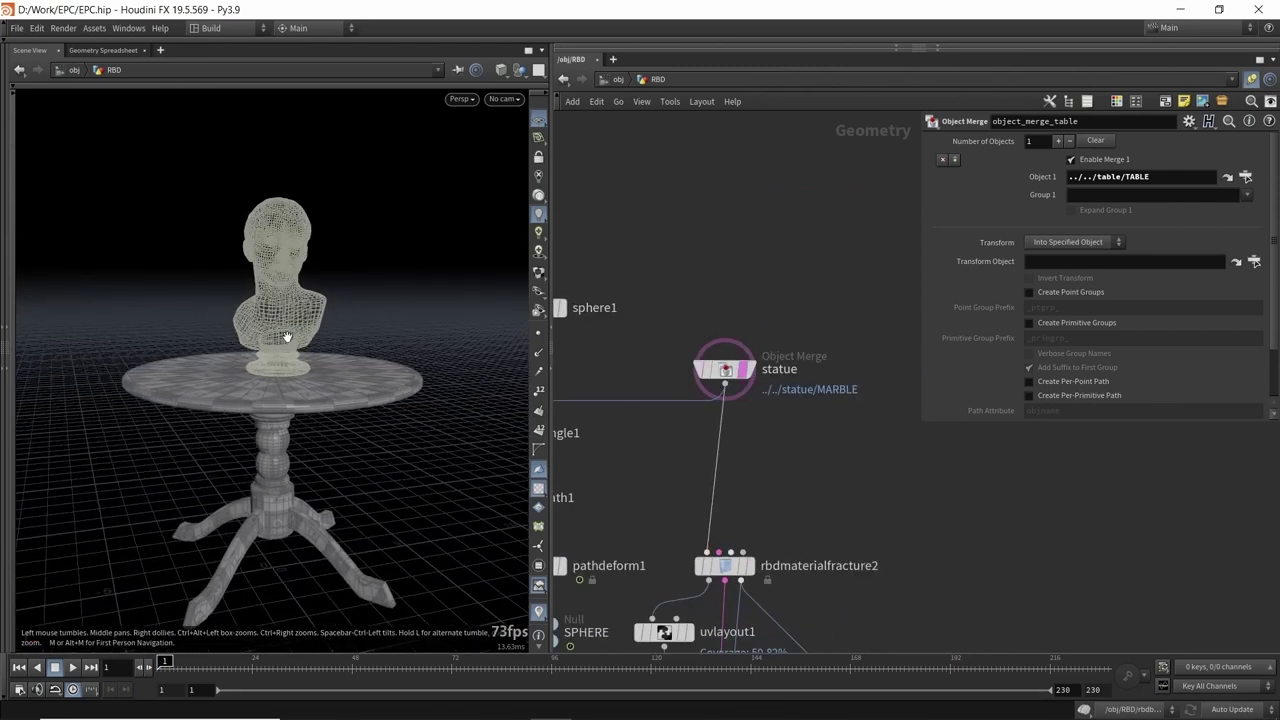
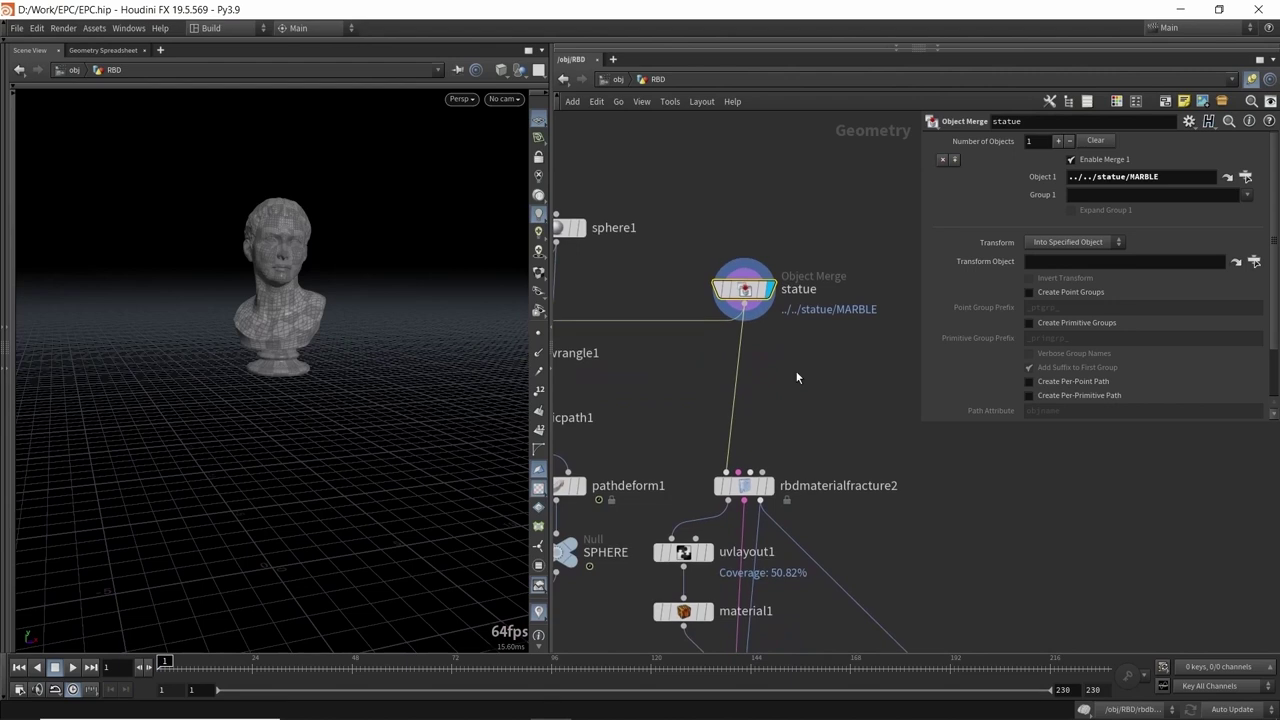
- Display the statue node on its own and inspect the bust up close
{"action": "right_click_drag", "start_coordinate": [224, 274], "coordinate": [320, 274]}
{"action": "middle_click_drag", "start_coordinate": [383, 298], "coordinate": [279, 319]}
{"action": "left_click_drag", "start_coordinate": [279, 319], "coordinate": [214, 305]}
- Display the rbdmaterialfracture2 node and inspect its output on the bust
{"action": "scroll", "coordinate": [749, 452], "scroll_direction": "up", "scroll_amount": 3}
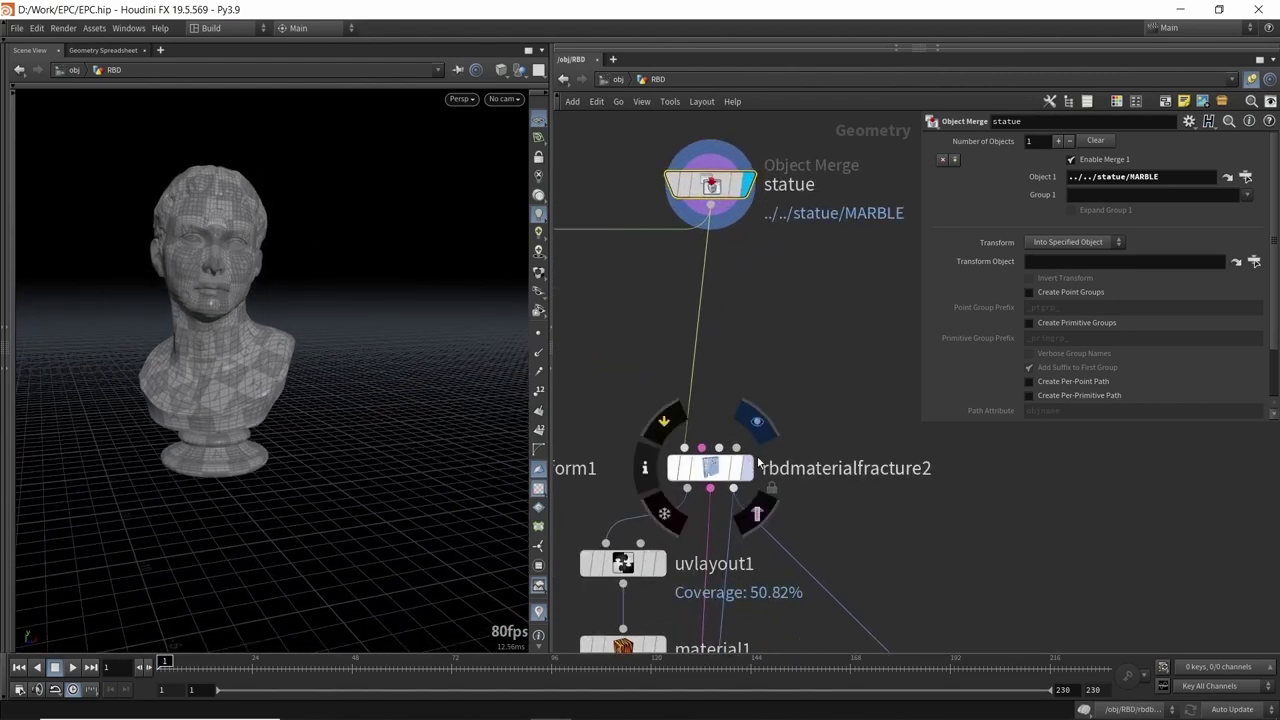
{"action": "left_click", "coordinate": [708, 470]}
{"action": "left_click_drag", "start_coordinate": [256, 297], "coordinate": [226, 306]}
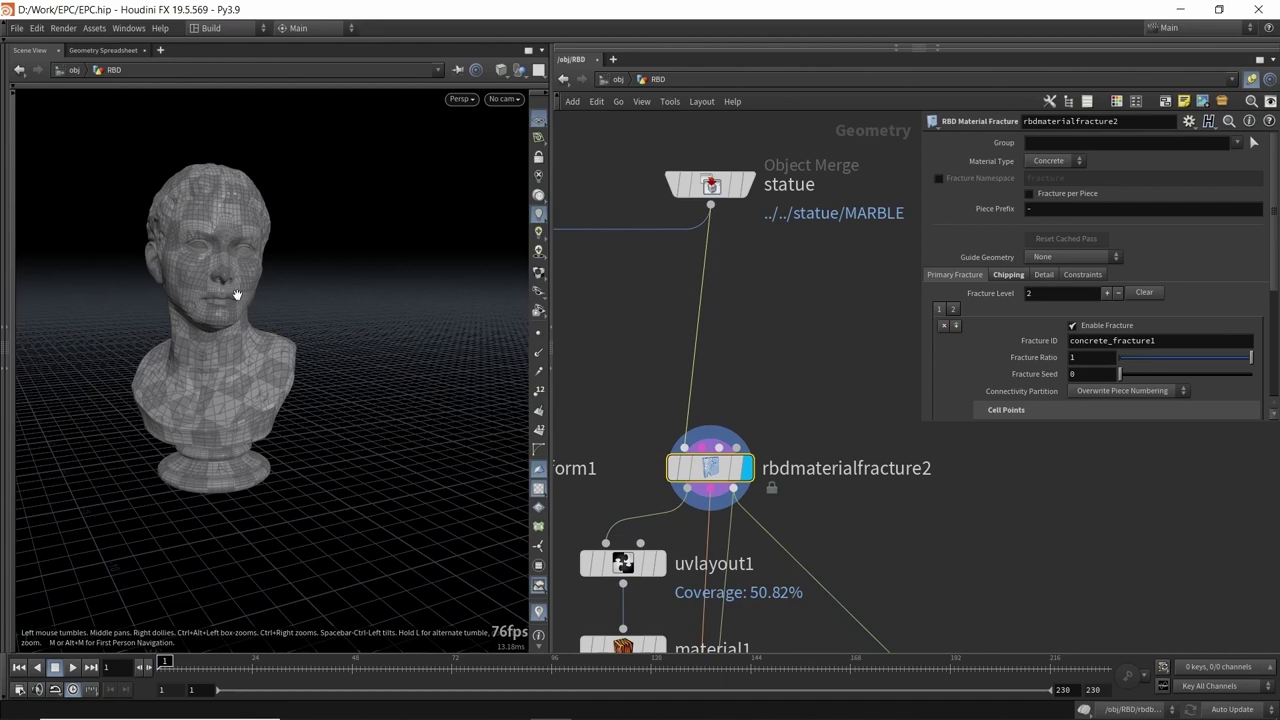
{"action": "left_click_drag", "start_coordinate": [237, 295], "coordinate": [242, 284]}
- Display the explodedview1 node and examine the separated fracture pieces
{"action": "middle_click_drag", "start_coordinate": [758, 334], "coordinate": [660, 136]}
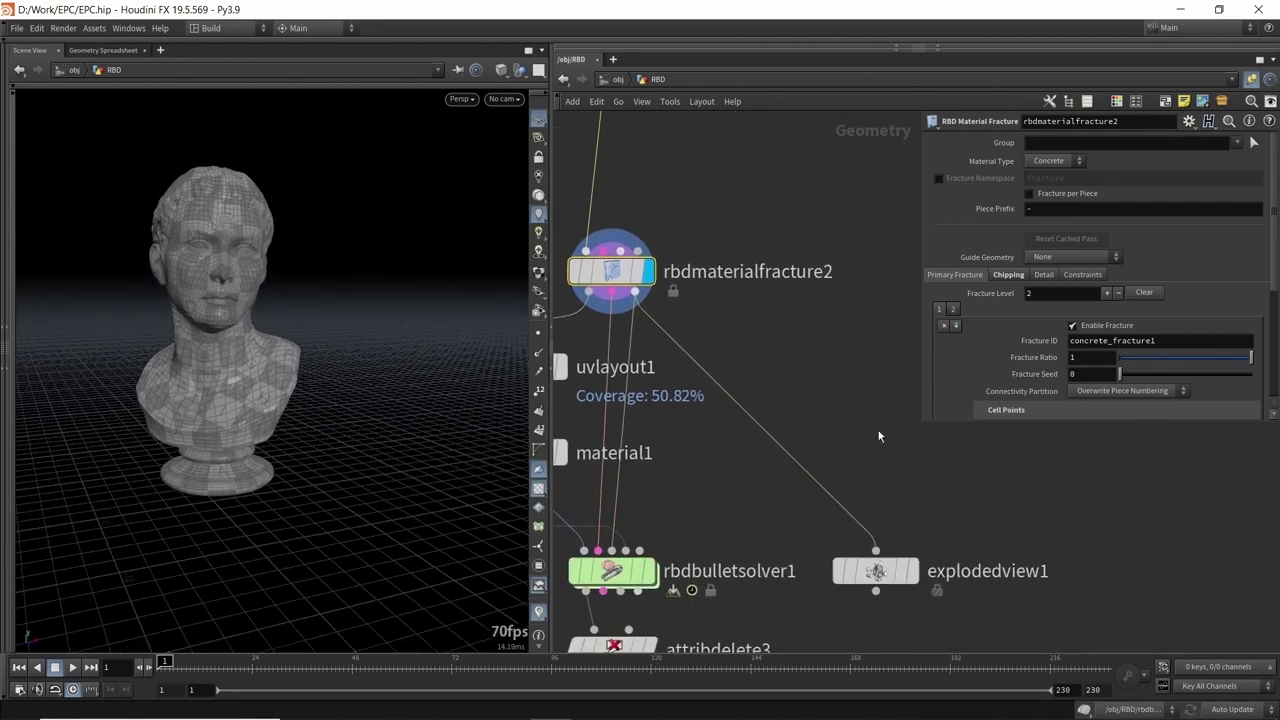
{"action": "left_click", "coordinate": [912, 571]}
{"action": "left_click_drag", "start_coordinate": [309, 294], "coordinate": [287, 324]}
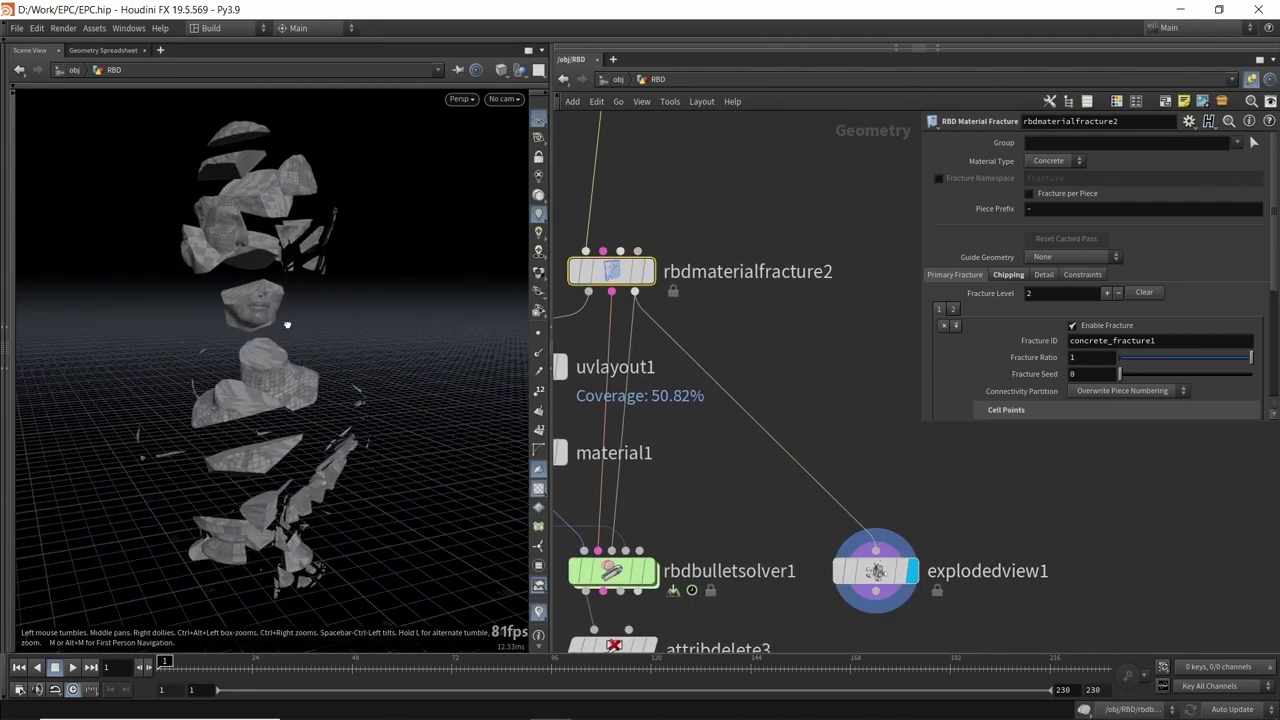
- Enlarge the rbdmaterialfracture2 parameter area and review the cell point settings of both concrete fracture levels
{"action": "middle_click_drag", "start_coordinate": [702, 331], "coordinate": [716, 360]}
{"action": "middle_click_drag", "start_coordinate": [695, 212], "coordinate": [732, 267]}
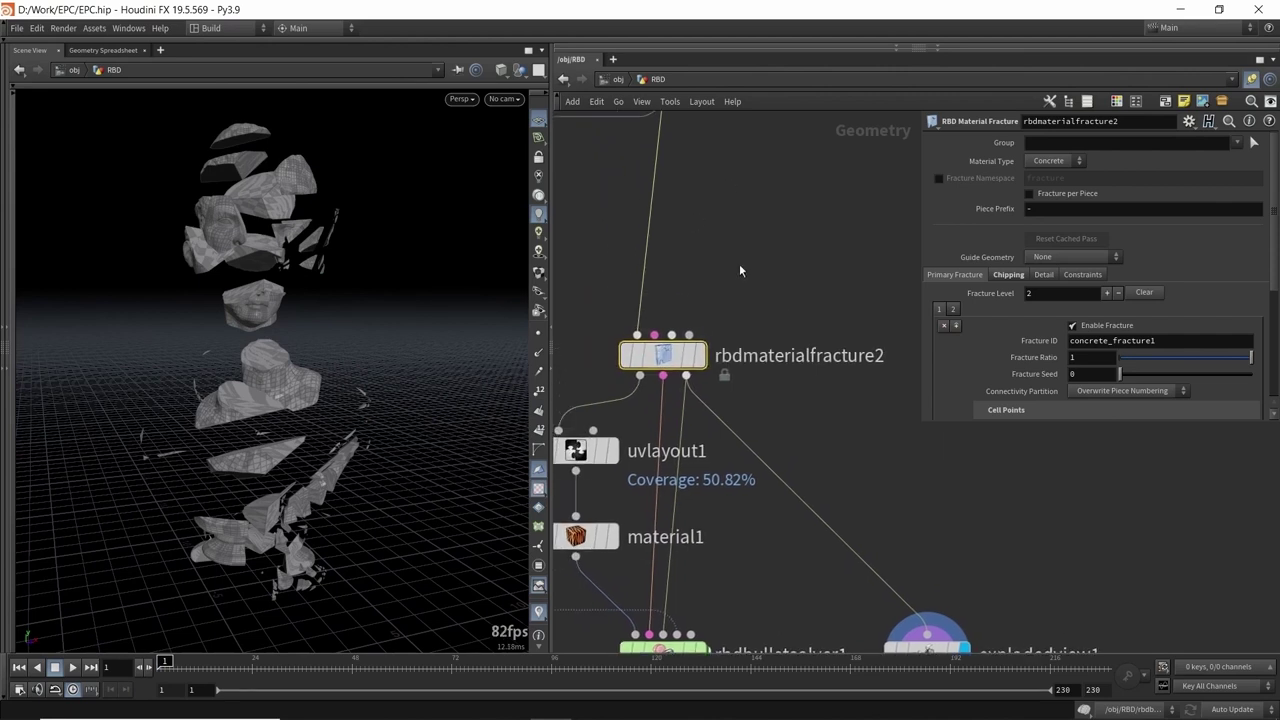
{"action": "left_click_drag", "start_coordinate": [922, 421], "coordinate": [861, 493]}
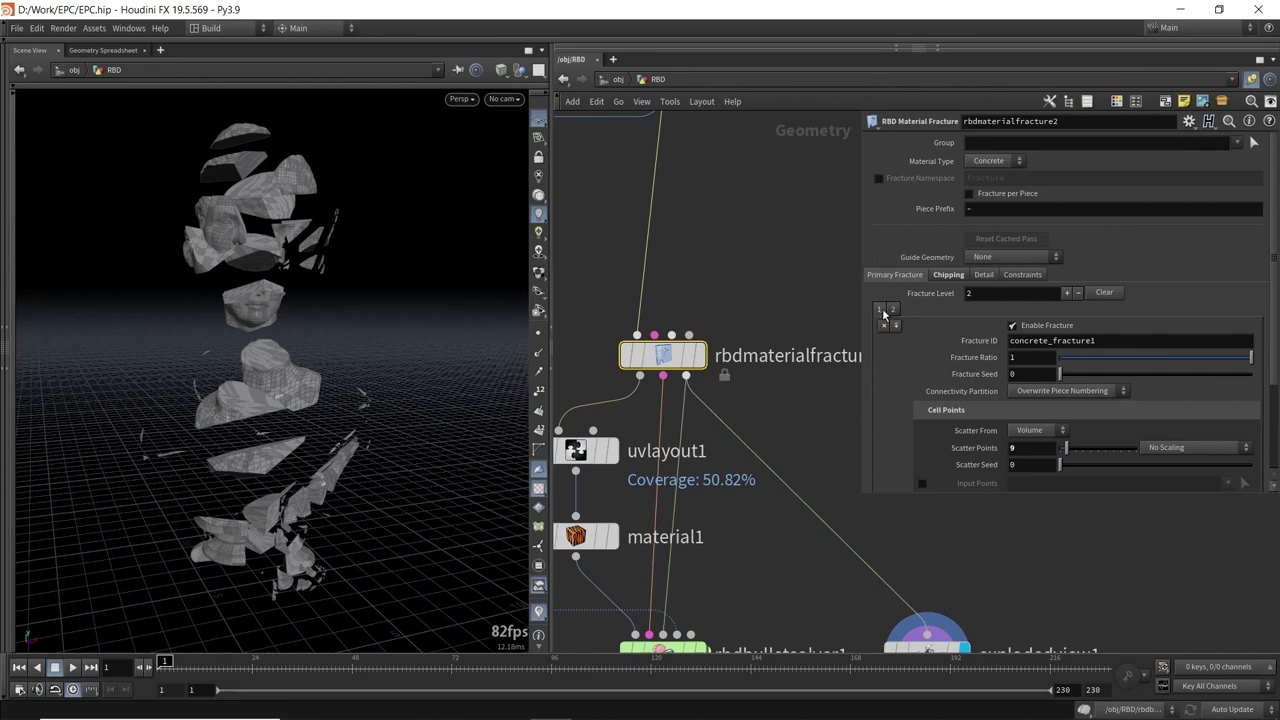
{"action": "scroll", "coordinate": [913, 362], "scroll_direction": "down", "scroll_amount": 1}
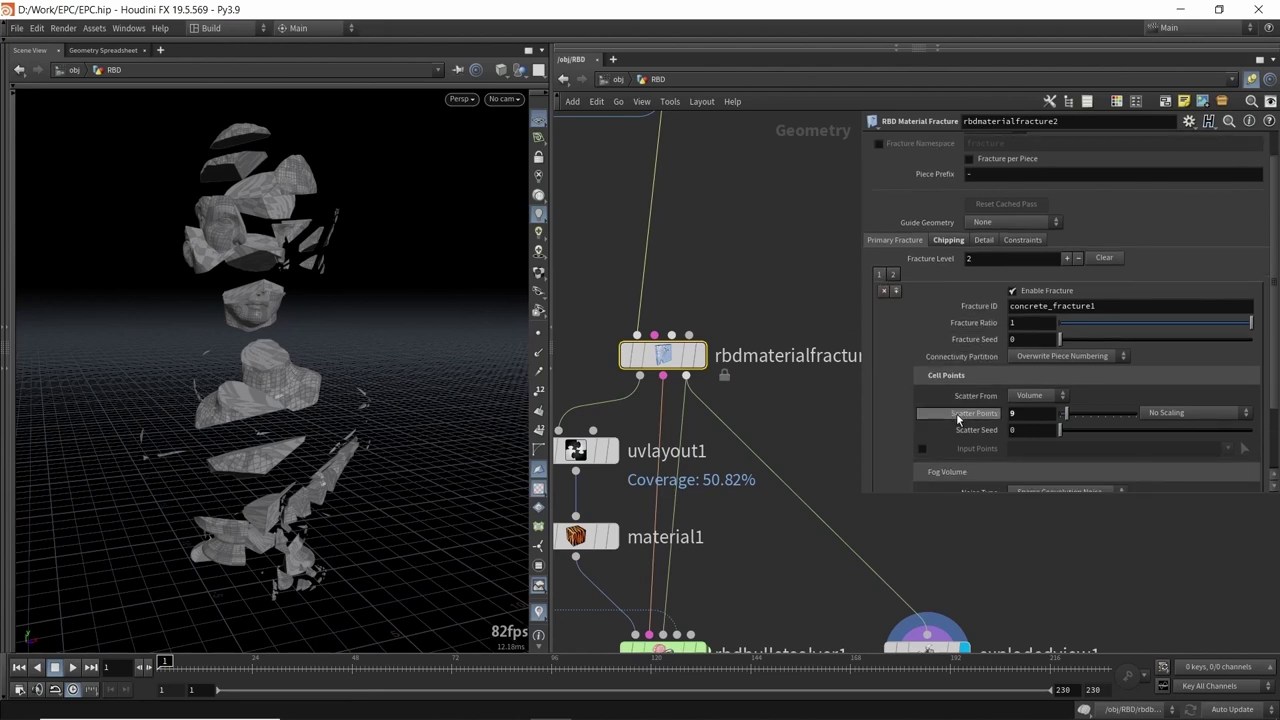
{"action": "left_click", "coordinate": [895, 276]}
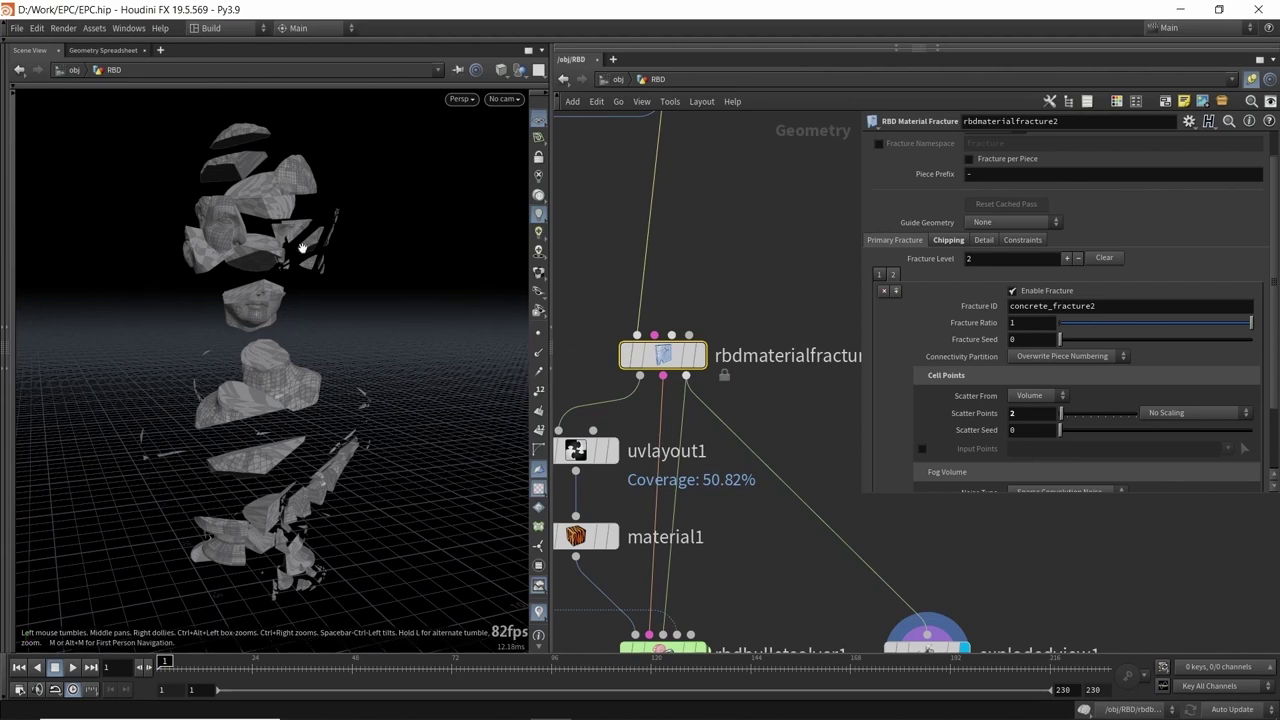
{"action": "scroll", "coordinate": [904, 311], "scroll_direction": "down", "scroll_amount": 2}
{"action": "scroll", "coordinate": [930, 308], "scroll_direction": "up", "scroll_amount": 2}
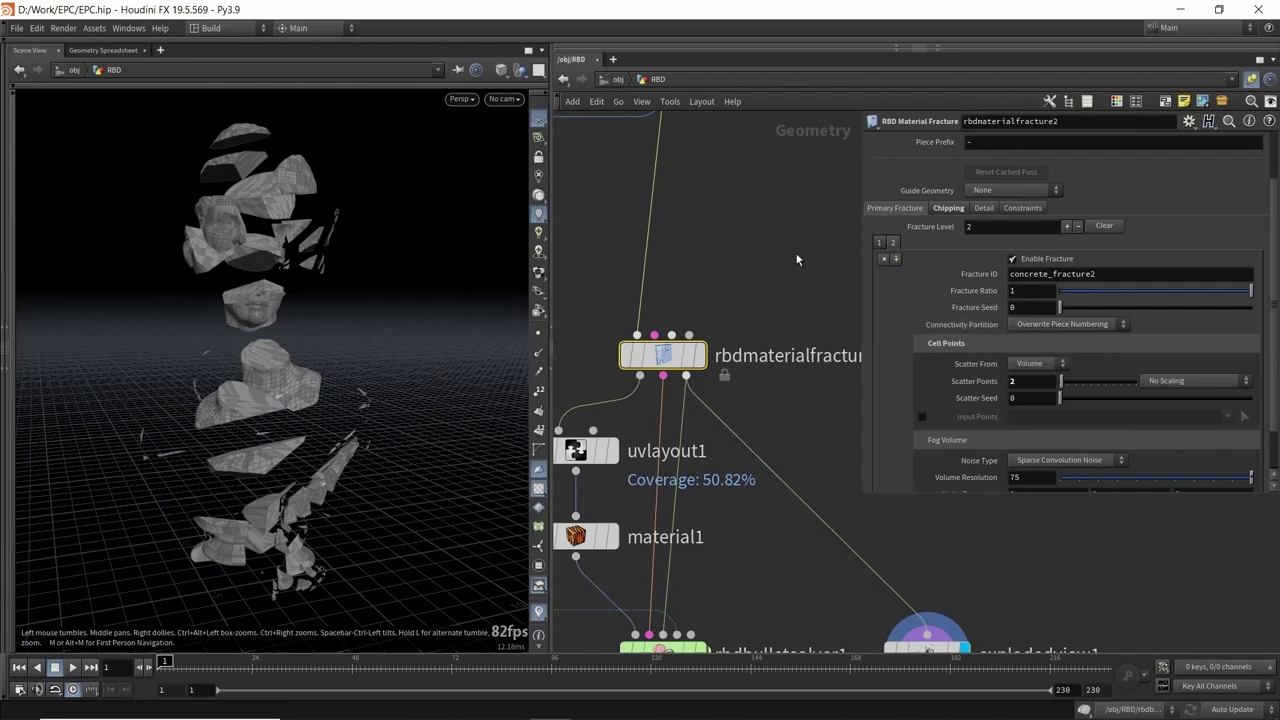
- Review the Detail settings of rbdmaterialfracture2 and inspect the exploded bust pieces up close
{"action": "left_click_drag", "start_coordinate": [229, 325], "coordinate": [328, 263]}
{"action": "left_click_drag", "start_coordinate": [249, 283], "coordinate": [289, 280]}
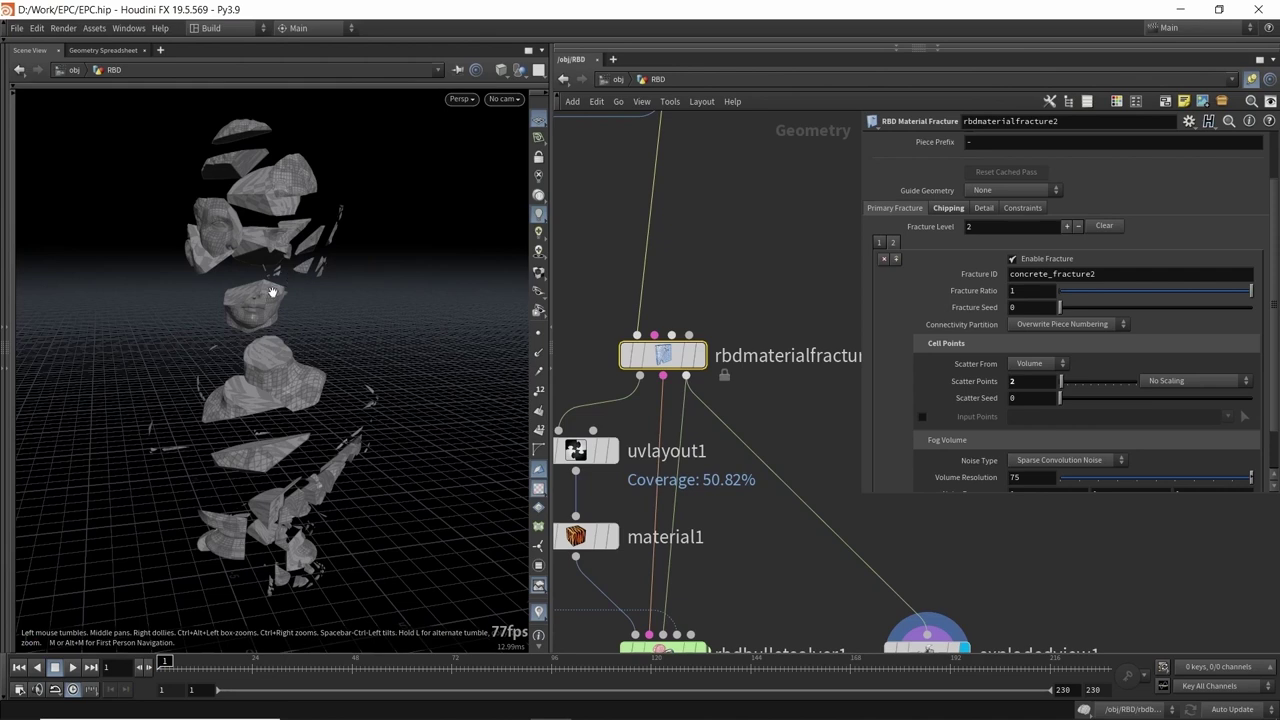
{"action": "left_click", "coordinate": [983, 209]}
{"action": "scroll", "coordinate": [251, 294], "scroll_direction": "up", "scroll_amount": 6}
{"action": "scroll", "coordinate": [280, 268], "scroll_direction": "down", "scroll_amount": 8}
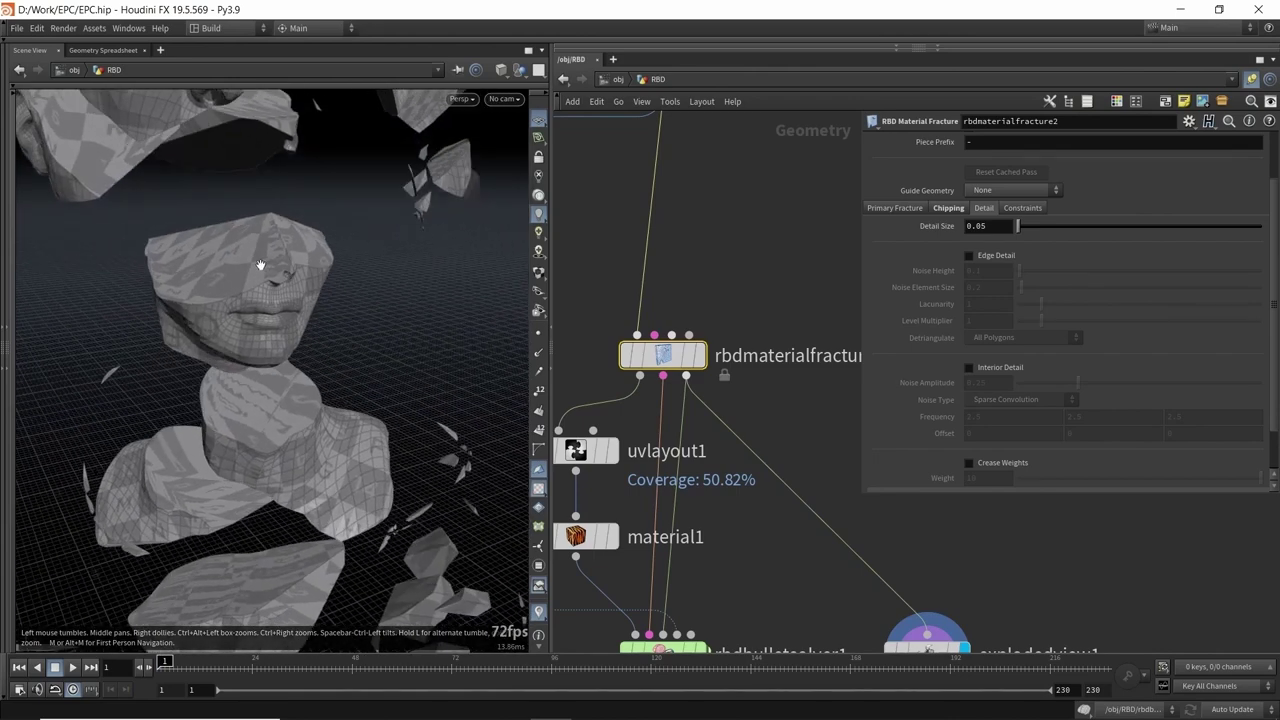
{"action": "left_click_drag", "start_coordinate": [250, 310], "coordinate": [240, 350]}
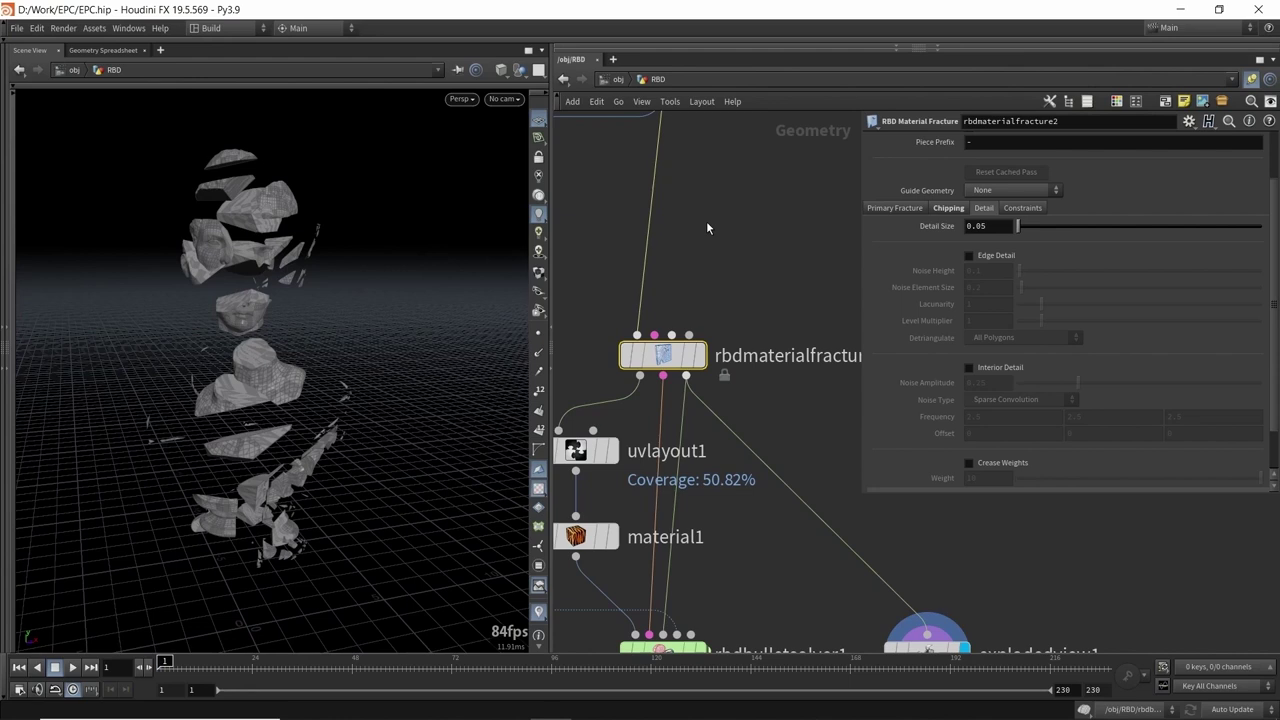
- Review the Chipping settings of the rbdmaterialfracture2 node, including its ratio, seed and corner values
{"action": "left_click", "coordinate": [949, 207]}
{"action": "left_click", "coordinate": [967, 225]}
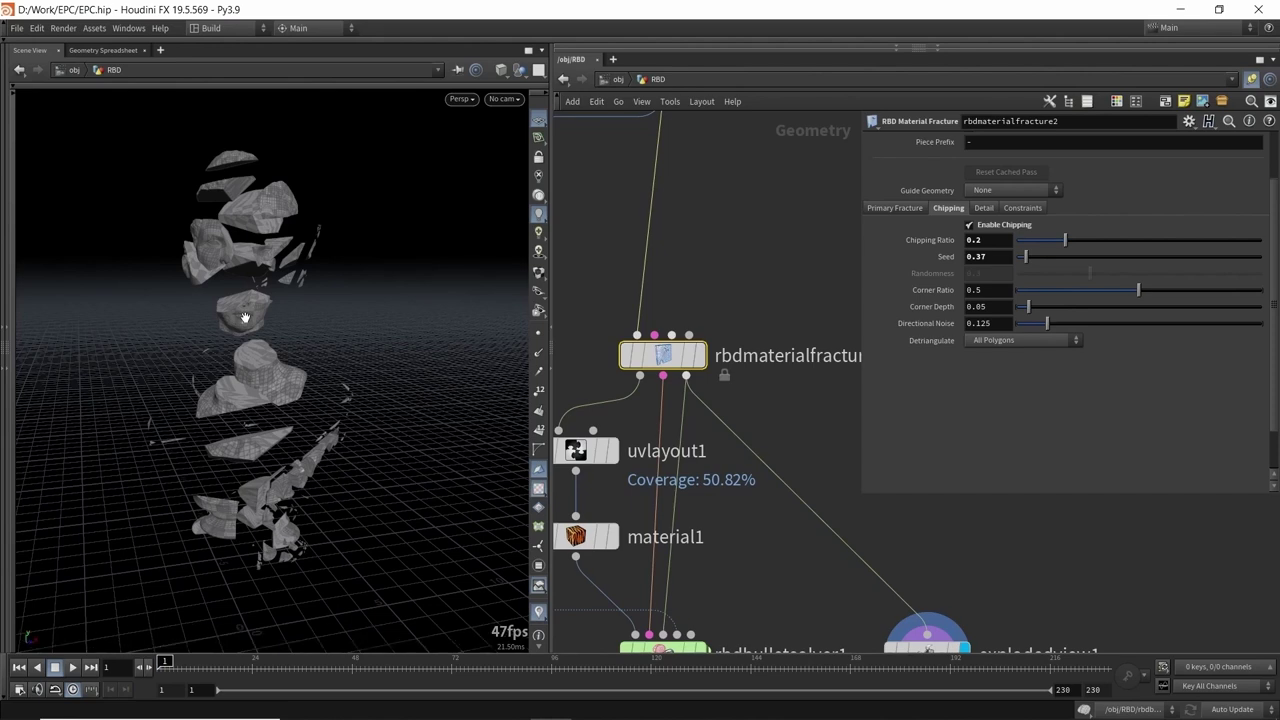
{"action": "scroll", "coordinate": [770, 304], "scroll_direction": "down", "scroll_amount": 2}
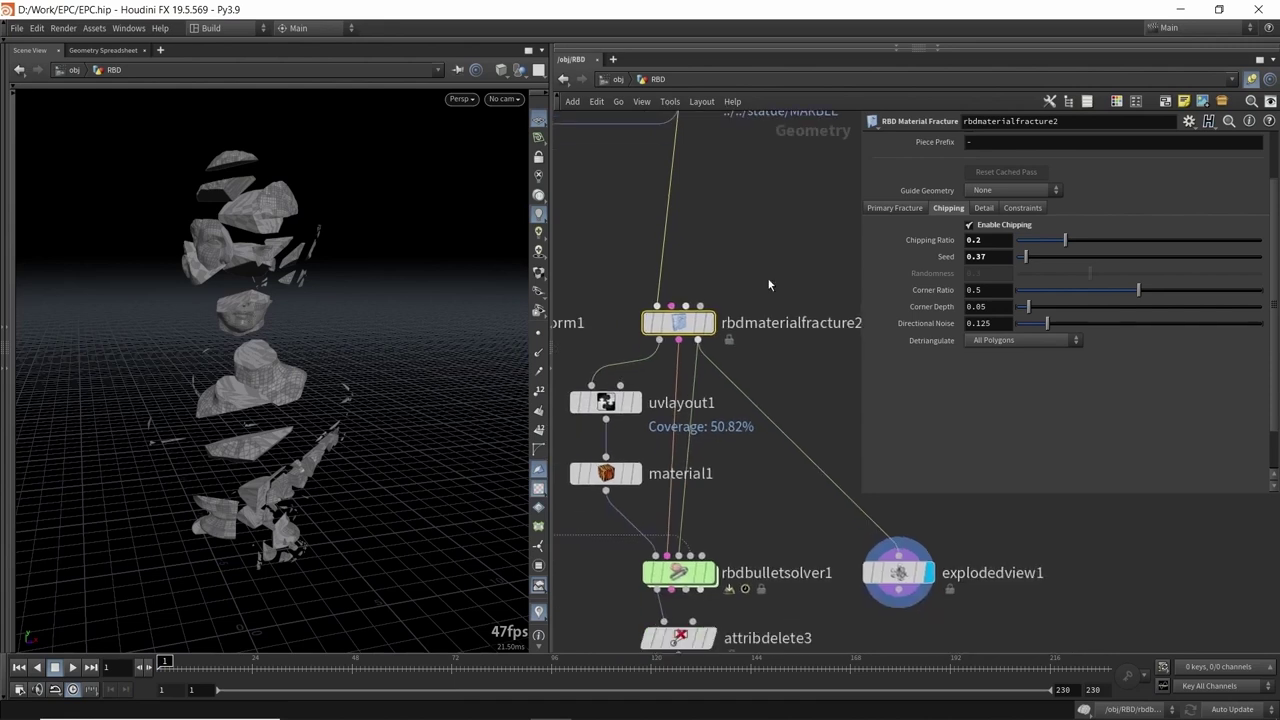
{"action": "middle_click_drag", "start_coordinate": [697, 478], "coordinate": [686, 440]}
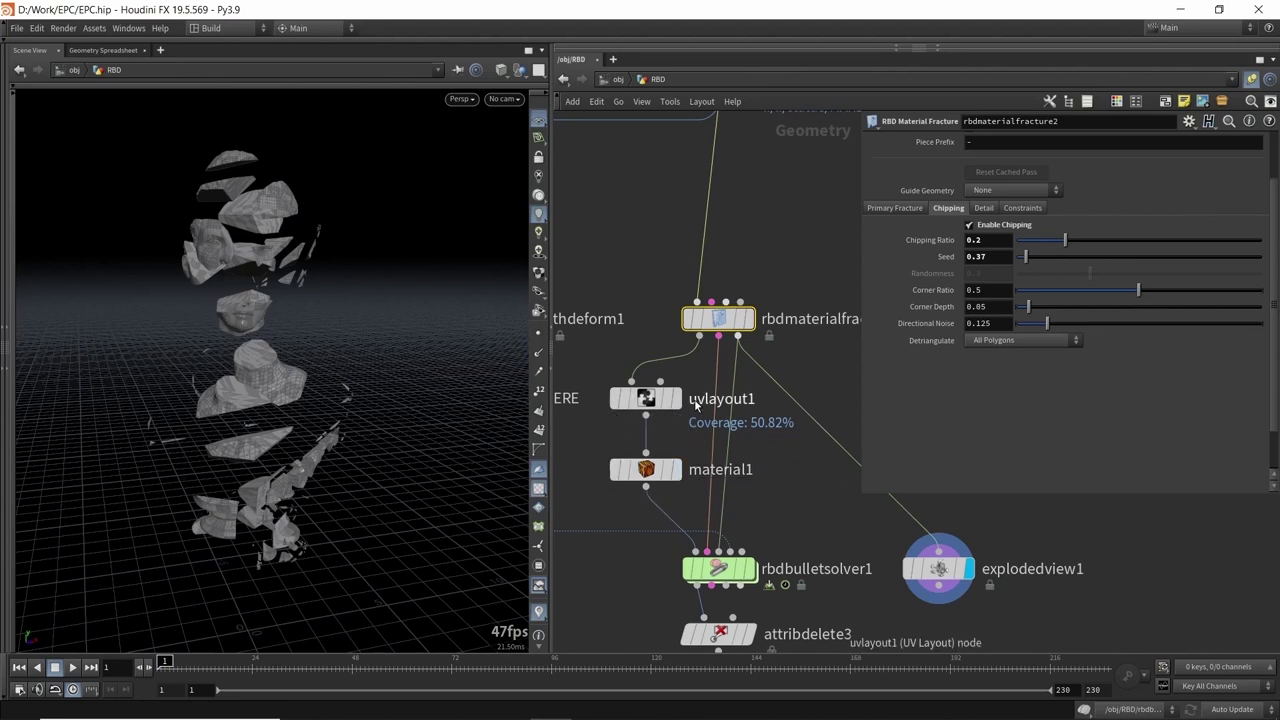
- Select the uvlayout1 node and review its island packing settings for the inside group
{"action": "left_click", "coordinate": [684, 437]}
{"action": "left_click", "coordinate": [640, 398]}
{"action": "middle_click_drag", "start_coordinate": [719, 452], "coordinate": [723, 403]}
{"action": "left_click", "coordinate": [620, 440]}
{"action": "middle_click_drag", "start_coordinate": [882, 554], "coordinate": [836, 600]}
{"action": "left_click", "coordinate": [838, 530]}
- Examine the inner fracture faces of the exploded neck and chin pieces up close
{"action": "right_click_drag", "start_coordinate": [332, 350], "coordinate": [434, 223]}
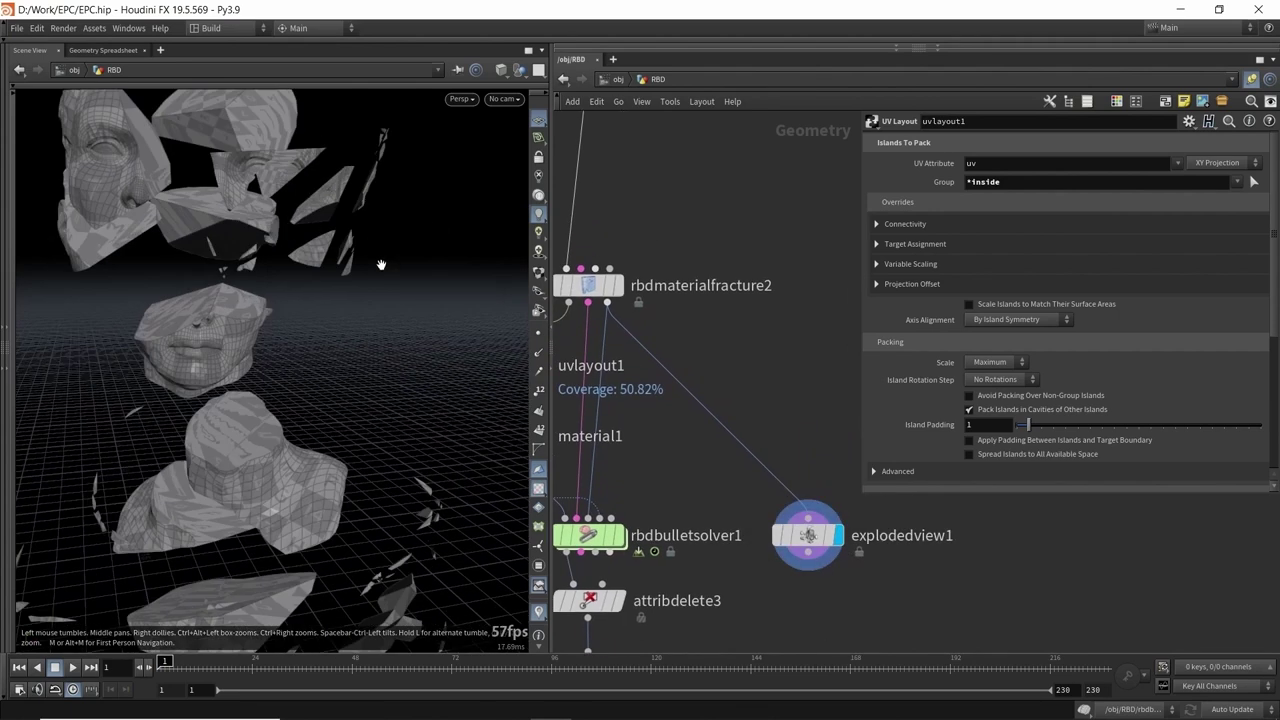
{"action": "middle_click_drag", "start_coordinate": [400, 400], "coordinate": [385, 250]}
{"action": "left_click_drag", "start_coordinate": [385, 250], "coordinate": [295, 297]}
{"action": "left_click_drag", "start_coordinate": [320, 352], "coordinate": [315, 295]}
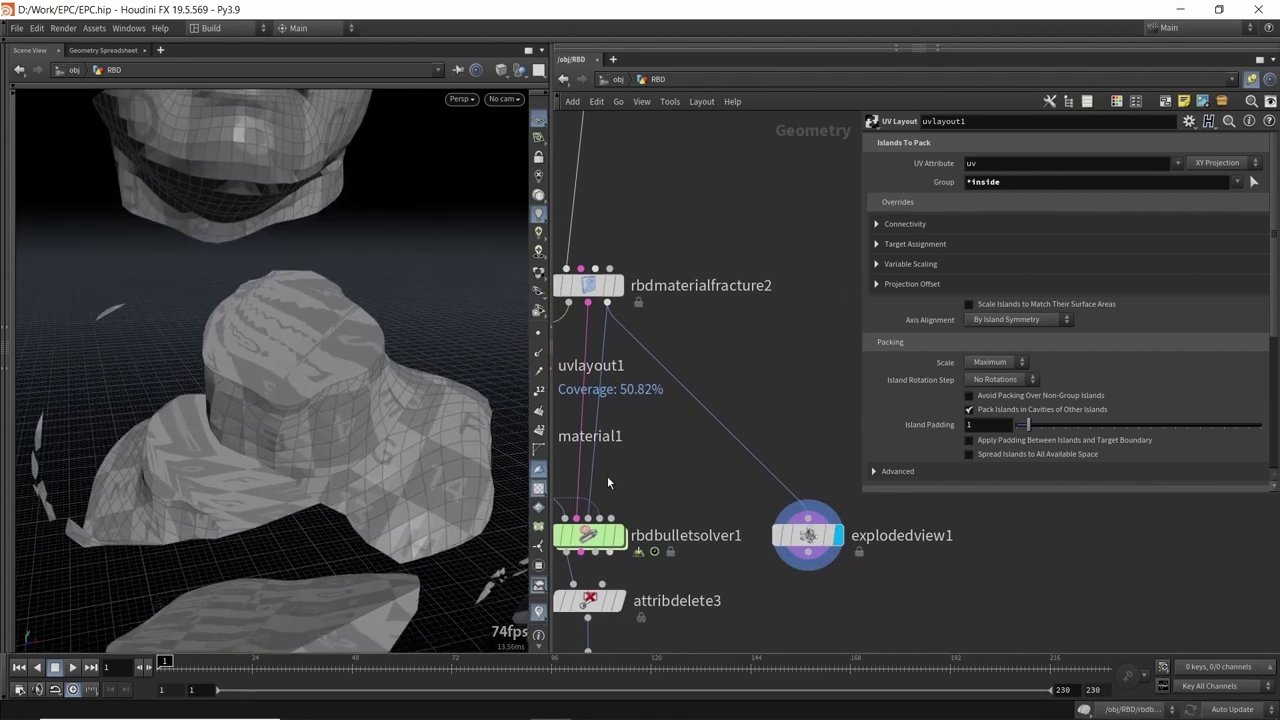
- Connect the output of material1 to the input of explodedview1 and inspect the exploded pieces
{"action": "middle_click_drag", "start_coordinate": [603, 476], "coordinate": [676, 452]}
{"action": "left_click", "coordinate": [589, 429]}
{"action": "scroll", "coordinate": [329, 334], "scroll_direction": "down", "scroll_amount": 6}
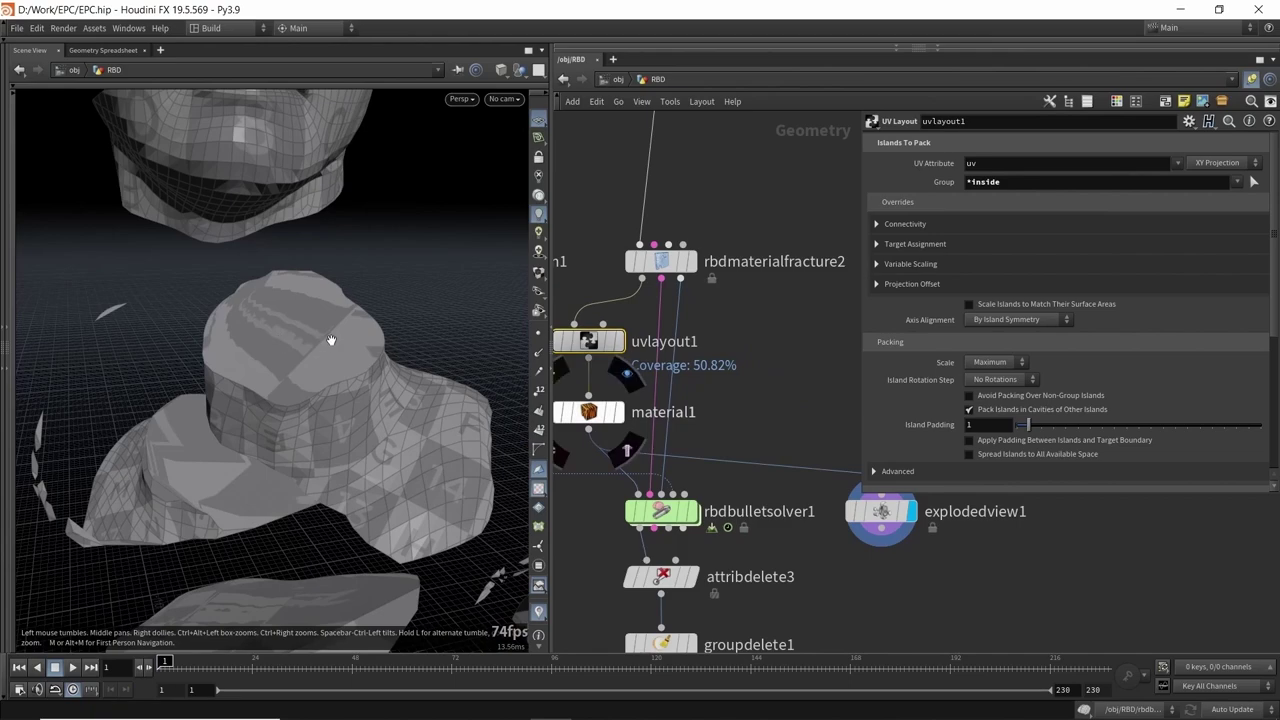
{"action": "left_click_drag", "start_coordinate": [295, 307], "coordinate": [311, 343]}
{"action": "scroll", "coordinate": [260, 325], "scroll_direction": "down", "scroll_amount": 6}
{"action": "left_click_drag", "start_coordinate": [248, 314], "coordinate": [278, 294]}
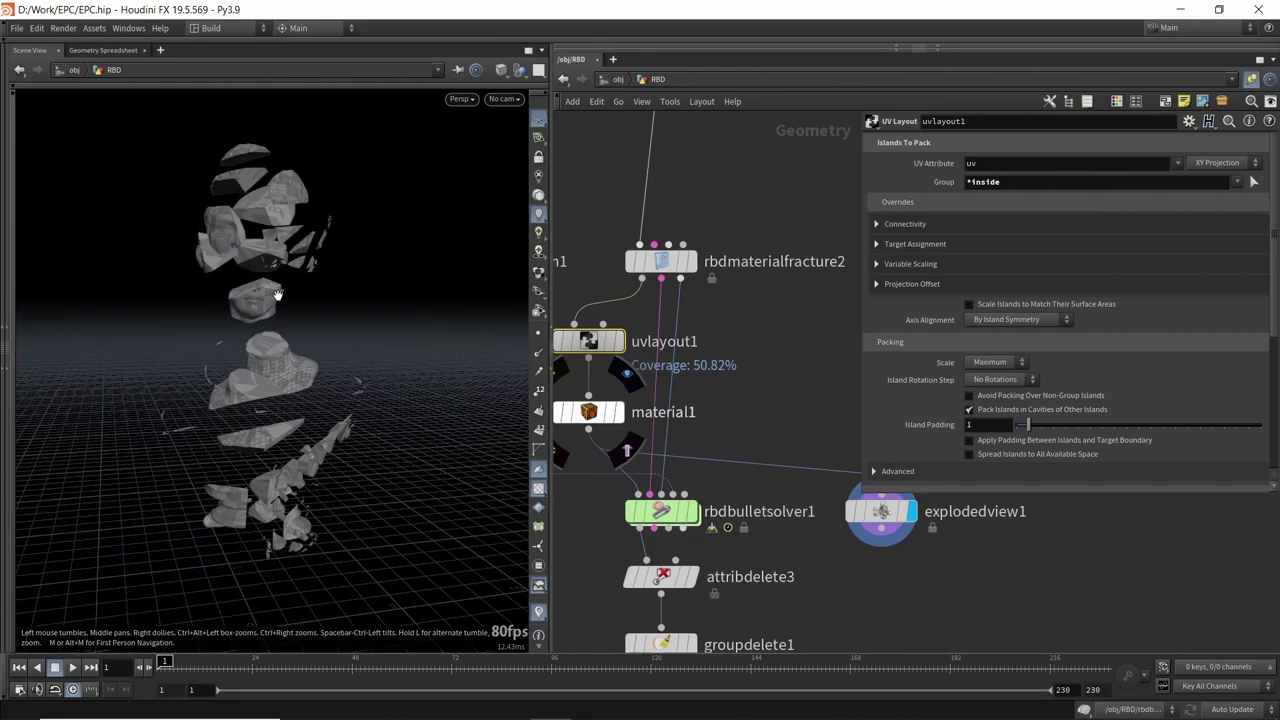
{"action": "left_click_drag", "start_coordinate": [285, 280], "coordinate": [267, 294]}
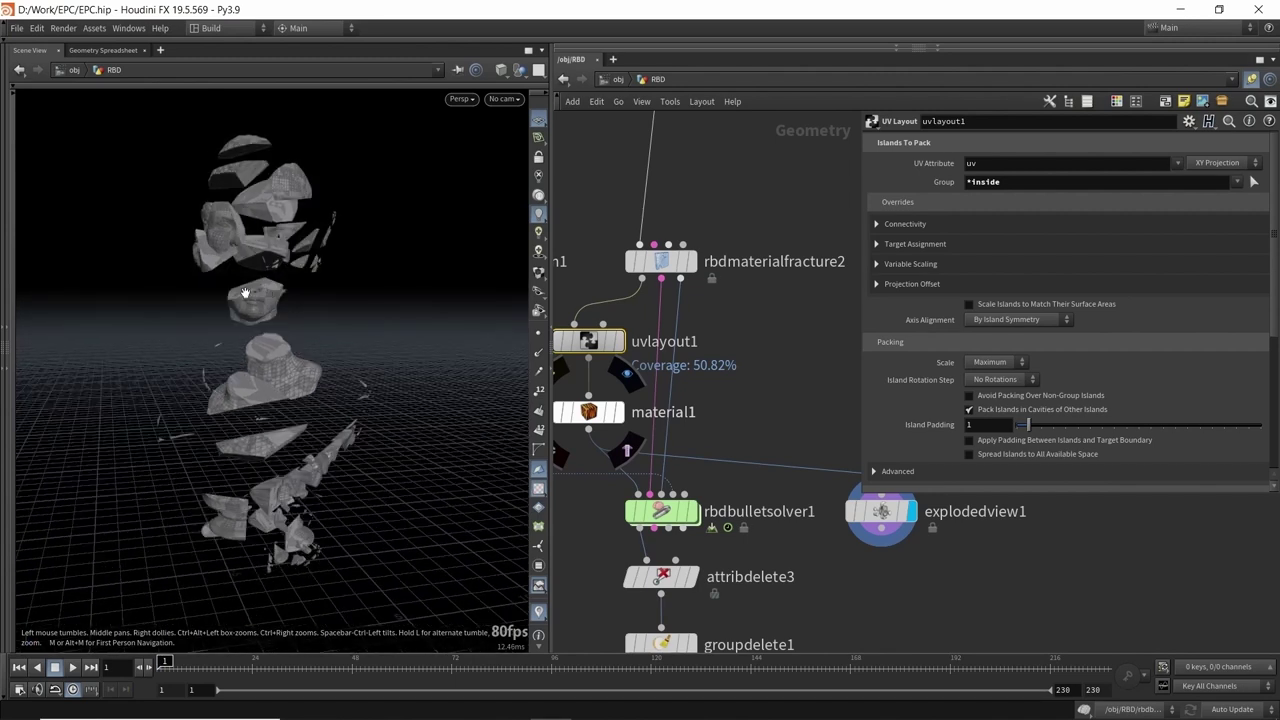
- Display the sphere1 node and frame the sphere in the viewport
{"action": "scroll", "coordinate": [783, 400], "scroll_direction": "down", "scroll_amount": 3}
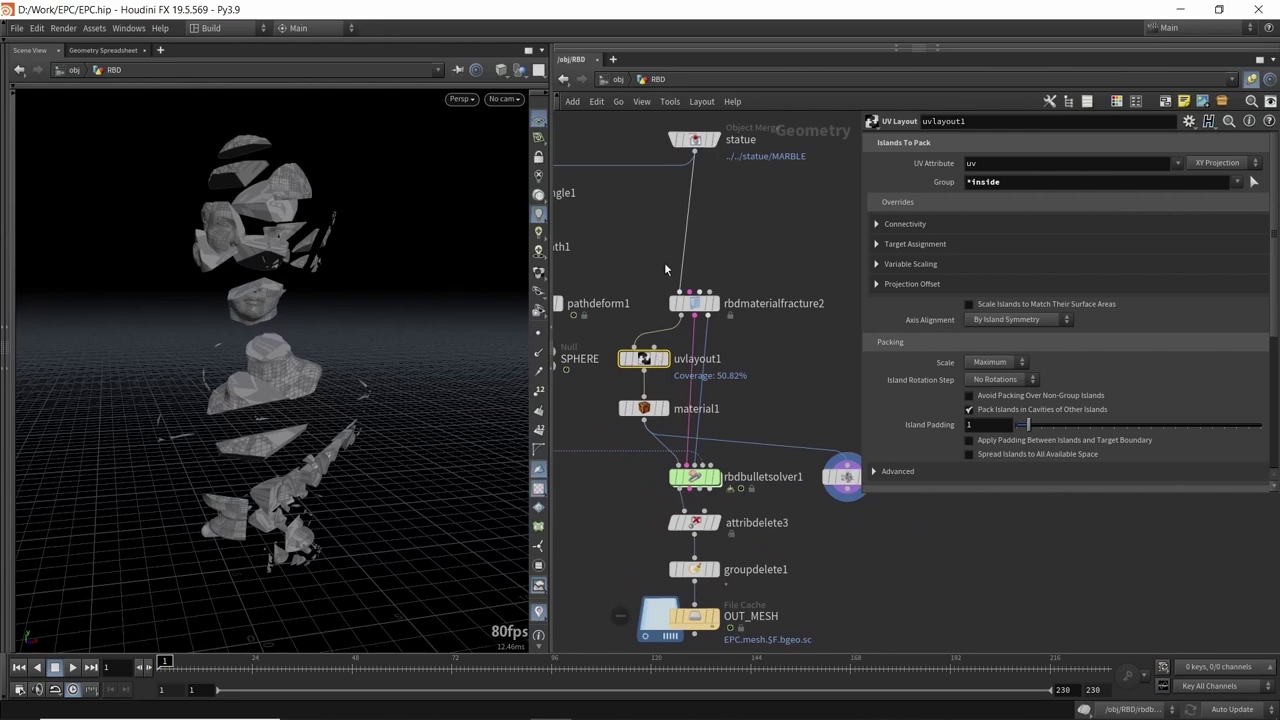
{"action": "scroll", "coordinate": [654, 245], "scroll_direction": "down", "scroll_amount": 2}
{"action": "middle_click_drag", "start_coordinate": [654, 245], "coordinate": [754, 351]}
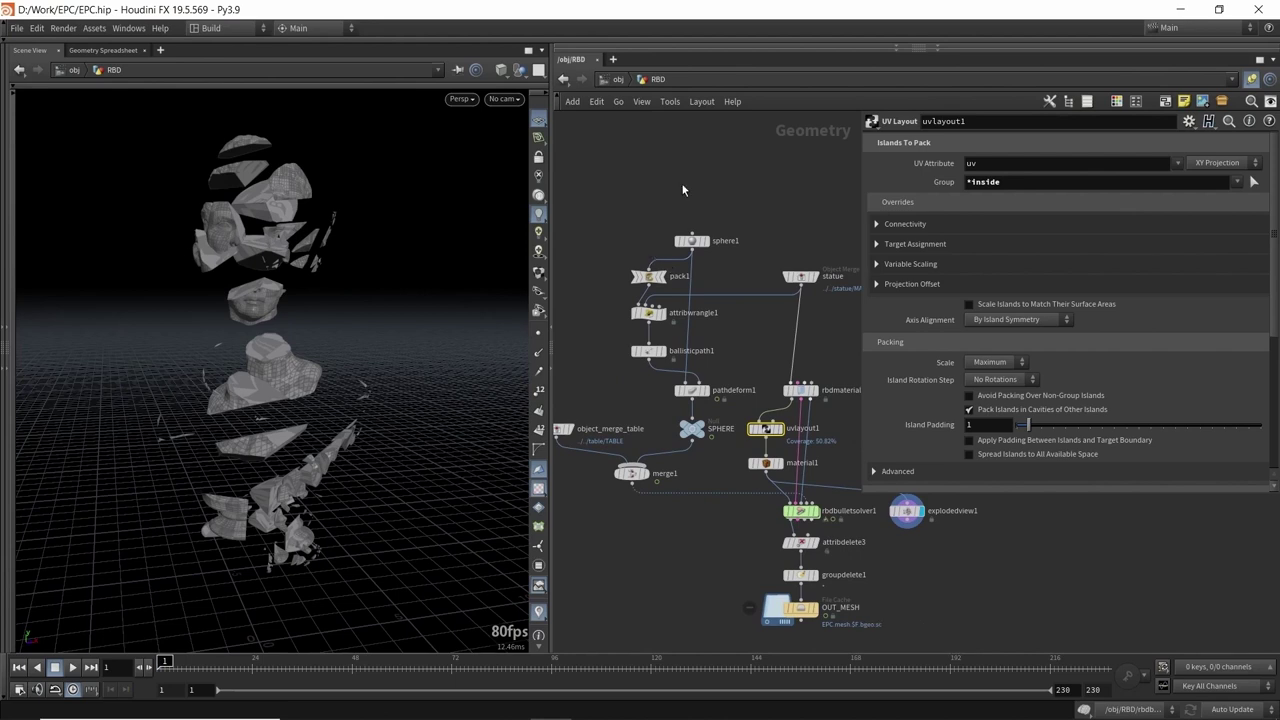
{"action": "scroll", "coordinate": [683, 192], "scroll_direction": "up", "scroll_amount": 2}
{"action": "left_click", "coordinate": [716, 266]}
{"action": "key", "text": "f"}
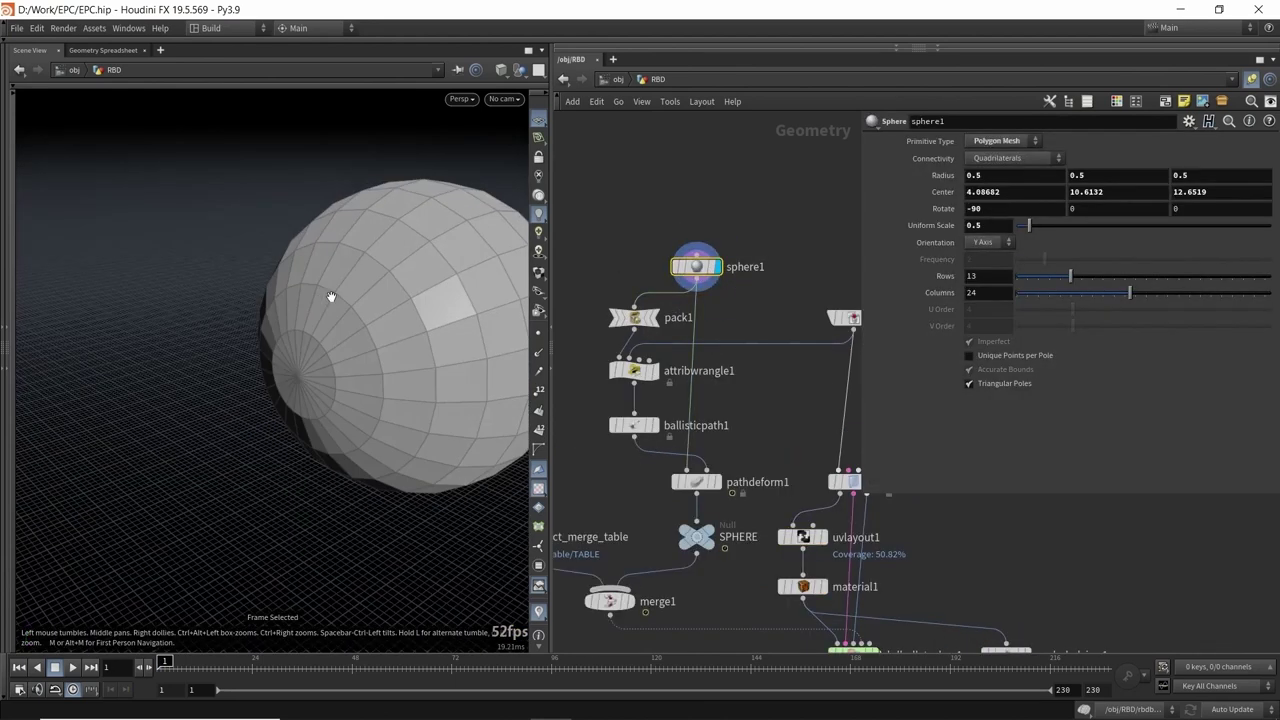
{"action": "left_click_drag", "start_coordinate": [188, 332], "coordinate": [308, 316]}
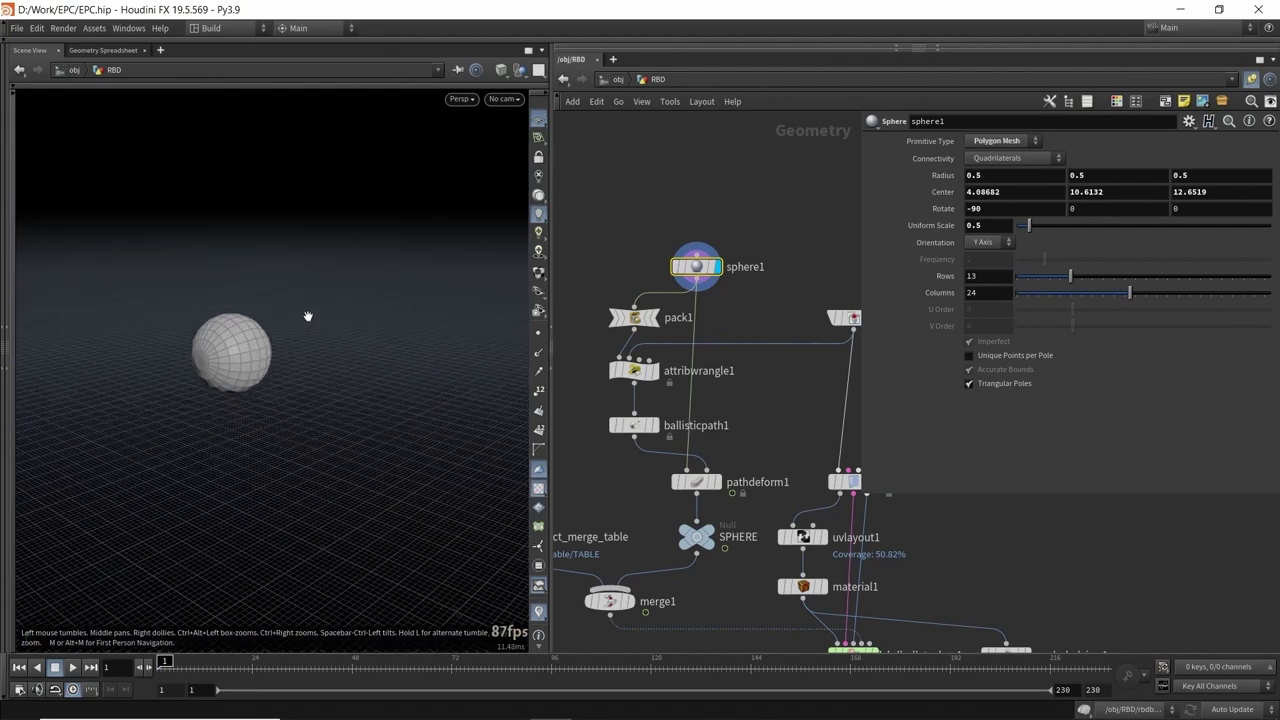
- Template the statue node so the bust shows as a wireframe next to the sphere
{"action": "middle_click_drag", "start_coordinate": [816, 380], "coordinate": [644, 354]}
{"action": "left_click", "coordinate": [697, 292]}
{"action": "mouse_move", "coordinate": [294, 323]}
{"action": "left_mouse_down"}
{"action": "mouse_move", "coordinate": [330, 300]}
{"action": "mouse_move", "coordinate": [225, 272]}
{"action": "mouse_move", "coordinate": [470, 285]}
{"action": "mouse_move", "coordinate": [40, 300]}
{"action": "mouse_move", "coordinate": [95, 330]}
{"action": "mouse_move", "coordinate": [250, 271]}
{"action": "left_mouse_up"}
{"action": "scroll", "coordinate": [578, 350], "scroll_direction": "down", "scroll_amount": 2}
{"action": "scroll", "coordinate": [673, 332], "scroll_direction": "up", "scroll_amount": 2}
{"action": "middle_click_drag", "start_coordinate": [567, 315], "coordinate": [682, 340]}
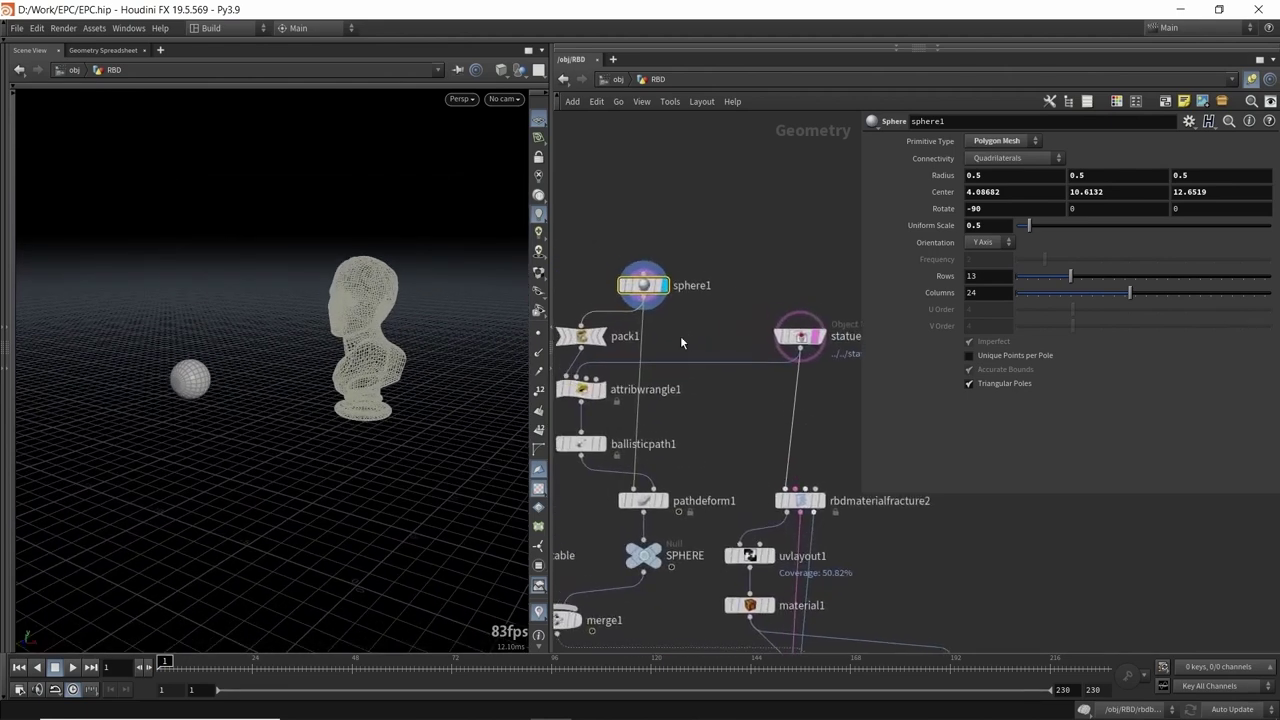
- Toggle the statue's template display and examine the sphere's placement relative to the bust
{"action": "left_click", "coordinate": [815, 342]}
{"action": "mouse_move", "coordinate": [704, 391]}
{"action": "middle_mouse_down"}
{"action": "mouse_move", "coordinate": [718, 385]}
{"action": "mouse_move", "coordinate": [703, 378]}
{"action": "middle_mouse_up"}
{"action": "left_click", "coordinate": [819, 323]}
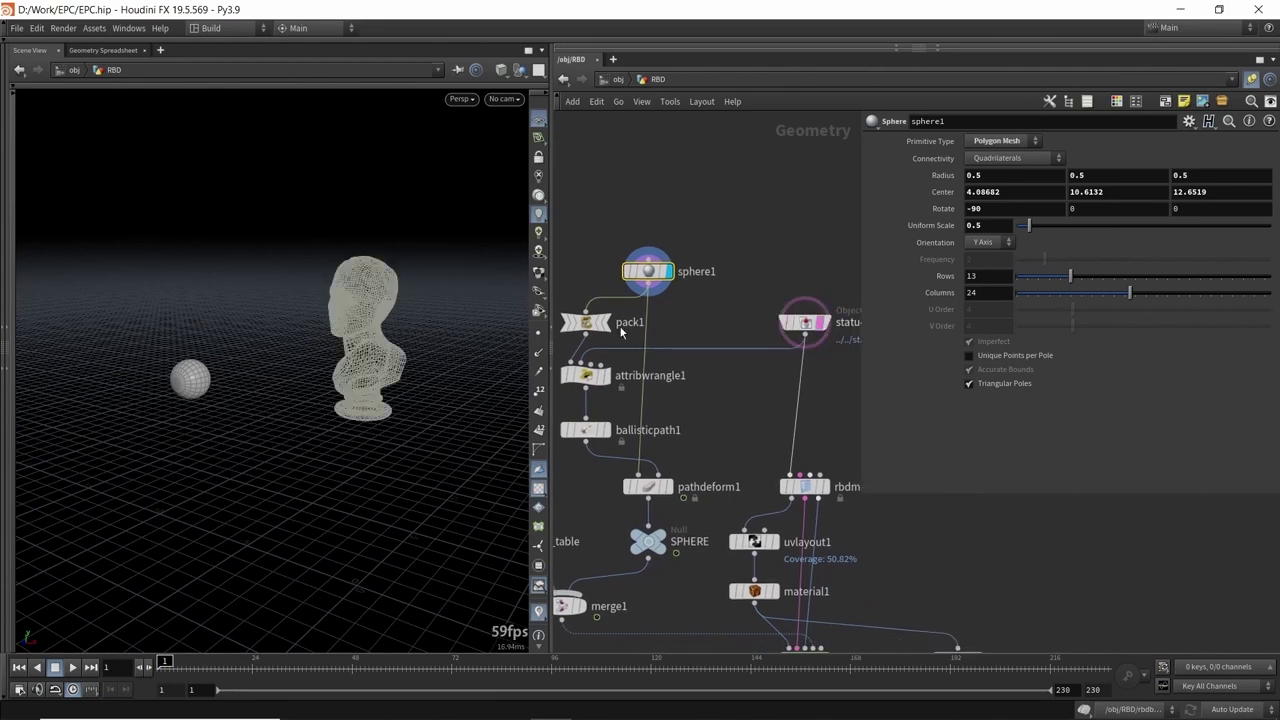
{"action": "left_click_drag", "start_coordinate": [418, 325], "coordinate": [397, 339]}
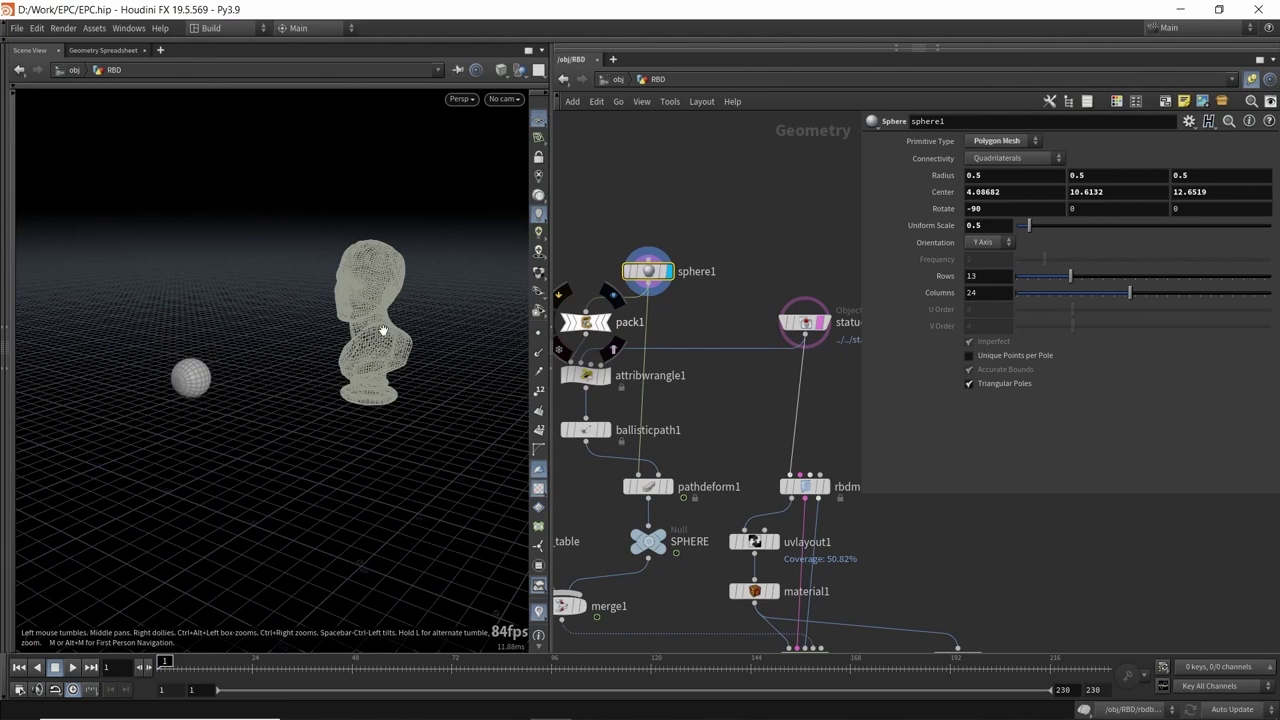
{"action": "left_click_drag", "start_coordinate": [294, 326], "coordinate": [292, 300]}
{"action": "left_click_drag", "start_coordinate": [341, 265], "coordinate": [337, 250]}
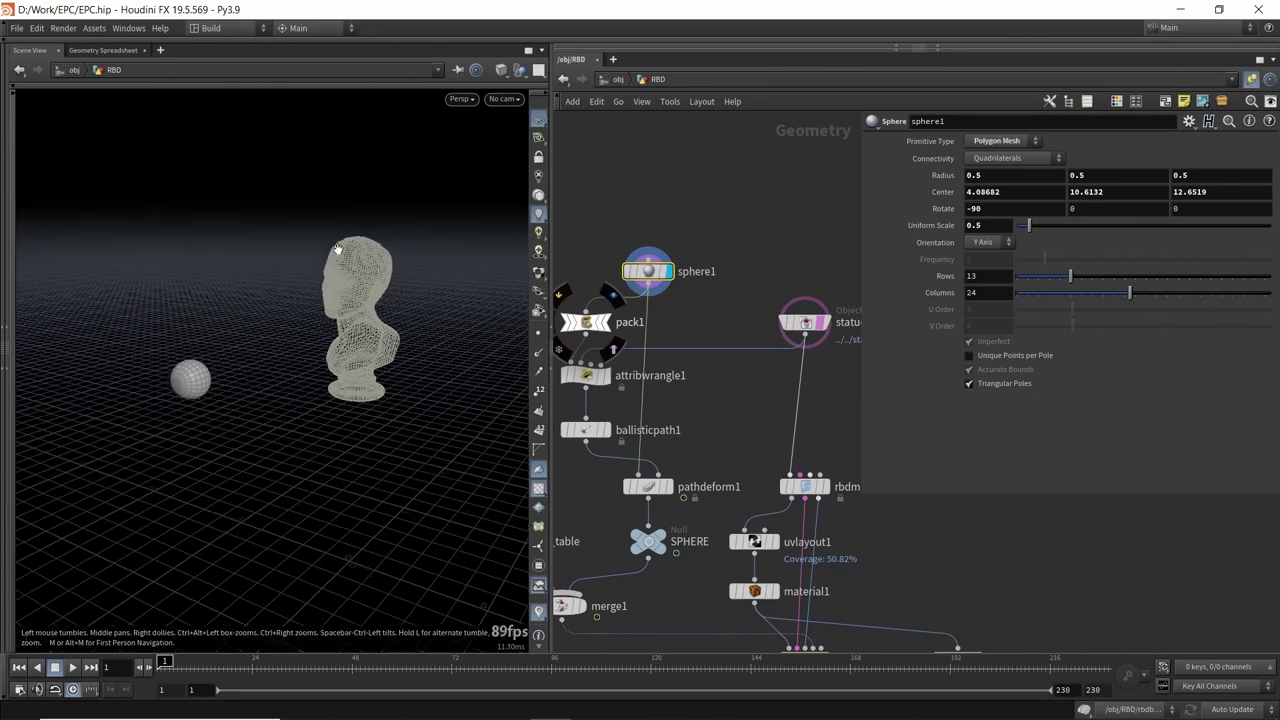
{"action": "left_click_drag", "start_coordinate": [337, 252], "coordinate": [371, 282]}
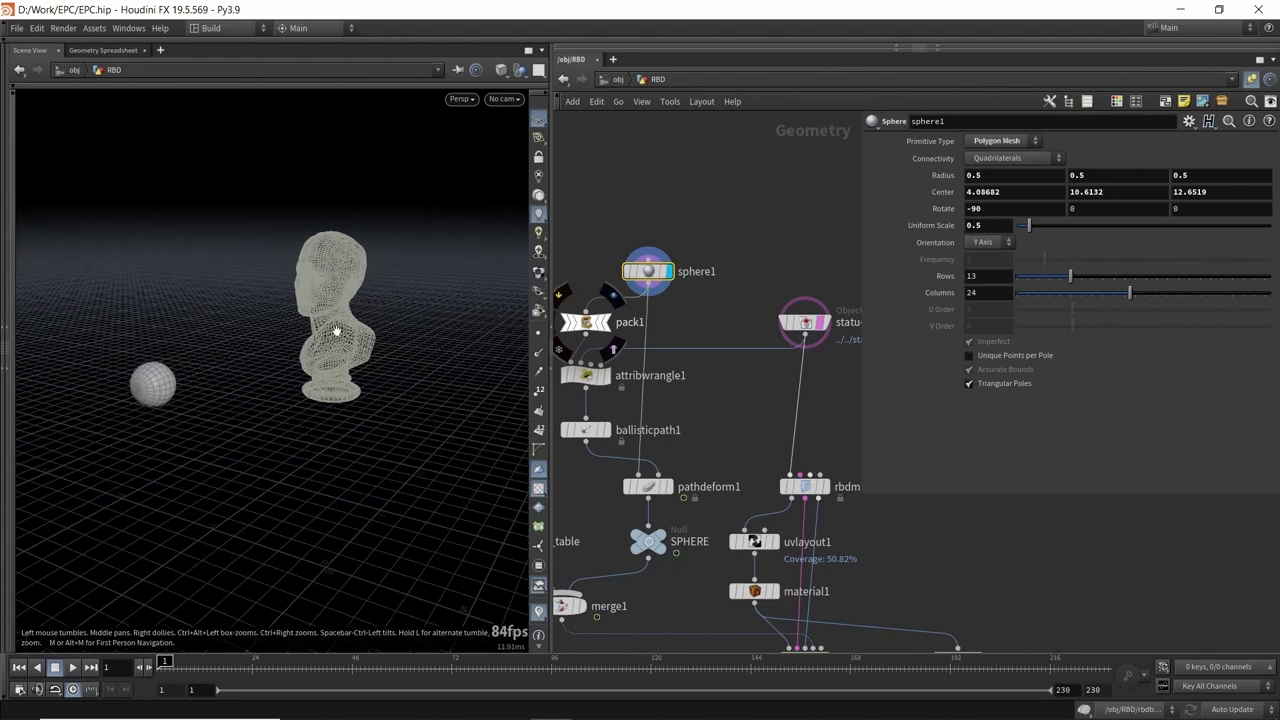
- Display the pack1 node and compare its geometry info with that of sphere1
{"action": "middle_click_drag", "start_coordinate": [698, 400], "coordinate": [725, 400]}
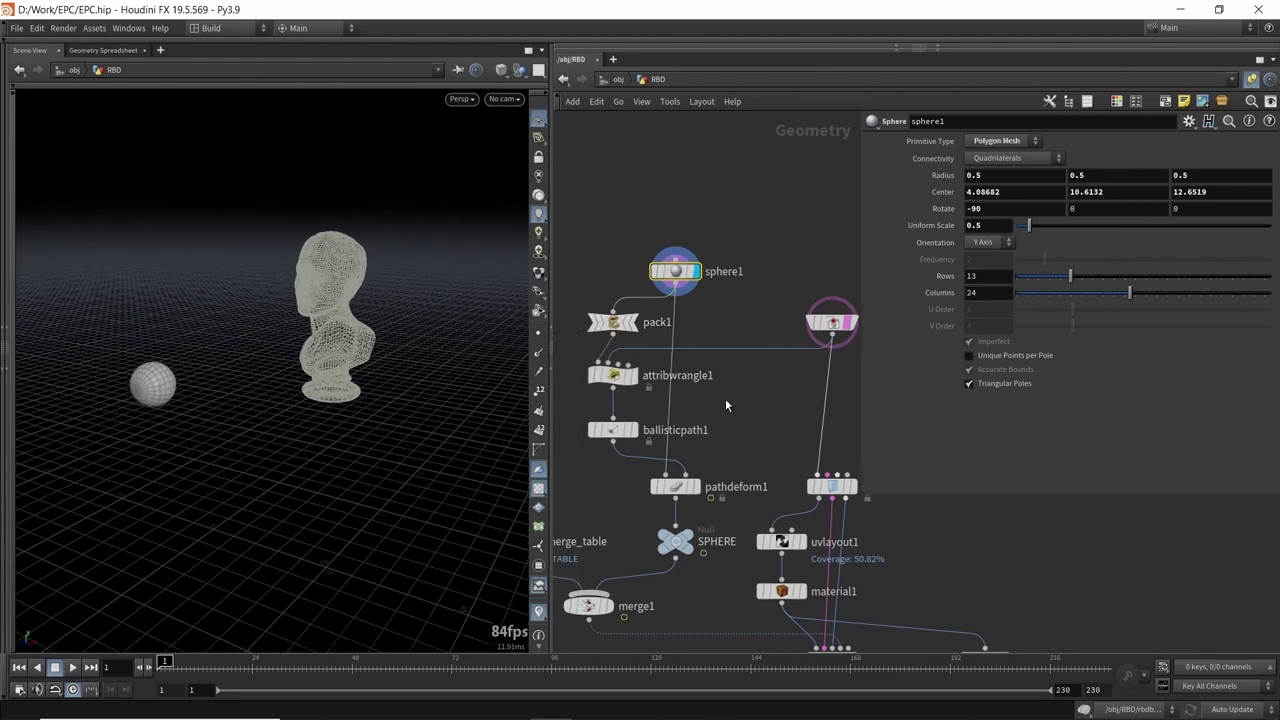
{"action": "scroll", "coordinate": [667, 333], "scroll_direction": "up", "scroll_amount": 2}
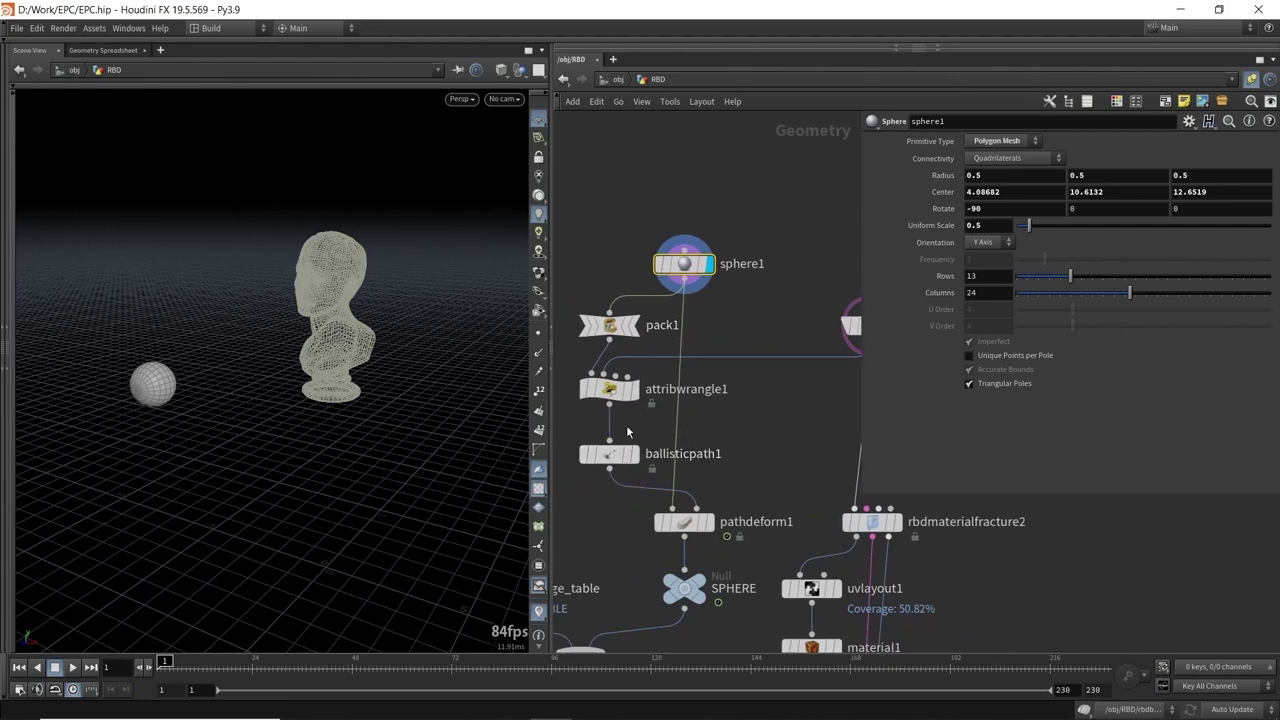
{"action": "scroll", "coordinate": [654, 309], "scroll_direction": "up", "scroll_amount": 1}
{"action": "left_click", "coordinate": [601, 330]}
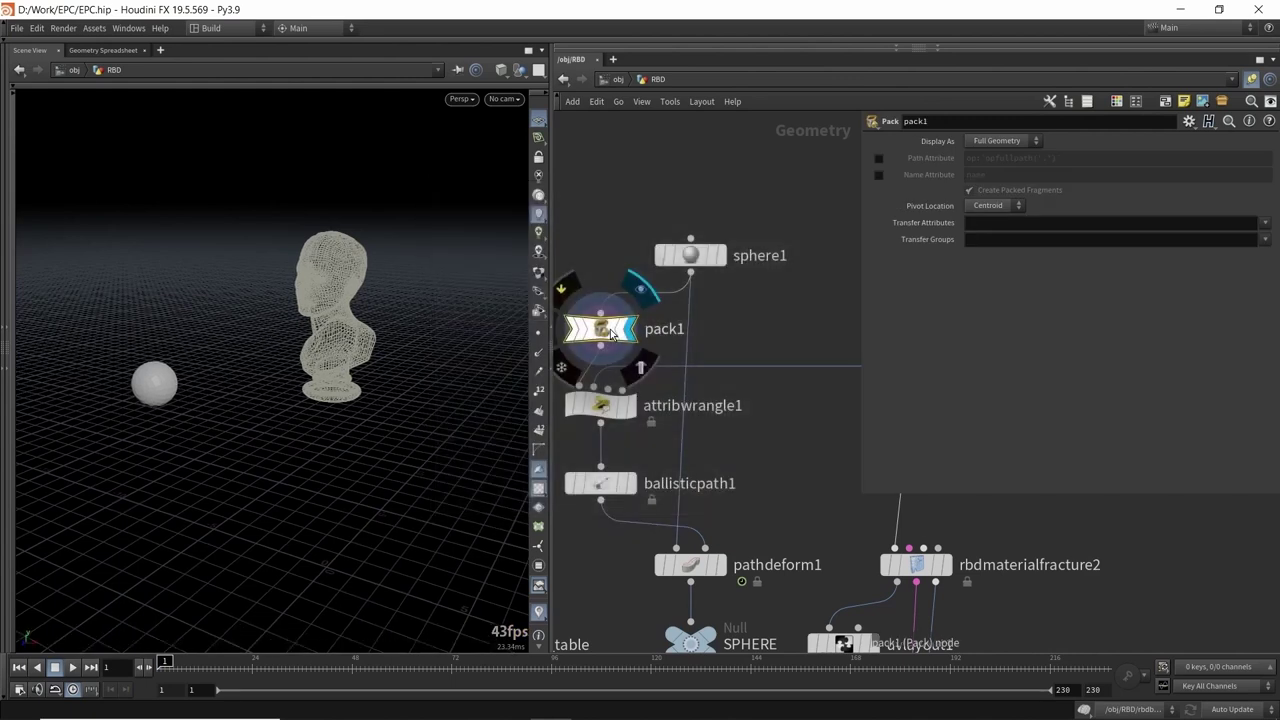
{"action": "middle_click", "coordinate": [612, 333]}
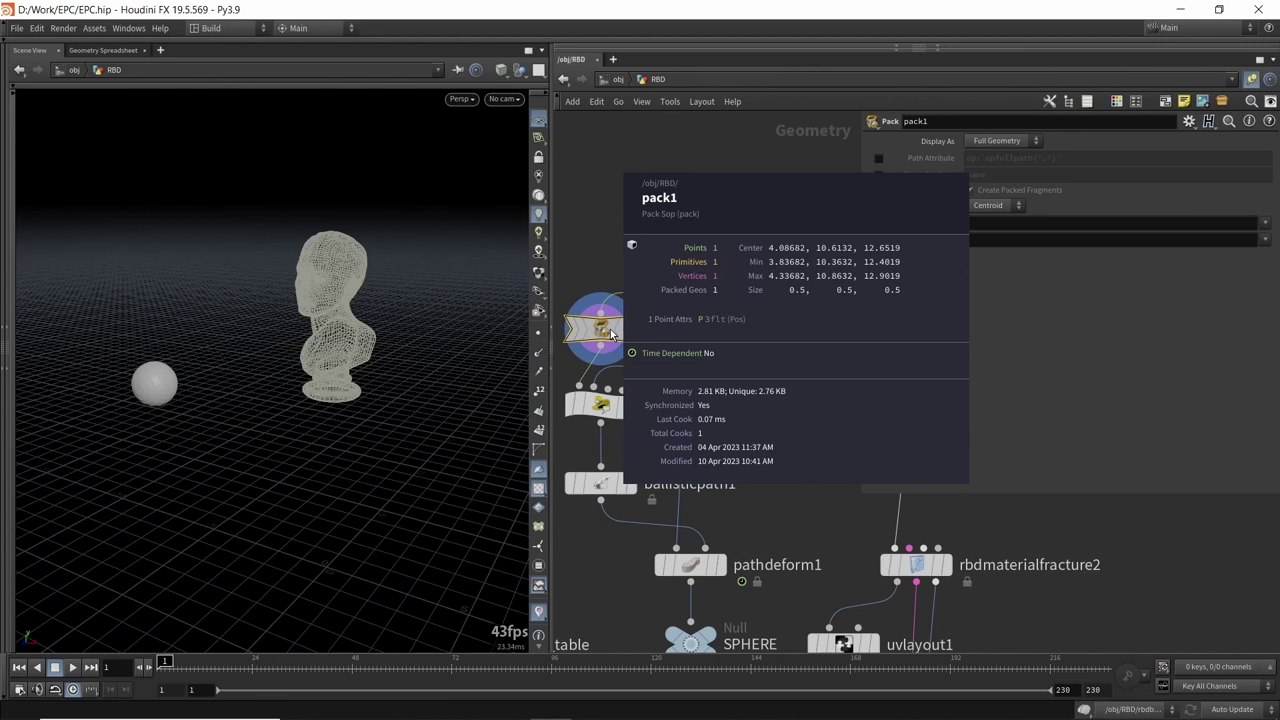
{"action": "middle_click", "coordinate": [688, 258]}
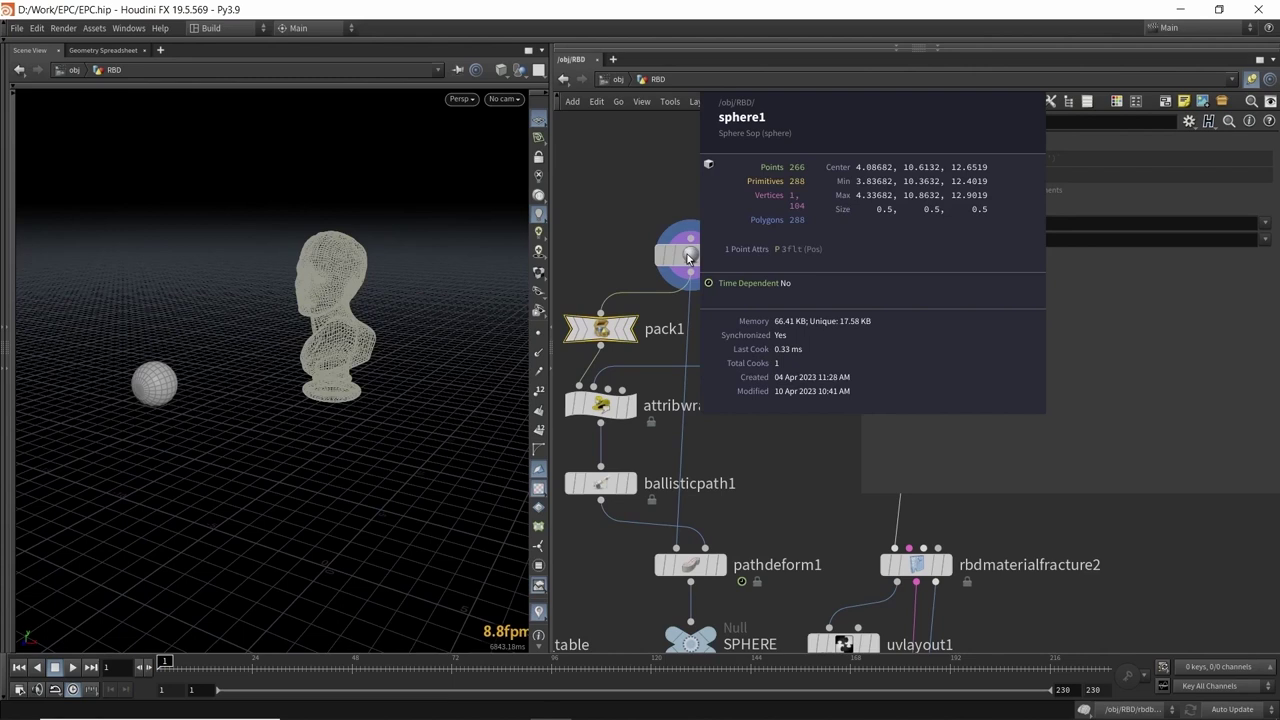
- Check sphere1's geometry info with the primitive type set to Primitive, Polygon and finally Polygon Mesh again
{"action": "left_click", "coordinate": [688, 256]}
{"action": "left_click", "coordinate": [995, 141]}
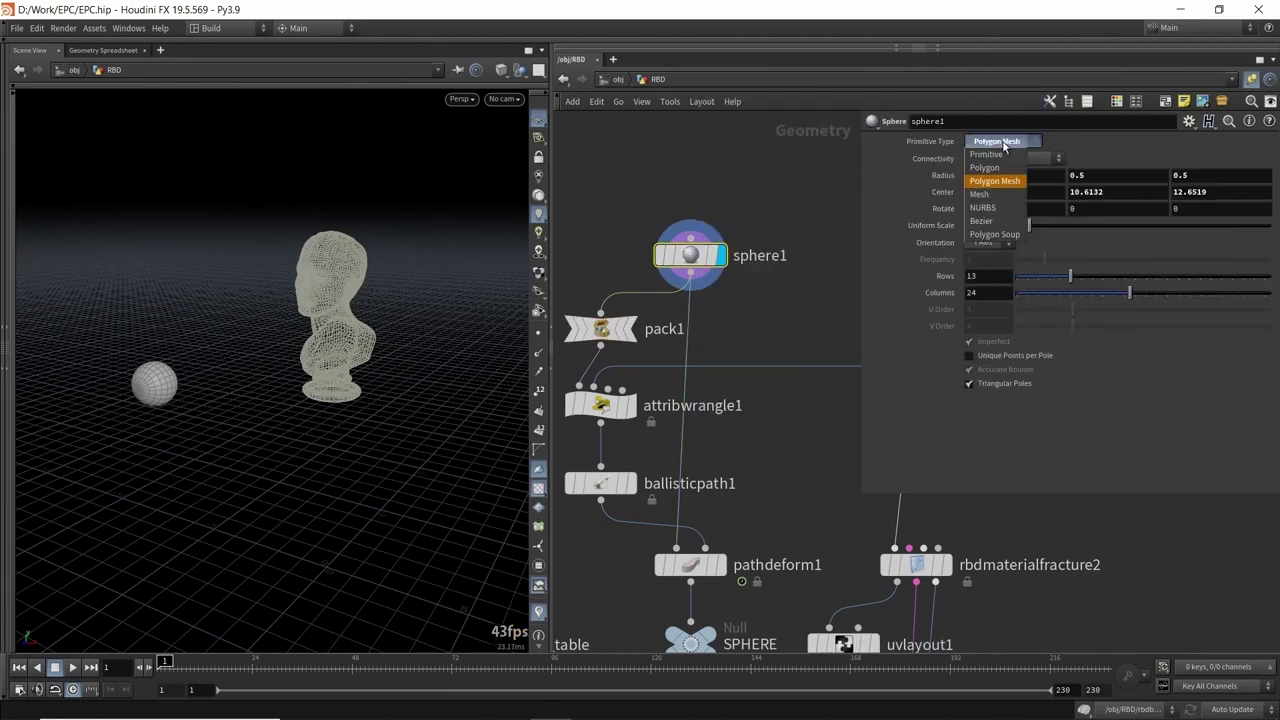
{"action": "left_click", "coordinate": [999, 158]}
{"action": "middle_click", "coordinate": [688, 256]}
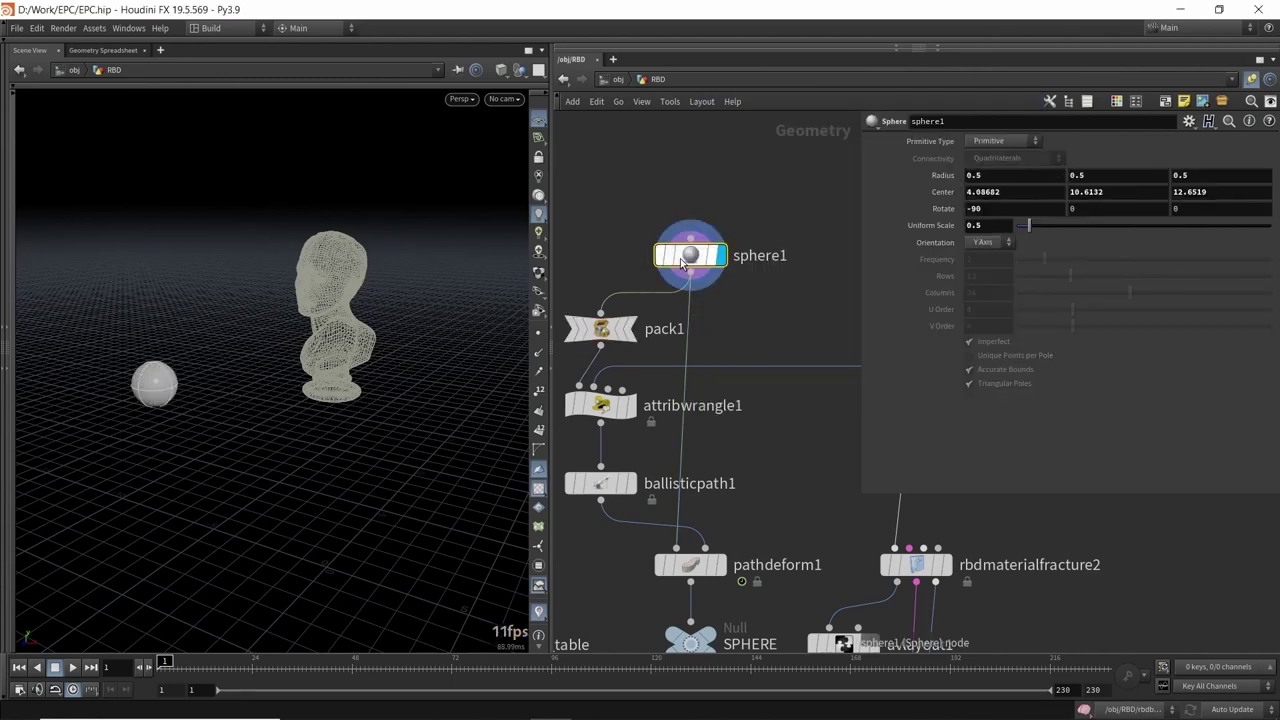
{"action": "left_click", "coordinate": [993, 141]}
{"action": "left_click", "coordinate": [990, 172]}
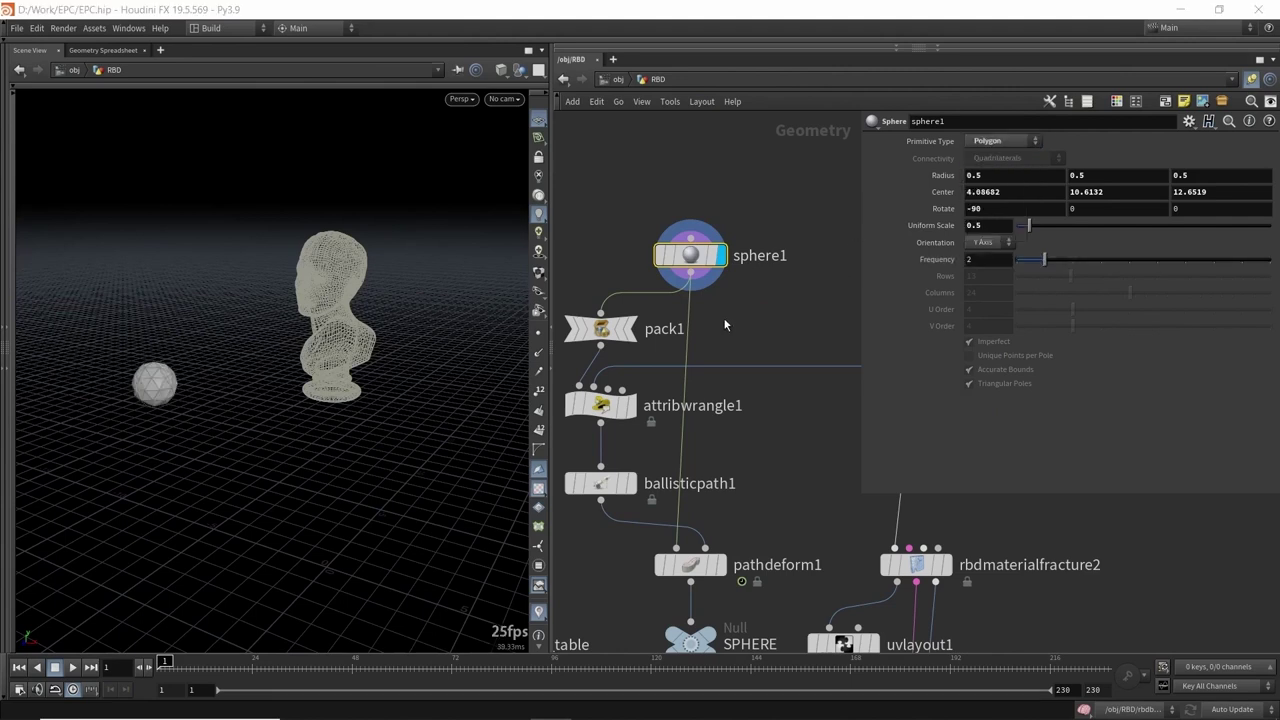
{"action": "middle_click", "coordinate": [672, 264]}
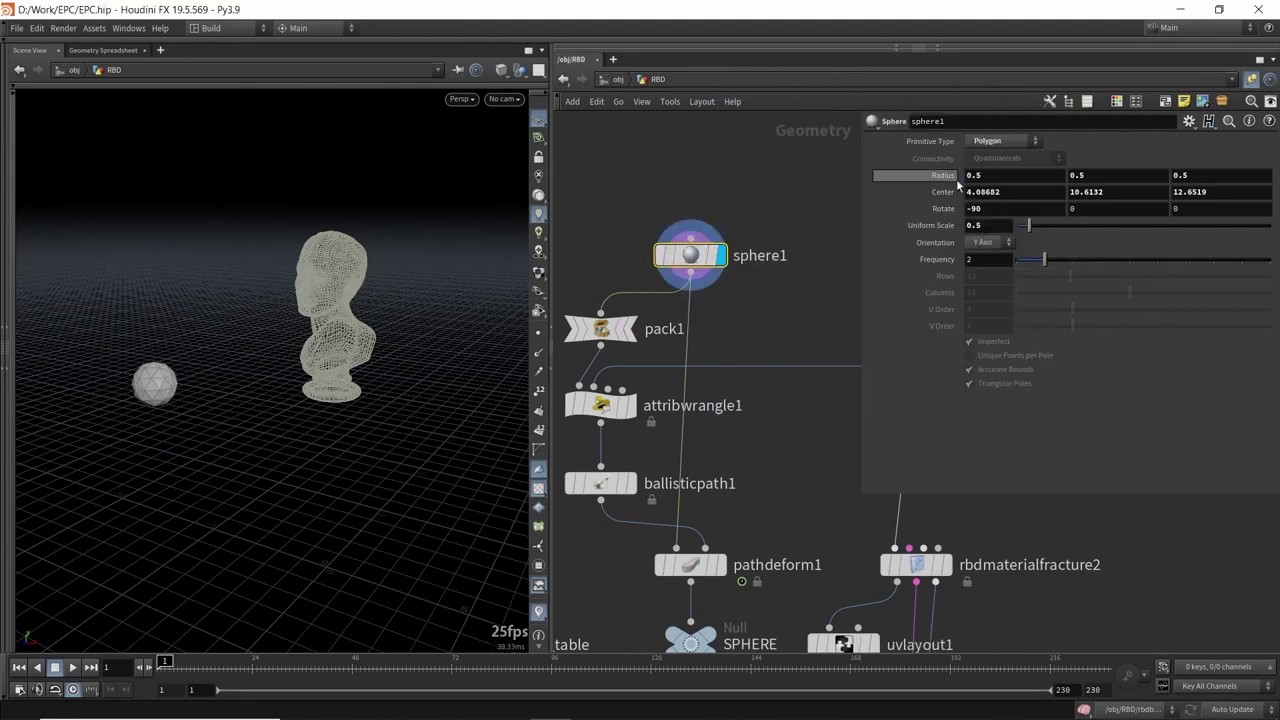
{"action": "left_click", "coordinate": [997, 142]}
{"action": "left_click", "coordinate": [995, 181]}
{"action": "middle_click", "coordinate": [690, 256]}
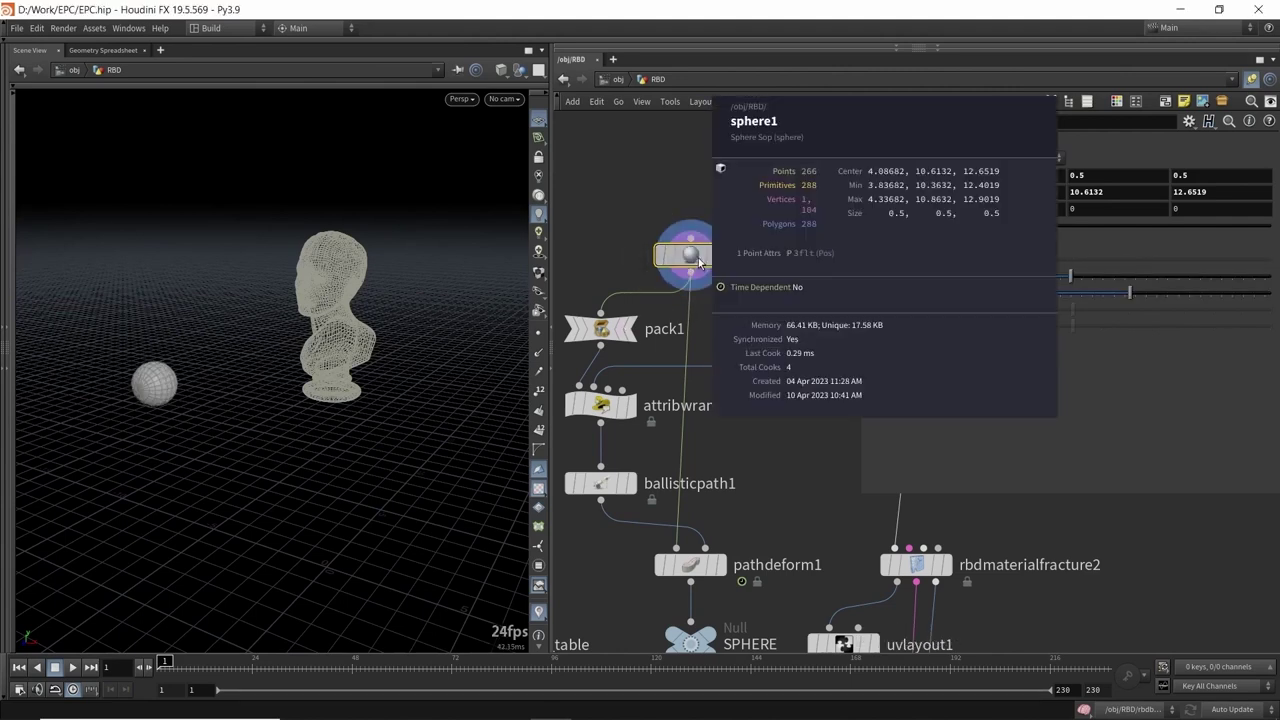
{"action": "left_click_drag", "start_coordinate": [245, 345], "coordinate": [266, 353]}
- Display the attribwrangle1 node and review its VEX code that sets the targetP attribute from a random statue point
{"action": "middle_click_drag", "start_coordinate": [600, 329], "coordinate": [618, 291]}
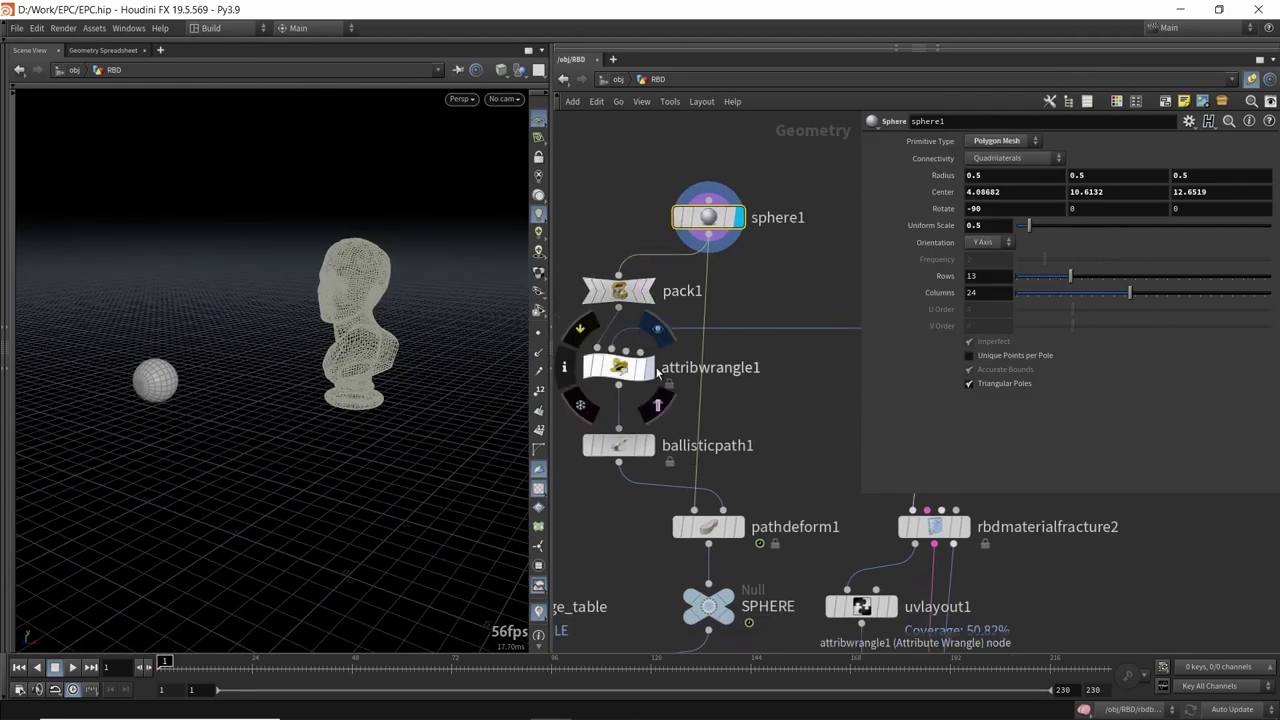
{"action": "left_click", "coordinate": [630, 368]}
{"action": "scroll", "coordinate": [757, 309], "scroll_direction": "down", "scroll_amount": 3}
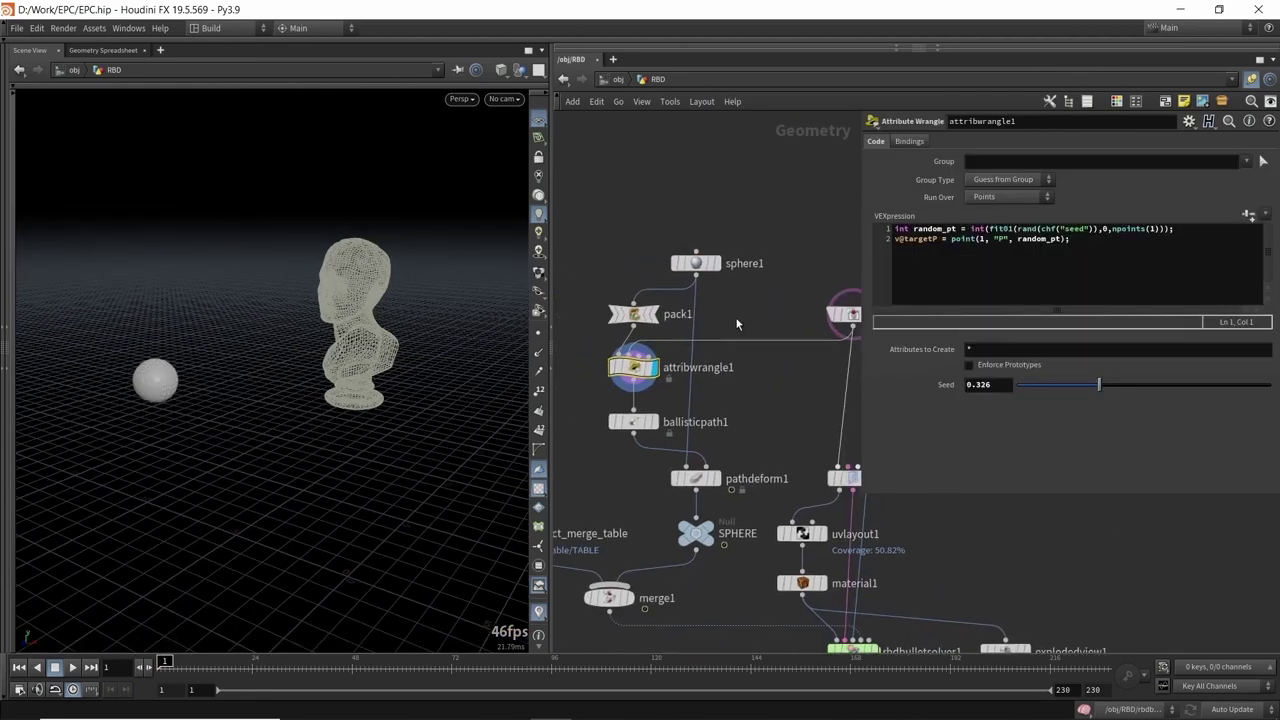
{"action": "middle_click_drag", "start_coordinate": [728, 314], "coordinate": [730, 322]}
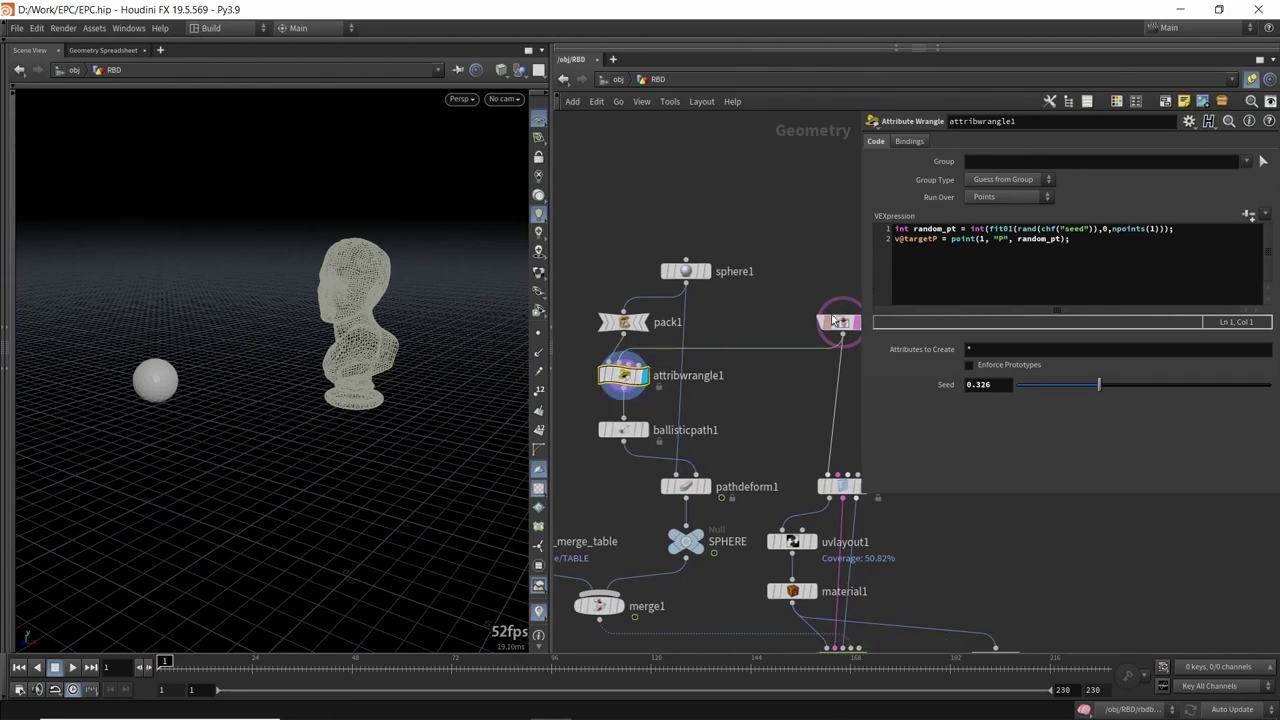
{"action": "middle_click_drag", "start_coordinate": [757, 309], "coordinate": [748, 308]}
{"action": "left_click_drag", "start_coordinate": [350, 271], "coordinate": [346, 274]}
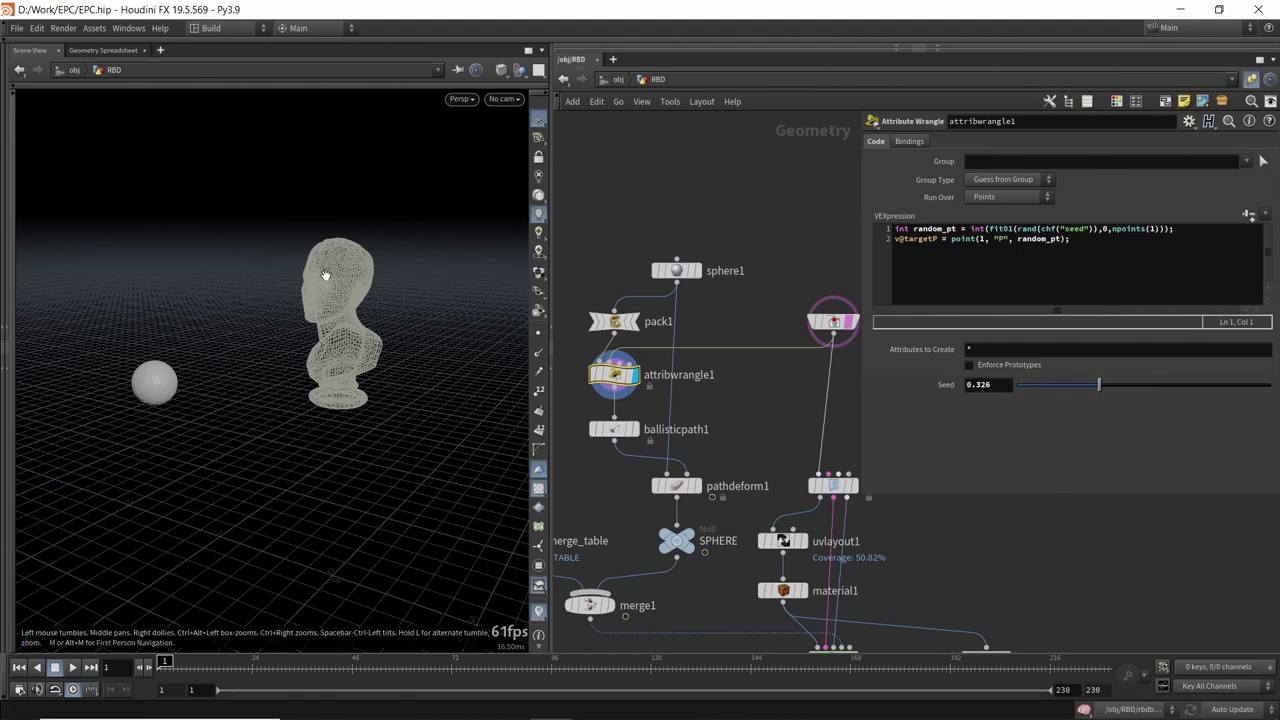
{"action": "left_click_drag", "start_coordinate": [938, 239], "coordinate": [895, 239]}
{"action": "left_click", "coordinate": [919, 240]}
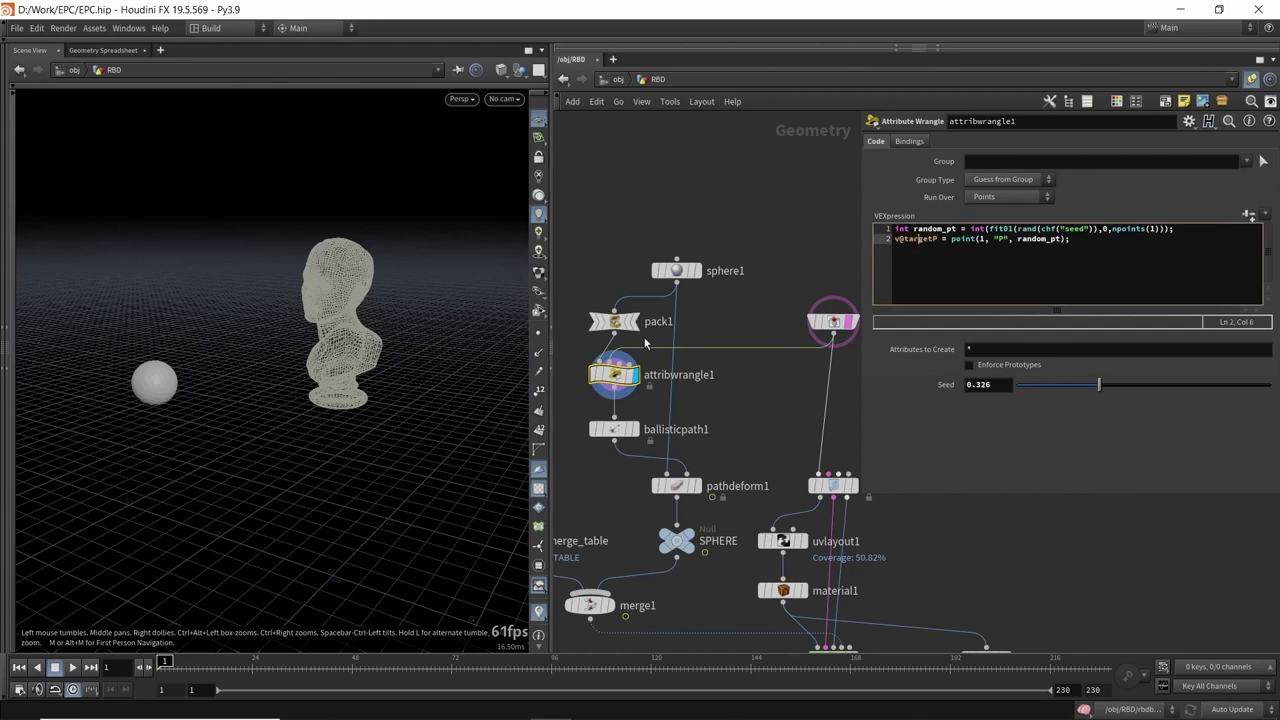
- Display the ballisticpath1 node and examine the arc from the sphere to the bust together with its Targeted launch settings
{"action": "scroll", "coordinate": [645, 343], "scroll_direction": "up", "scroll_amount": 2}
{"action": "middle_click", "coordinate": [616, 322]}
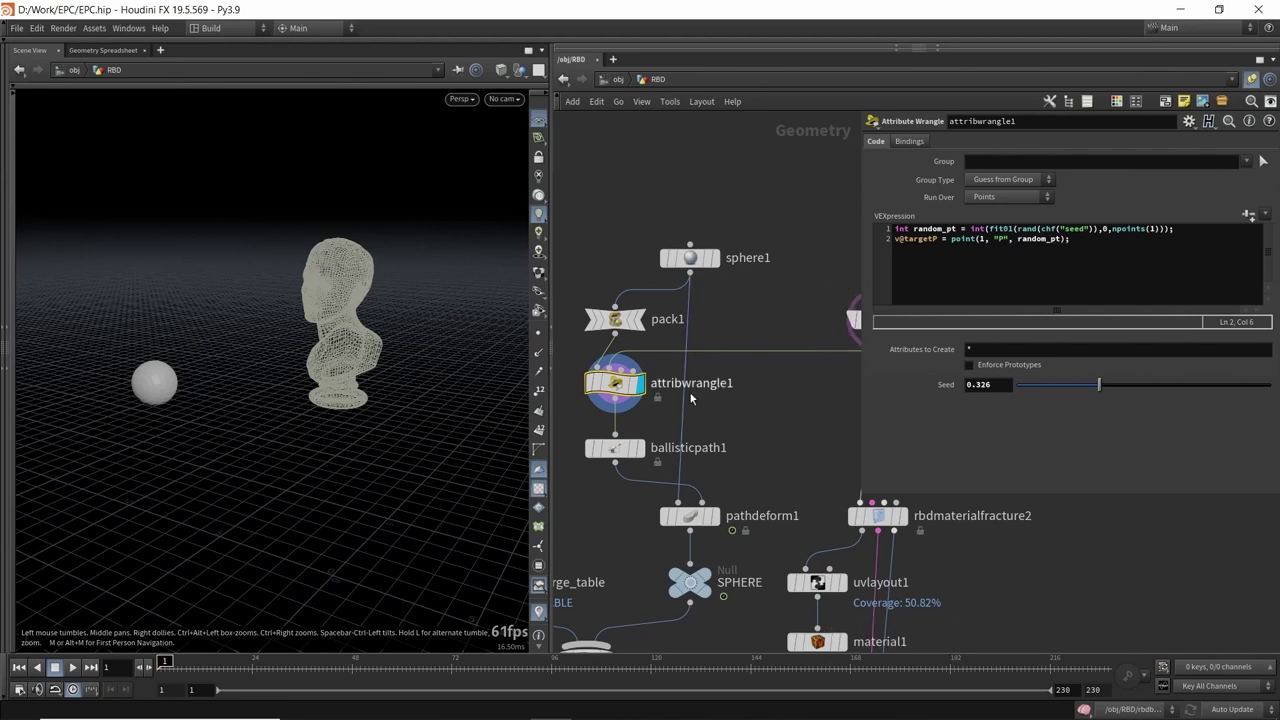
{"action": "left_click", "coordinate": [637, 448]}
{"action": "left_click", "coordinate": [618, 452]}
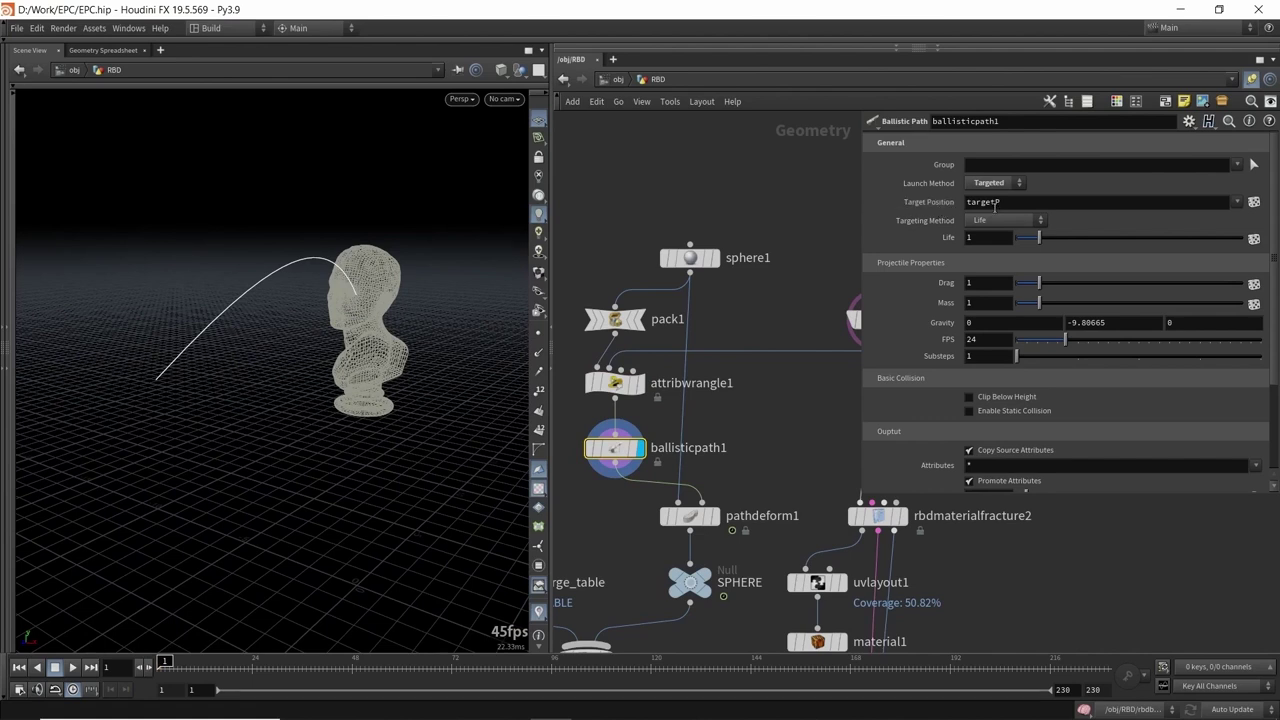
{"action": "left_click_drag", "start_coordinate": [289, 342], "coordinate": [252, 354]}
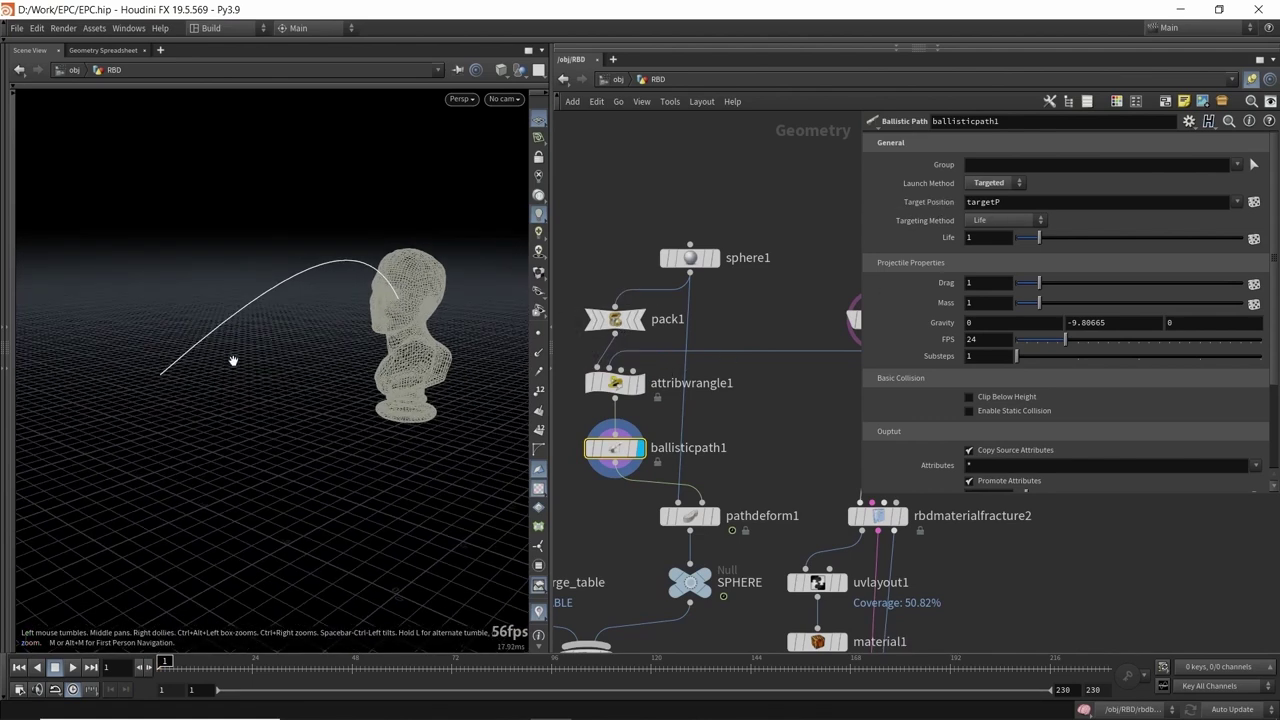
{"action": "left_click_drag", "start_coordinate": [156, 379], "coordinate": [151, 379]}
{"action": "mouse_move", "coordinate": [418, 298]}
{"action": "left_mouse_down"}
{"action": "mouse_move", "coordinate": [412, 310]}
{"action": "mouse_move", "coordinate": [422, 276]}
{"action": "left_mouse_up"}
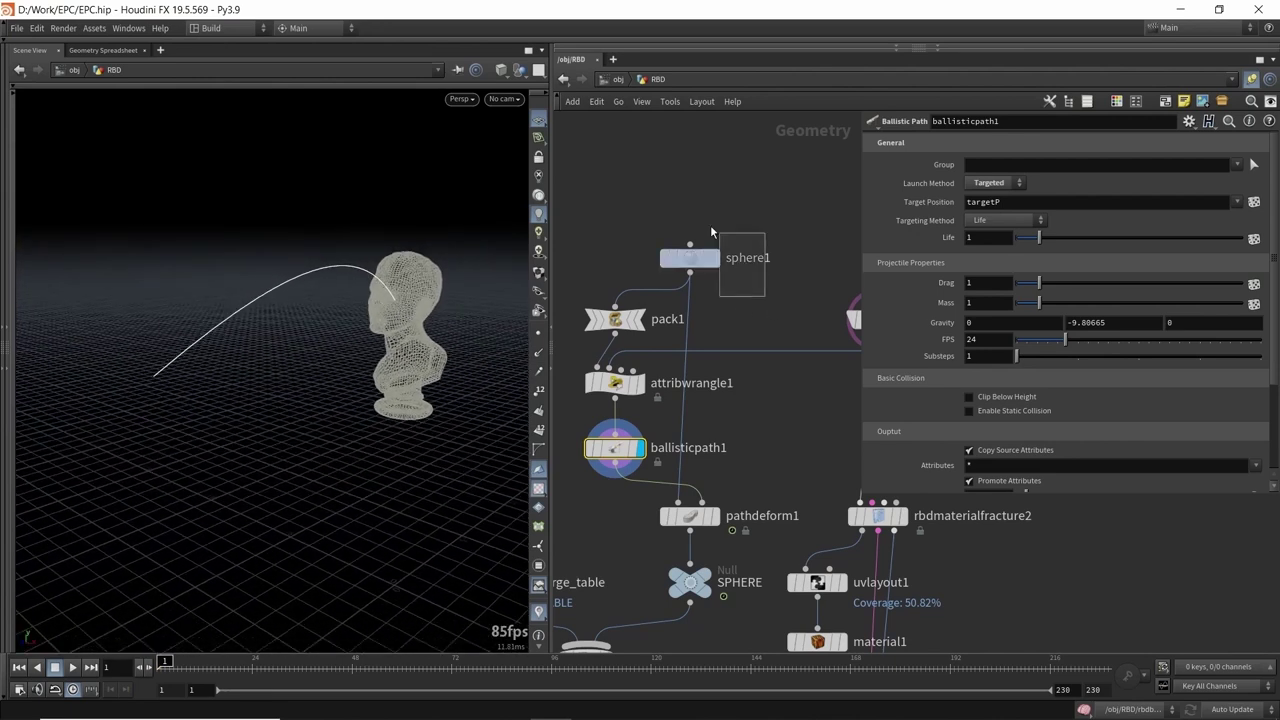
- Try moving sphere1 with its transform handle to test the ballistic path, undo the move, and select attribwrangle1
{"action": "left_click", "coordinate": [690, 258]}
{"action": "left_click_drag", "start_coordinate": [247, 295], "coordinate": [366, 302], "text": "alt"}
{"action": "key", "text": "ctrl+z"}
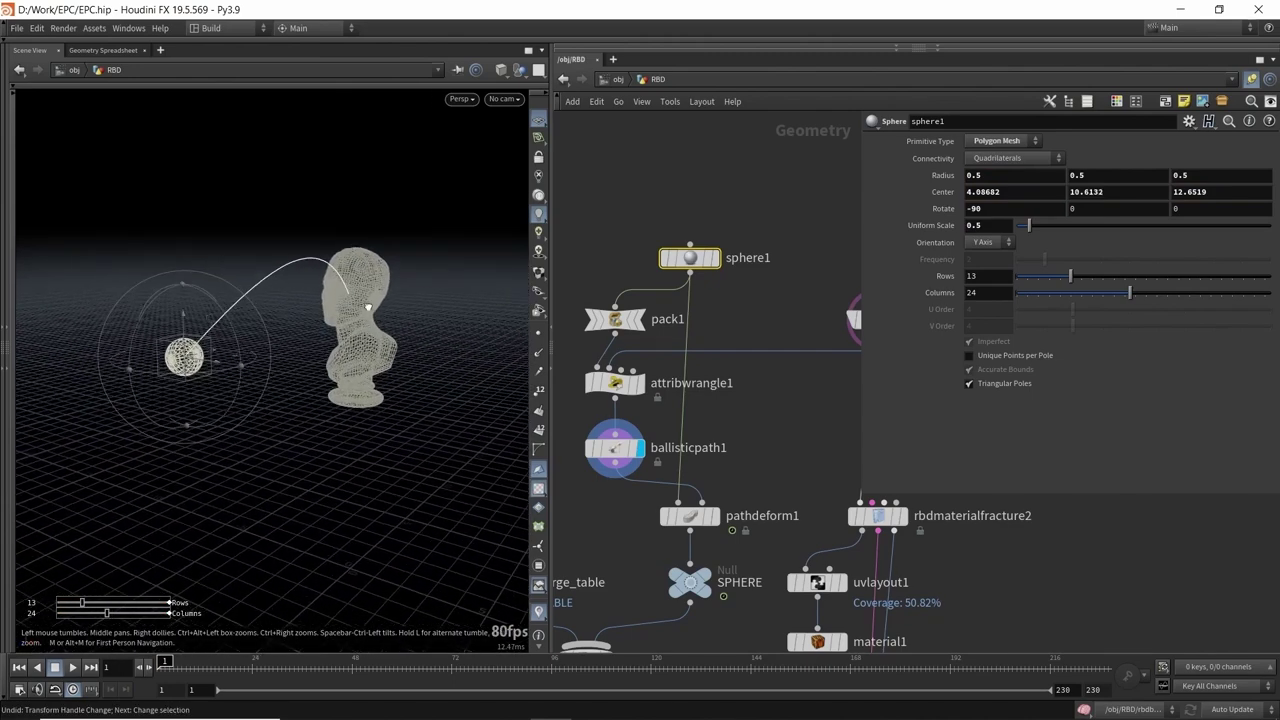
{"action": "key", "text": "Escape"}
{"action": "left_click", "coordinate": [692, 378]}
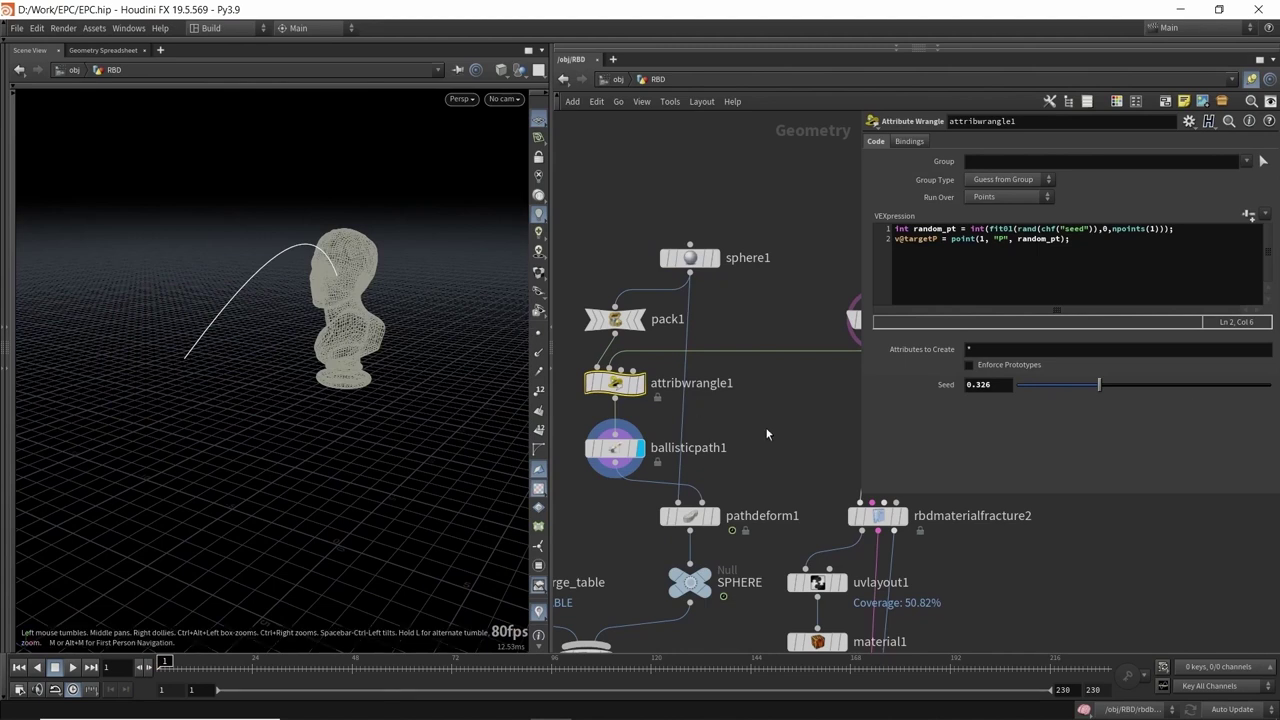
- Display the pathdeform1 node and scrub the first frames to examine the sphere's motion along the path
{"action": "middle_click_drag", "start_coordinate": [763, 430], "coordinate": [765, 401]}
{"action": "left_click", "coordinate": [712, 484]}
{"action": "mouse_move", "coordinate": [366, 340]}
{"action": "left_mouse_down"}
{"action": "mouse_move", "coordinate": [379, 330]}
{"action": "mouse_move", "coordinate": [351, 347]}
{"action": "left_mouse_up"}
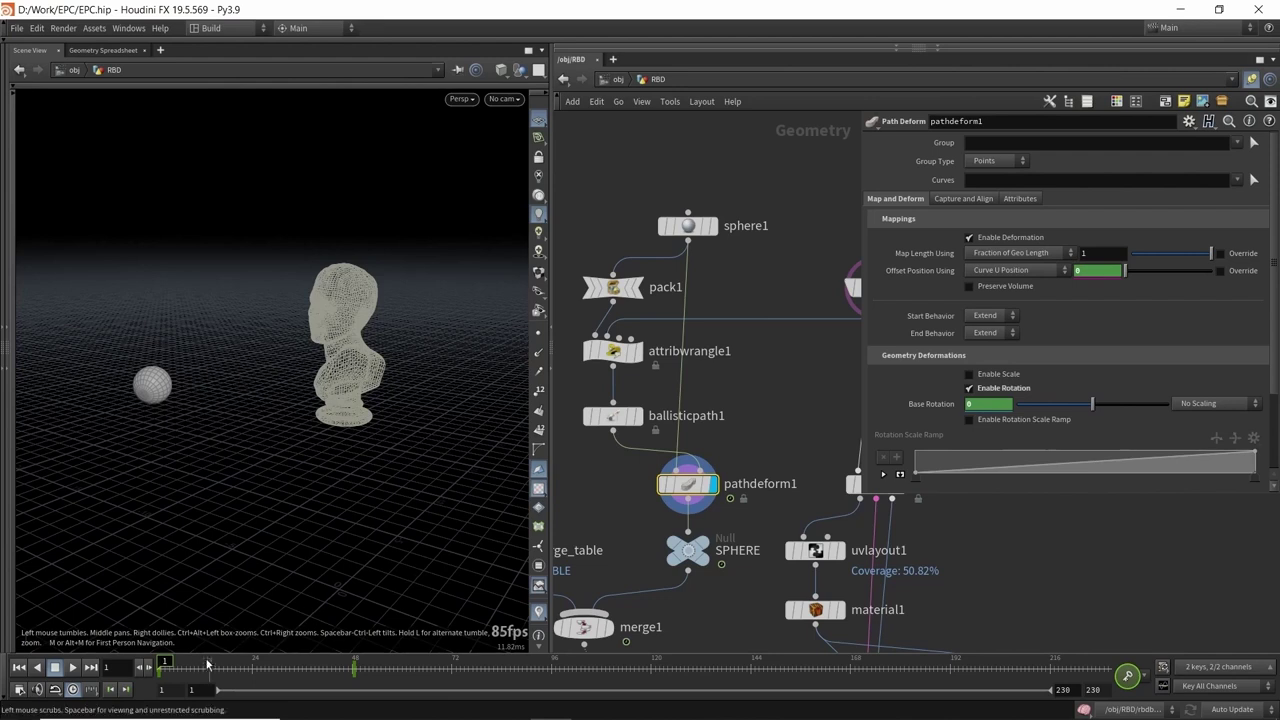
{"action": "mouse_move", "coordinate": [168, 662]}
{"action": "left_mouse_down"}
{"action": "mouse_move", "coordinate": [392, 662]}
{"action": "mouse_move", "coordinate": [141, 655]}
{"action": "mouse_move", "coordinate": [378, 652]}
{"action": "mouse_move", "coordinate": [164, 665]}
{"action": "left_mouse_up"}
{"action": "middle_click_drag", "start_coordinate": [360, 363], "coordinate": [357, 360]}
{"action": "middle_click_drag", "start_coordinate": [728, 430], "coordinate": [775, 356]}
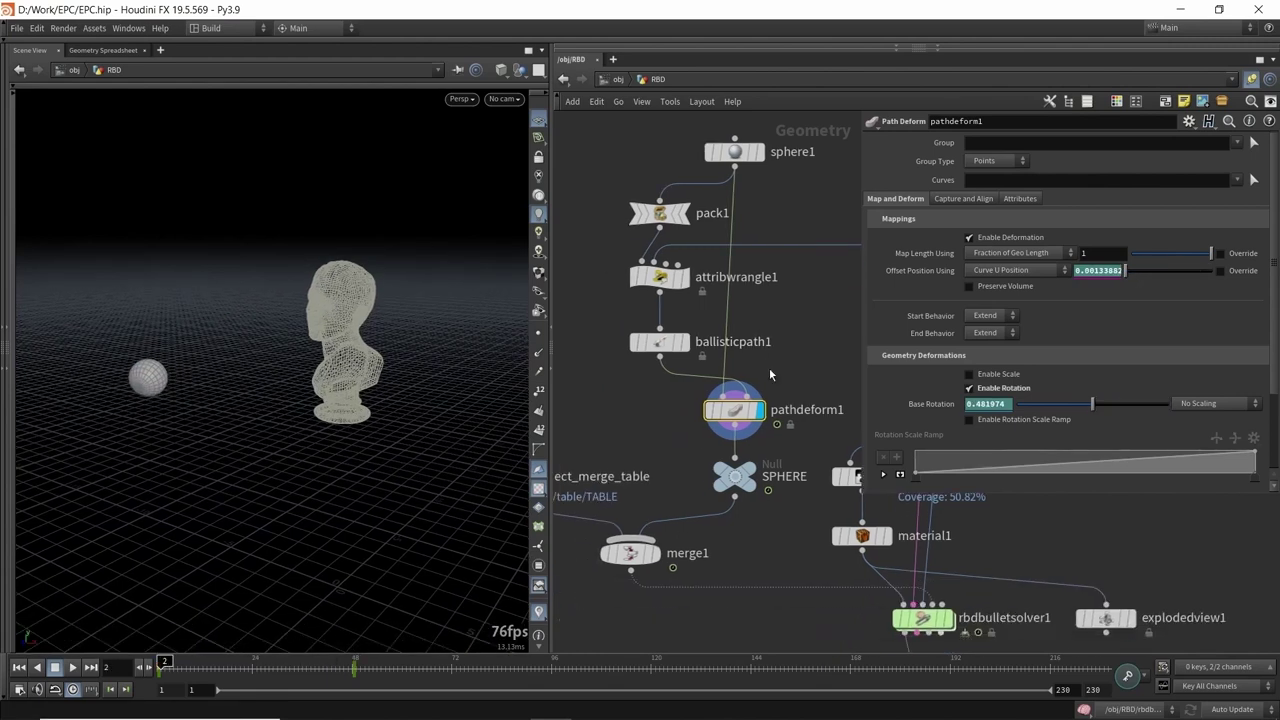
- Display the SPHERE null and then merge1 to view the sphere combined with the table at frame 1
{"action": "left_click", "coordinate": [745, 472]}
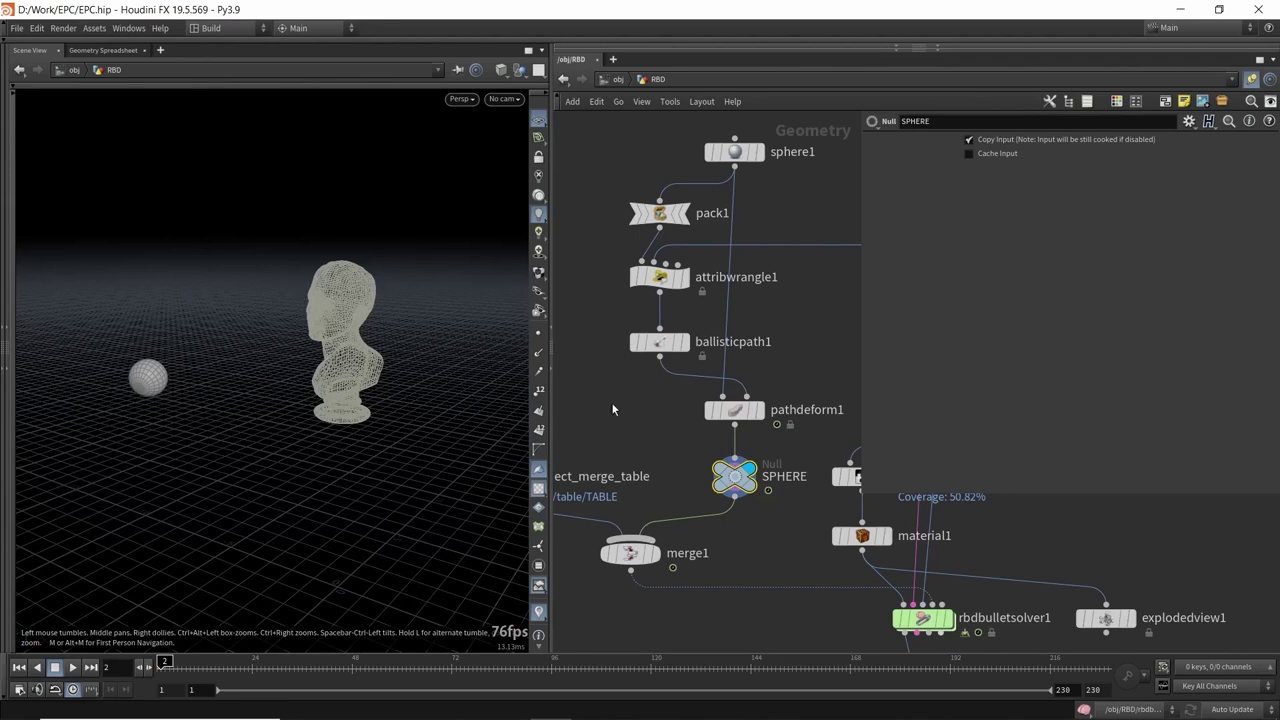
{"action": "middle_click_drag", "start_coordinate": [690, 456], "coordinate": [762, 412]}
{"action": "left_click", "coordinate": [726, 509]}
{"action": "left_click_drag", "start_coordinate": [395, 392], "coordinate": [383, 383]}
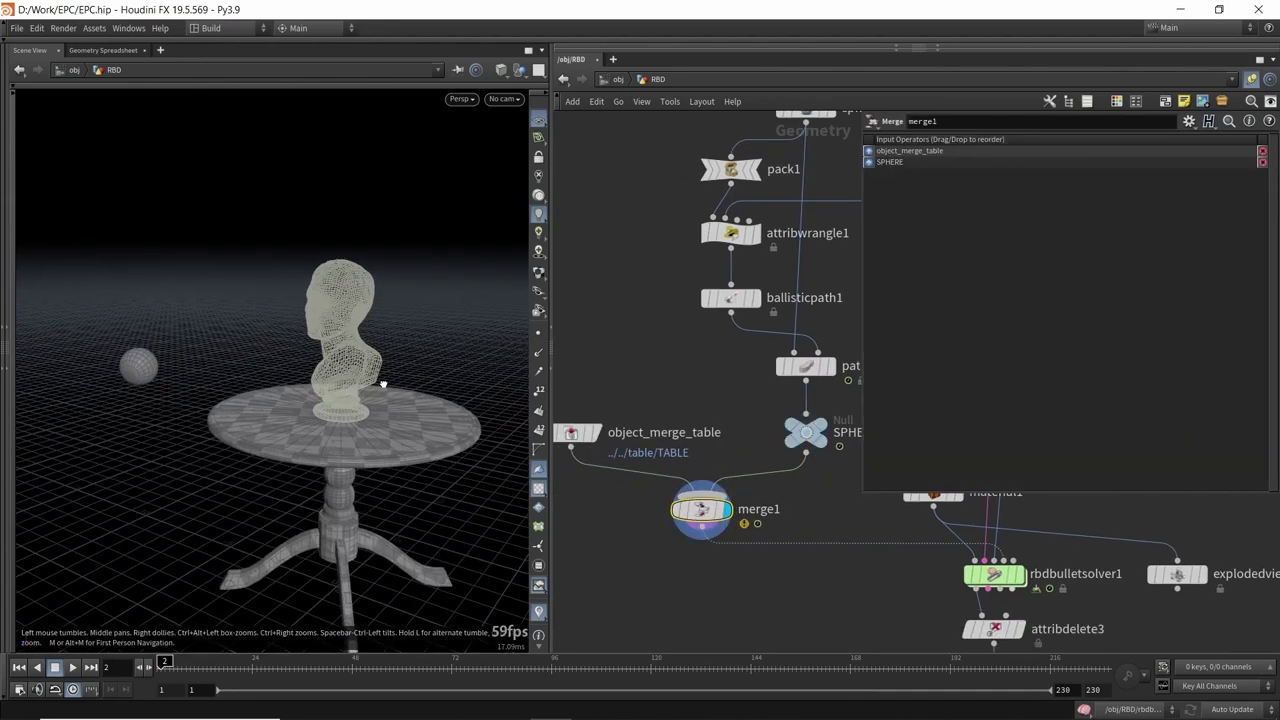
{"action": "mouse_move", "coordinate": [166, 663]}
{"action": "left_mouse_down"}
{"action": "mouse_move", "coordinate": [414, 661]}
{"action": "mouse_move", "coordinate": [165, 662]}
{"action": "left_mouse_up"}
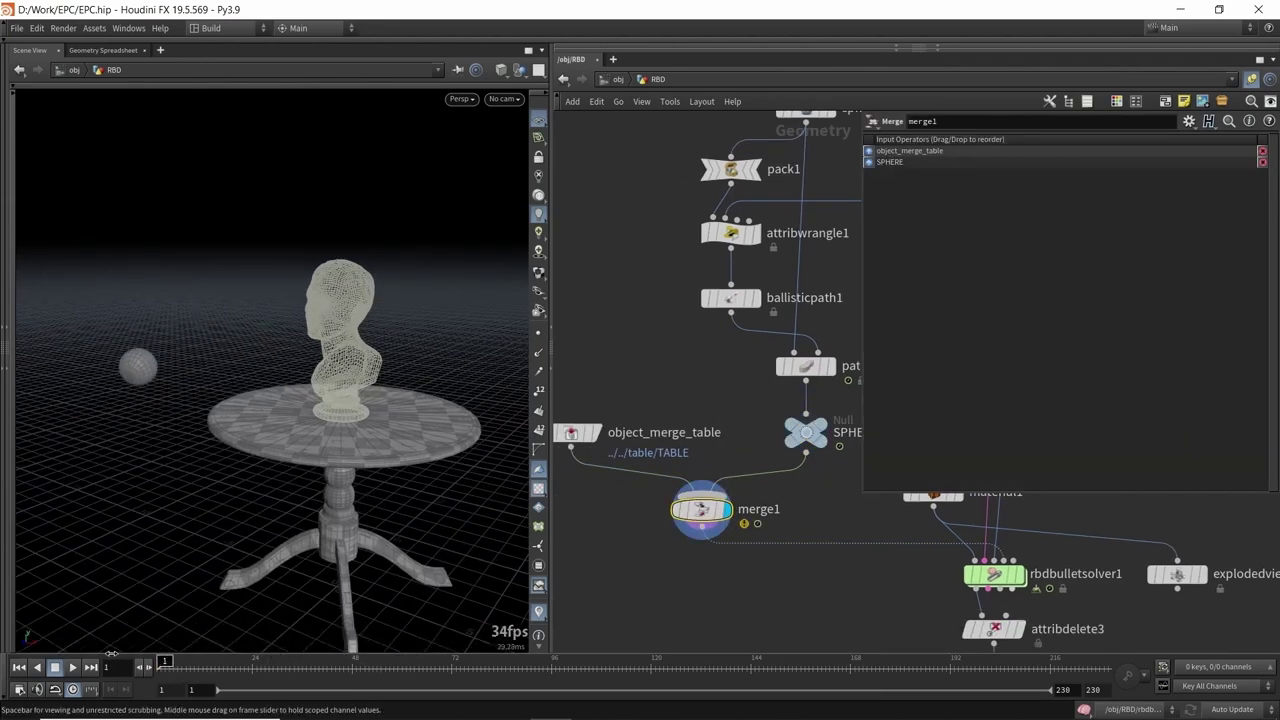
- Display rbdbulletsolver1, review its collision settings, and scrub the first frames of the simulation
{"action": "middle_click_drag", "start_coordinate": [799, 503], "coordinate": [740, 415]}
{"action": "left_click", "coordinate": [757, 452]}
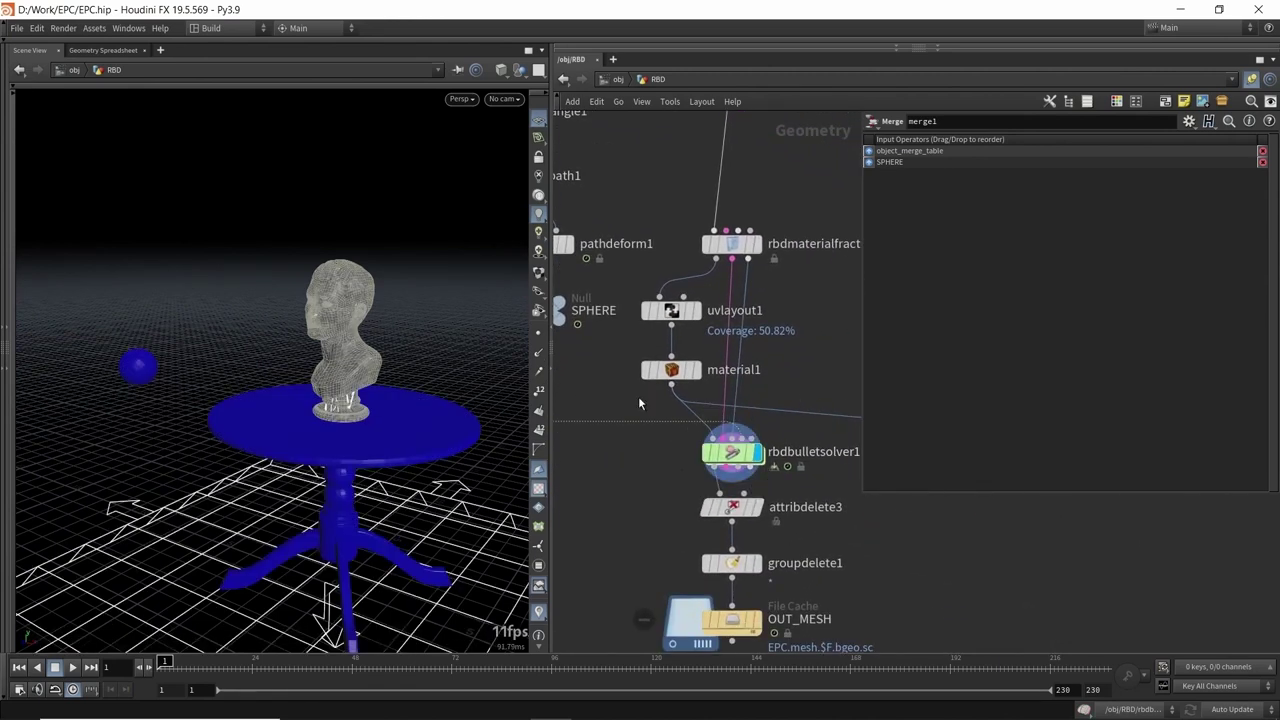
{"action": "left_click_drag", "start_coordinate": [621, 476], "coordinate": [767, 441]}
{"action": "middle_click_drag", "start_coordinate": [630, 474], "coordinate": [620, 470]}
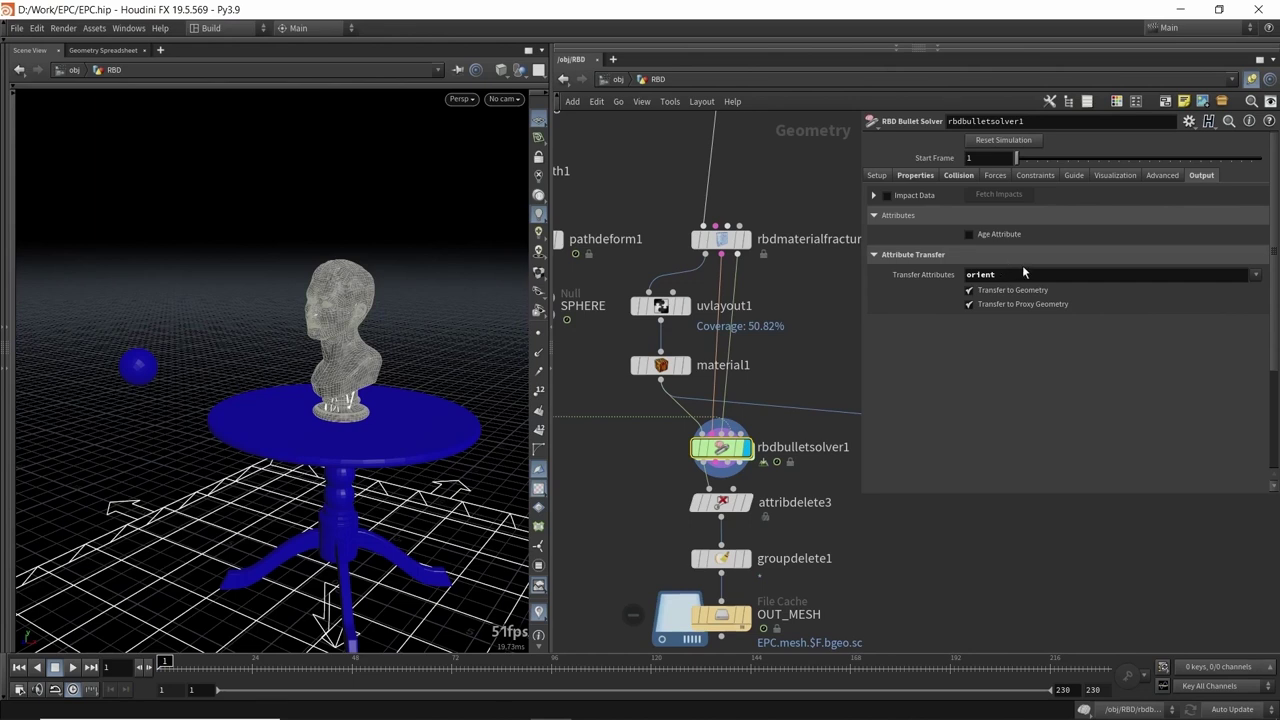
{"action": "left_click", "coordinate": [962, 177]}
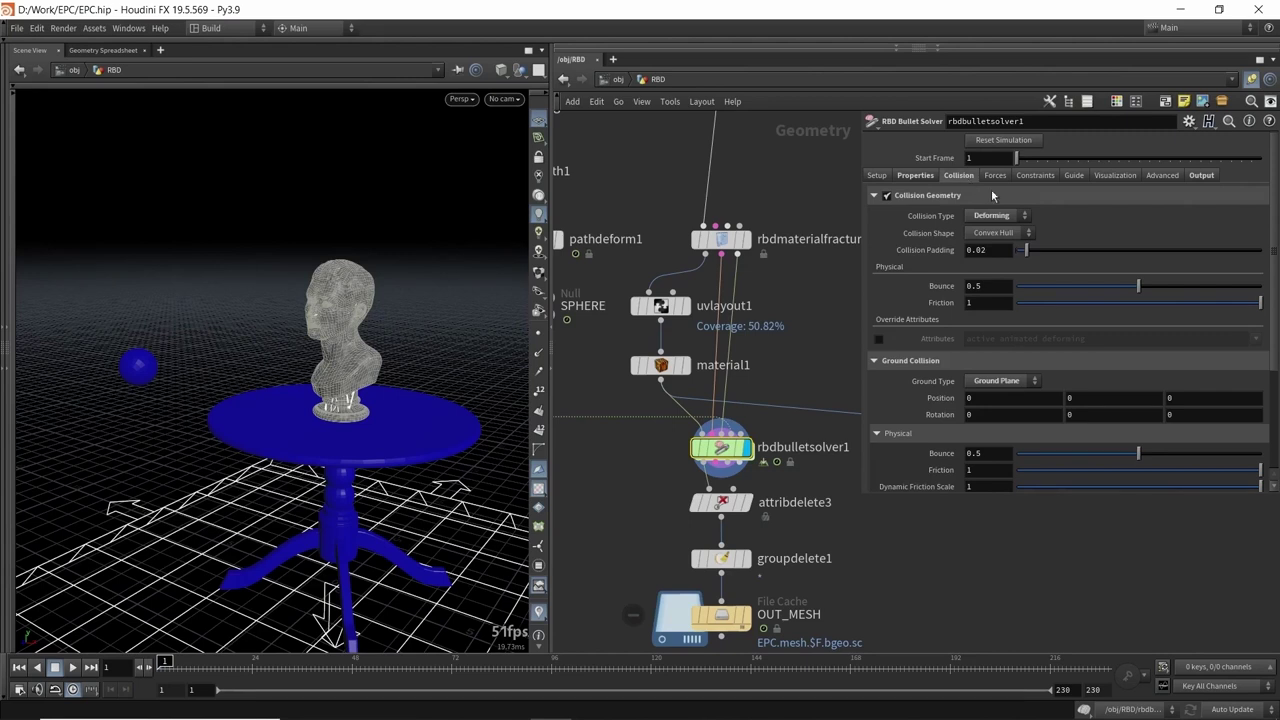
{"action": "mouse_move", "coordinate": [176, 667]}
{"action": "left_mouse_down"}
{"action": "mouse_move", "coordinate": [223, 667]}
{"action": "mouse_move", "coordinate": [158, 667]}
{"action": "left_mouse_up"}
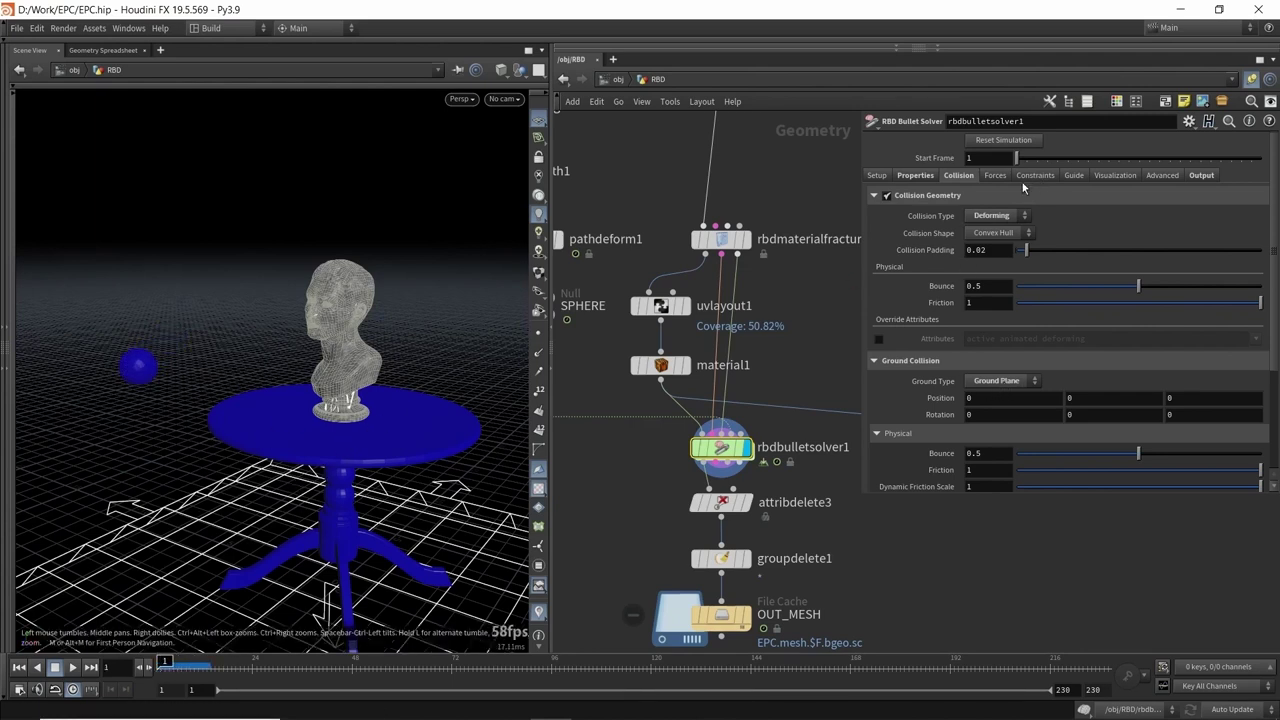
- Review the bullet solver's piece properties, including collision padding, density and override attributes
{"action": "left_click", "coordinate": [915, 175]}
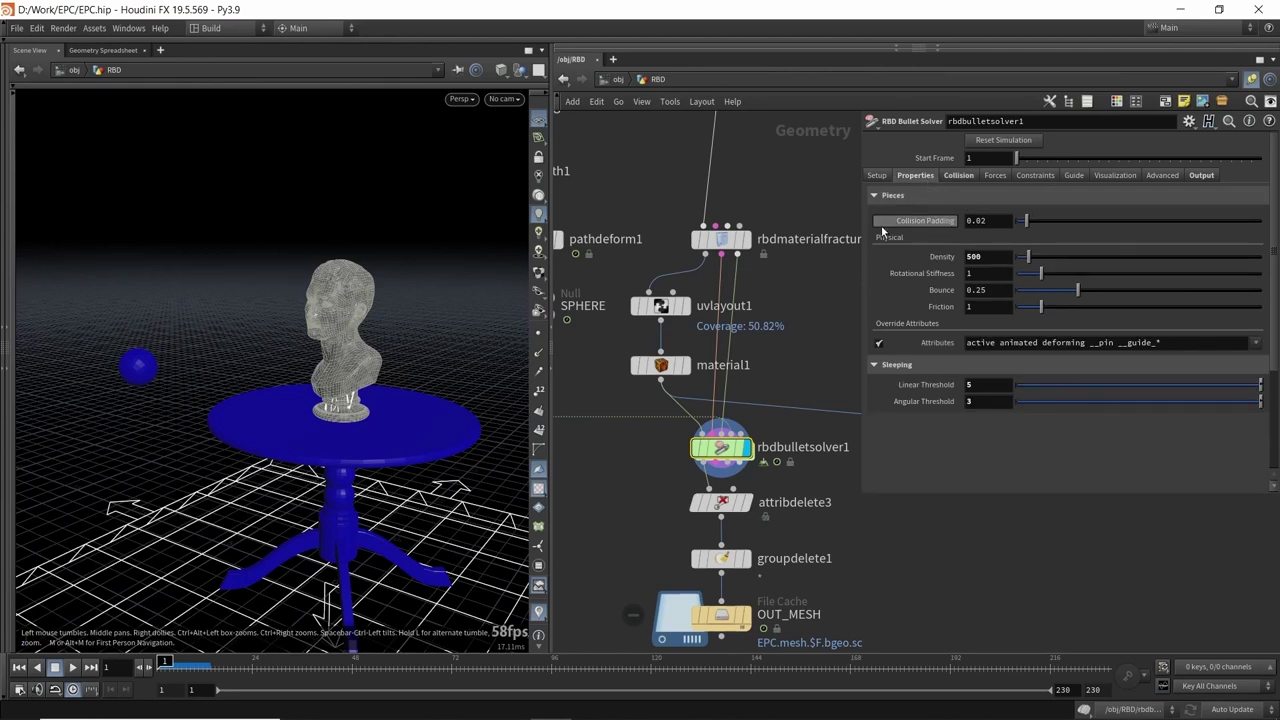
{"action": "mouse_move", "coordinate": [882, 229]}
{"action": "left_click_drag", "start_coordinate": [321, 357], "coordinate": [318, 330]}
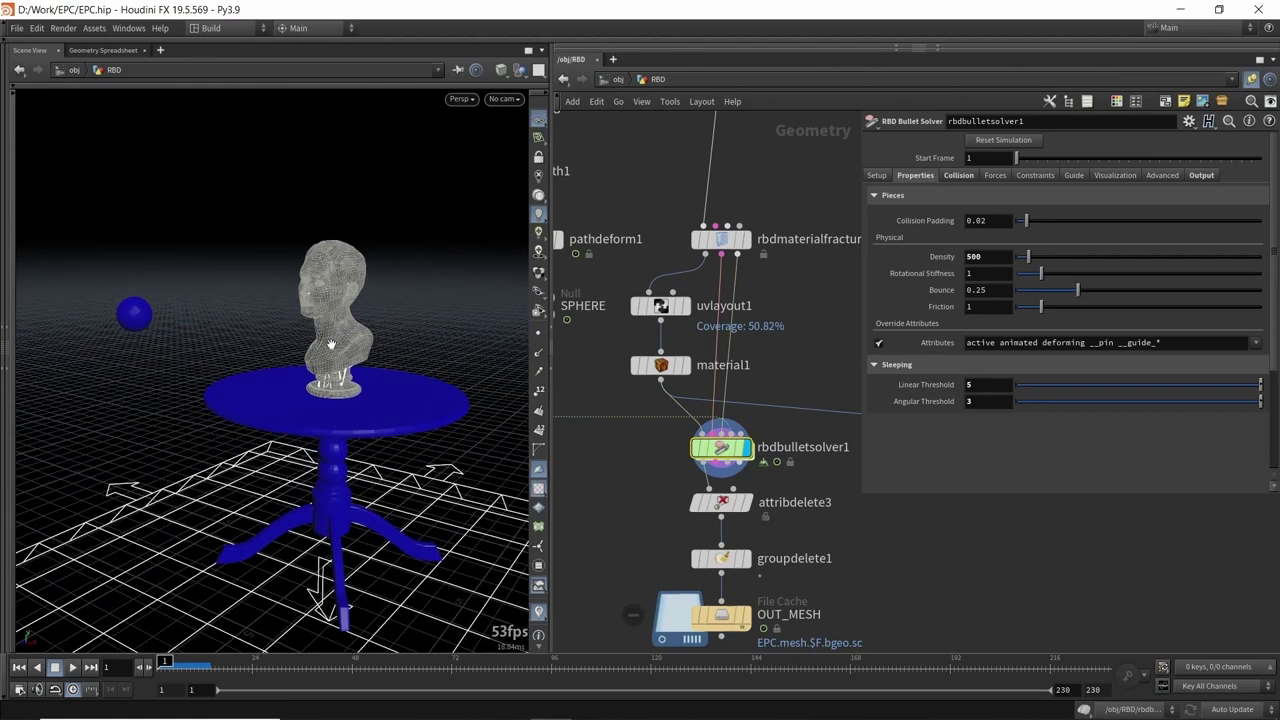
{"action": "middle_click_drag", "start_coordinate": [801, 376], "coordinate": [778, 326]}
- Play the RBD simulation and park the timeline at frame 190 to inspect the shattered bust pieces
{"action": "left_click", "coordinate": [71, 668]}
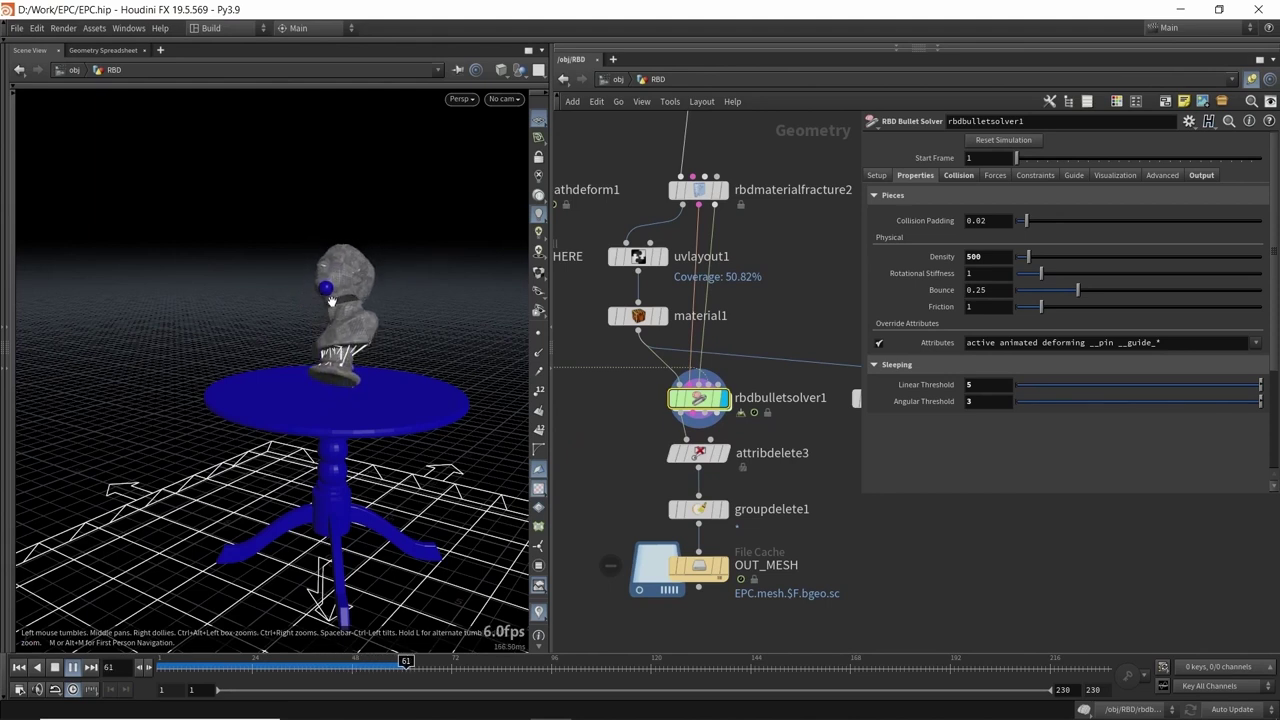
{"action": "left_click_drag", "start_coordinate": [331, 299], "coordinate": [300, 343]}
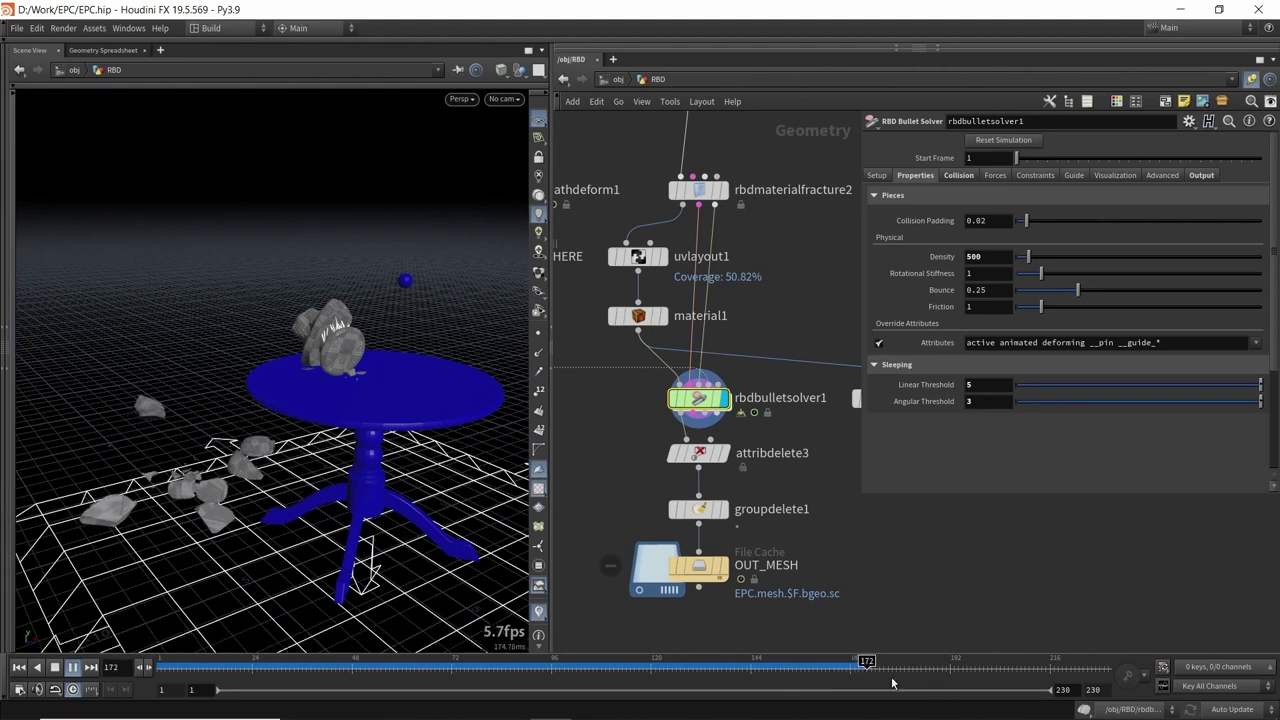
{"action": "left_click", "coordinate": [943, 669]}
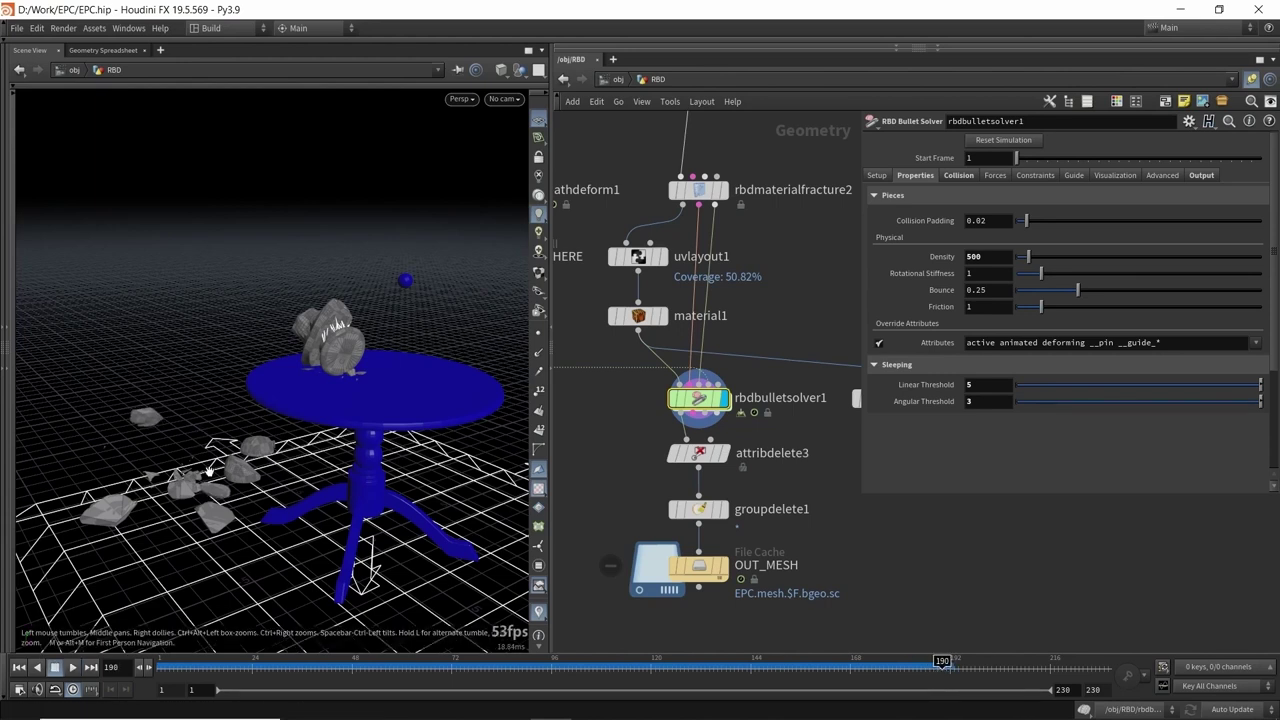
{"action": "left_click_drag", "start_coordinate": [206, 444], "coordinate": [232, 448]}
{"action": "left_click", "coordinate": [60, 669]}
{"action": "left_click", "coordinate": [56, 667]}
{"action": "left_click", "coordinate": [949, 669]}
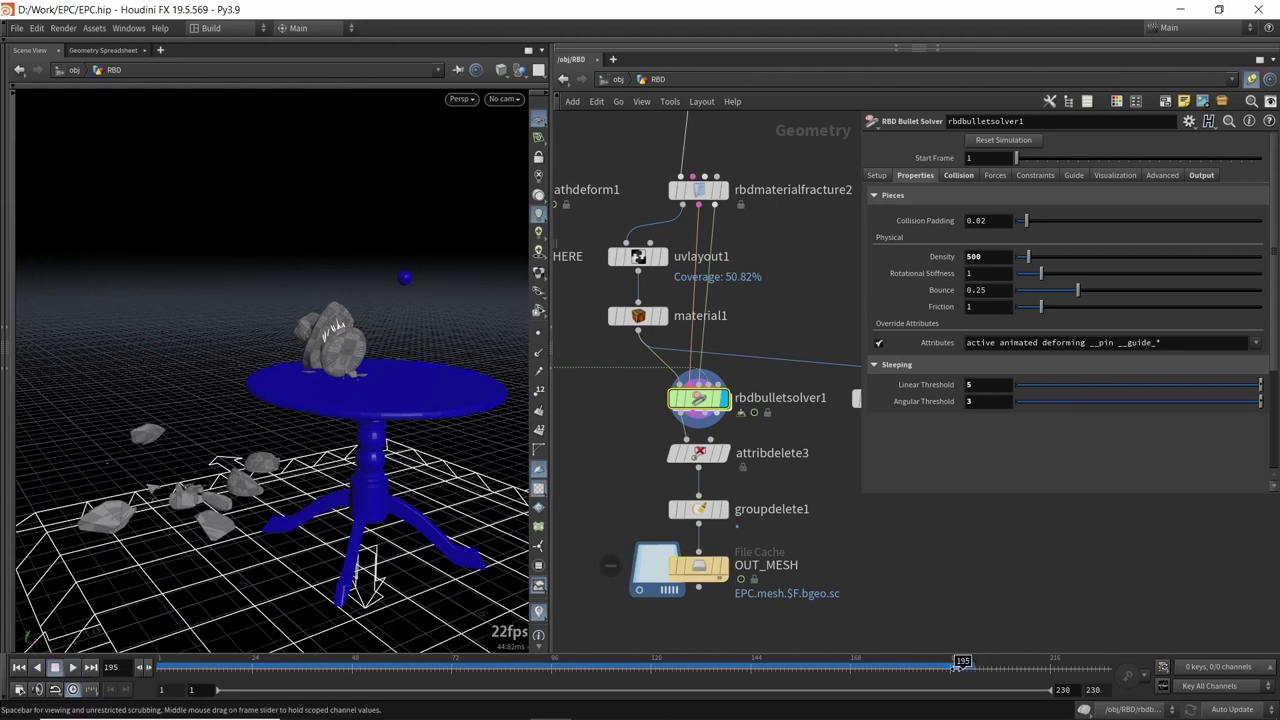
{"action": "left_click_drag", "start_coordinate": [949, 669], "coordinate": [938, 669]}
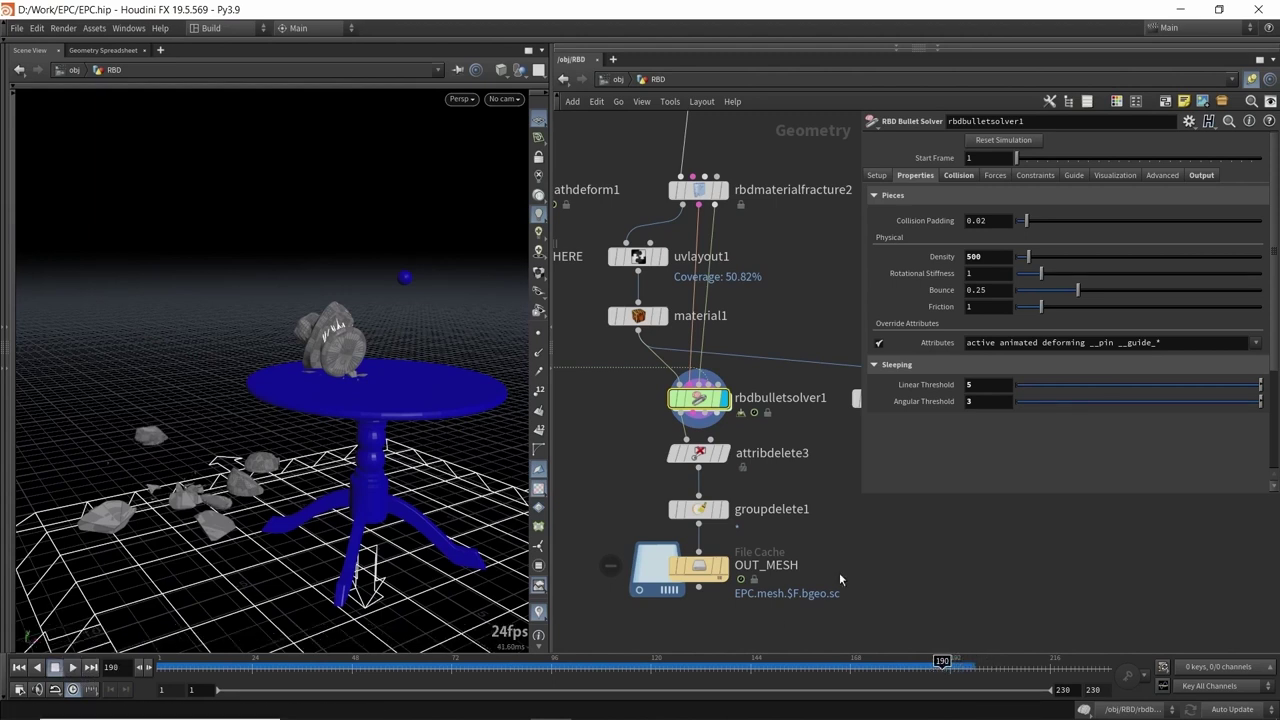
{"action": "left_click_drag", "start_coordinate": [255, 367], "coordinate": [304, 342]}
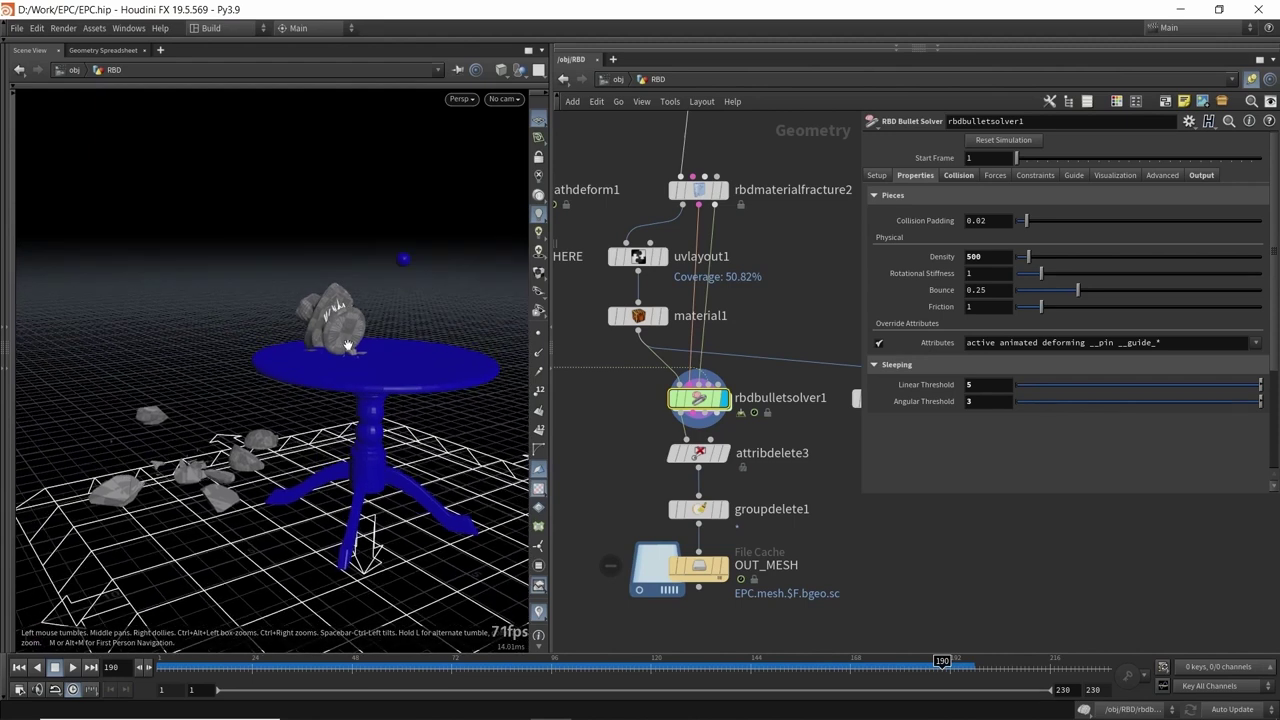
- Display attribdelete3 and then groupdelete1, checking which attributes and groups each node leaves on the geometry
{"action": "middle_click_drag", "start_coordinate": [745, 480], "coordinate": [735, 457]}
{"action": "left_click_drag", "start_coordinate": [752, 459], "coordinate": [702, 434]}
{"action": "left_click", "coordinate": [703, 433]}
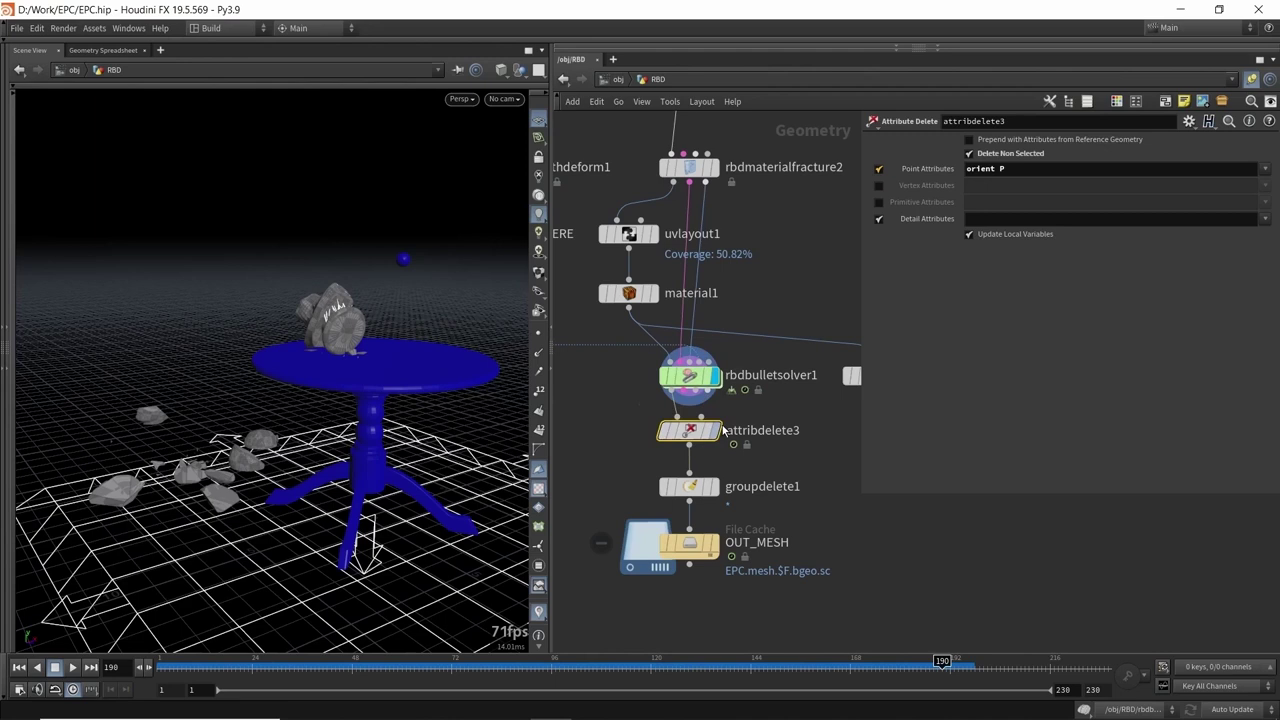
{"action": "left_click", "coordinate": [717, 431]}
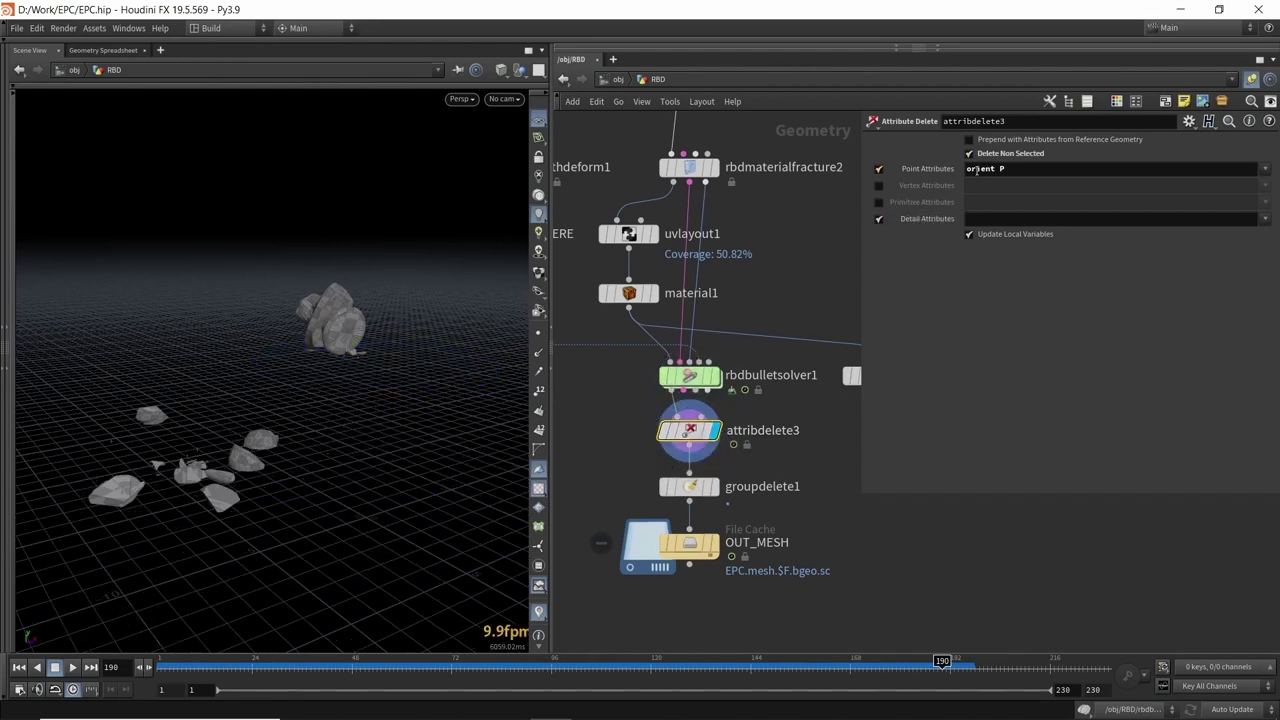
{"action": "middle_click", "coordinate": [703, 437]}
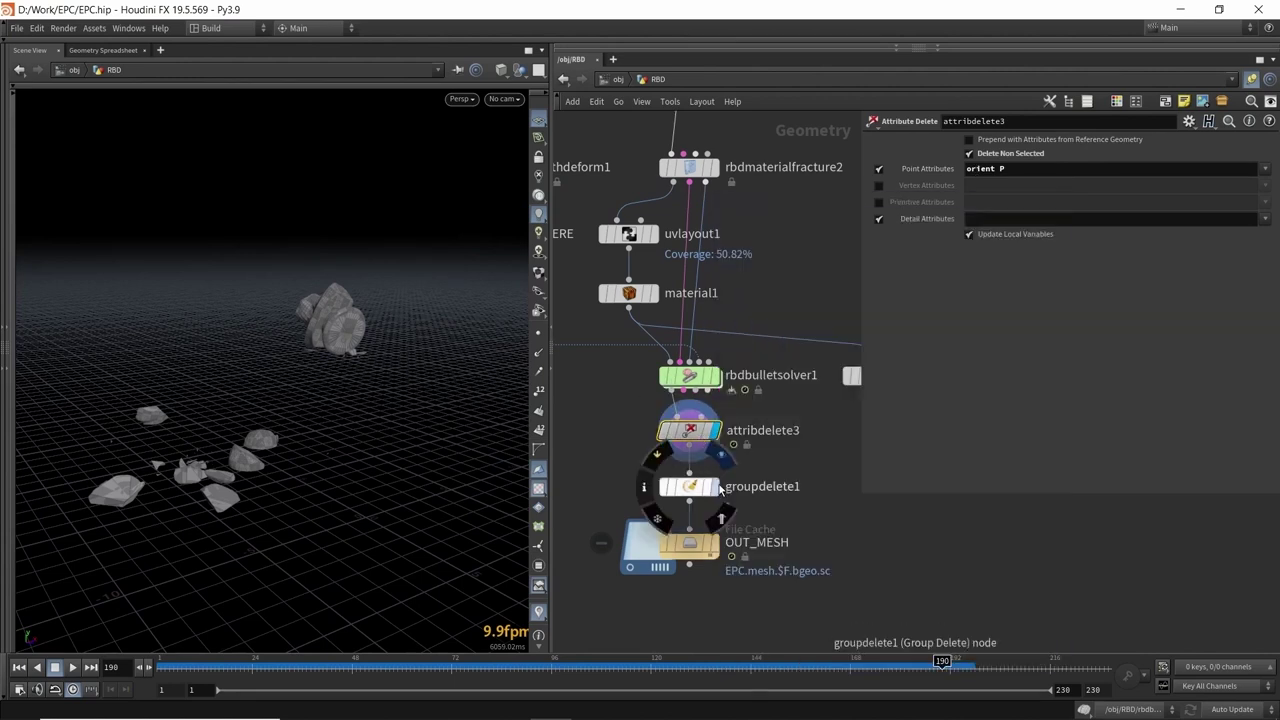
{"action": "left_click", "coordinate": [690, 487]}
{"action": "middle_click", "coordinate": [695, 489]}
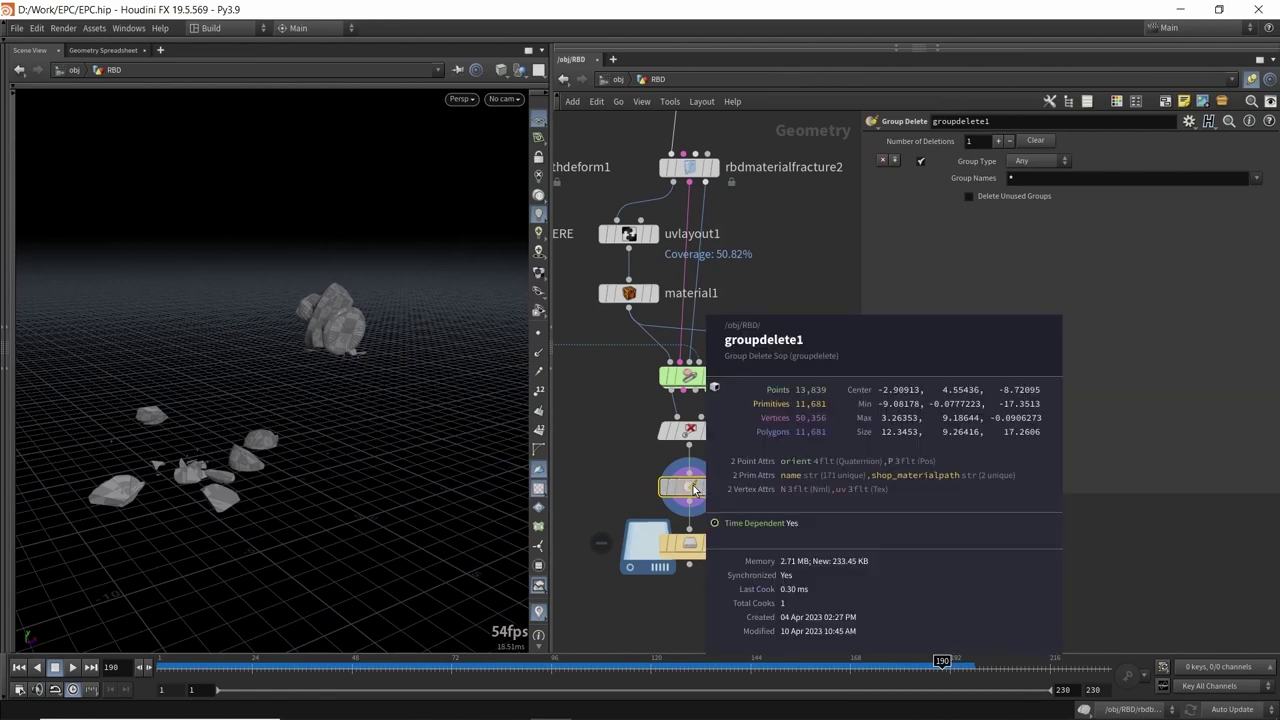
- Display the OUT_MESH file cache and inspect the cached bust up close at frame 1
{"action": "mouse_move", "coordinate": [662, 543]}
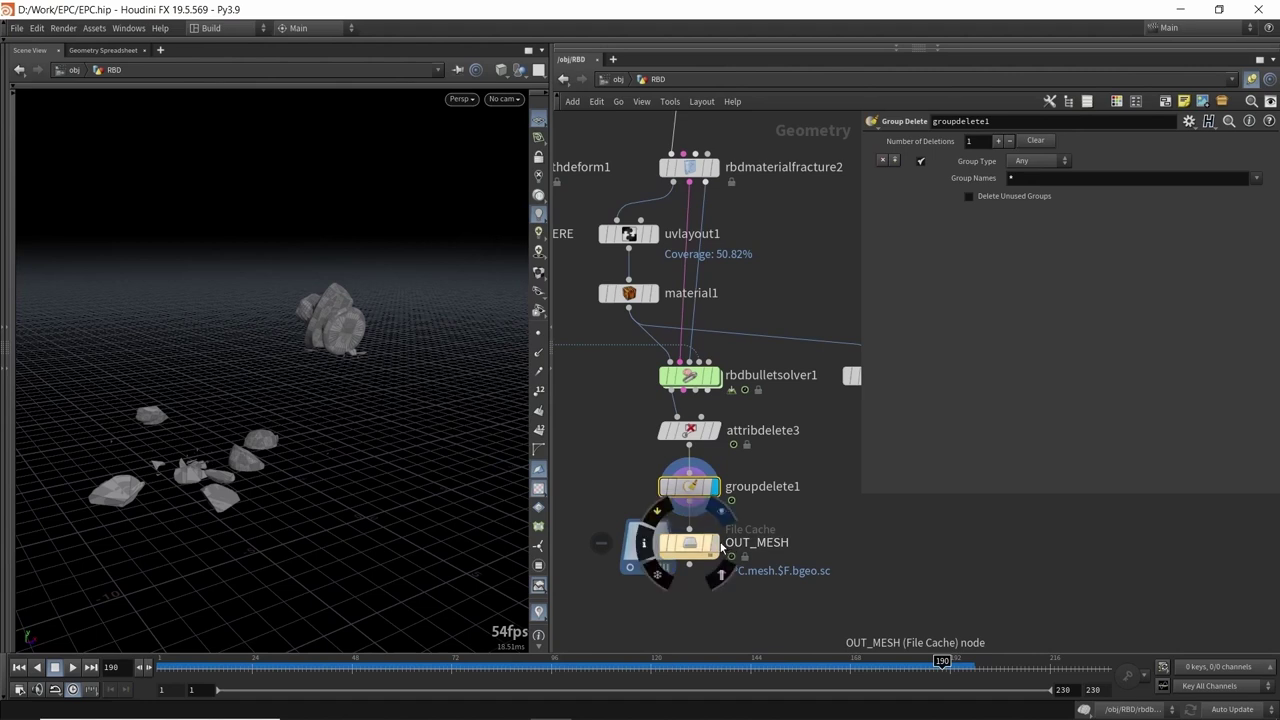
{"action": "left_click", "coordinate": [688, 544]}
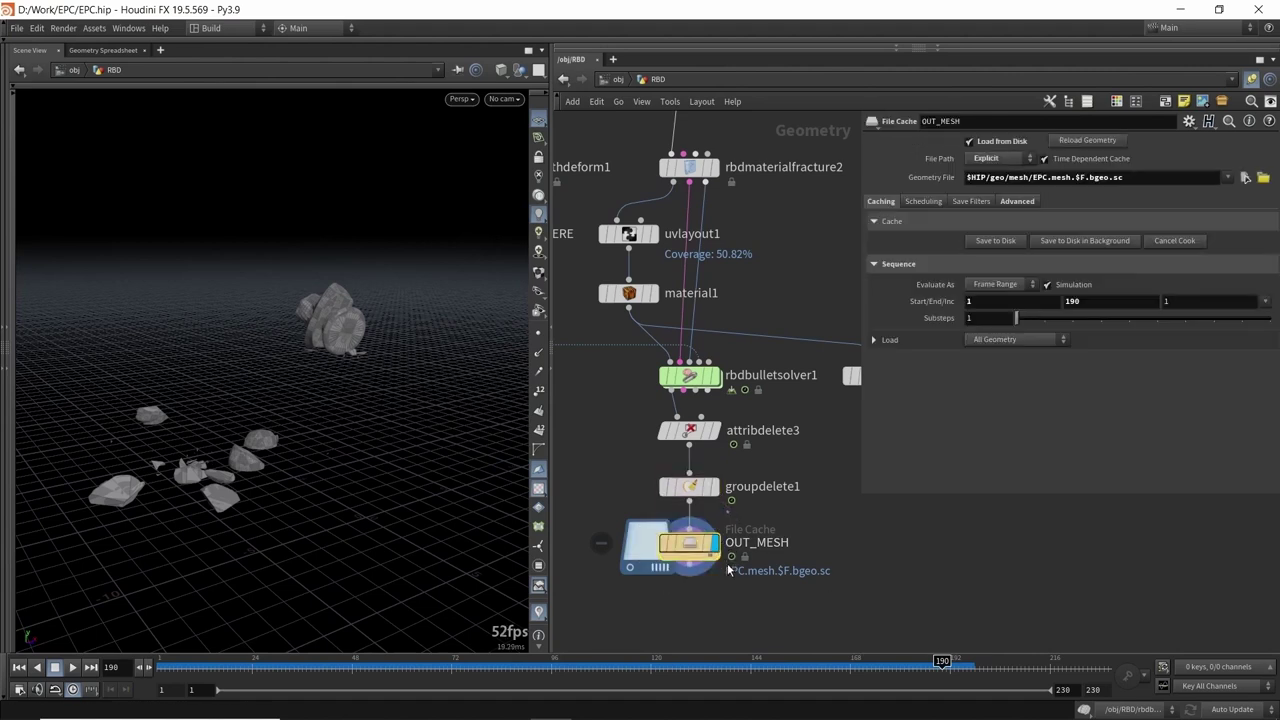
{"action": "left_click", "coordinate": [160, 663]}
{"action": "scroll", "coordinate": [329, 371], "scroll_direction": "up", "scroll_amount": 2}
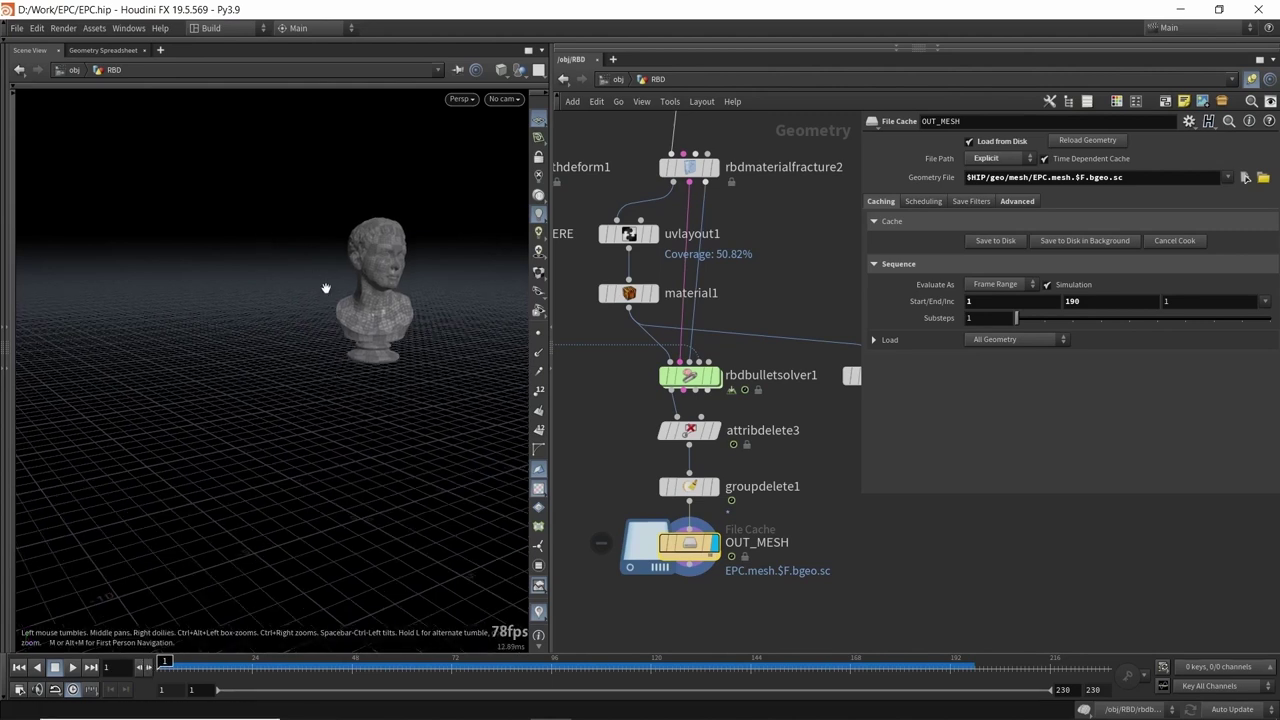
{"action": "scroll", "coordinate": [327, 288], "scroll_direction": "up", "scroll_amount": 6}
{"action": "right_click_drag", "start_coordinate": [384, 340], "coordinate": [335, 365]}
{"action": "left_click_drag", "start_coordinate": [335, 365], "coordinate": [291, 376]}
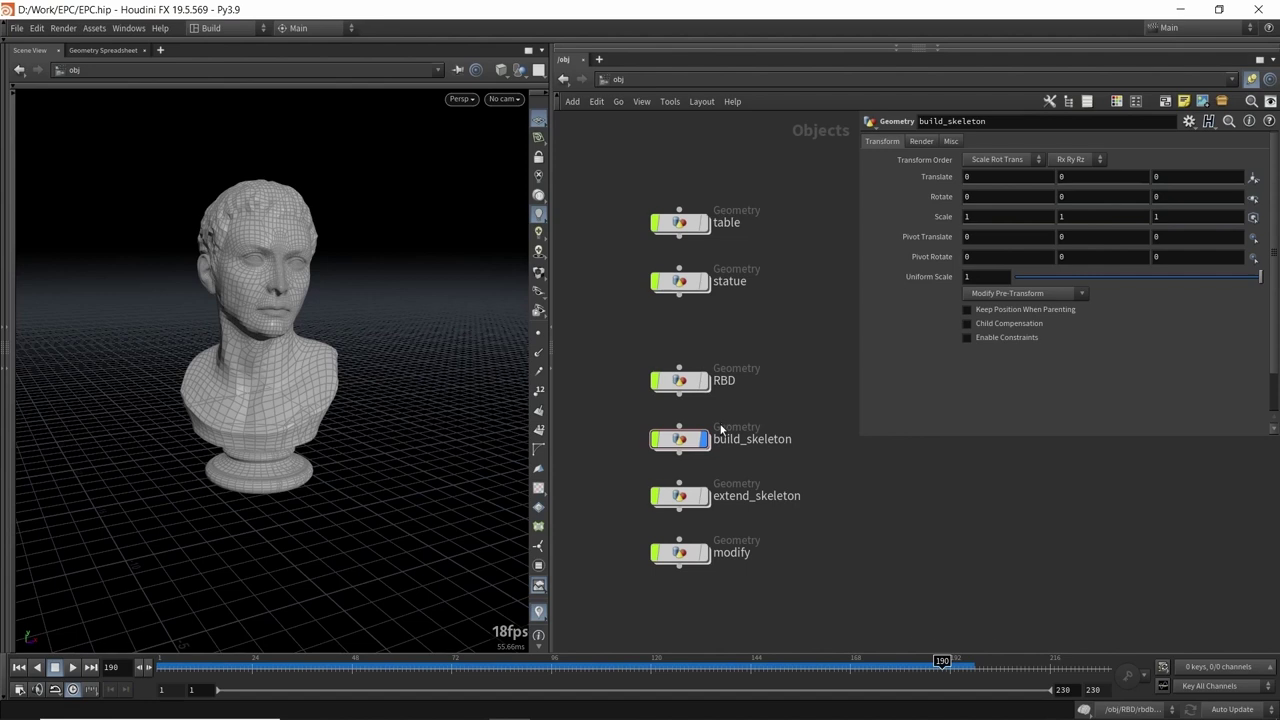
- Open the build_skeleton network, hide its parameter display, and survey the node branches below IN_MESH
{"action": "double_click", "coordinate": [680, 440]}
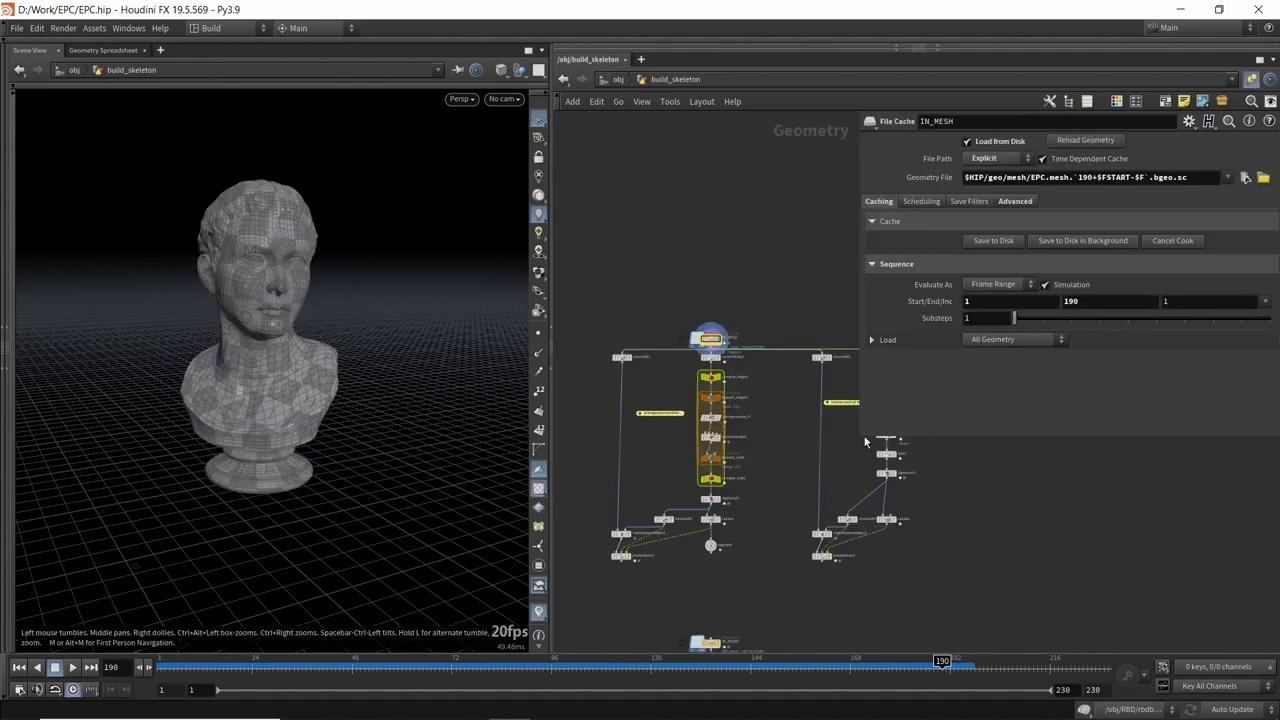
{"action": "scroll", "coordinate": [779, 289], "scroll_direction": "down", "scroll_amount": 3}
{"action": "scroll", "coordinate": [757, 424], "scroll_direction": "up", "scroll_amount": 5}
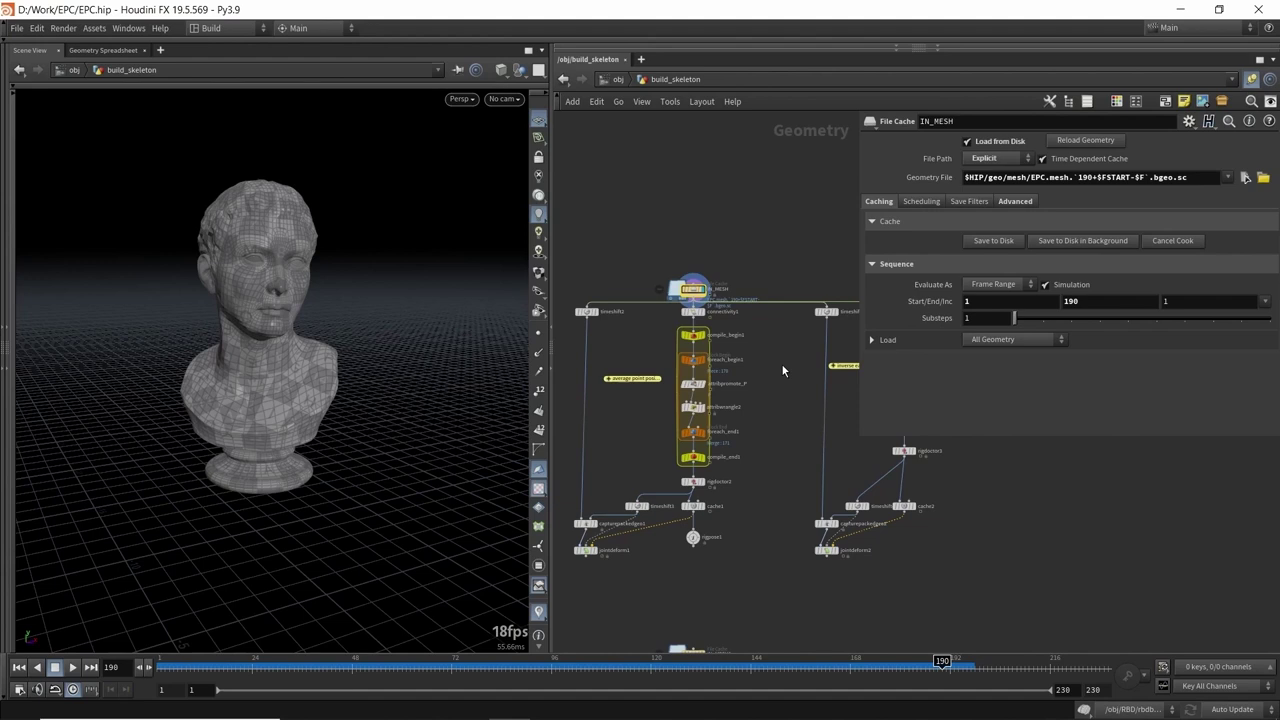
{"action": "scroll", "coordinate": [711, 285], "scroll_direction": "up", "scroll_amount": 2}
{"action": "middle_click_drag", "start_coordinate": [703, 240], "coordinate": [676, 269]}
{"action": "scroll", "coordinate": [645, 225], "scroll_direction": "down", "scroll_amount": 2}
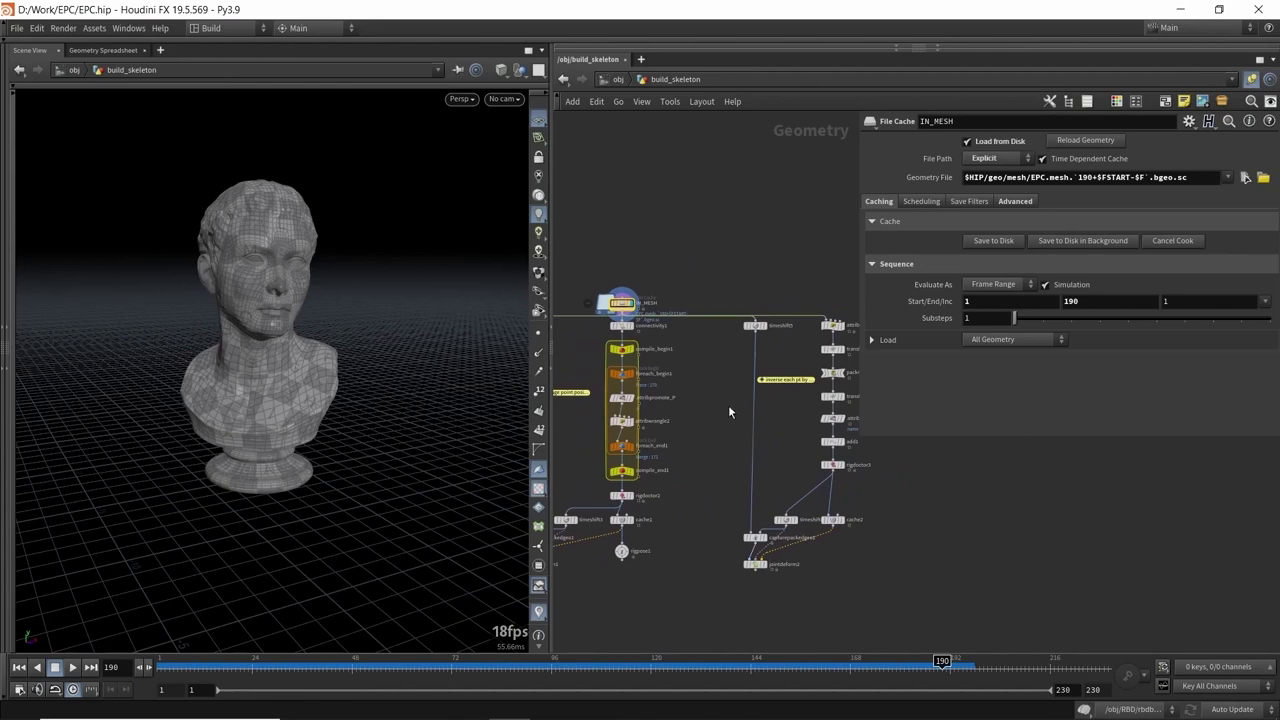
{"action": "key", "text": "p"}
{"action": "middle_click_drag", "start_coordinate": [707, 402], "coordinate": [767, 398]}
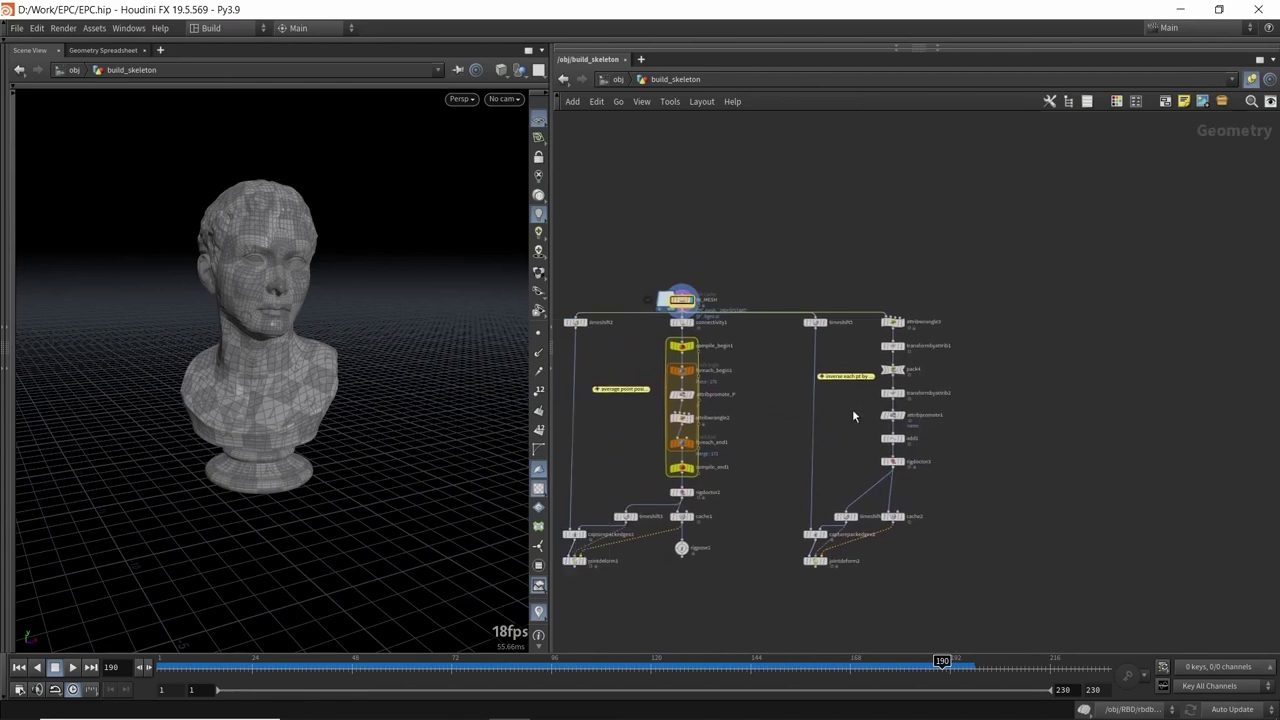
- Show the node parameters and examine the frame expression in IN_MESH's Geometry File path
{"action": "key", "text": "p"}
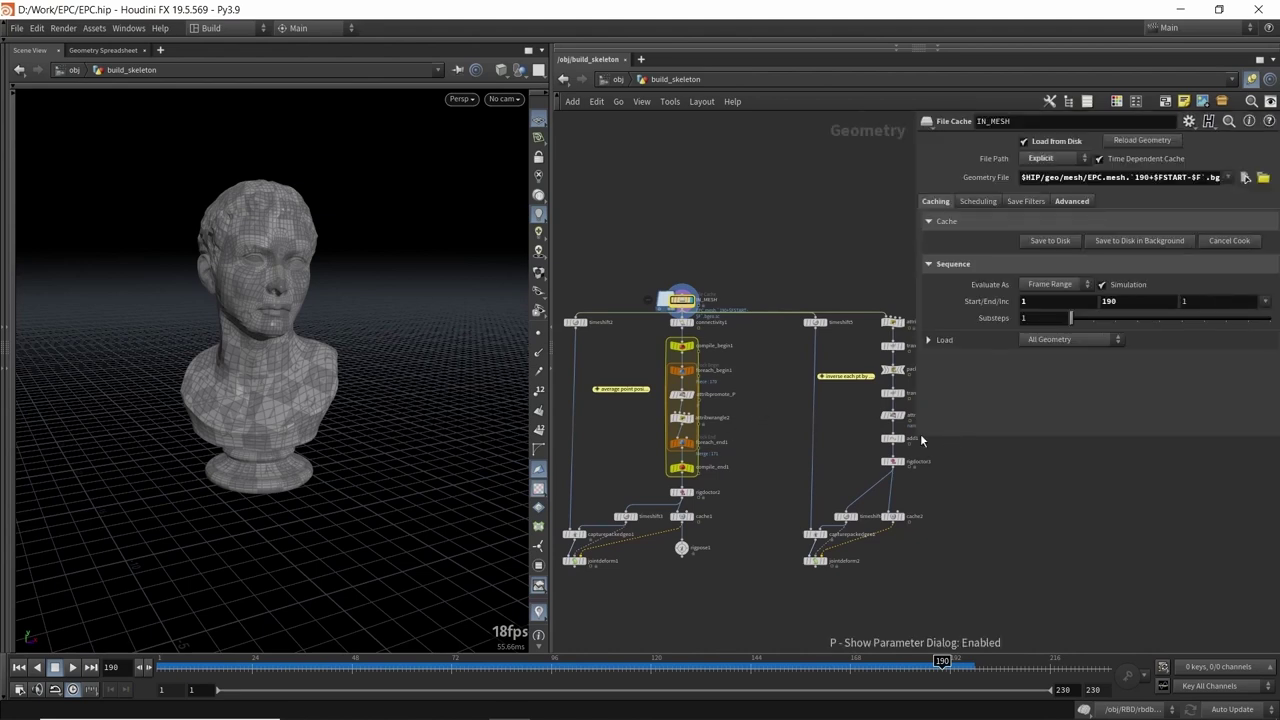
{"action": "scroll", "coordinate": [731, 291], "scroll_direction": "up", "scroll_amount": 5}
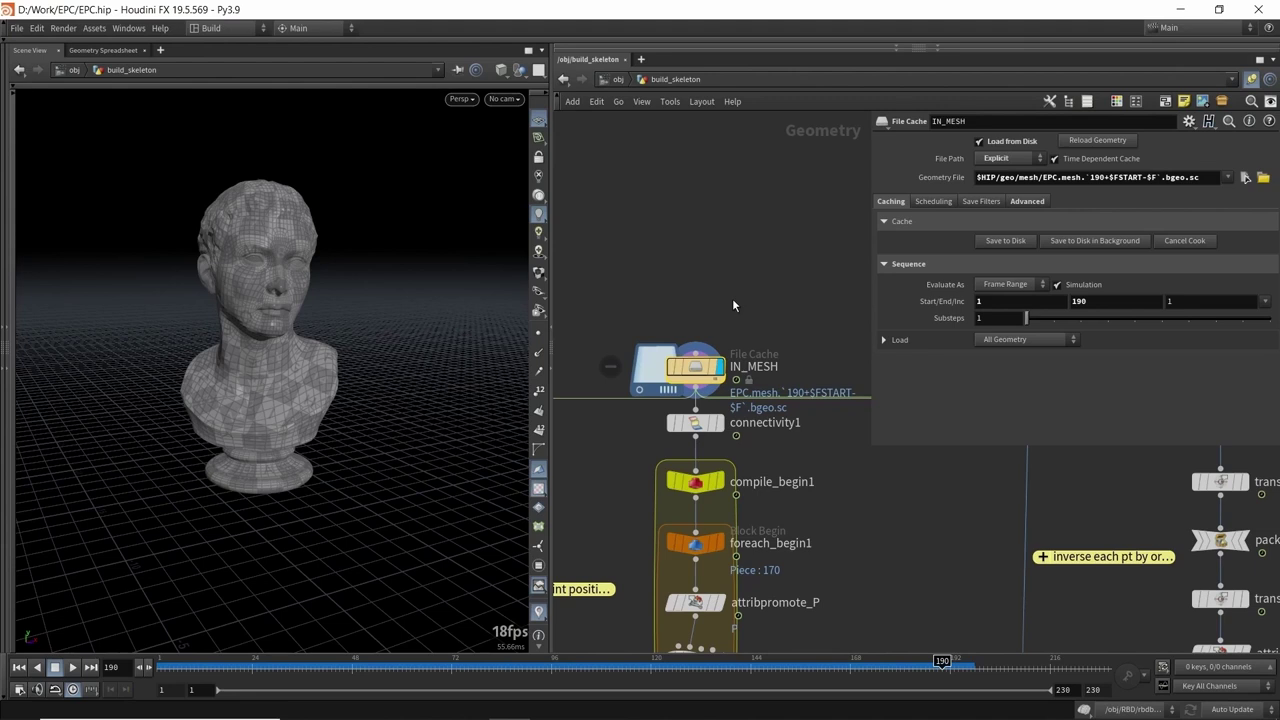
{"action": "middle_click_drag", "start_coordinate": [733, 299], "coordinate": [737, 304]}
{"action": "left_click_drag", "start_coordinate": [737, 304], "coordinate": [694, 398]}
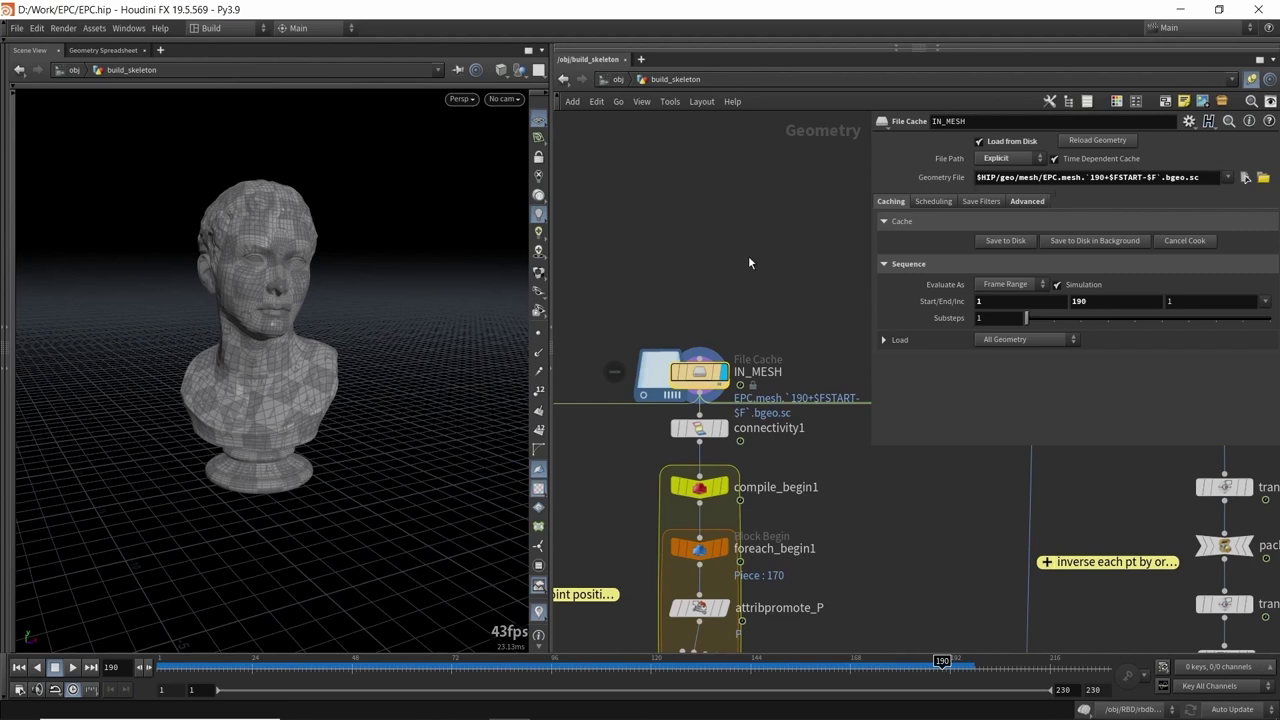
{"action": "right_click_drag", "start_coordinate": [297, 294], "coordinate": [300, 334]}
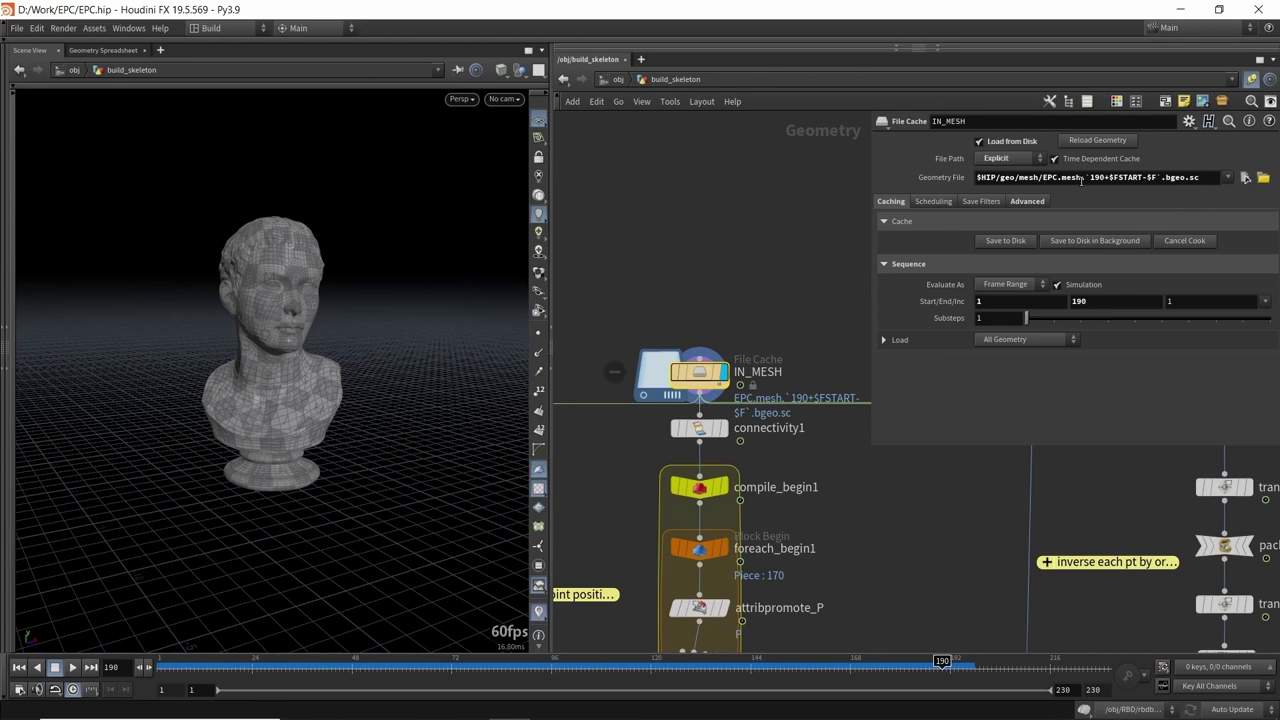
{"action": "left_click", "coordinate": [1148, 178]}
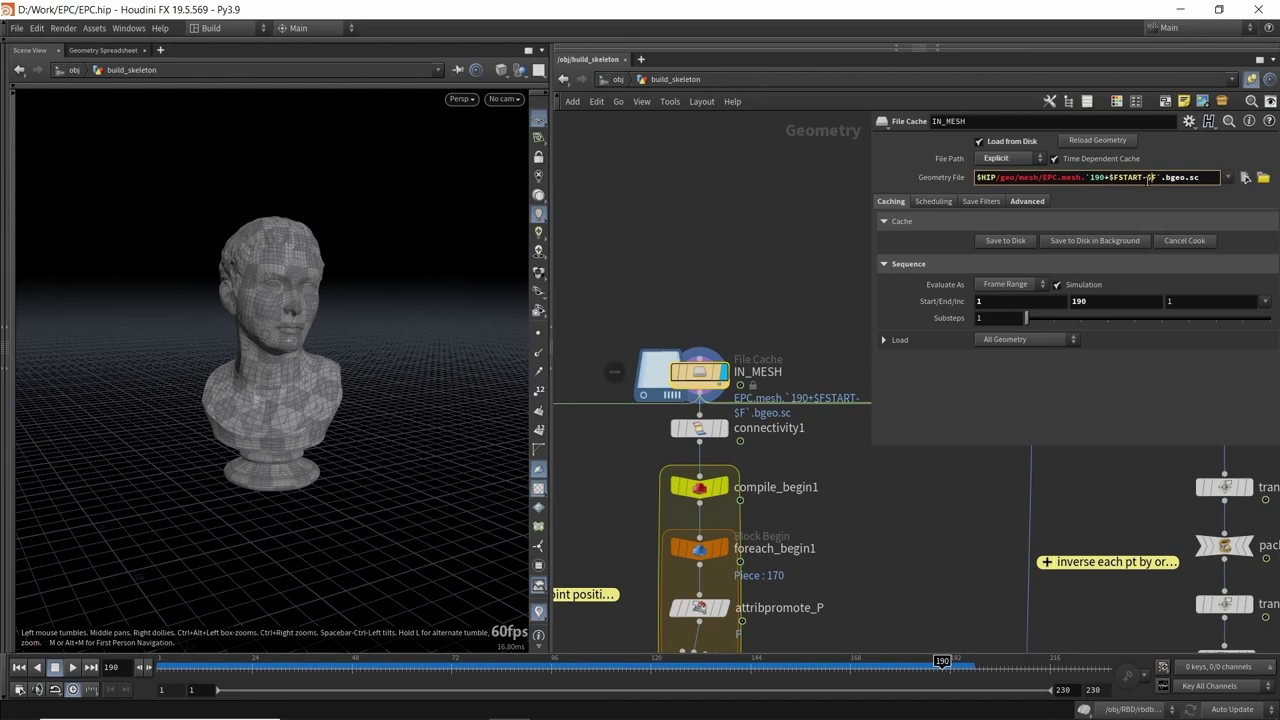
- Play the IN_MESH cache from frame 1, stop at frame 32, and check the 190 in the file path expression
{"action": "left_click_drag", "start_coordinate": [217, 668], "coordinate": [163, 668]}
{"action": "middle_click_drag", "start_coordinate": [160, 460], "coordinate": [259, 388]}
{"action": "left_click", "coordinate": [72, 667]}
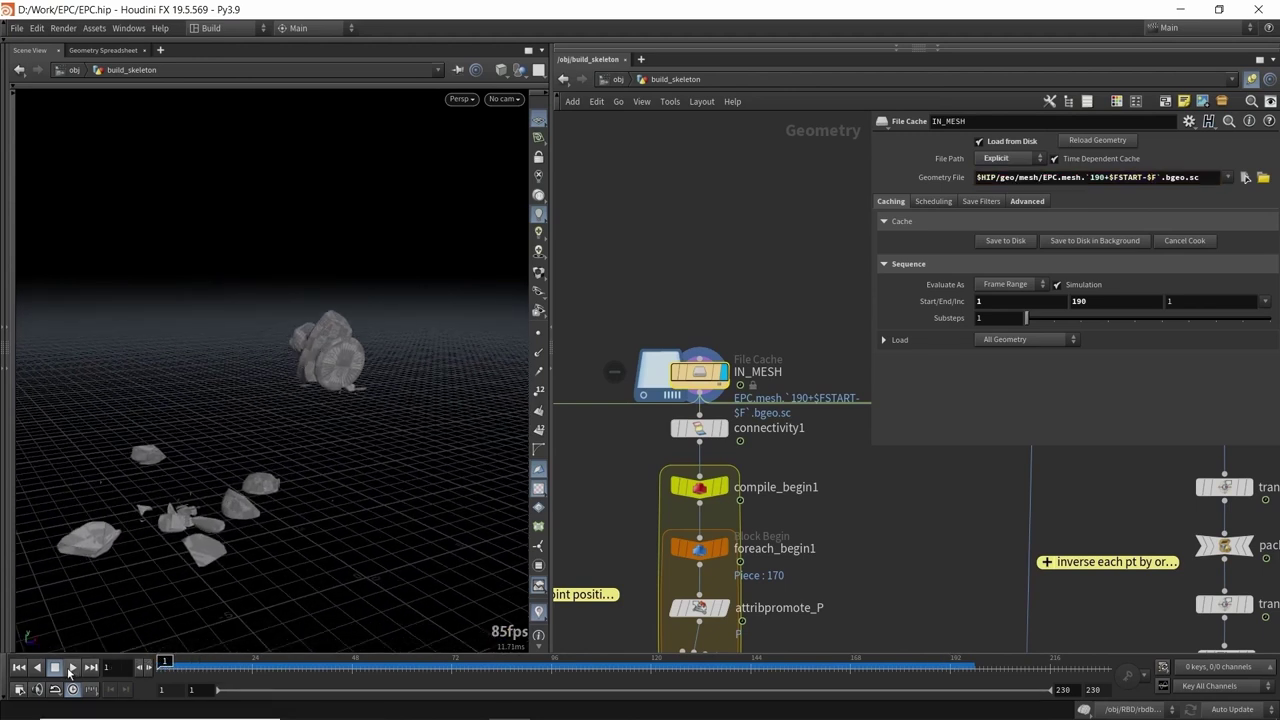
{"action": "left_click_drag", "start_coordinate": [350, 368], "coordinate": [329, 357]}
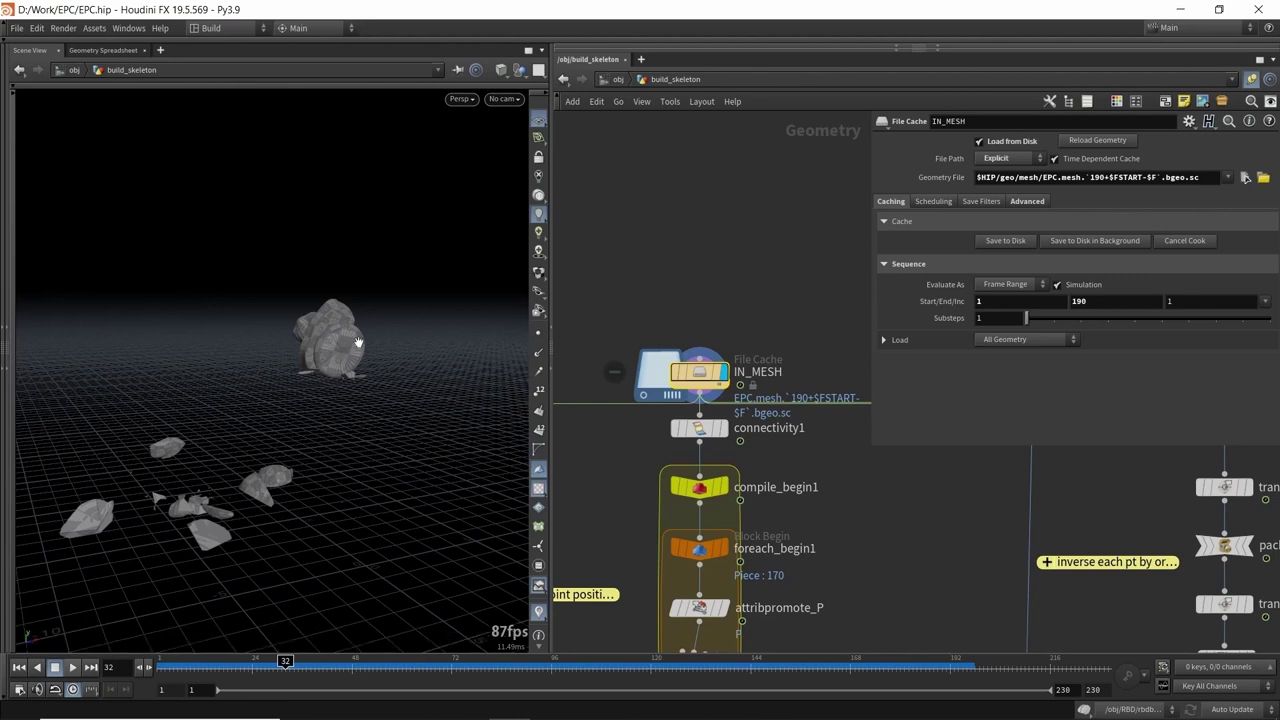
{"action": "double_click", "coordinate": [1096, 177]}
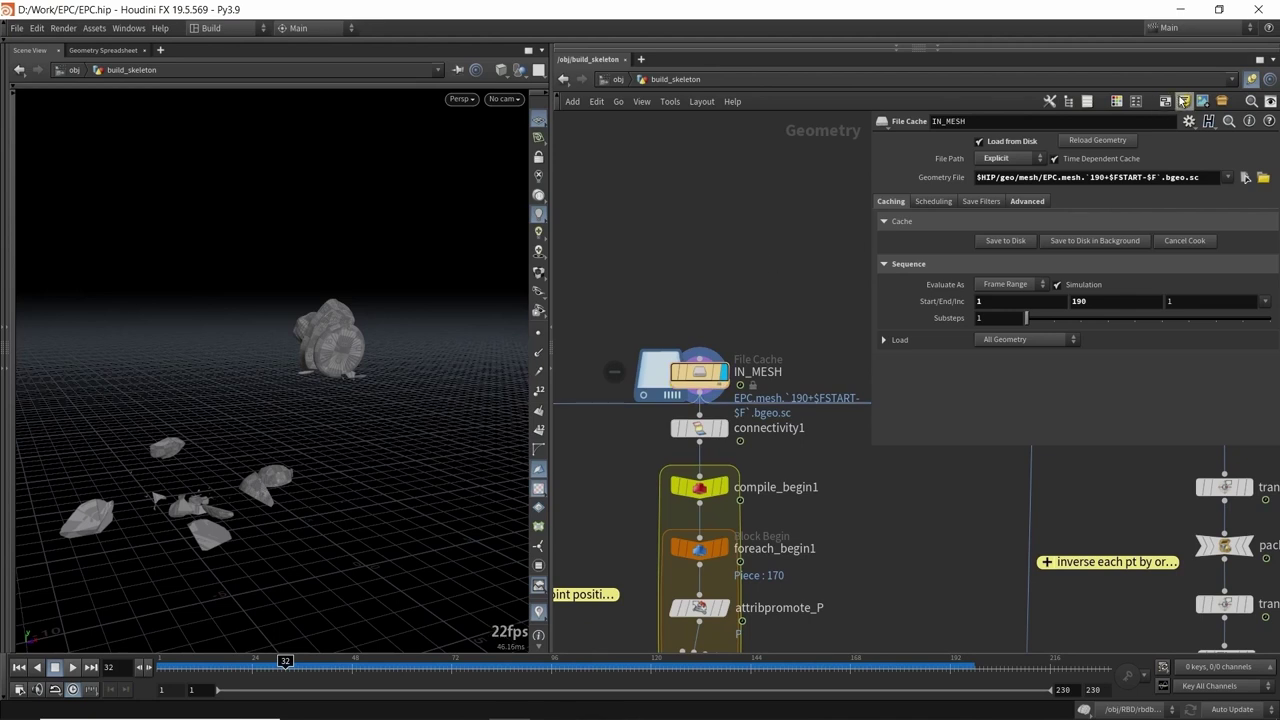
- Add a sticky note above IN_MESH with the text "HARDCODED VALUE >>>>"
{"action": "middle_click_drag", "start_coordinate": [773, 224], "coordinate": [723, 340]}
{"action": "scroll", "coordinate": [760, 260], "scroll_direction": "down", "scroll_amount": 3}
{"action": "left_click_drag", "start_coordinate": [848, 322], "coordinate": [658, 297]}
{"action": "left_click", "coordinate": [672, 325]}
{"action": "type", "text": "HARDCODED VALUE >>>>"}
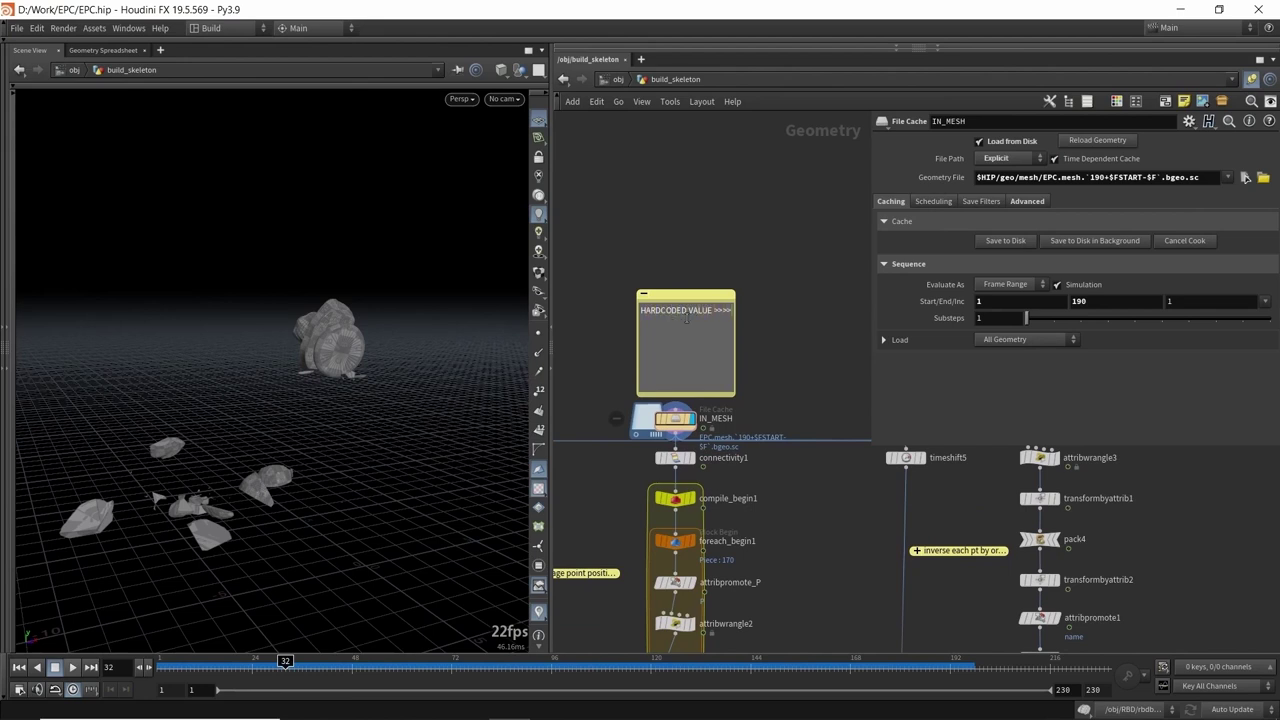
- Shrink the sticky note, place it beside IN_MESH pointing at the node, and save the scene
{"action": "middle_click_drag", "start_coordinate": [699, 233], "coordinate": [731, 229]}
{"action": "left_click_drag", "start_coordinate": [765, 391], "coordinate": [635, 394]}
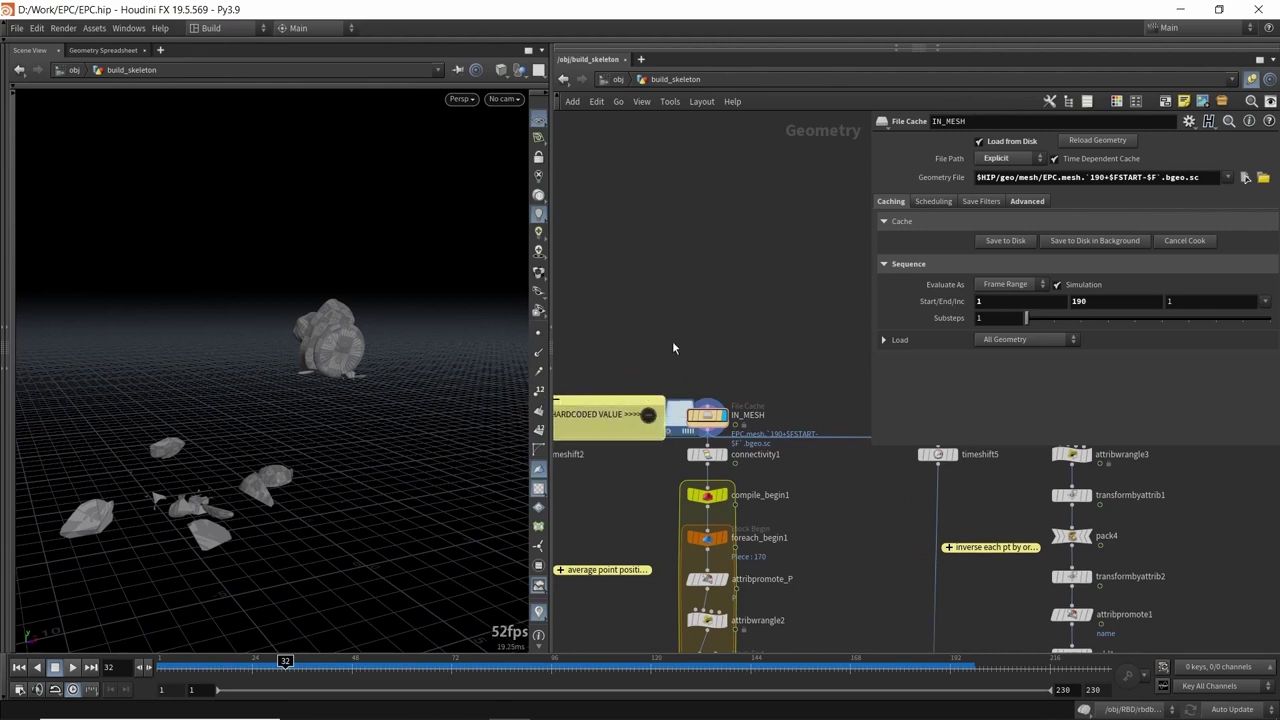
{"action": "middle_click_drag", "start_coordinate": [692, 326], "coordinate": [737, 296]}
{"action": "key", "text": "ctrl+s"}
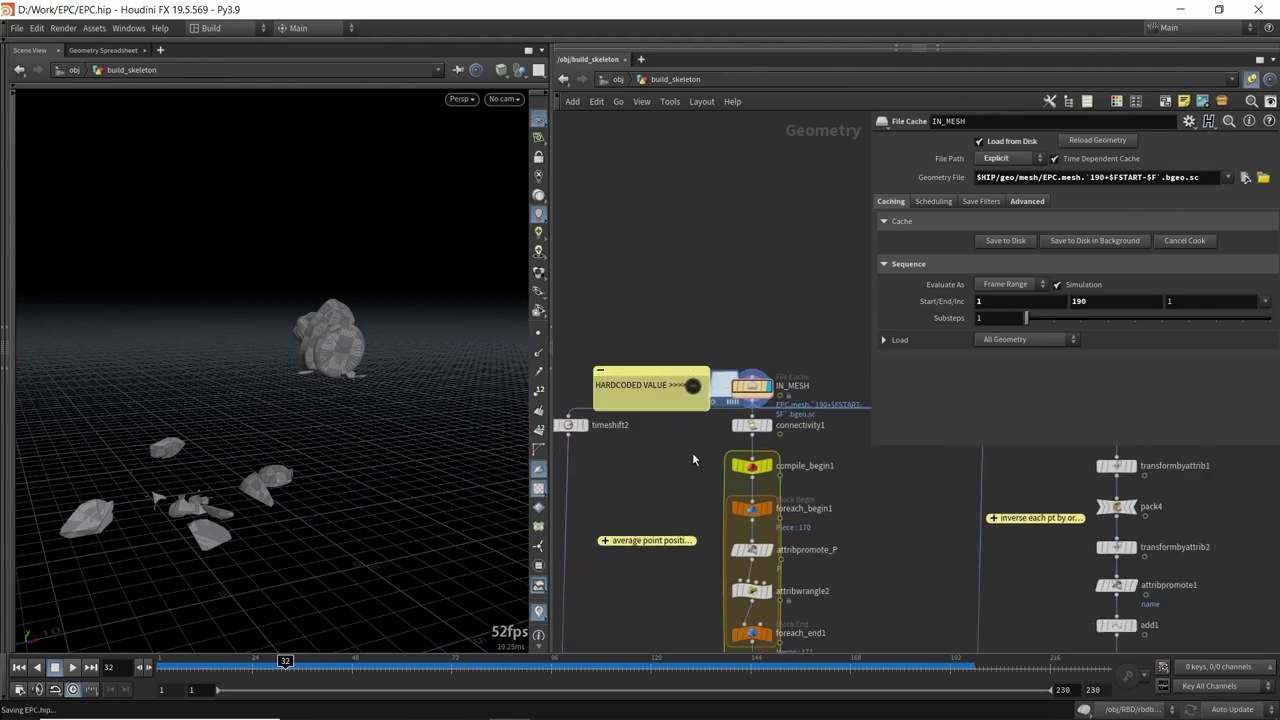
- Add an FBX Character Import node in the empty area above the sticky note and view its outputs up close
{"action": "middle_click_drag", "start_coordinate": [686, 467], "coordinate": [676, 333]}
{"action": "scroll", "coordinate": [670, 425], "scroll_direction": "down", "scroll_amount": 2}
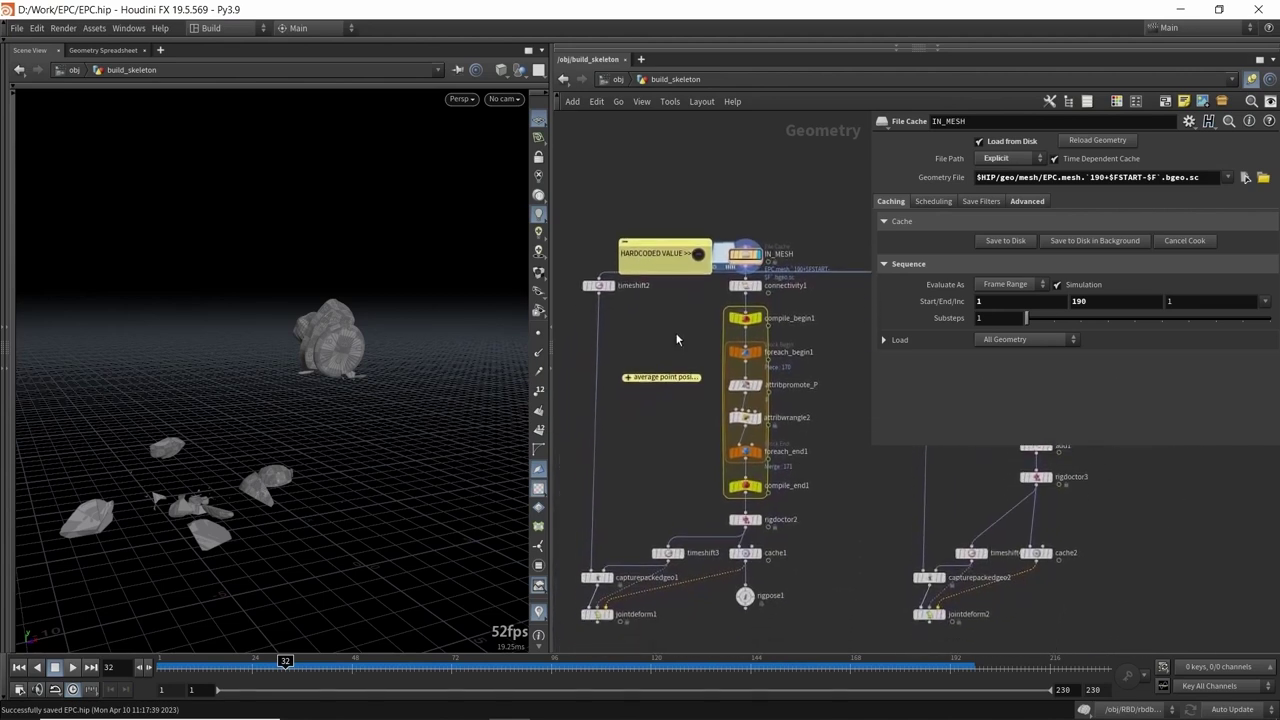
{"action": "left_click_drag", "start_coordinate": [189, 368], "coordinate": [354, 334]}
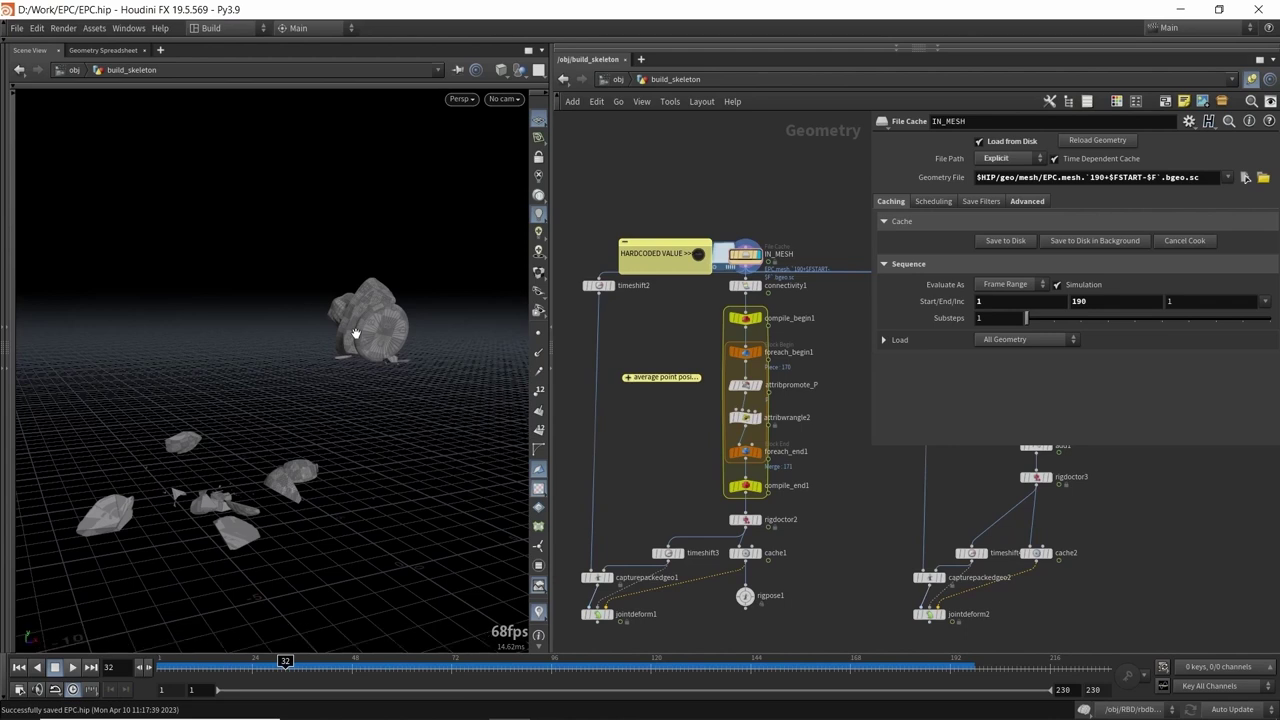
{"action": "key", "text": "Tab"}
{"action": "type", "text": "fbx cha"}
{"action": "key", "text": "Return"}
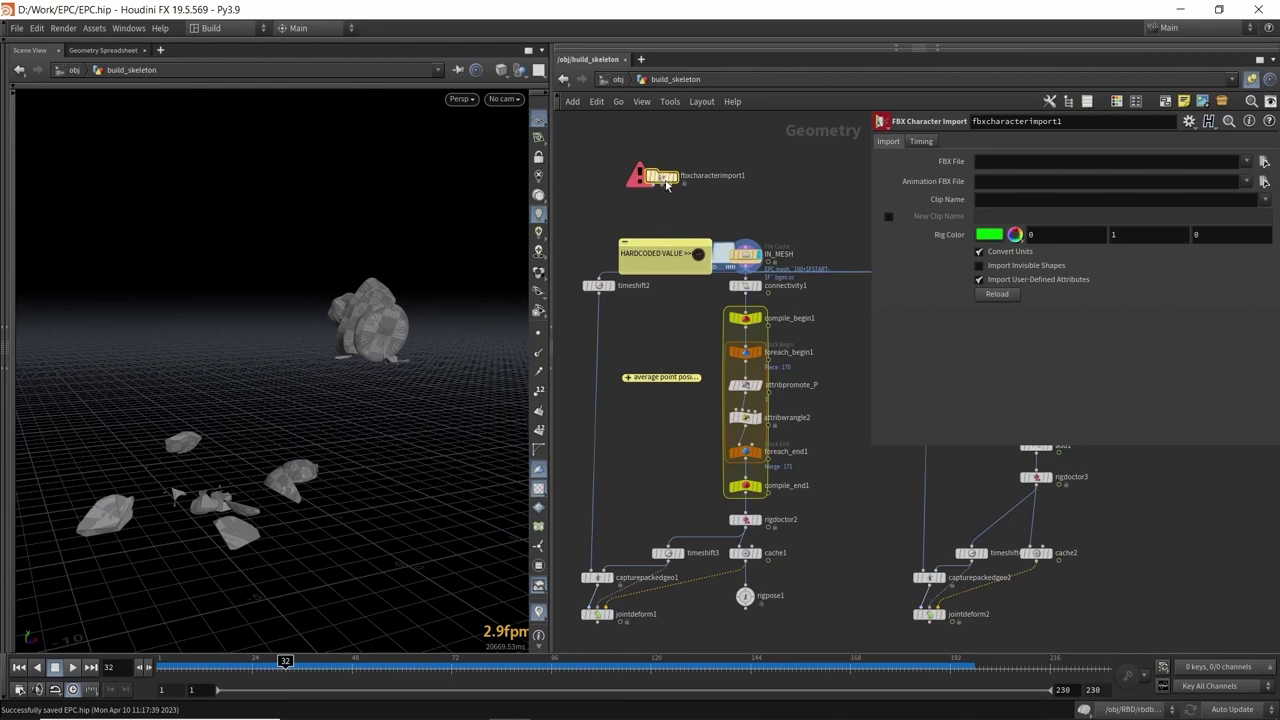
{"action": "scroll", "coordinate": [697, 265], "scroll_direction": "up", "scroll_amount": 3}
{"action": "scroll", "coordinate": [699, 258], "scroll_direction": "up", "scroll_amount": 1}
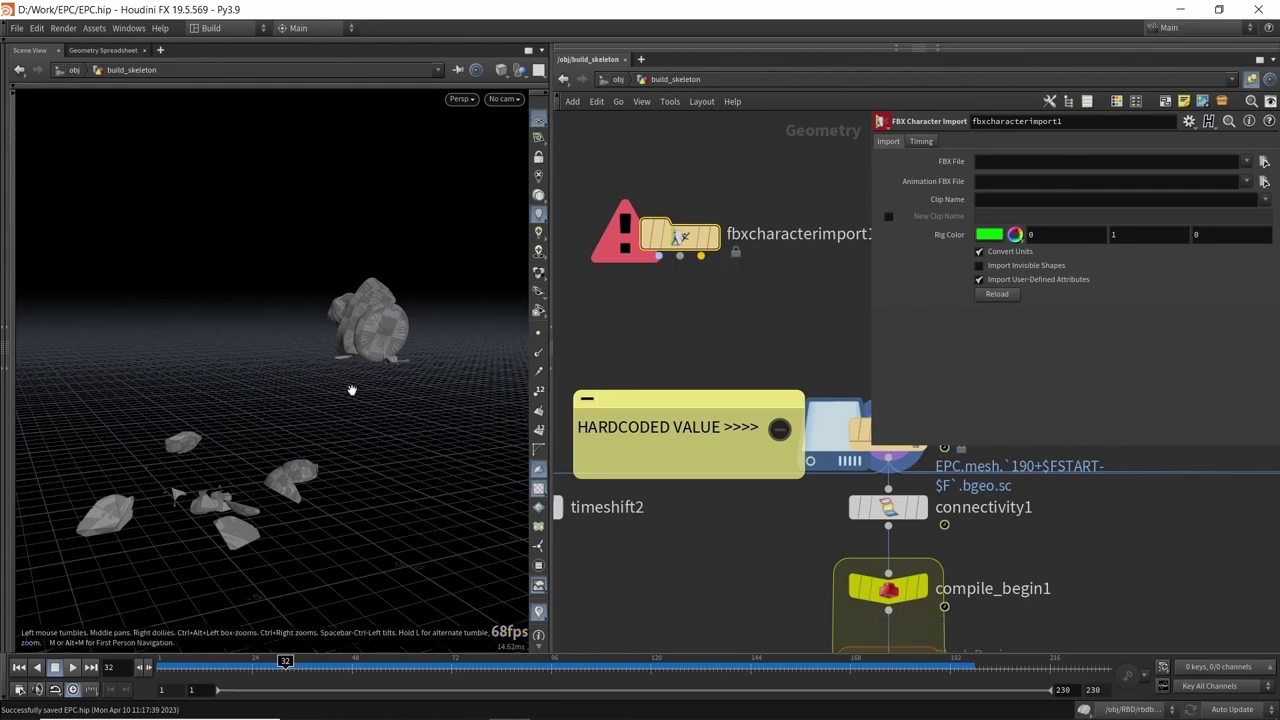
- Scrub the timeline to frame 190 and examine the bust against the FBX import node's Rest Geometry output
{"action": "left_click_drag", "start_coordinate": [398, 662], "coordinate": [941, 664]}
{"action": "left_click_drag", "start_coordinate": [457, 276], "coordinate": [282, 317]}
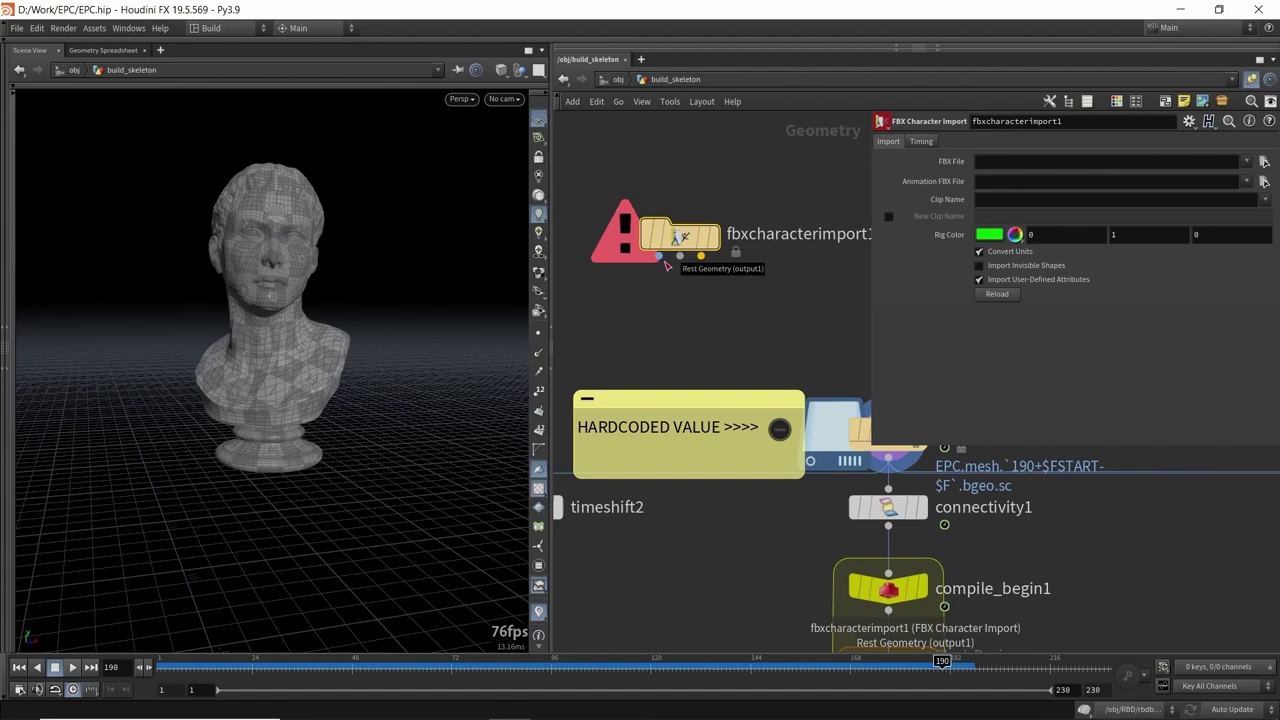
{"action": "scroll", "coordinate": [672, 292], "scroll_direction": "down", "scroll_amount": 3}
{"action": "scroll", "coordinate": [630, 369], "scroll_direction": "up", "scroll_amount": 1}
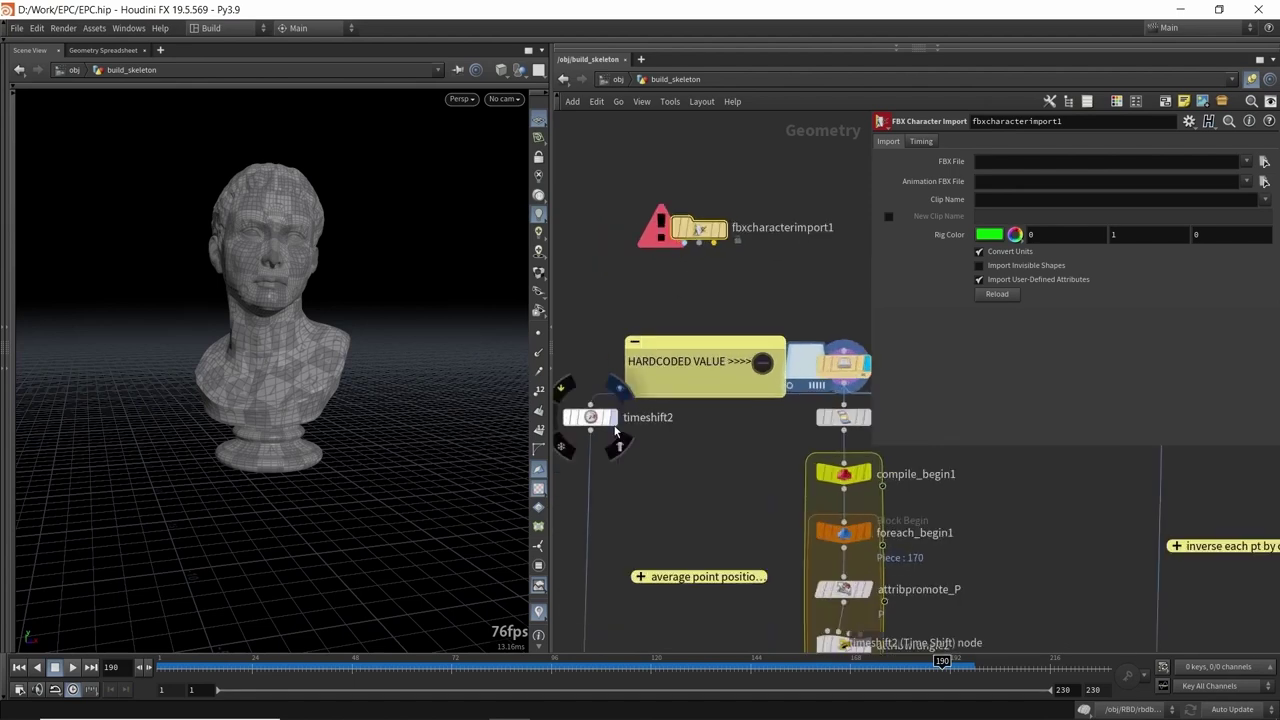
- Display timeshift2, check its Frame setting, and scrub the timeline back to frame 58 to test the held pose
{"action": "left_click", "coordinate": [613, 422]}
{"action": "left_click", "coordinate": [592, 417]}
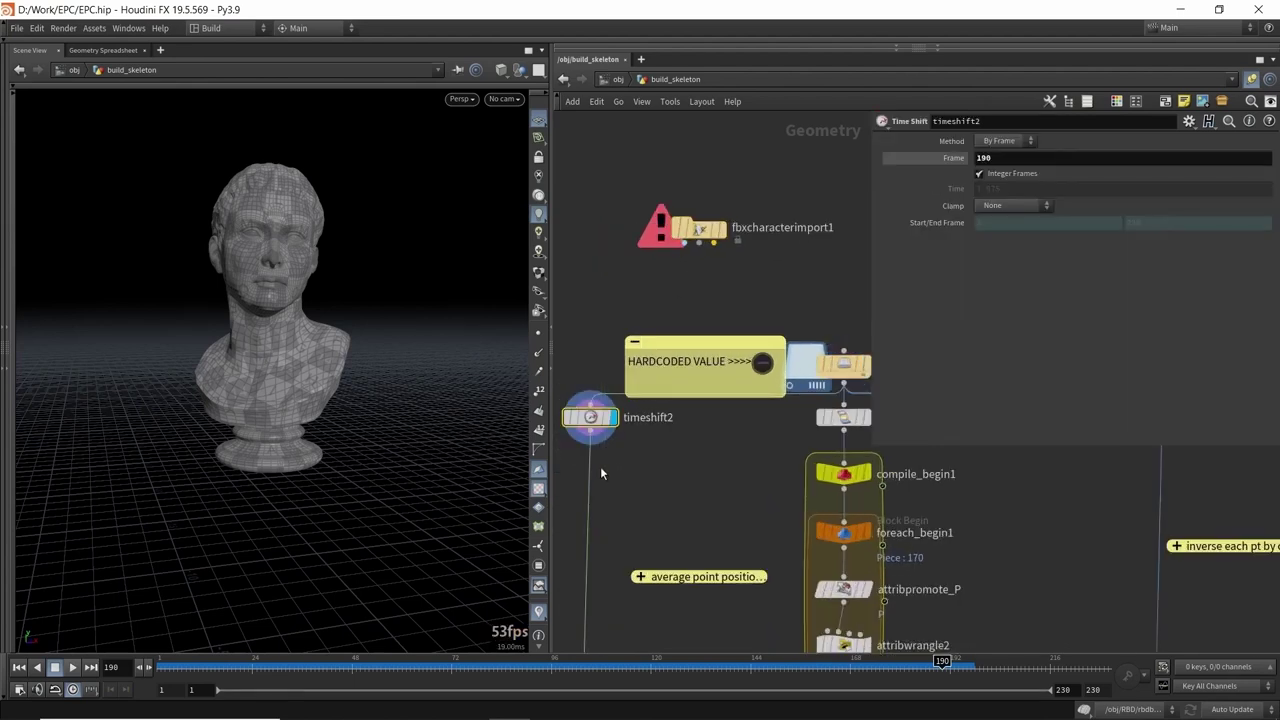
{"action": "left_click", "coordinate": [688, 336]}
{"action": "middle_click_drag", "start_coordinate": [622, 314], "coordinate": [693, 311]}
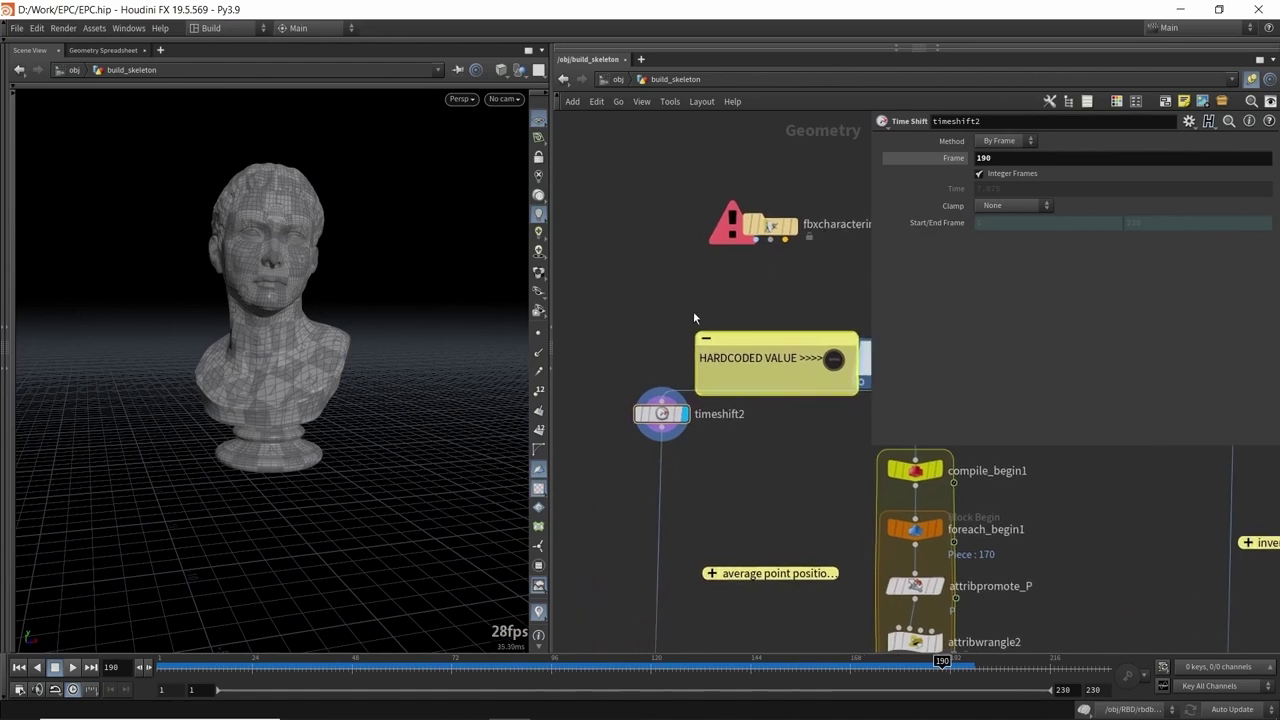
{"action": "middle_click_drag", "start_coordinate": [739, 469], "coordinate": [723, 468]}
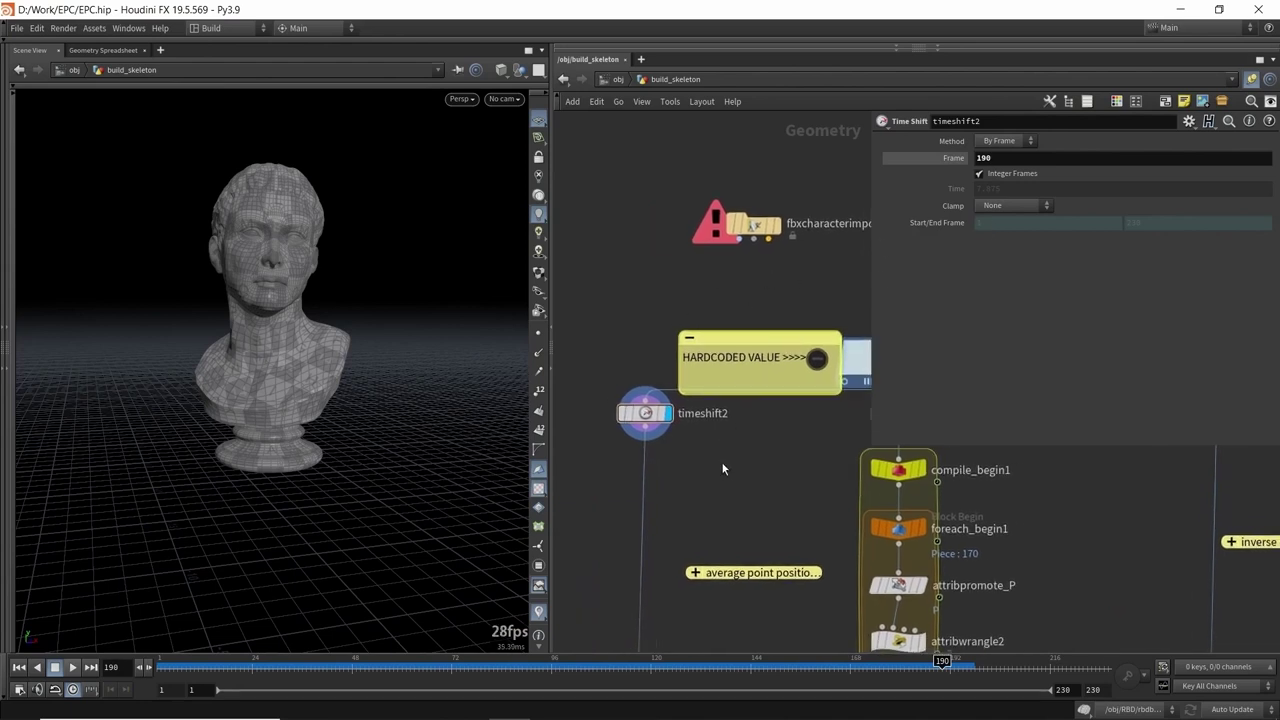
{"action": "left_click", "coordinate": [667, 420]}
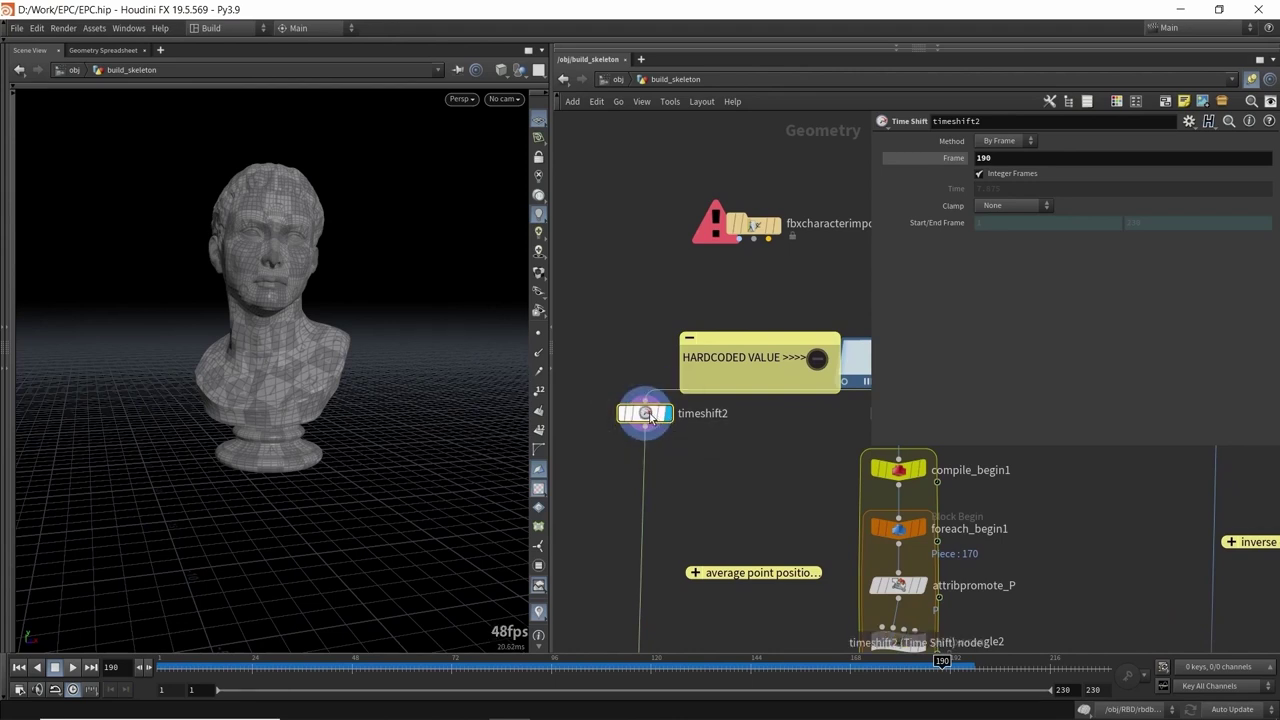
{"action": "left_click_drag", "start_coordinate": [760, 663], "coordinate": [393, 680]}
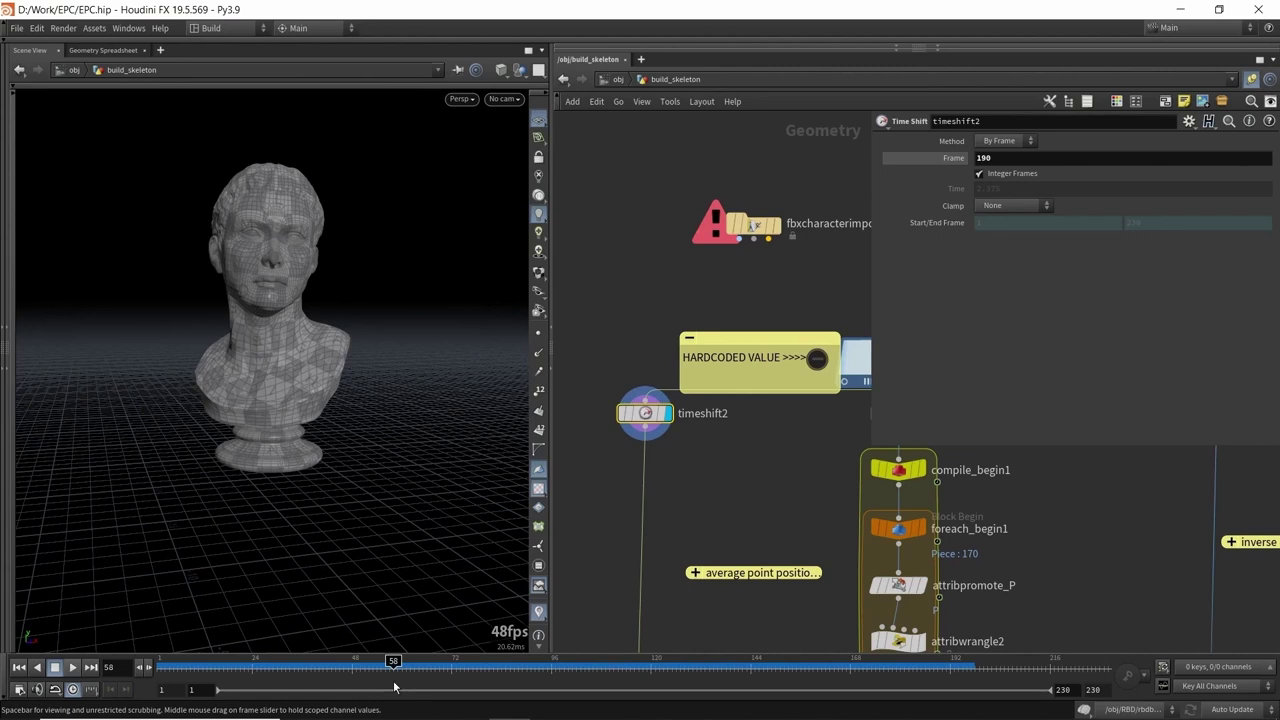
- Display IN_MESH again and scrub to frame 113, viewing the moving bust fragments
{"action": "middle_click_drag", "start_coordinate": [740, 461], "coordinate": [642, 445]}
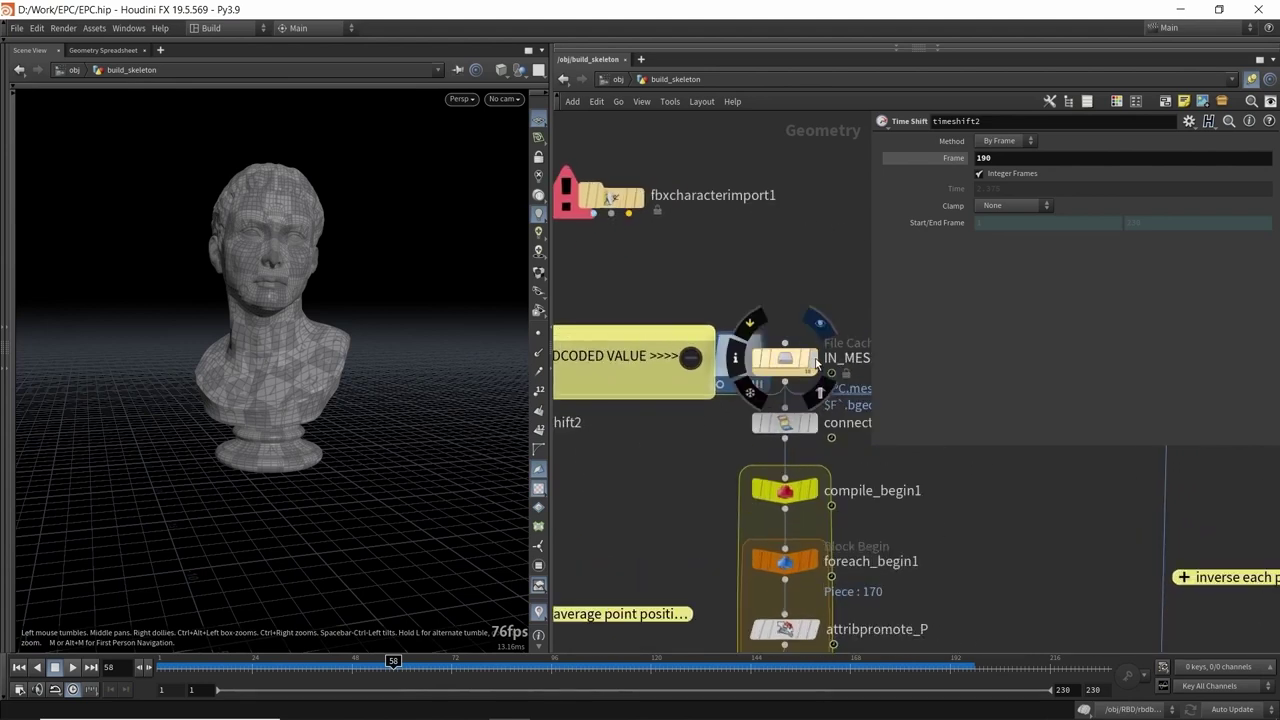
{"action": "left_click", "coordinate": [806, 358]}
{"action": "middle_click_drag", "start_coordinate": [250, 362], "coordinate": [350, 296]}
{"action": "left_click_drag", "start_coordinate": [350, 296], "coordinate": [299, 378]}
{"action": "left_click_drag", "start_coordinate": [393, 662], "coordinate": [622, 661]}
{"action": "left_click_drag", "start_coordinate": [338, 328], "coordinate": [340, 336]}
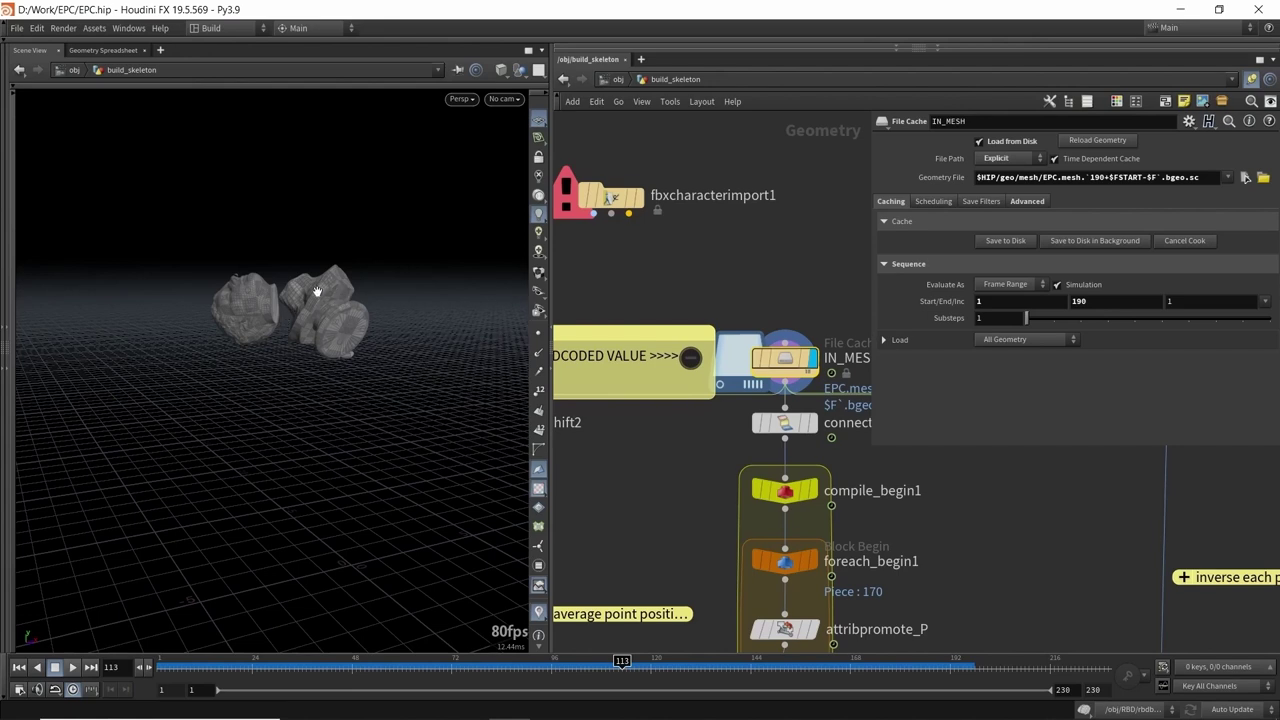
- Scrub IN_MESH through frames 15 and 5 to frame 2 and inspect the scattered pieces from several angles
{"action": "middle_click_drag", "start_coordinate": [786, 288], "coordinate": [777, 285]}
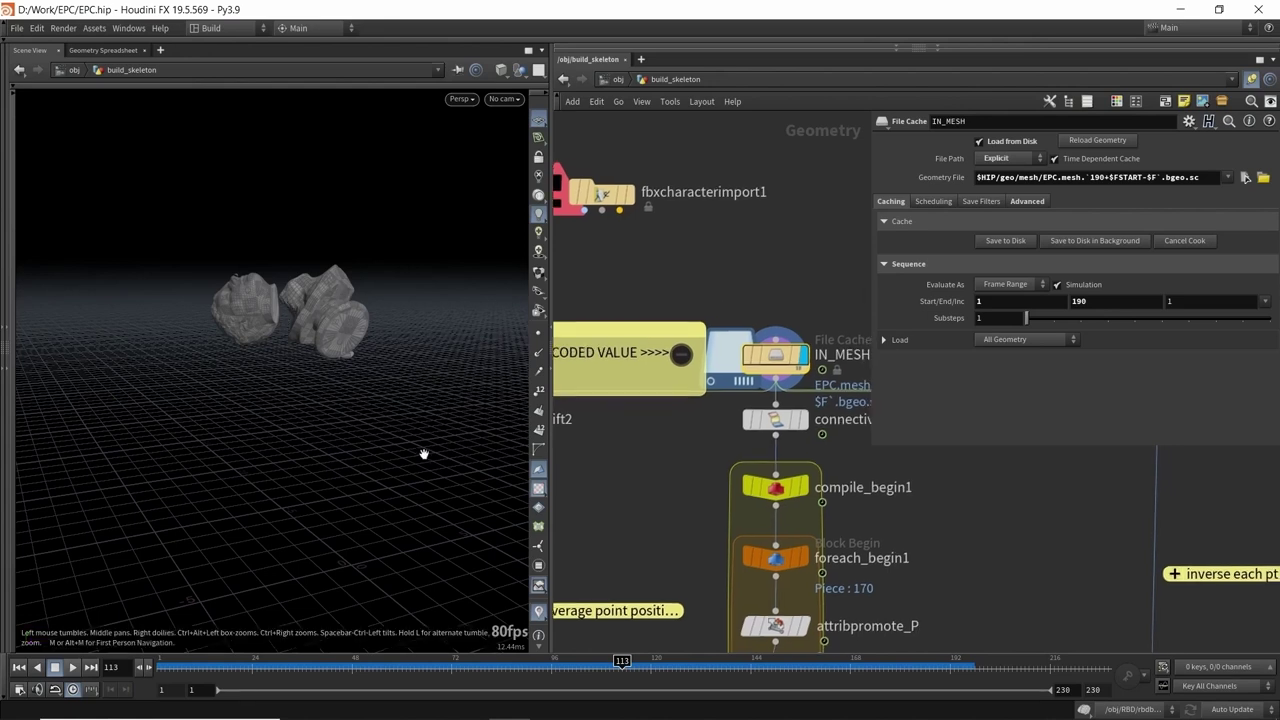
{"action": "left_click_drag", "start_coordinate": [380, 397], "coordinate": [391, 395]}
{"action": "left_click_drag", "start_coordinate": [245, 666], "coordinate": [214, 666]}
{"action": "middle_click_drag", "start_coordinate": [356, 414], "coordinate": [391, 403]}
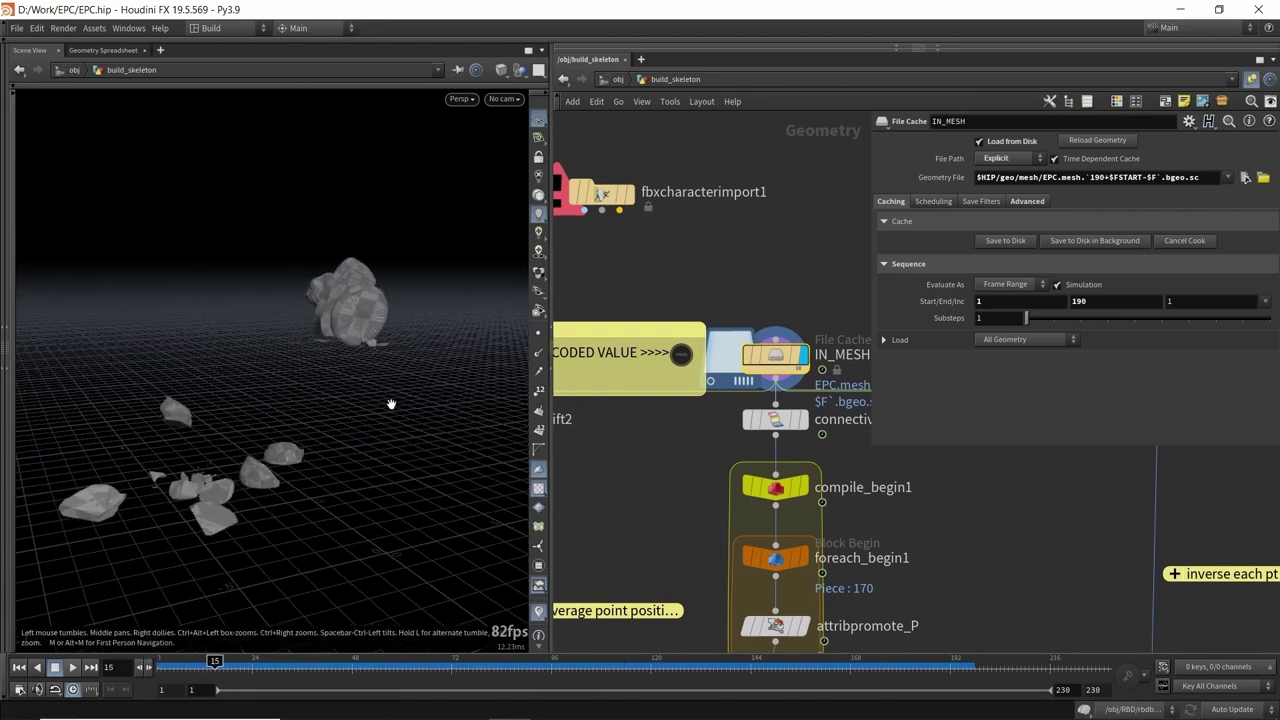
{"action": "left_click_drag", "start_coordinate": [215, 666], "coordinate": [173, 666]}
{"action": "left_click_drag", "start_coordinate": [300, 340], "coordinate": [318, 335]}
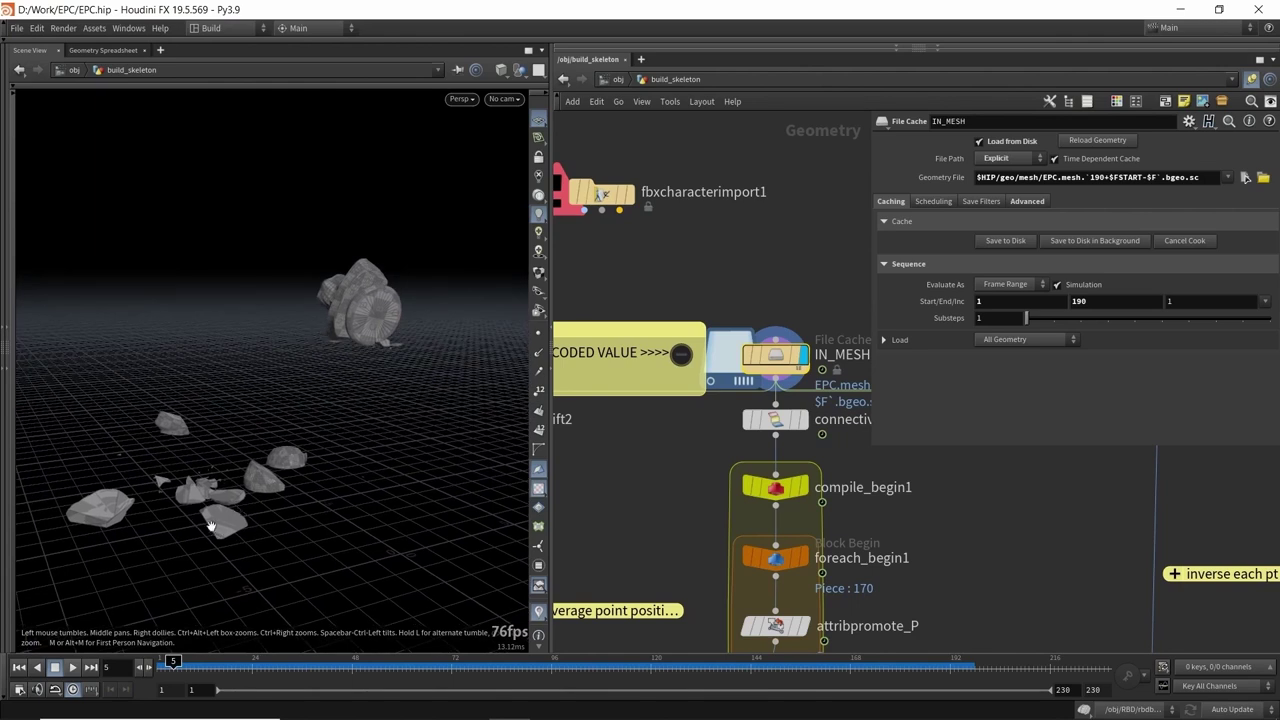
{"action": "left_click_drag", "start_coordinate": [170, 440], "coordinate": [186, 457]}
{"action": "left_click_drag", "start_coordinate": [133, 490], "coordinate": [161, 436]}
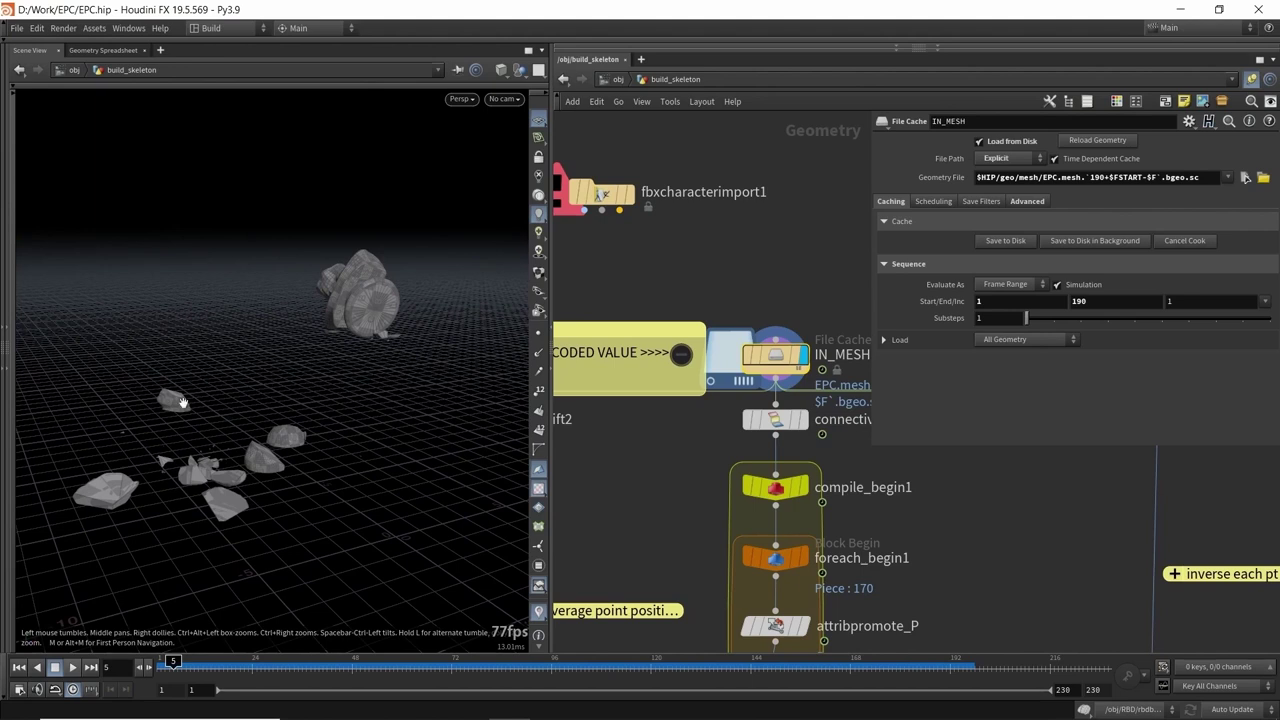
{"action": "left_click_drag", "start_coordinate": [195, 662], "coordinate": [165, 661]}
{"action": "left_click_drag", "start_coordinate": [319, 350], "coordinate": [331, 307]}
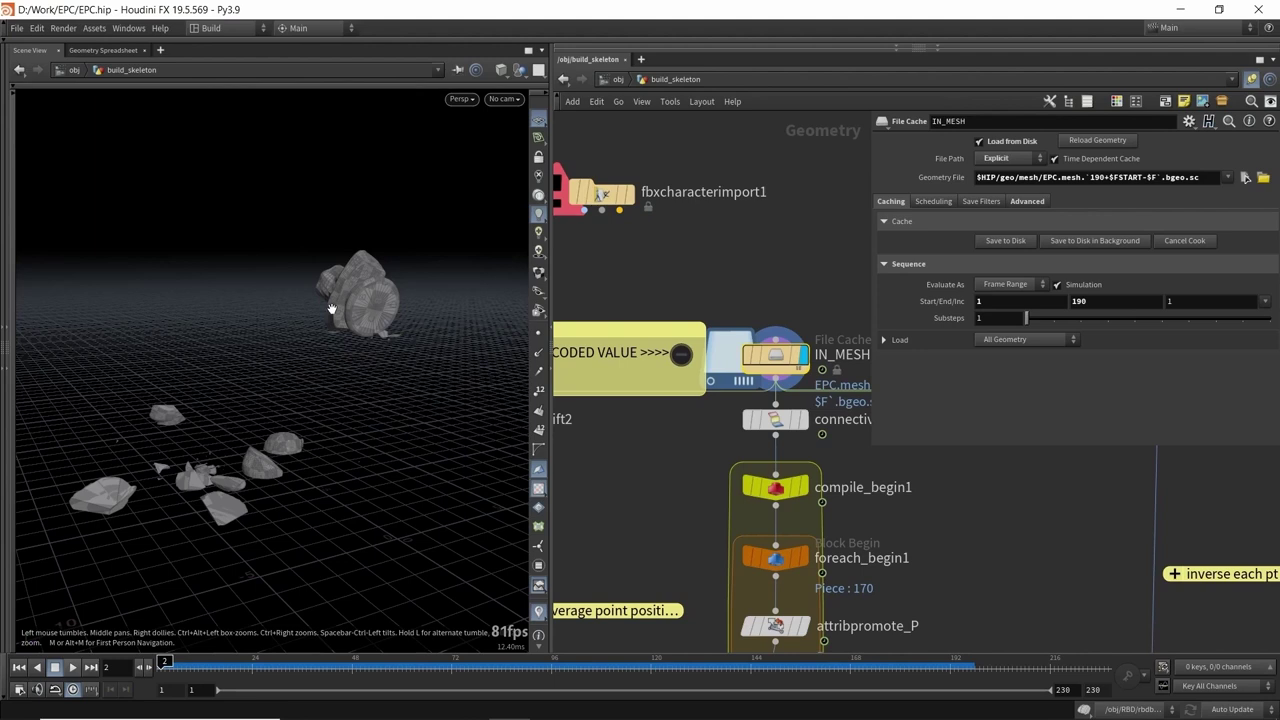
- Add a for-each connected piece block in the empty space above IN_MESH
{"action": "middle_click_drag", "start_coordinate": [718, 256], "coordinate": [684, 352]}
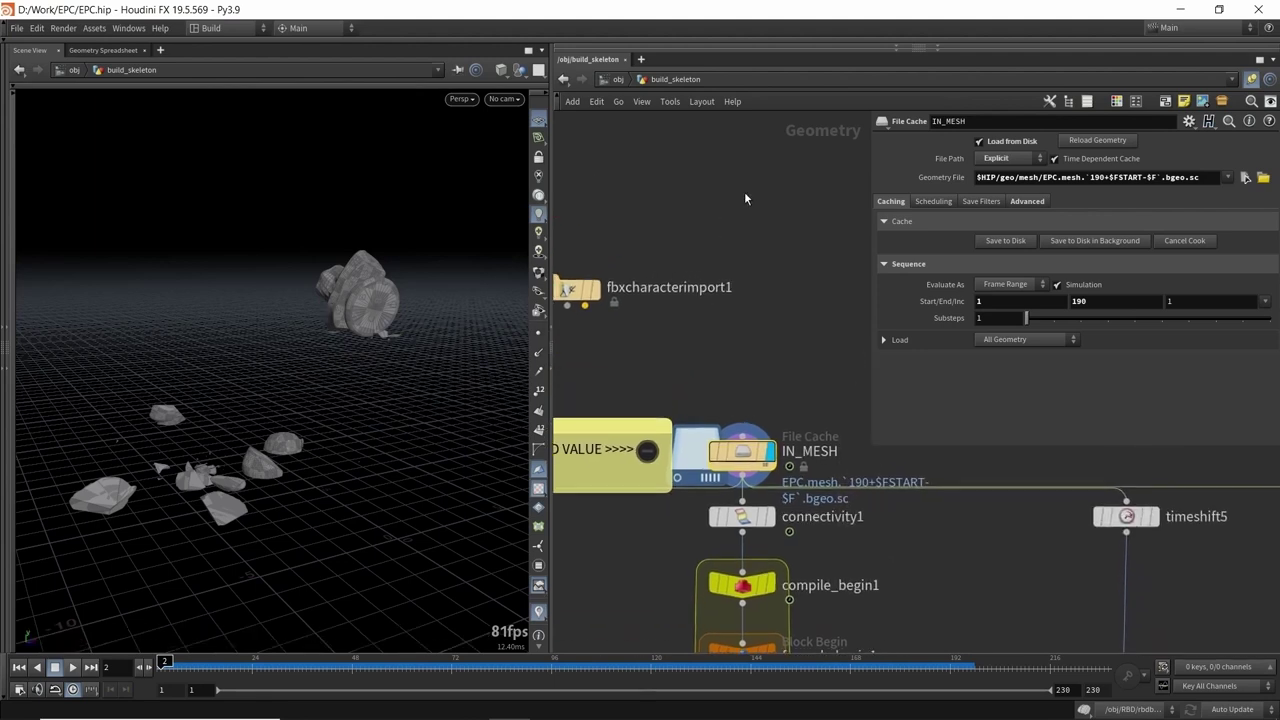
{"action": "key", "text": "Tab"}
{"action": "type", "text": "for each"}
{"action": "key", "text": "Down"}
{"action": "key", "text": "Down"}
{"action": "key", "text": "Down"}
{"action": "key", "text": "Return"}
{"action": "left_click", "coordinate": [745, 197]}
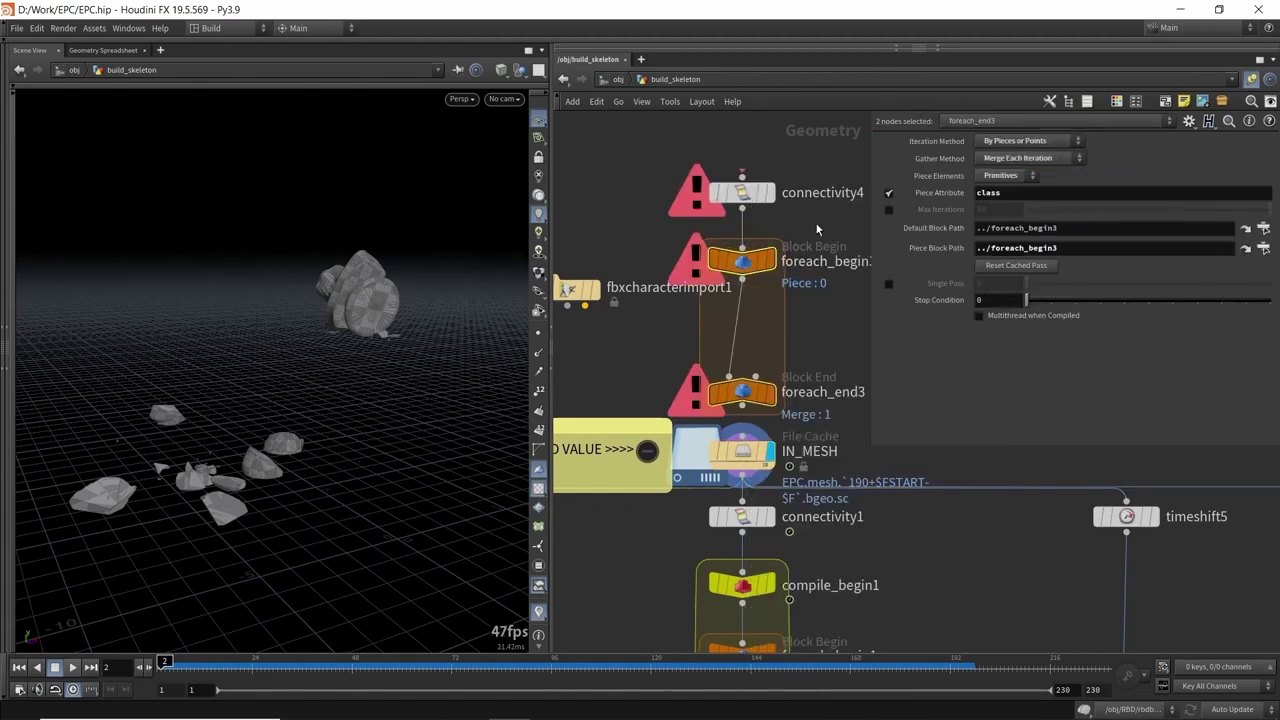
- Delete the newly added connectivity node and for-each block above IN_MESH
{"action": "mouse_move", "coordinate": [713, 230]}
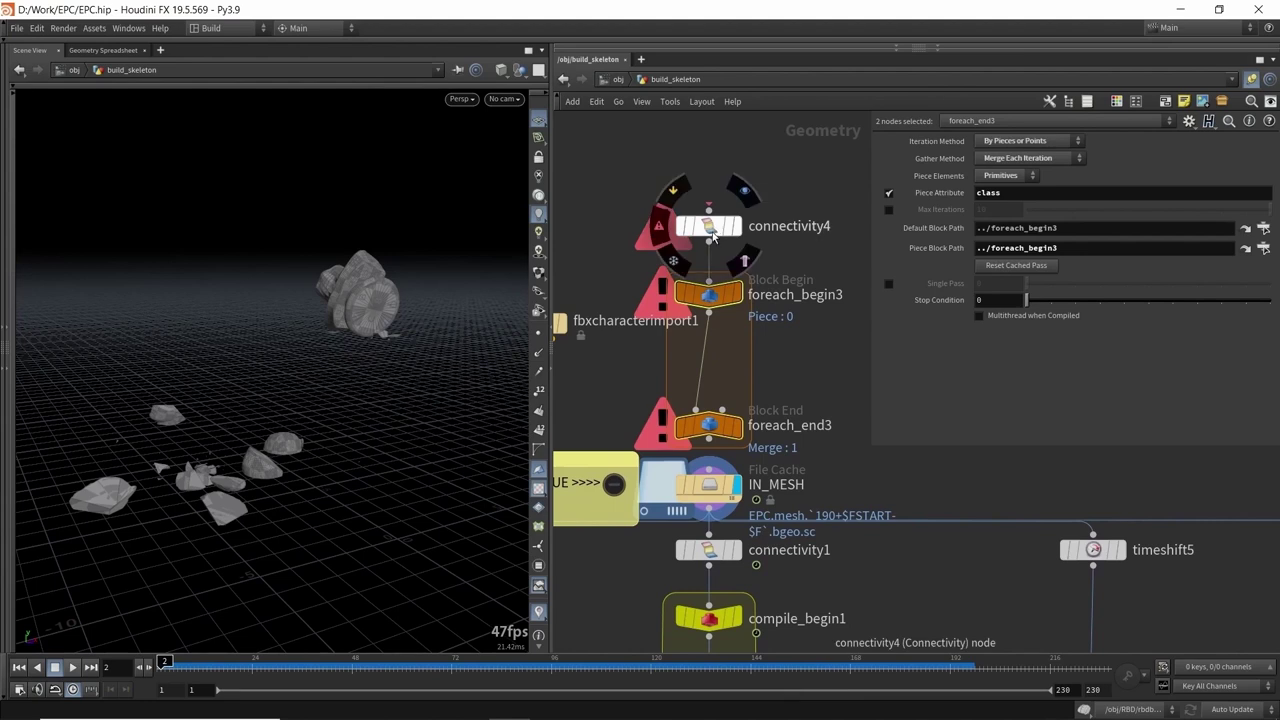
{"action": "left_click_drag", "start_coordinate": [618, 143], "coordinate": [737, 400]}
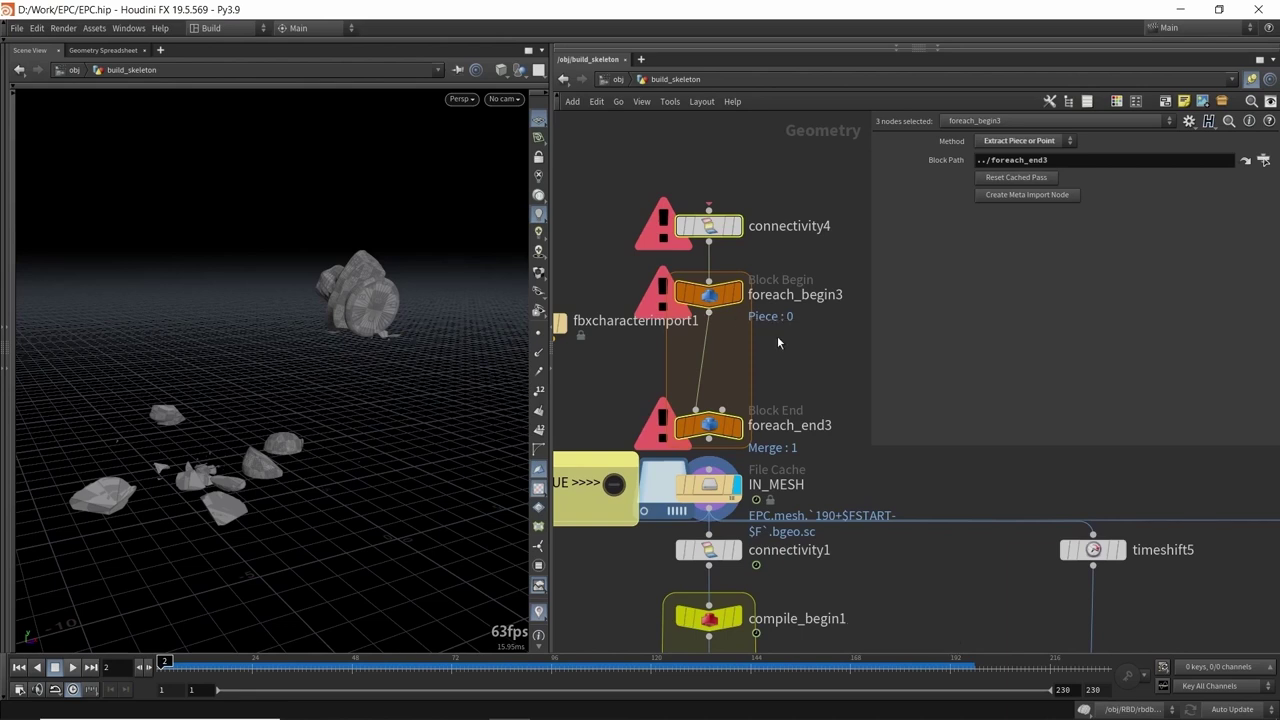
{"action": "key", "text": "Delete"}
{"action": "scroll", "coordinate": [700, 370], "scroll_direction": "down", "scroll_amount": 2}
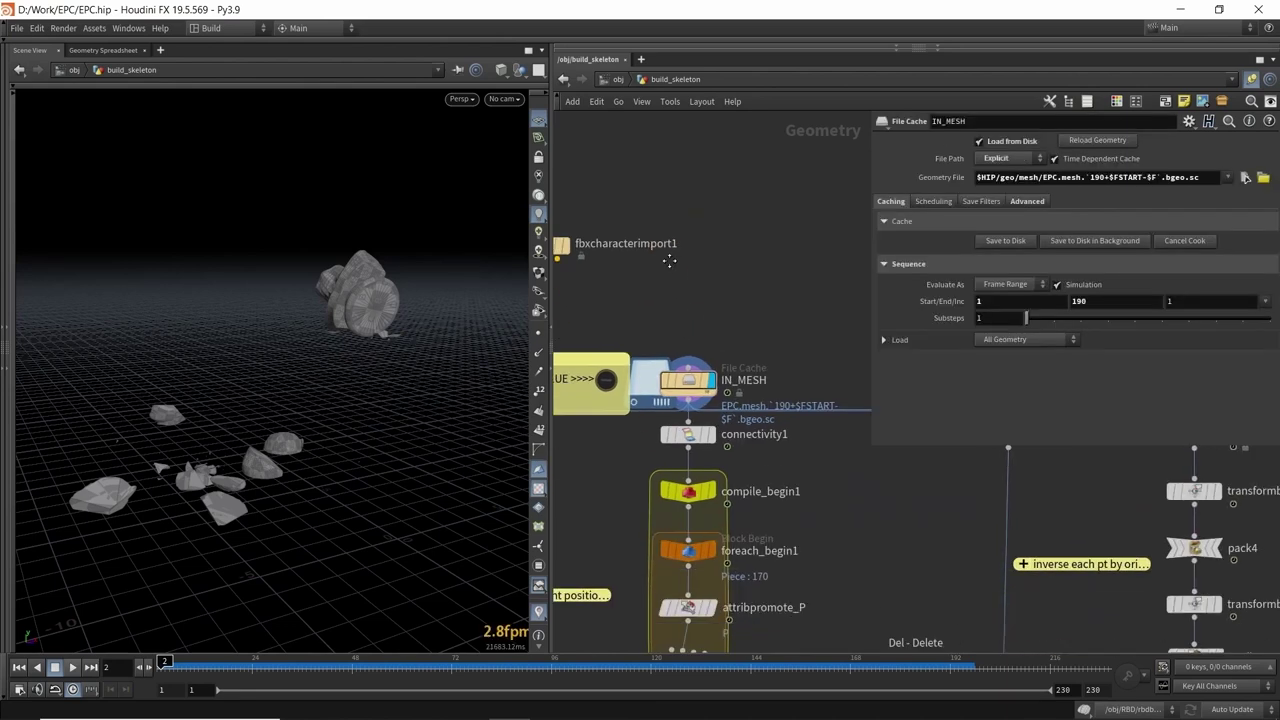
{"action": "scroll", "coordinate": [723, 355], "scroll_direction": "up", "scroll_amount": 2}
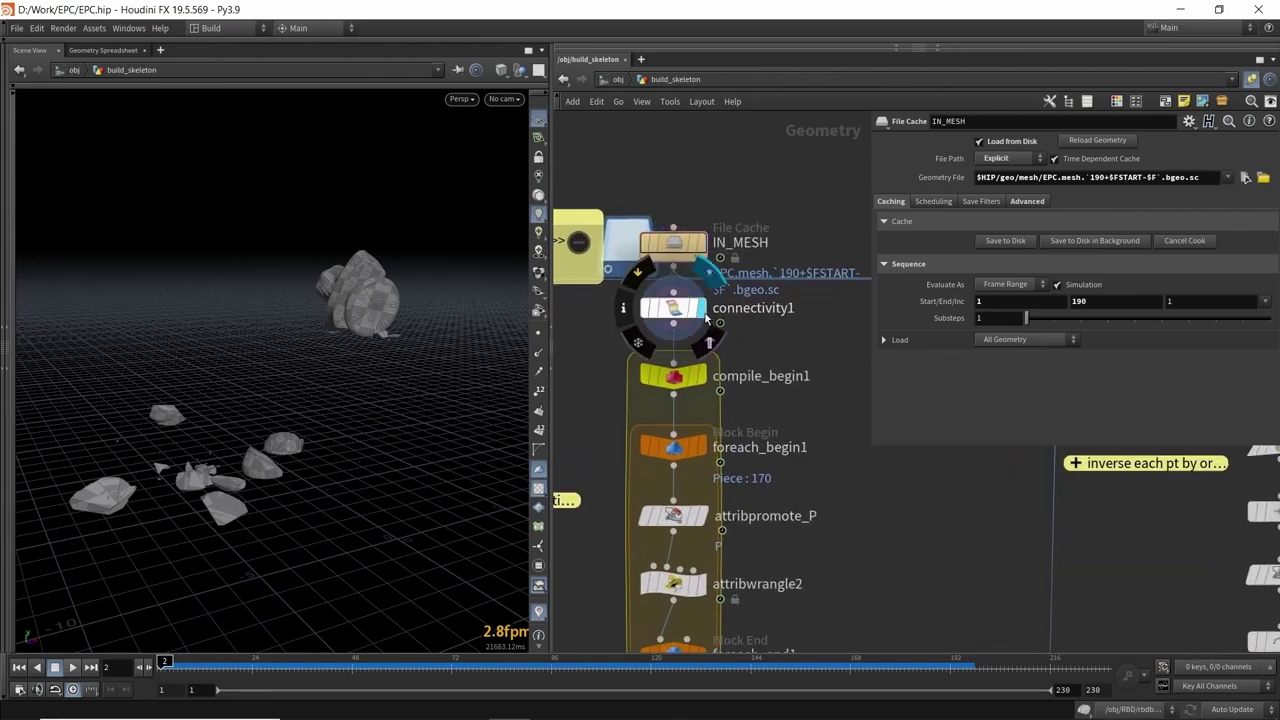
- Display connectivity1 and check its primitive class attribute in the geometry spreadsheet, returning to the 3D view
{"action": "left_click", "coordinate": [670, 318]}
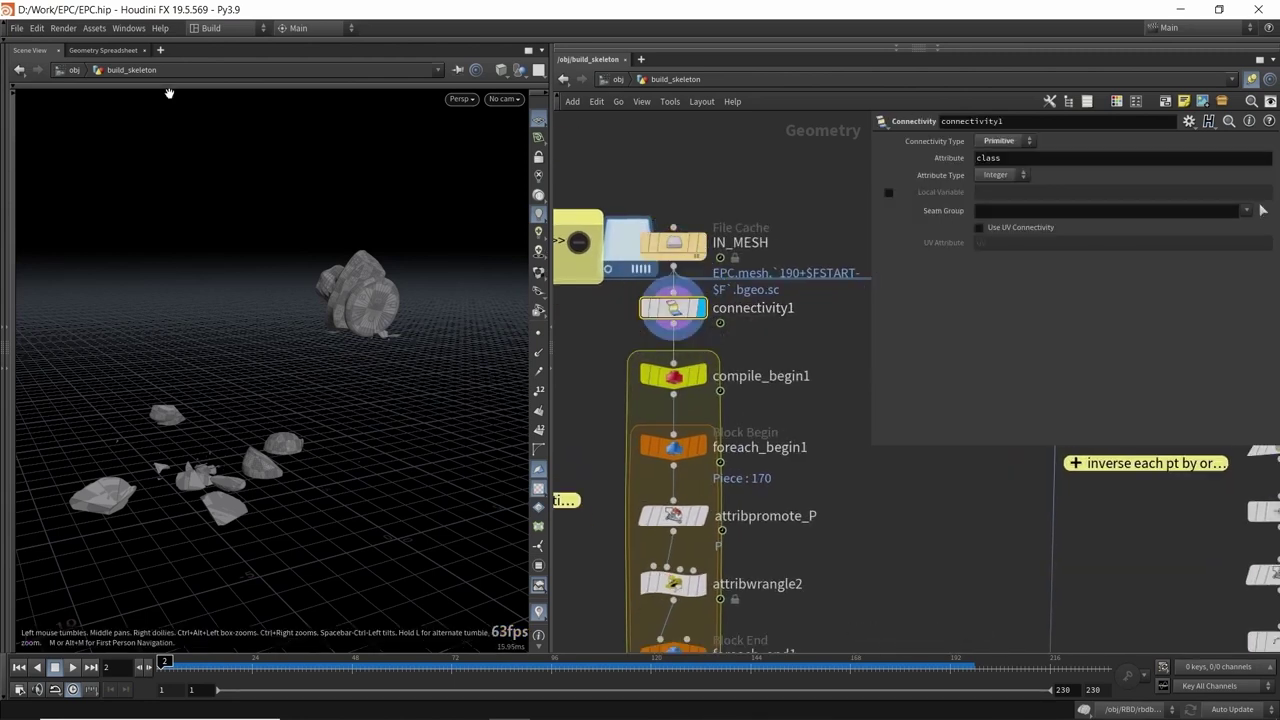
{"action": "left_click", "coordinate": [131, 51]}
{"action": "left_click", "coordinate": [119, 93]}
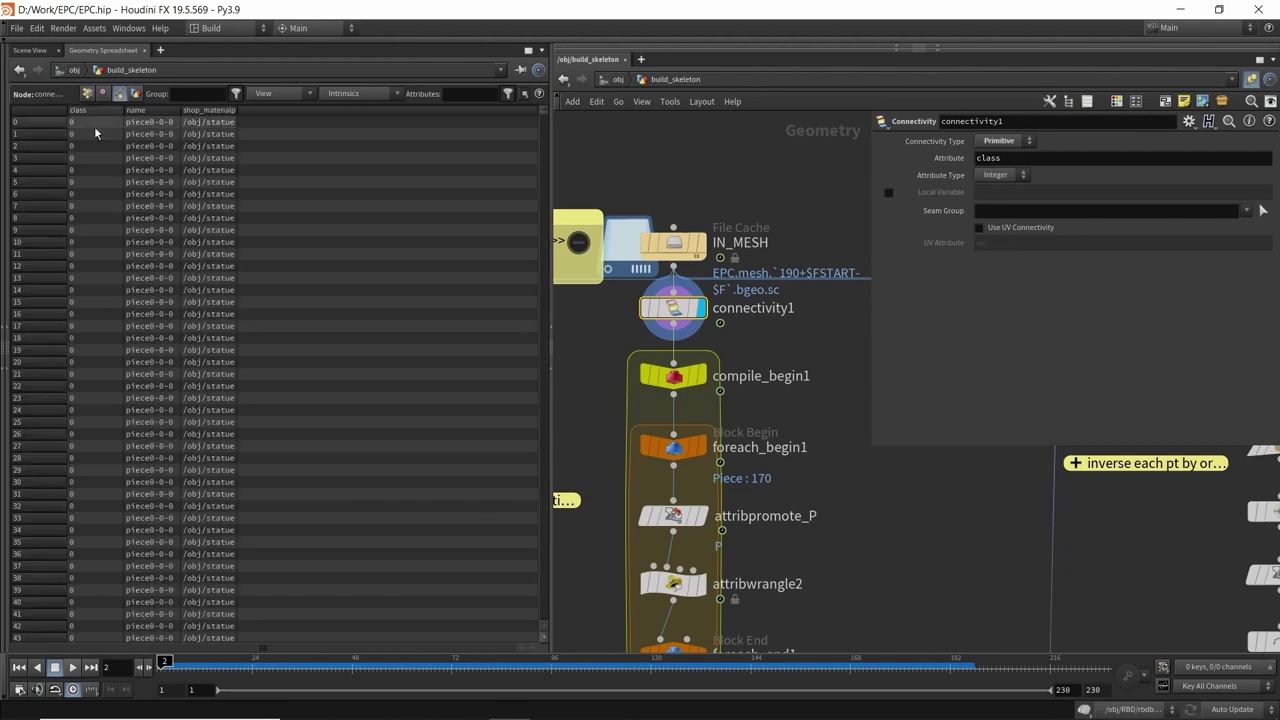
{"action": "mouse_move", "coordinate": [542, 109]}
{"action": "left_mouse_down"}
{"action": "mouse_move", "coordinate": [528, 491]}
{"action": "mouse_move", "coordinate": [542, 640]}
{"action": "mouse_move", "coordinate": [541, 94]}
{"action": "left_mouse_up"}
{"action": "left_click", "coordinate": [29, 50]}
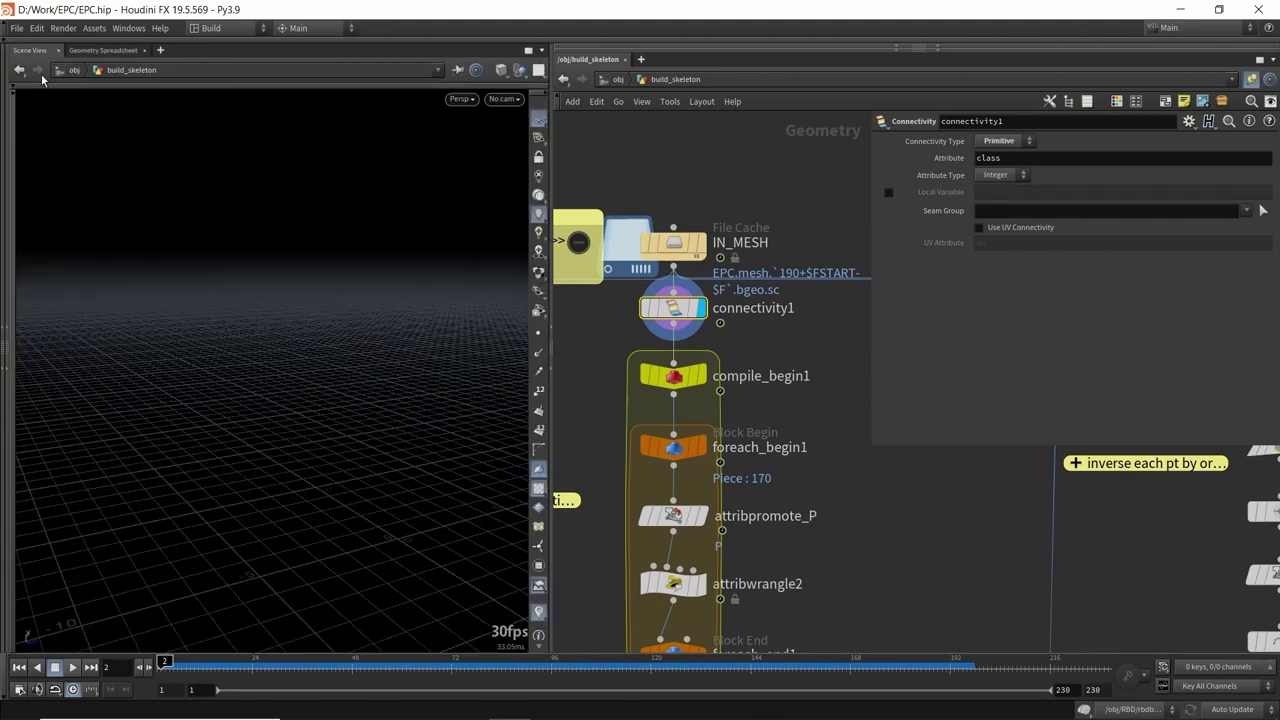
{"action": "left_click_drag", "start_coordinate": [306, 338], "coordinate": [380, 322]}
- Display foreach_begin1 and frame the single extracted piece in the viewport
{"action": "middle_click_drag", "start_coordinate": [769, 325], "coordinate": [794, 257]}
{"action": "middle_click_drag", "start_coordinate": [720, 516], "coordinate": [724, 470]}
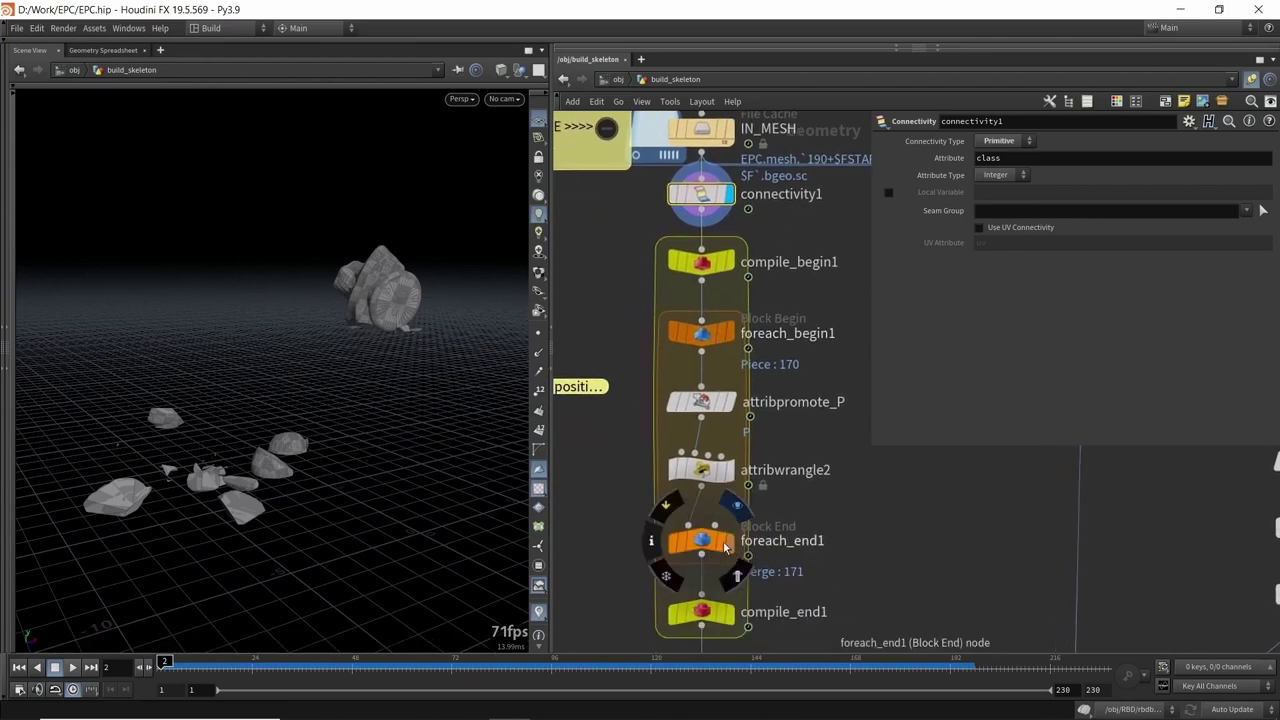
{"action": "middle_click_drag", "start_coordinate": [827, 406], "coordinate": [811, 404]}
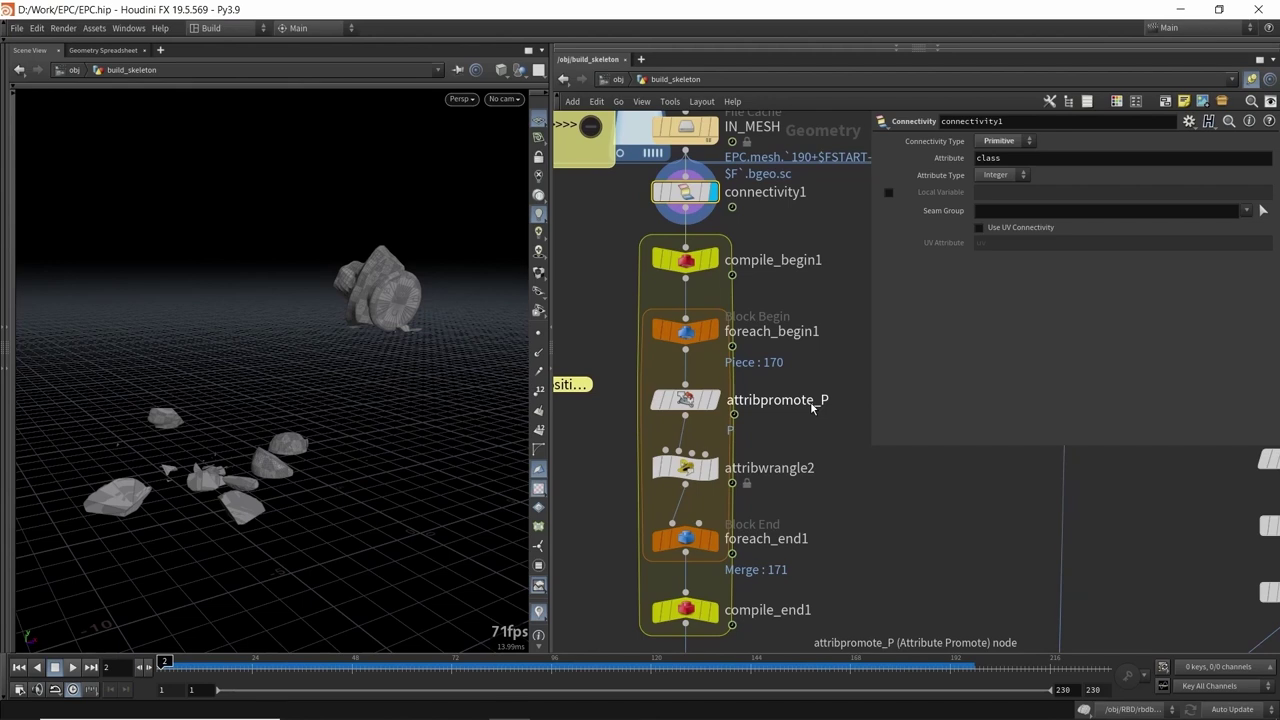
{"action": "left_click", "coordinate": [714, 334]}
{"action": "left_click", "coordinate": [692, 334]}
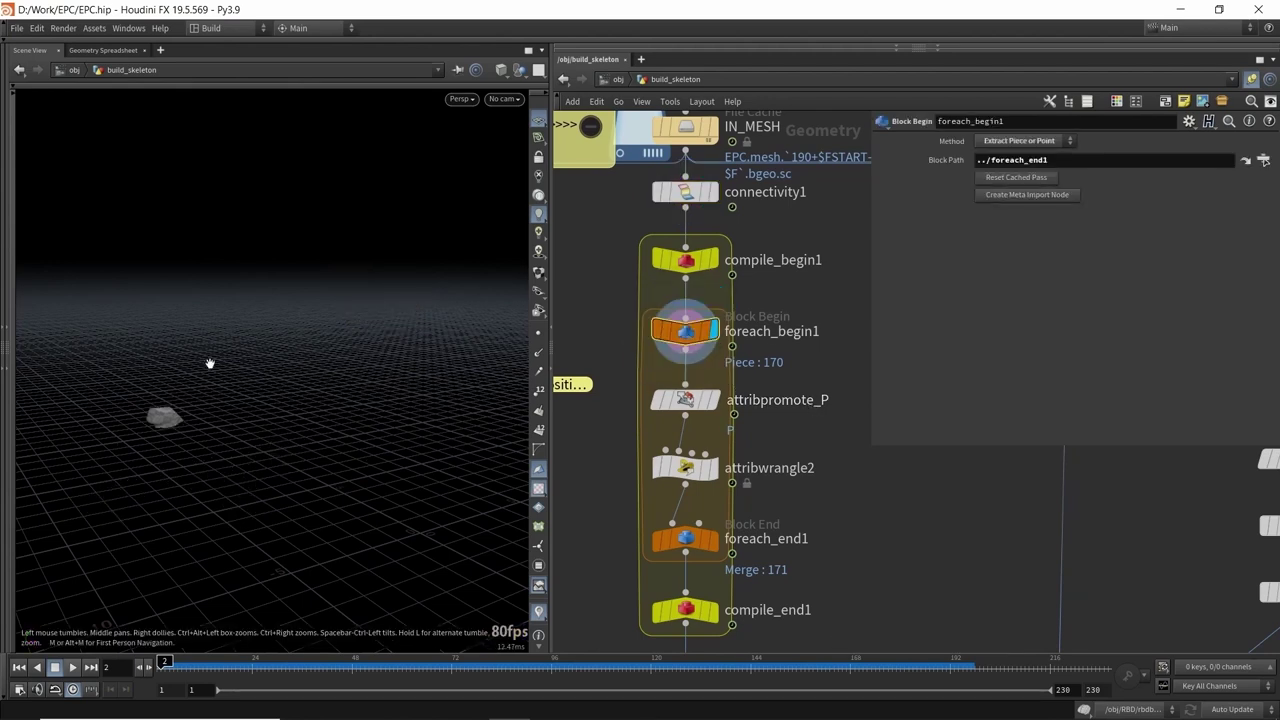
{"action": "key", "text": "f"}
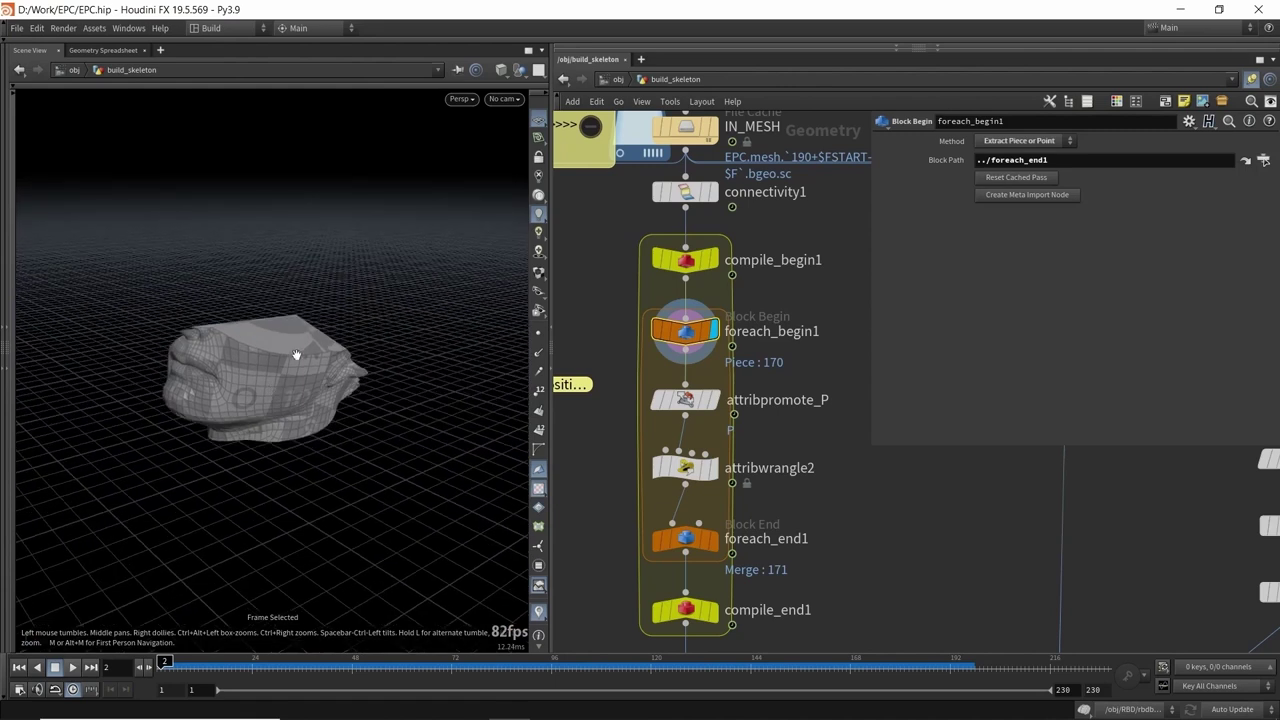
{"action": "mouse_move", "coordinate": [700, 337]}
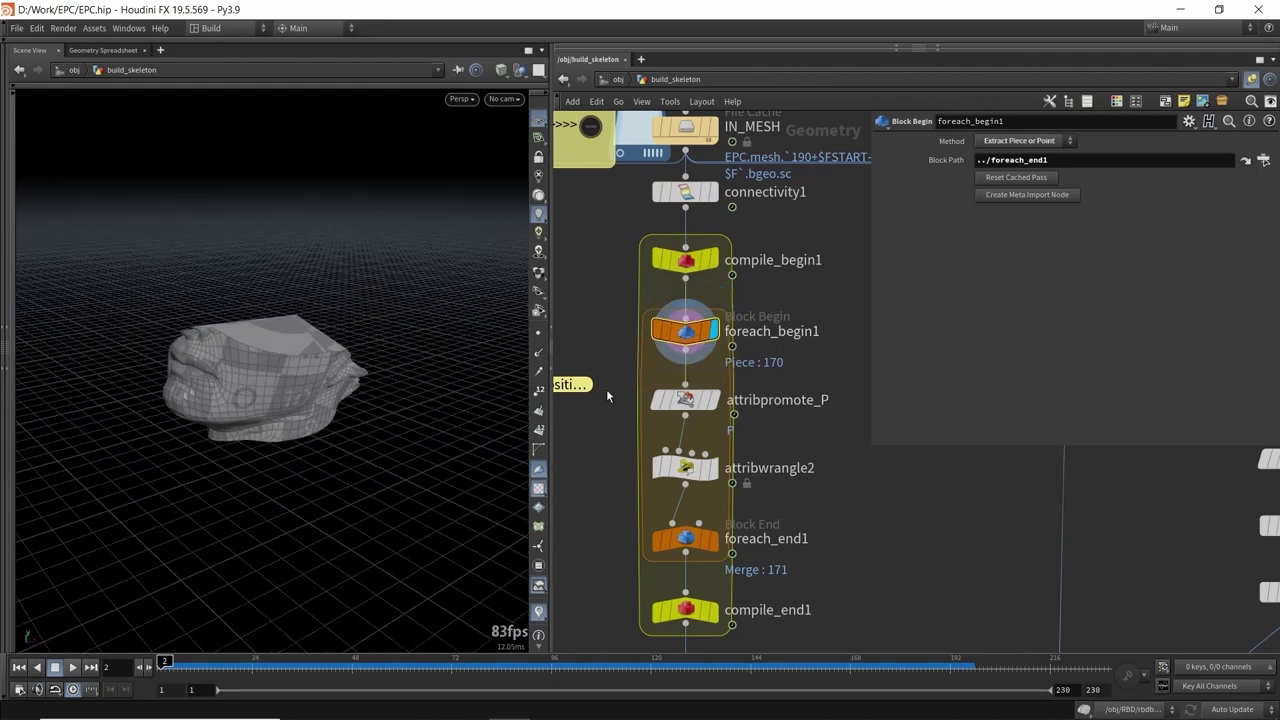
- Select attribpromote_P with attribwrangle2 and the compile_begin1 and compile_end1 nodes to review the compiled loop block
{"action": "left_click_drag", "start_coordinate": [606, 389], "coordinate": [800, 466]}
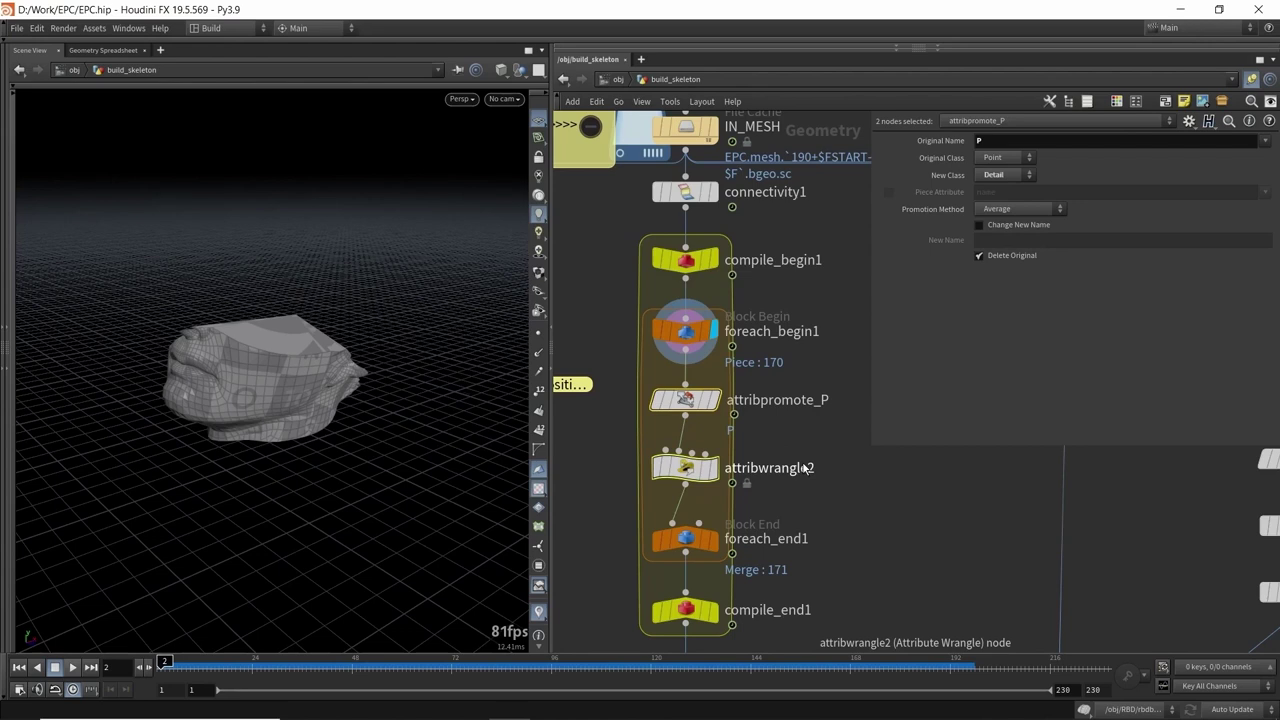
{"action": "left_click", "coordinate": [690, 262]}
{"action": "left_click", "coordinate": [712, 614]}
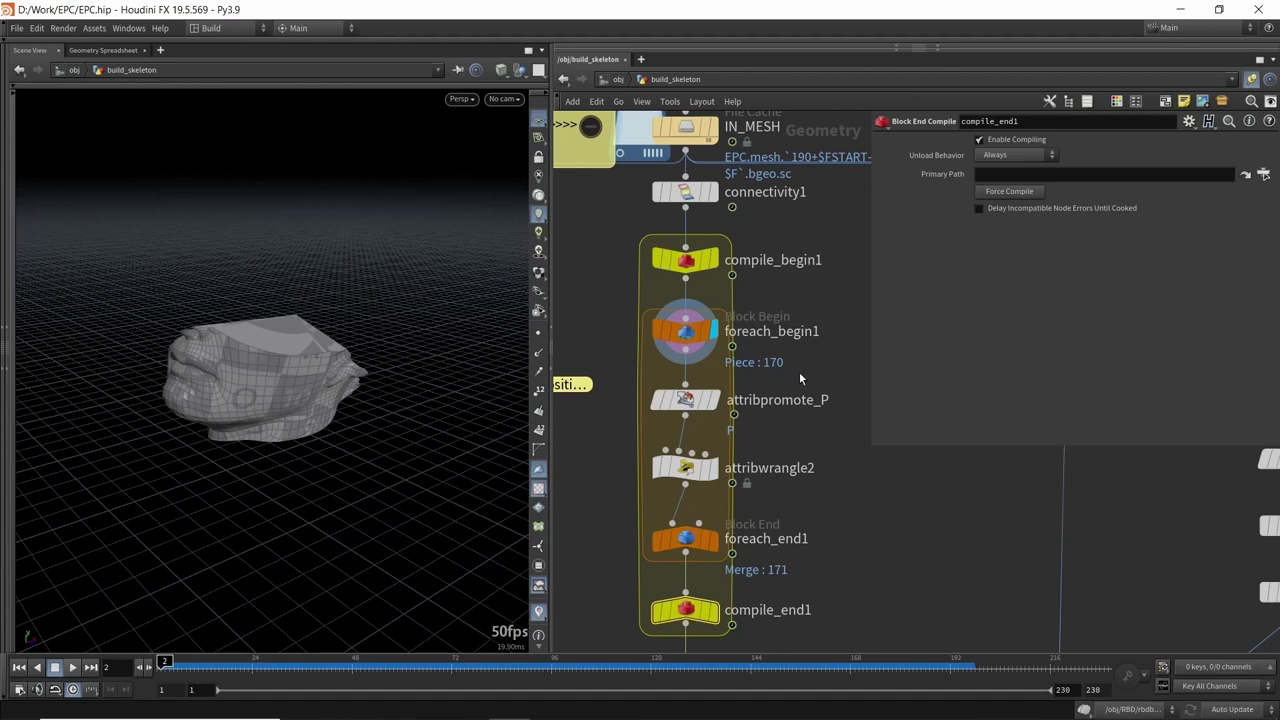
- Inspect the extracted piece from several angles and step the timeline back to frame 1
{"action": "left_click_drag", "start_coordinate": [371, 354], "coordinate": [320, 380]}
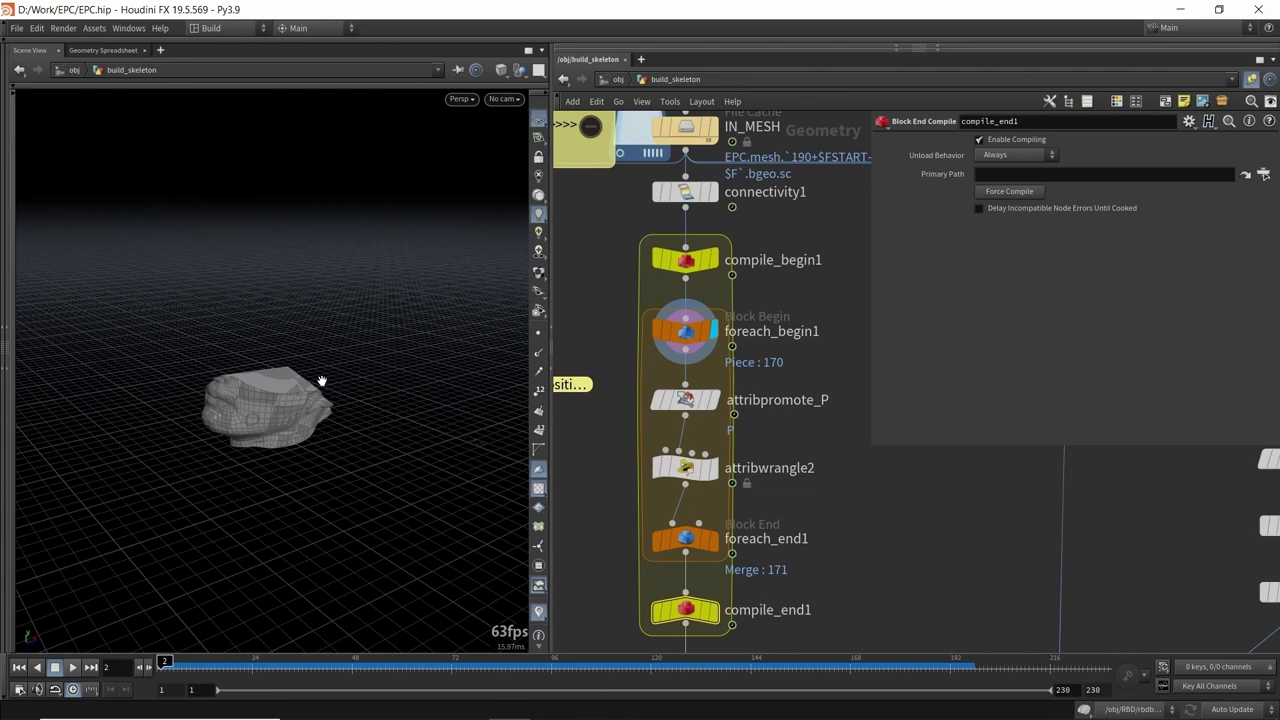
{"action": "scroll", "coordinate": [282, 398], "scroll_direction": "up", "scroll_amount": 1}
{"action": "left_click_drag", "start_coordinate": [280, 400], "coordinate": [231, 334]}
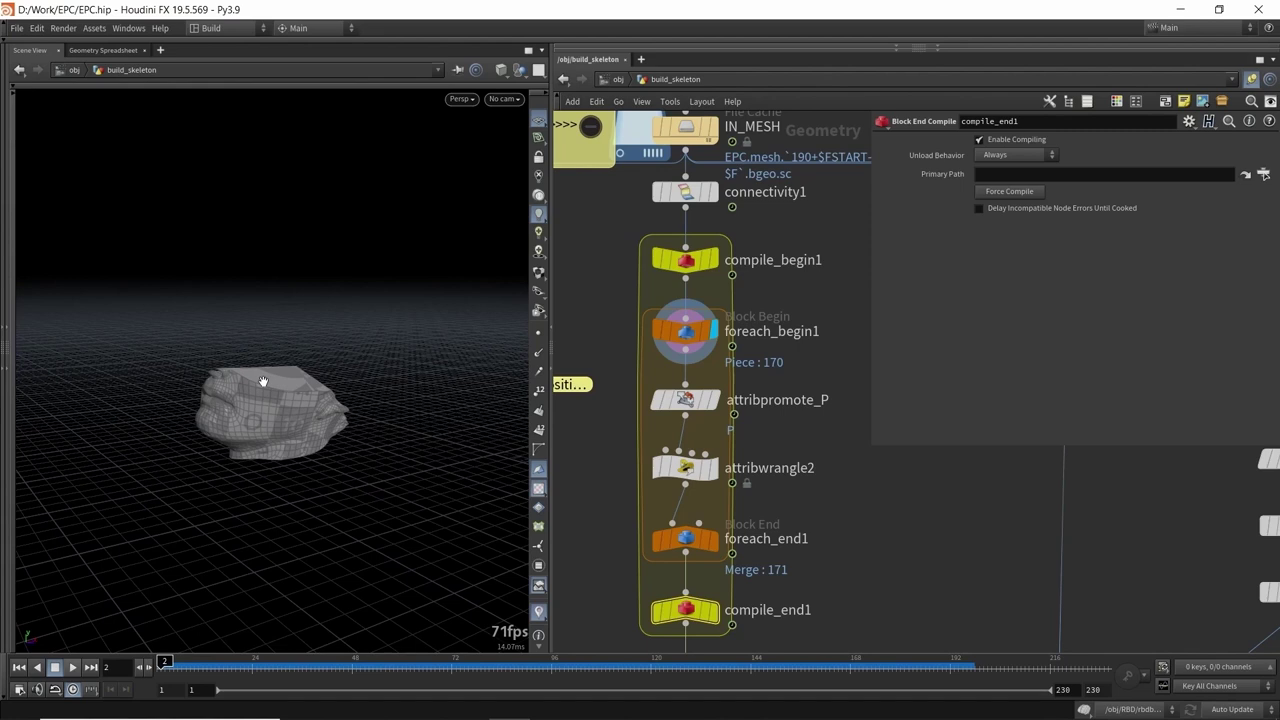
{"action": "left_click_drag", "start_coordinate": [286, 391], "coordinate": [293, 395]}
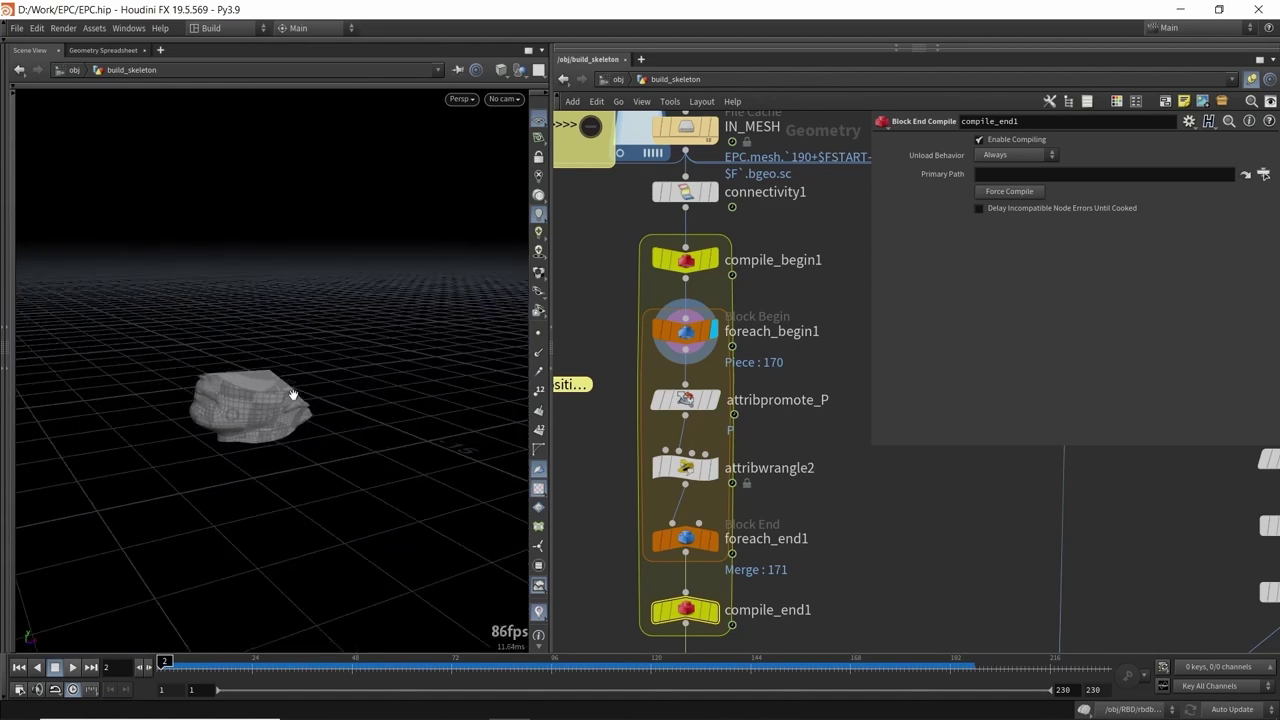
{"action": "key", "text": "Left"}
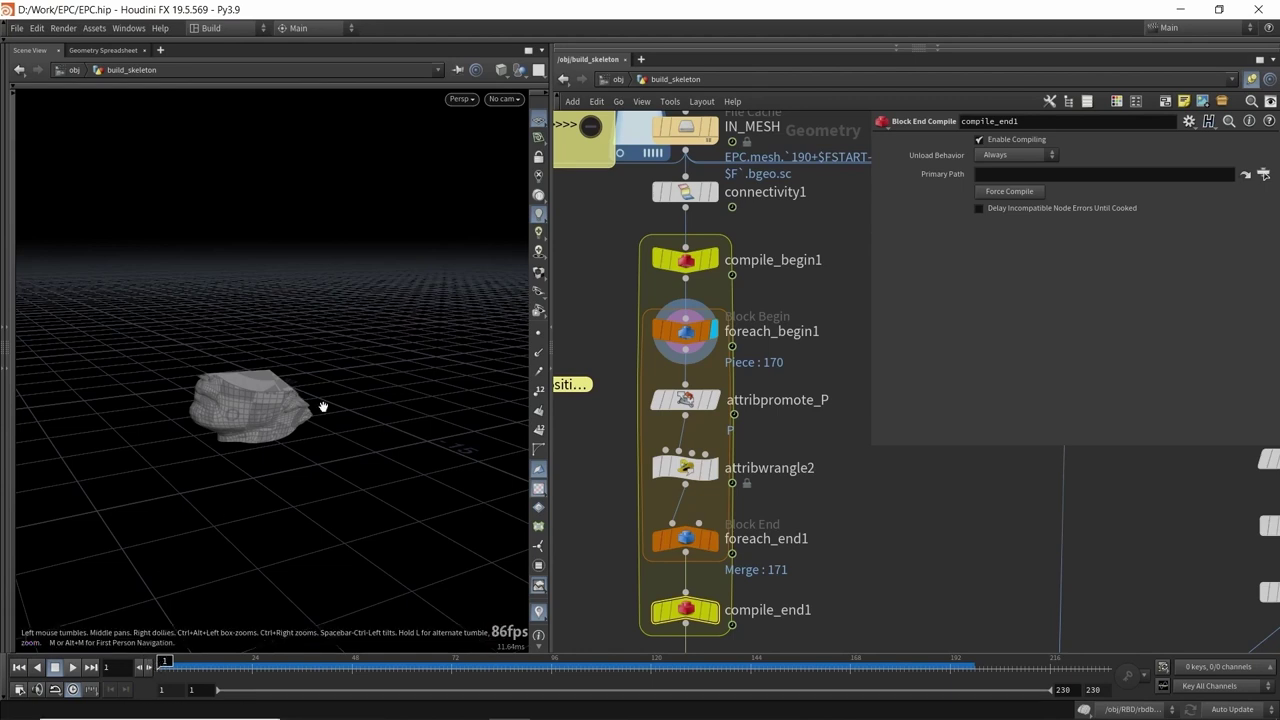
{"action": "left_click_drag", "start_coordinate": [234, 395], "coordinate": [279, 400]}
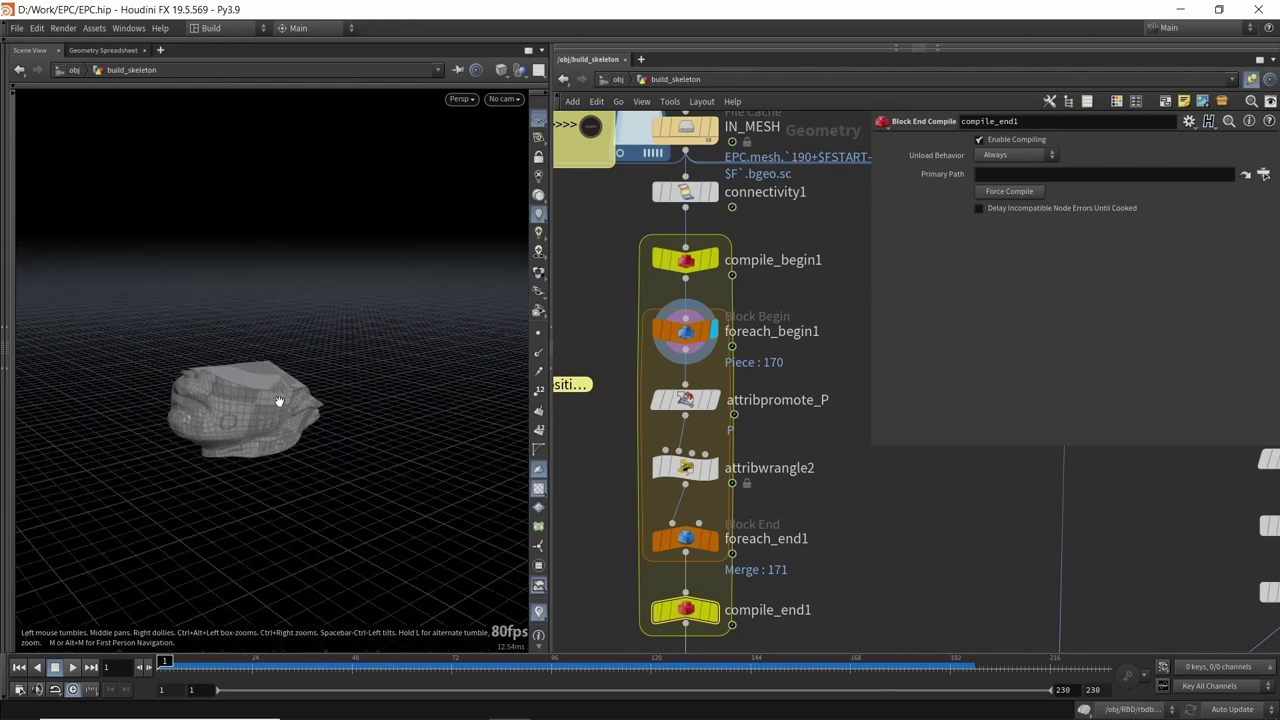
- Turn on point display and examine the points of the extracted piece up close
{"action": "left_click", "coordinate": [537, 334]}
{"action": "right_click_drag", "start_coordinate": [380, 369], "coordinate": [296, 409]}
{"action": "left_click_drag", "start_coordinate": [296, 410], "coordinate": [210, 392]}
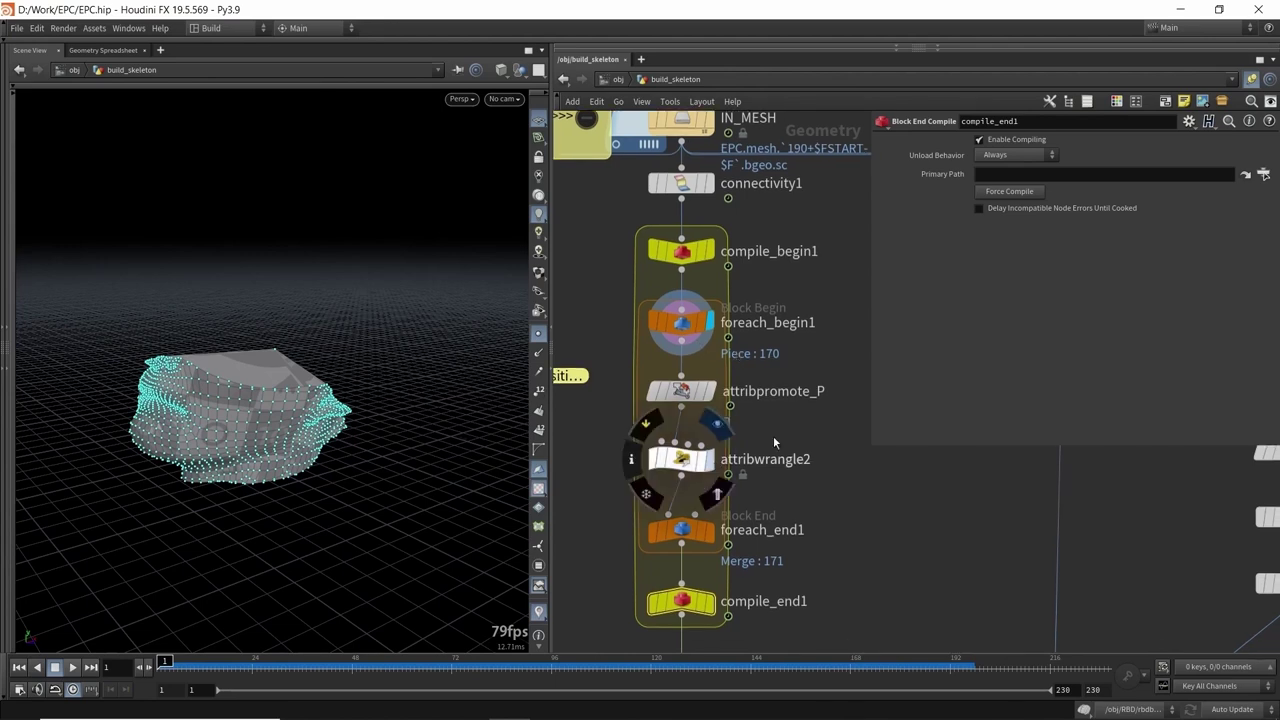
- Display attribwrangle2 with point numbers turned on and inspect its output point around the grid
{"action": "left_click", "coordinate": [705, 460]}
{"action": "left_click", "coordinate": [539, 391]}
{"action": "right_click_drag", "start_coordinate": [170, 405], "coordinate": [209, 337], "text": "alt"}
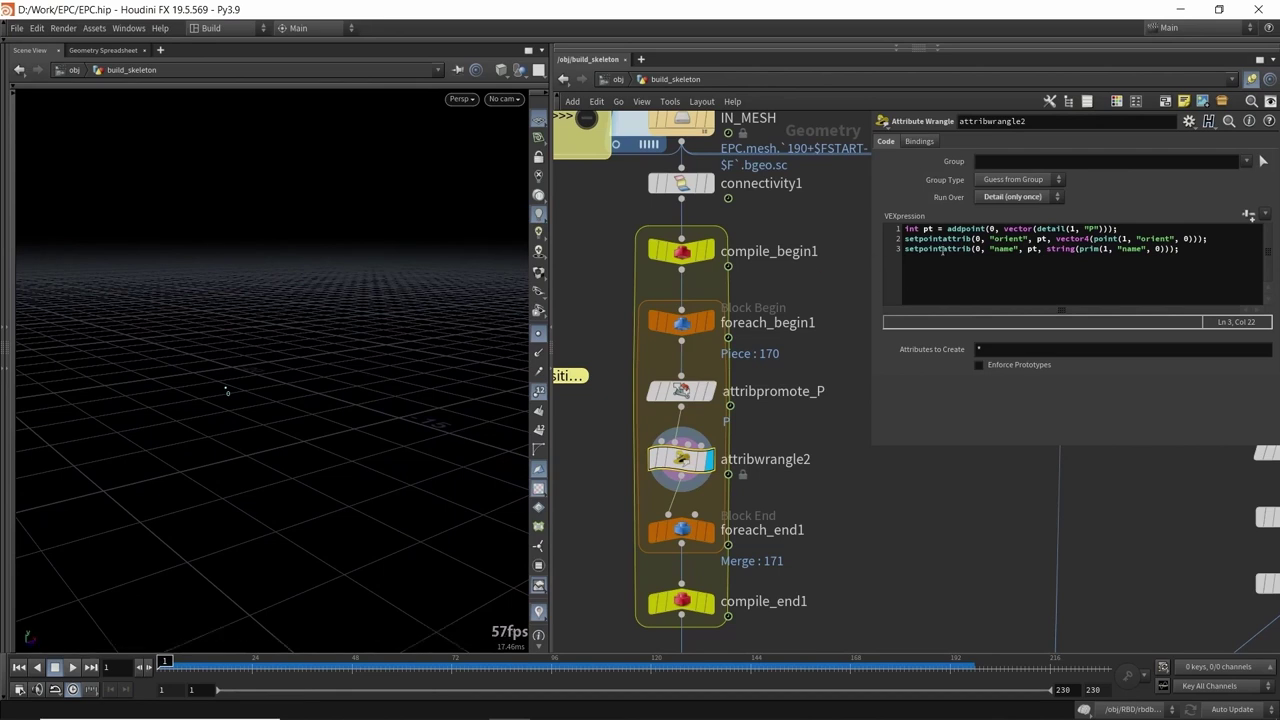
{"action": "left_click_drag", "start_coordinate": [314, 340], "coordinate": [313, 351]}
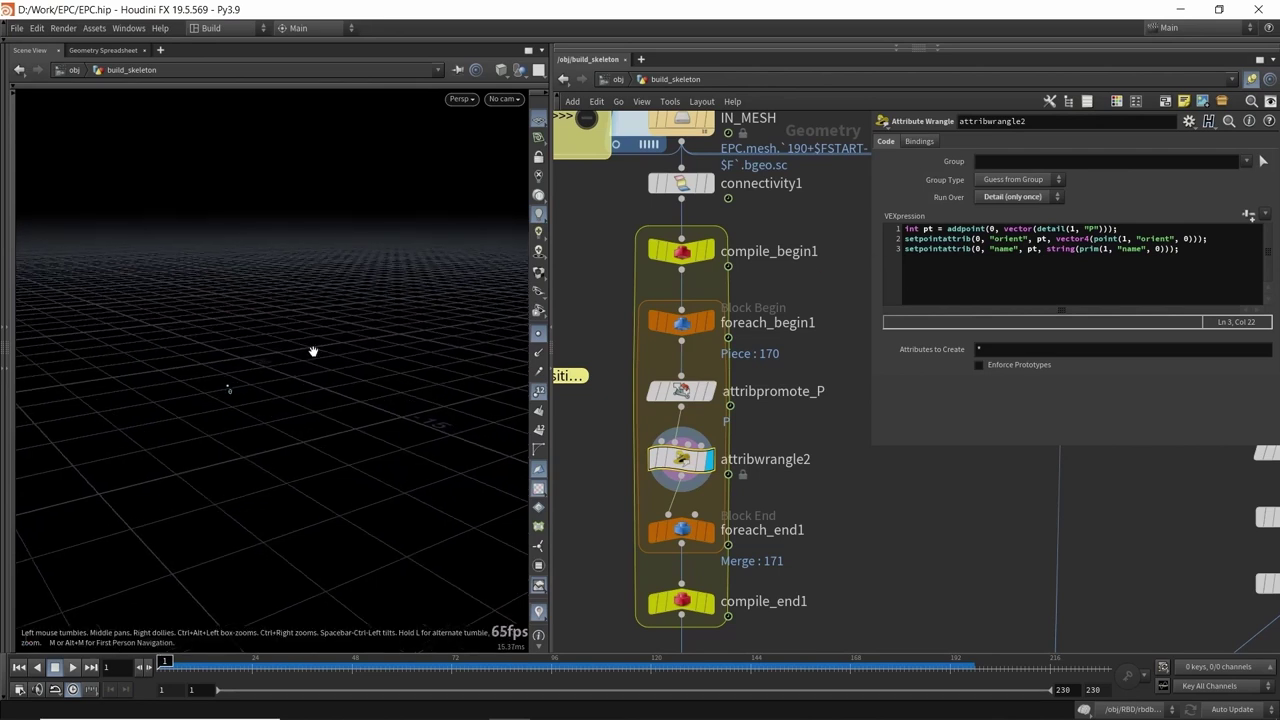
{"action": "left_click_drag", "start_coordinate": [309, 340], "coordinate": [343, 343]}
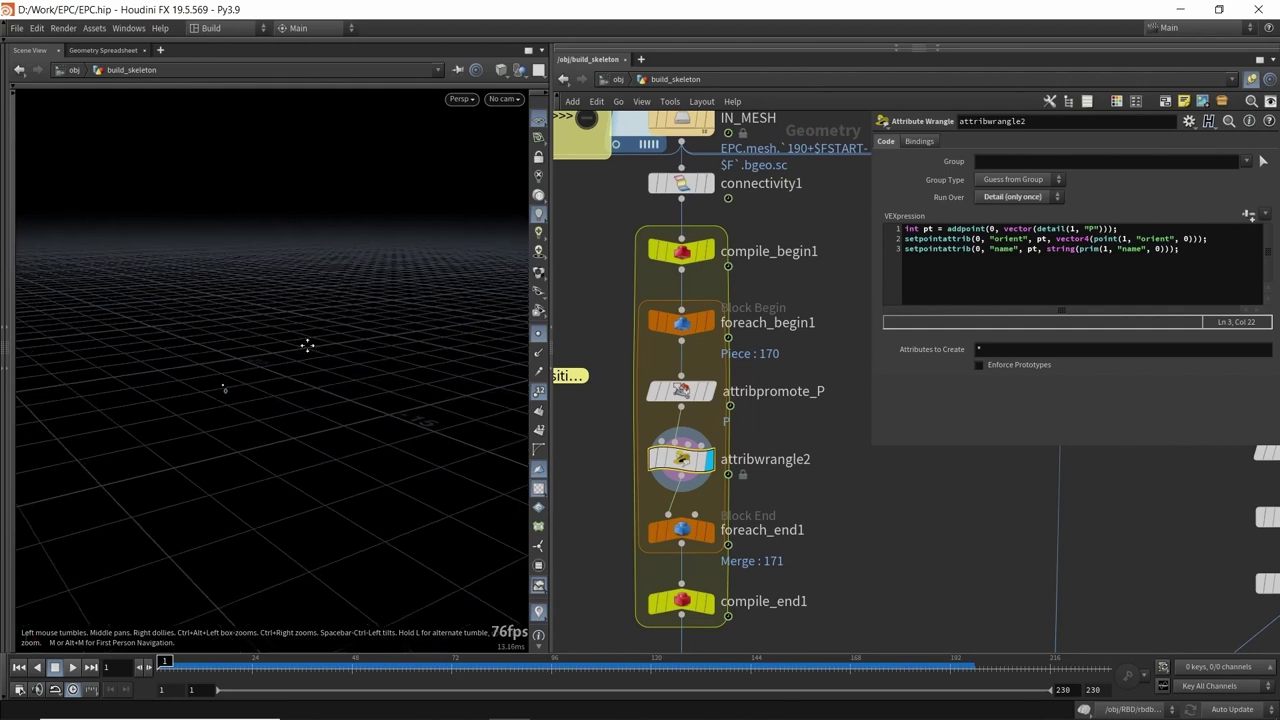
{"action": "middle_click_drag", "start_coordinate": [289, 346], "coordinate": [260, 338]}
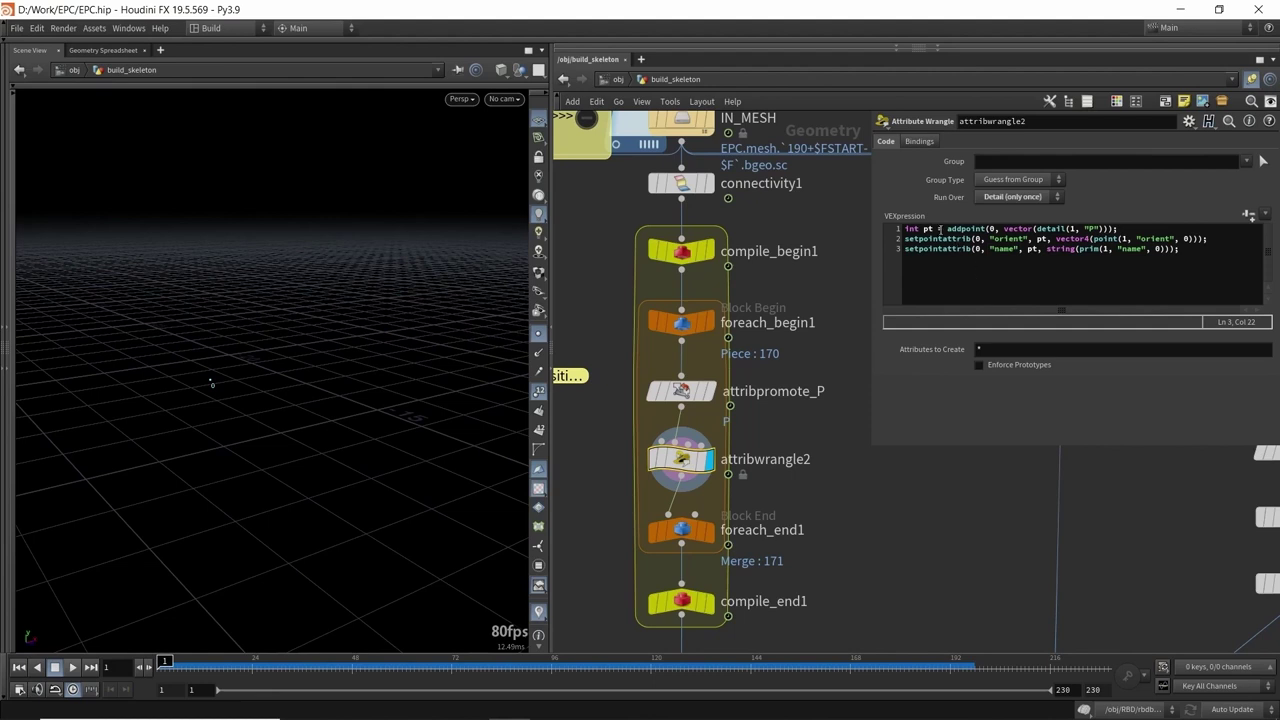
- Highlight the addpoint call and its vector(detail(1, "P")) argument in the attribwrangle2 code
{"action": "left_click_drag", "start_coordinate": [947, 229], "coordinate": [1112, 229]}
{"action": "left_click", "coordinate": [1004, 229]}
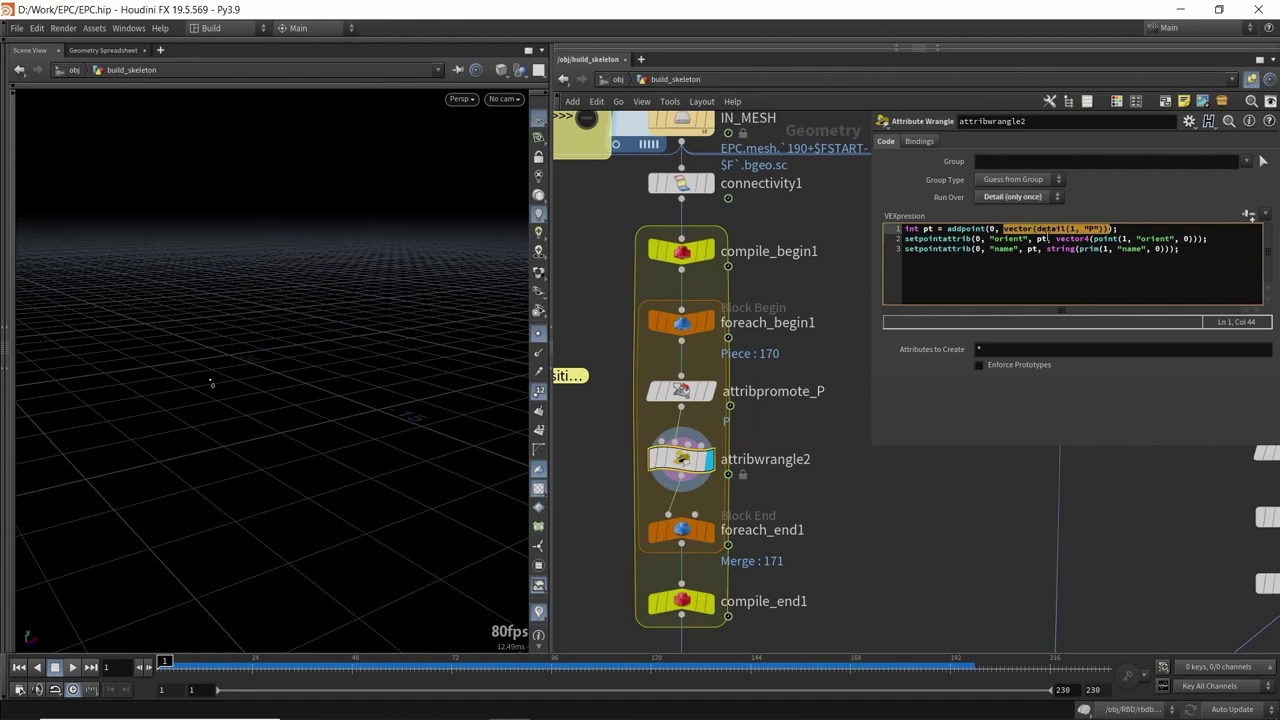
{"action": "left_click", "coordinate": [1073, 229]}
{"action": "mouse_move", "coordinate": [686, 394]}
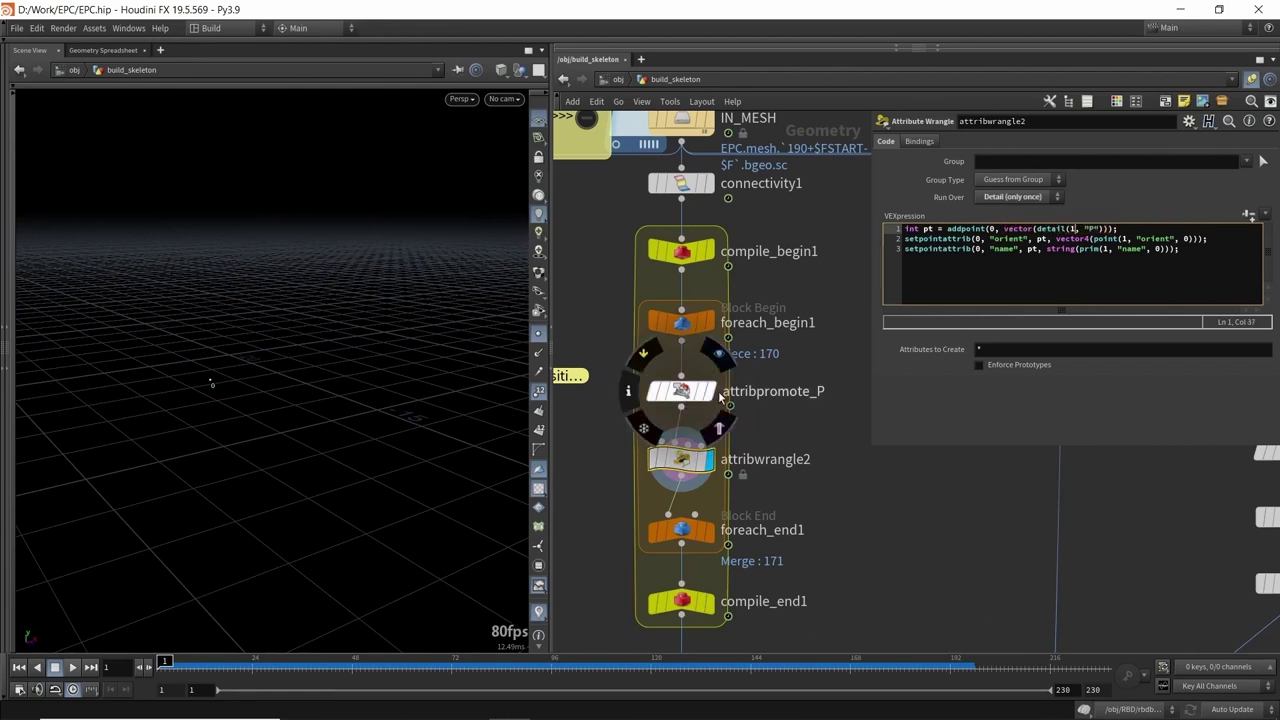
- Display attribpromote_P with points and point numbers hidden, and inspect the shaded piece
{"action": "left_click", "coordinate": [686, 394]}
{"action": "scroll", "coordinate": [286, 369], "scroll_direction": "up", "scroll_amount": 5}
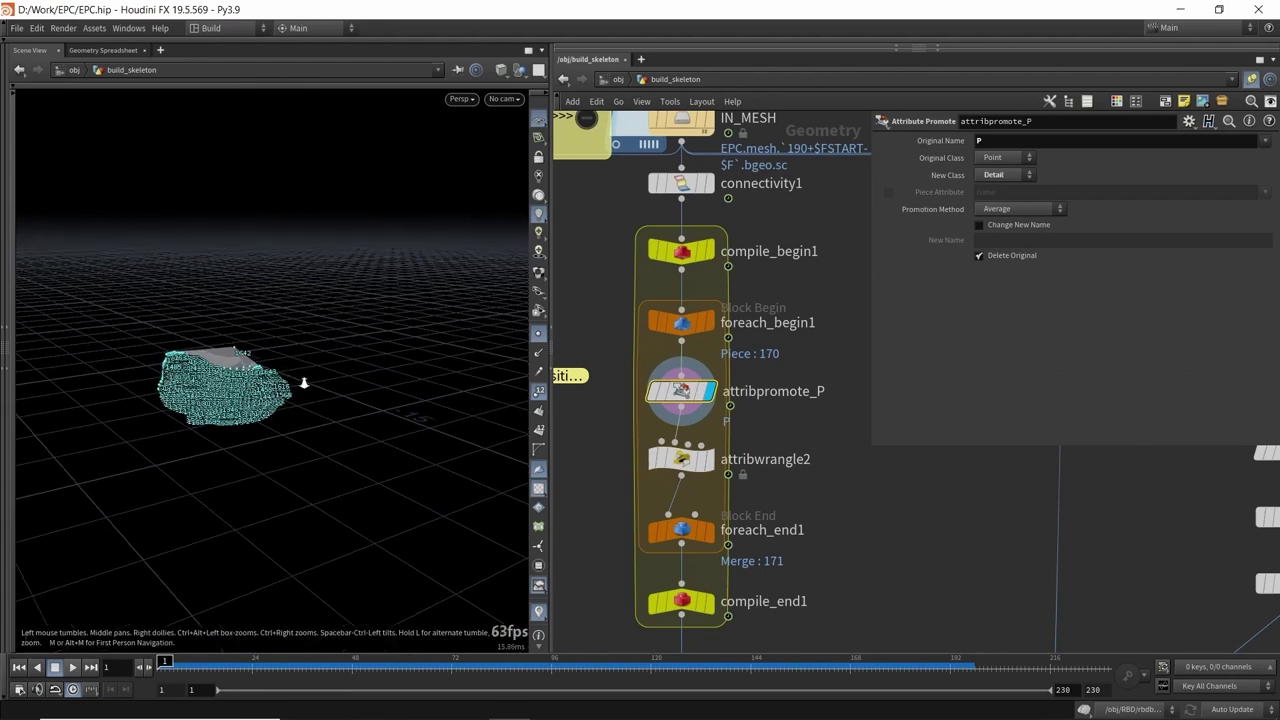
{"action": "left_click", "coordinate": [538, 333]}
{"action": "left_click", "coordinate": [539, 391]}
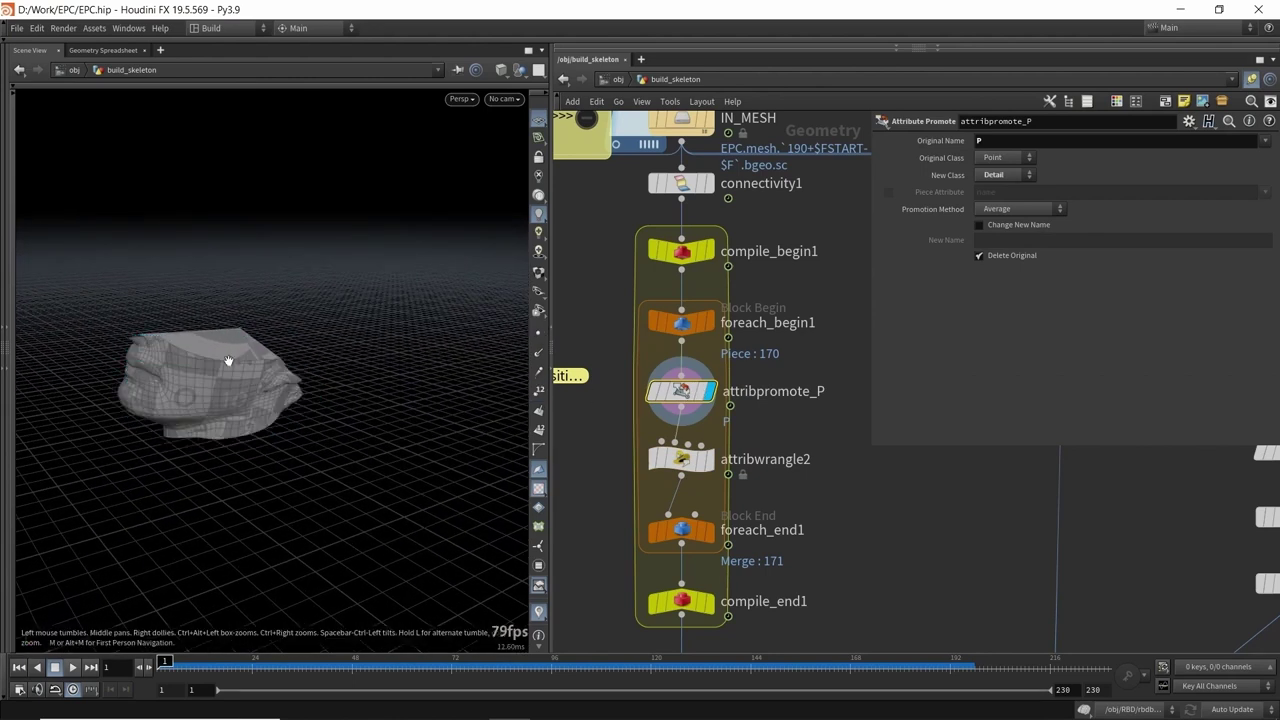
{"action": "middle_click_drag", "start_coordinate": [229, 363], "coordinate": [223, 394]}
{"action": "left_click_drag", "start_coordinate": [223, 394], "coordinate": [224, 388]}
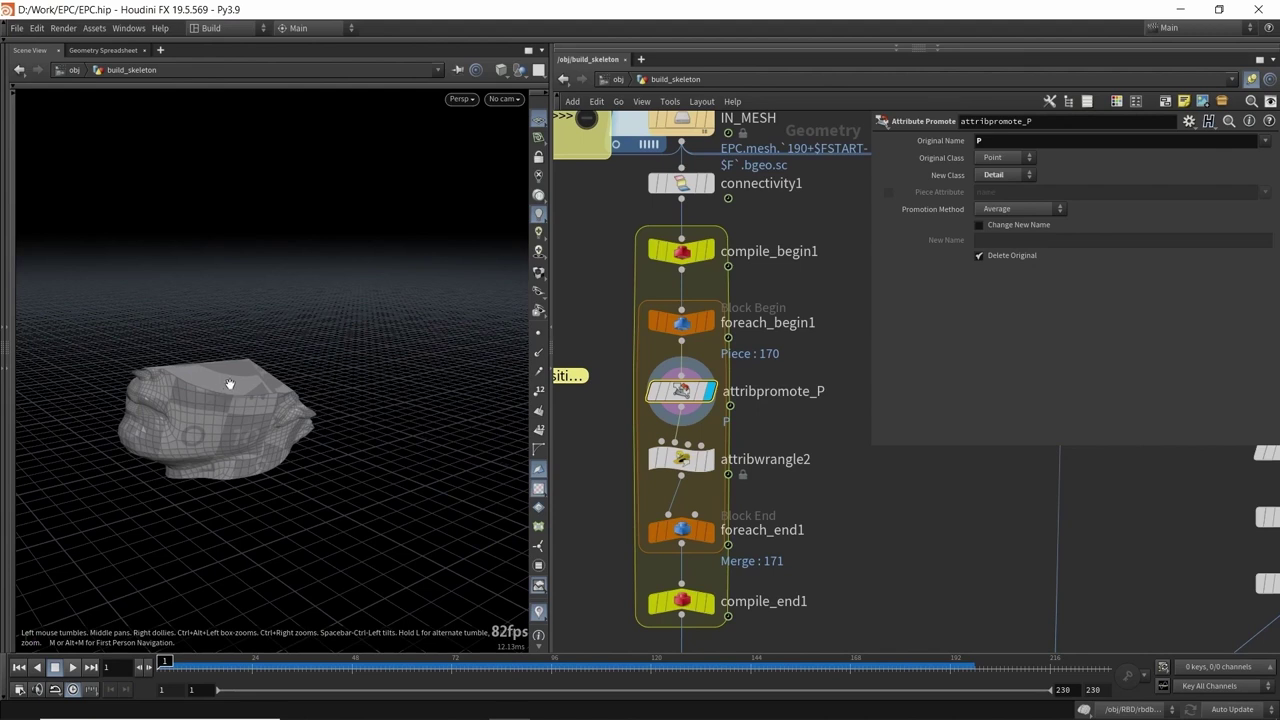
- Review the Original Name and Original Class settings of attribpromote_P and look at the piece again
{"action": "mouse_move", "coordinate": [676, 389]}
{"action": "left_click", "coordinate": [1005, 140]}
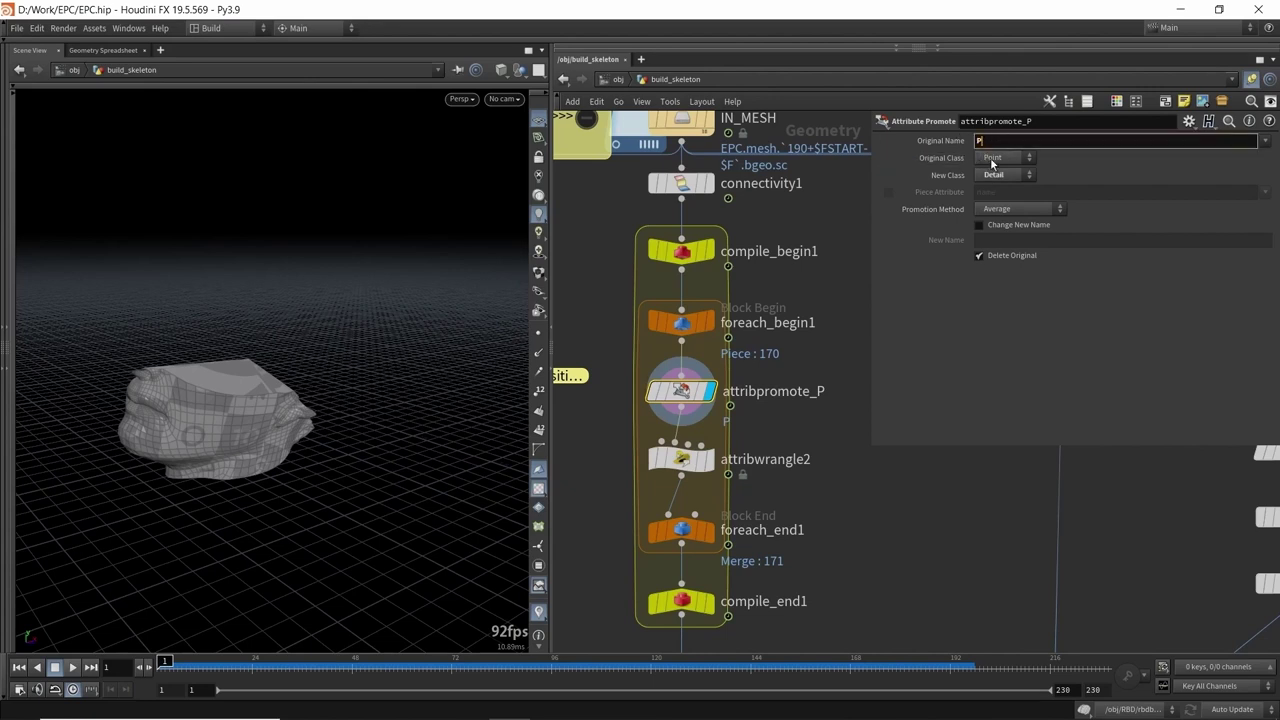
{"action": "left_click", "coordinate": [1002, 161]}
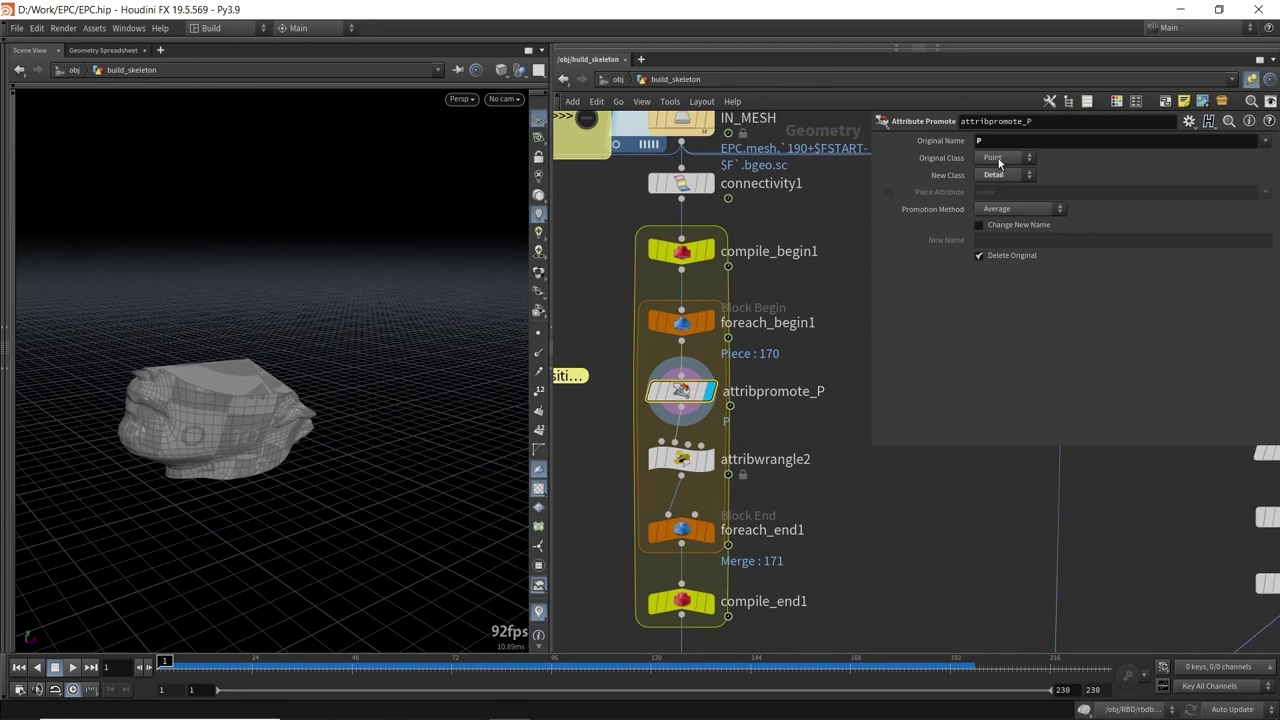
{"action": "left_click_drag", "start_coordinate": [281, 382], "coordinate": [163, 383]}
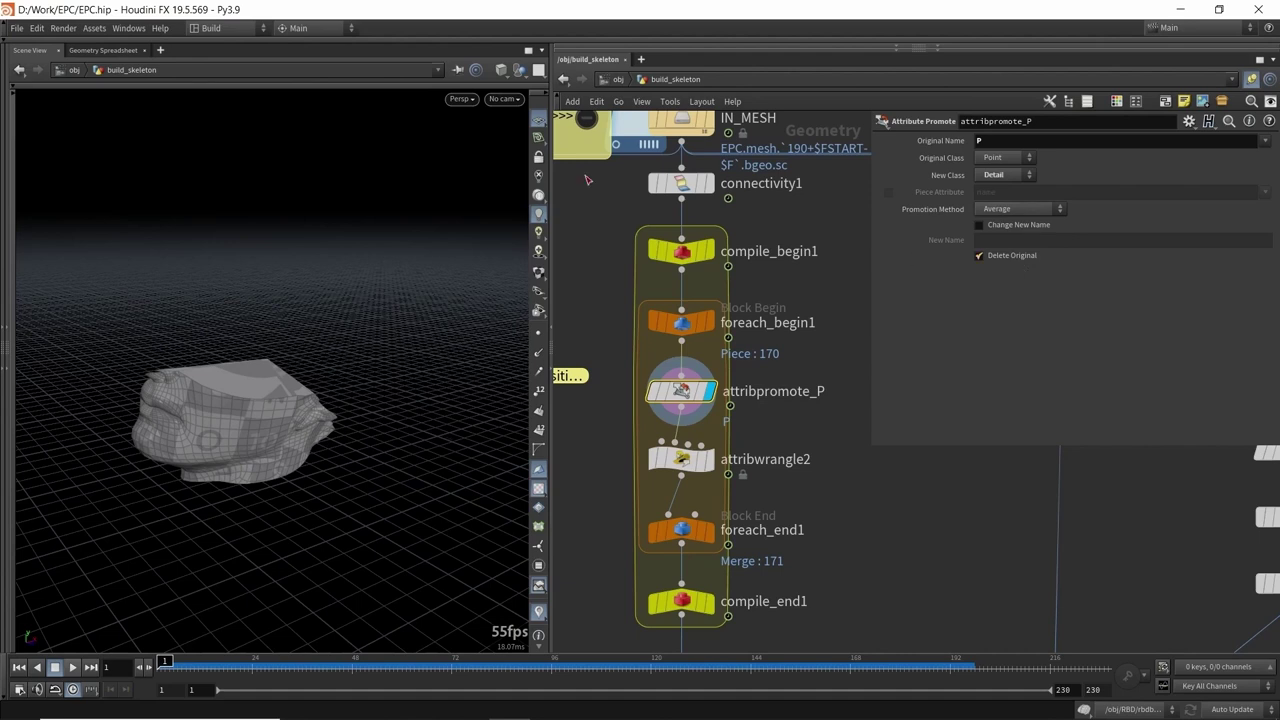
- Examine the detail P values of attribpromote_P in the geometry spreadsheet and return to the 3D view
{"action": "left_click", "coordinate": [128, 51]}
{"action": "left_click", "coordinate": [147, 93]}
{"action": "left_click_drag", "start_coordinate": [90, 121], "coordinate": [95, 147]}
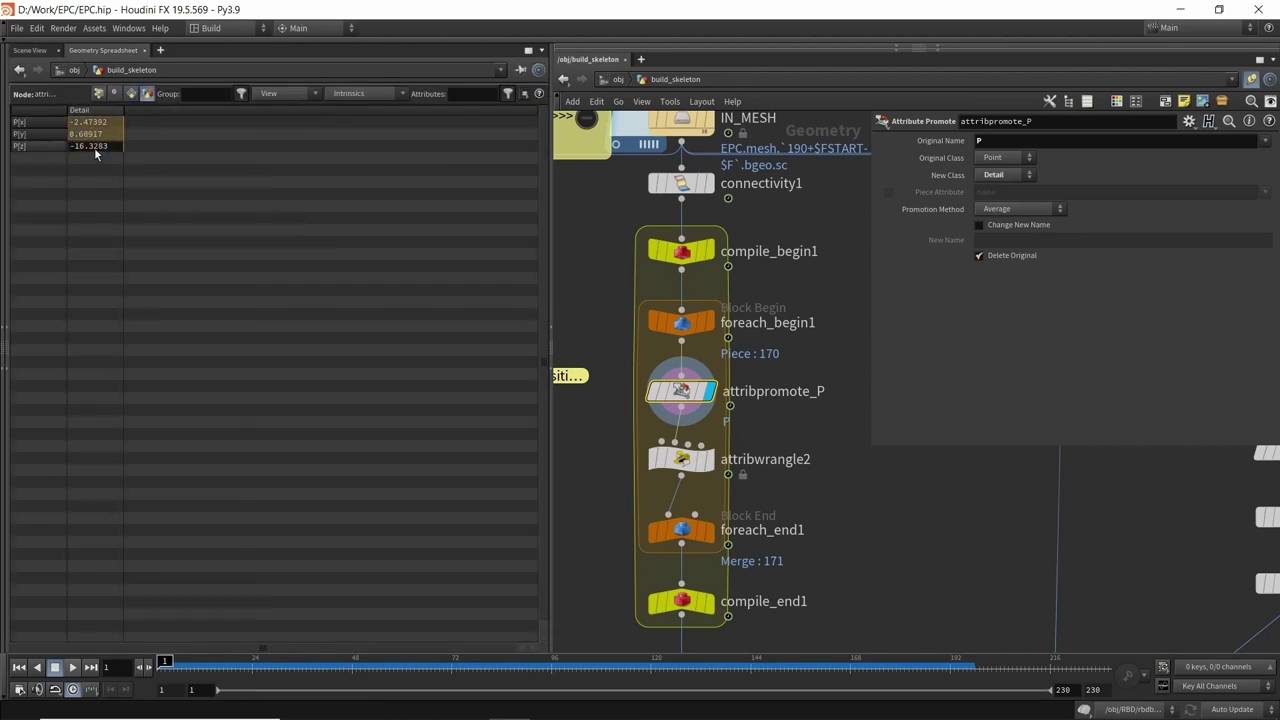
{"action": "left_click", "coordinate": [30, 50]}
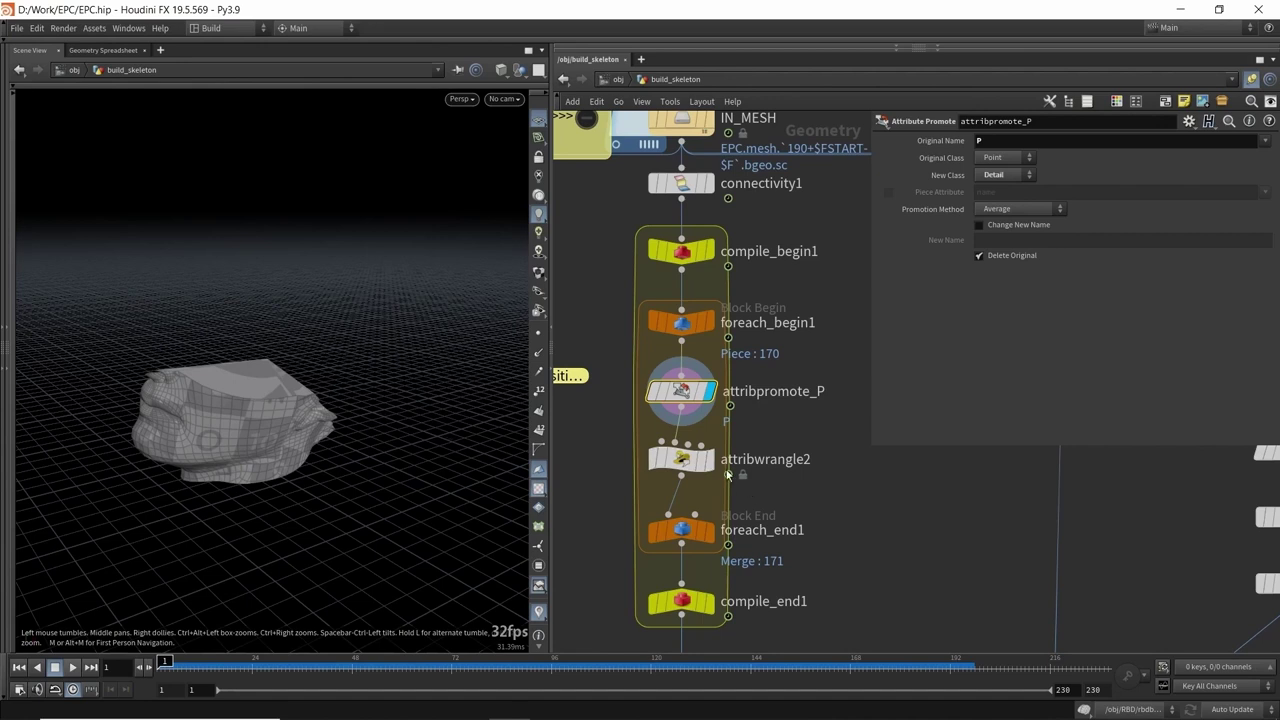
- Display attribwrangle2 again and turn point numbers back on in the viewport
{"action": "left_click", "coordinate": [684, 476]}
{"action": "left_click_drag", "start_coordinate": [684, 475], "coordinate": [680, 473]}
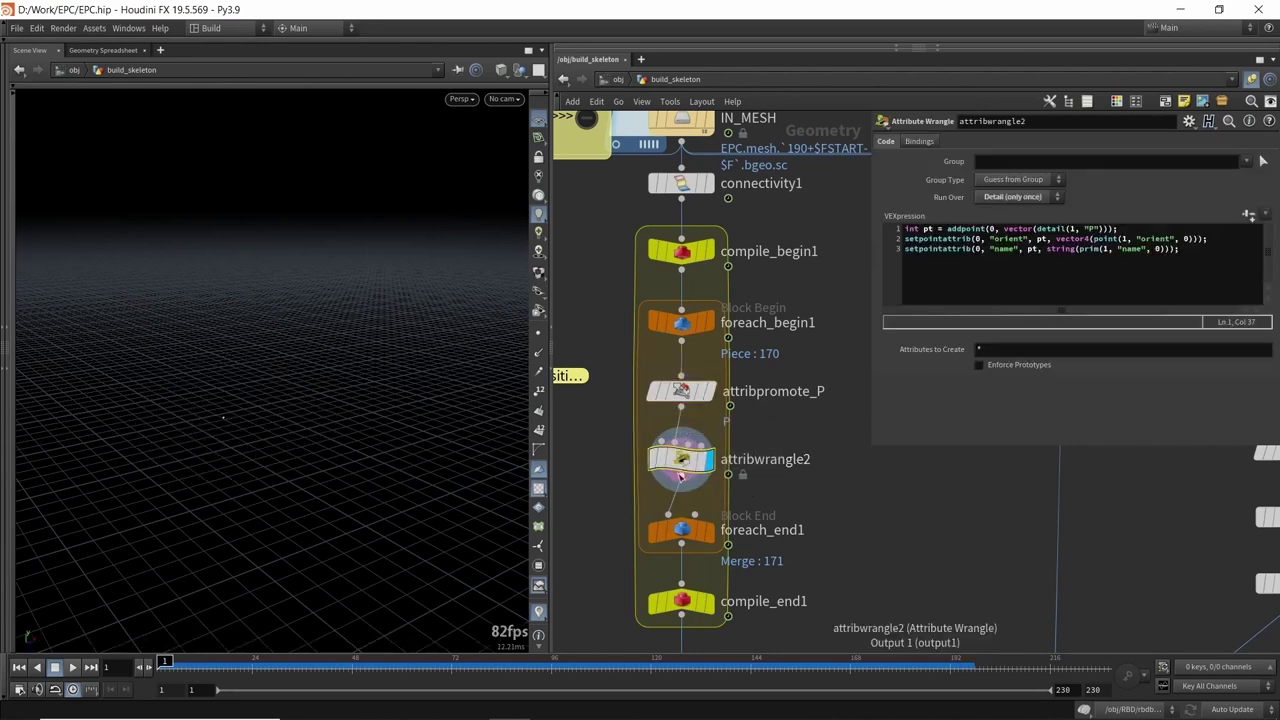
{"action": "left_click", "coordinate": [539, 391]}
{"action": "left_click_drag", "start_coordinate": [505, 392], "coordinate": [504, 424]}
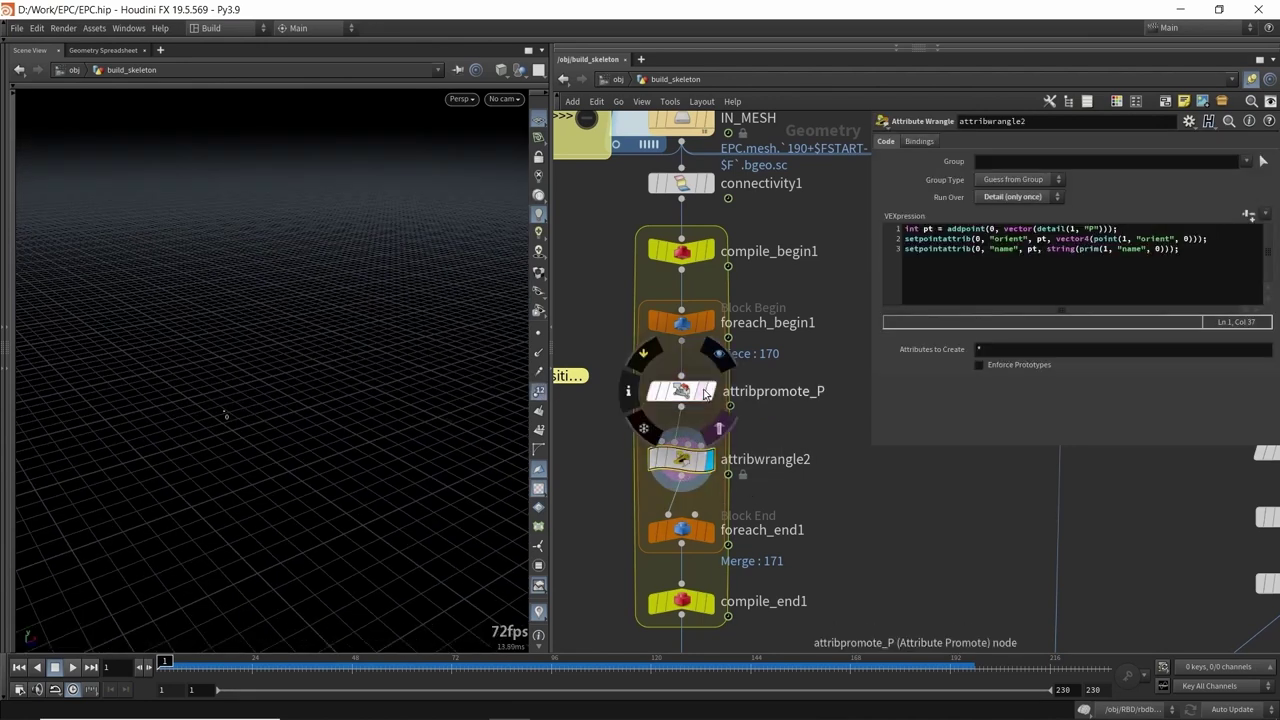
- Template attribpromote_P to compare the piece's wireframe with the wrangle's point, and remove the template
{"action": "left_click", "coordinate": [707, 392]}
{"action": "left_click_drag", "start_coordinate": [214, 402], "coordinate": [192, 382]}
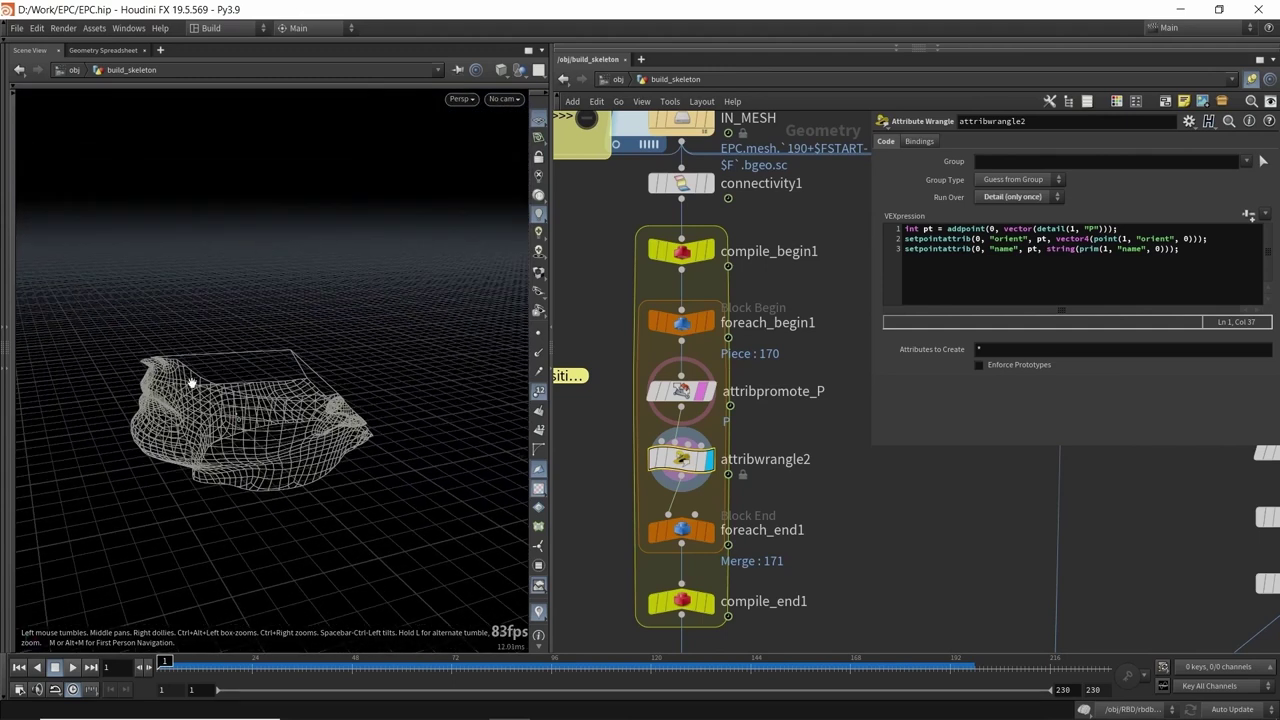
{"action": "left_click", "coordinate": [712, 395]}
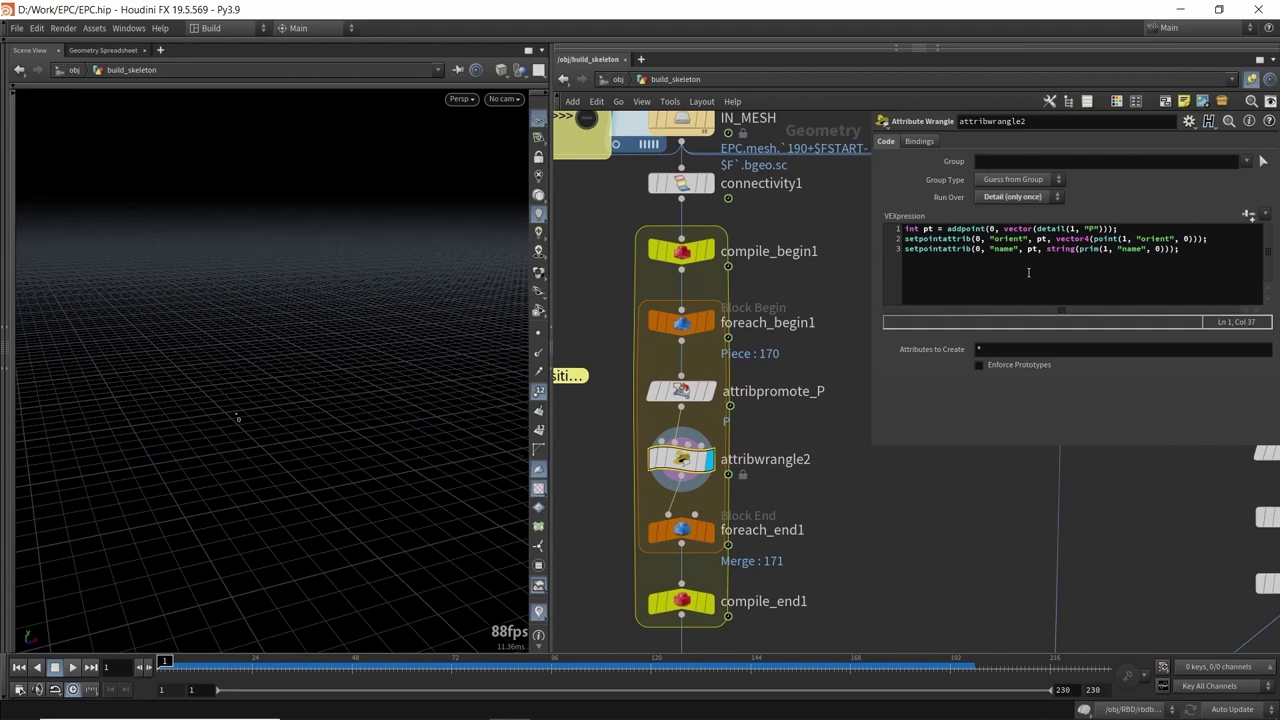
- Highlight "orient" in line 2 of the attribwrangle2 code, and display attribpromote_P with point numbers turned off
{"action": "double_click", "coordinate": [1008, 239]}
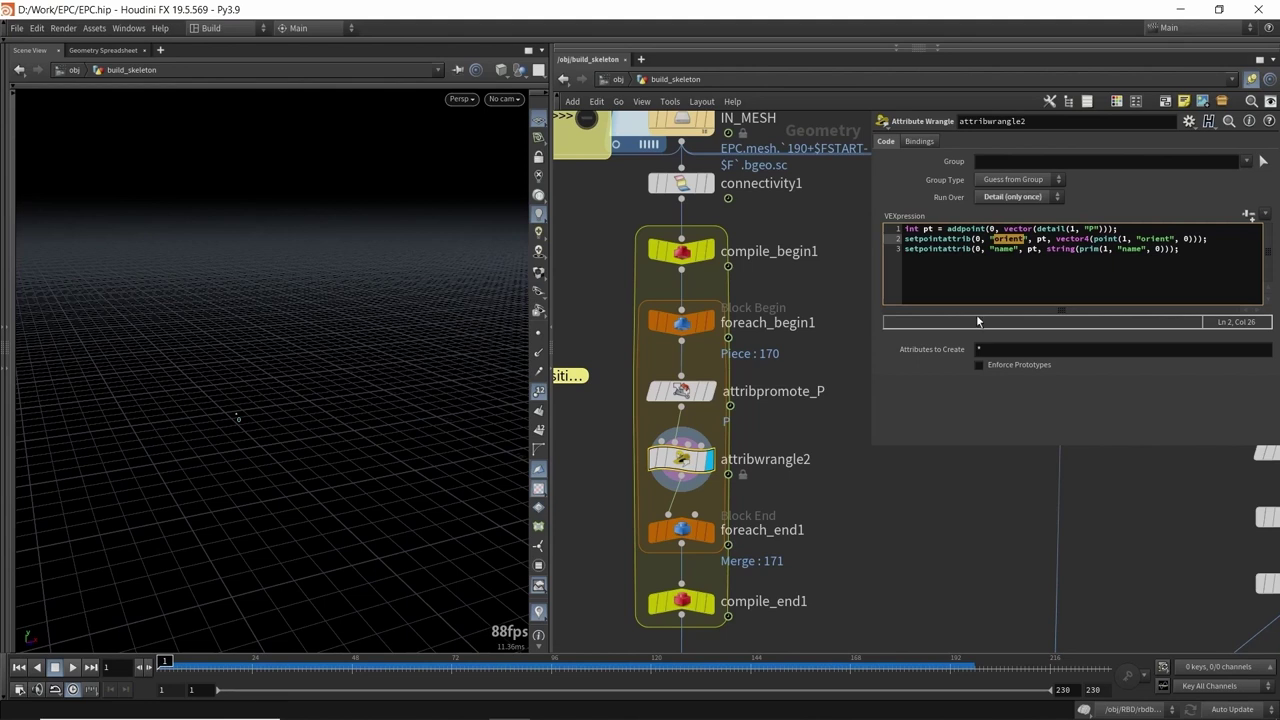
{"action": "left_click", "coordinate": [709, 391]}
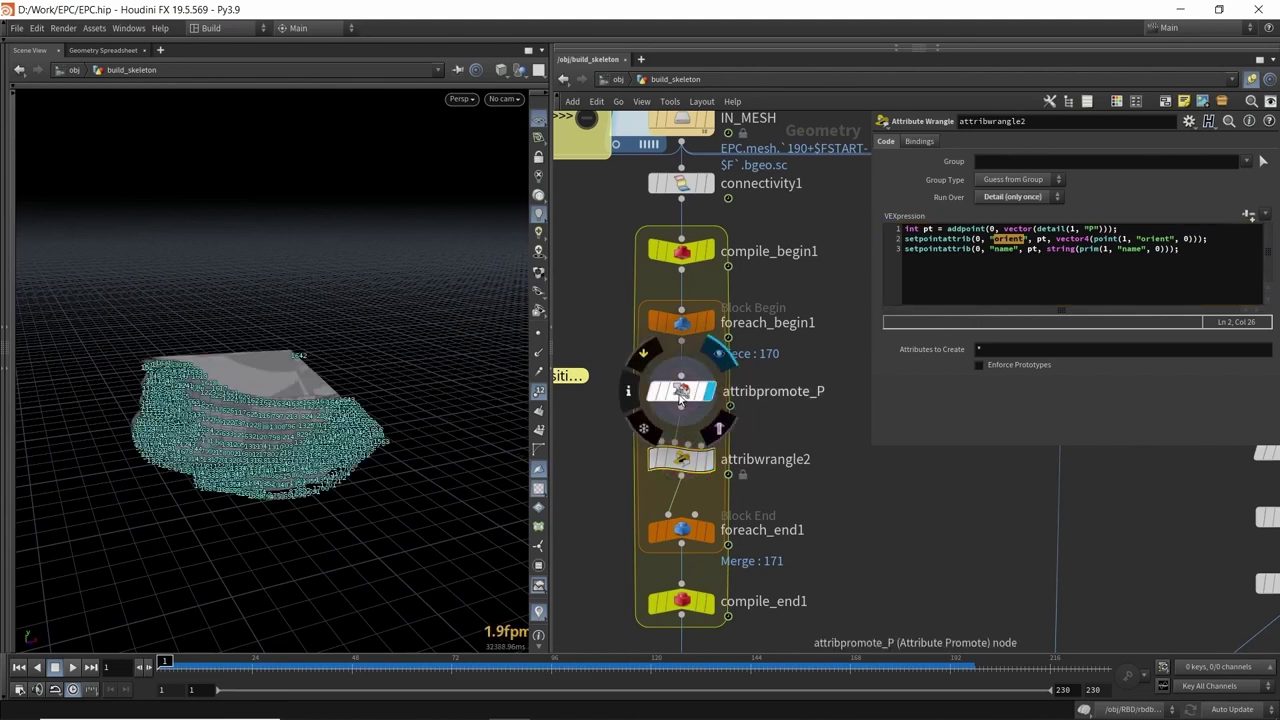
{"action": "left_click", "coordinate": [681, 398]}
{"action": "left_click", "coordinate": [539, 391]}
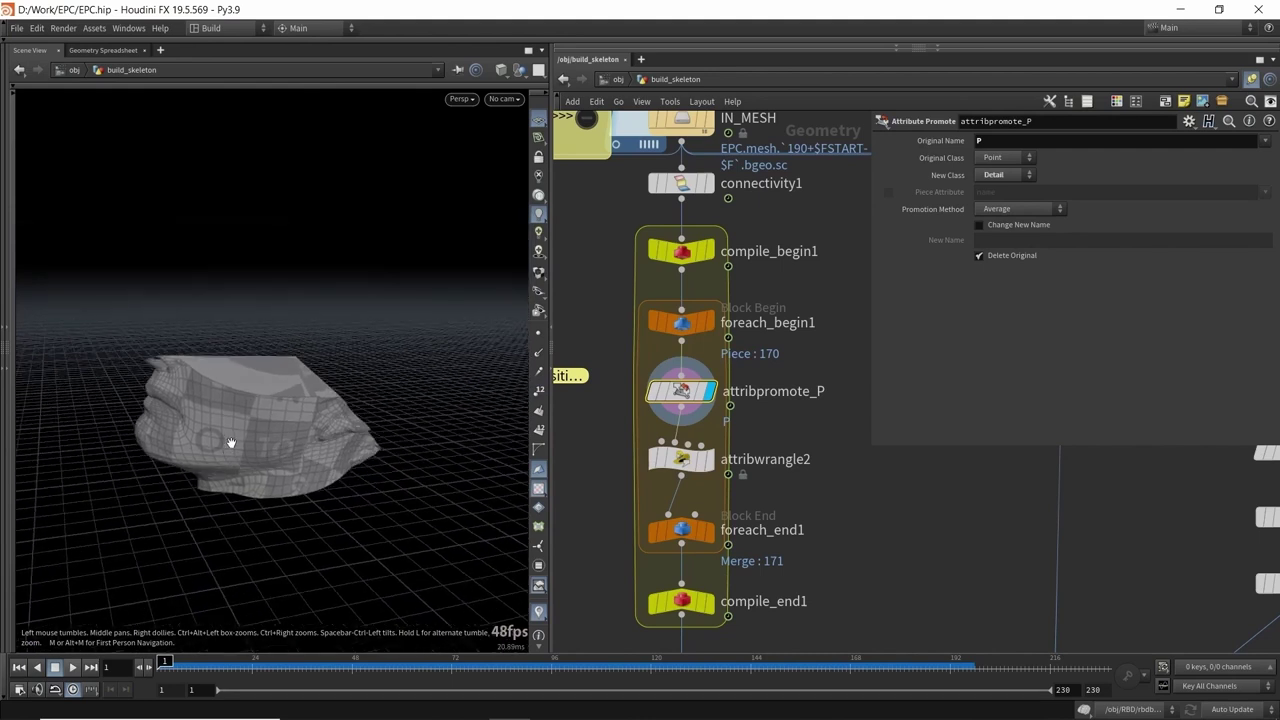
- Scrub the timeline to frame 127 to watch the attribpromote_P piece move
{"action": "left_click", "coordinate": [178, 664]}
{"action": "left_click_drag", "start_coordinate": [178, 664], "coordinate": [655, 664]}
{"action": "middle_click_drag", "start_coordinate": [388, 390], "coordinate": [303, 363]}
{"action": "left_click", "coordinate": [681, 664]}
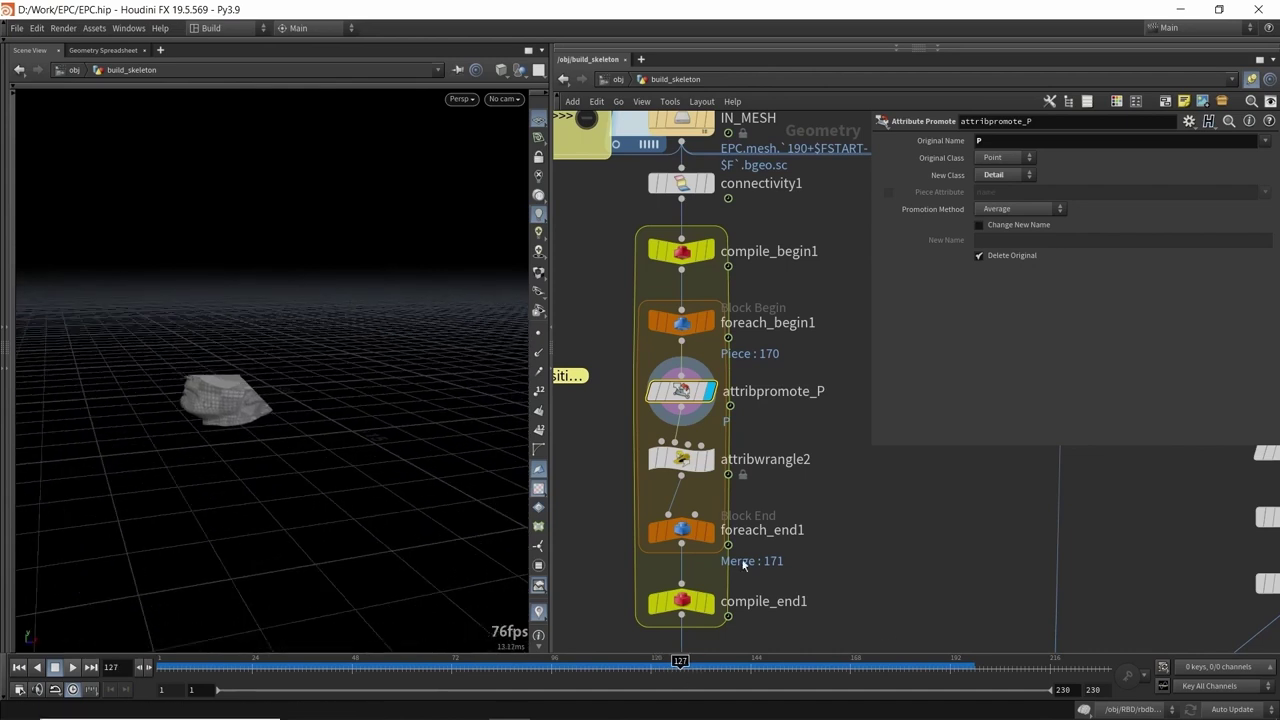
- View the merged points of foreach_end1, and display connectivity1 at frame 13 to see the full mesh
{"action": "left_click", "coordinate": [709, 531]}
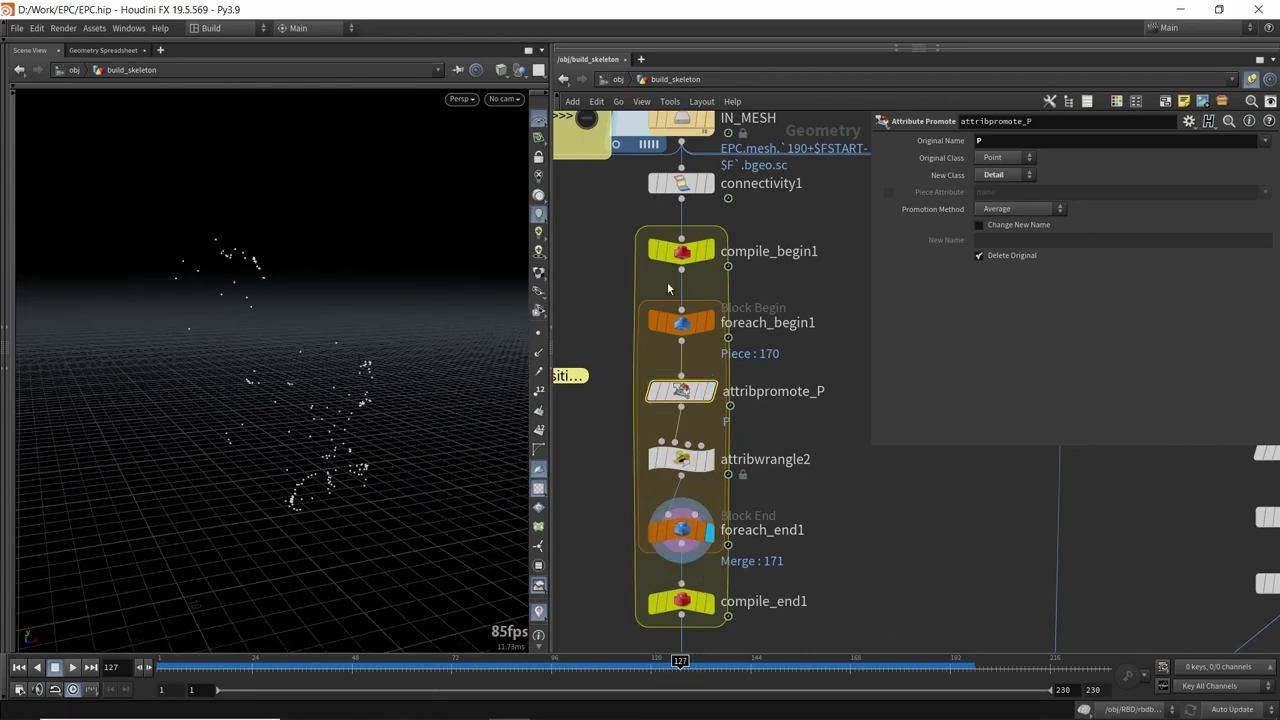
{"action": "left_click", "coordinate": [708, 183]}
{"action": "left_click_drag", "start_coordinate": [165, 663], "coordinate": [206, 663]}
{"action": "left_click_drag", "start_coordinate": [130, 430], "coordinate": [194, 451]}
{"action": "right_click_drag", "start_coordinate": [145, 496], "coordinate": [174, 481]}
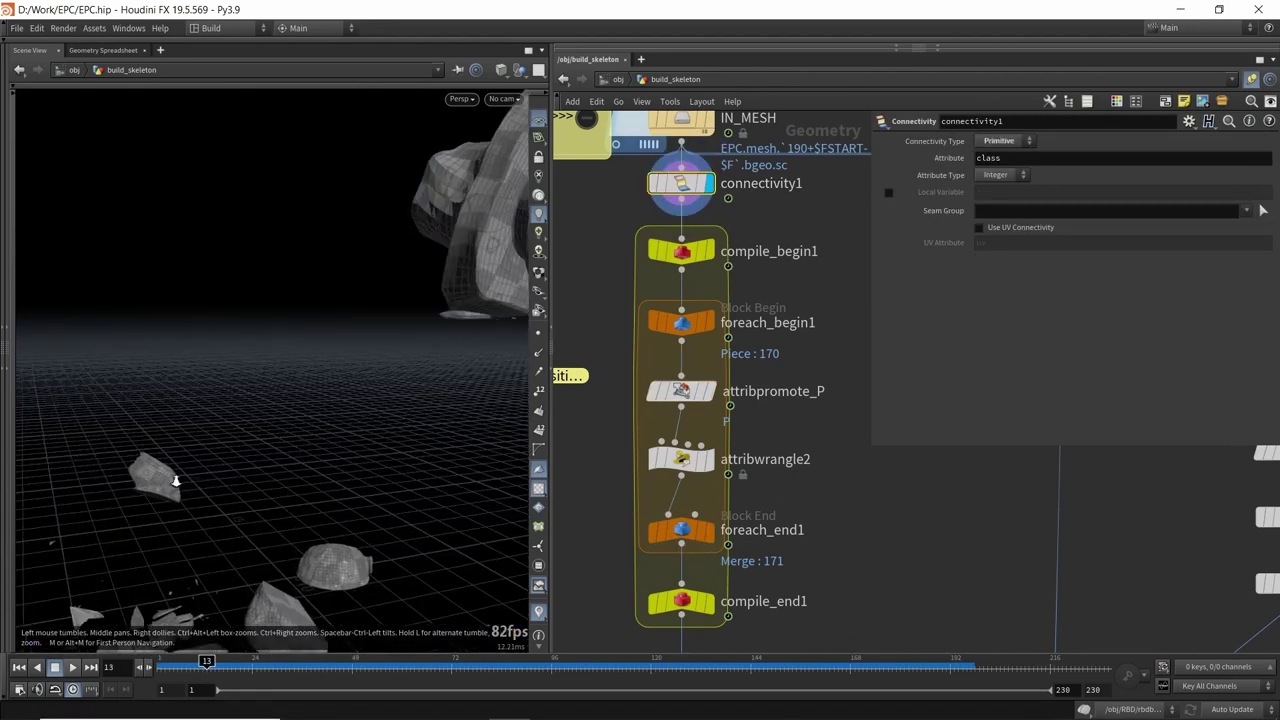
- Scrub to frame 70 while viewing the large fragment of the connectivity1 mesh up close
{"action": "middle_click_drag", "start_coordinate": [174, 481], "coordinate": [287, 400]}
{"action": "right_click_drag", "start_coordinate": [287, 400], "coordinate": [331, 375]}
{"action": "left_click_drag", "start_coordinate": [250, 661], "coordinate": [451, 632]}
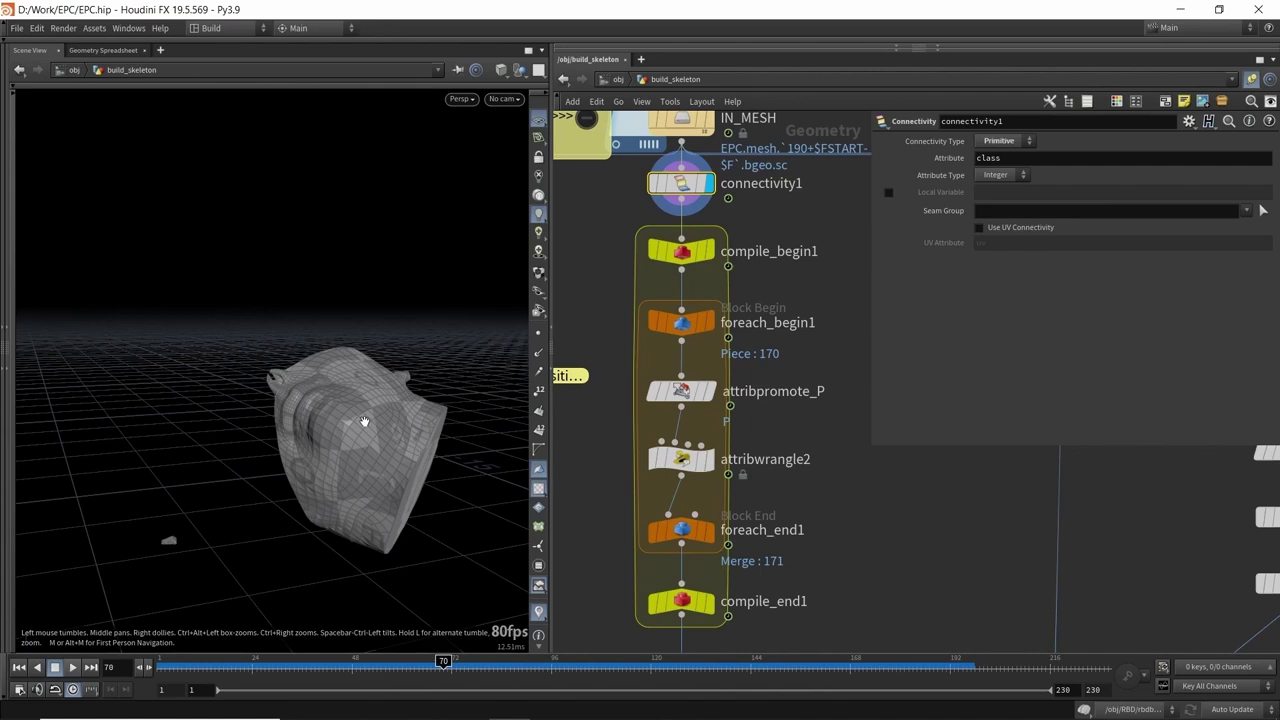
- Show the mesh points on the large fragment for a close look, and hide them again
{"action": "left_click_drag", "start_coordinate": [366, 423], "coordinate": [396, 380]}
{"action": "left_click", "coordinate": [538, 333]}
{"action": "scroll", "coordinate": [344, 405], "scroll_direction": "up", "scroll_amount": 3}
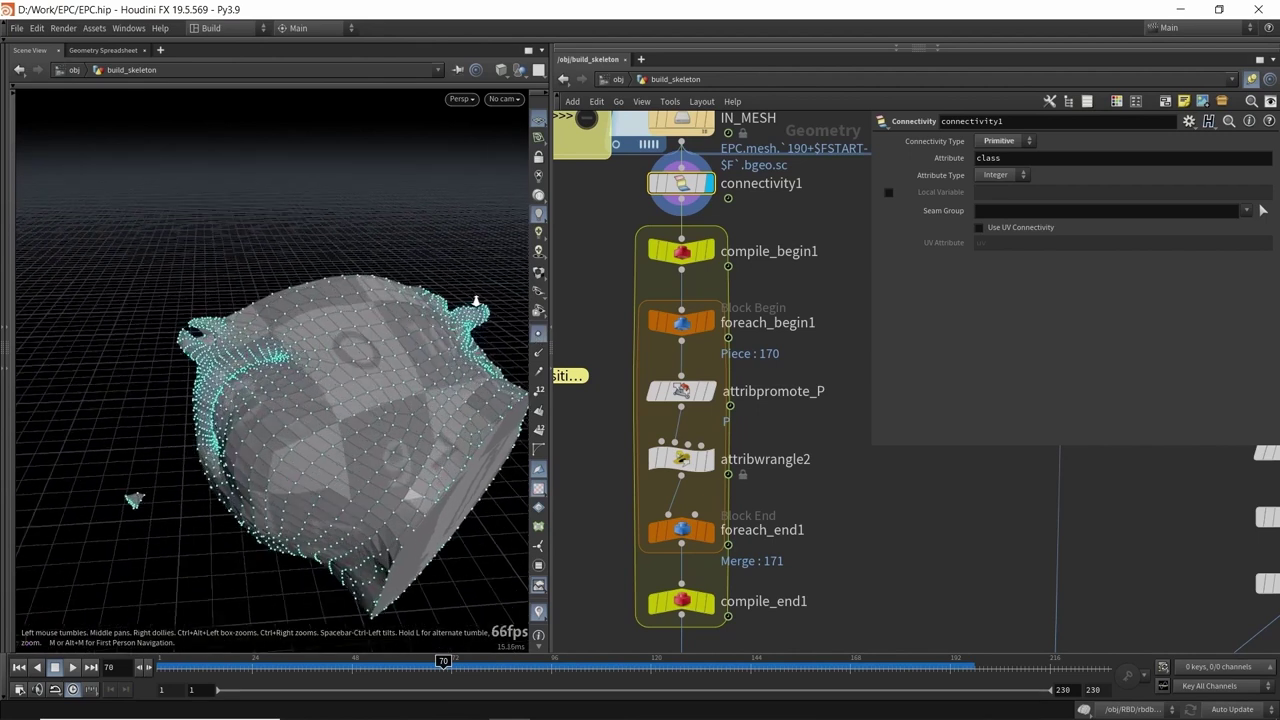
{"action": "left_click_drag", "start_coordinate": [397, 360], "coordinate": [424, 349]}
{"action": "left_click", "coordinate": [538, 333]}
- Scrub back to frame 52 to examine how the large fragment rotates
{"action": "left_click_drag", "start_coordinate": [274, 357], "coordinate": [354, 529]}
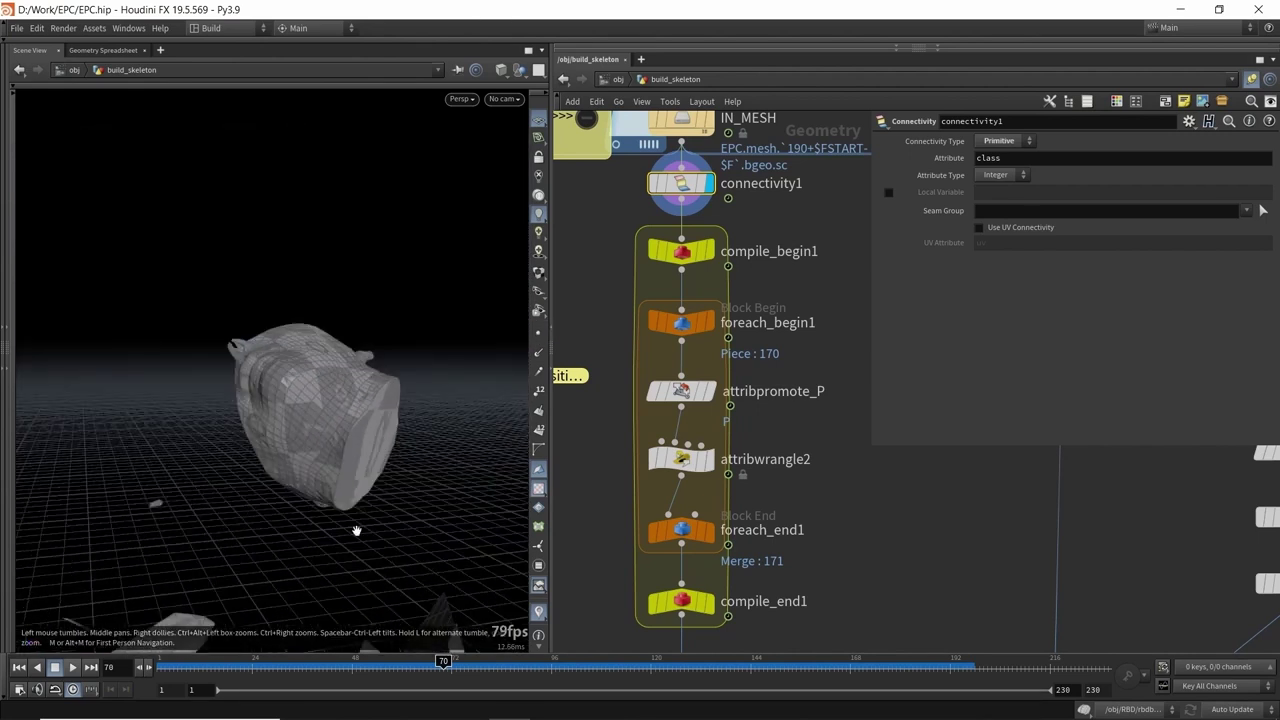
{"action": "left_click_drag", "start_coordinate": [441, 665], "coordinate": [427, 665]}
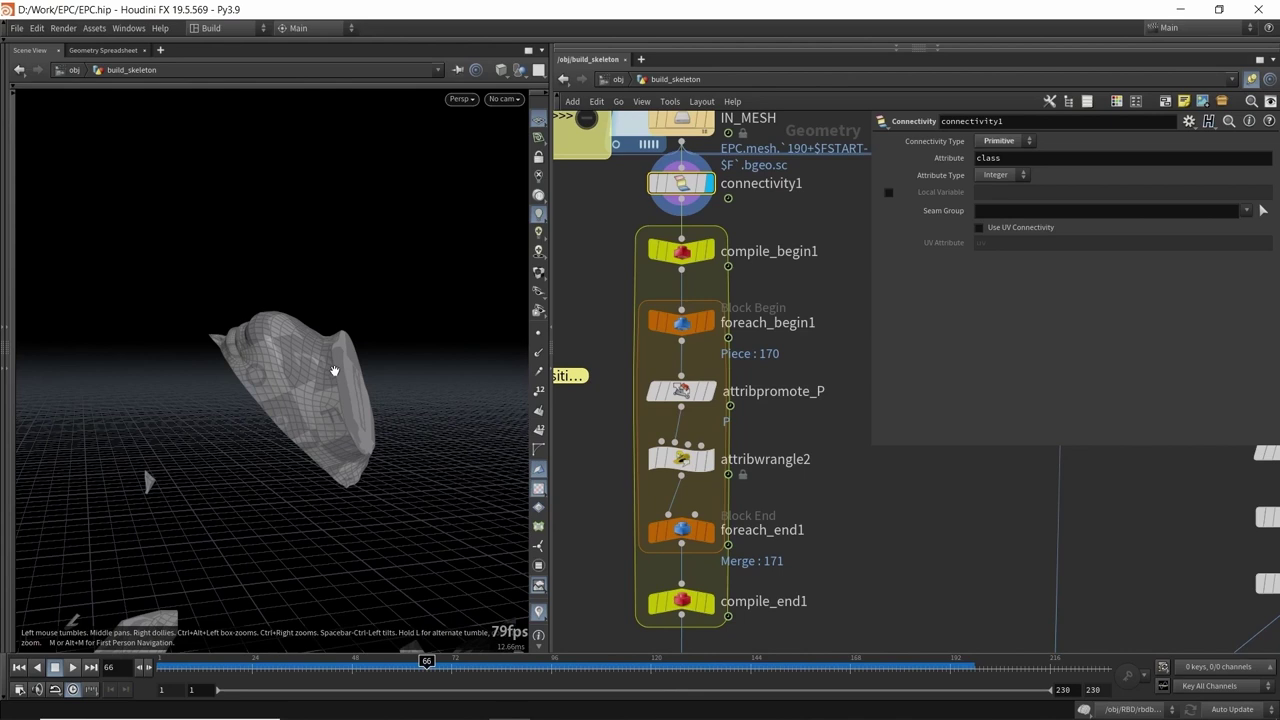
{"action": "left_click_drag", "start_coordinate": [427, 664], "coordinate": [369, 665]}
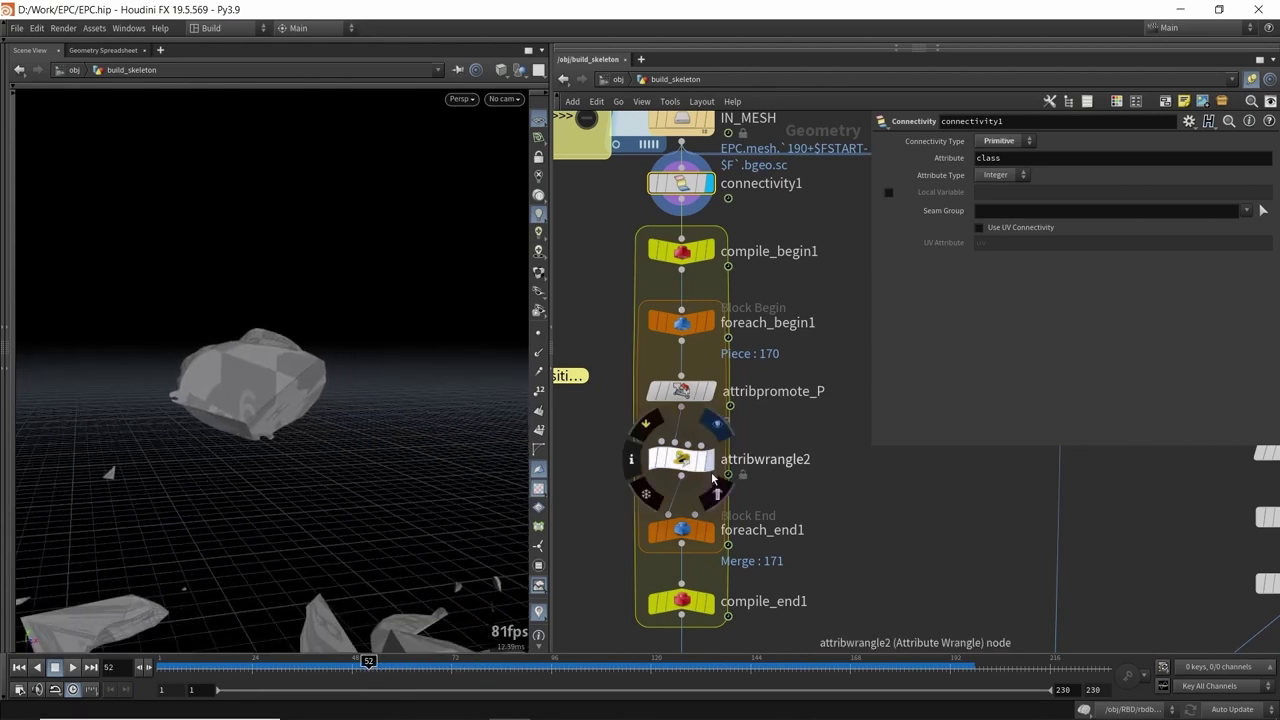
- Display attribwrangle2 and highlight the vector4(point(1, "orient", 0)) expression in its code
{"action": "left_click", "coordinate": [712, 478]}
{"action": "left_click", "coordinate": [1077, 241]}
{"action": "left_click_drag", "start_coordinate": [1054, 240], "coordinate": [1200, 240]}
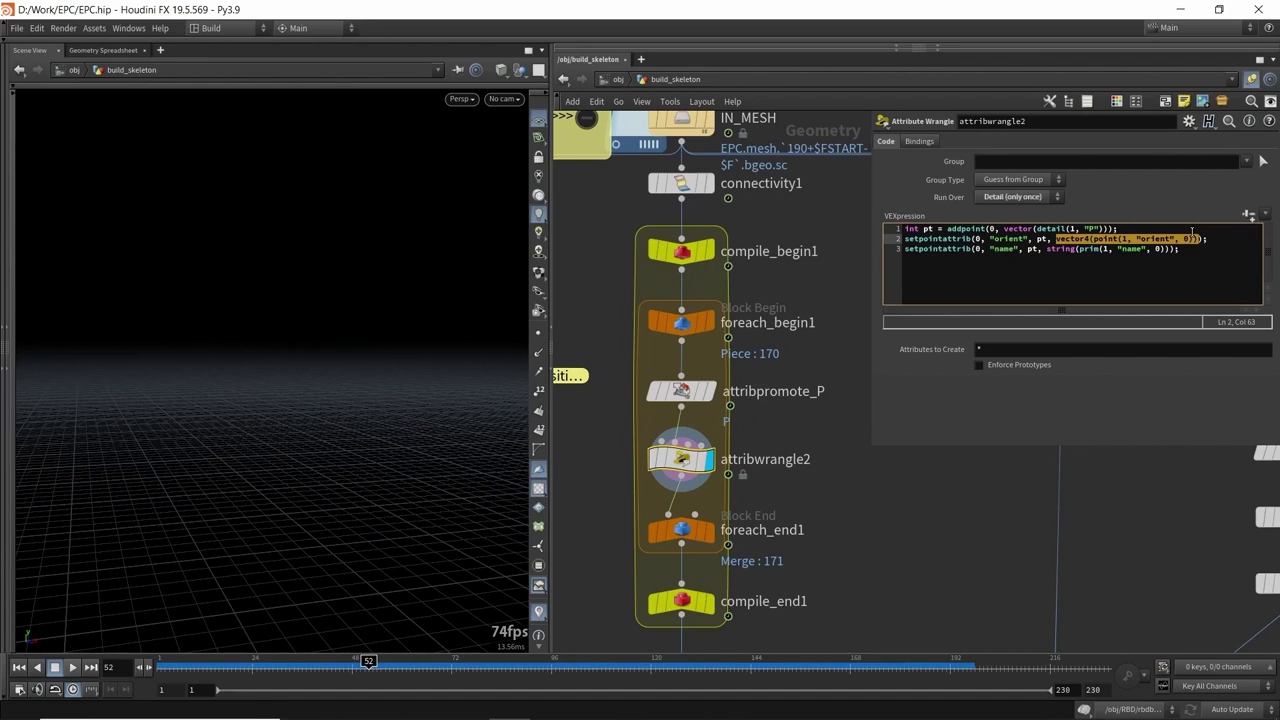
{"action": "right_click_drag", "start_coordinate": [354, 325], "coordinate": [313, 359]}
{"action": "middle_click_drag", "start_coordinate": [313, 358], "coordinate": [331, 394]}
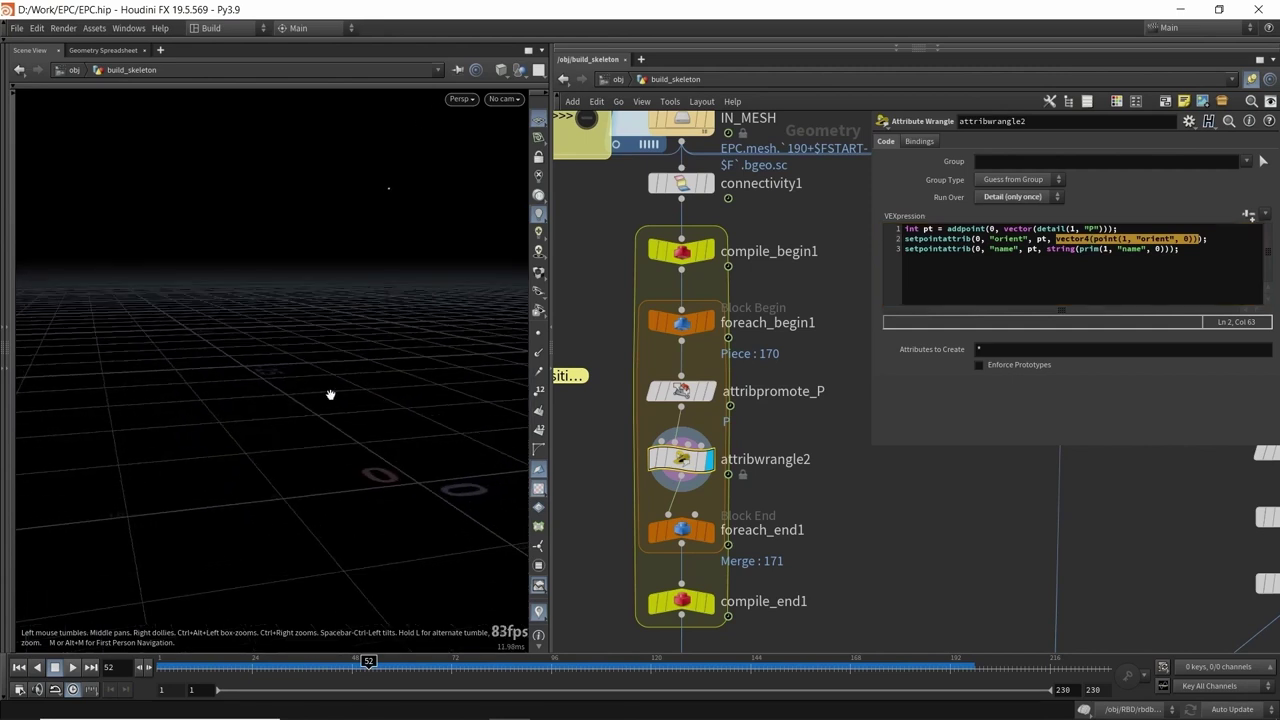
- Highlight "name" in line 3 of the wrangle code, and display attribpromote_P to view its piece
{"action": "left_click", "coordinate": [998, 258]}
{"action": "double_click", "coordinate": [1004, 249]}
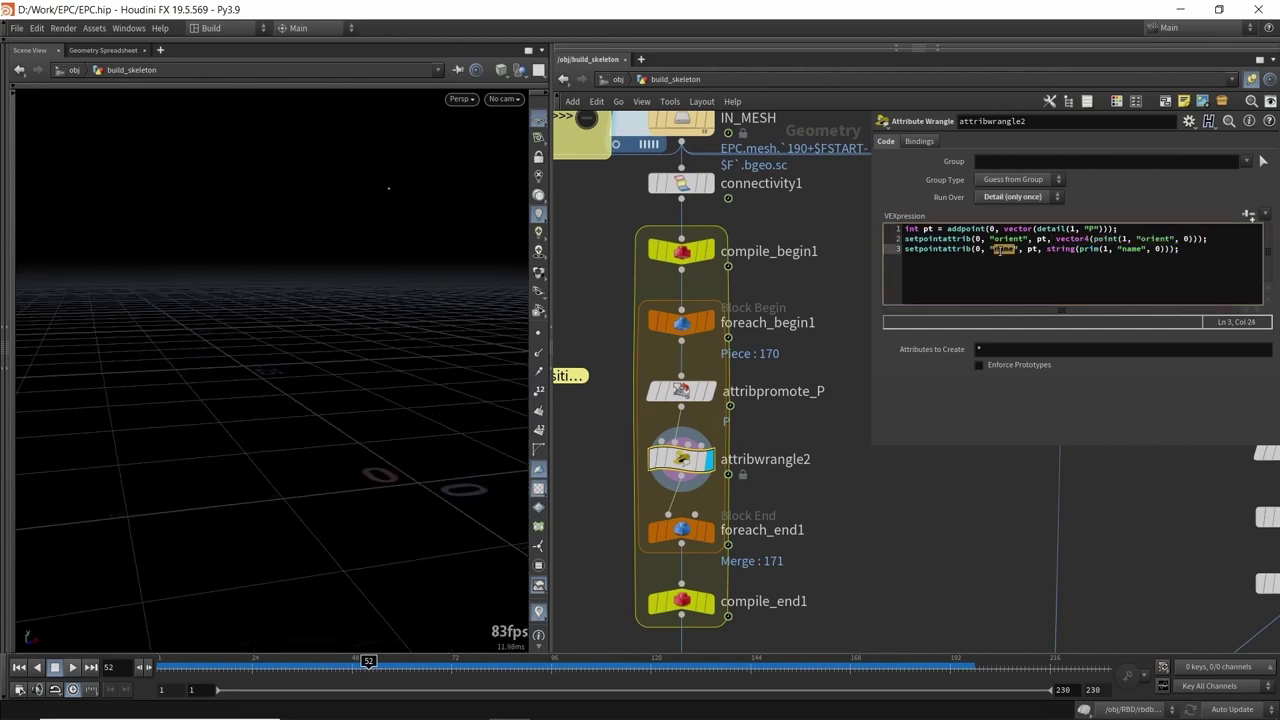
{"action": "left_click", "coordinate": [708, 391]}
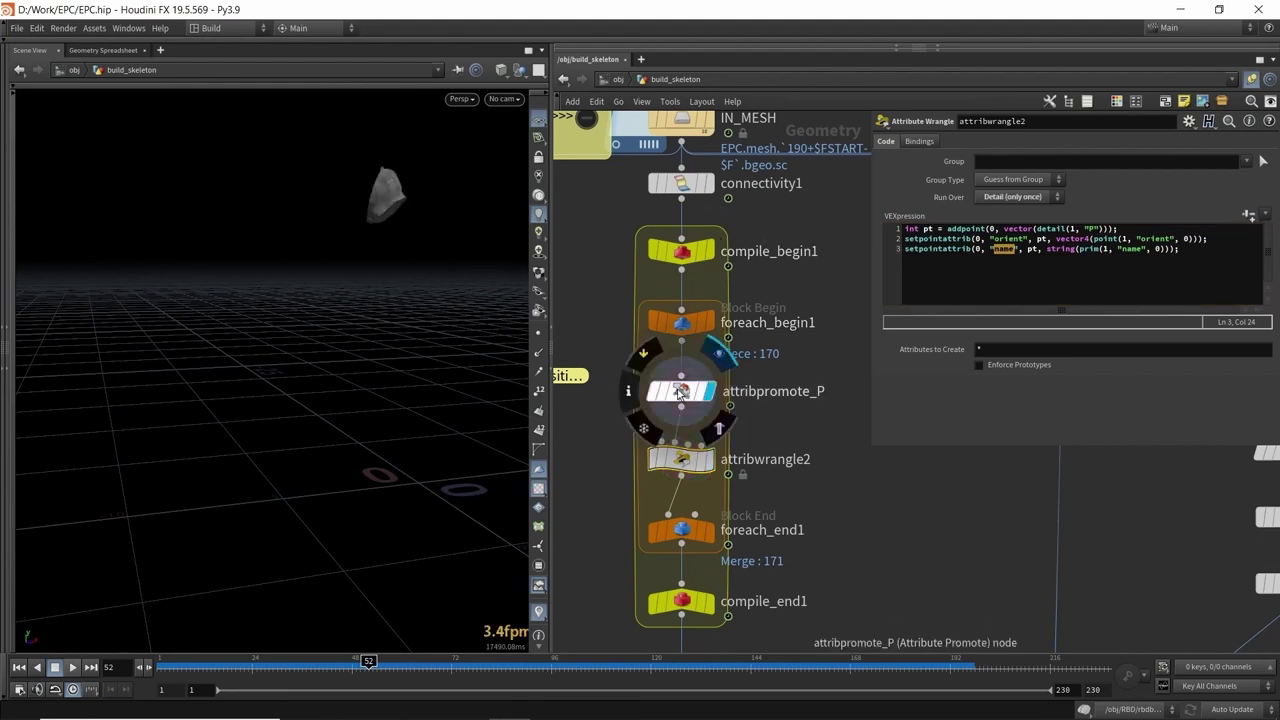
{"action": "middle_click_drag", "start_coordinate": [345, 245], "coordinate": [260, 371]}
{"action": "right_click_drag", "start_coordinate": [260, 371], "coordinate": [355, 365]}
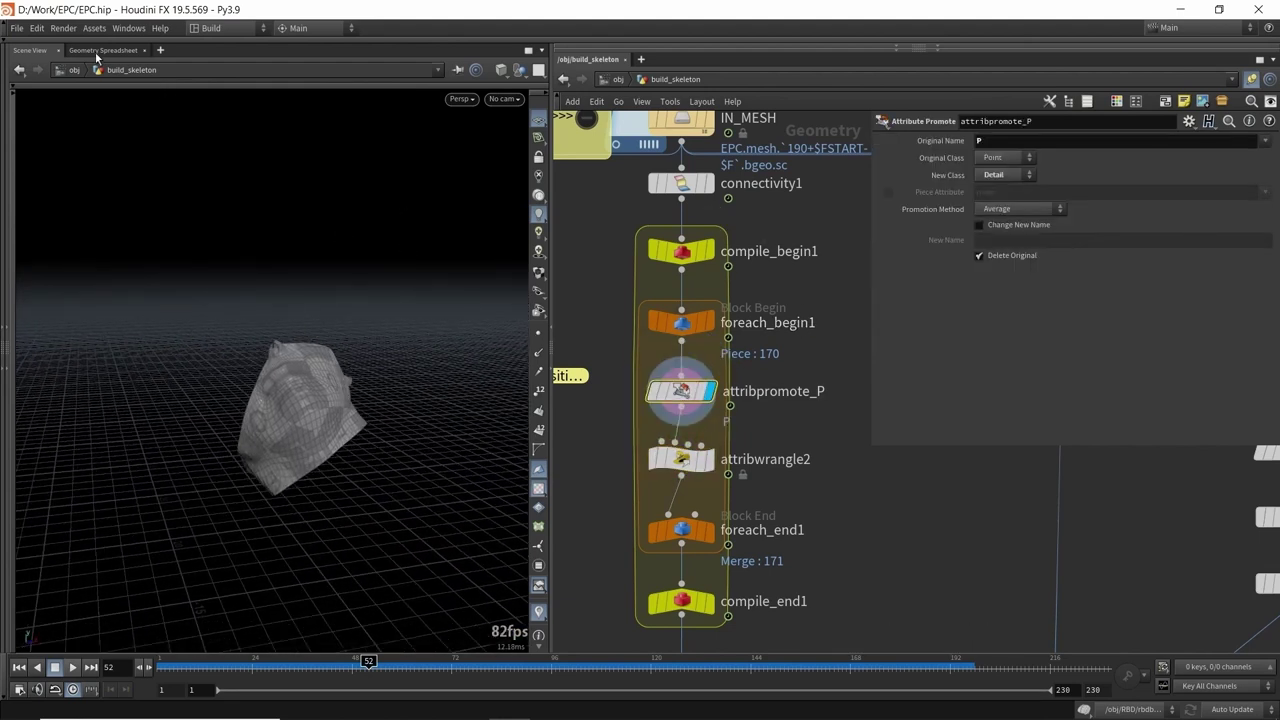
- Examine the attribute values of attribpromote_P in the geometry spreadsheet and go back to the 3D view
{"action": "left_click", "coordinate": [103, 50]}
{"action": "left_click", "coordinate": [131, 94]}
{"action": "left_click_drag", "start_coordinate": [155, 123], "coordinate": [158, 310]}
{"action": "left_click", "coordinate": [156, 242]}
{"action": "left_click_drag", "start_coordinate": [543, 120], "coordinate": [508, 101]}
{"action": "left_click", "coordinate": [30, 50]}
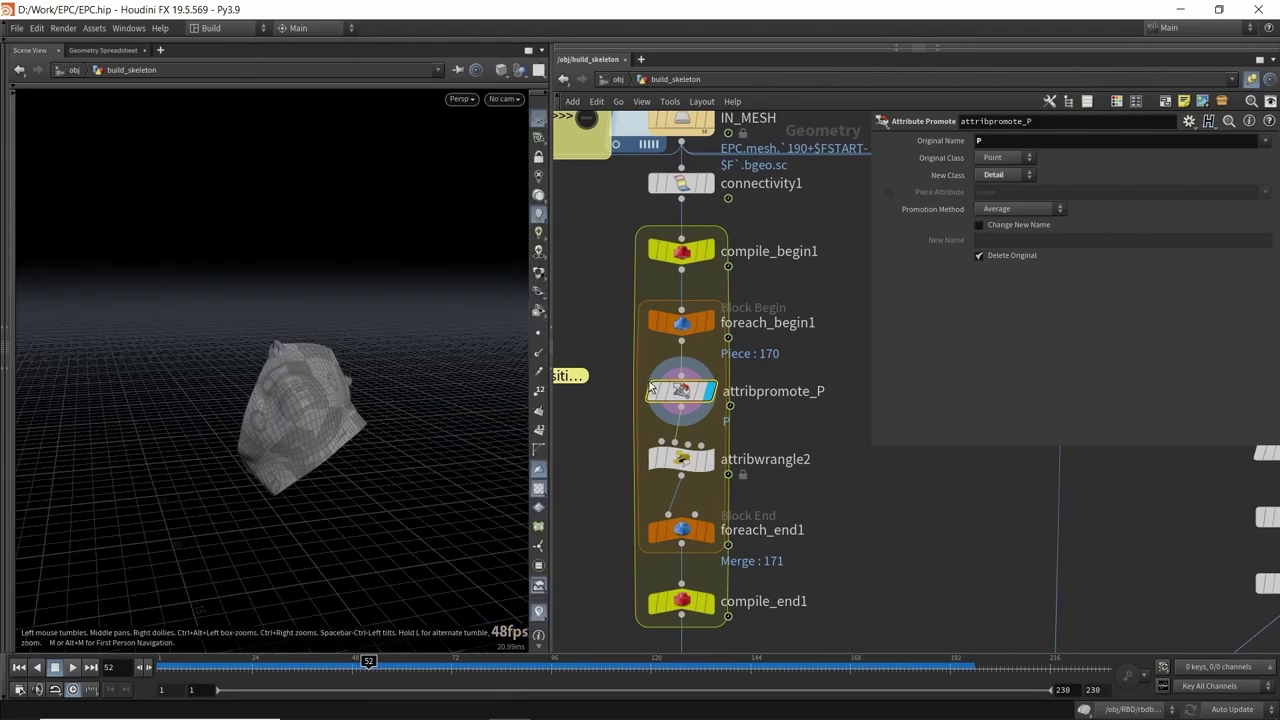
- Display attribwrangle2 and highlight the setpointattrib lines that write orient and name to the point
{"action": "key", "text": "r"}
{"action": "left_click", "coordinate": [684, 462]}
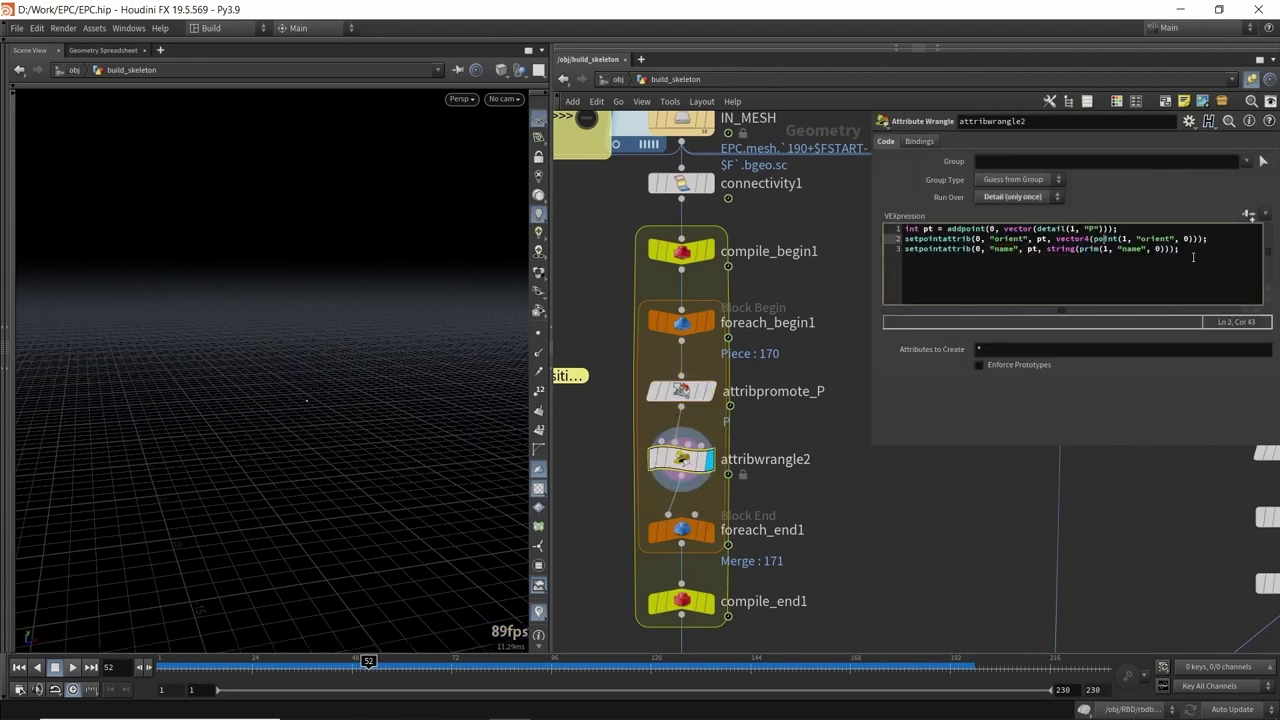
{"action": "left_click_drag", "start_coordinate": [1187, 251], "coordinate": [876, 252]}
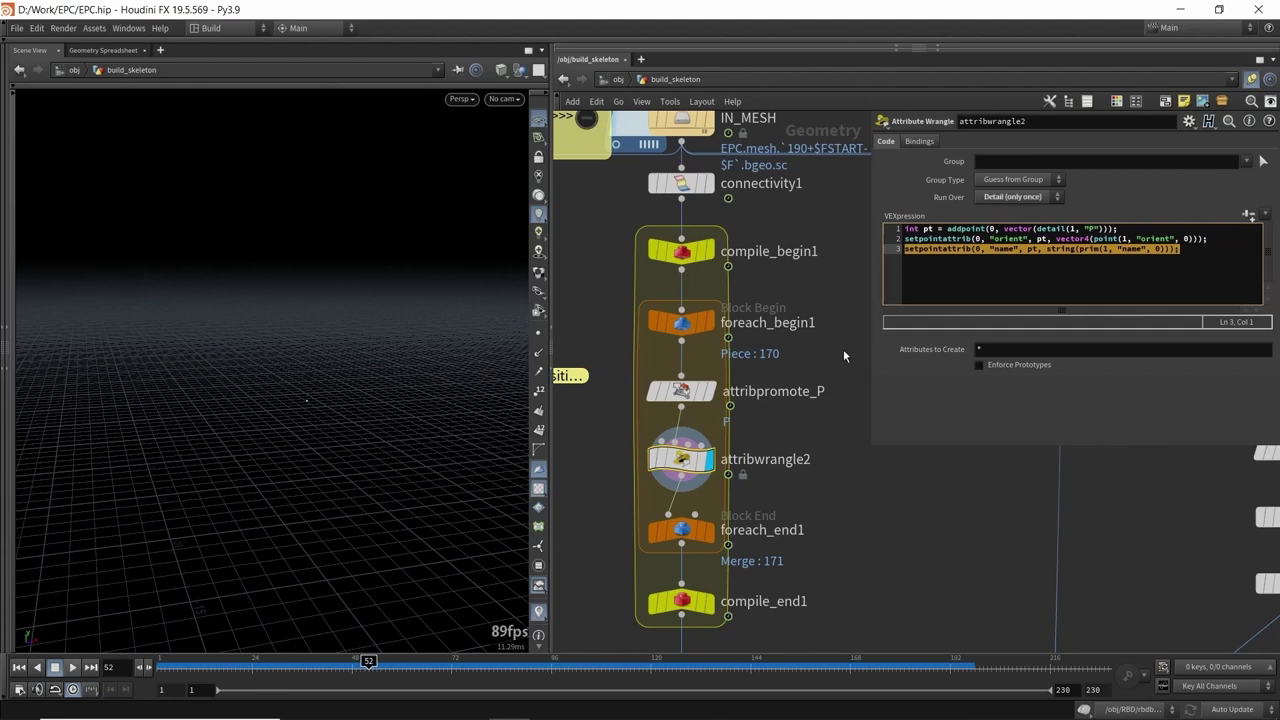
{"action": "left_click", "coordinate": [1162, 241]}
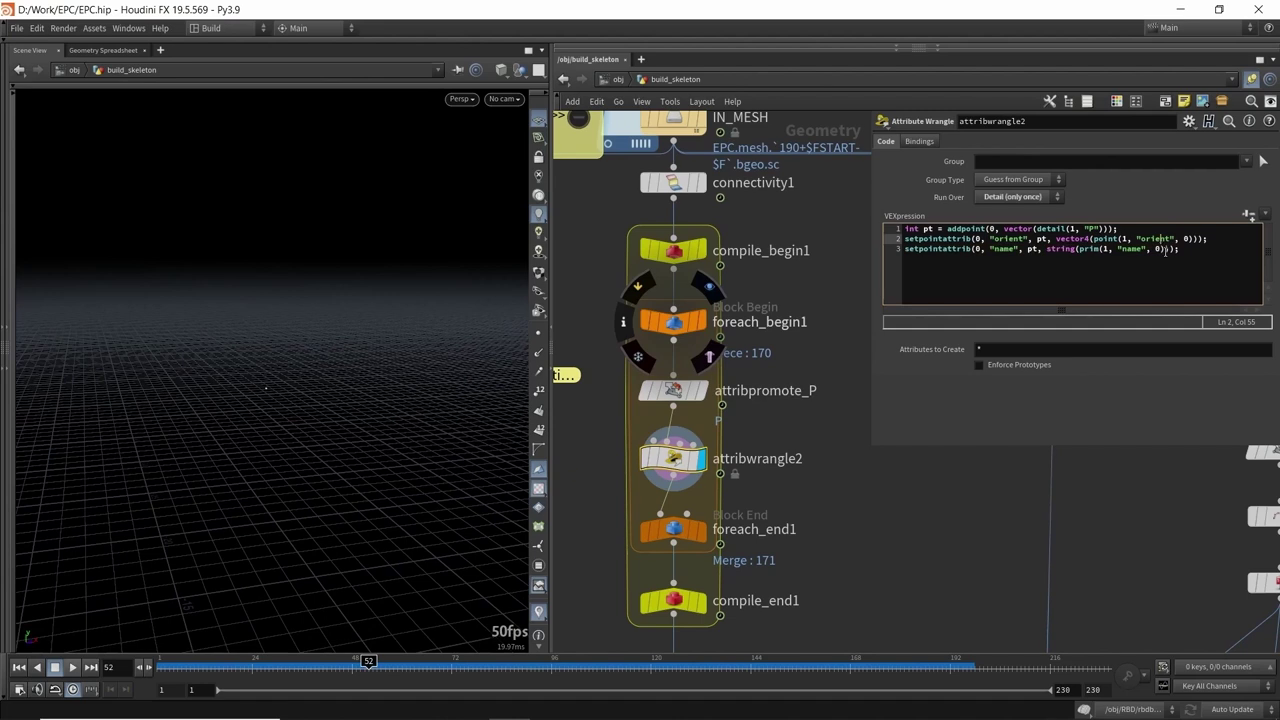
{"action": "left_click_drag", "start_coordinate": [1197, 251], "coordinate": [905, 240]}
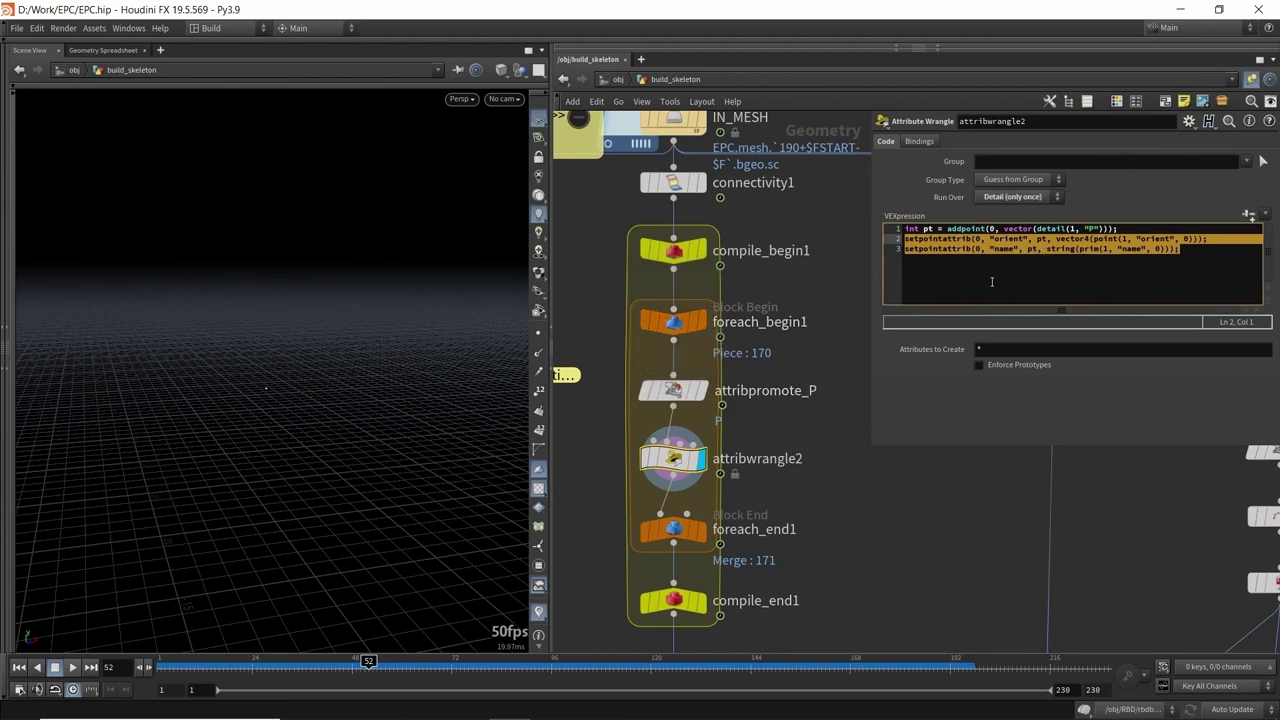
{"action": "left_click", "coordinate": [961, 228]}
{"action": "left_click", "coordinate": [961, 250]}
{"action": "left_click", "coordinate": [811, 418]}
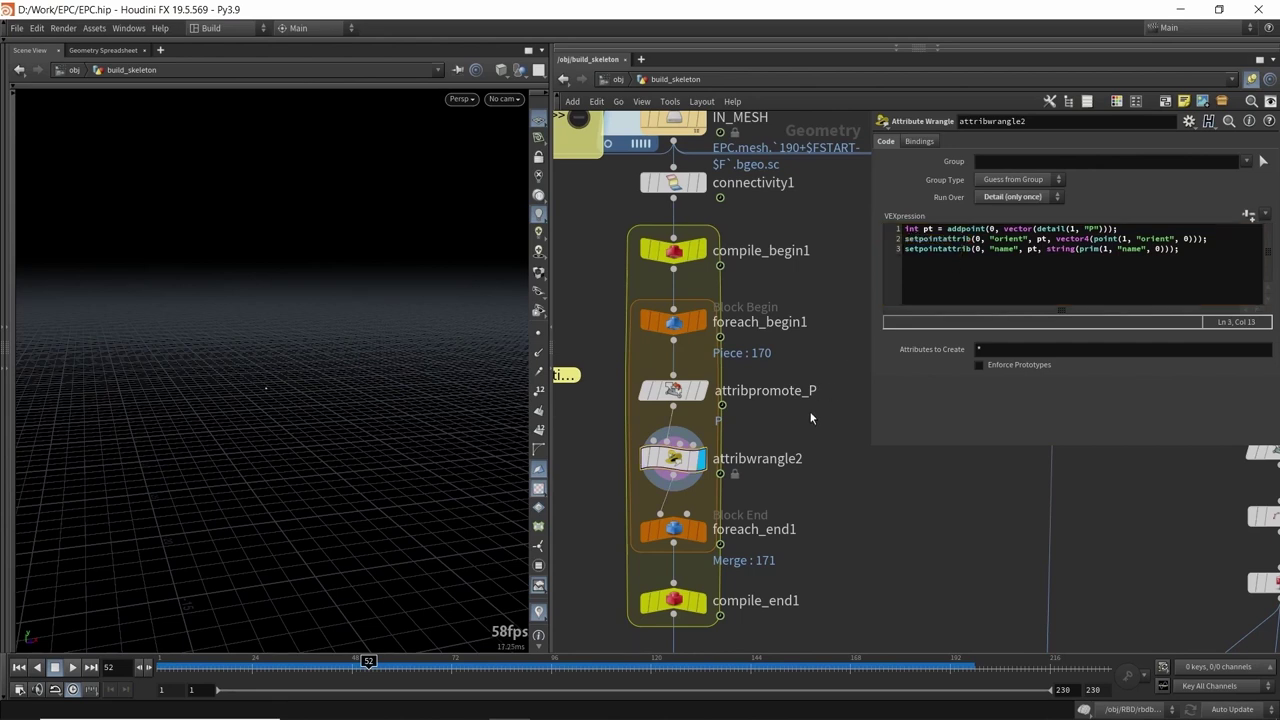
- Display compile_end1 and frame its resulting points in the viewport
{"action": "middle_click_drag", "start_coordinate": [774, 410], "coordinate": [777, 287]}
{"action": "left_click", "coordinate": [718, 478]}
{"action": "left_click", "coordinate": [784, 519]}
{"action": "left_click", "coordinate": [704, 478]}
{"action": "key", "text": "f"}
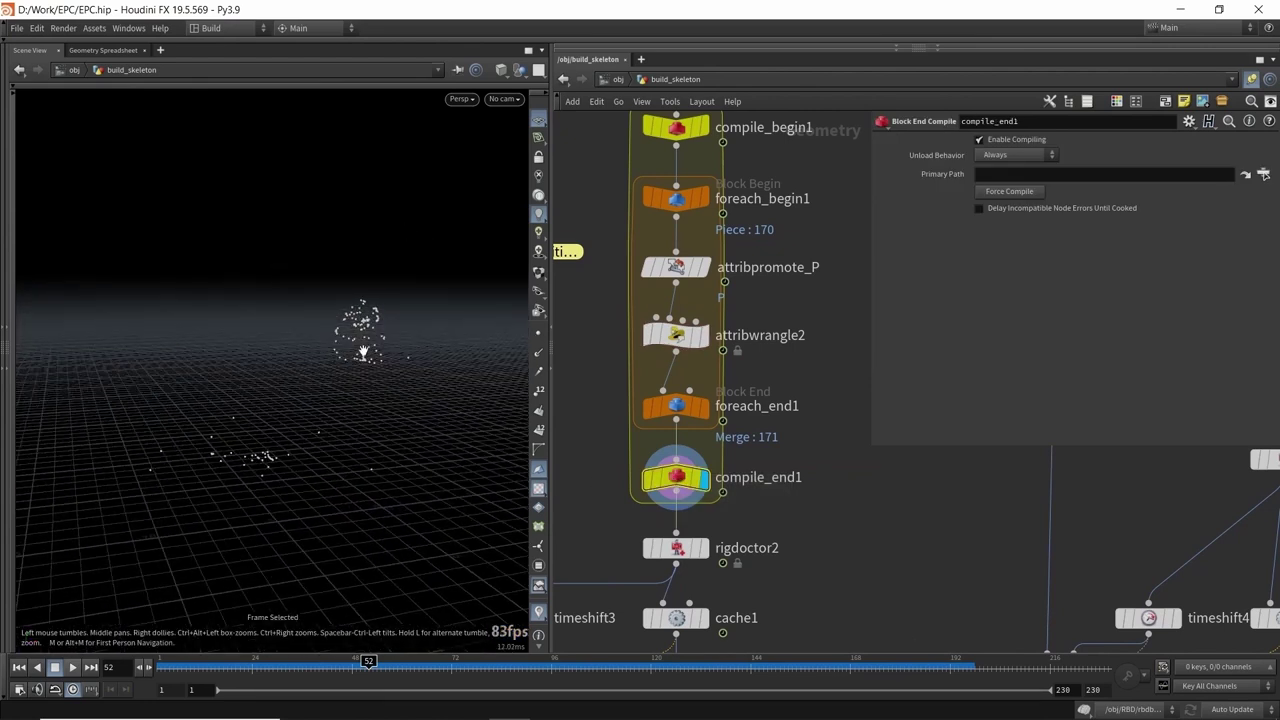
- Check the point numbers of compile_end1, turn them off, and leave the point markers displayed
{"action": "left_click", "coordinate": [539, 392]}
{"action": "scroll", "coordinate": [333, 348], "scroll_direction": "up", "scroll_amount": 2}
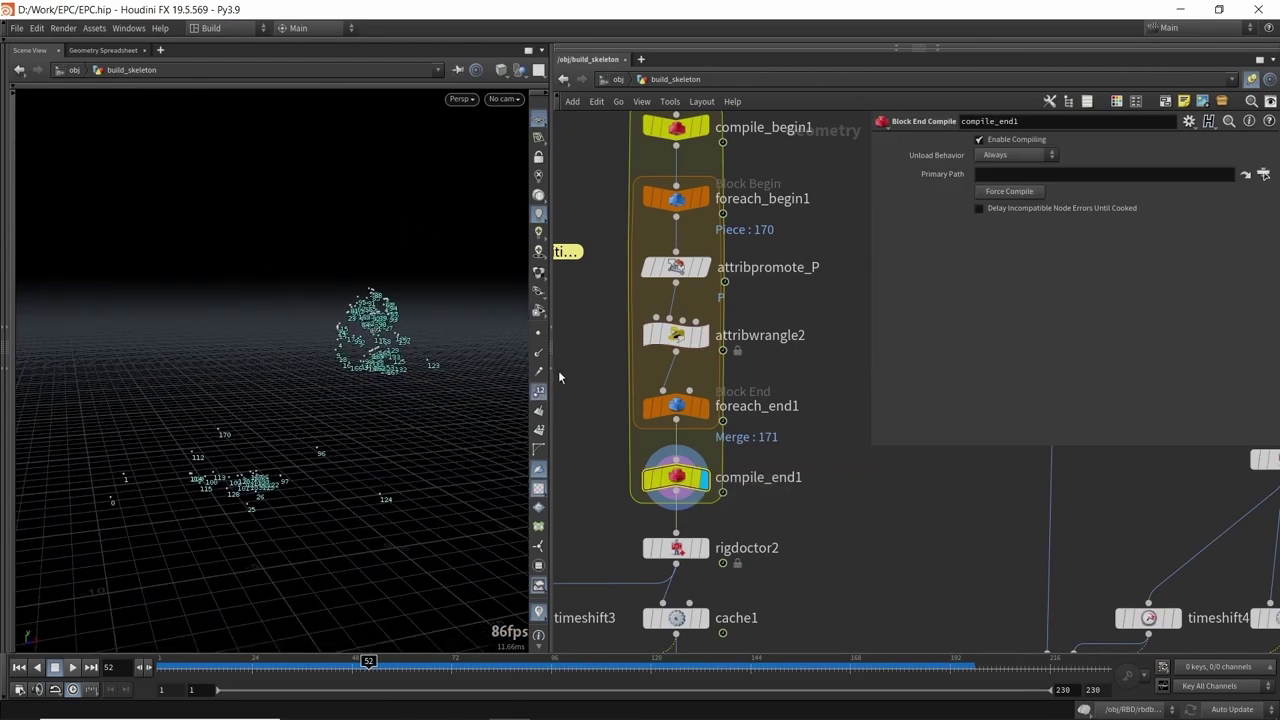
{"action": "left_click", "coordinate": [541, 334]}
{"action": "left_click", "coordinate": [539, 392]}
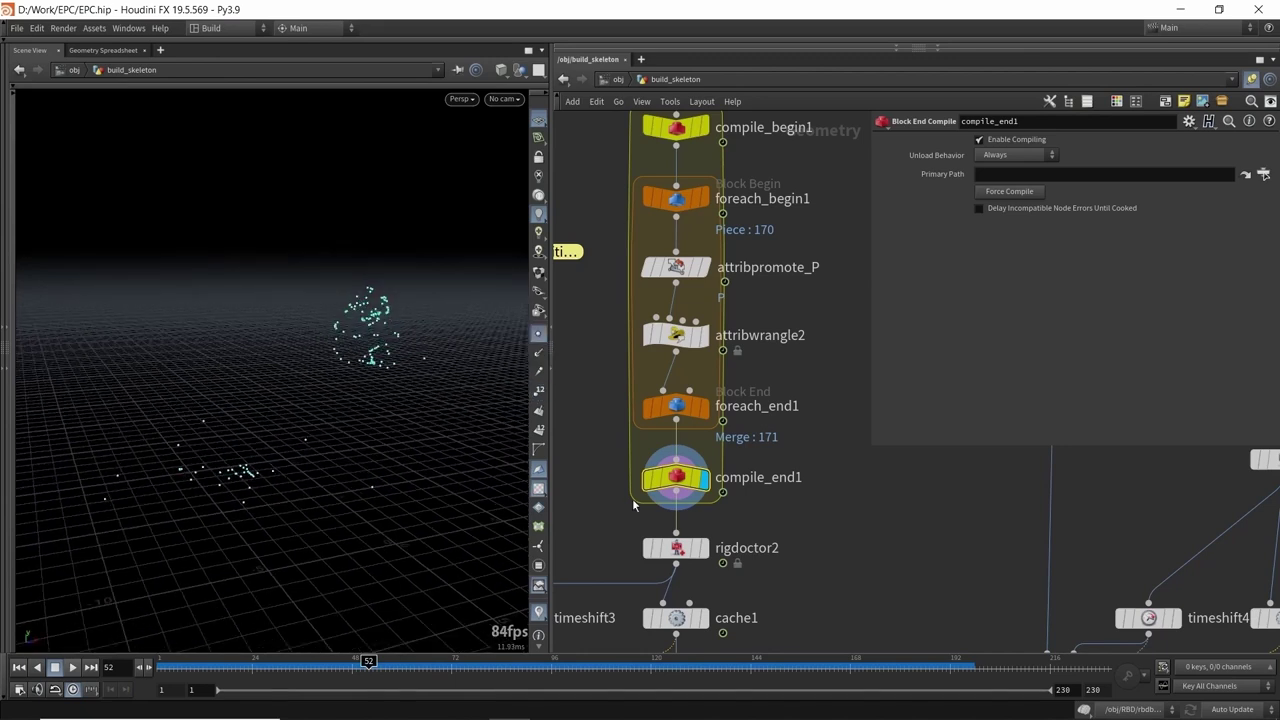
- Read the node information of compile_end1 and scrub its points to frame 112
{"action": "middle_click", "coordinate": [675, 480]}
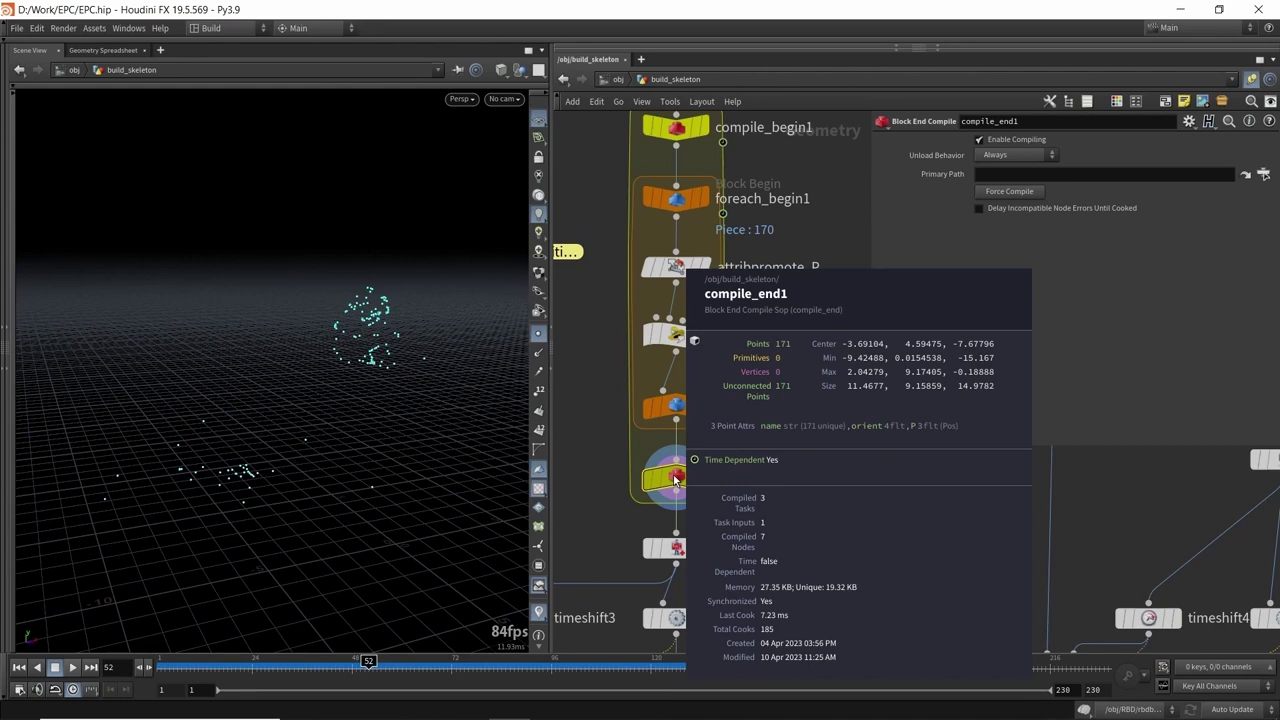
{"action": "mouse_move", "coordinate": [356, 664]}
{"action": "left_mouse_down"}
{"action": "mouse_move", "coordinate": [204, 672]}
{"action": "mouse_move", "coordinate": [709, 667]}
{"action": "mouse_move", "coordinate": [763, 630]}
{"action": "mouse_move", "coordinate": [611, 625]}
{"action": "left_mouse_up"}
- Compare the connectivity1 mesh at frame 83 with the points of compile_end1, and scrub back to frame 1
{"action": "middle_click_drag", "start_coordinate": [719, 299], "coordinate": [719, 423]}
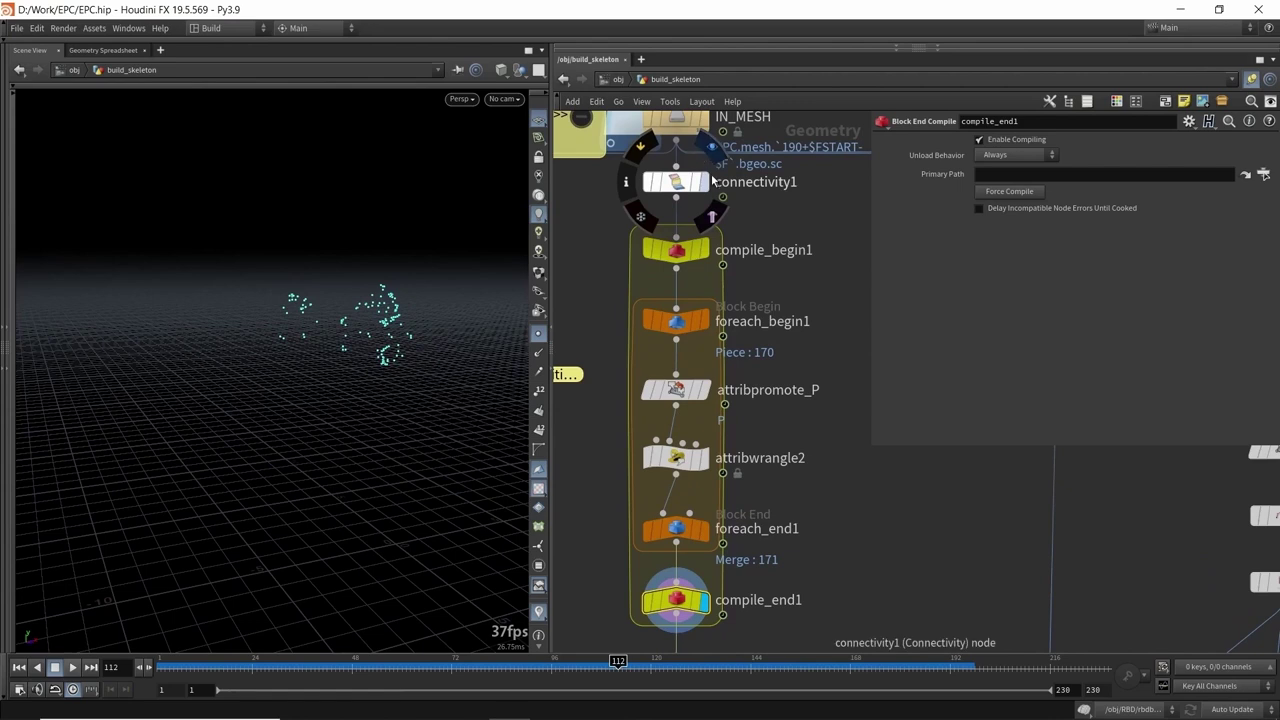
{"action": "left_click", "coordinate": [706, 182]}
{"action": "left_click_drag", "start_coordinate": [442, 668], "coordinate": [497, 664]}
{"action": "middle_click_drag", "start_coordinate": [762, 519], "coordinate": [767, 404]}
{"action": "left_click", "coordinate": [709, 486]}
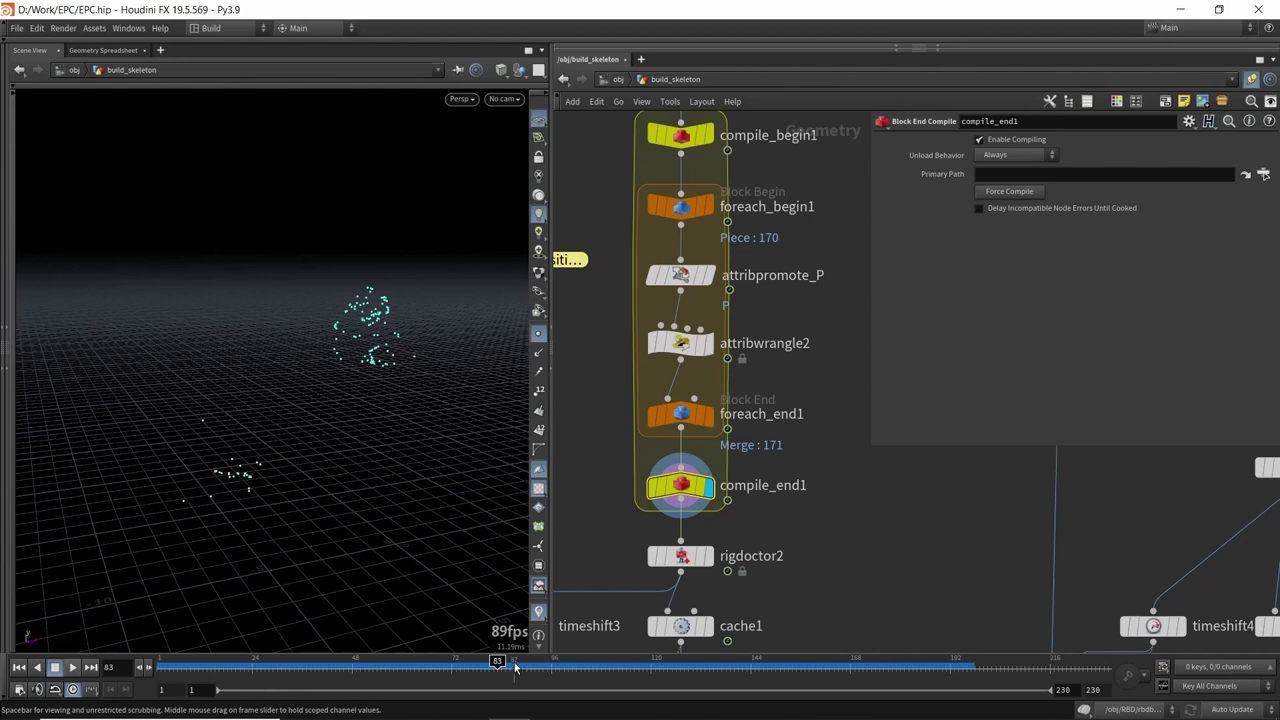
{"action": "left_click_drag", "start_coordinate": [660, 654], "coordinate": [160, 658]}
- Display rigdoctor2 and review its settings for frozen attributes, point names, hierarchy and transformations
{"action": "left_click_drag", "start_coordinate": [374, 320], "coordinate": [371, 295]}
{"action": "middle_click_drag", "start_coordinate": [814, 483], "coordinate": [828, 404]}
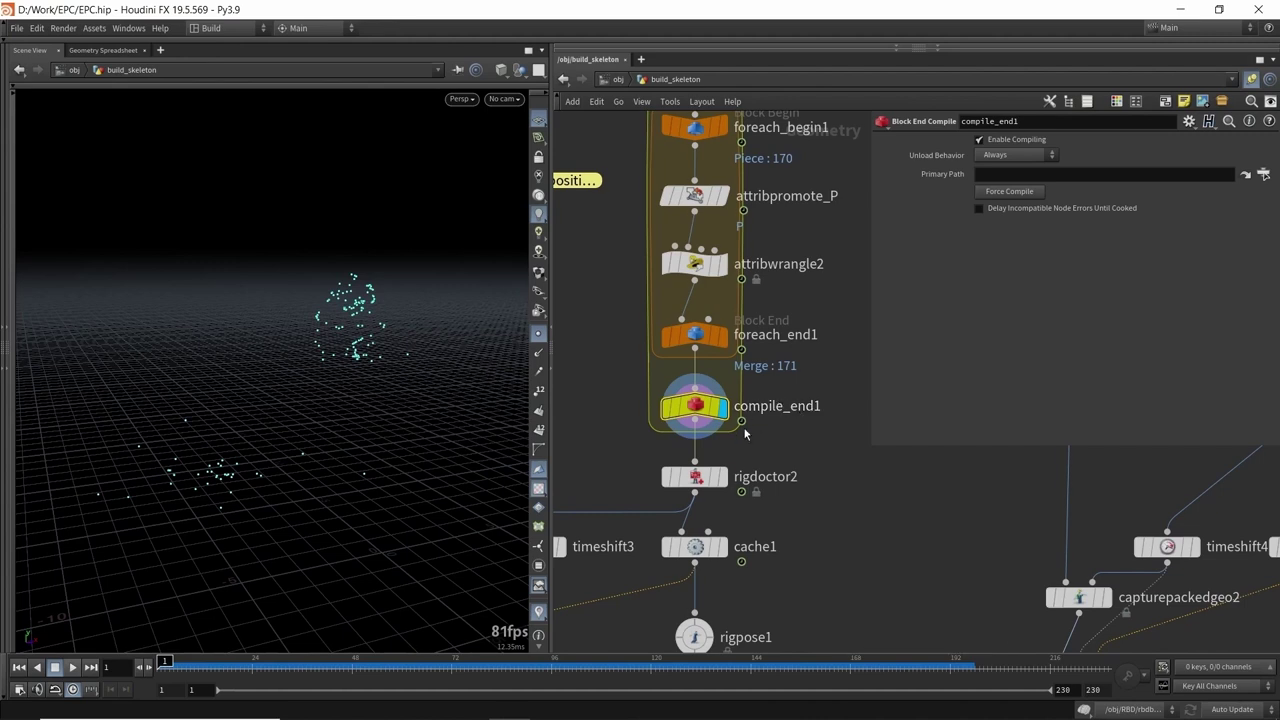
{"action": "left_click", "coordinate": [683, 486]}
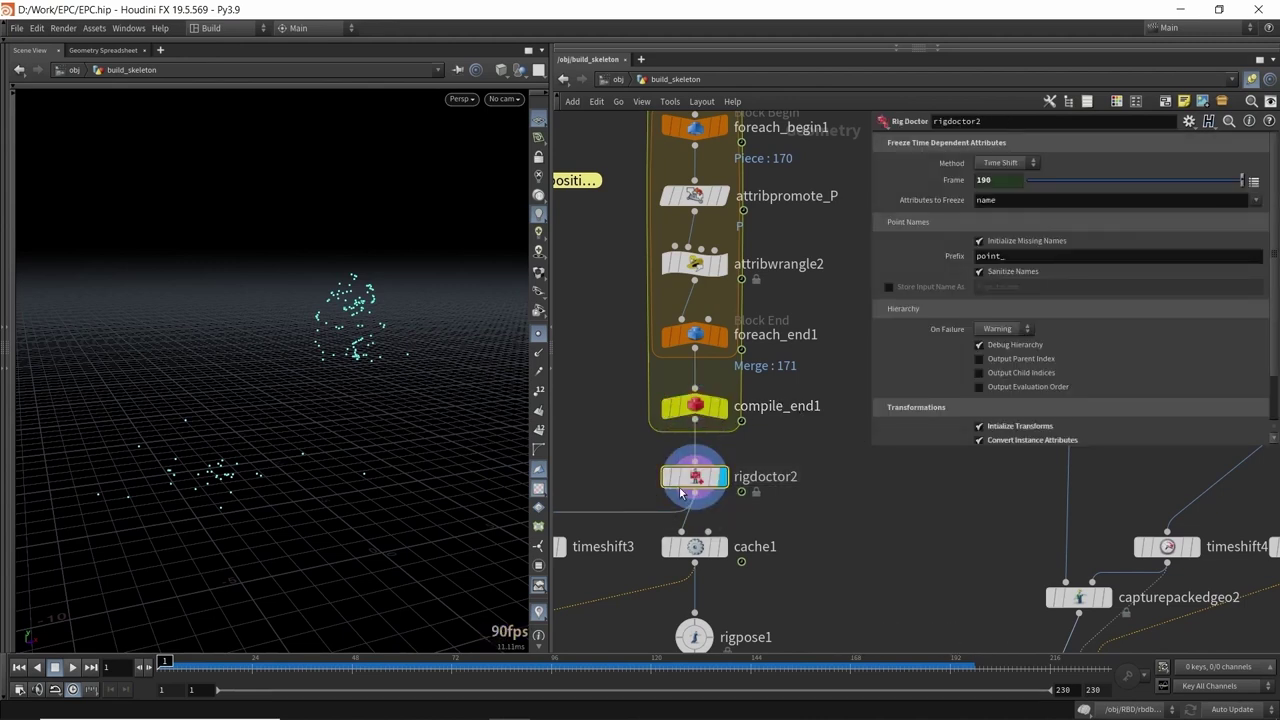
{"action": "left_click_drag", "start_coordinate": [361, 309], "coordinate": [350, 308]}
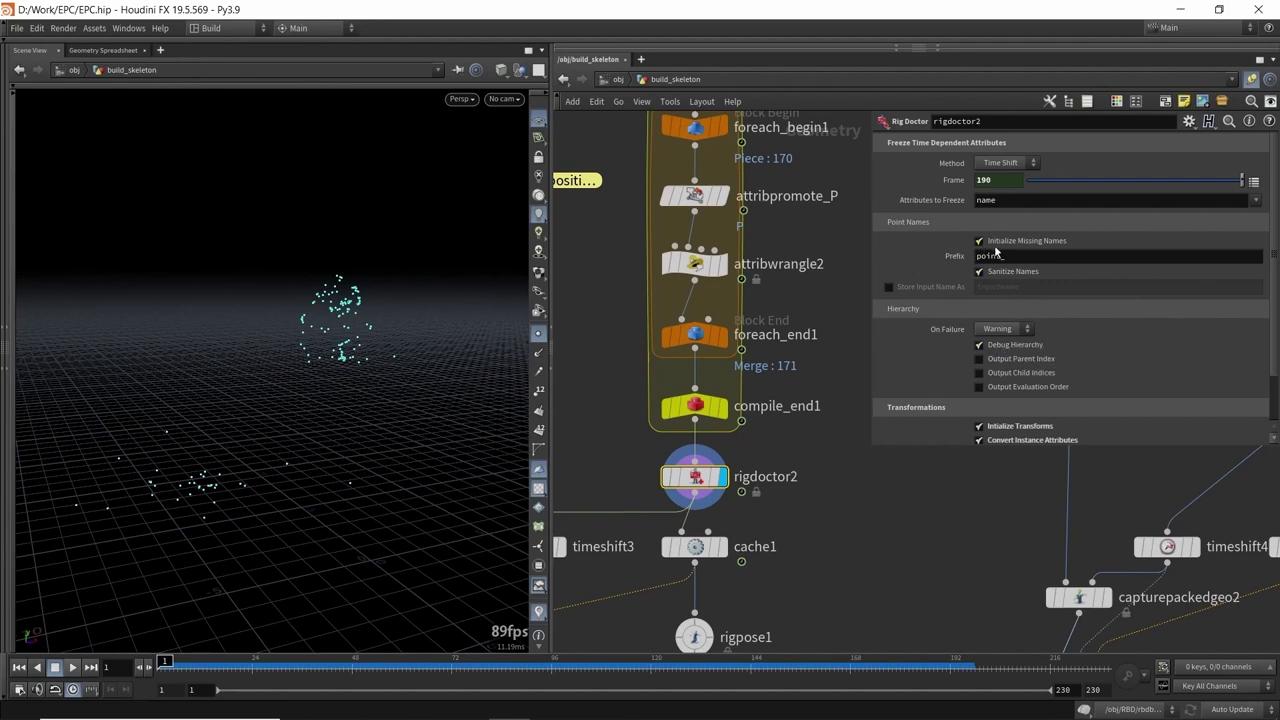
{"action": "scroll", "coordinate": [1071, 303], "scroll_direction": "down", "scroll_amount": 1}
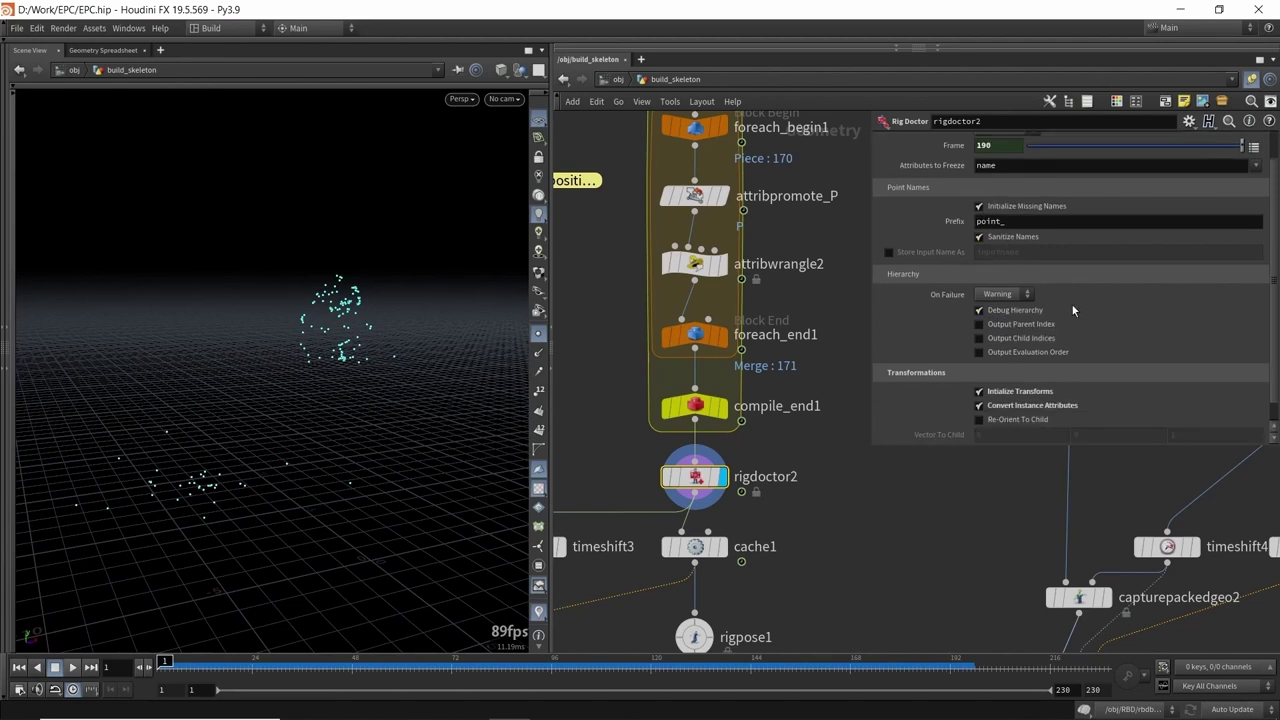
{"action": "scroll", "coordinate": [1071, 303], "scroll_direction": "down", "scroll_amount": 1}
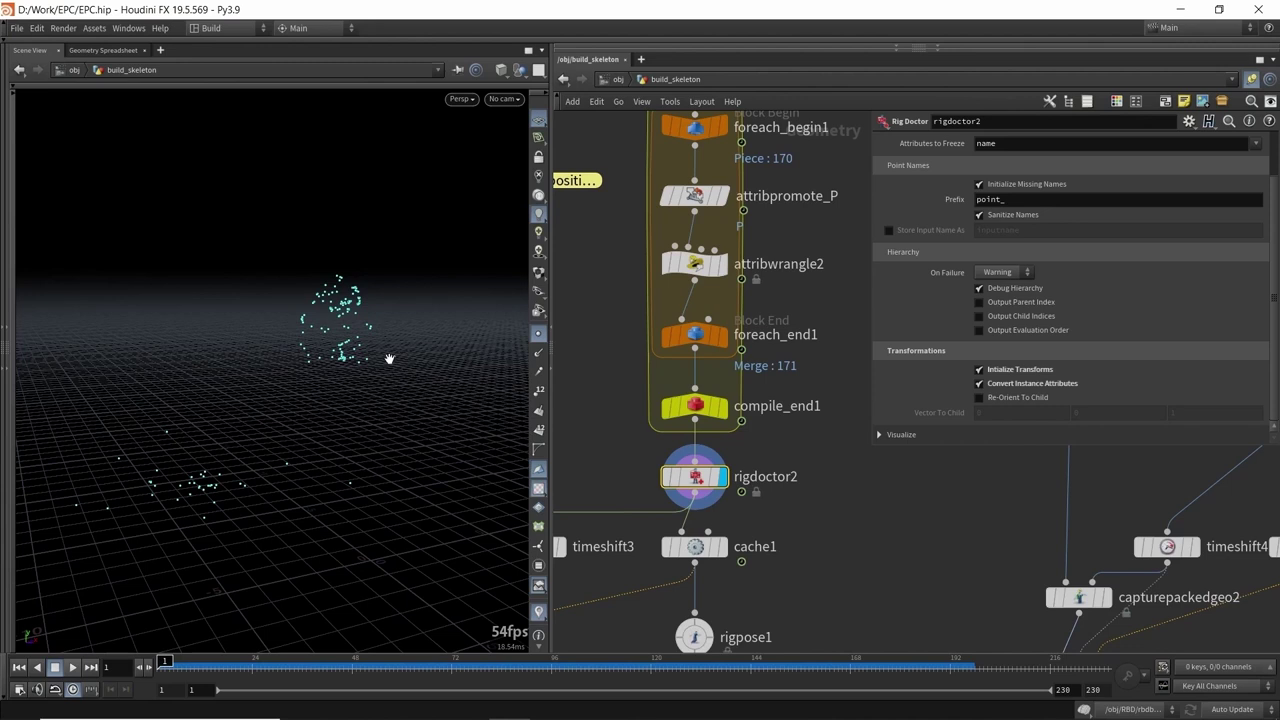
- Display compile_end1 again and inspect the attributes in its node information
{"action": "scroll", "coordinate": [775, 434], "scroll_direction": "up", "scroll_amount": 2}
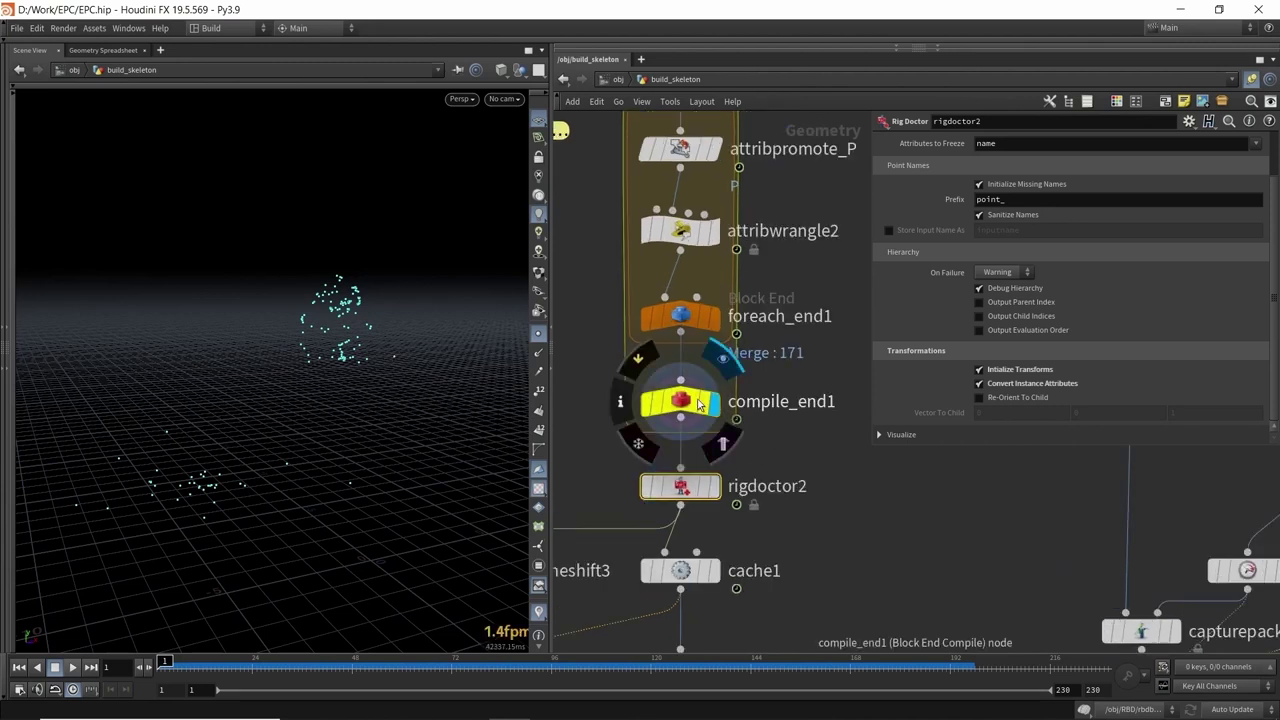
{"action": "middle_click", "coordinate": [688, 403]}
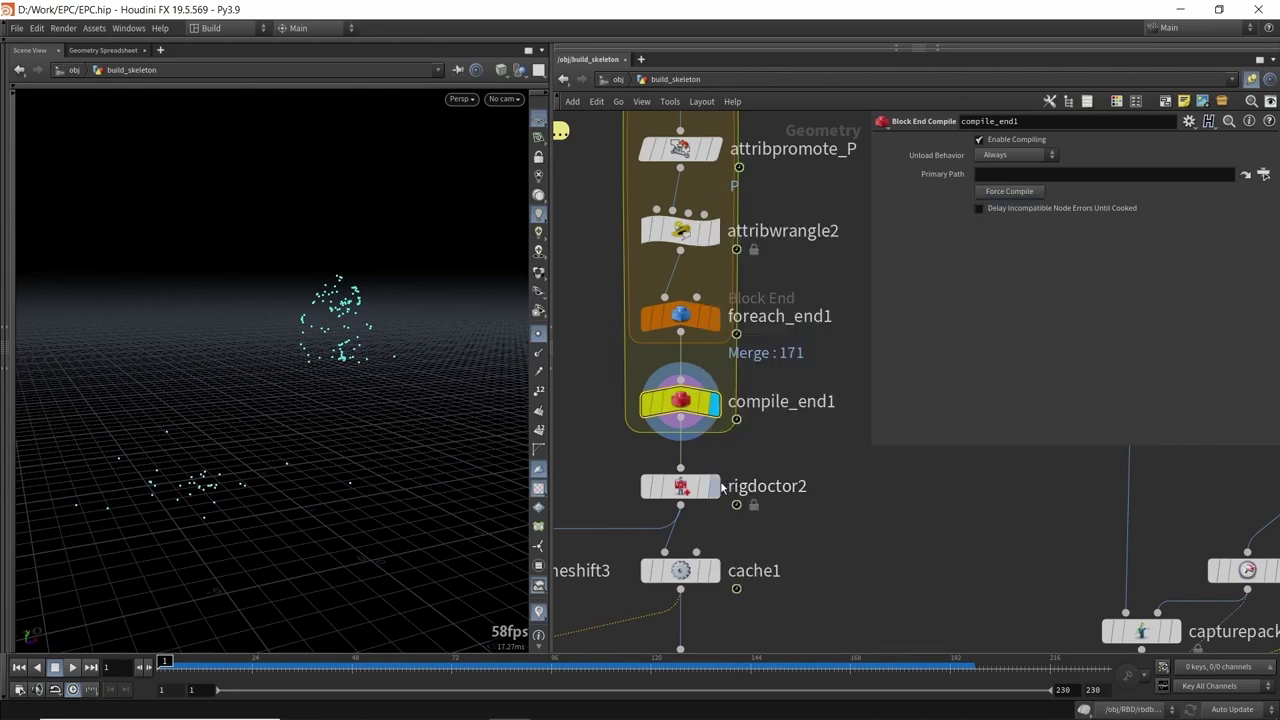
- Display rigdoctor2 and inspect the point attributes in its node information
{"action": "left_click", "coordinate": [716, 487]}
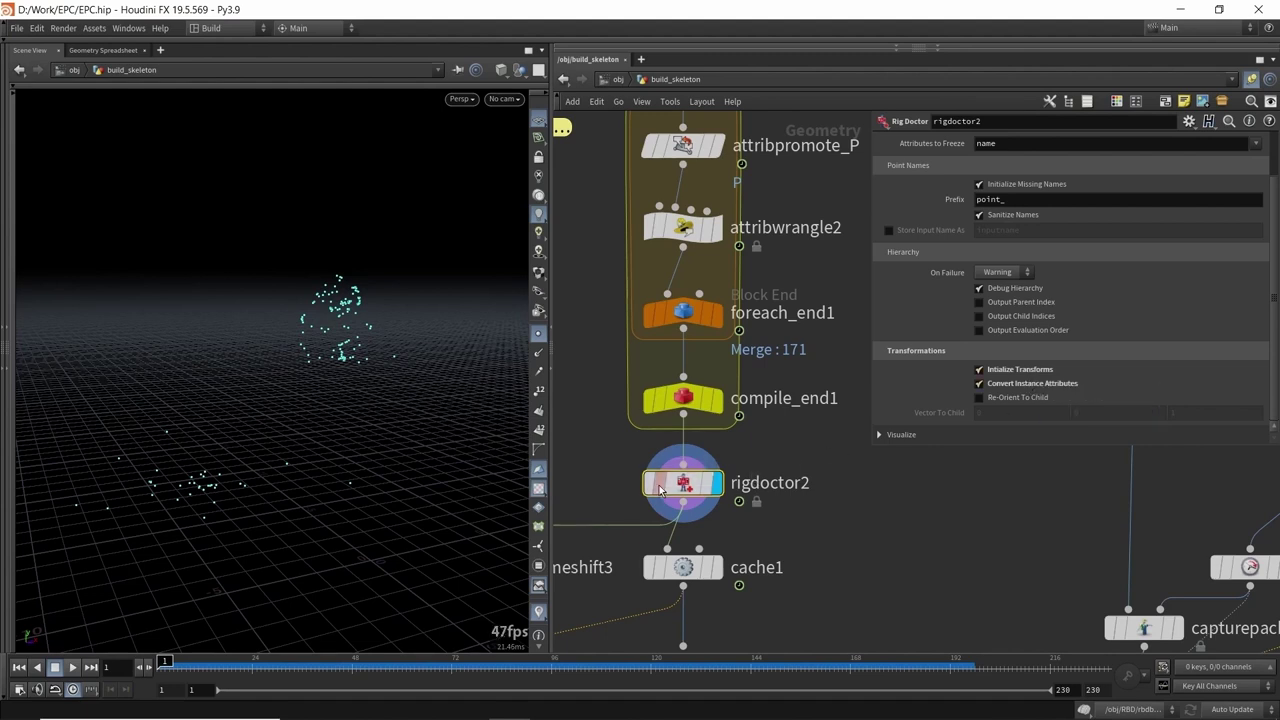
{"action": "mouse_move", "coordinate": [659, 485]}
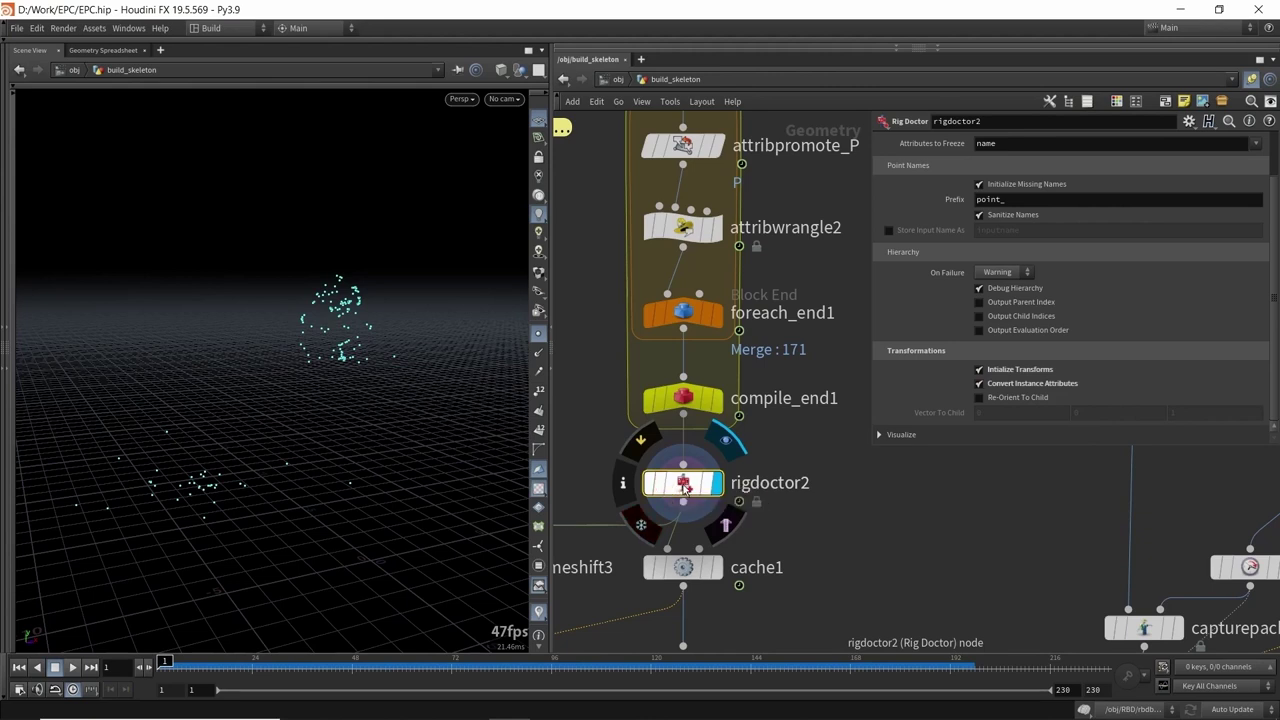
{"action": "middle_click", "coordinate": [683, 487]}
{"action": "middle_click", "coordinate": [685, 486]}
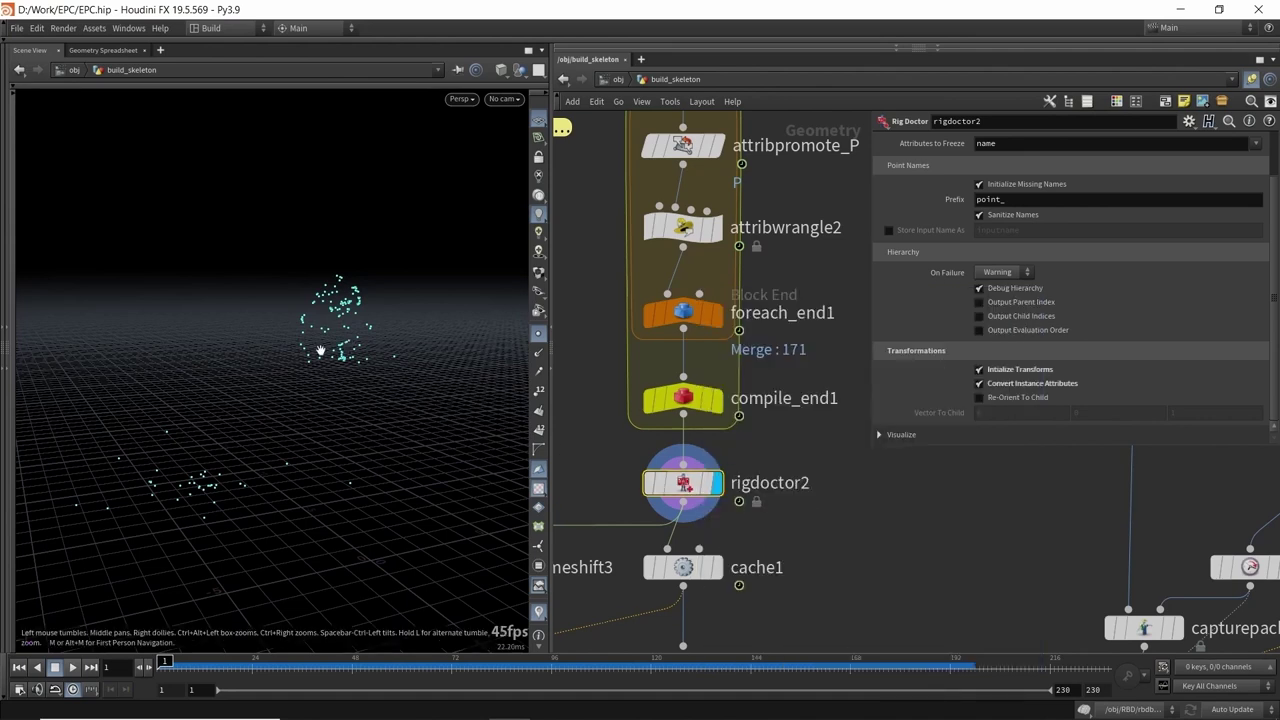
- Show the rigdoctor2 joints in the viewport and turn on Display Joint Axes
{"action": "key", "text": "Return"}
{"action": "right_click", "coordinate": [240, 266]}
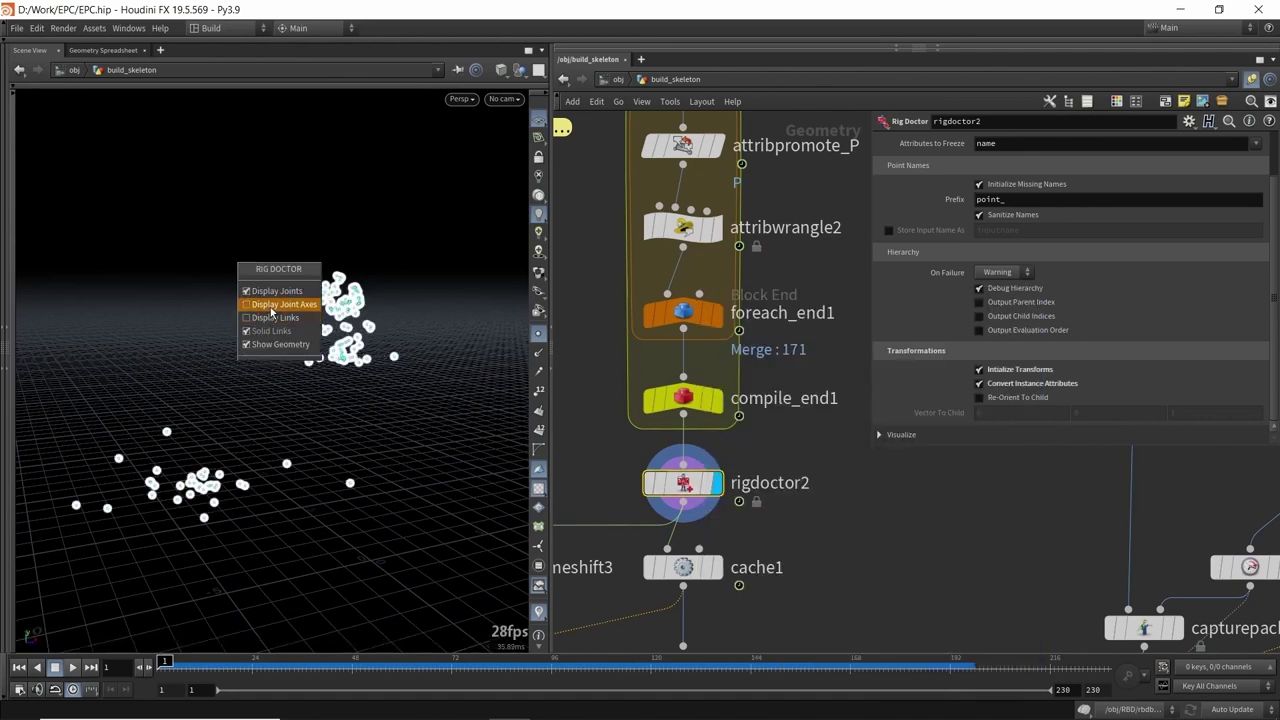
{"action": "left_click", "coordinate": [271, 306]}
- Scrub to frame 5, examine the orientation axes of the joints up close, and return to the plain point view
{"action": "left_click", "coordinate": [173, 665]}
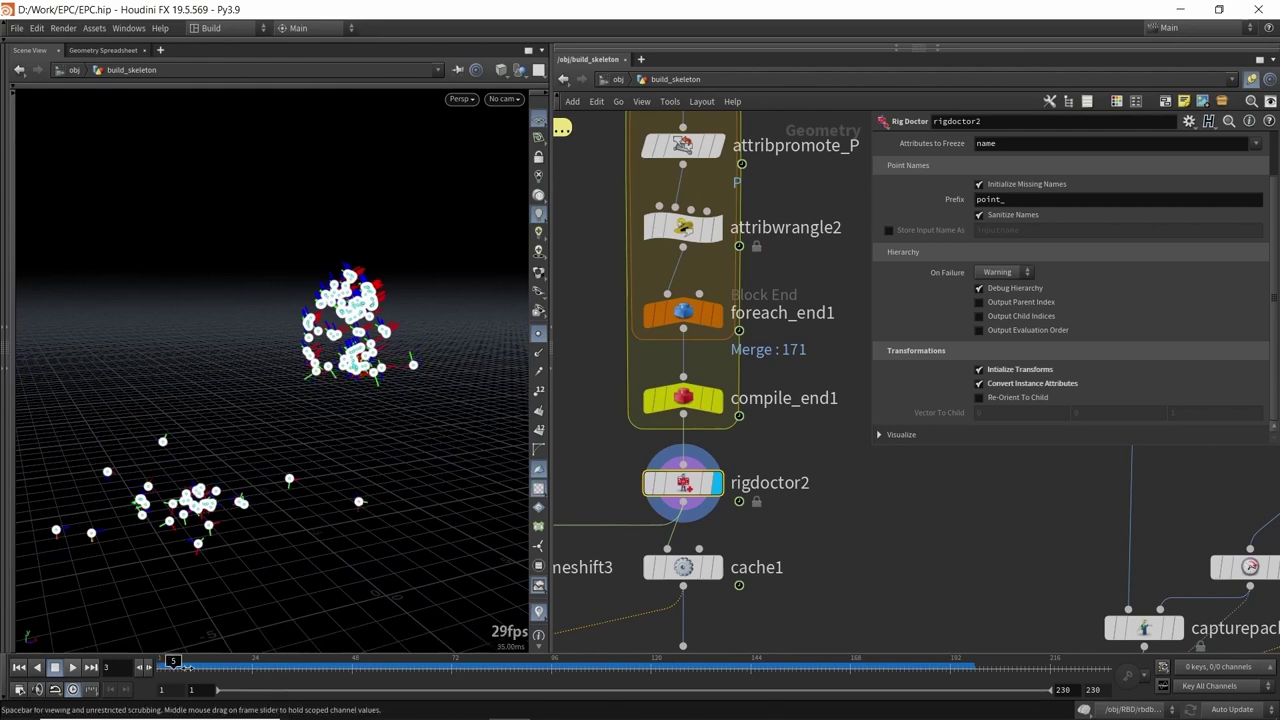
{"action": "right_click_drag", "start_coordinate": [340, 520], "coordinate": [310, 520], "text": "alt"}
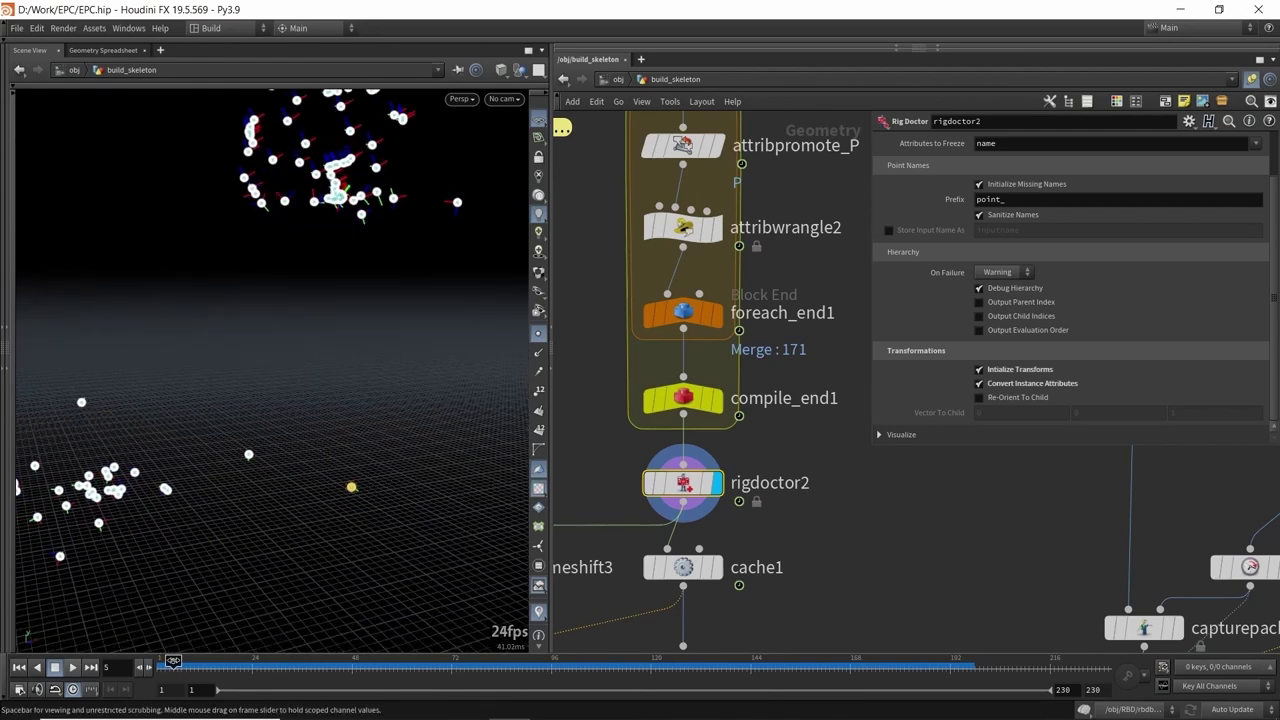
{"action": "scroll", "coordinate": [380, 480], "scroll_direction": "up", "scroll_amount": 3}
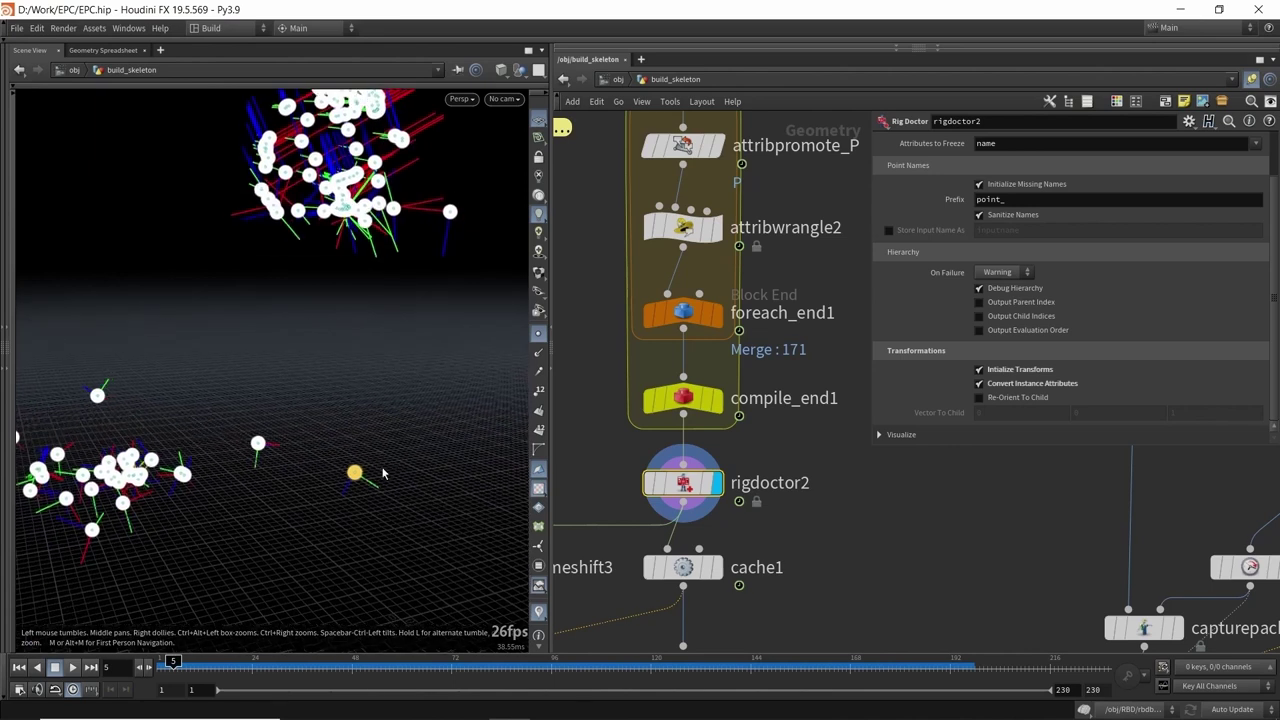
{"action": "left_click", "coordinate": [194, 665]}
{"action": "mouse_move", "coordinate": [194, 665]}
{"action": "left_mouse_down"}
{"action": "mouse_move", "coordinate": [431, 676]}
{"action": "mouse_move", "coordinate": [173, 672]}
{"action": "left_mouse_up"}
{"action": "left_click_drag", "start_coordinate": [394, 389], "coordinate": [353, 401]}
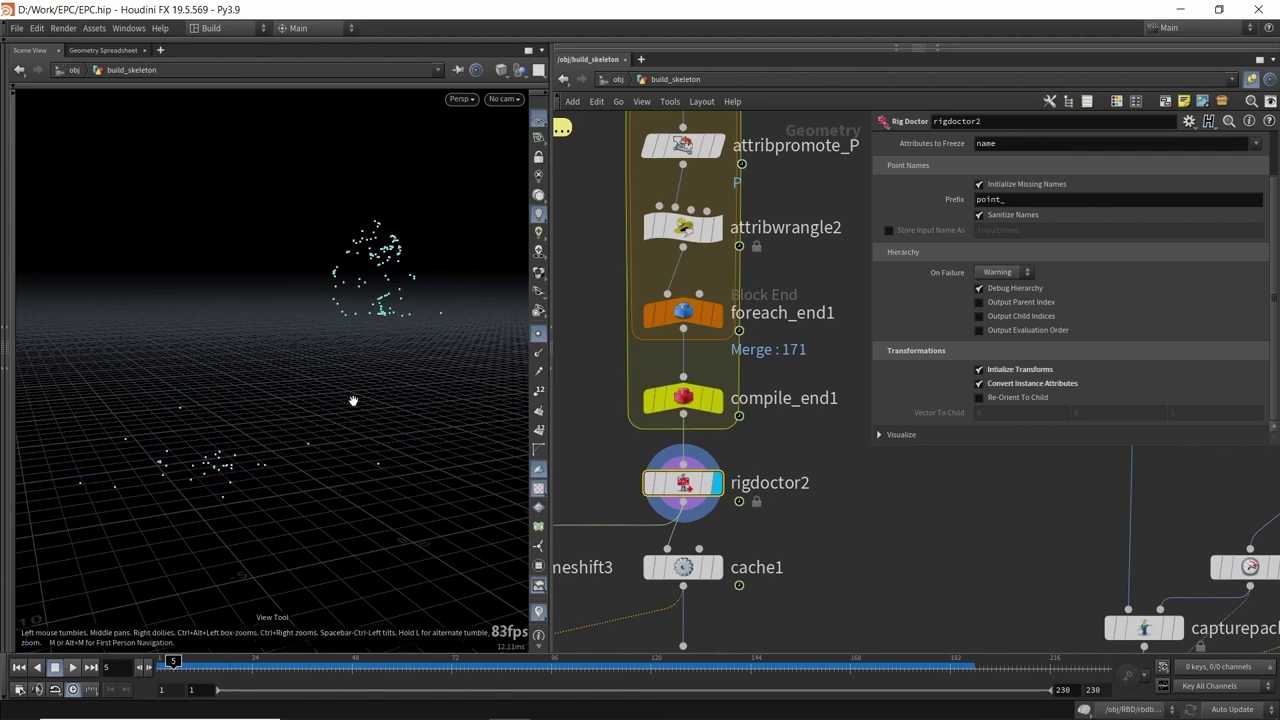
- Display timeshift3, scrub the timeline to frame 15, and examine its time-shifted points from several angles
{"action": "scroll", "coordinate": [767, 387], "scroll_direction": "down", "scroll_amount": 5}
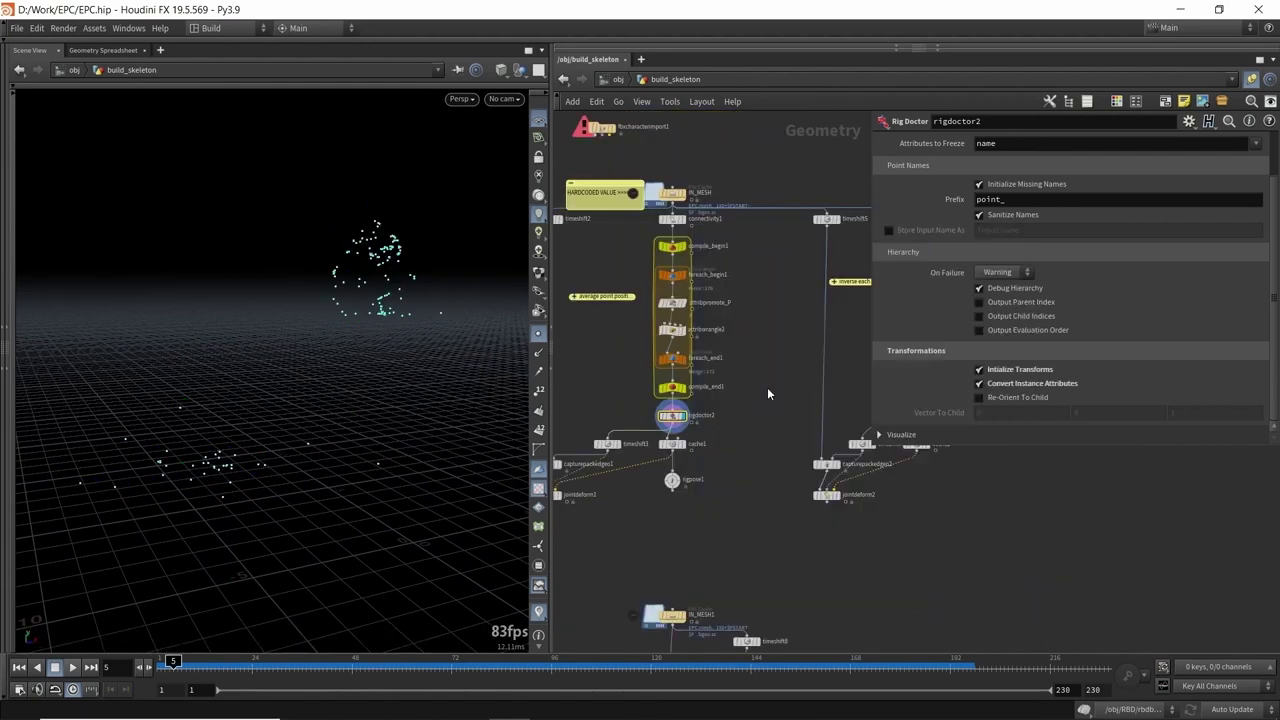
{"action": "scroll", "coordinate": [678, 413], "scroll_direction": "up", "scroll_amount": 3}
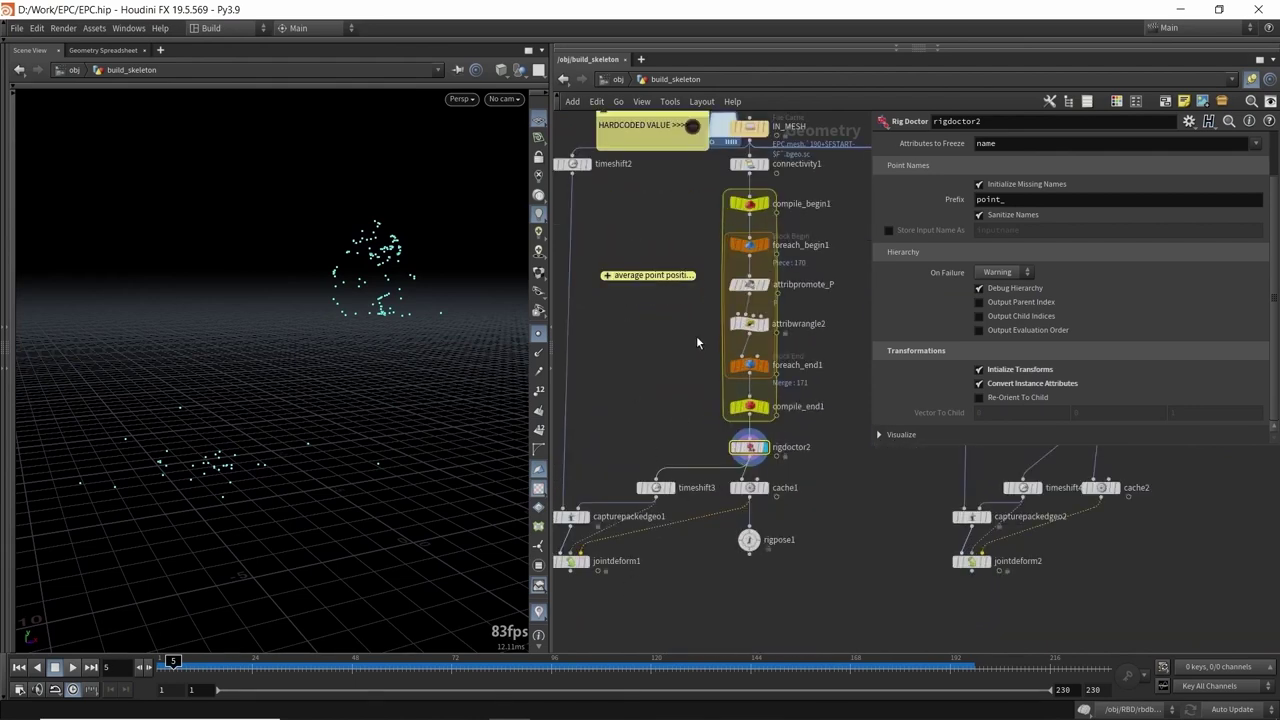
{"action": "middle_click_drag", "start_coordinate": [697, 337], "coordinate": [656, 418]}
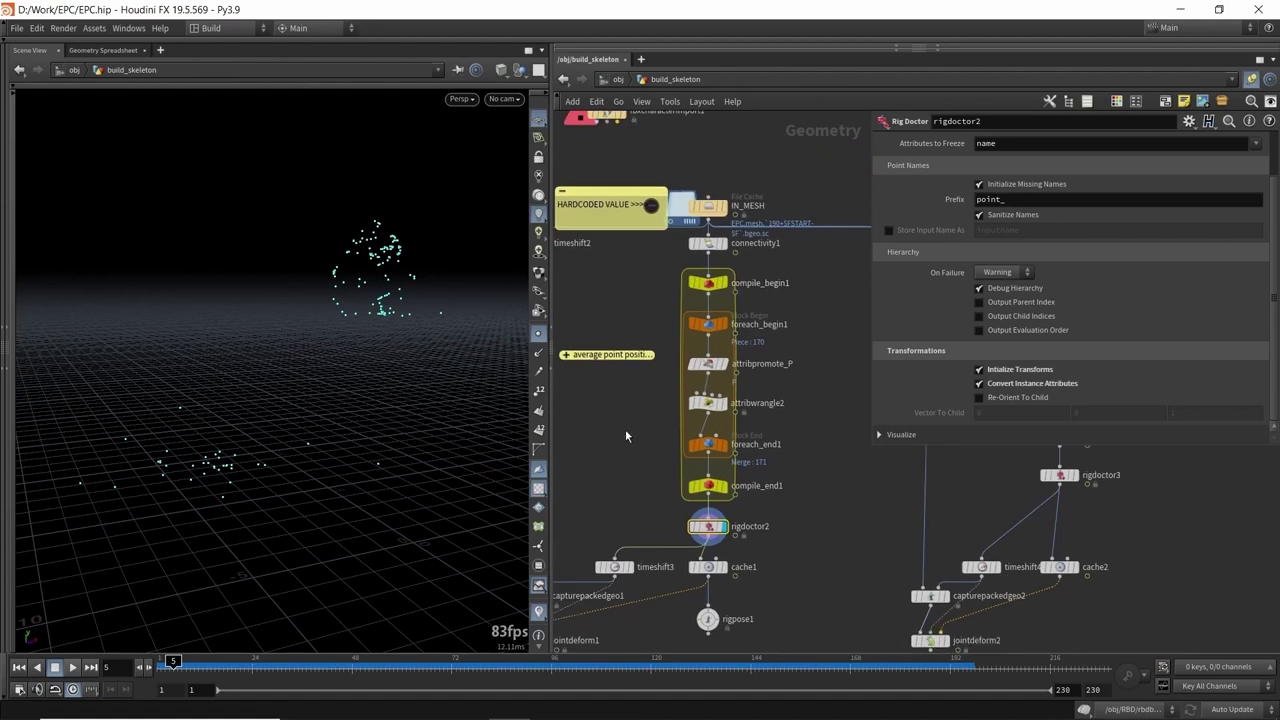
{"action": "middle_click_drag", "start_coordinate": [627, 464], "coordinate": [670, 429]}
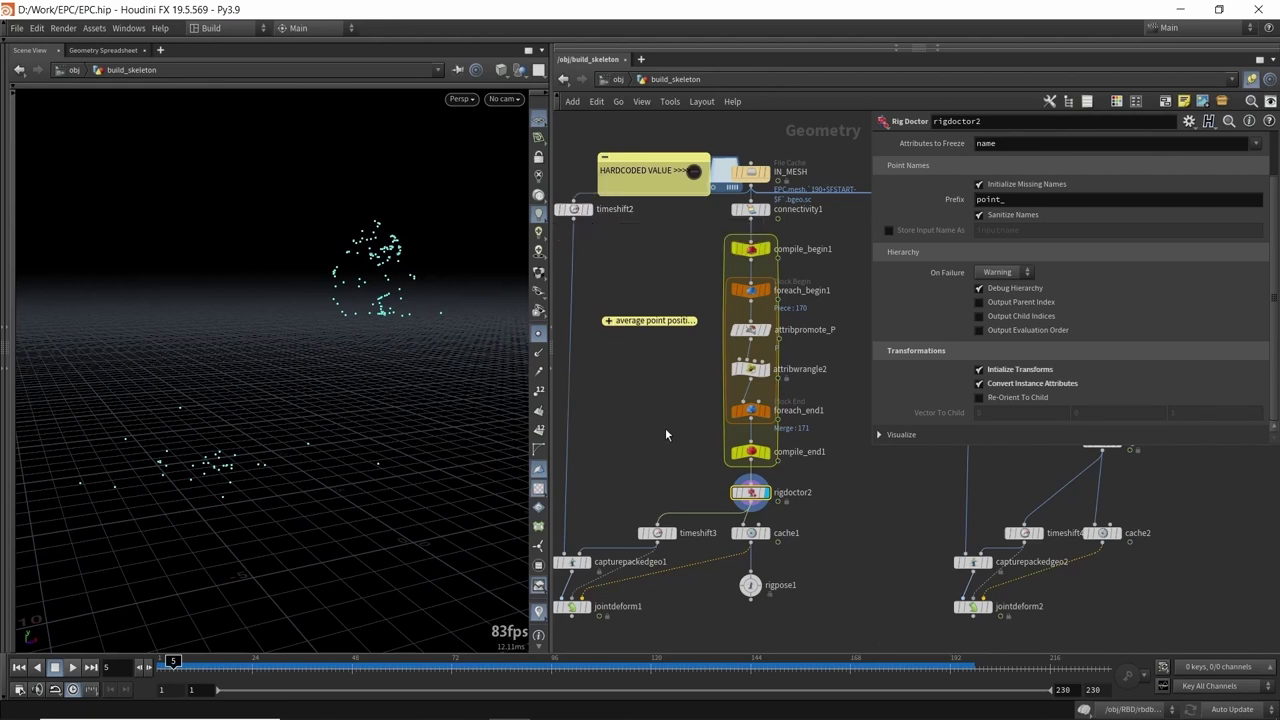
{"action": "scroll", "coordinate": [671, 418], "scroll_direction": "up", "scroll_amount": 4}
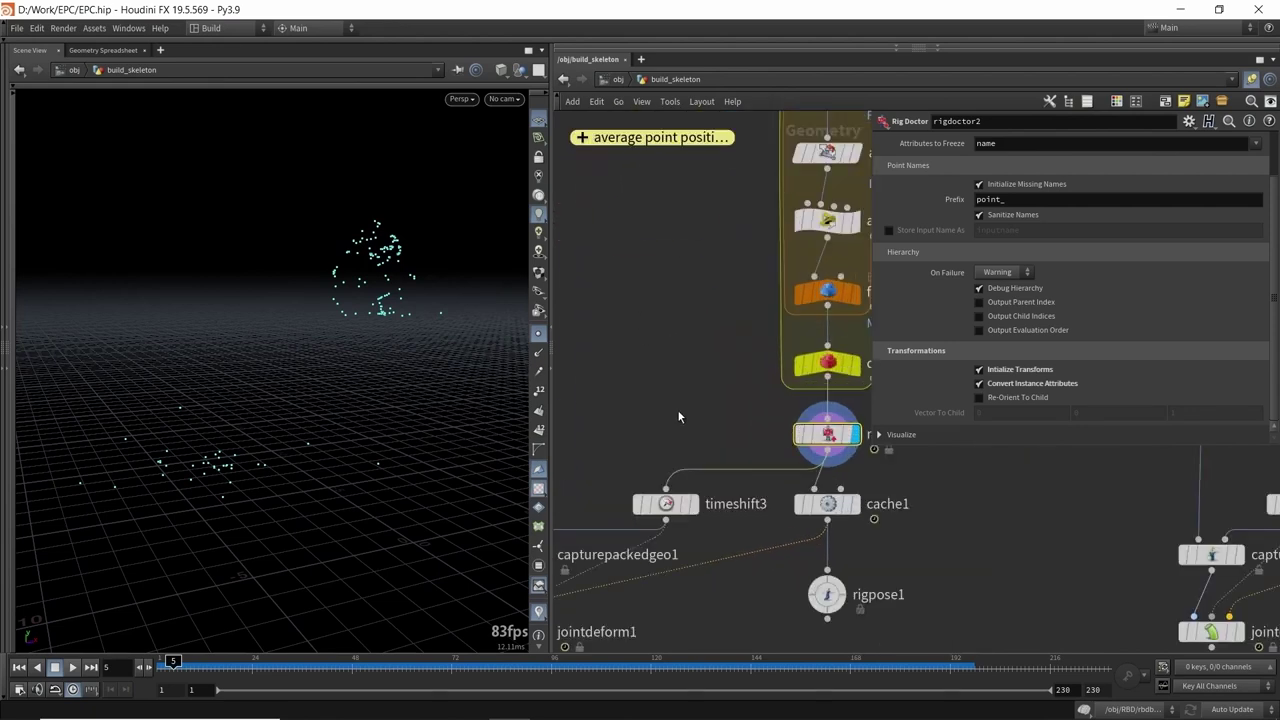
{"action": "left_click", "coordinate": [694, 504]}
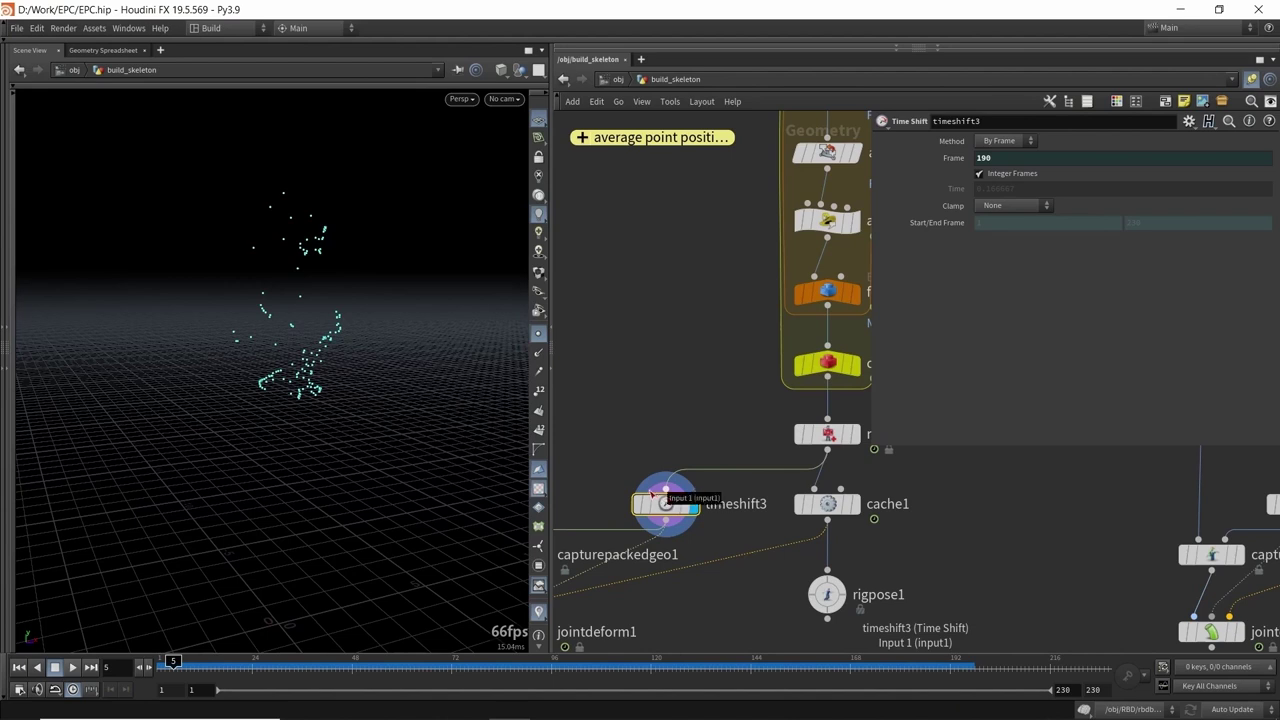
{"action": "left_click_drag", "start_coordinate": [819, 661], "coordinate": [214, 661]}
{"action": "right_click_drag", "start_coordinate": [297, 374], "coordinate": [380, 331]}
{"action": "middle_click_drag", "start_coordinate": [380, 331], "coordinate": [364, 330]}
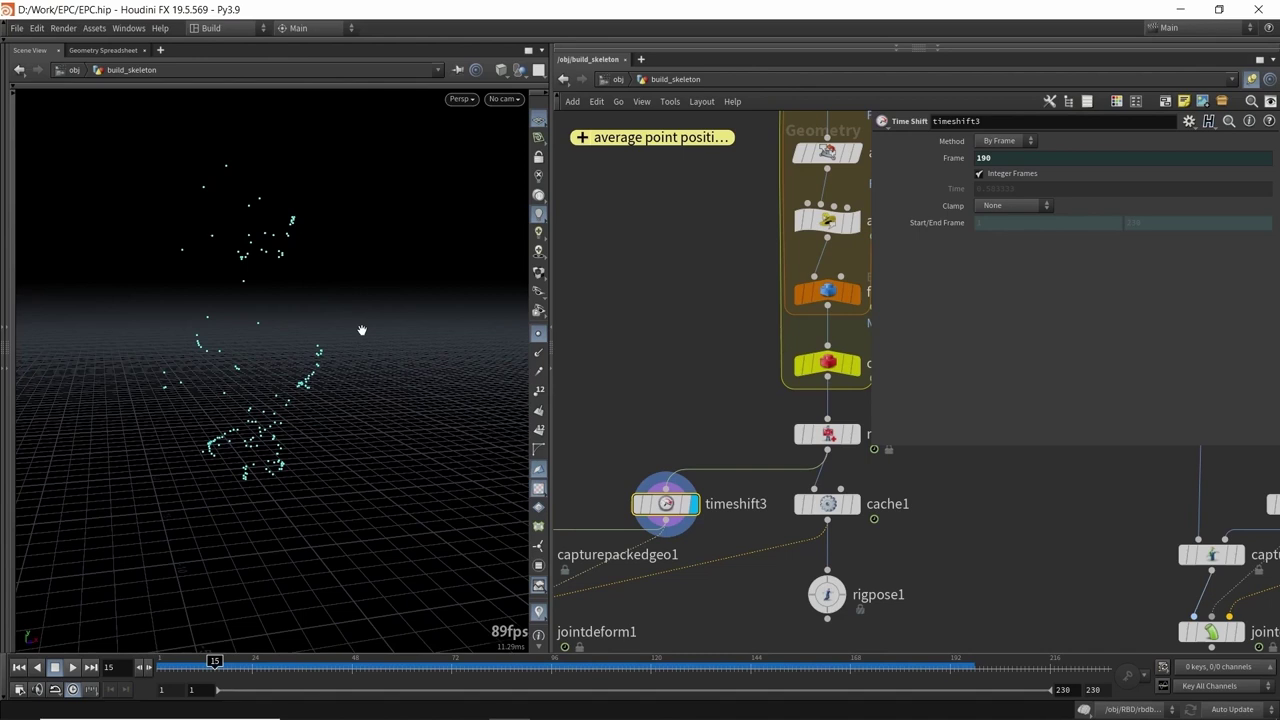
{"action": "left_click_drag", "start_coordinate": [360, 331], "coordinate": [326, 343]}
- Locate jointdeform1 at the end of the chain and read the network note about averaging point positions
{"action": "scroll", "coordinate": [683, 403], "scroll_direction": "down", "scroll_amount": 2}
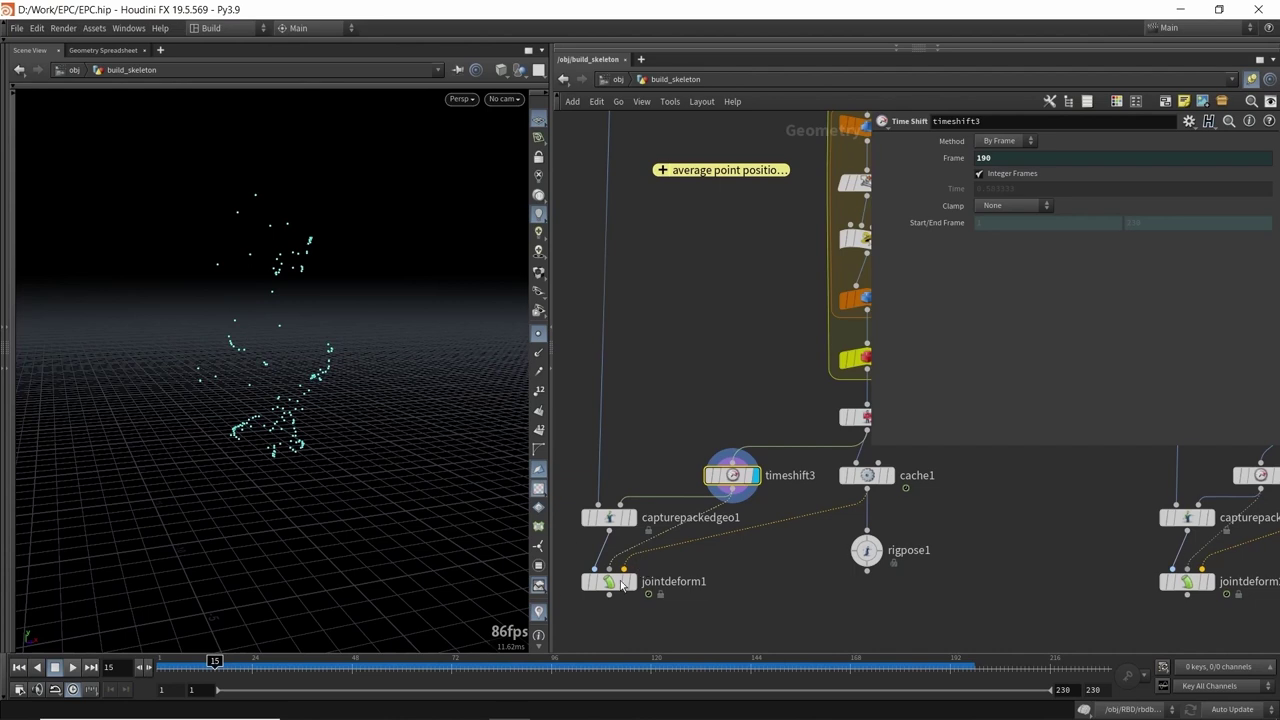
{"action": "mouse_move", "coordinate": [610, 583]}
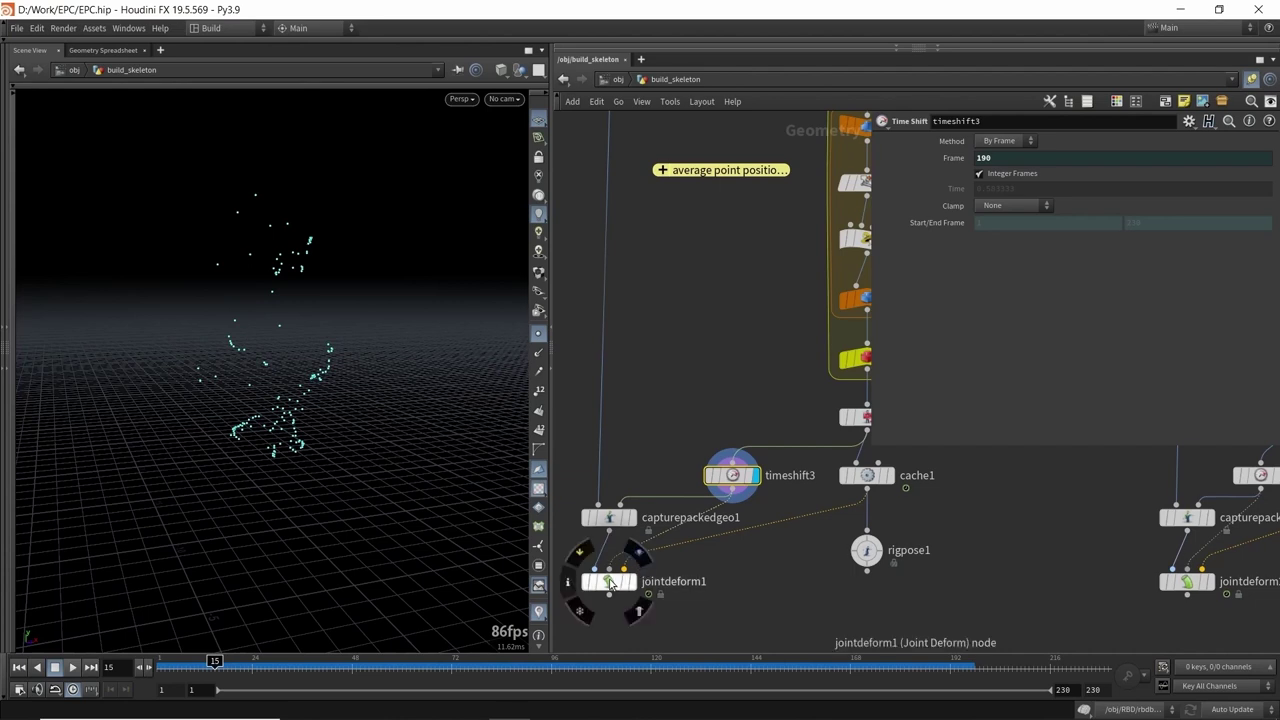
{"action": "left_click_drag", "start_coordinate": [249, 370], "coordinate": [265, 366]}
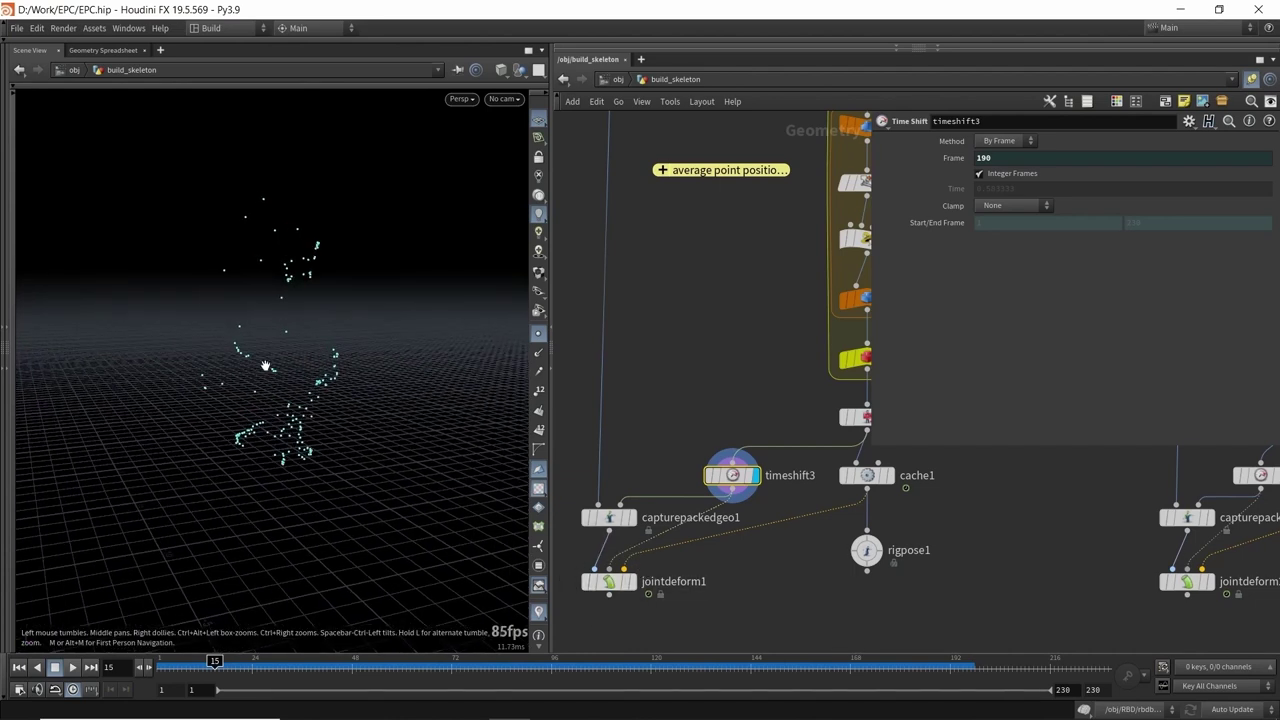
{"action": "scroll", "coordinate": [686, 306], "scroll_direction": "down", "scroll_amount": 4}
{"action": "middle_click_drag", "start_coordinate": [686, 306], "coordinate": [677, 417]}
{"action": "key", "text": "Tab"}
{"action": "key", "text": "Escape"}
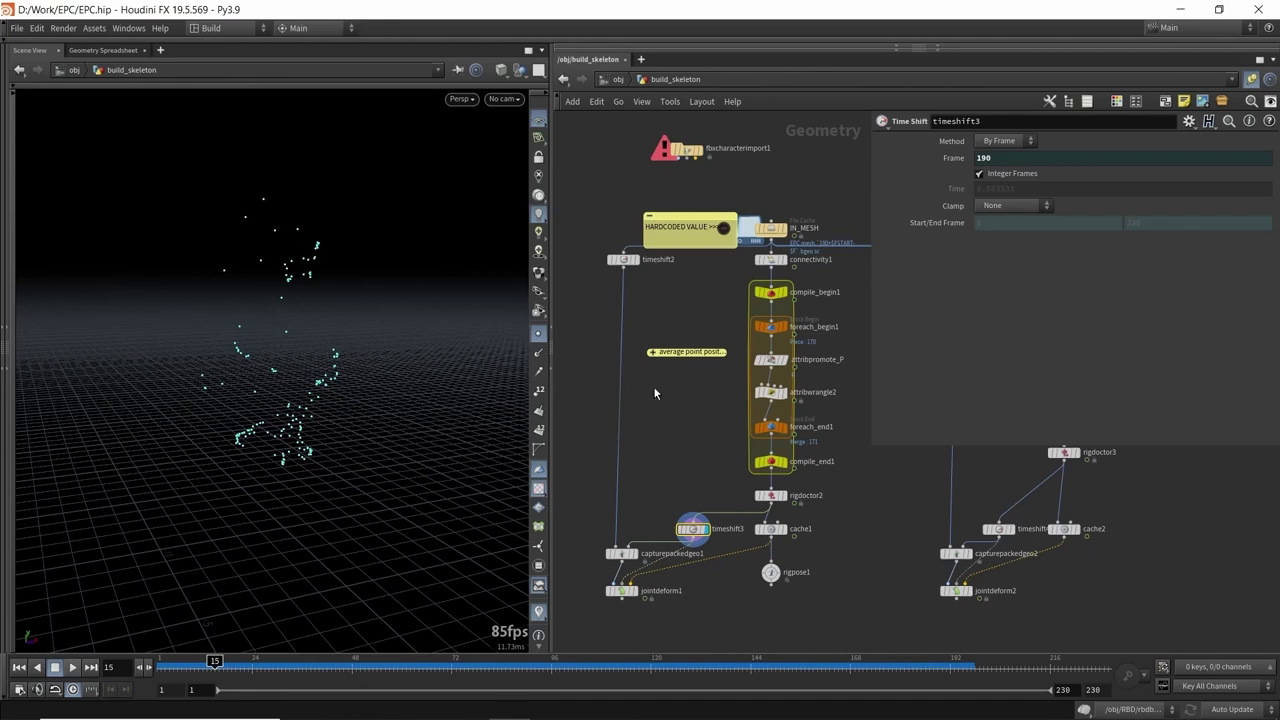
{"action": "mouse_move", "coordinate": [661, 352]}
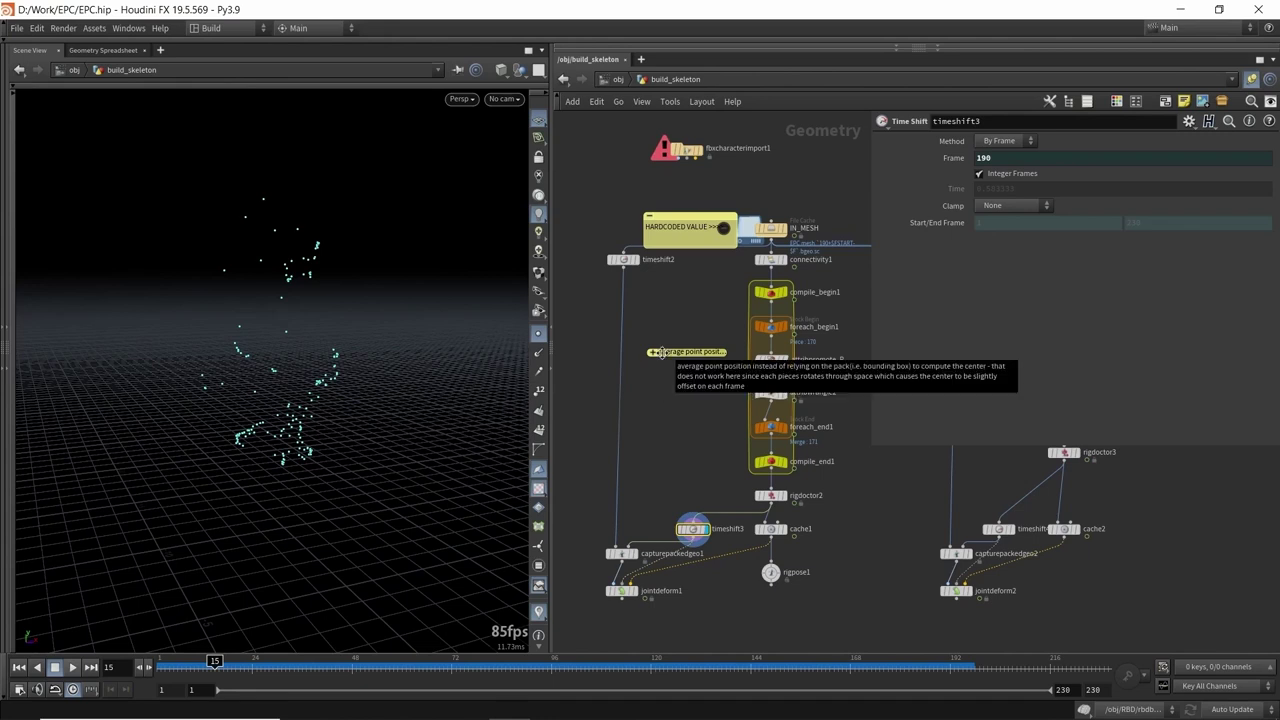
- Display timeshift2, show its frame settings, and hide the point markers on the bust mesh
{"action": "scroll", "coordinate": [632, 276], "scroll_direction": "up", "scroll_amount": 3}
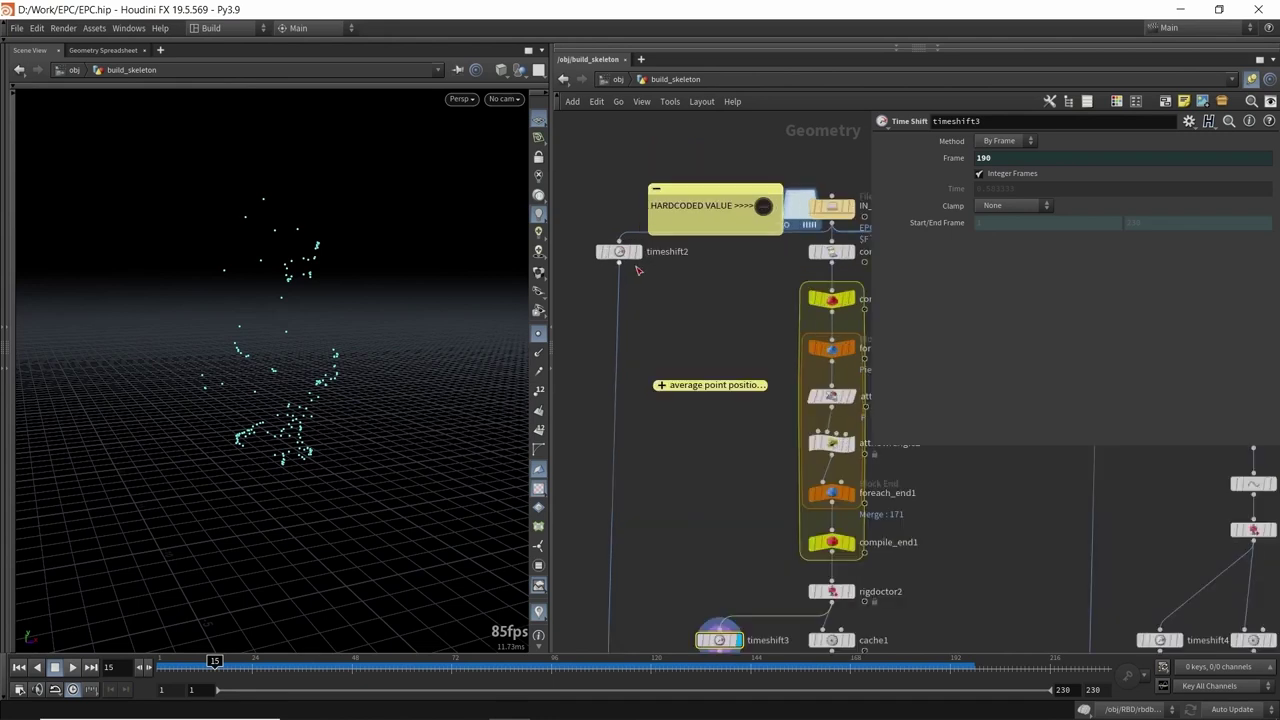
{"action": "left_click", "coordinate": [636, 252]}
{"action": "left_click", "coordinate": [617, 255]}
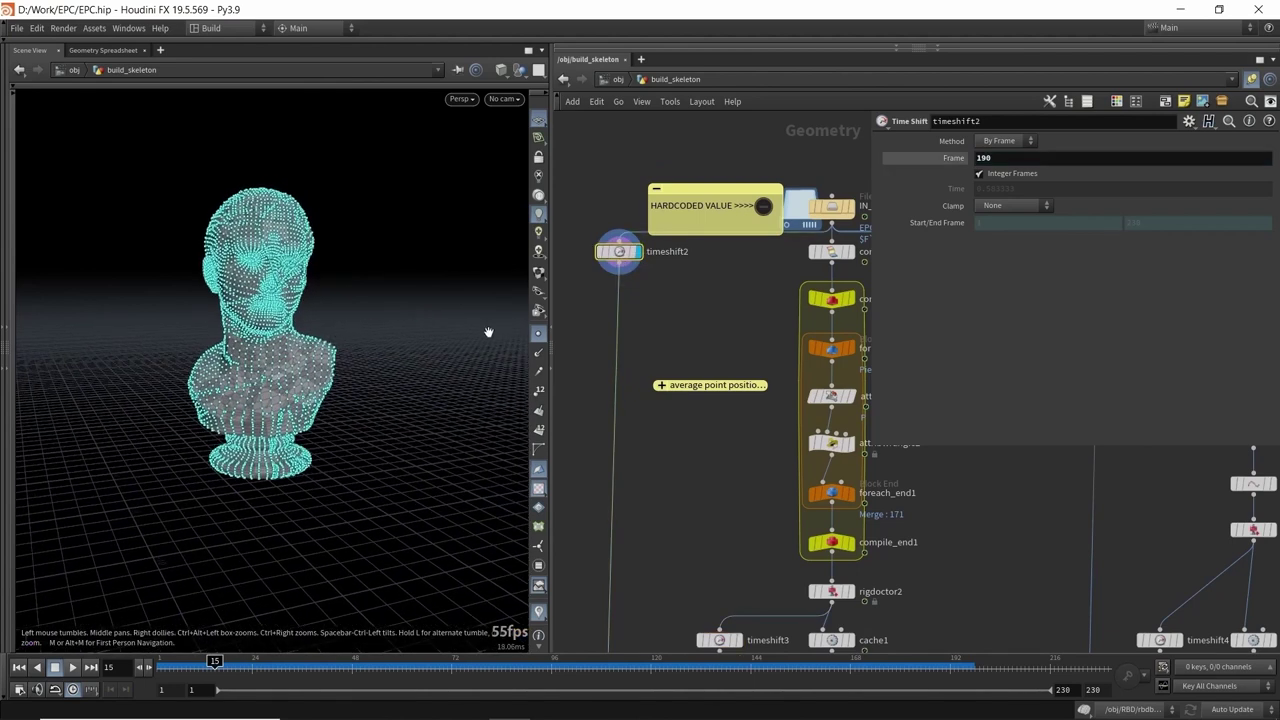
{"action": "middle_click", "coordinate": [623, 252]}
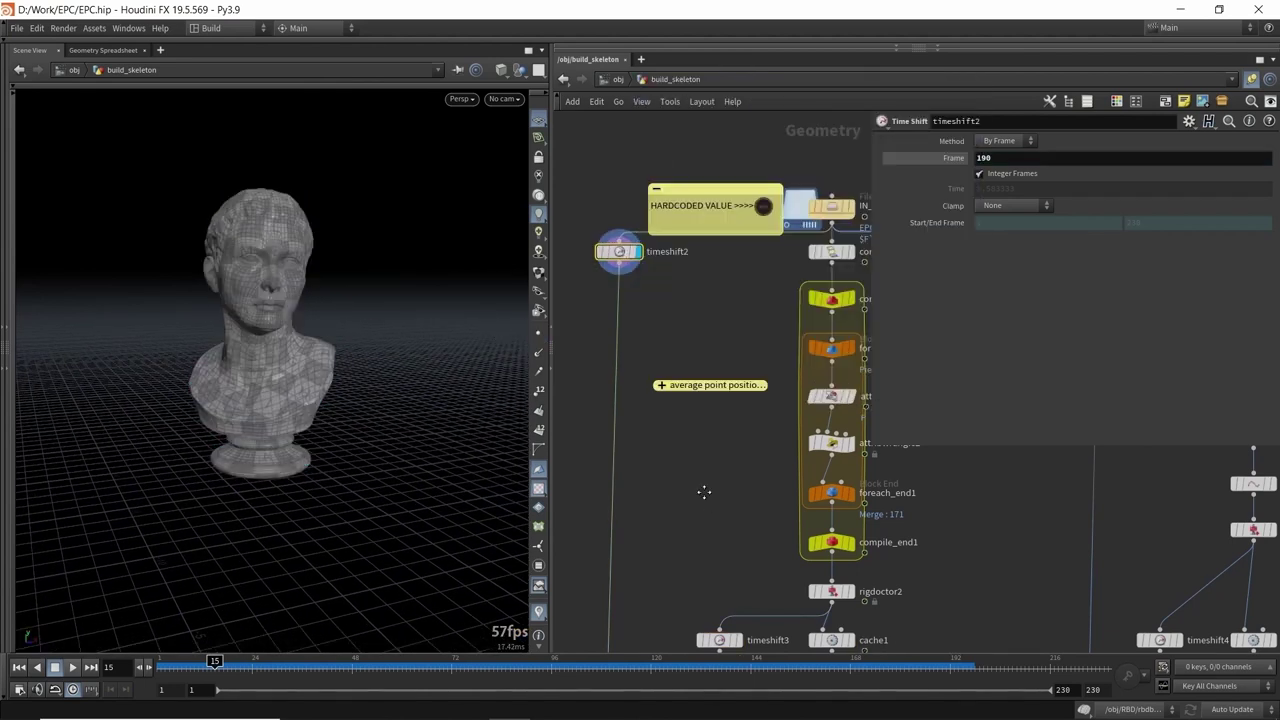
- Display timeshift3 again to compare its points with the timeshift2 mesh, and scrub to frame 12
{"action": "middle_click_drag", "start_coordinate": [746, 628], "coordinate": [756, 453]}
{"action": "scroll", "coordinate": [756, 453], "scroll_direction": "up", "scroll_amount": 3}
{"action": "left_click", "coordinate": [742, 442]}
{"action": "left_click", "coordinate": [712, 472]}
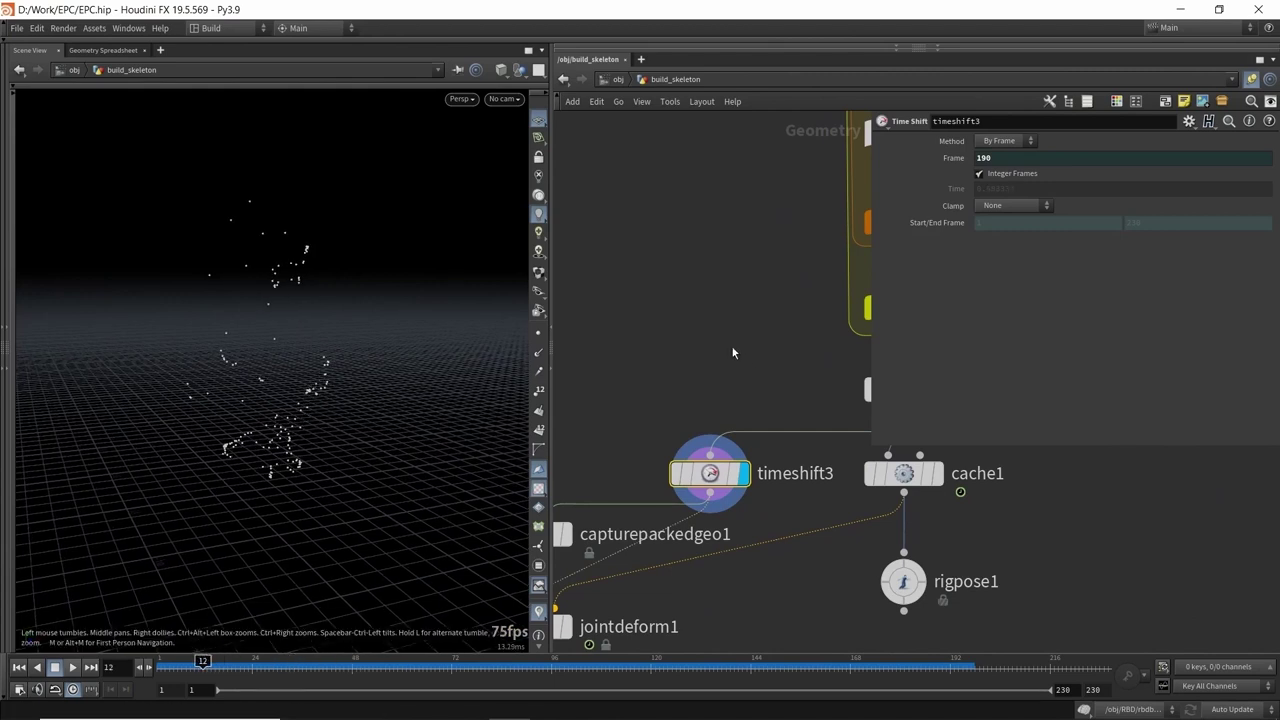
- Display capturepackedgeo1 and review its Pack Input, Partition Attribute, Unpack Output and Capture by Attribute settings
{"action": "scroll", "coordinate": [731, 351], "scroll_direction": "down", "scroll_amount": 2}
{"action": "middle_click_drag", "start_coordinate": [575, 479], "coordinate": [710, 440]}
{"action": "left_click", "coordinate": [729, 466]}
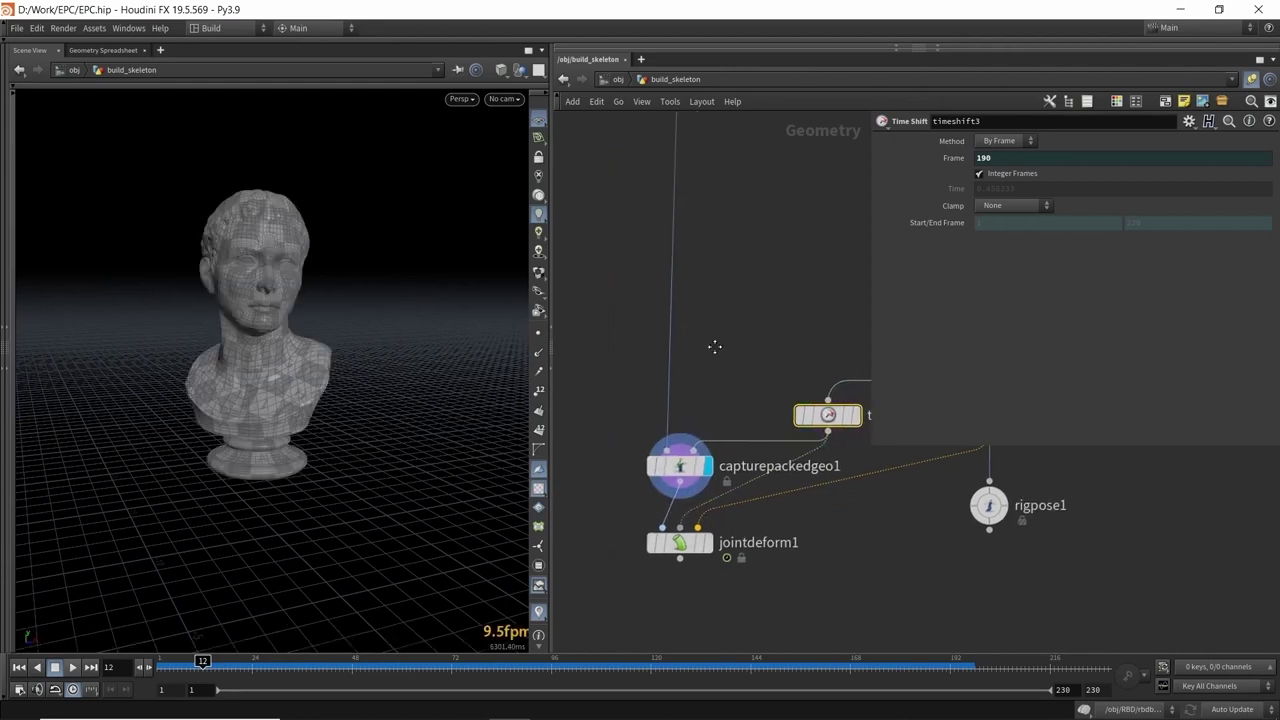
{"action": "left_click", "coordinate": [681, 478]}
{"action": "mouse_move", "coordinate": [266, 330]}
{"action": "left_mouse_down"}
{"action": "mouse_move", "coordinate": [282, 300]}
{"action": "mouse_move", "coordinate": [285, 316]}
{"action": "left_mouse_up"}
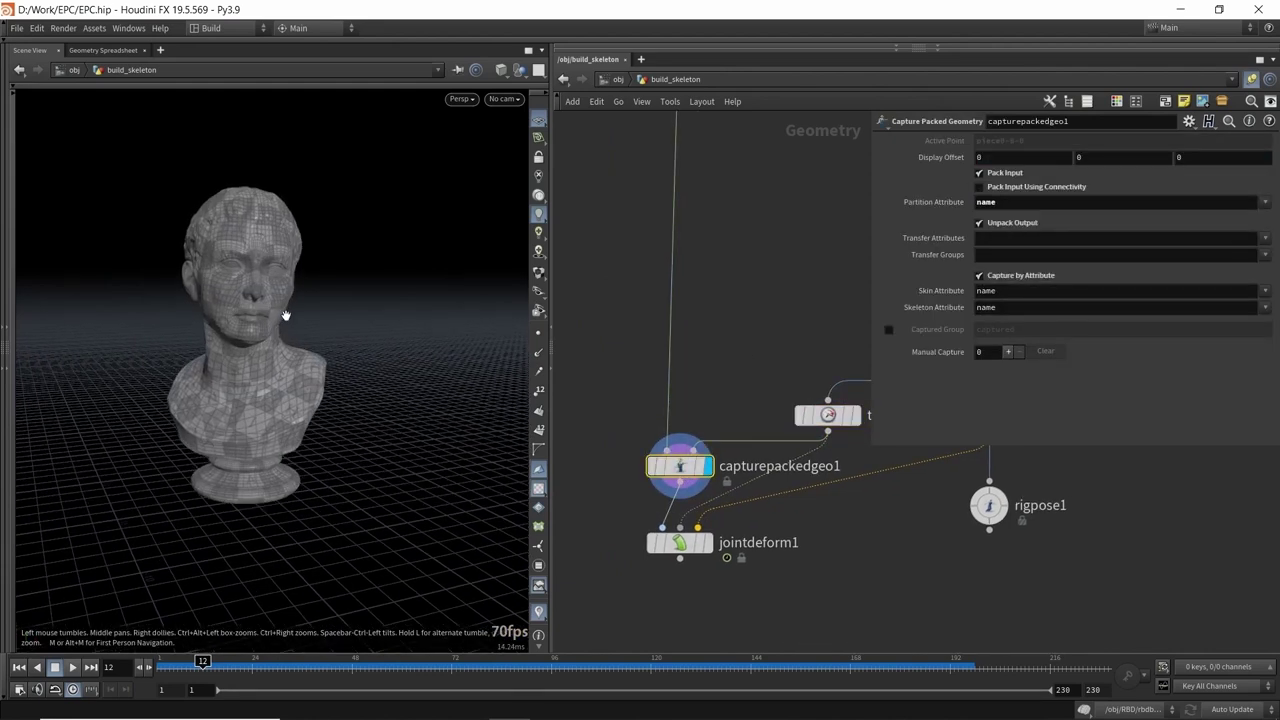
{"action": "middle_click_drag", "start_coordinate": [738, 316], "coordinate": [727, 309]}
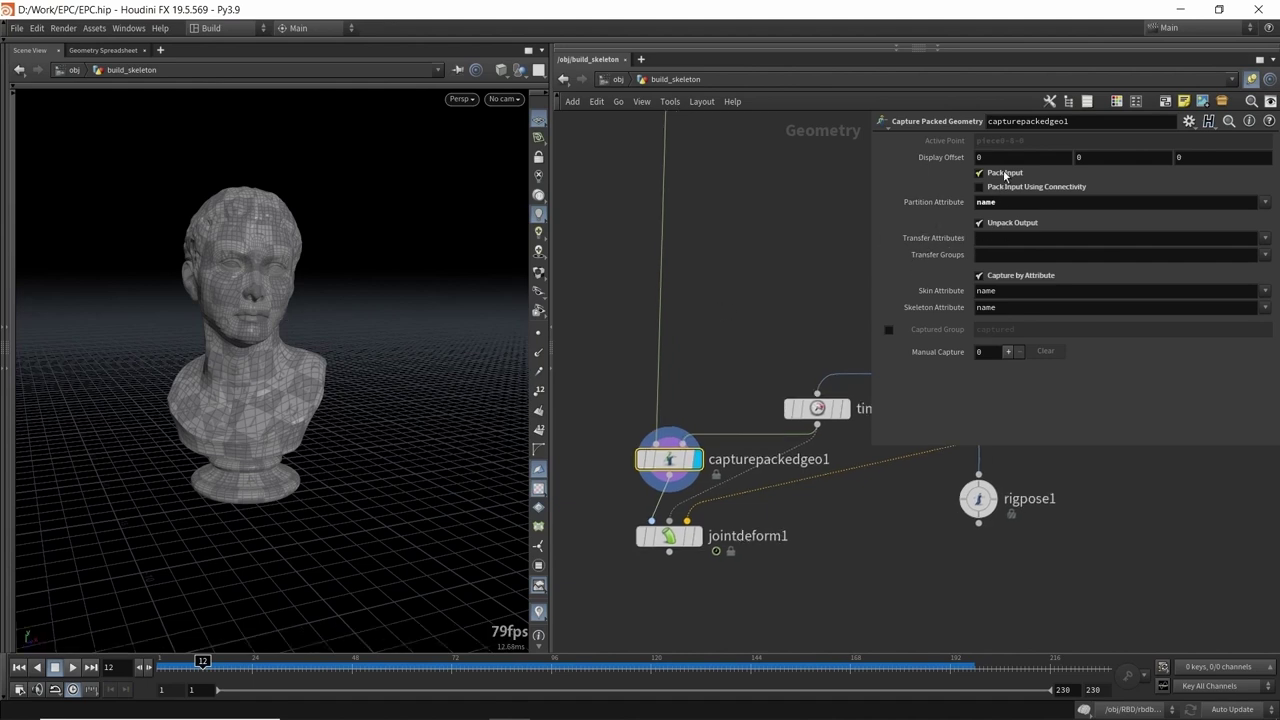
{"action": "middle_click_drag", "start_coordinate": [732, 322], "coordinate": [721, 326]}
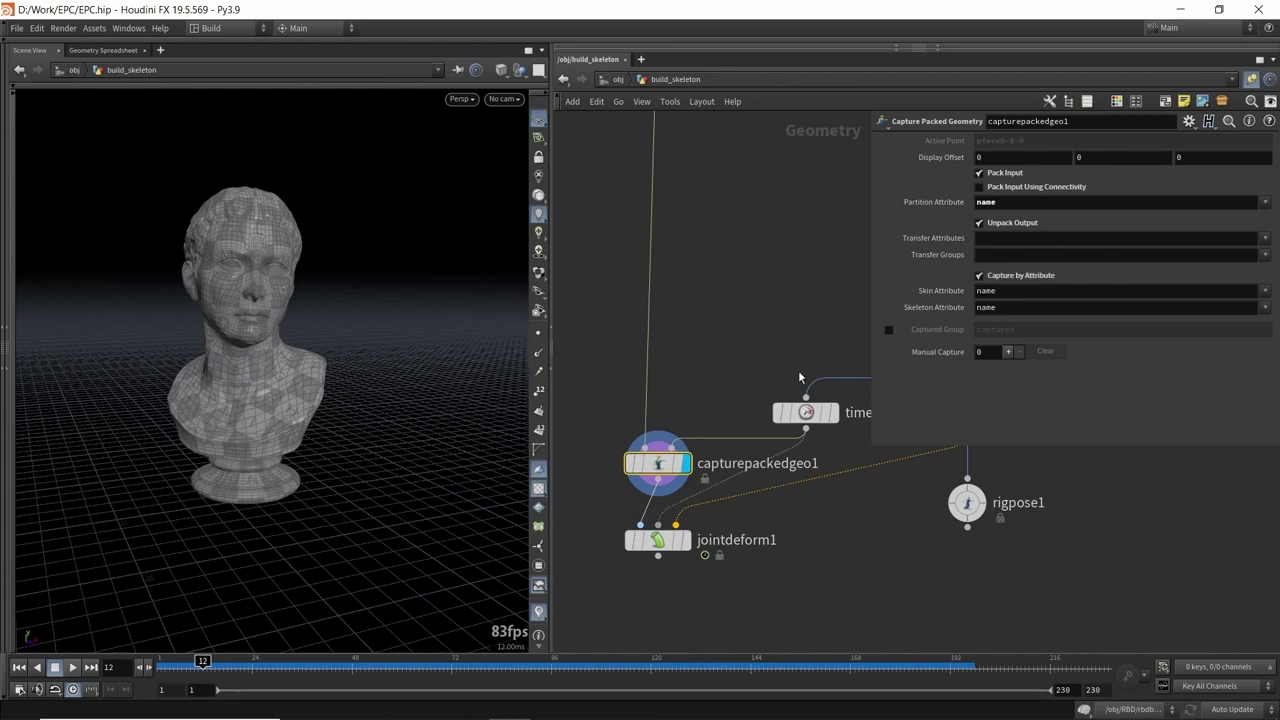
- Check the name attribute in rigdoctor2's node information and highlight the prim name lookup in attribwrangle2's code
{"action": "middle_click", "coordinate": [805, 410]}
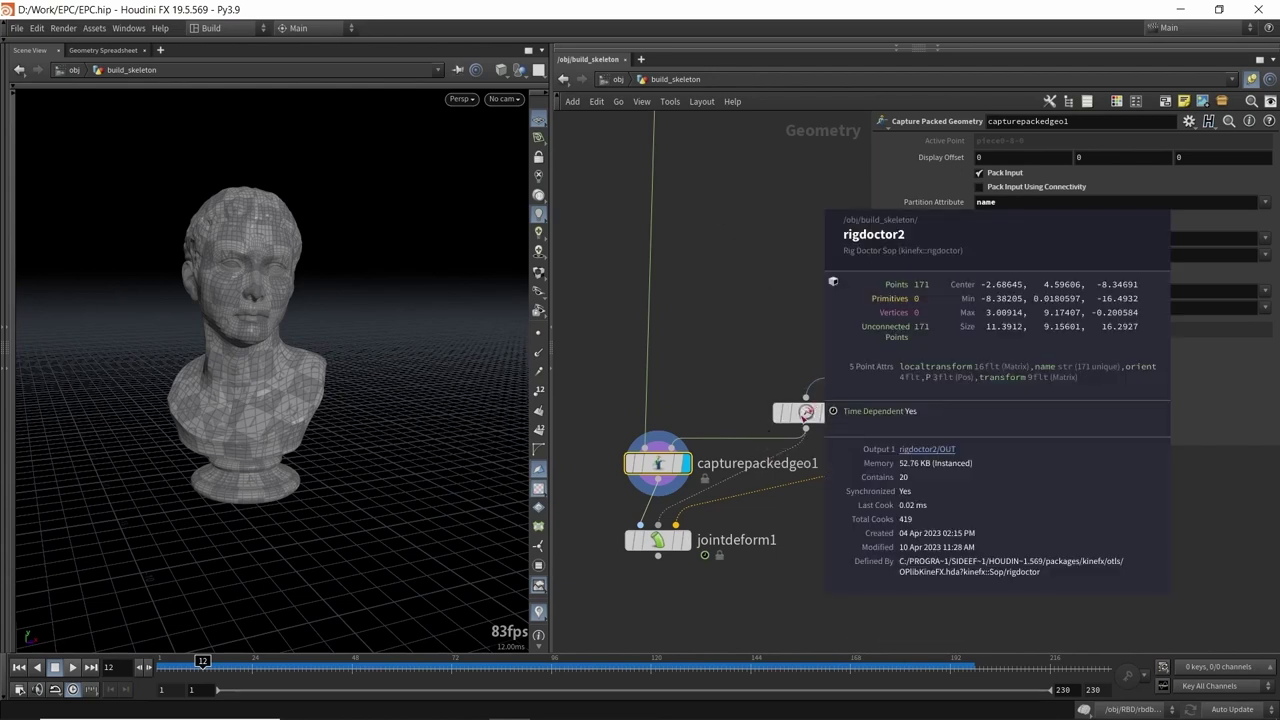
{"action": "middle_click_drag", "start_coordinate": [755, 272], "coordinate": [663, 420]}
{"action": "middle_click_drag", "start_coordinate": [749, 343], "coordinate": [663, 380]}
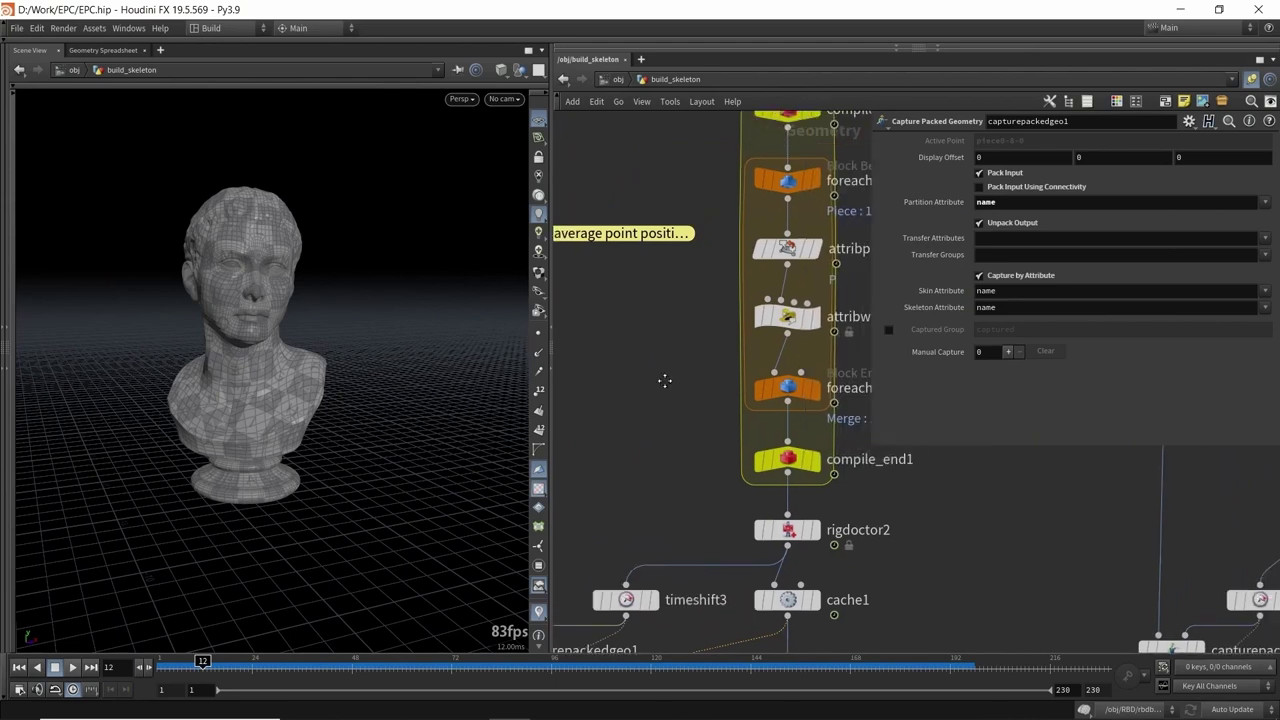
{"action": "left_click_drag", "start_coordinate": [711, 305], "coordinate": [780, 326]}
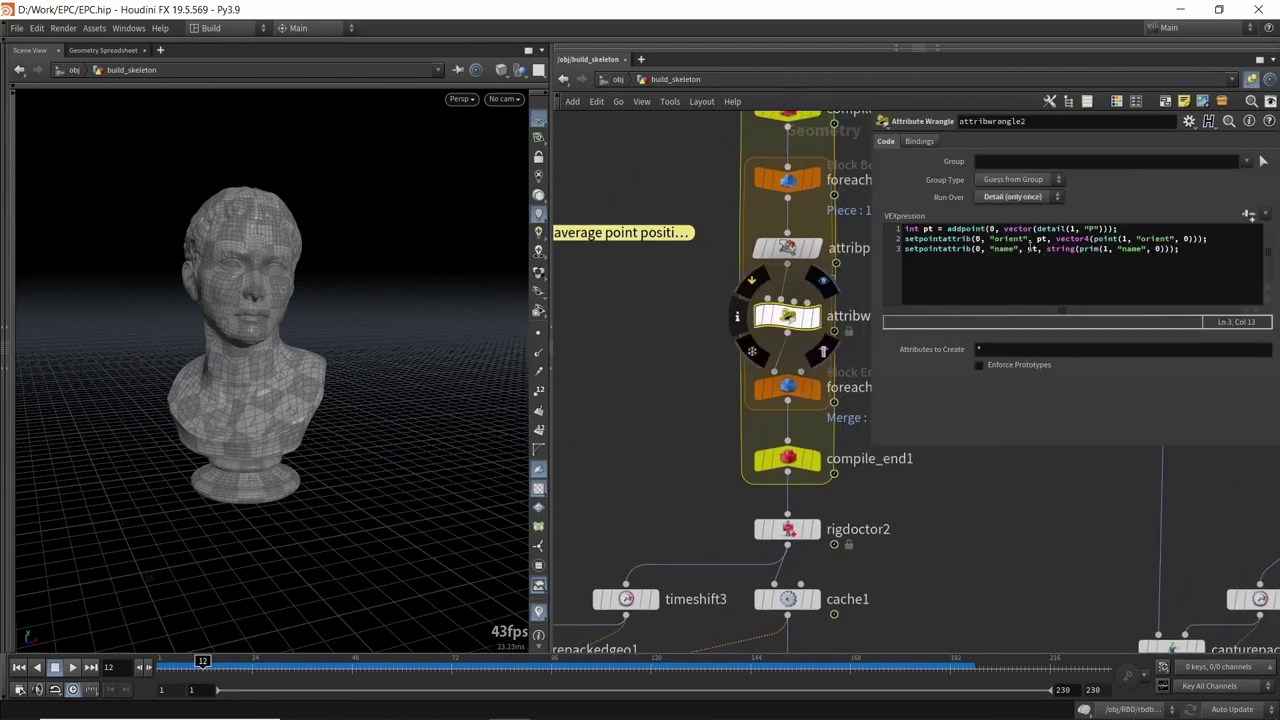
{"action": "left_click_drag", "start_coordinate": [1076, 249], "coordinate": [1172, 249]}
- Select capturepackedgeo1 again to review how it captures by the name attribute, and check its connection to jointdeform1
{"action": "scroll", "coordinate": [686, 374], "scroll_direction": "down", "scroll_amount": 4}
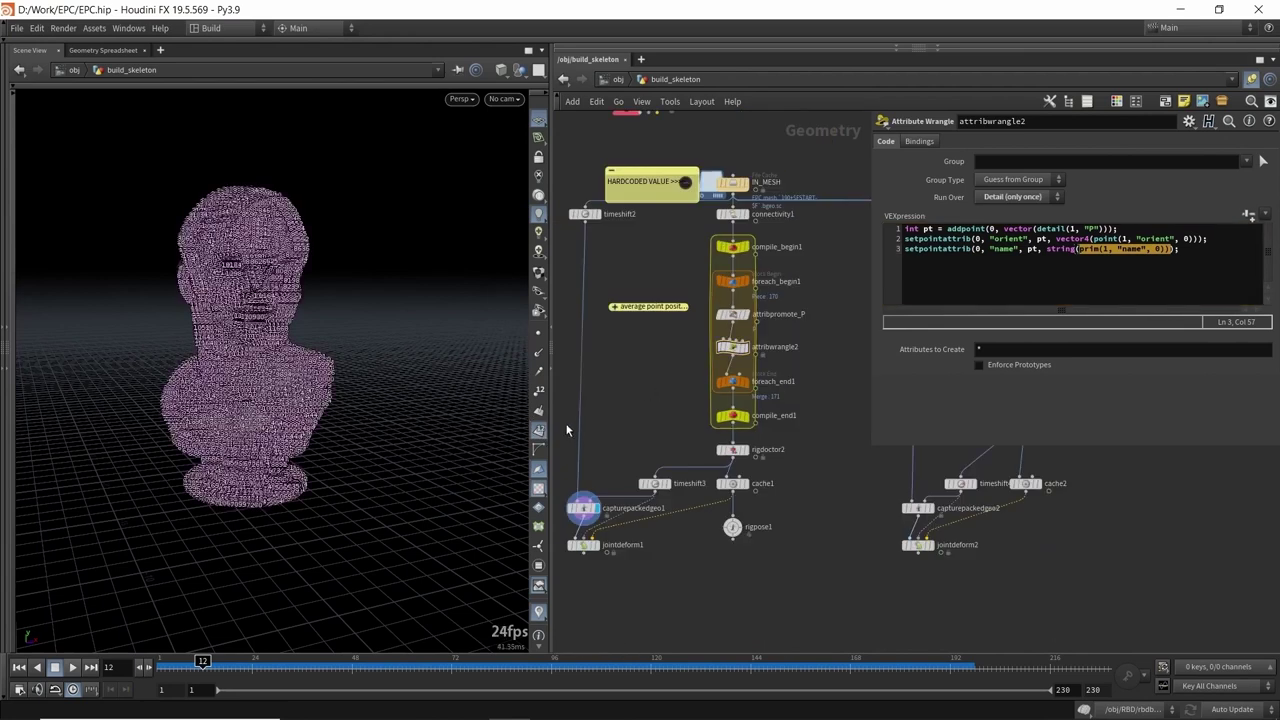
{"action": "middle_click_drag", "start_coordinate": [615, 469], "coordinate": [705, 430]}
{"action": "scroll", "coordinate": [705, 436], "scroll_direction": "up", "scroll_amount": 3}
{"action": "left_click", "coordinate": [673, 469]}
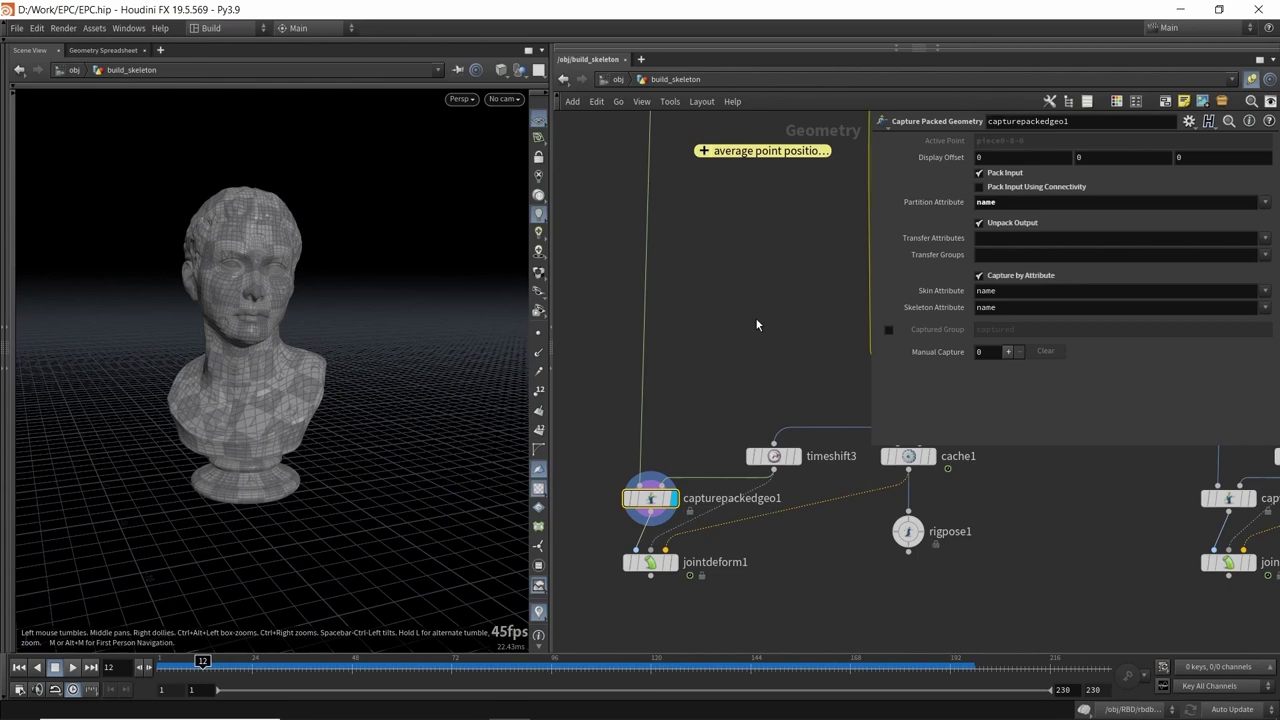
{"action": "middle_click_drag", "start_coordinate": [667, 468], "coordinate": [683, 355]}
{"action": "scroll", "coordinate": [676, 410], "scroll_direction": "up", "scroll_amount": 3}
{"action": "middle_click", "coordinate": [655, 468]}
{"action": "mouse_move", "coordinate": [652, 427]}
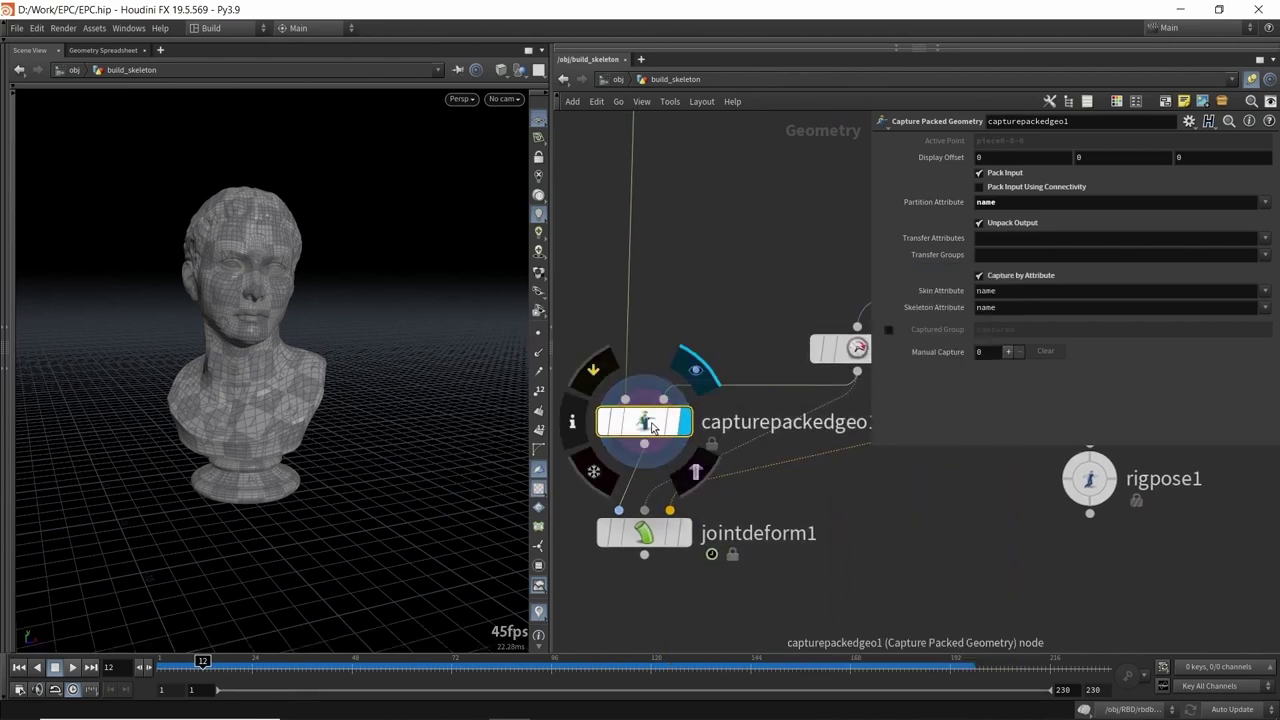
{"action": "mouse_move", "coordinate": [692, 543]}
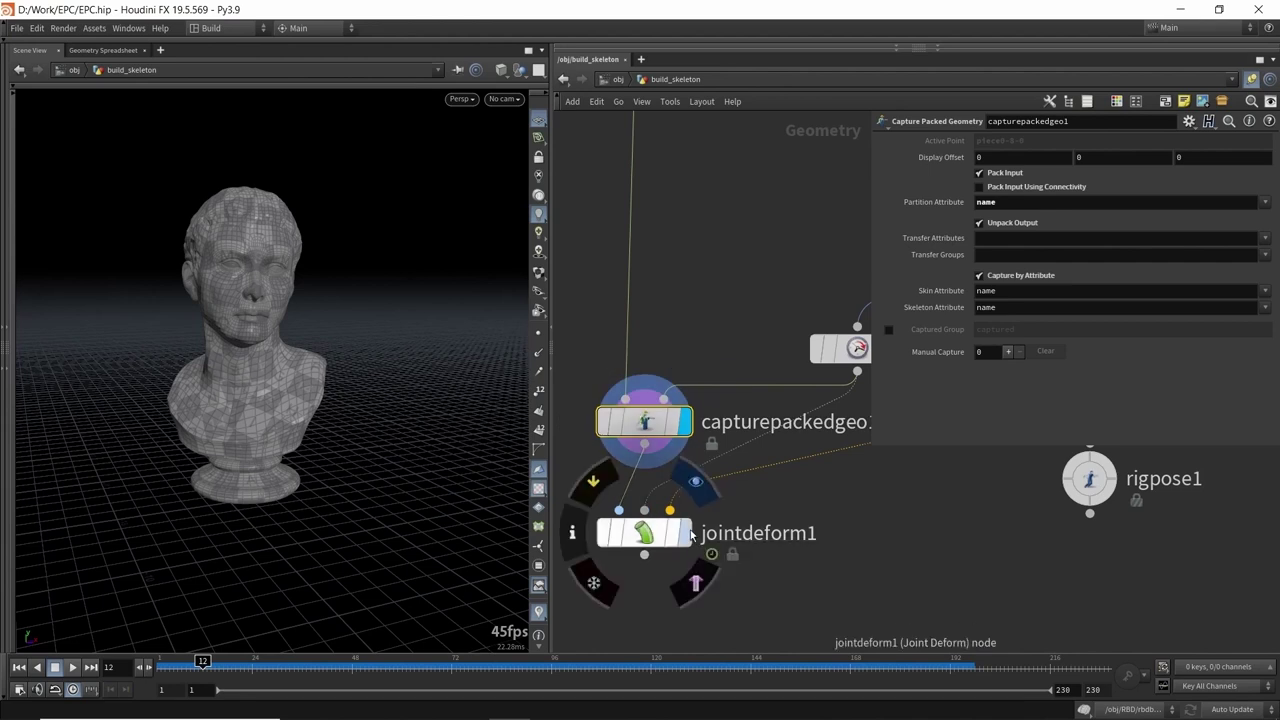
- Display jointdeform1, play the deformed animation and jump to frame 62
{"action": "left_click", "coordinate": [688, 538]}
{"action": "left_click", "coordinate": [636, 543]}
{"action": "right_click_drag", "start_coordinate": [360, 362], "coordinate": [206, 400]}
{"action": "middle_click_drag", "start_coordinate": [206, 400], "coordinate": [323, 349]}
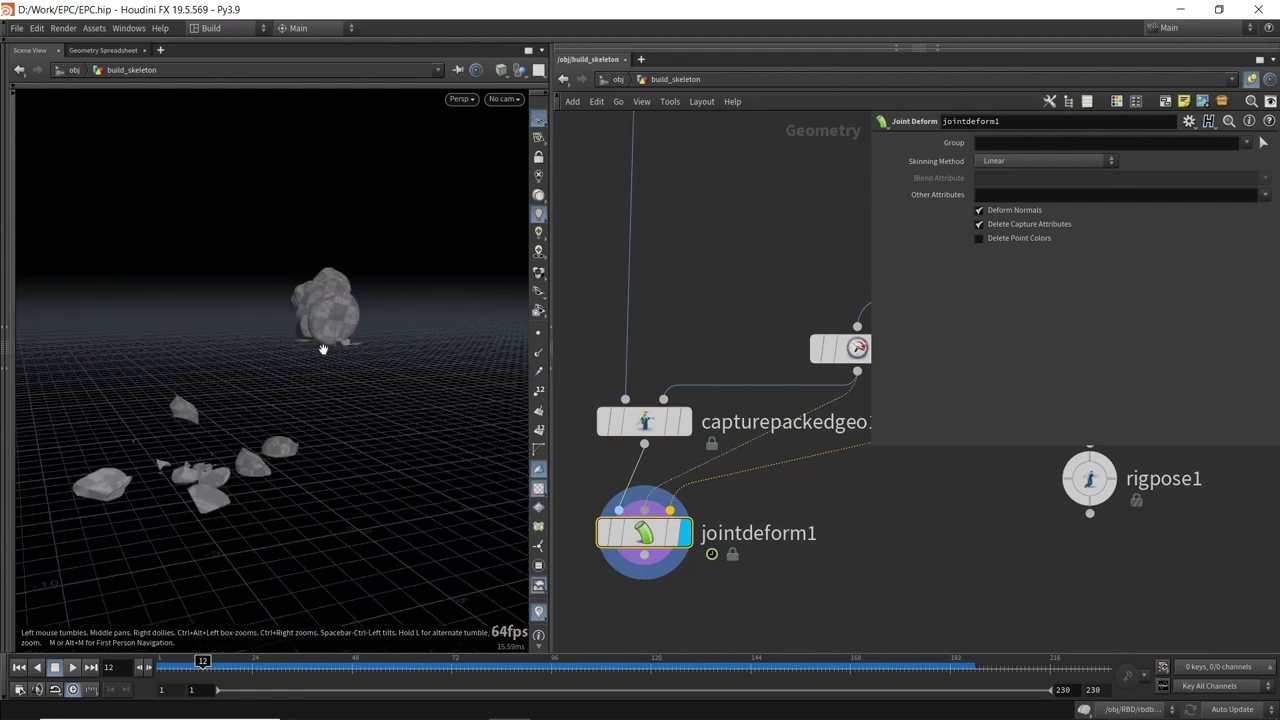
{"action": "left_click", "coordinate": [72, 667]}
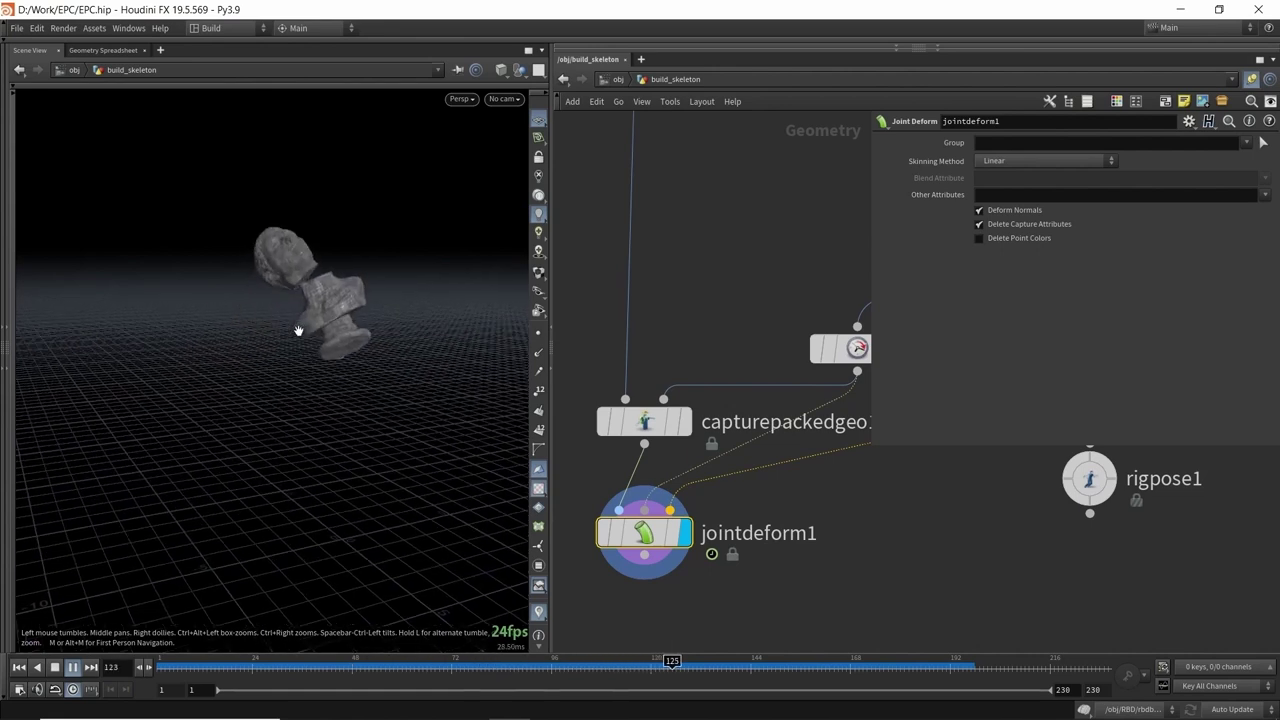
{"action": "left_click", "coordinate": [410, 664]}
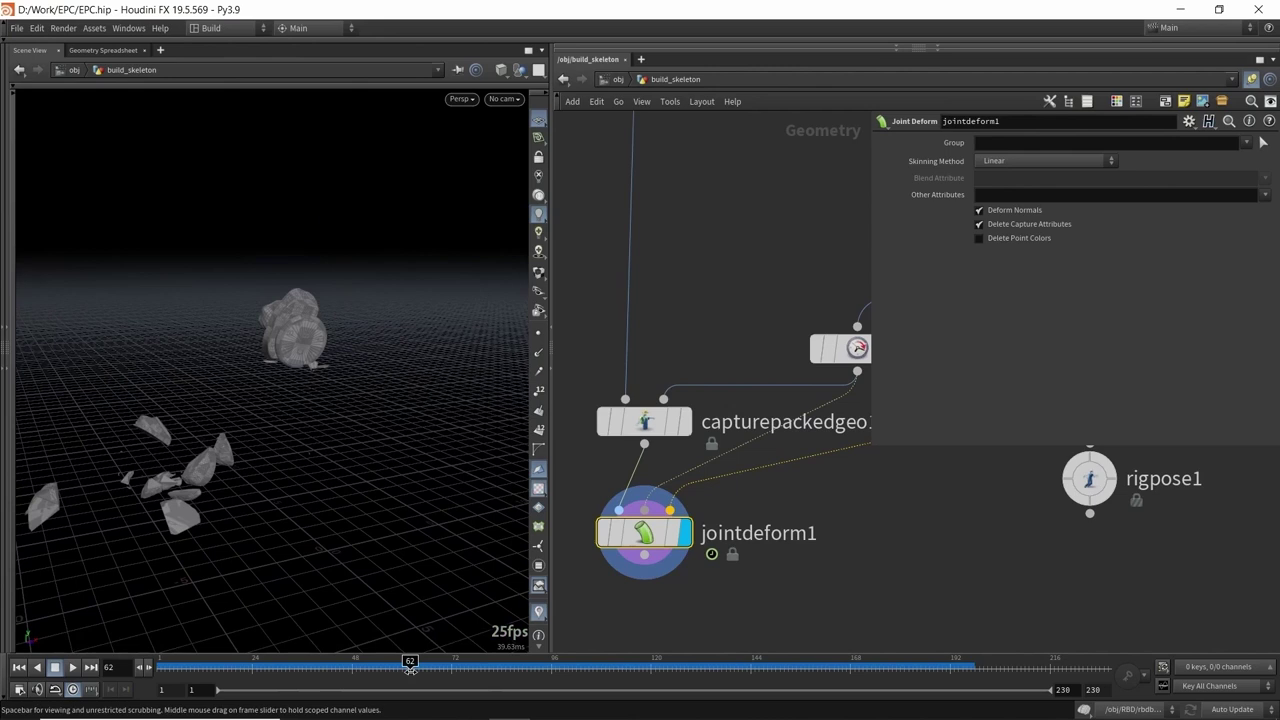
- Overlay IN_MESH as a template to compare it with jointdeform1 during playback, return to frame 1 and turn the template off
{"action": "scroll", "coordinate": [750, 295], "scroll_direction": "down", "scroll_amount": 4}
{"action": "middle_click_drag", "start_coordinate": [769, 272], "coordinate": [654, 550]}
{"action": "scroll", "coordinate": [798, 208], "scroll_direction": "up", "scroll_amount": 2}
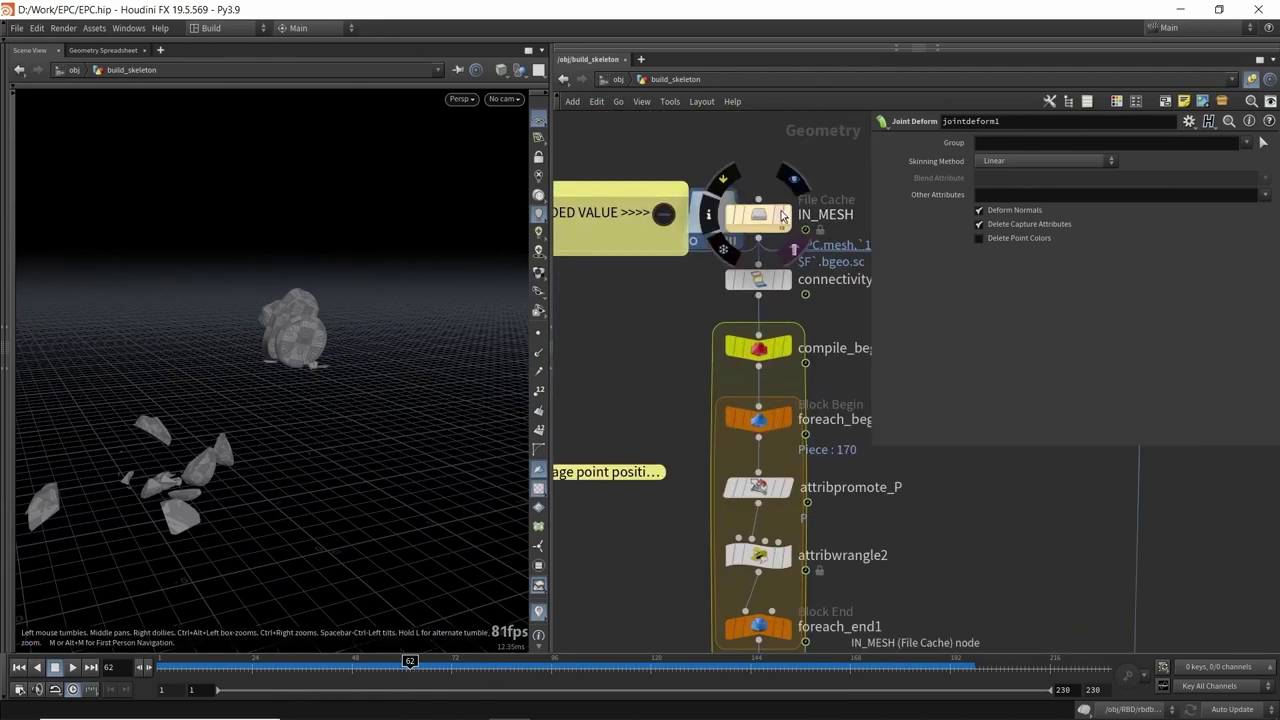
{"action": "left_click", "coordinate": [783, 216]}
{"action": "left_click_drag", "start_coordinate": [369, 391], "coordinate": [405, 383]}
{"action": "left_click", "coordinate": [76, 668]}
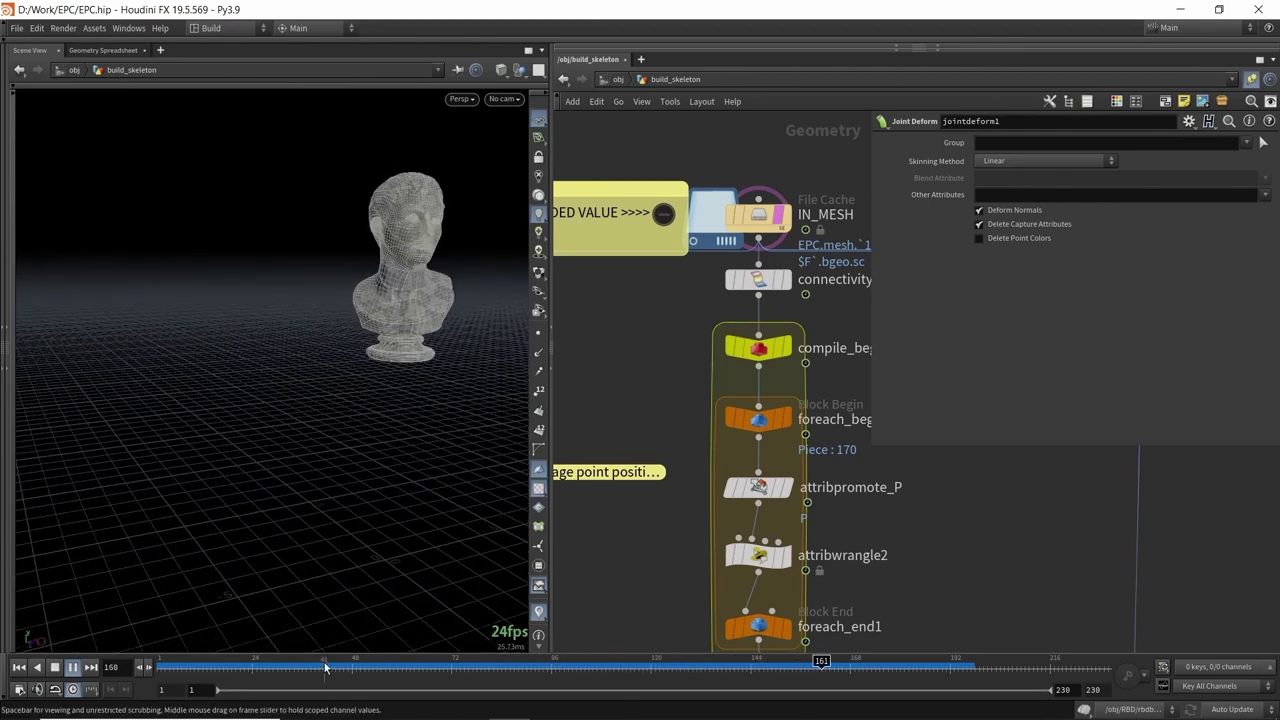
{"action": "left_click_drag", "start_coordinate": [325, 668], "coordinate": [160, 668]}
{"action": "left_click", "coordinate": [779, 215]}
- Save the scene file
{"action": "scroll", "coordinate": [655, 356], "scroll_direction": "down", "scroll_amount": 5}
{"action": "middle_click_drag", "start_coordinate": [656, 357], "coordinate": [689, 322]}
{"action": "scroll", "coordinate": [689, 322], "scroll_direction": "up", "scroll_amount": 2}
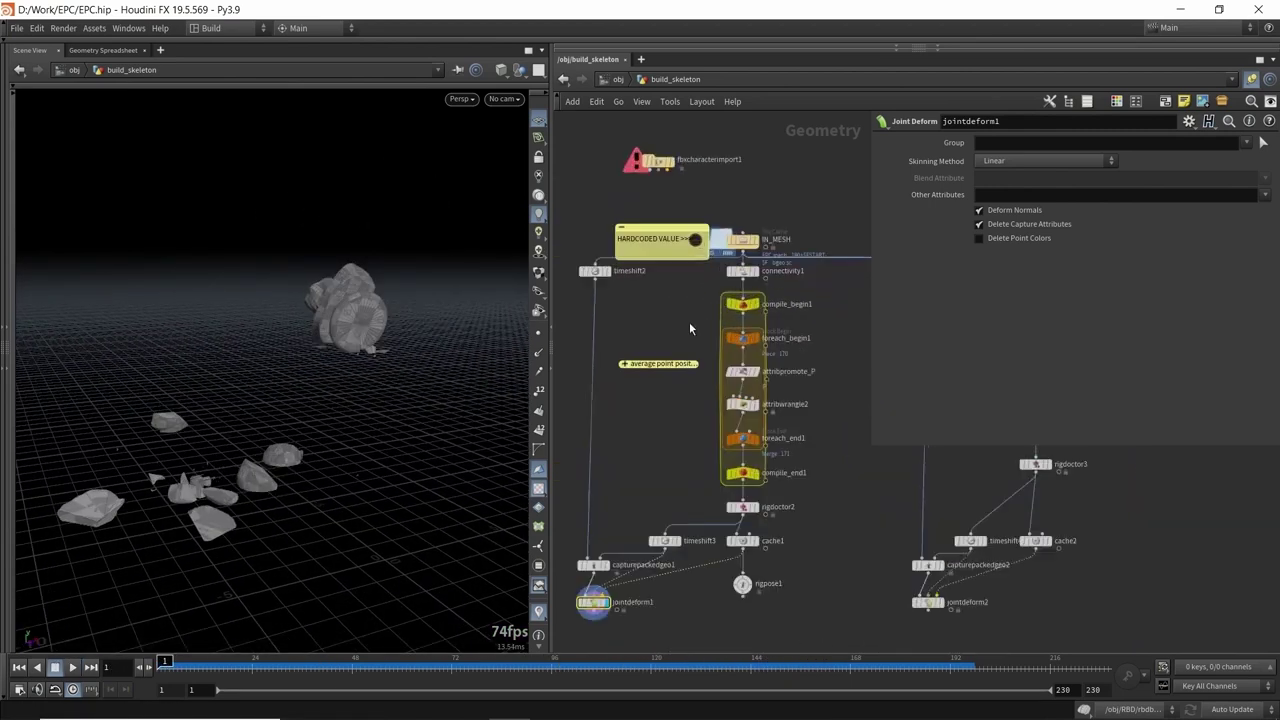
{"action": "scroll", "coordinate": [685, 318], "scroll_direction": "up", "scroll_amount": 2}
{"action": "key", "text": "ctrl+s"}
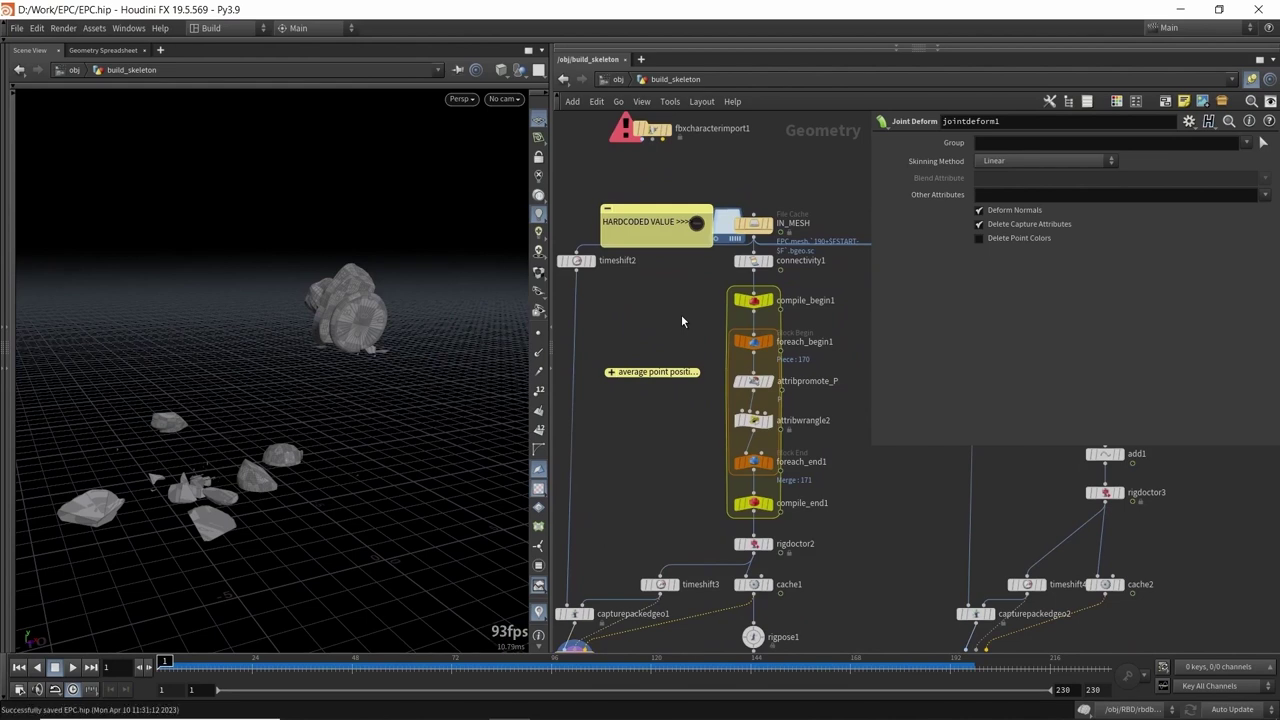
- Add a Pack node beside the compile block, connect IN_MESH to its input and display it
{"action": "scroll", "coordinate": [657, 346], "scroll_direction": "up", "scroll_amount": 2}
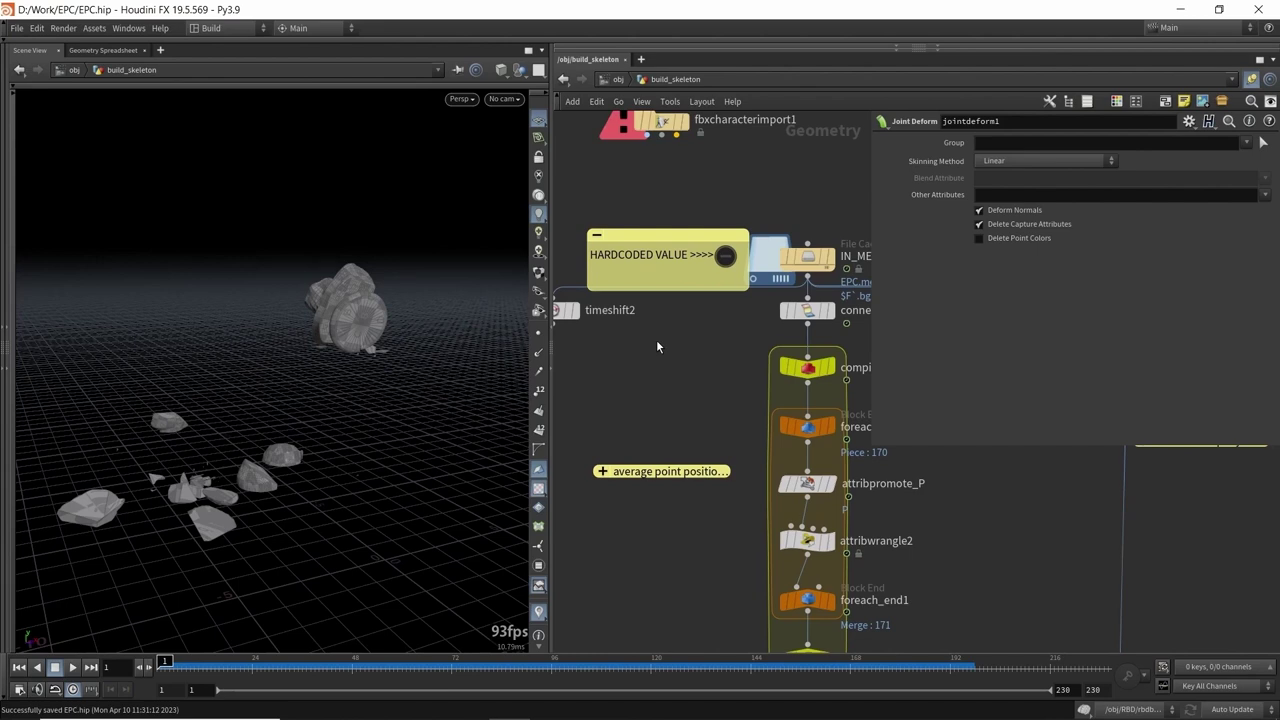
{"action": "key", "text": "Tab"}
{"action": "type", "text": "pack"}
{"action": "key", "text": "Return"}
{"action": "left_click", "coordinate": [657, 345]}
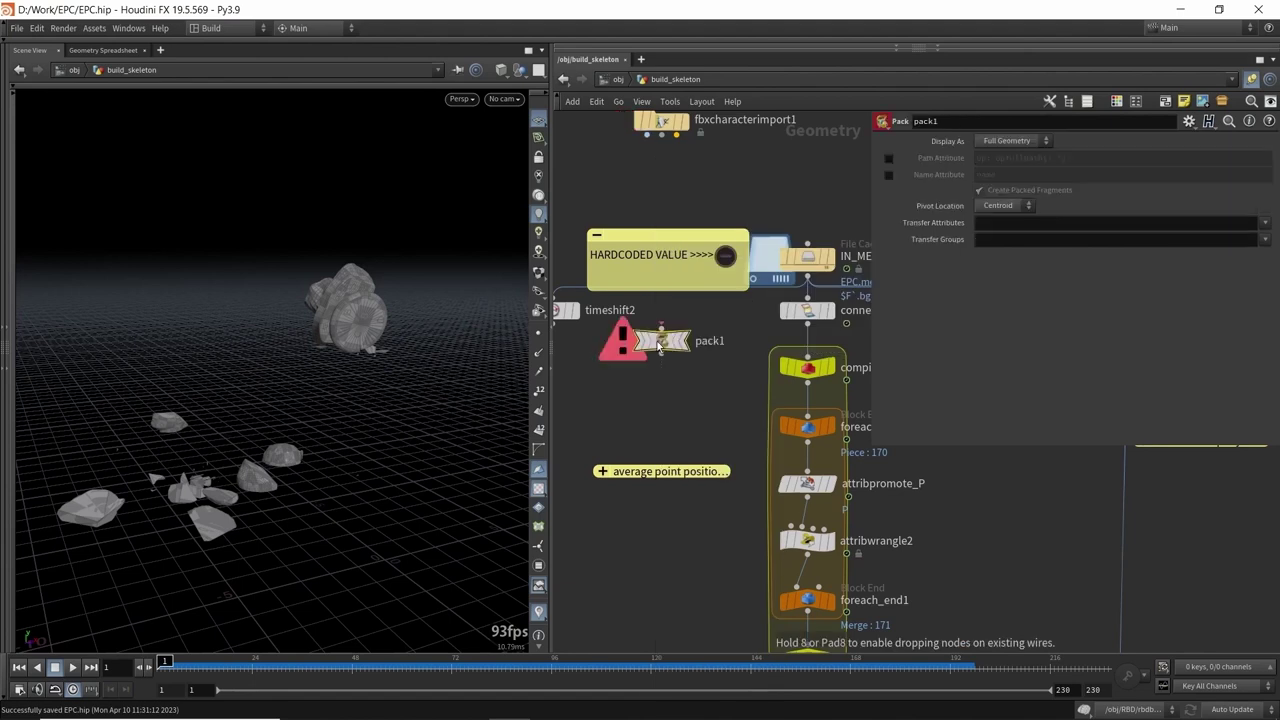
{"action": "left_click", "coordinate": [667, 343]}
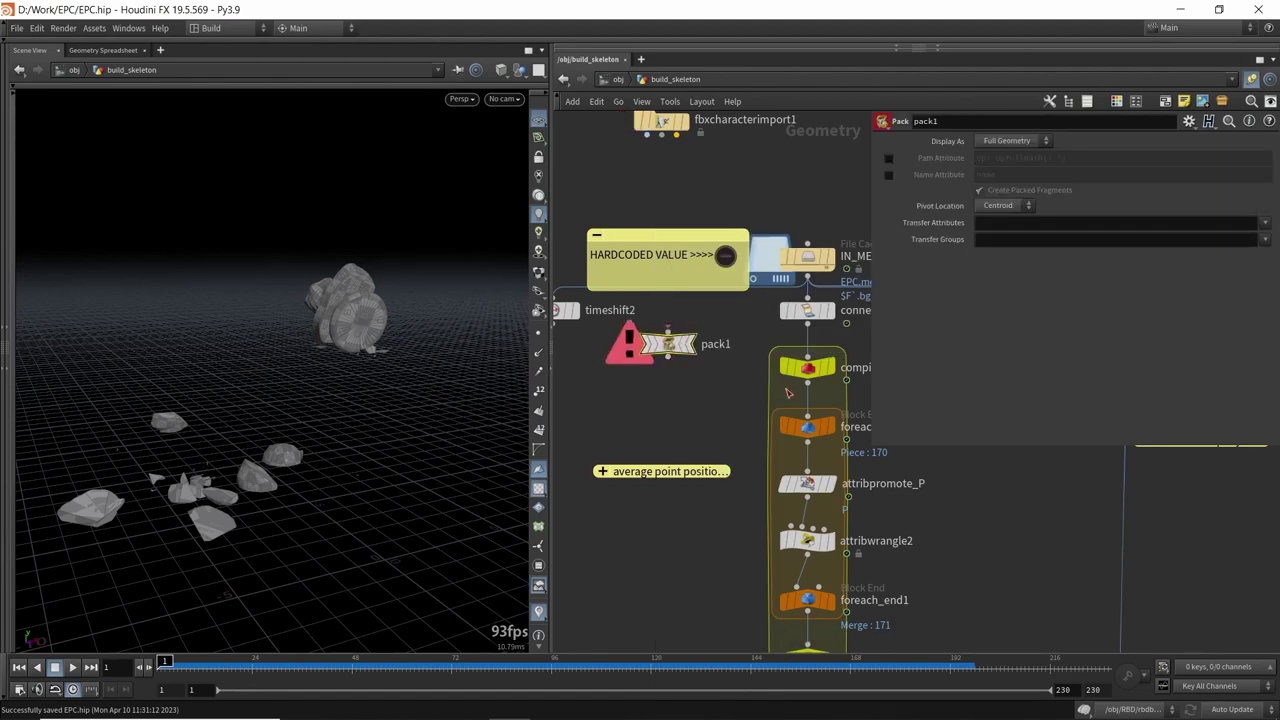
{"action": "middle_click_drag", "start_coordinate": [753, 369], "coordinate": [714, 388]}
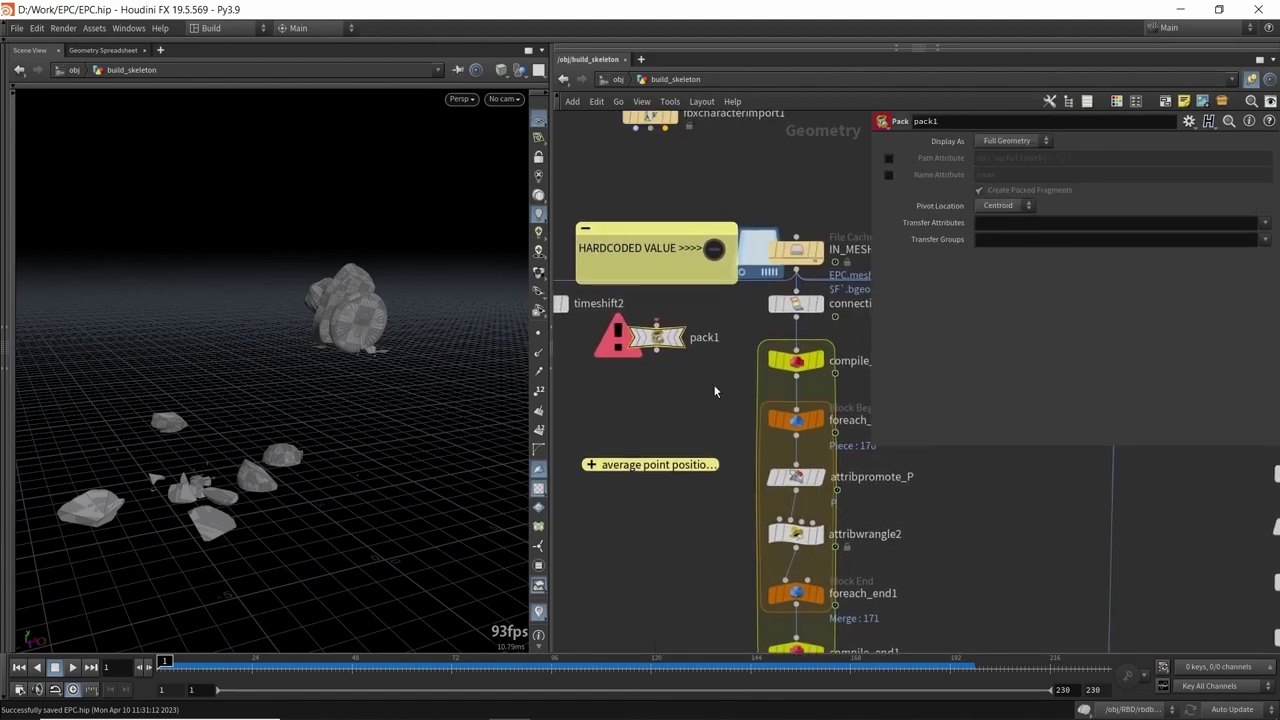
{"action": "left_click", "coordinate": [796, 268]}
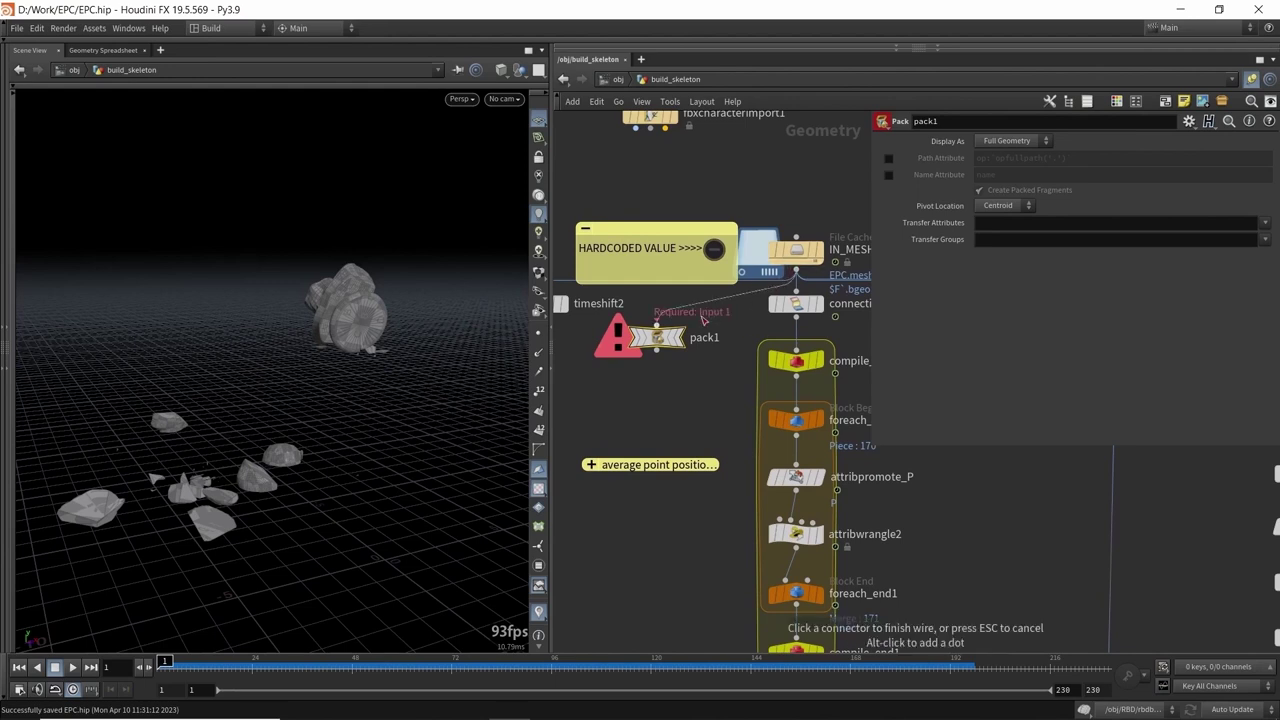
{"action": "left_click", "coordinate": [684, 342]}
{"action": "left_click", "coordinate": [686, 343]}
- Enable the Name Attribute on pack1, turn off Create Packed Fragments and set Transfer Attributes to name
{"action": "left_click_drag", "start_coordinate": [343, 334], "coordinate": [368, 317]}
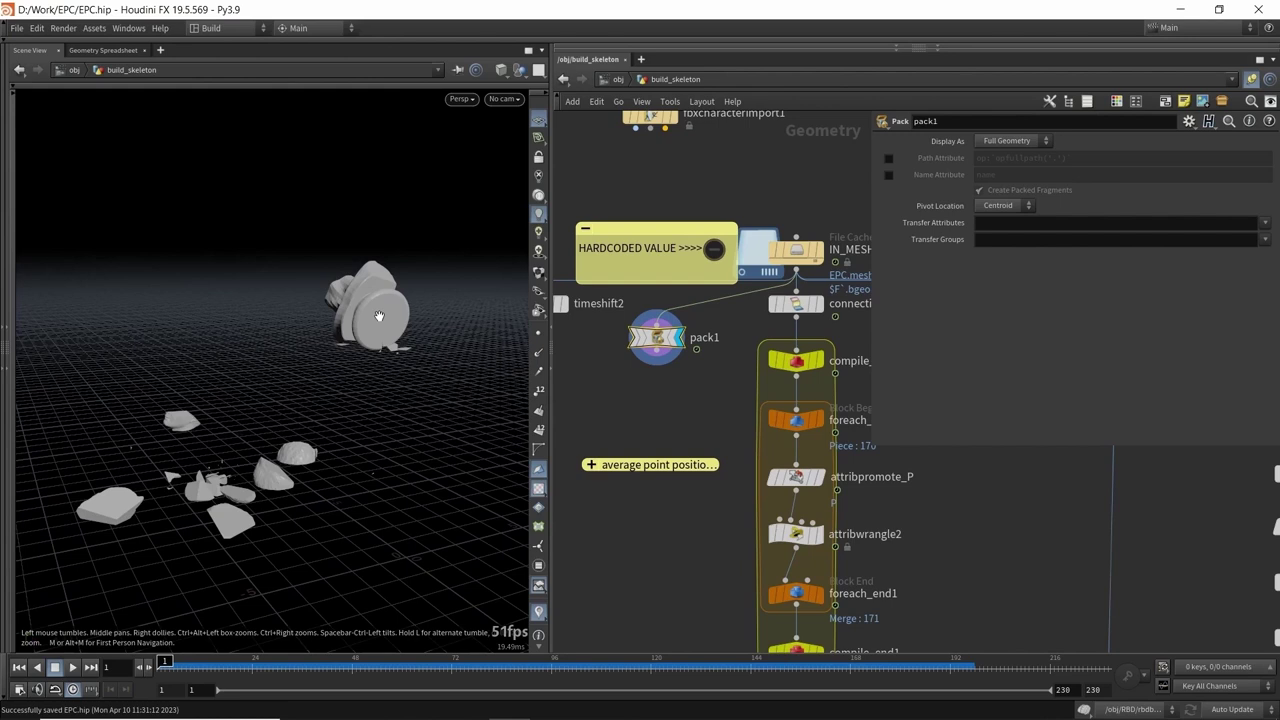
{"action": "left_click", "coordinate": [889, 177]}
{"action": "left_click", "coordinate": [1055, 191]}
{"action": "left_click", "coordinate": [1002, 224]}
{"action": "type", "text": "name"}
{"action": "key", "text": "Return"}
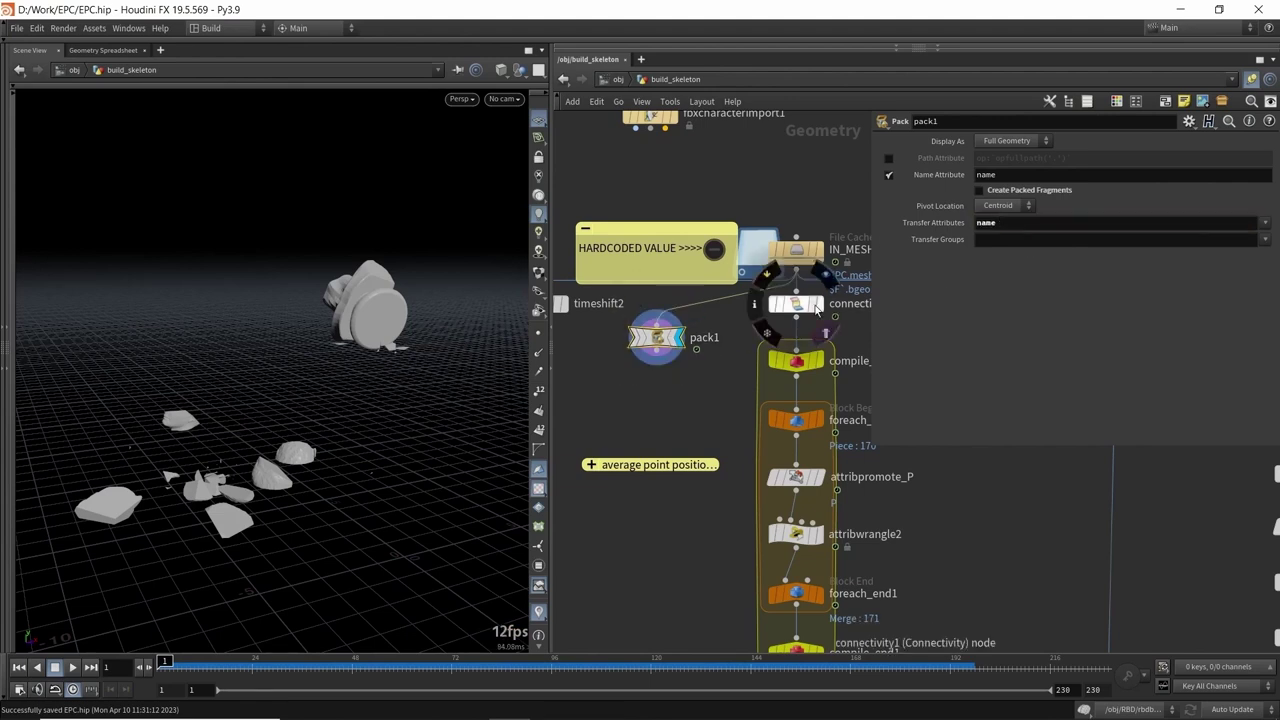
- Check pack1's node information to examine the packed geometry it outputs
{"action": "middle_click", "coordinate": [661, 342]}
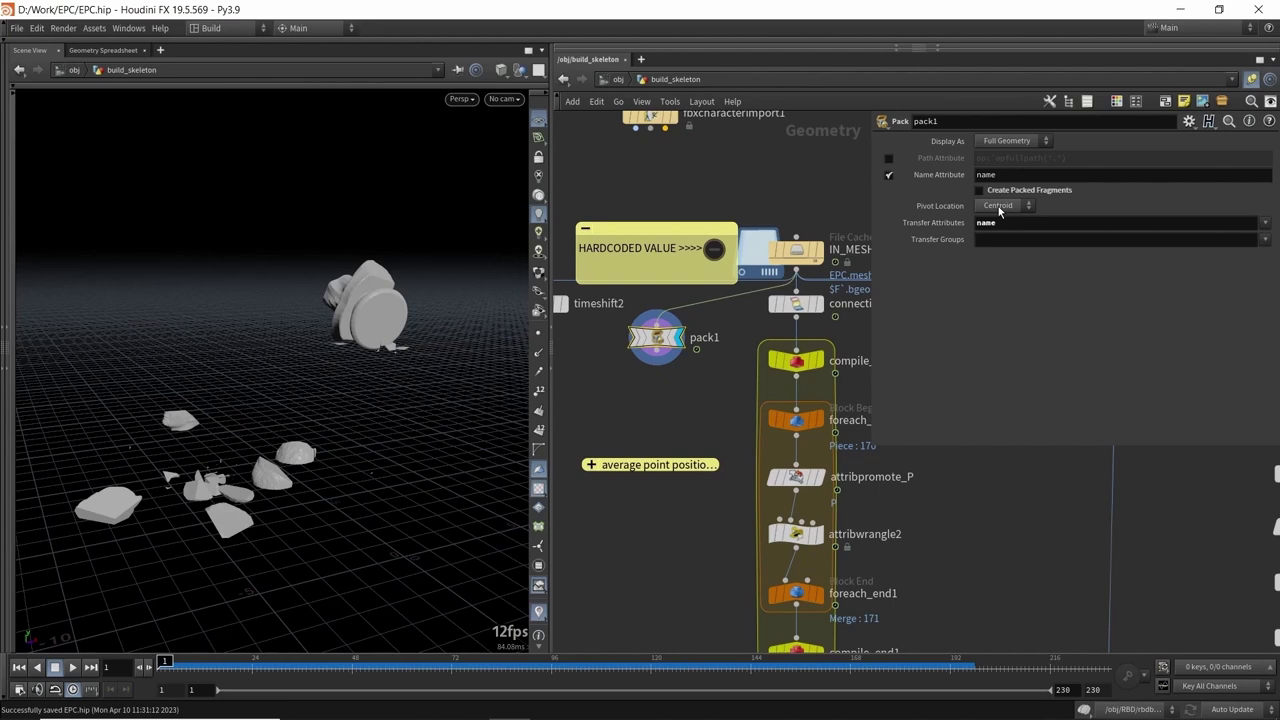
{"action": "scroll", "coordinate": [685, 320], "scroll_direction": "down", "scroll_amount": 3}
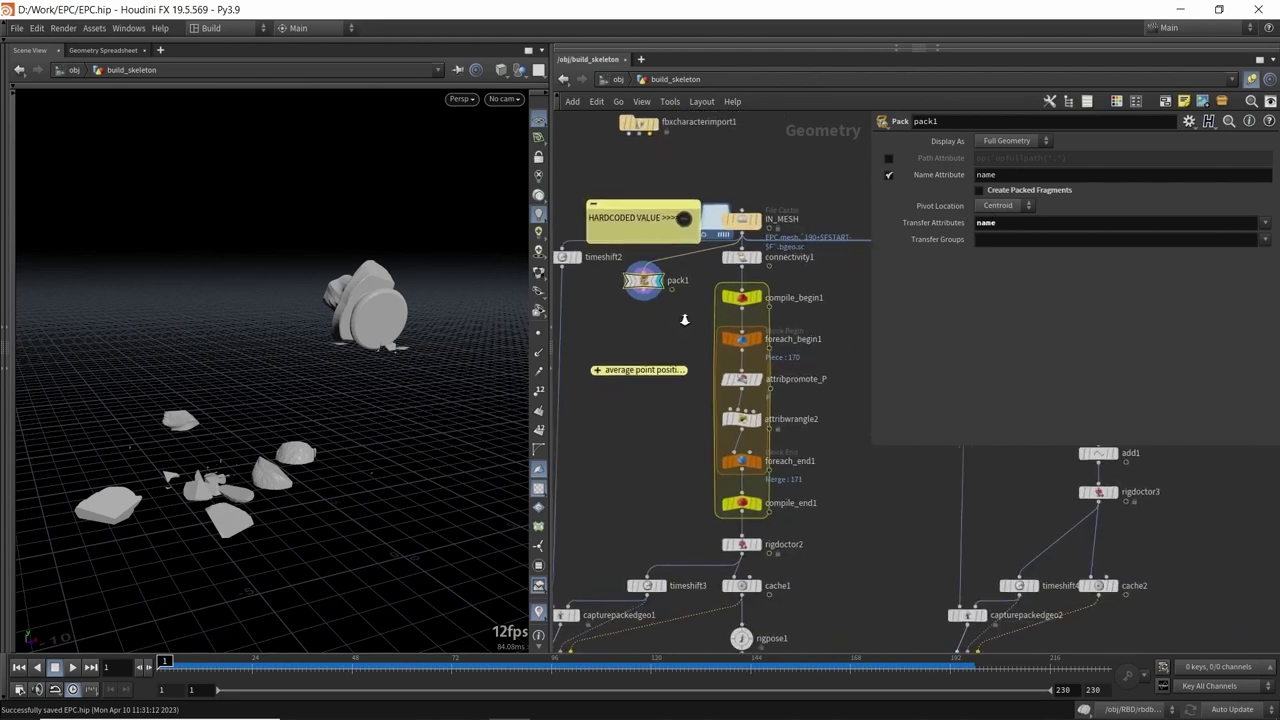
{"action": "scroll", "coordinate": [685, 320], "scroll_direction": "up", "scroll_amount": 1}
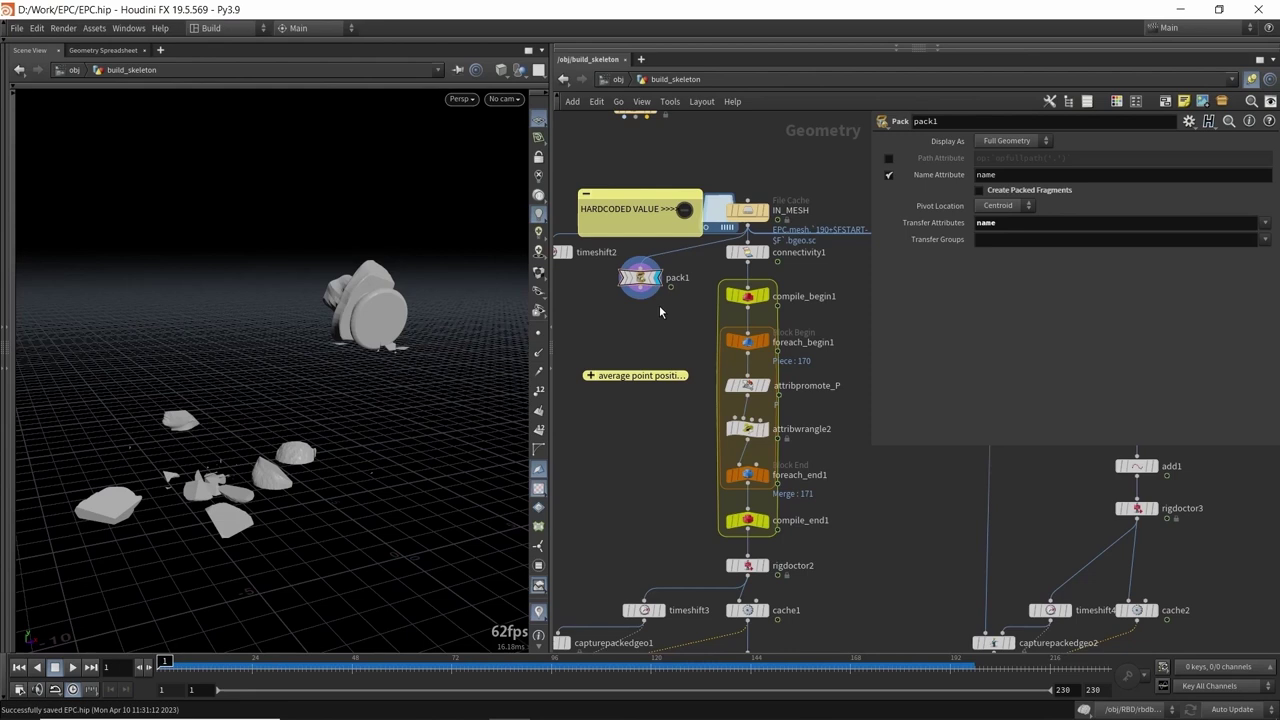
{"action": "mouse_move", "coordinate": [640, 281]}
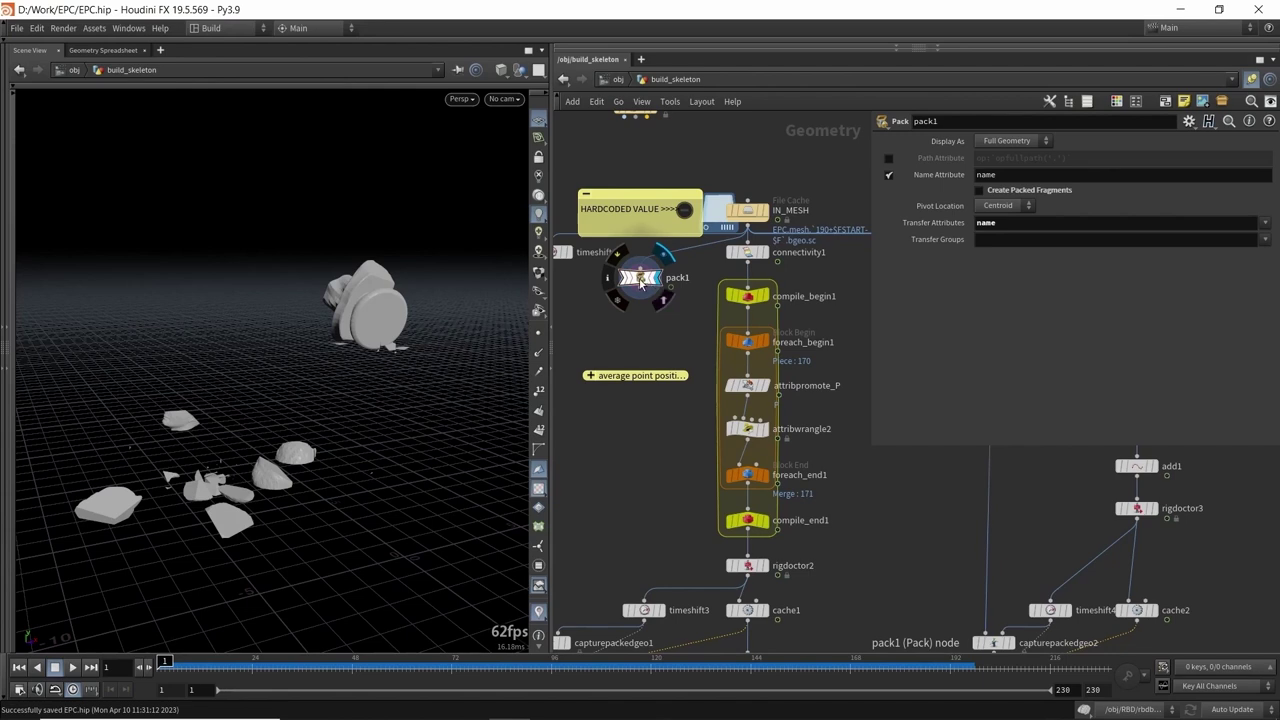
{"action": "middle_click", "coordinate": [640, 281]}
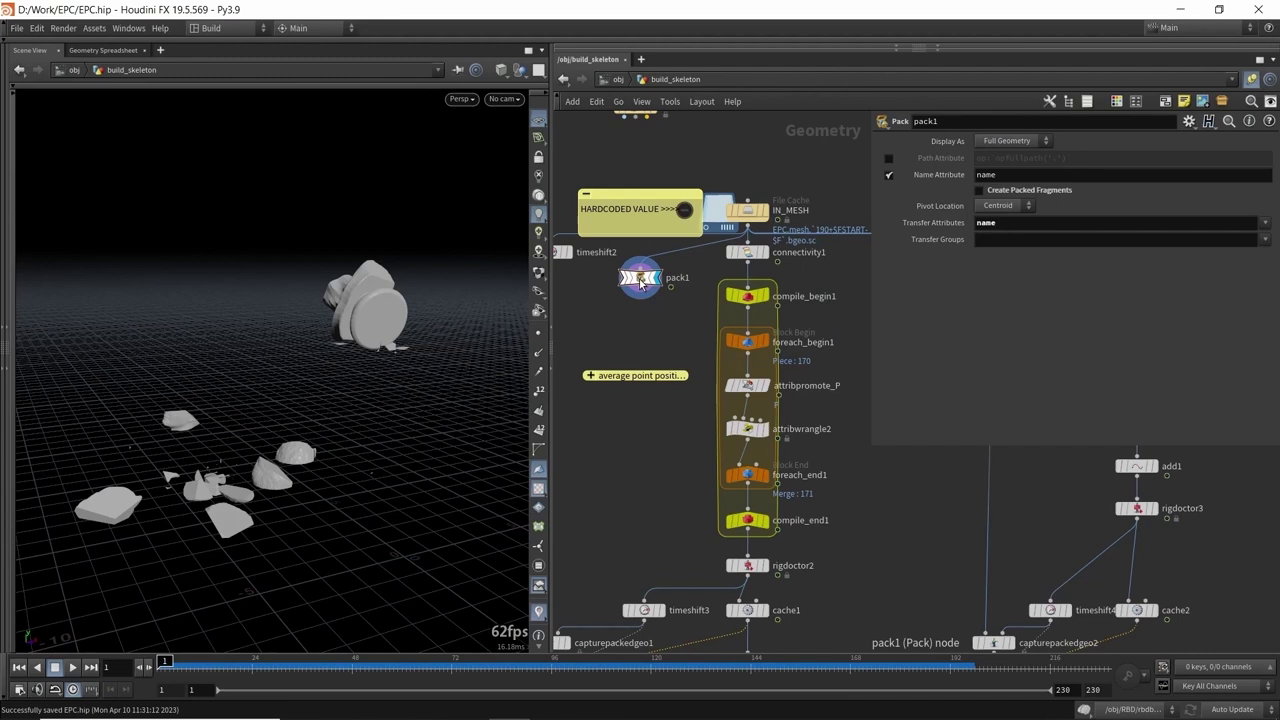
{"action": "middle_click_drag", "start_coordinate": [671, 327], "coordinate": [668, 329]}
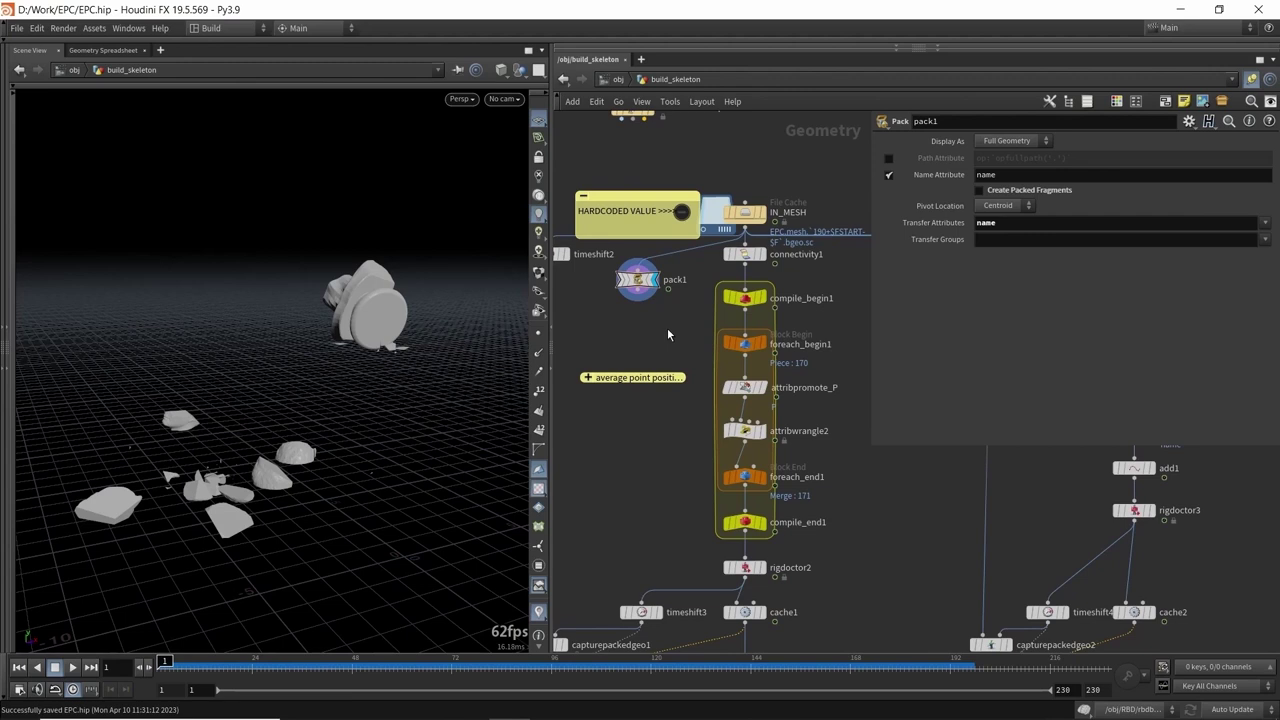
- Add a Bound node beside attribwrangle2 and wire it from foreach_begin1's output into foreach_end1's input
{"action": "key", "text": "Tab"}
{"action": "type", "text": "bound"}
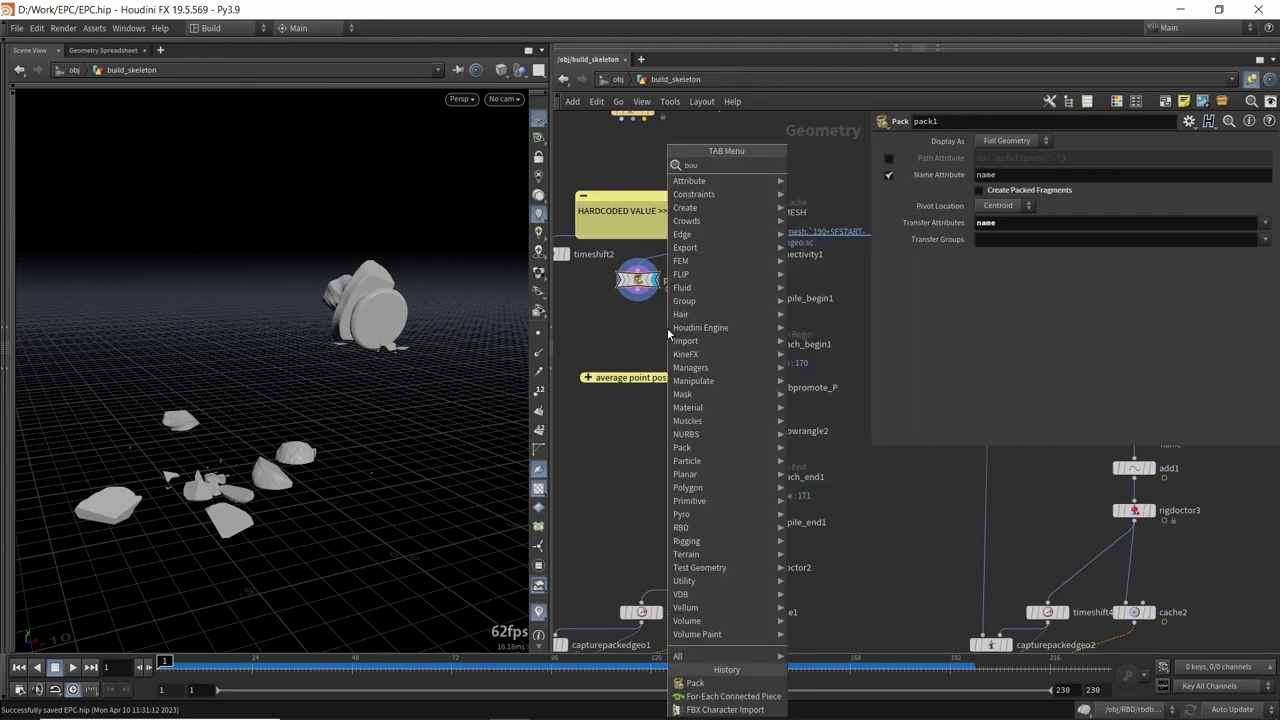
{"action": "key", "text": "Return"}
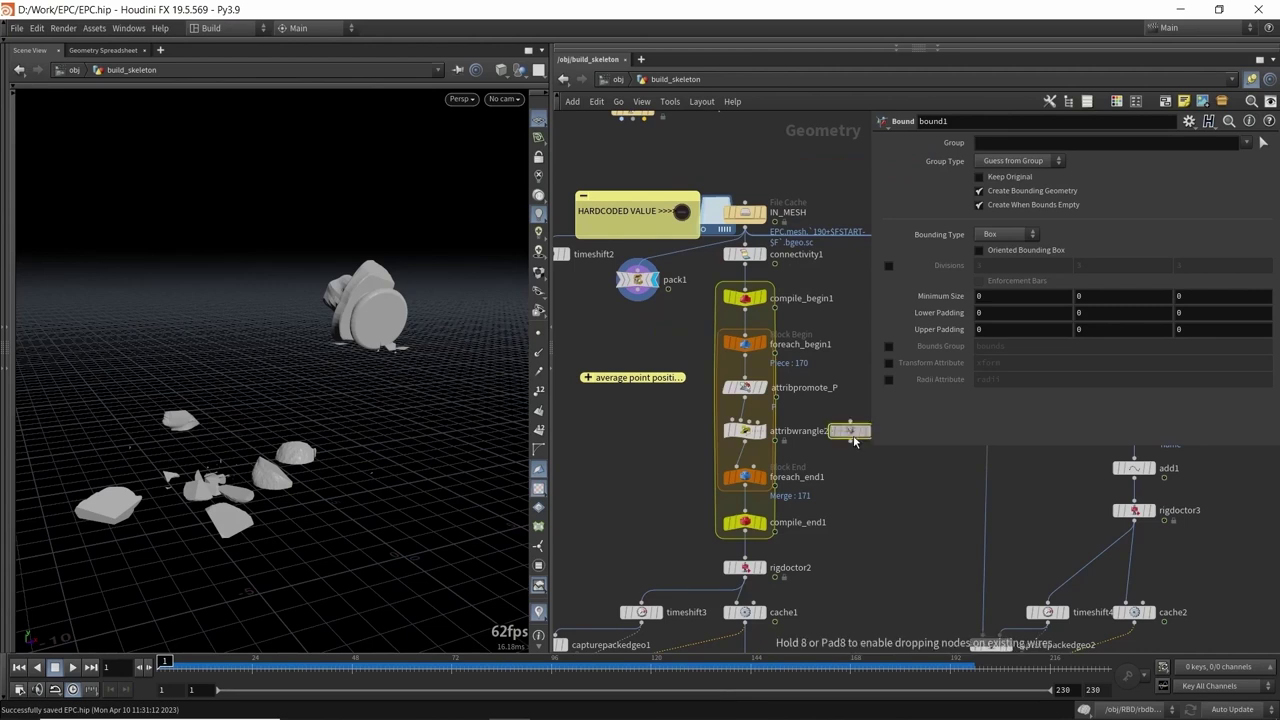
{"action": "left_click", "coordinate": [826, 432]}
{"action": "middle_click_drag", "start_coordinate": [814, 365], "coordinate": [776, 344]}
{"action": "left_click", "coordinate": [676, 338]}
{"action": "left_click", "coordinate": [788, 402]}
{"action": "left_click", "coordinate": [788, 422]}
{"action": "left_click", "coordinate": [668, 441]}
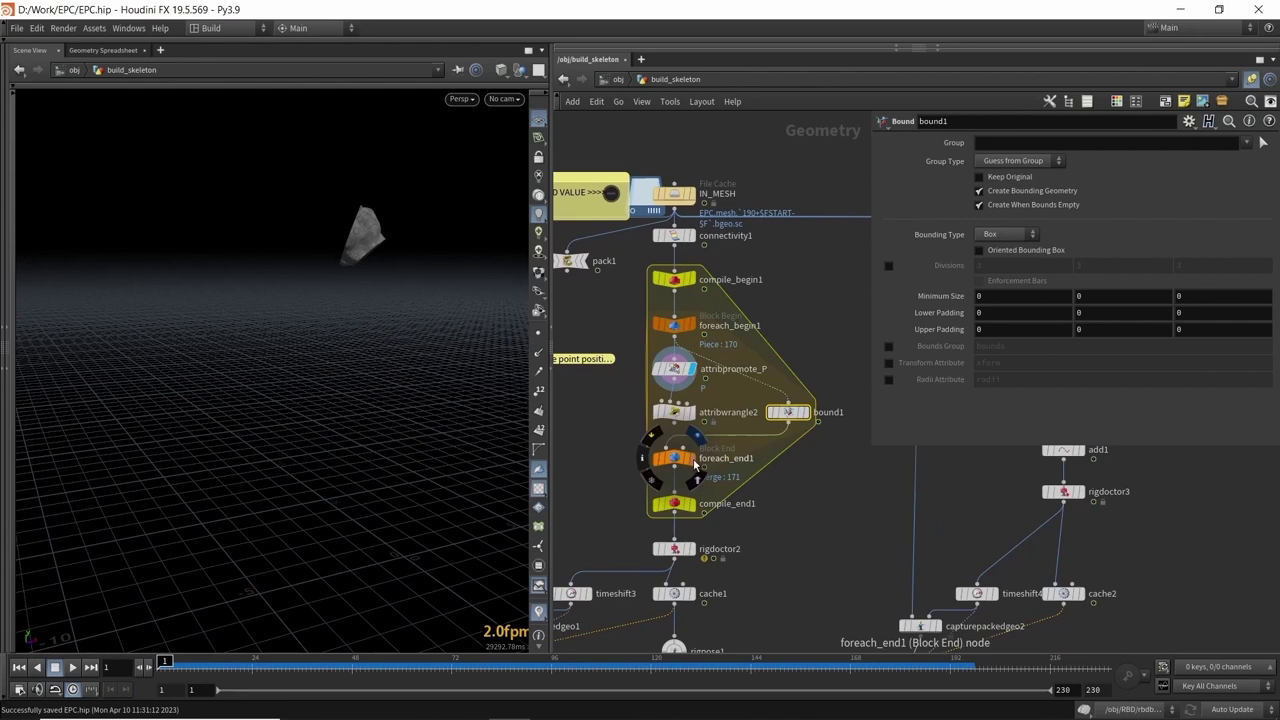
- Display foreach_end1 and examine the bounding boxes of the fragments from different angles
{"action": "left_click", "coordinate": [693, 458]}
{"action": "right_click_drag", "start_coordinate": [276, 388], "coordinate": [309, 386]}
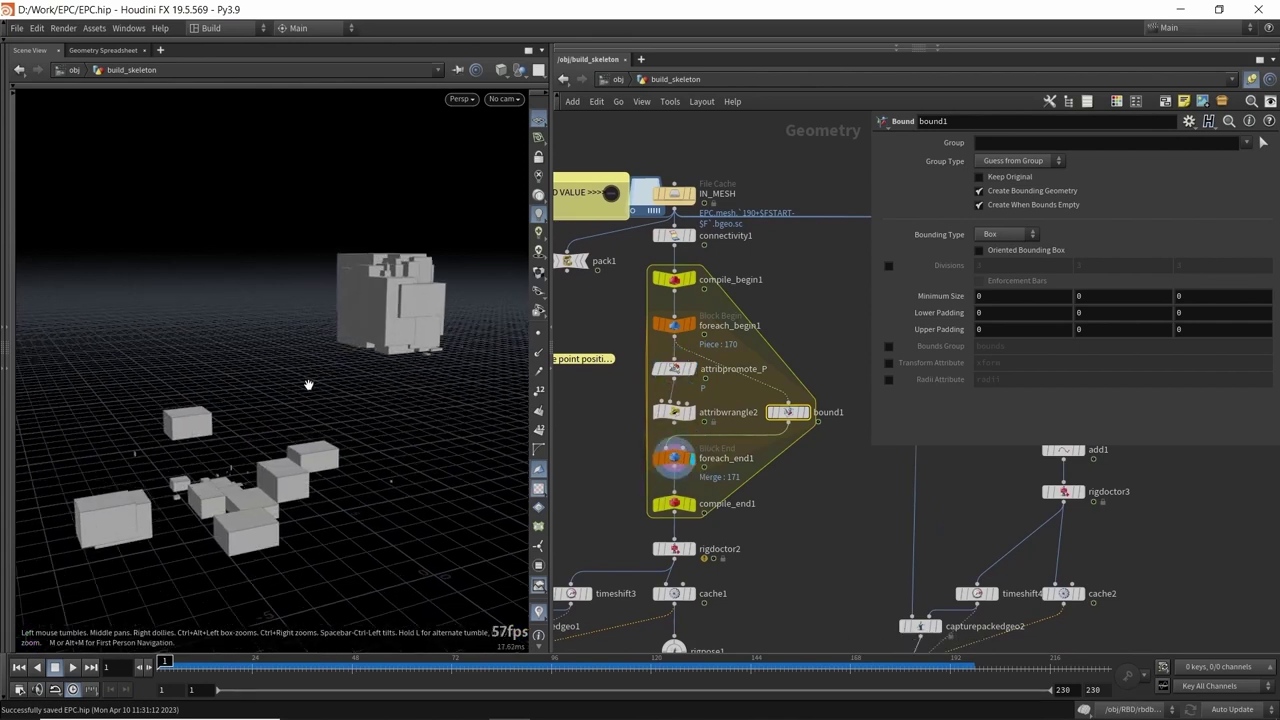
{"action": "middle_click_drag", "start_coordinate": [220, 388], "coordinate": [234, 374]}
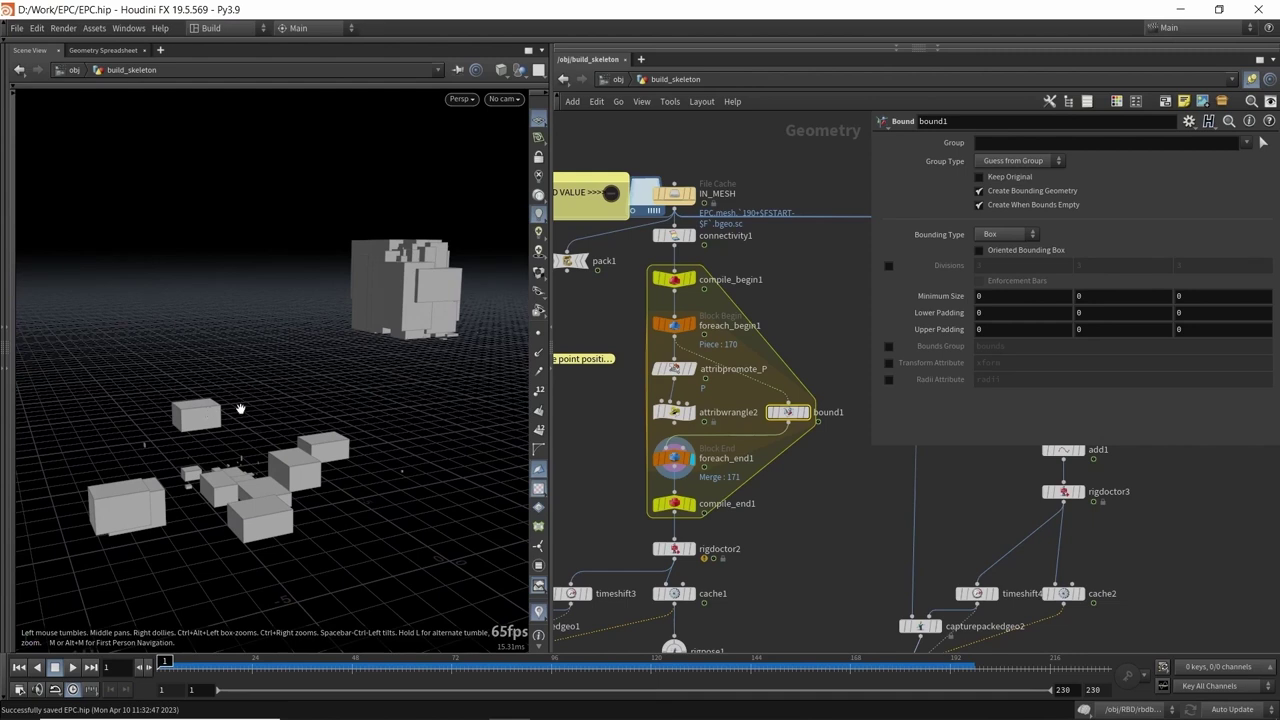
{"action": "scroll", "coordinate": [221, 415], "scroll_direction": "up", "scroll_amount": 1}
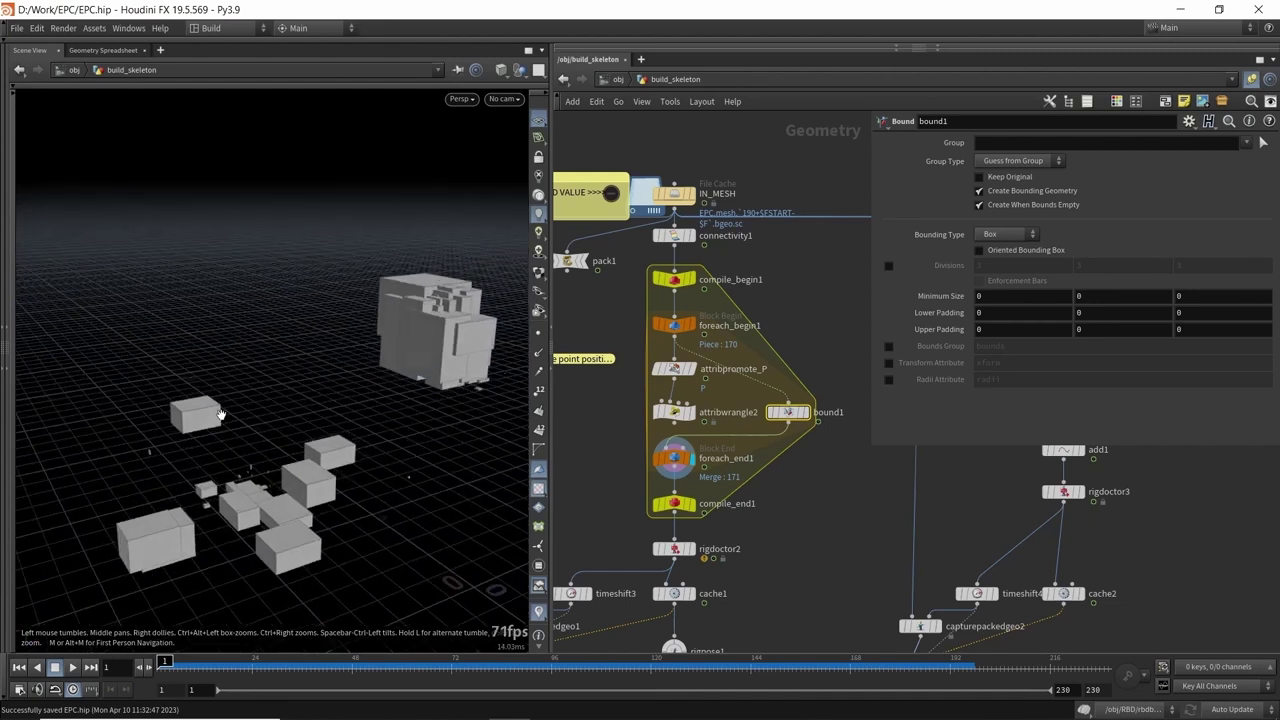
{"action": "middle_click_drag", "start_coordinate": [437, 333], "coordinate": [414, 318]}
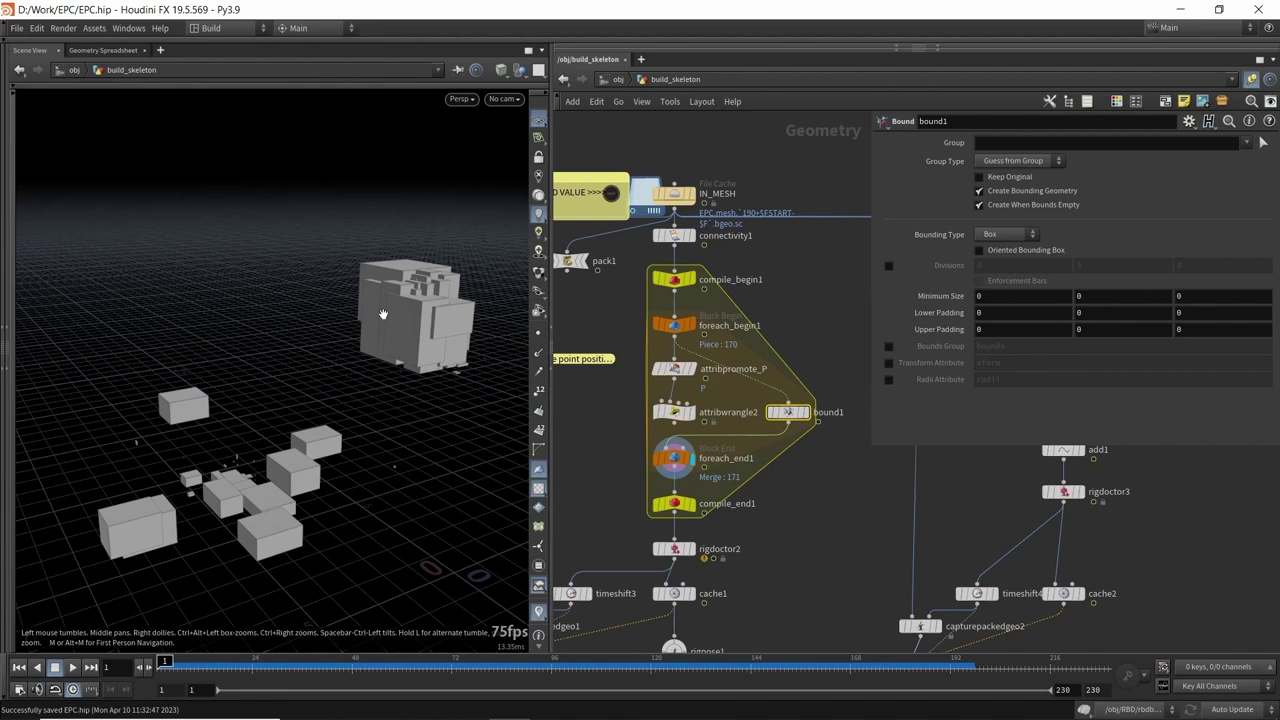
- Display compile_end1, play the animation to examine how the fragment bounding boxes change, and scrub to frame 40
{"action": "left_click", "coordinate": [72, 667]}
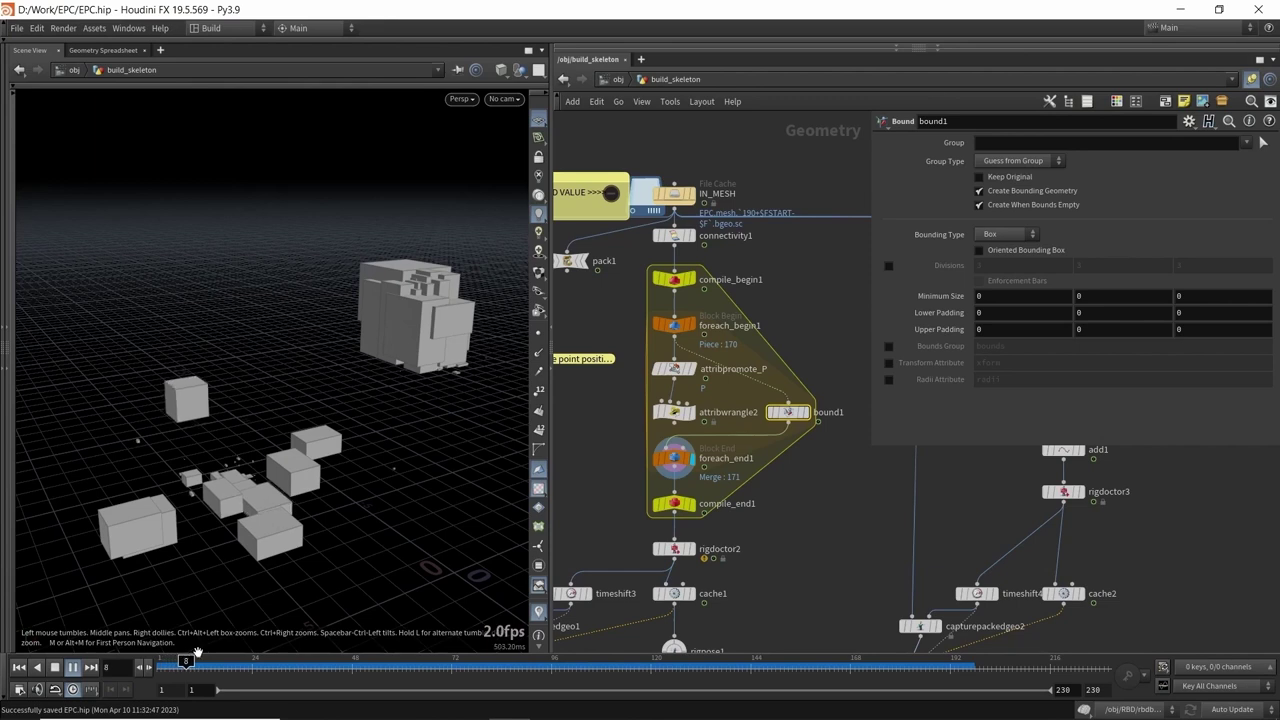
{"action": "left_click", "coordinate": [695, 502]}
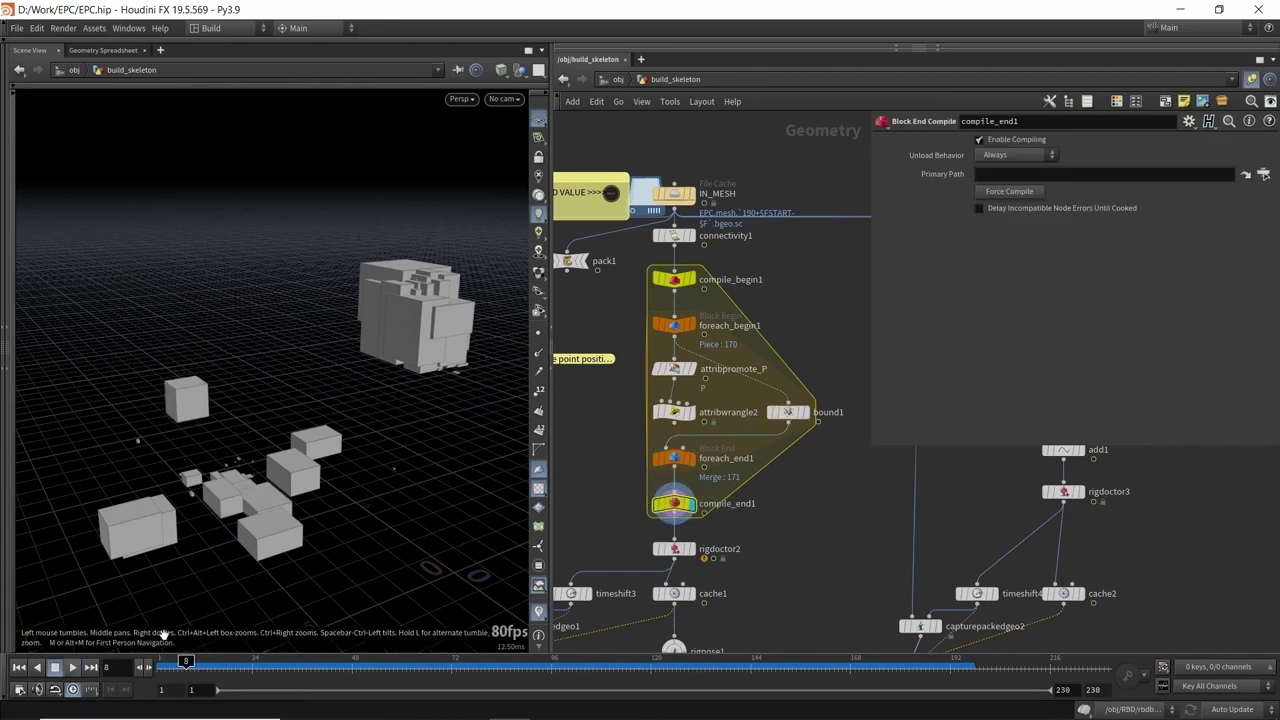
{"action": "left_click", "coordinate": [74, 672]}
{"action": "scroll", "coordinate": [183, 414], "scroll_direction": "up", "scroll_amount": 3}
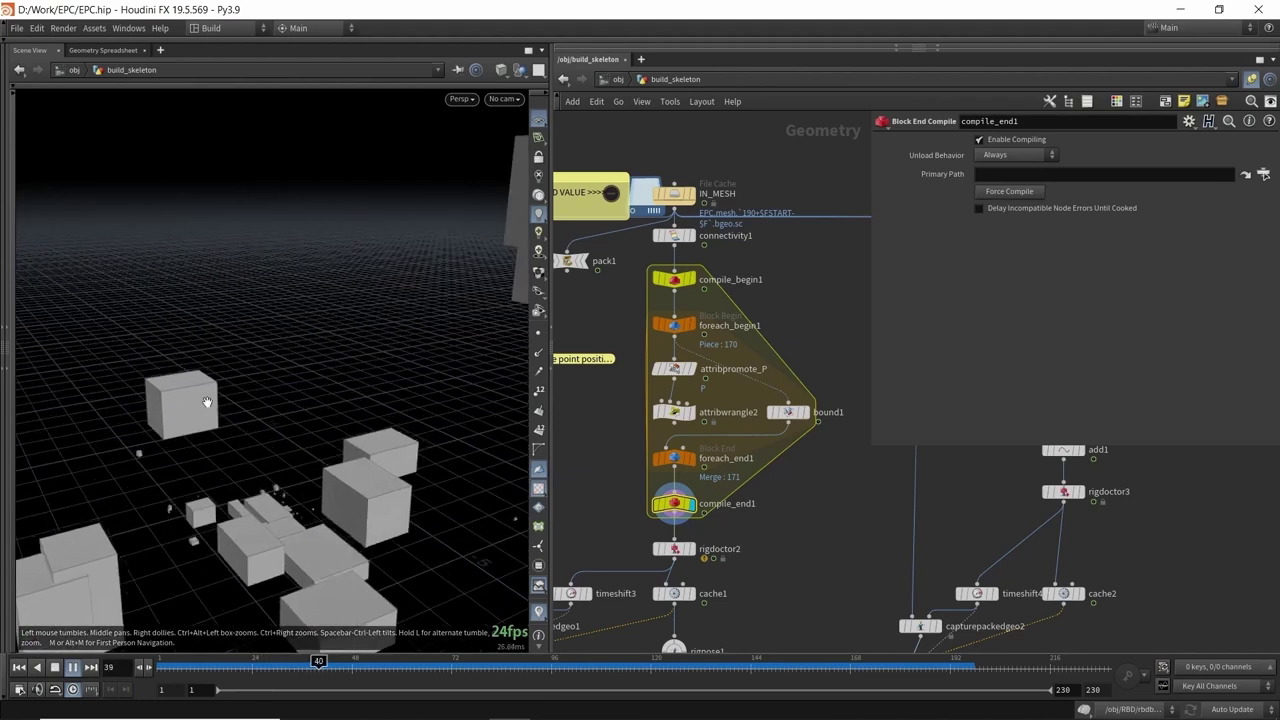
{"action": "left_click_drag", "start_coordinate": [242, 494], "coordinate": [260, 505]}
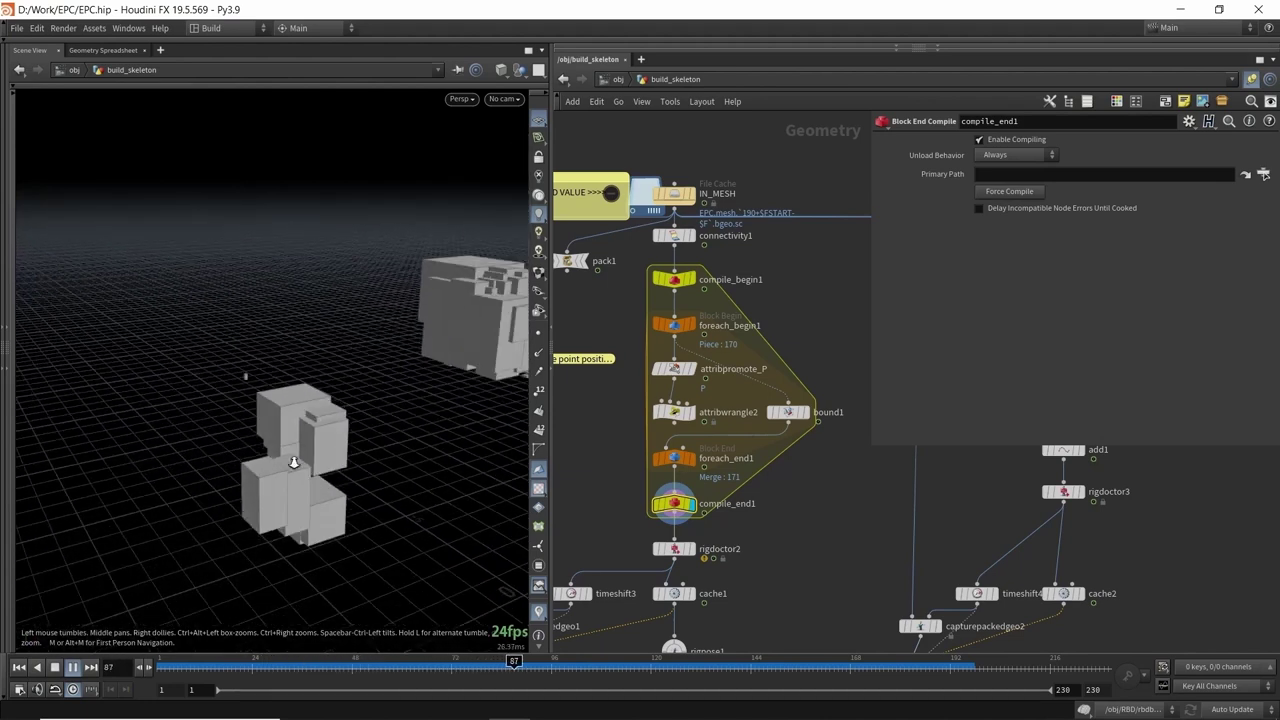
{"action": "left_click_drag", "start_coordinate": [180, 662], "coordinate": [320, 661]}
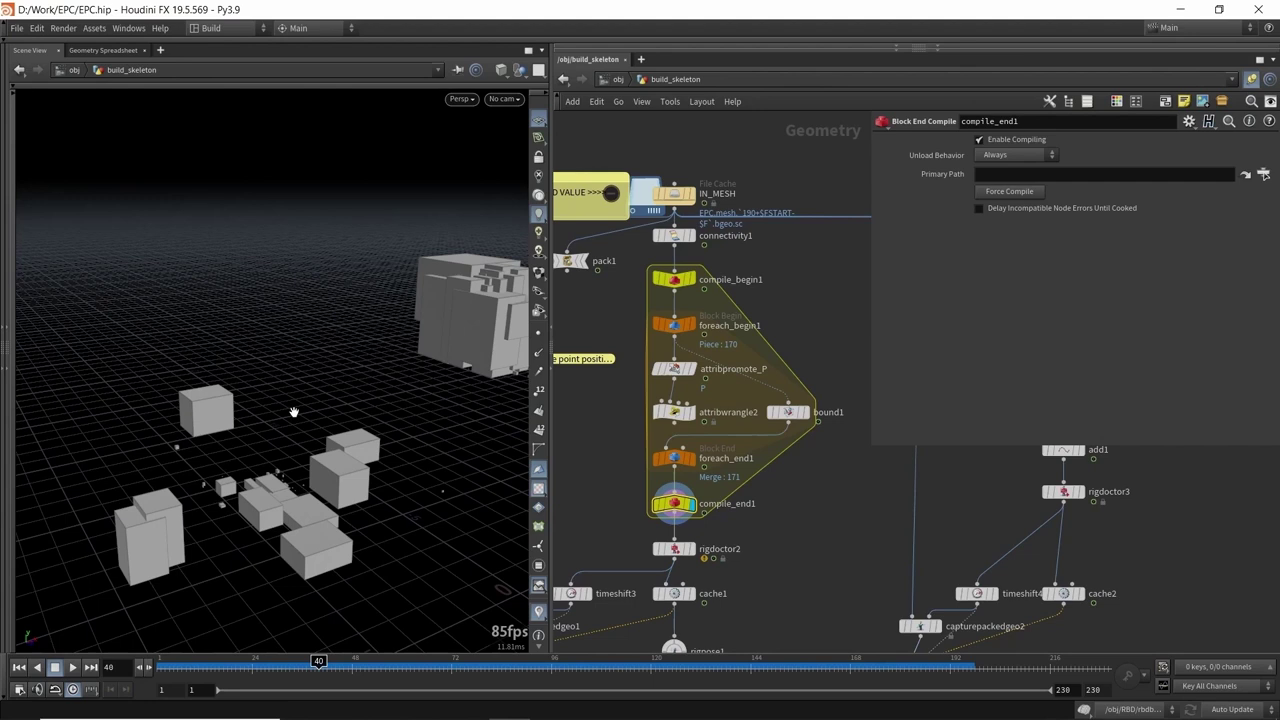
- Display pack1 again at frame 40 to compare its packed fragments with the bounding boxes
{"action": "middle_click_drag", "start_coordinate": [603, 309], "coordinate": [631, 325]}
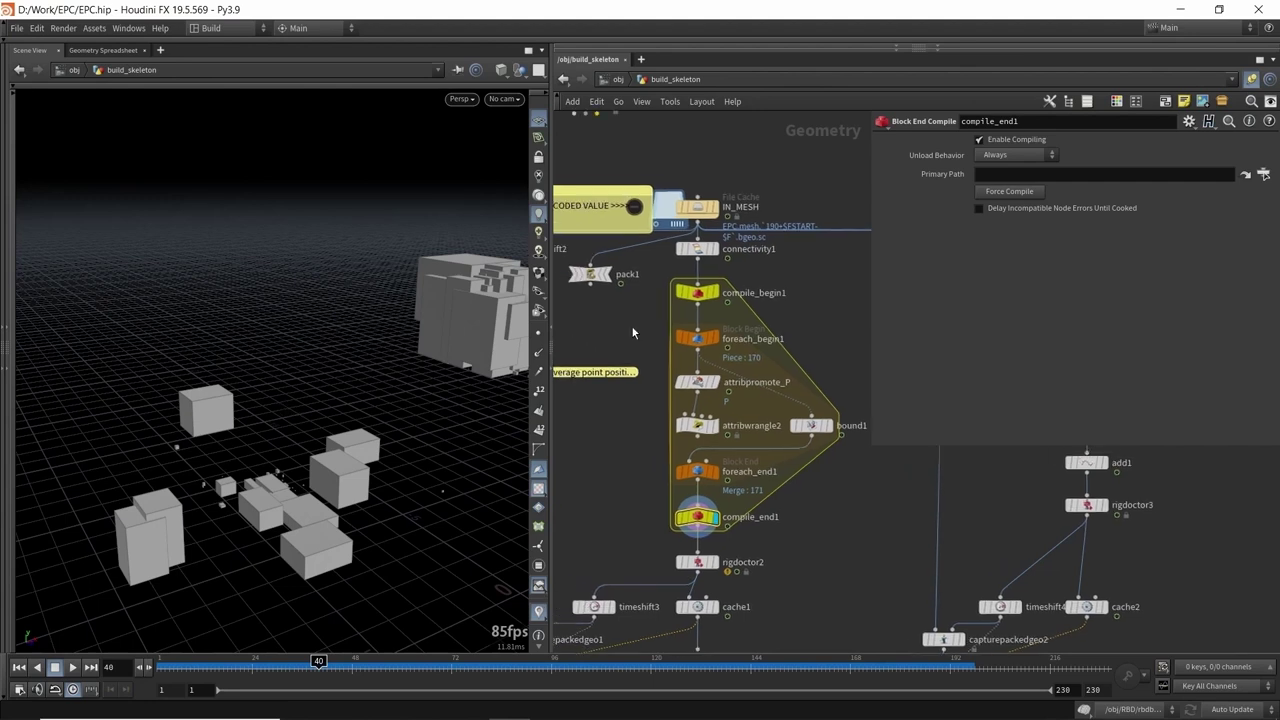
{"action": "scroll", "coordinate": [631, 325], "scroll_direction": "down", "scroll_amount": 1}
{"action": "scroll", "coordinate": [617, 279], "scroll_direction": "up", "scroll_amount": 2}
{"action": "left_click", "coordinate": [615, 281]}
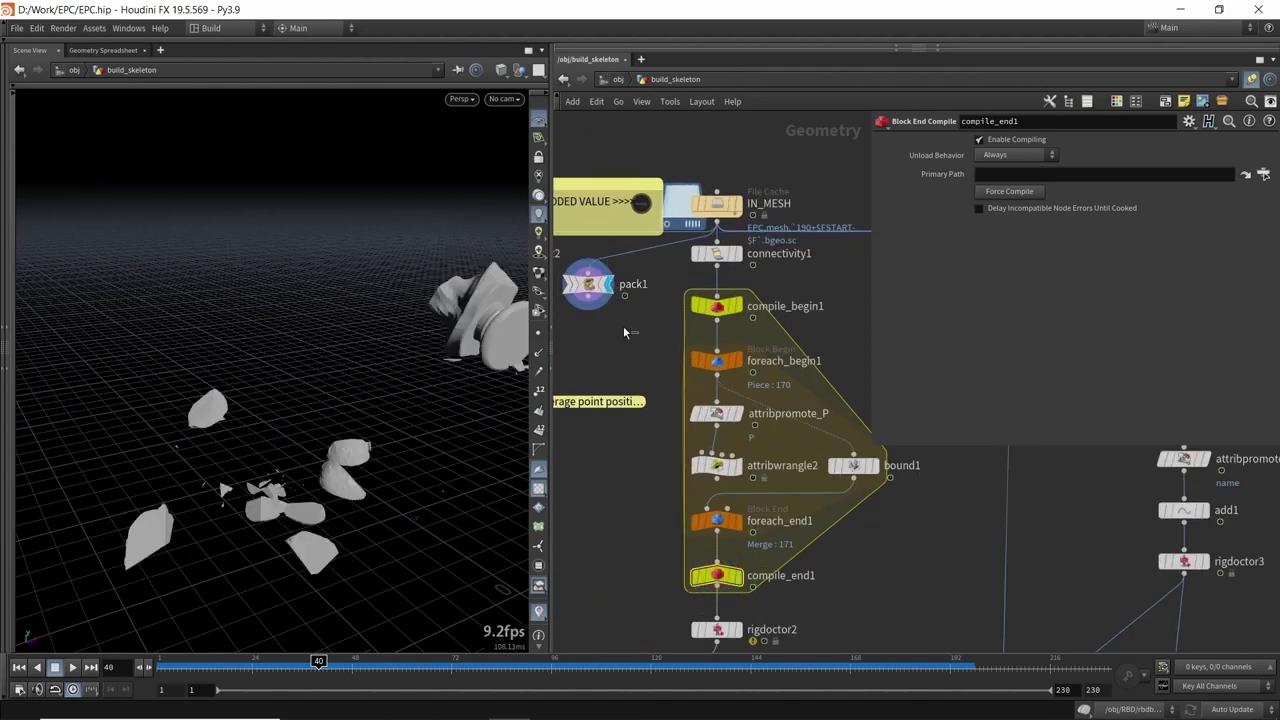
{"action": "middle_click_drag", "start_coordinate": [568, 354], "coordinate": [594, 352]}
{"action": "scroll", "coordinate": [689, 449], "scroll_direction": "down", "scroll_amount": 3}
{"action": "scroll", "coordinate": [623, 582], "scroll_direction": "up", "scroll_amount": 2}
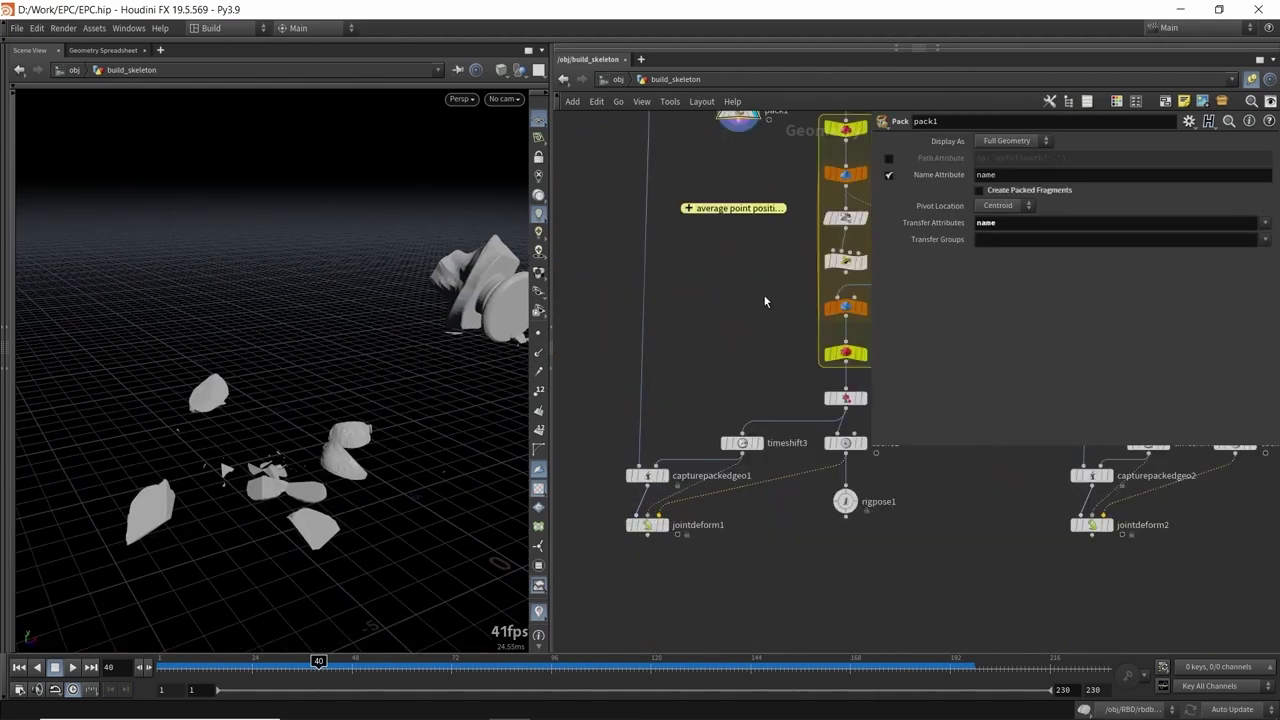
- Delete the temporary pack1 and bound1 nodes, display IN_MESH, and save the scene
{"action": "middle_click_drag", "start_coordinate": [762, 292], "coordinate": [665, 458]}
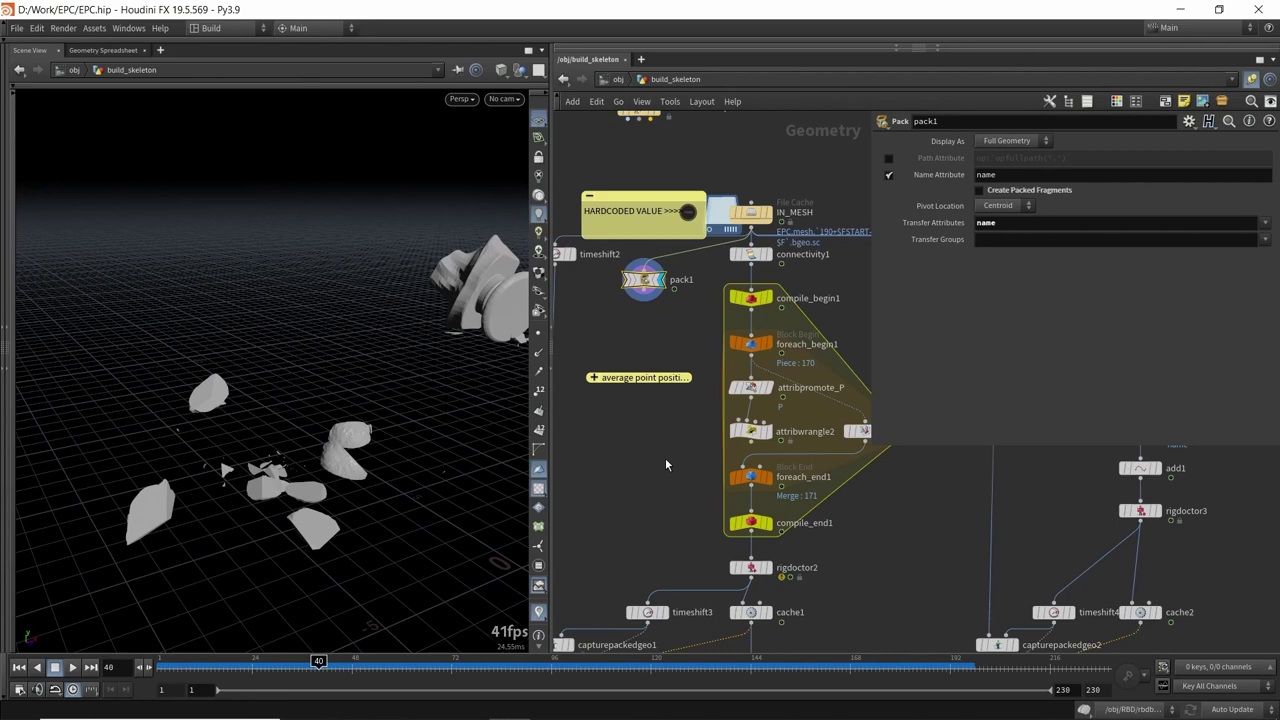
{"action": "middle_click_drag", "start_coordinate": [688, 440], "coordinate": [657, 454]}
{"action": "scroll", "coordinate": [693, 462], "scroll_direction": "up", "scroll_amount": 2}
{"action": "left_click", "coordinate": [729, 451]}
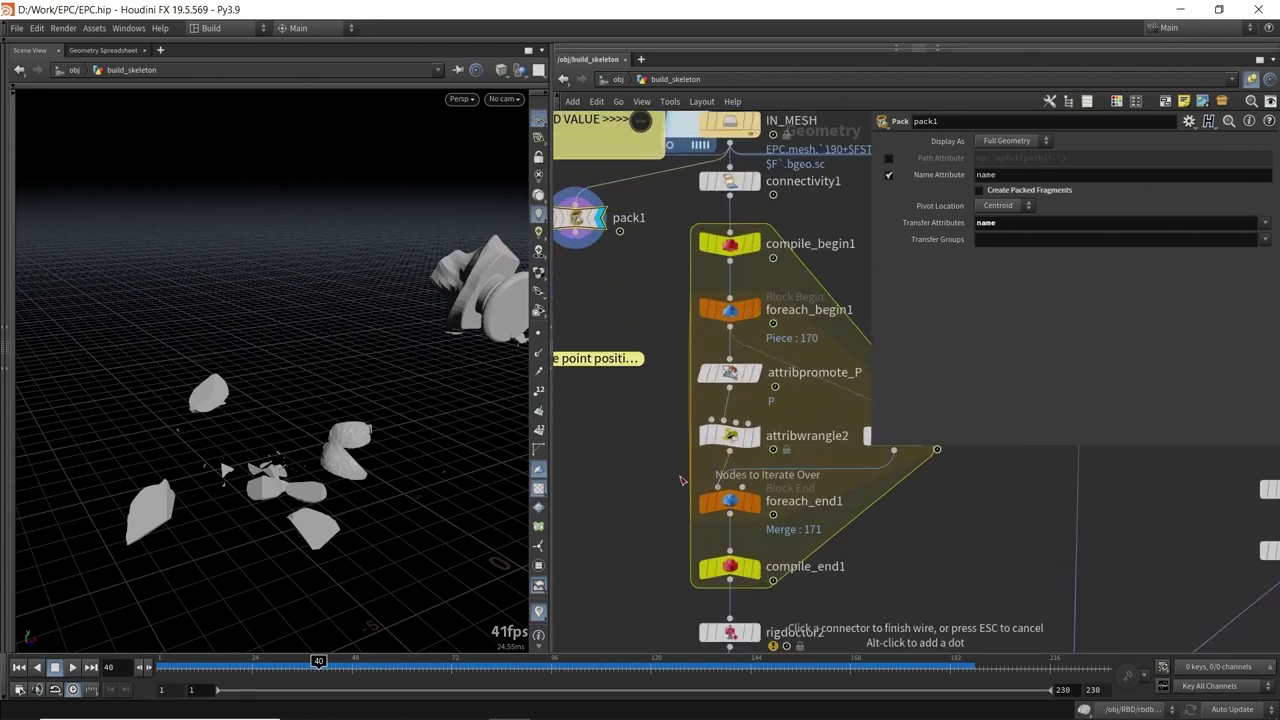
{"action": "key", "text": "Escape"}
{"action": "middle_click_drag", "start_coordinate": [647, 349], "coordinate": [623, 386]}
{"action": "scroll", "coordinate": [601, 291], "scroll_direction": "down", "scroll_amount": 3}
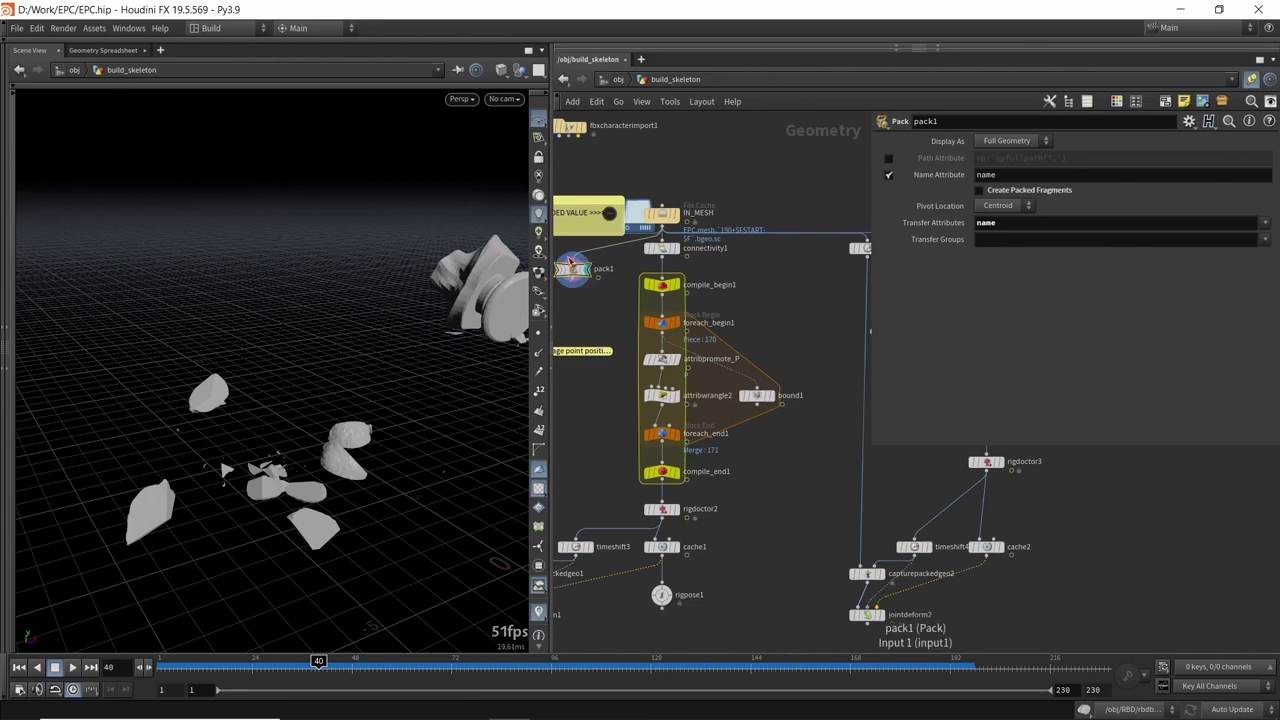
{"action": "key", "text": "Delete"}
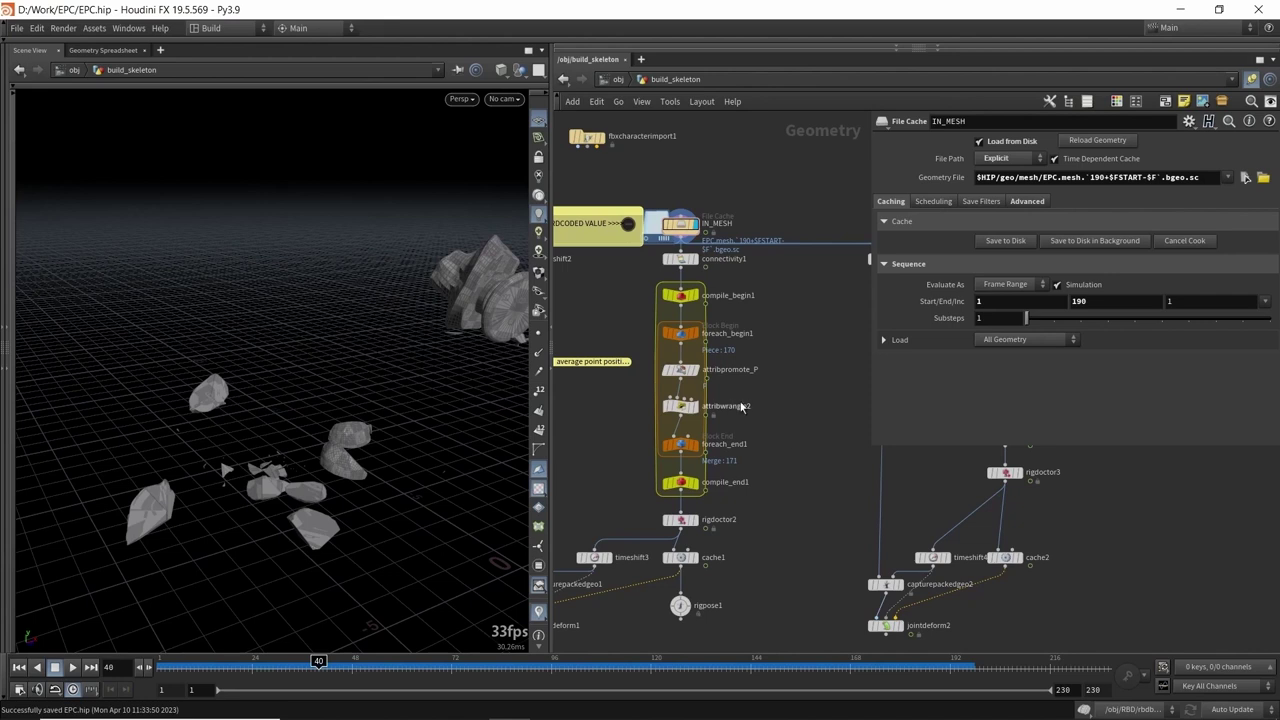
- Display pack4 in the branch beside timeshift5 and examine its packed fragments from different angles
{"action": "middle_click_drag", "start_coordinate": [821, 362], "coordinate": [583, 348]}
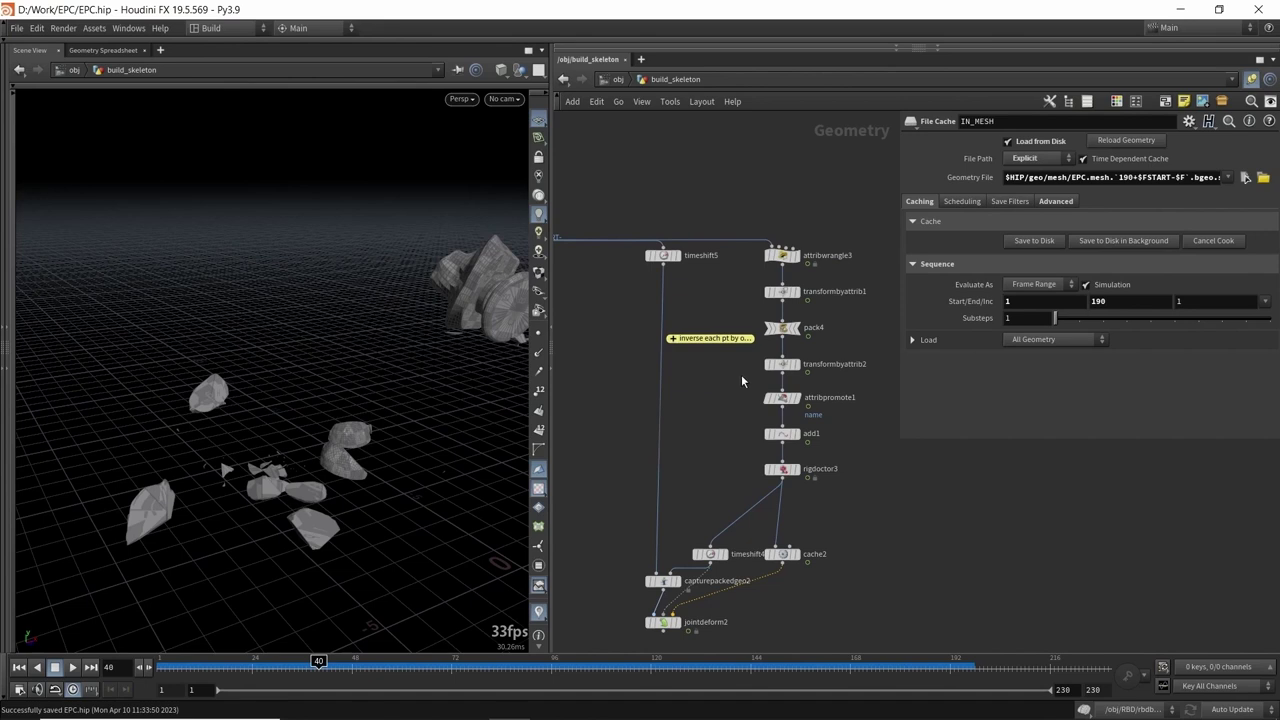
{"action": "left_click_drag", "start_coordinate": [350, 465], "coordinate": [340, 420]}
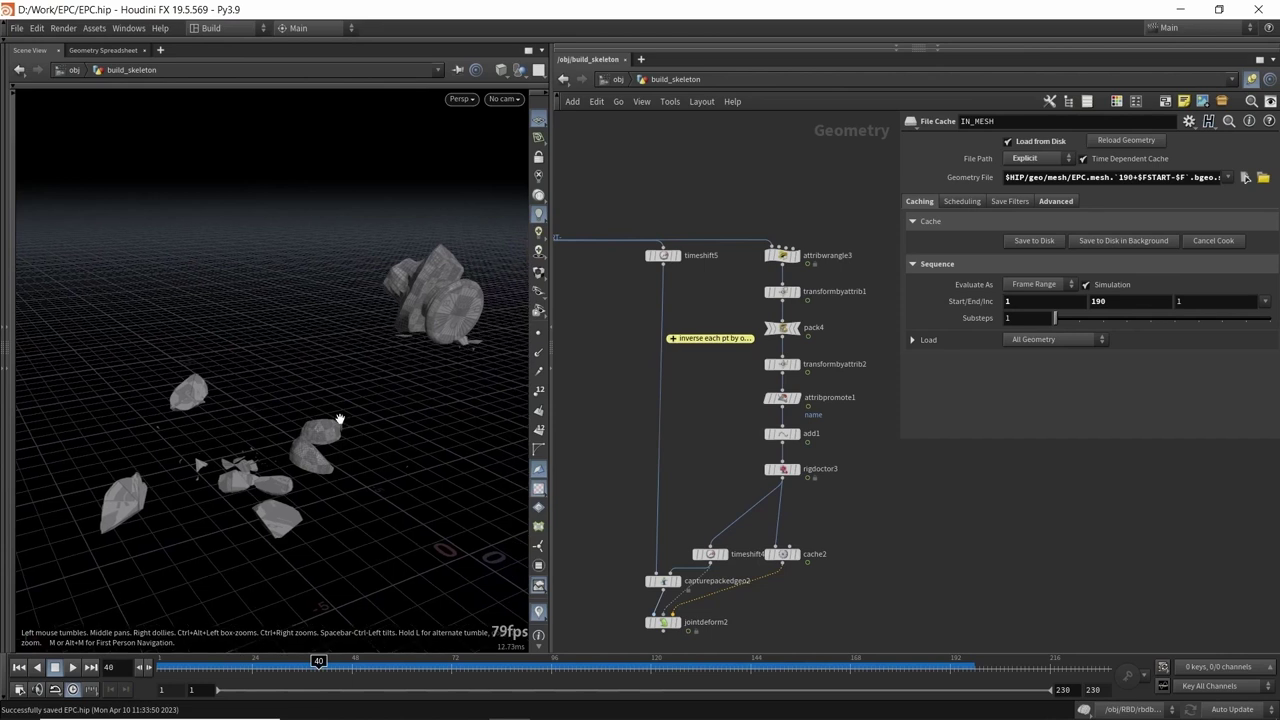
{"action": "scroll", "coordinate": [703, 360], "scroll_direction": "up", "scroll_amount": 2}
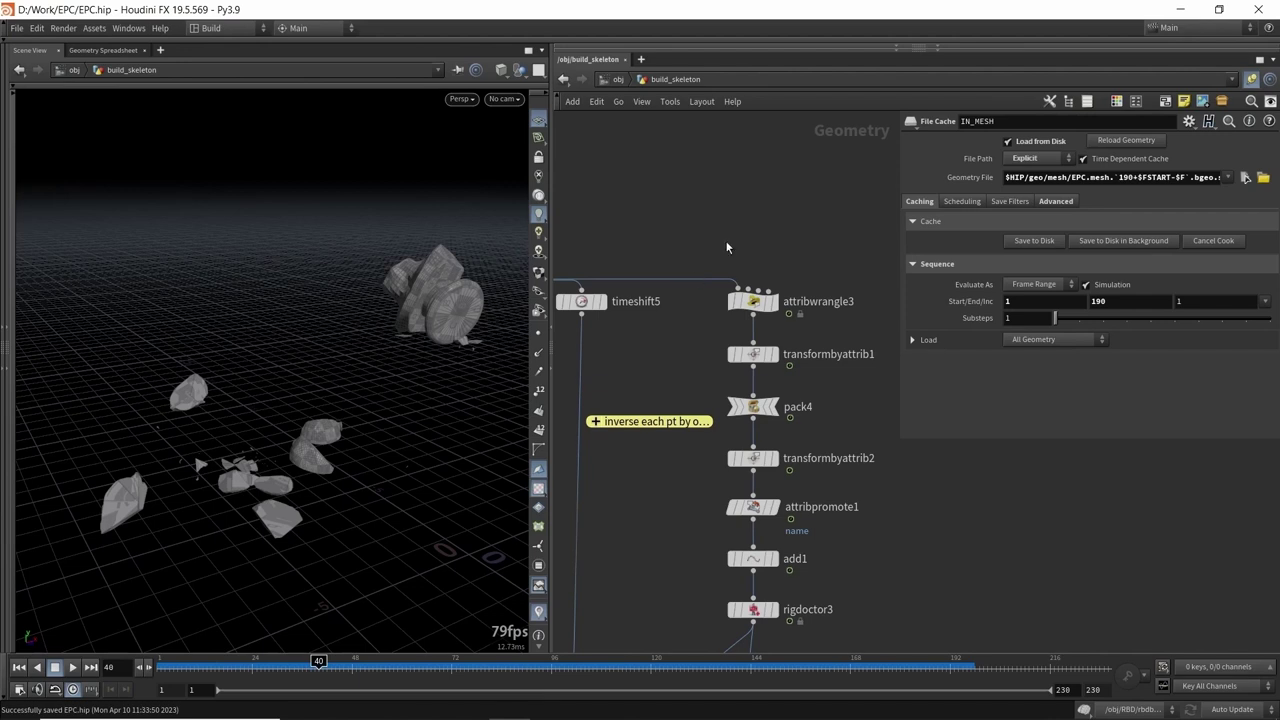
{"action": "middle_click_drag", "start_coordinate": [799, 225], "coordinate": [783, 229]}
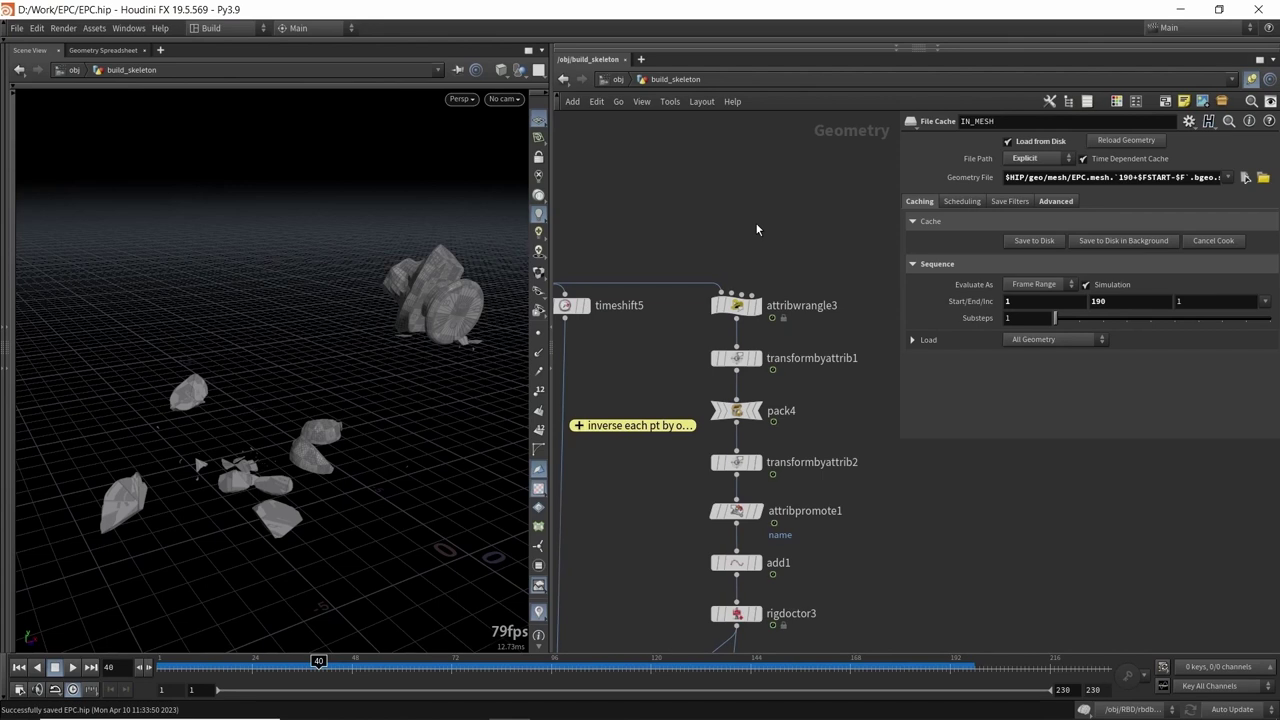
{"action": "scroll", "coordinate": [775, 385], "scroll_direction": "up", "scroll_amount": 2}
{"action": "left_click", "coordinate": [764, 398]}
{"action": "left_click_drag", "start_coordinate": [849, 384], "coordinate": [722, 434]}
{"action": "right_click_drag", "start_coordinate": [380, 356], "coordinate": [321, 379]}
{"action": "middle_click_drag", "start_coordinate": [321, 379], "coordinate": [246, 351]}
{"action": "left_click_drag", "start_coordinate": [246, 351], "coordinate": [351, 357]}
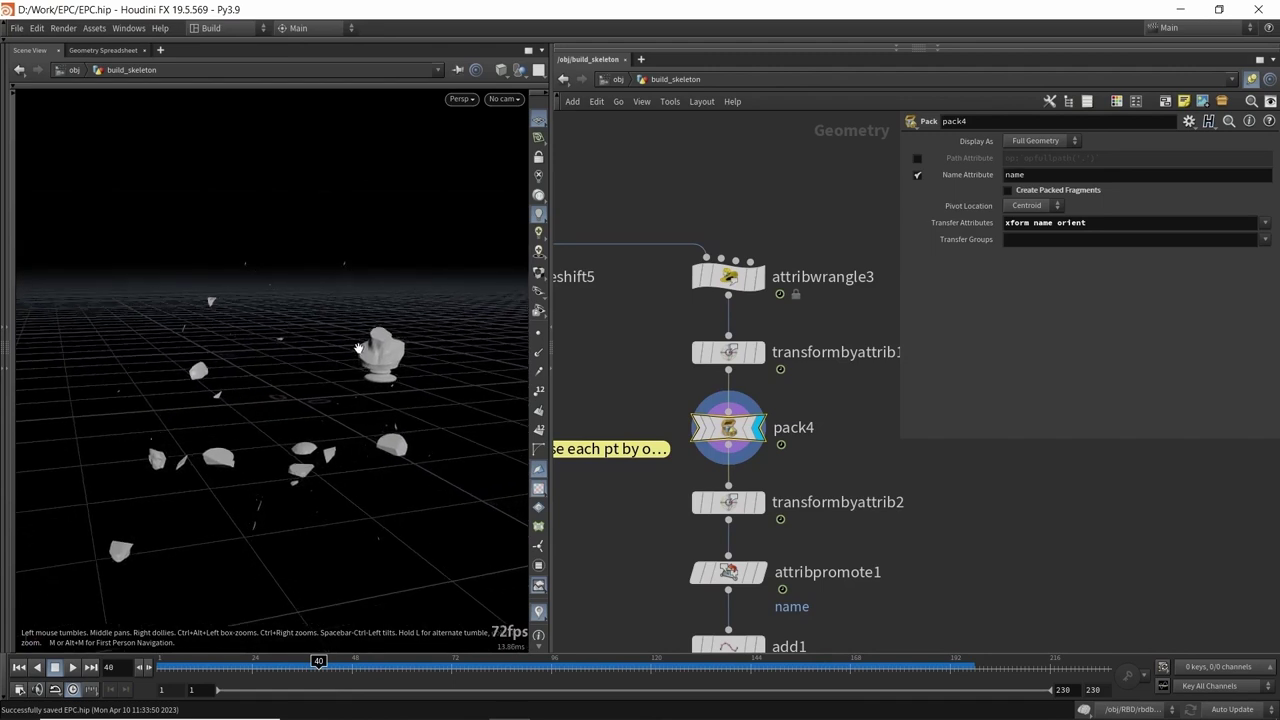
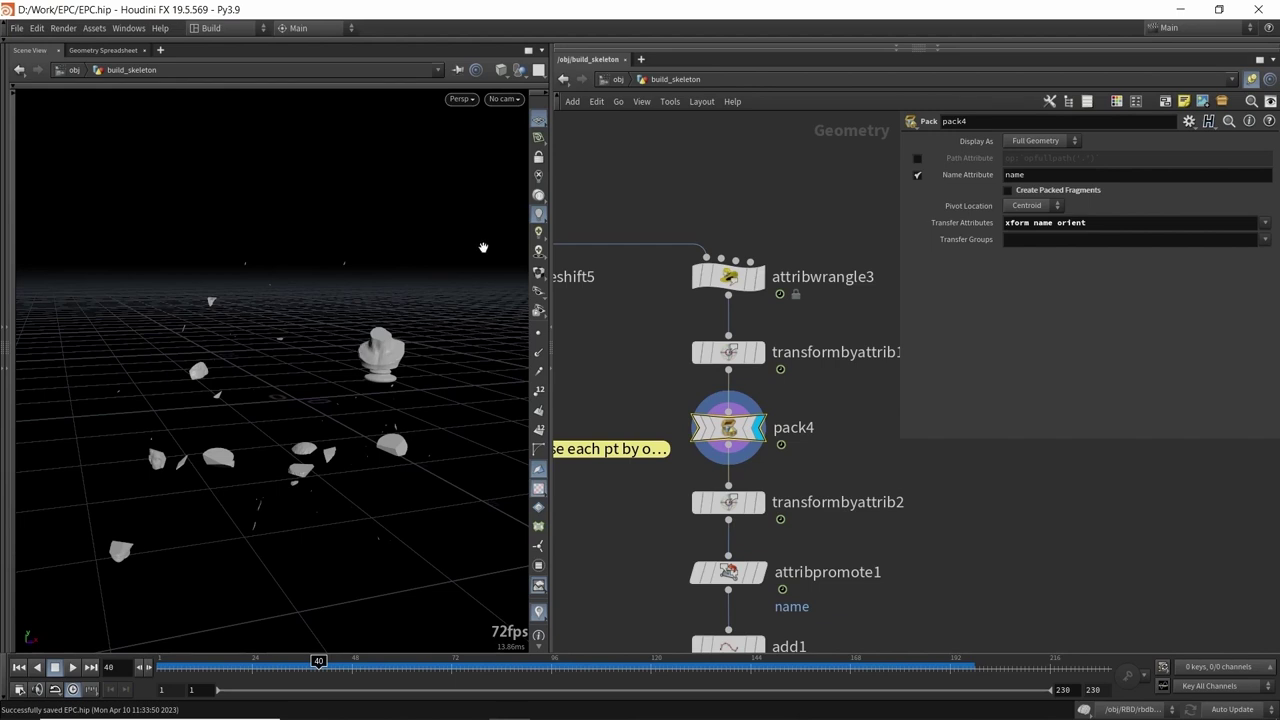
- Display attribwrangle3 and frame its mesh fragments in the viewport to compare them with the packed result
{"action": "left_click", "coordinate": [764, 240]}
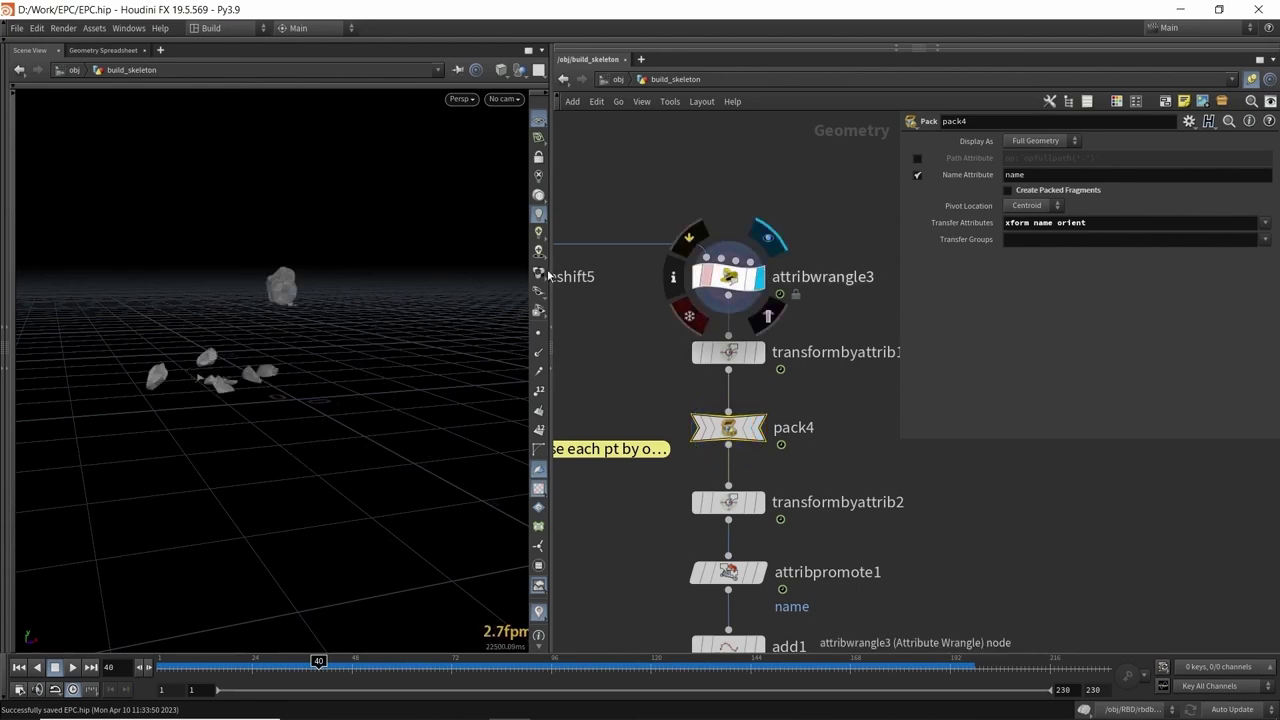
{"action": "key", "text": "f"}
{"action": "right_click_drag", "start_coordinate": [362, 334], "coordinate": [343, 340]}
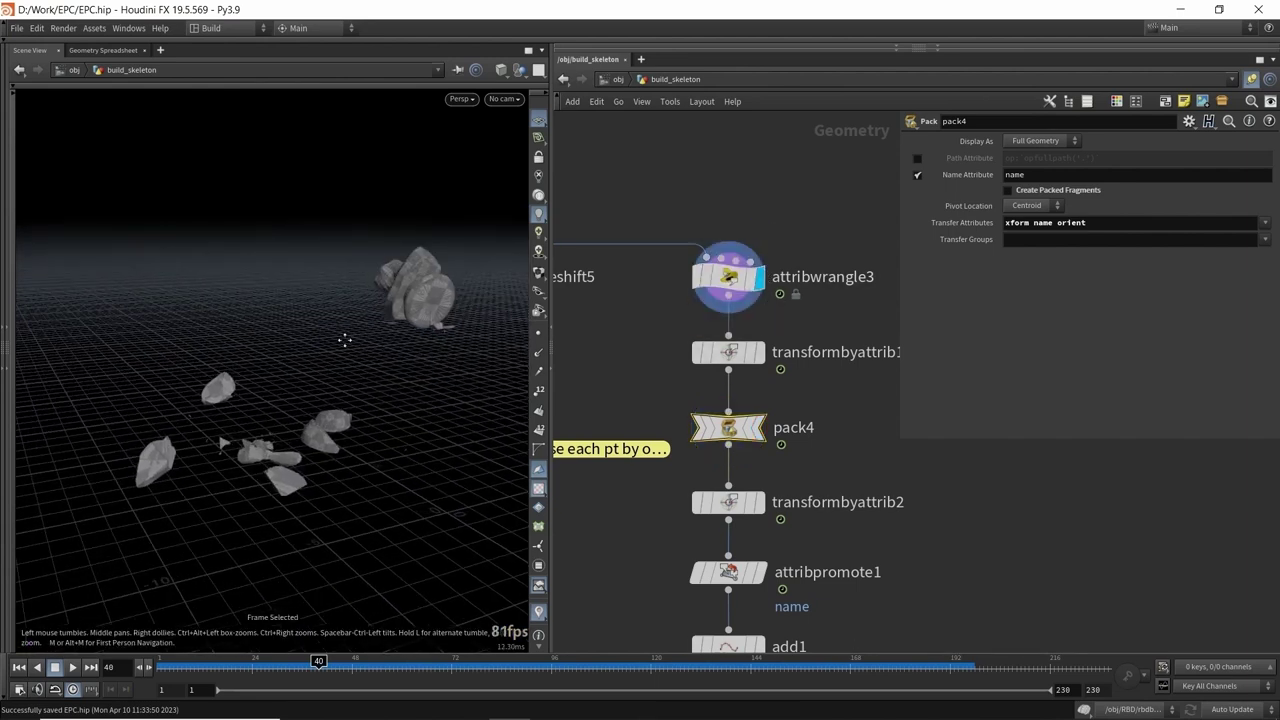
{"action": "left_click_drag", "start_coordinate": [343, 340], "coordinate": [338, 356]}
{"action": "scroll", "coordinate": [680, 218], "scroll_direction": "down", "scroll_amount": 3}
- Select attribwrangle3 to show its parameters and scrub the animation to frame 82
{"action": "middle_click_drag", "start_coordinate": [643, 240], "coordinate": [777, 299]}
{"action": "middle_click_drag", "start_coordinate": [668, 273], "coordinate": [580, 261]}
{"action": "scroll", "coordinate": [811, 251], "scroll_direction": "up", "scroll_amount": 3}
{"action": "left_click_drag", "start_coordinate": [771, 275], "coordinate": [709, 366]}
{"action": "left_click", "coordinate": [238, 676]}
{"action": "left_click_drag", "start_coordinate": [237, 676], "coordinate": [493, 666]}
- Examine attribwrangle3's VEX expression, looking at the xform attribute and the orient attribute it is converted from
{"action": "mouse_move", "coordinate": [722, 335]}
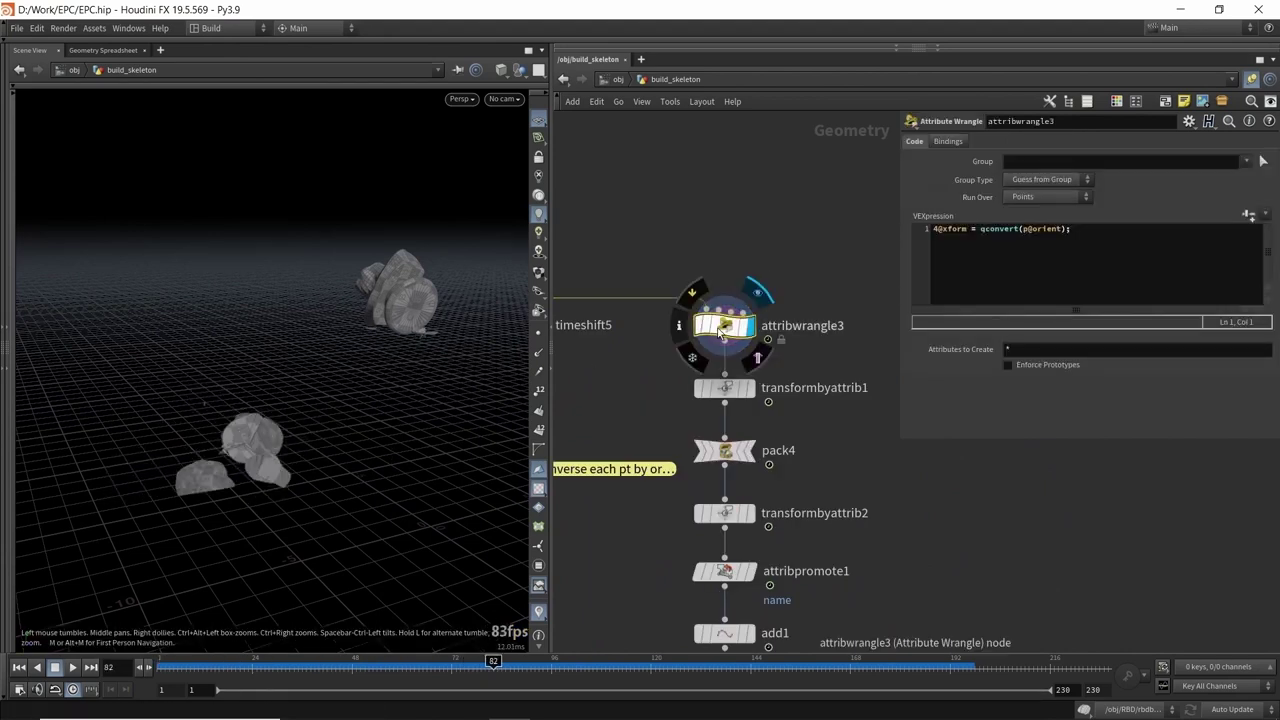
{"action": "middle_click_drag", "start_coordinate": [791, 249], "coordinate": [759, 273]}
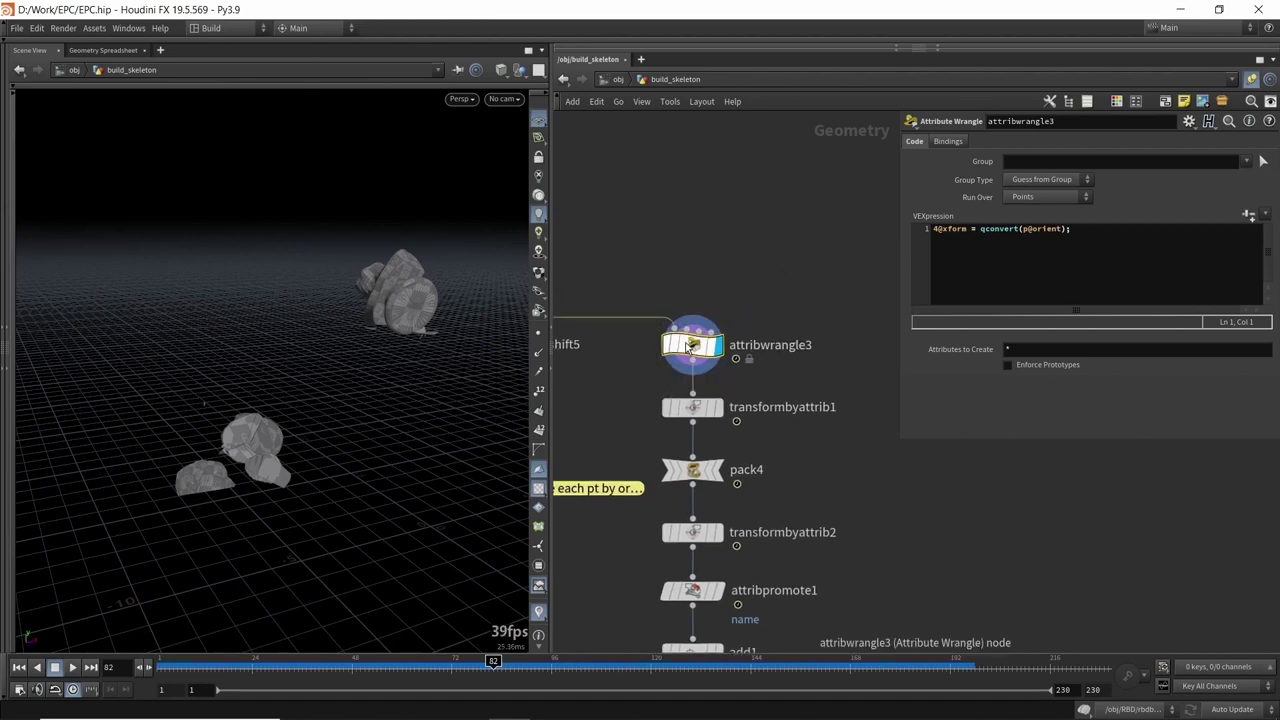
{"action": "left_click", "coordinate": [968, 230]}
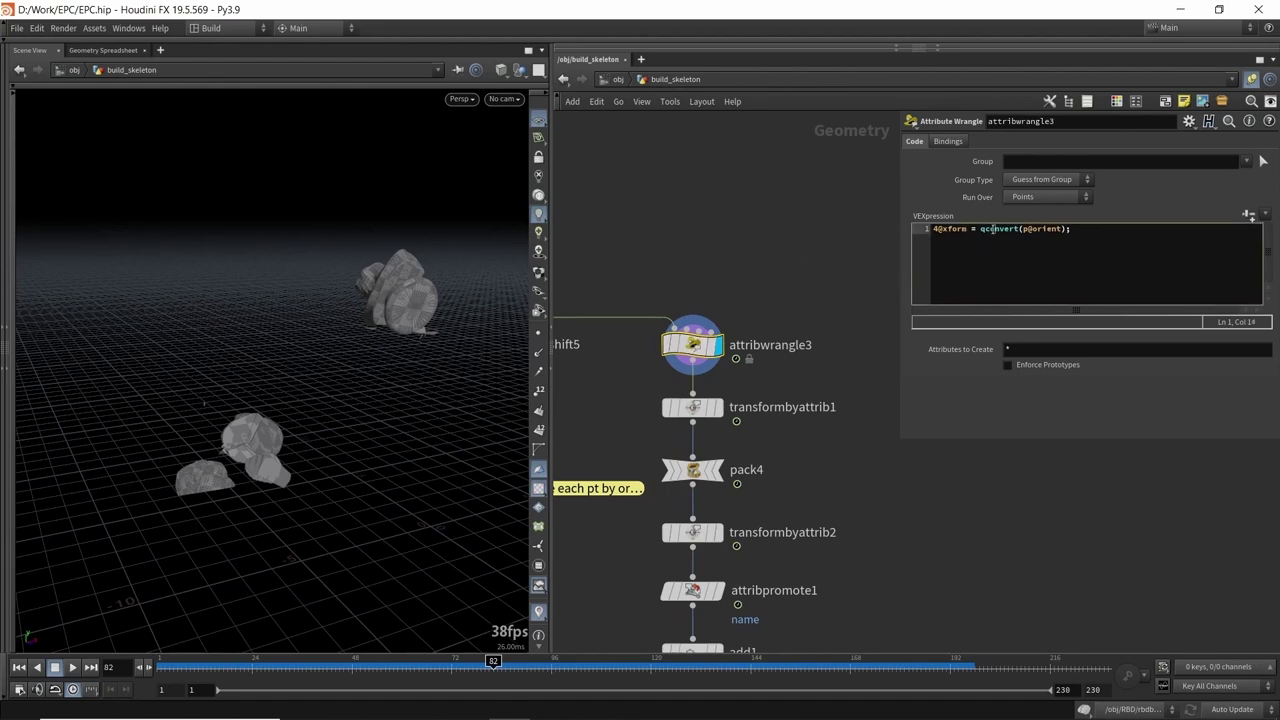
{"action": "left_click_drag", "start_coordinate": [968, 229], "coordinate": [932, 229]}
{"action": "left_click", "coordinate": [661, 215]}
{"action": "left_click_drag", "start_coordinate": [1023, 229], "coordinate": [1057, 229]}
{"action": "left_click", "coordinate": [1057, 229]}
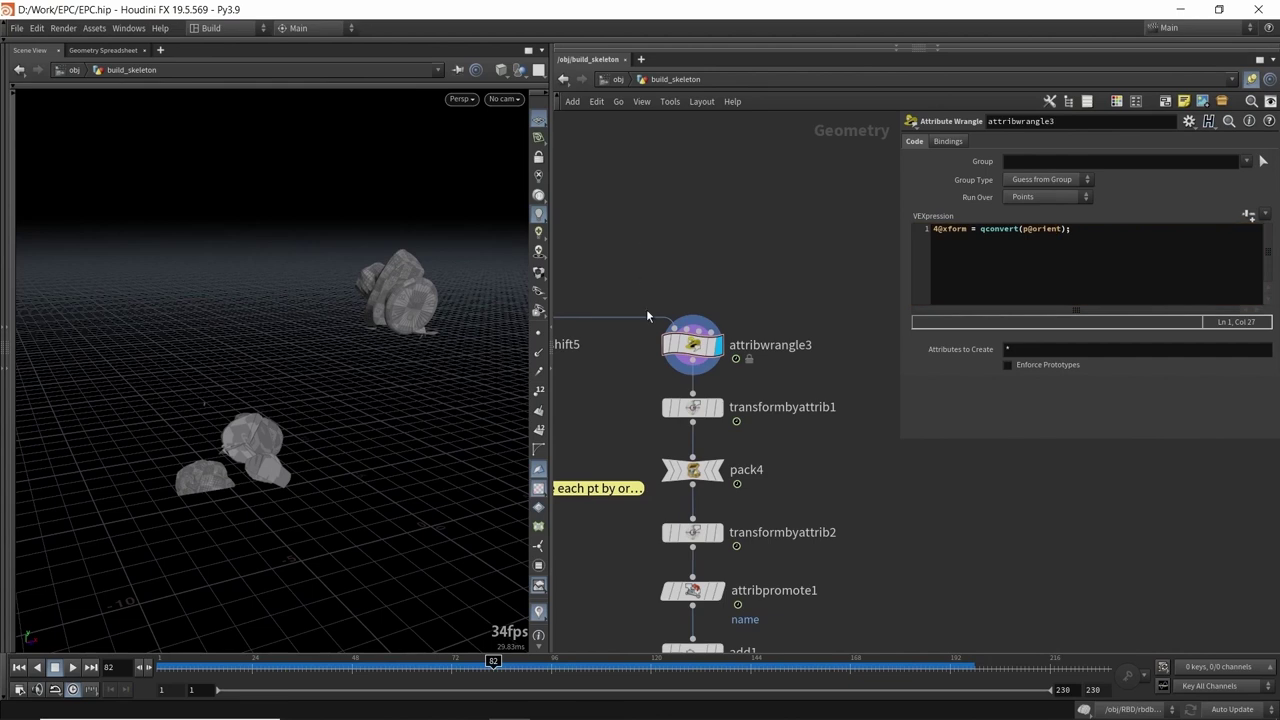
- Display transformbyattrib1 and examine its Transform Attribute setting and the transformed fragments
{"action": "left_click", "coordinate": [716, 407]}
{"action": "left_click_drag", "start_coordinate": [421, 359], "coordinate": [360, 318]}
{"action": "double_click", "coordinate": [1022, 180]}
{"action": "left_click", "coordinate": [693, 223]}
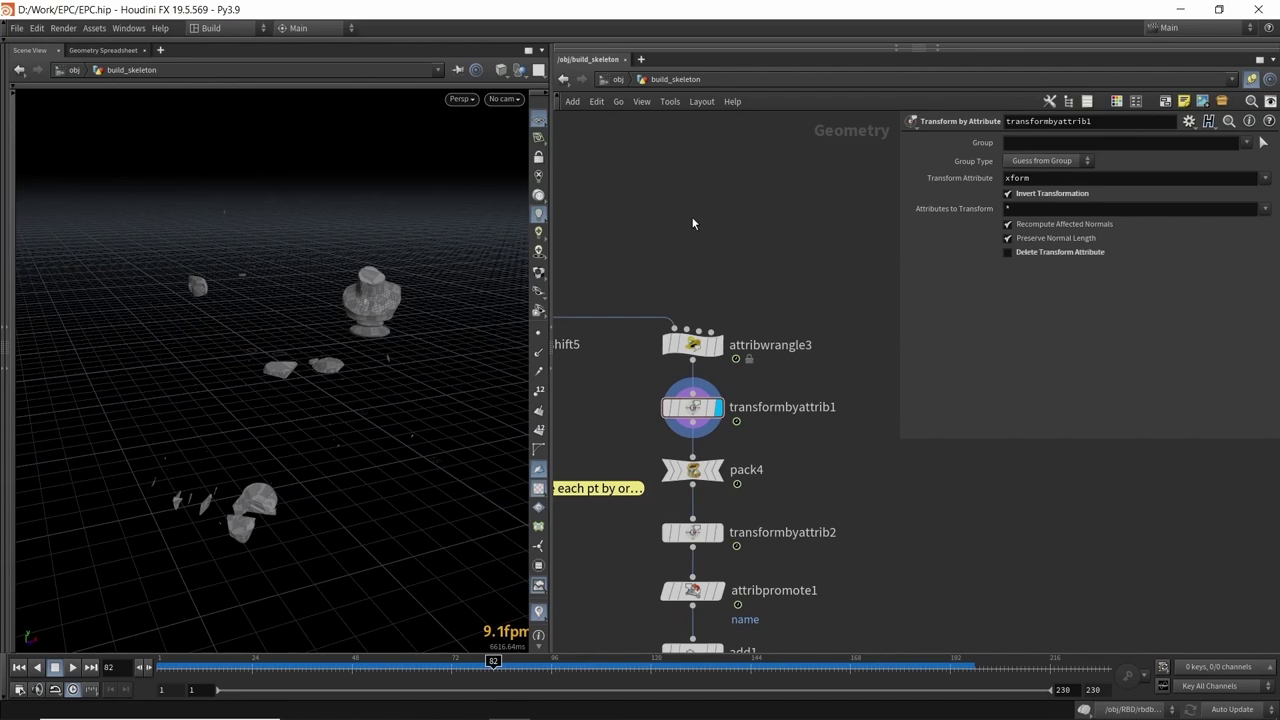
- Move to frame 1, save the scene, and scrub to frame 12 to examine how transformbyattrib1's fragments move
{"action": "left_click", "coordinate": [202, 664]}
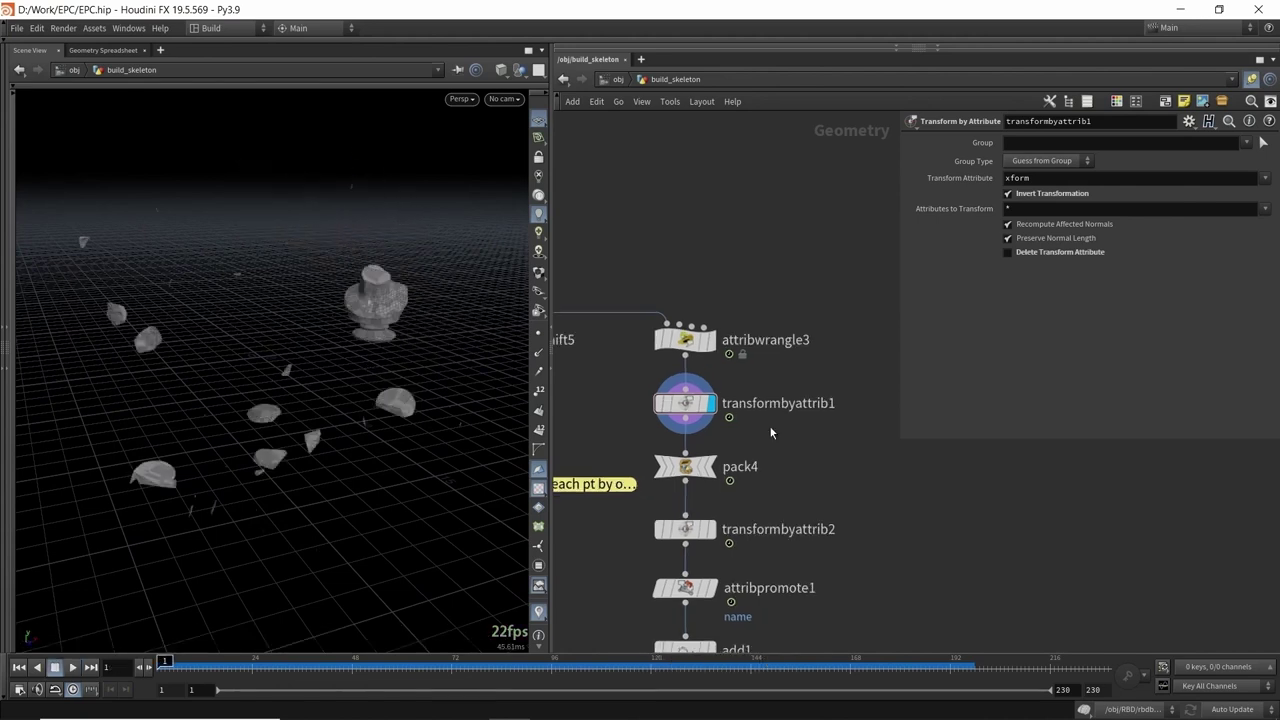
{"action": "key", "text": "ctrl+s"}
{"action": "left_click_drag", "start_coordinate": [169, 658], "coordinate": [207, 655]}
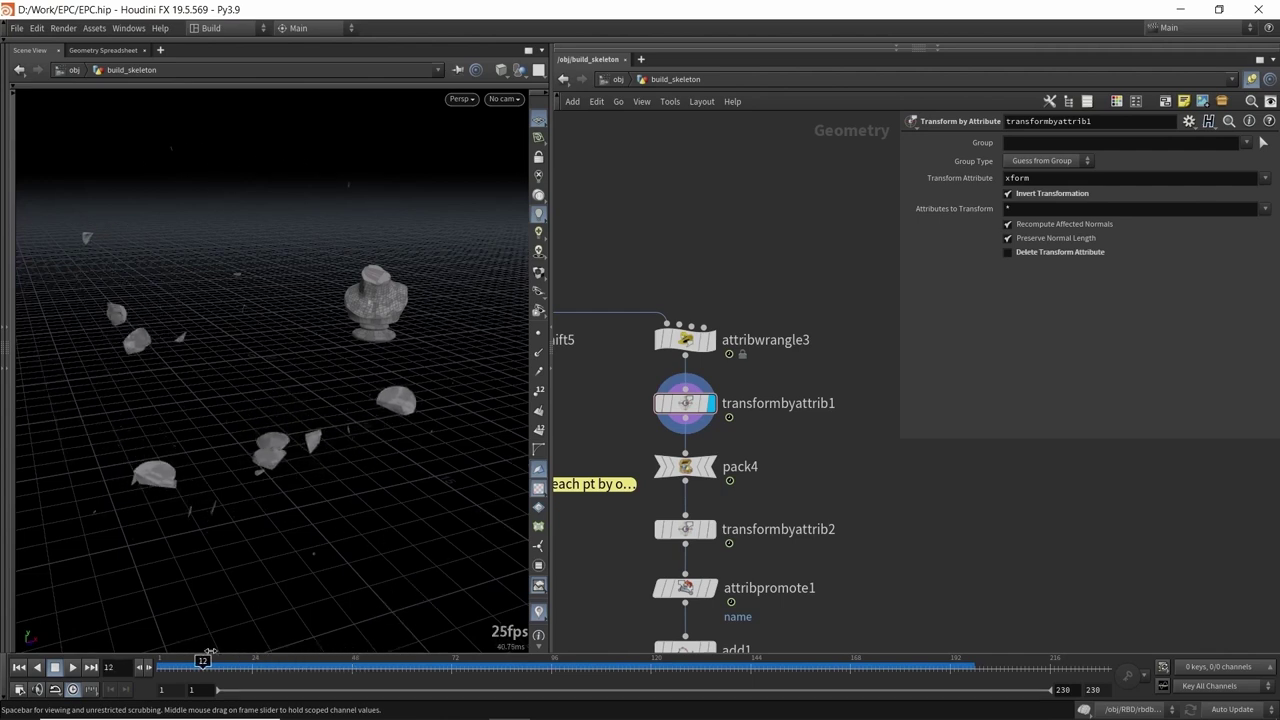
- Display pack4 to review its transfer attributes, followed by transformbyattrib2 to compare its fragments and settings
{"action": "left_click", "coordinate": [697, 484]}
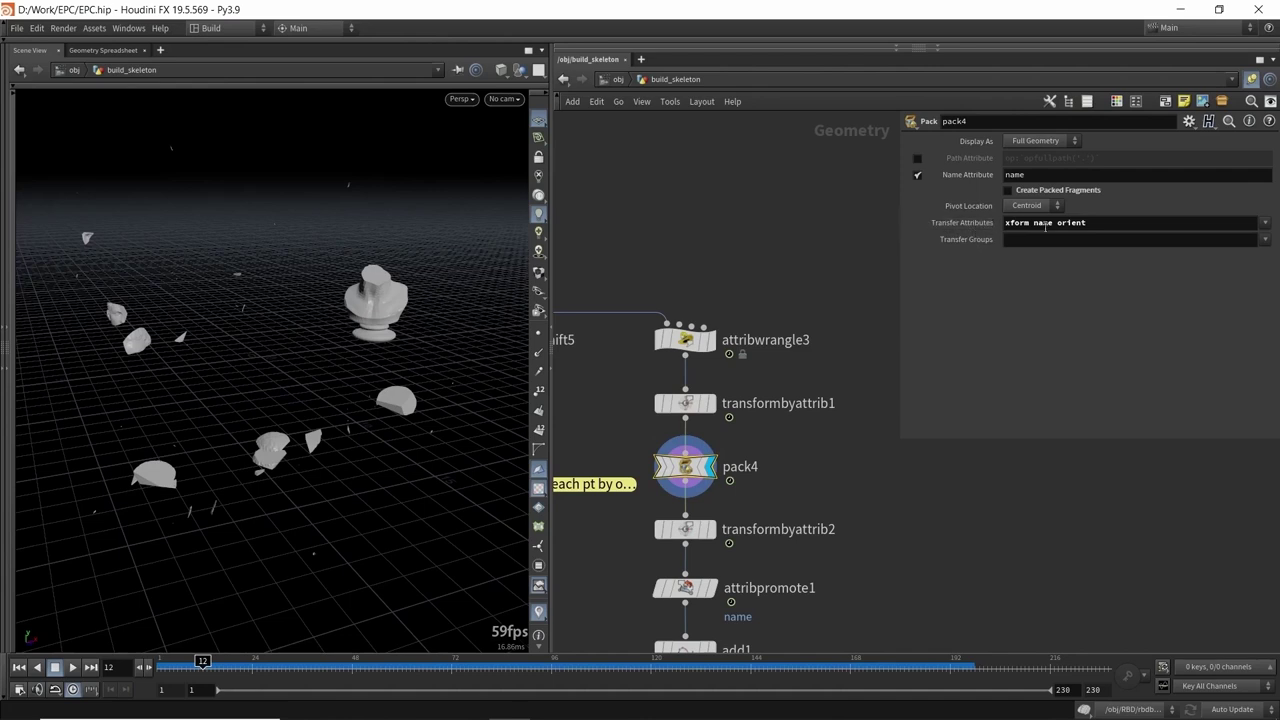
{"action": "middle_click_drag", "start_coordinate": [788, 376], "coordinate": [801, 324]}
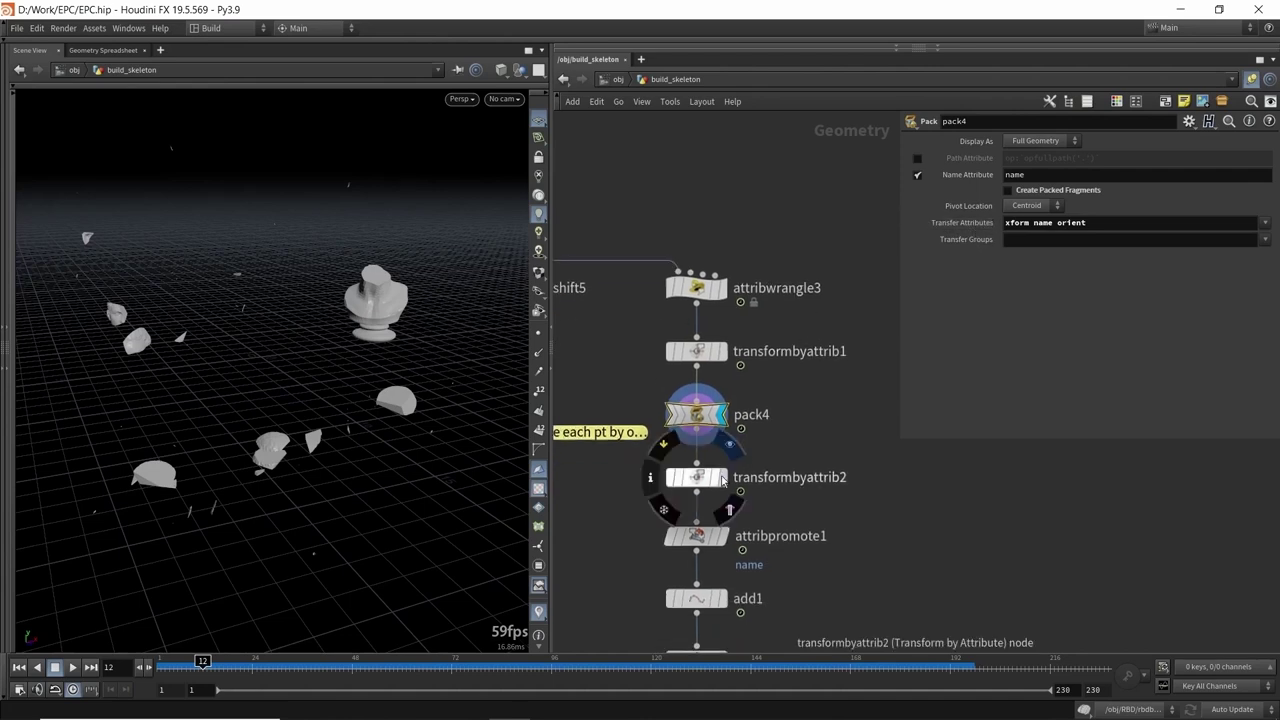
{"action": "left_click", "coordinate": [721, 477]}
{"action": "left_click_drag", "start_coordinate": [774, 458], "coordinate": [714, 477]}
{"action": "left_click", "coordinate": [714, 482]}
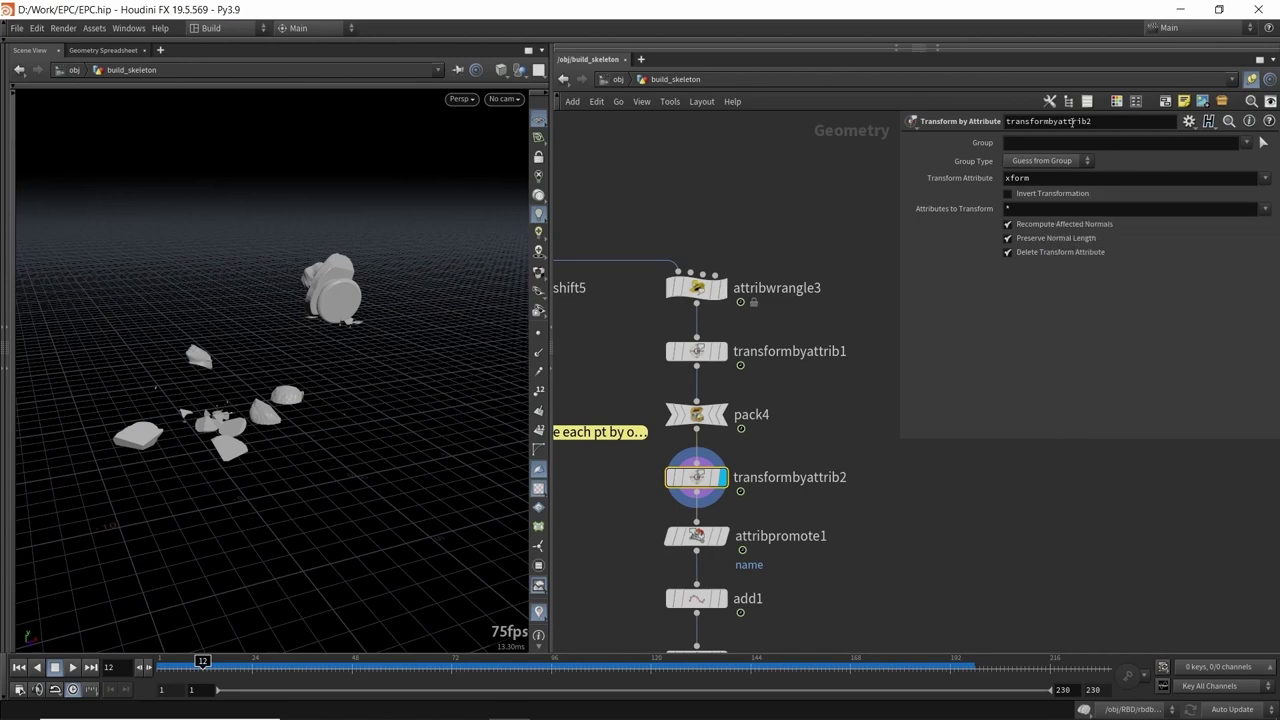
- Play the animation from the start to examine transformbyattrib2's packed fragments, and return to frame 1
{"action": "middle_click_drag", "start_coordinate": [227, 548], "coordinate": [249, 551]}
{"action": "left_click_drag", "start_coordinate": [202, 663], "coordinate": [157, 664]}
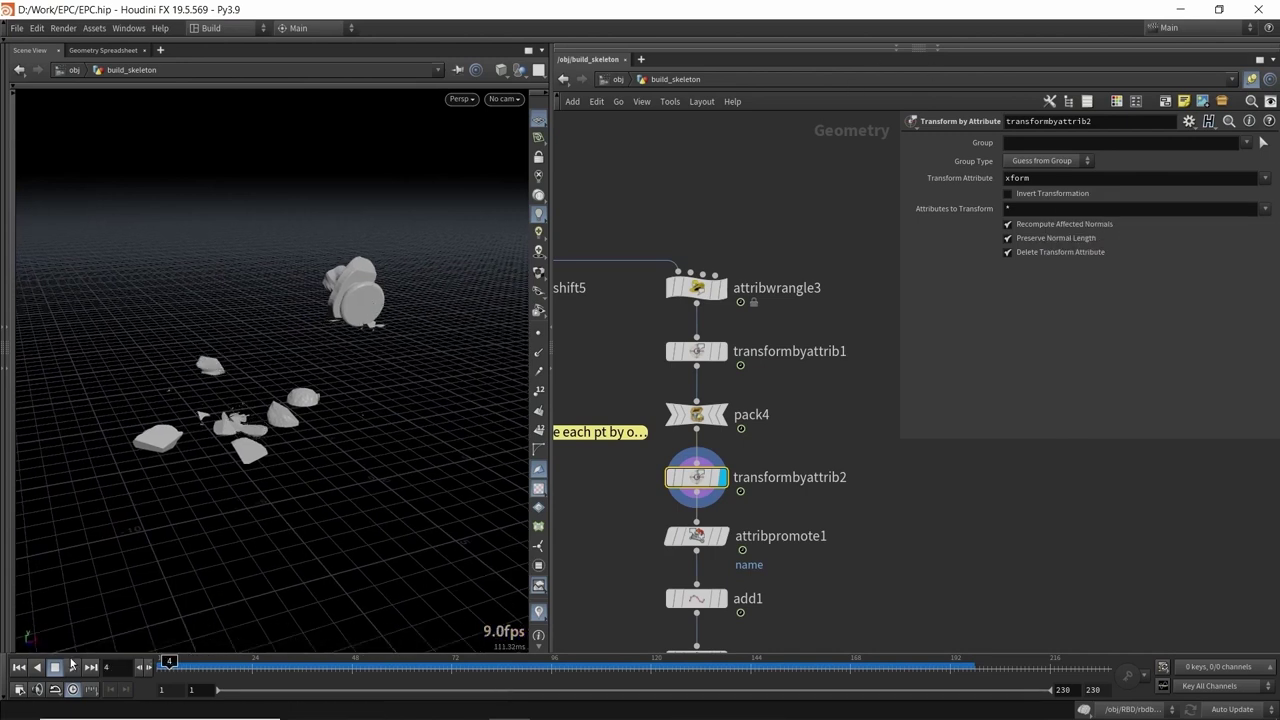
{"action": "right_click_drag", "start_coordinate": [263, 349], "coordinate": [123, 580]}
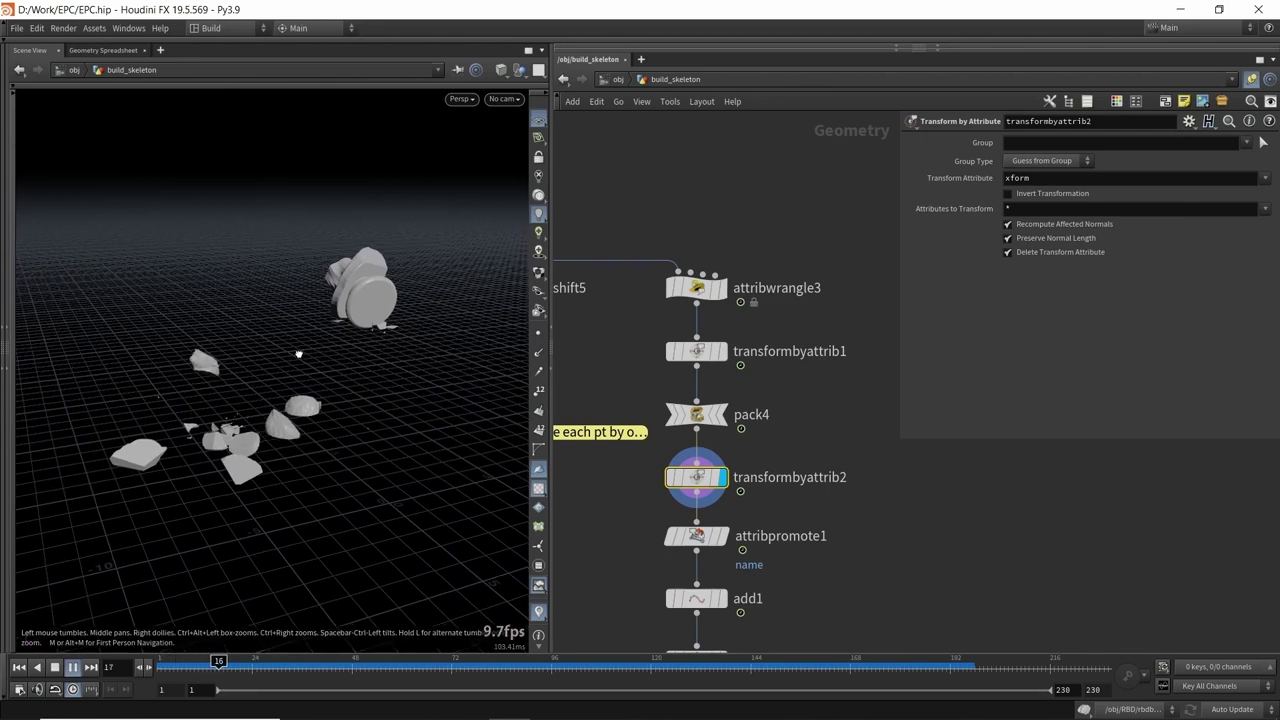
{"action": "left_click_drag", "start_coordinate": [305, 664], "coordinate": [92, 660]}
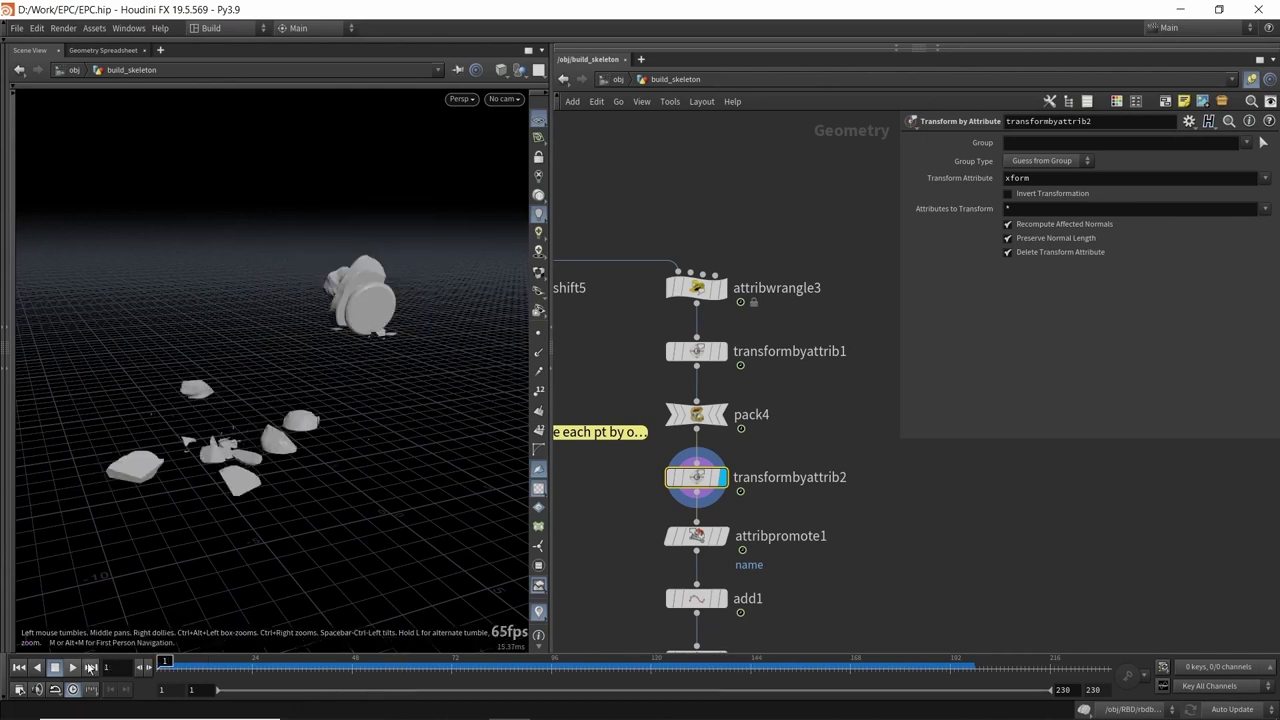
- Look up transformbyattrib2's node information and review pack4's parameters
{"action": "middle_click_drag", "start_coordinate": [644, 517], "coordinate": [664, 440]}
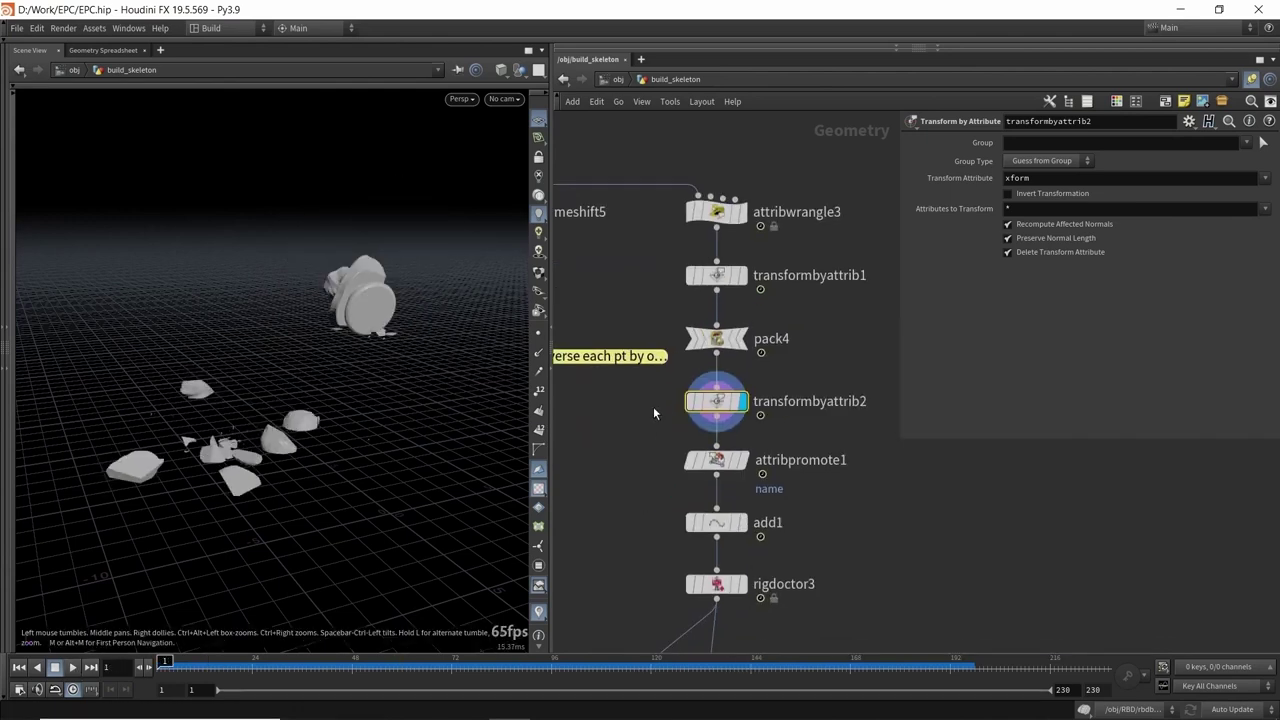
{"action": "middle_click", "coordinate": [713, 405]}
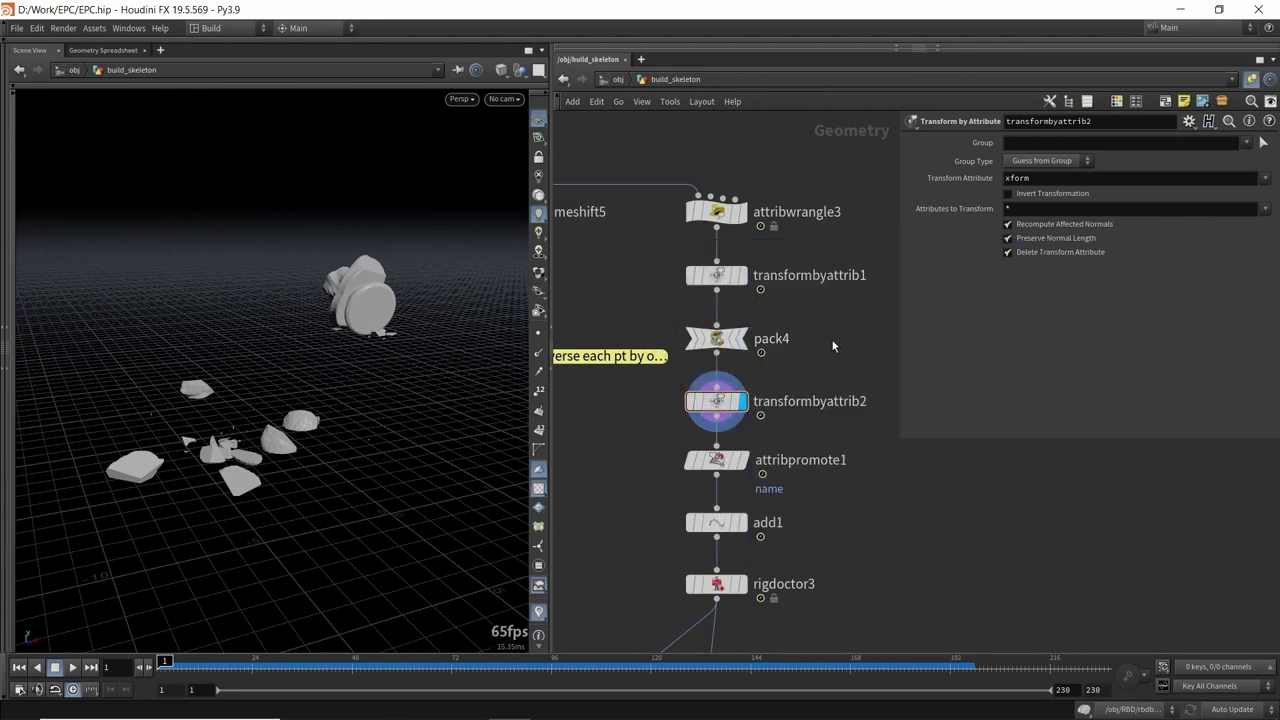
{"action": "left_click", "coordinate": [744, 336]}
{"action": "scroll", "coordinate": [749, 360], "scroll_direction": "down", "scroll_amount": 3}
- Display rigdoctor3's joint points and review the parameters of add1 and rigdoctor3
{"action": "mouse_move", "coordinate": [749, 378]}
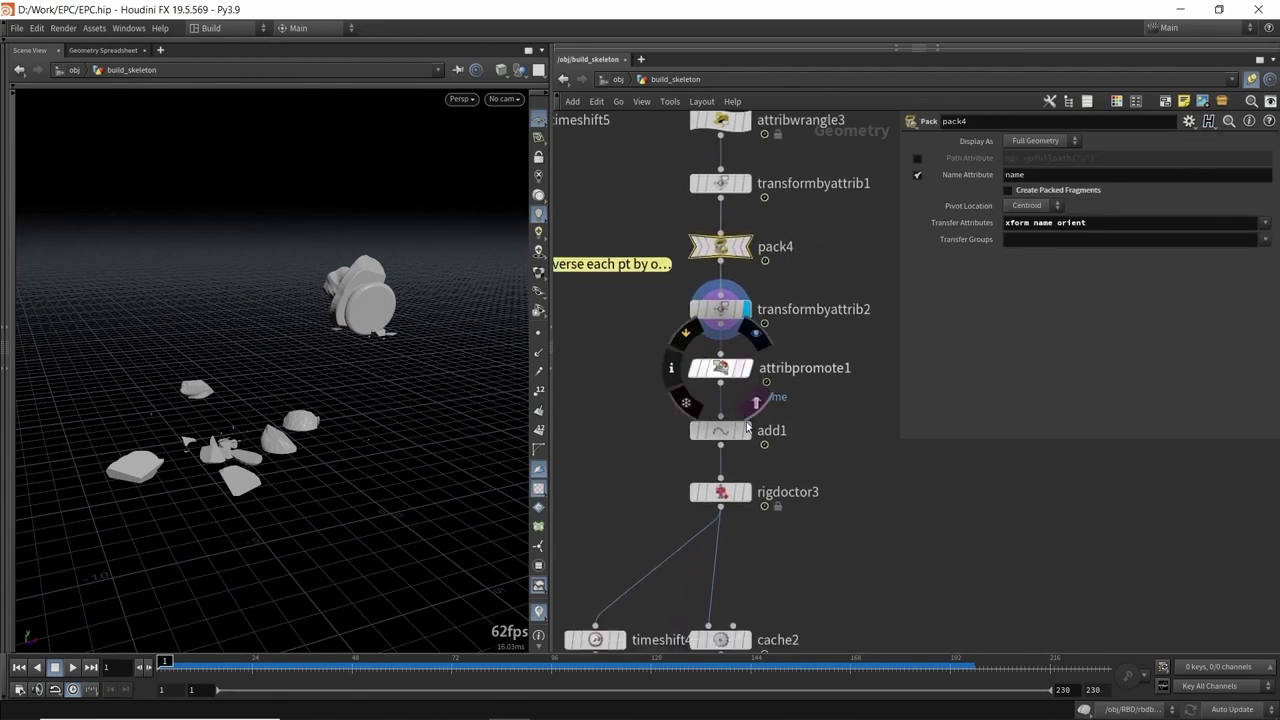
{"action": "left_click", "coordinate": [746, 492]}
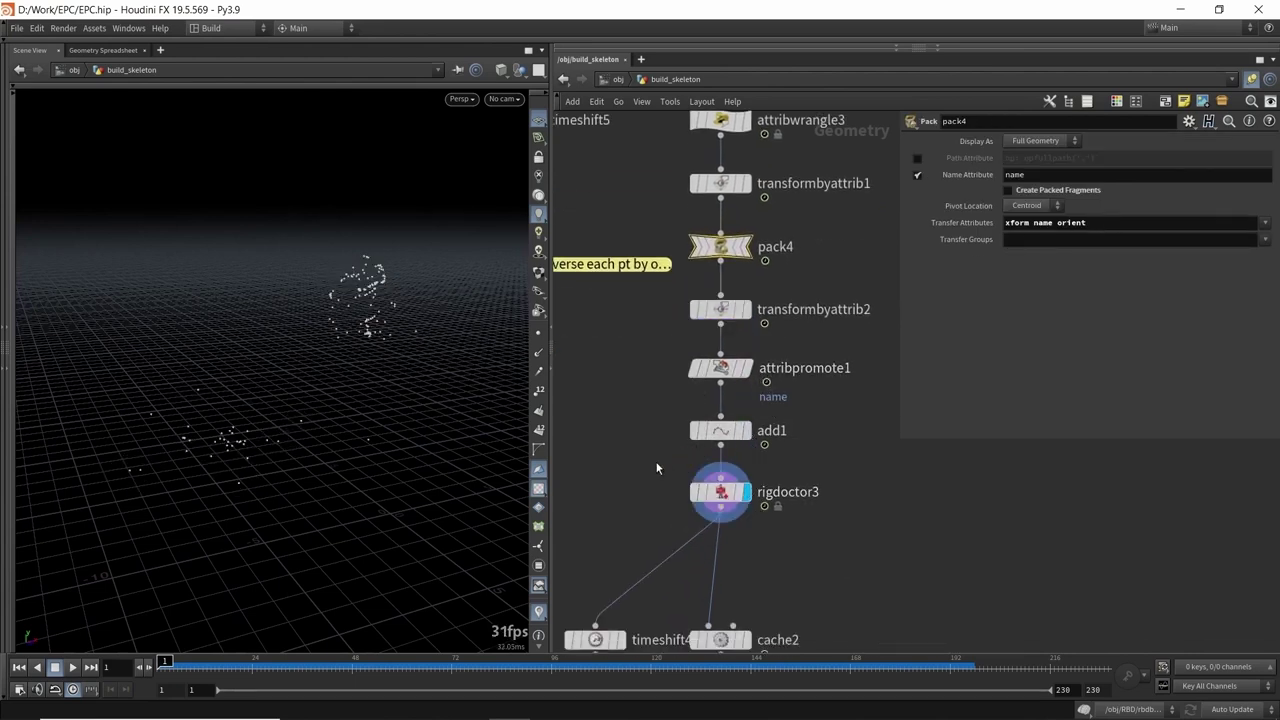
{"action": "left_click_drag", "start_coordinate": [635, 472], "coordinate": [742, 504]}
{"action": "left_click_drag", "start_coordinate": [628, 398], "coordinate": [789, 444]}
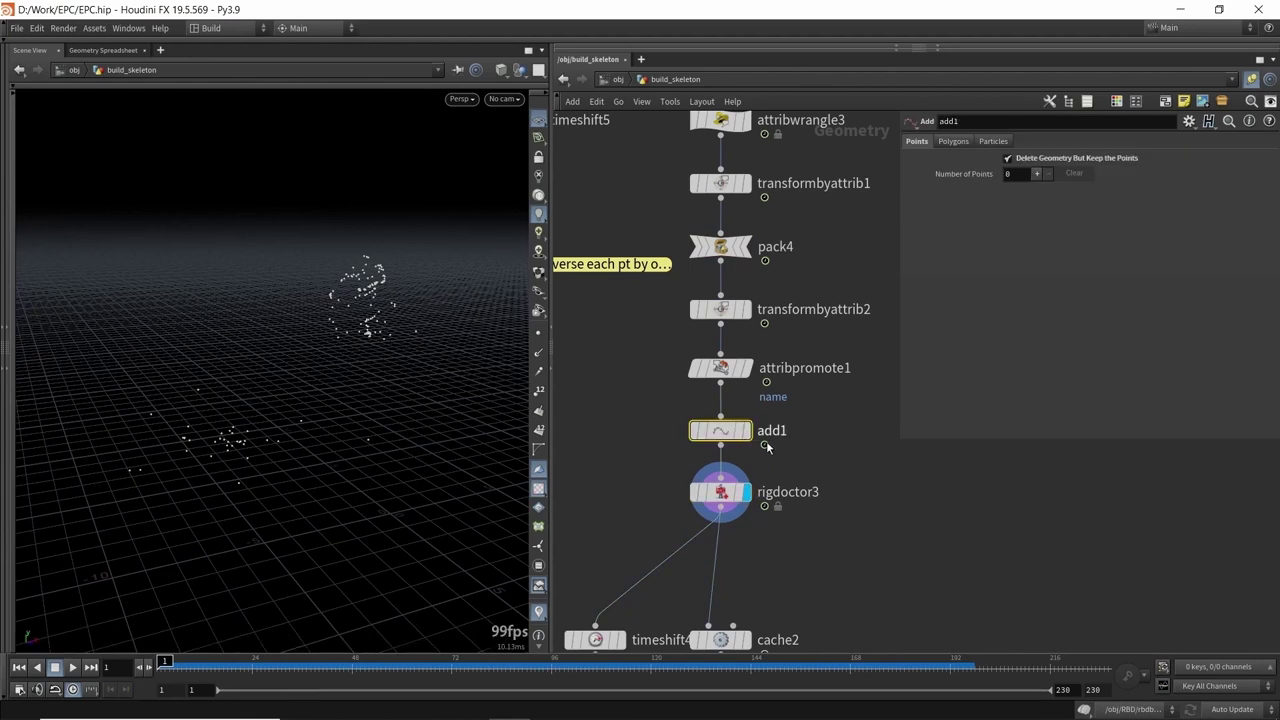
{"action": "left_click", "coordinate": [720, 492]}
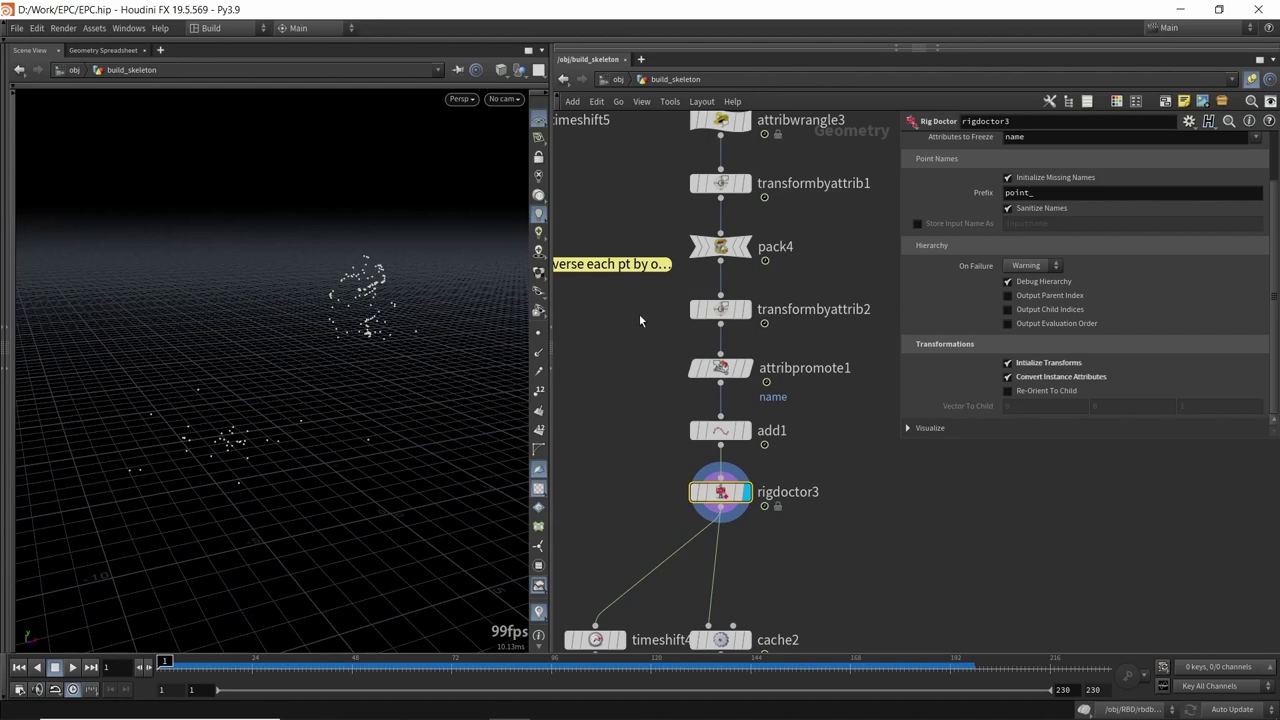
- Save the scene and frame the whole build_skeleton network
{"action": "scroll", "coordinate": [639, 314], "scroll_direction": "down", "scroll_amount": 4}
{"action": "scroll", "coordinate": [688, 347], "scroll_direction": "up", "scroll_amount": 3}
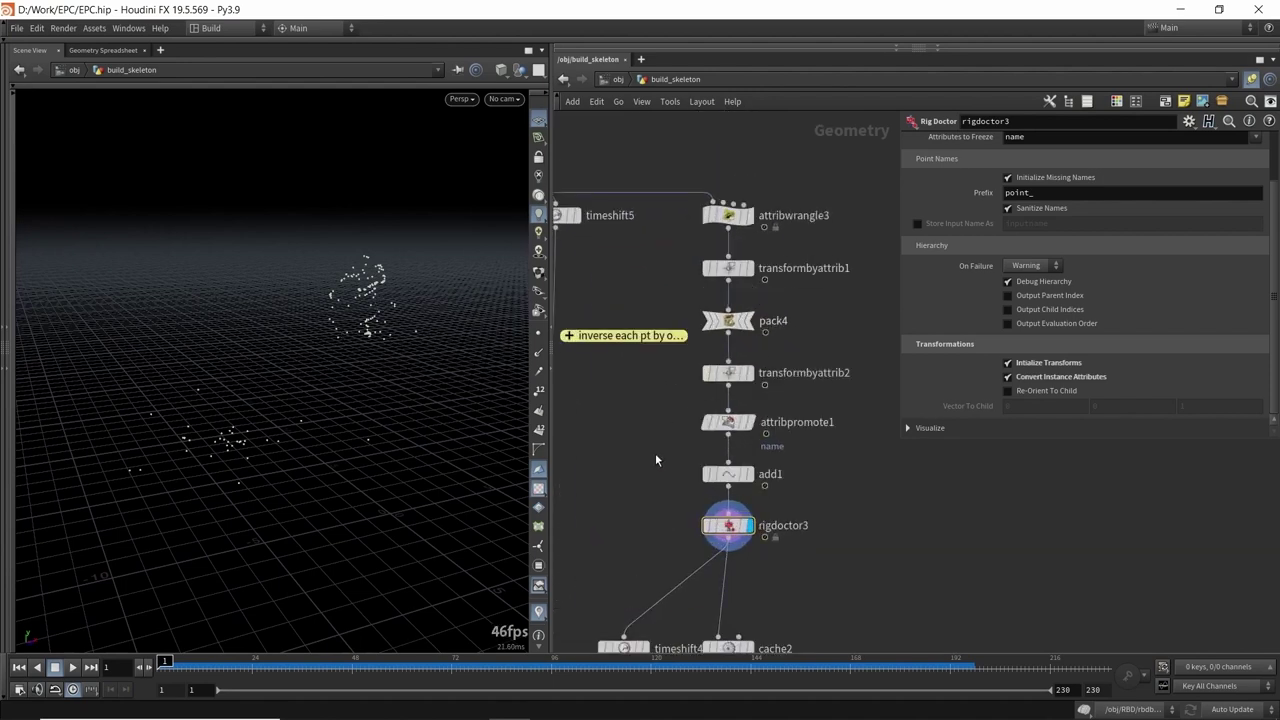
{"action": "scroll", "coordinate": [655, 453], "scroll_direction": "down", "scroll_amount": 1}
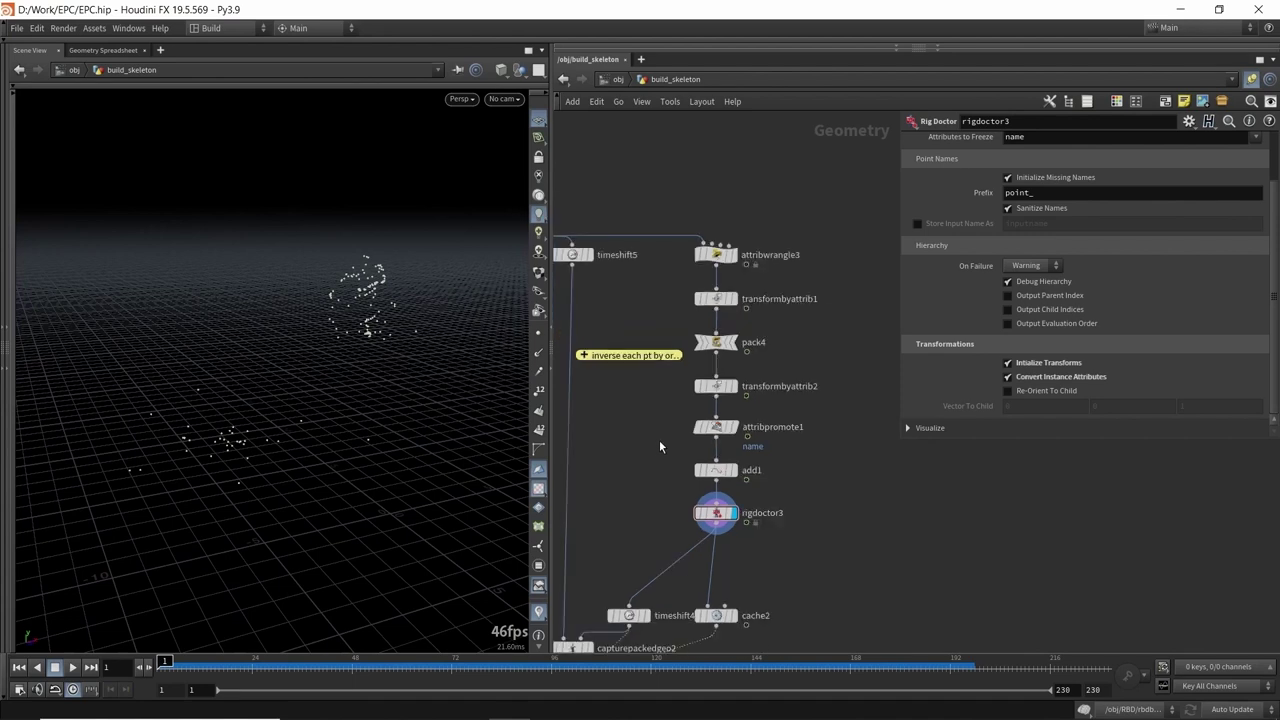
{"action": "key", "text": "ctrl+s"}
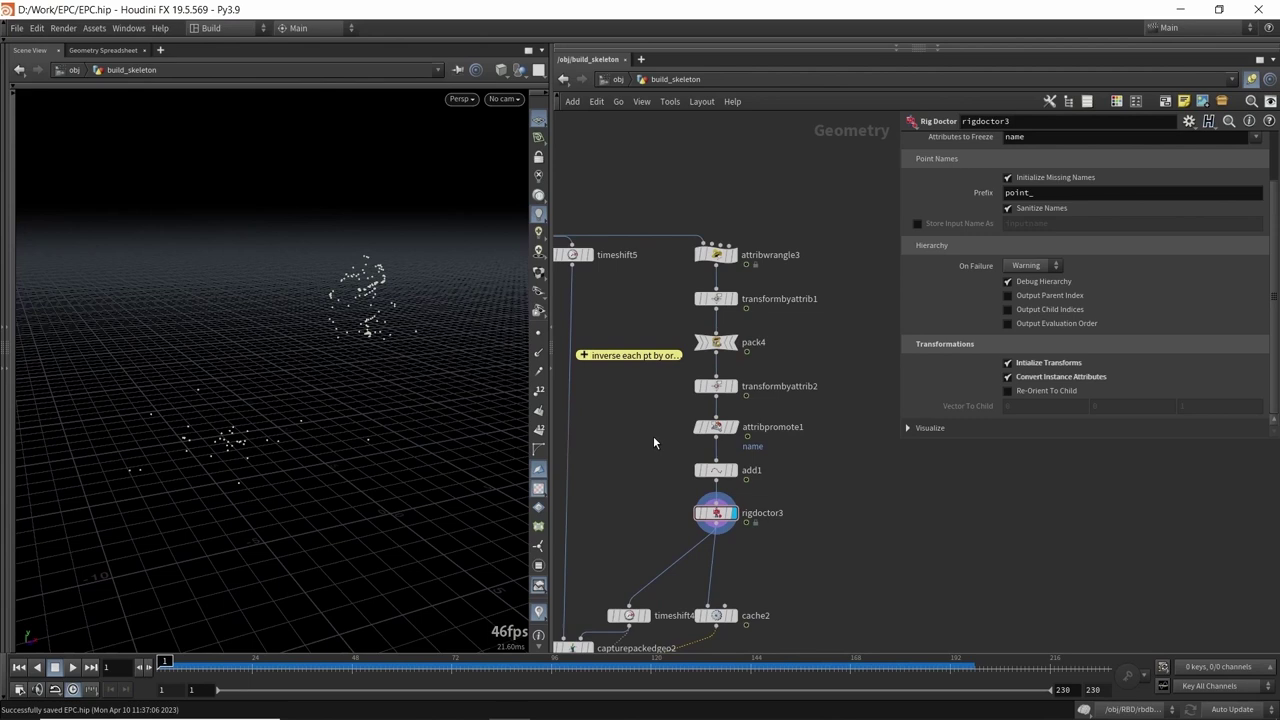
{"action": "key", "text": "h"}
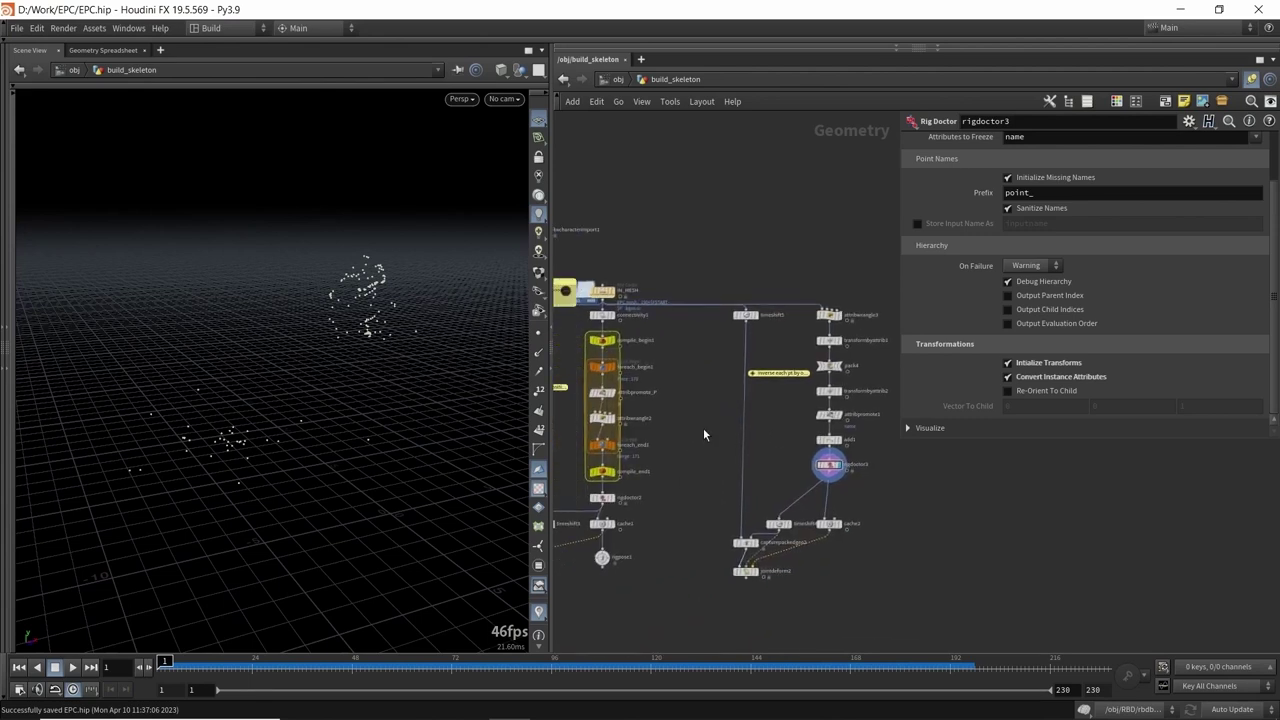
- Display jointdeform1 at the end of the averaged-point branch
{"action": "middle_click_drag", "start_coordinate": [668, 404], "coordinate": [808, 382]}
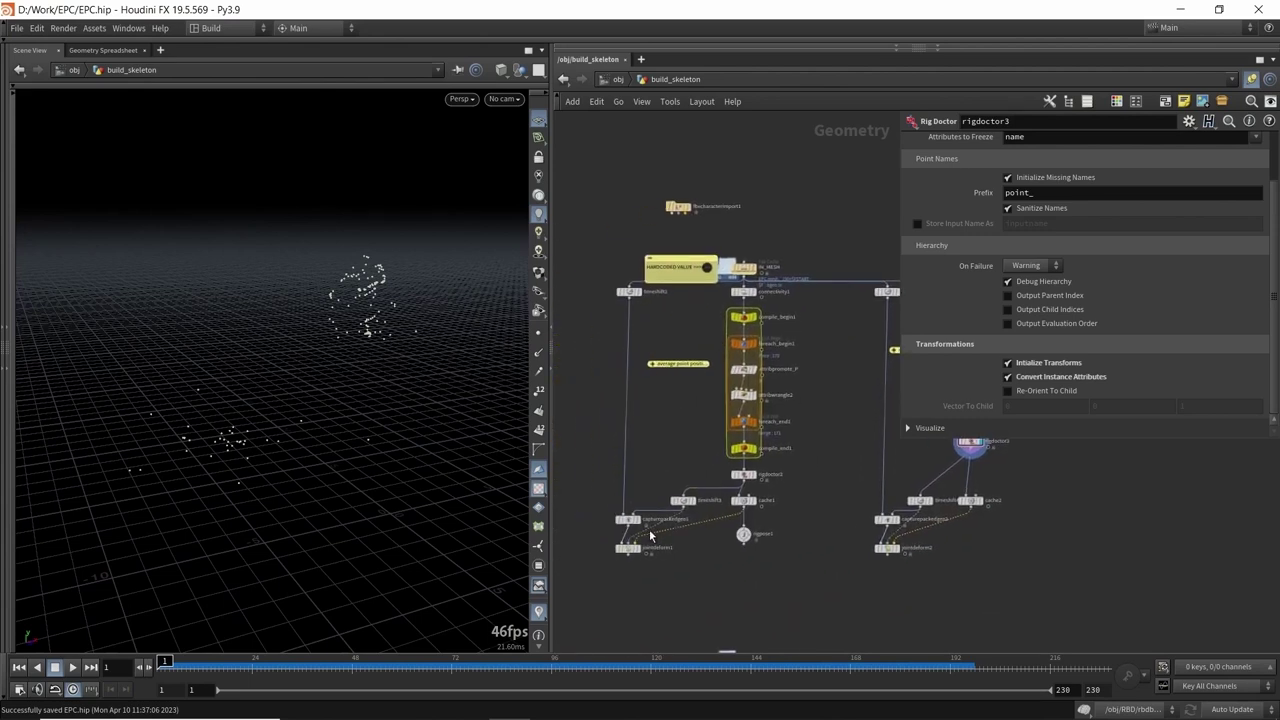
{"action": "scroll", "coordinate": [634, 533], "scroll_direction": "up", "scroll_amount": 3}
{"action": "left_click", "coordinate": [637, 562]}
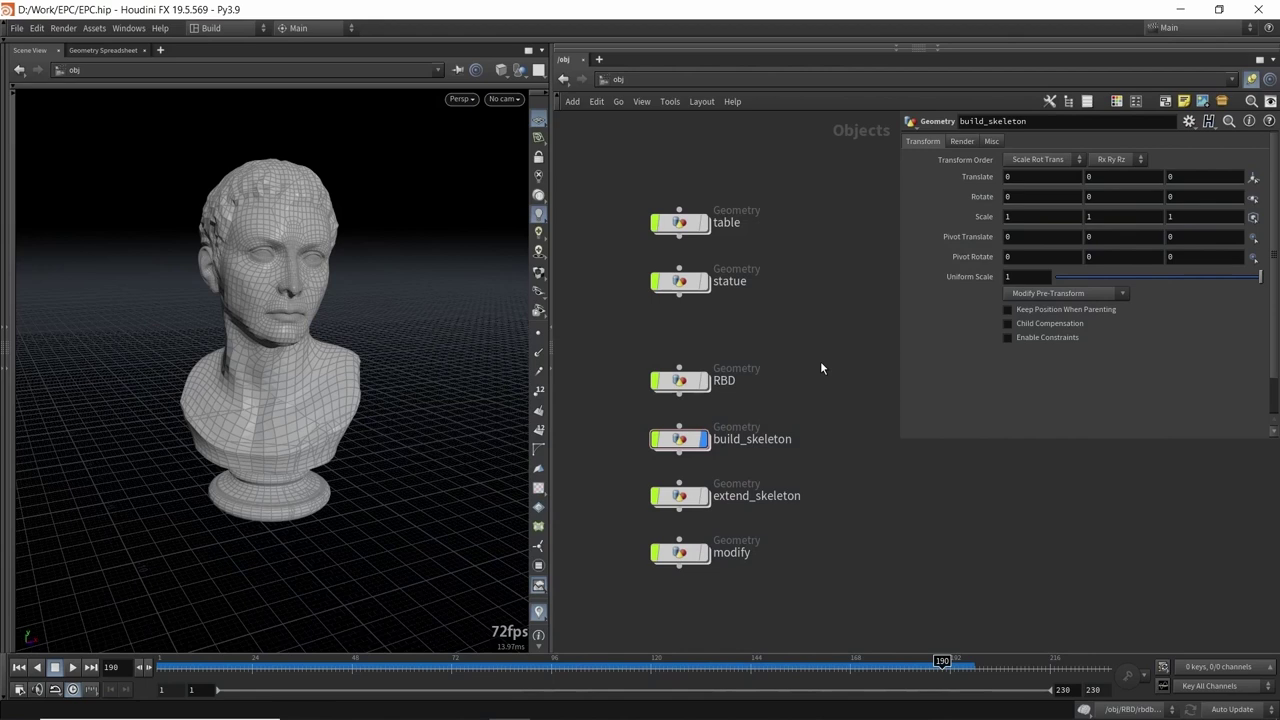
- Scrub the timeline at object level to examine the bust, and go back into the build_skeleton network
{"action": "mouse_move", "coordinate": [268, 665]}
{"action": "left_mouse_down"}
{"action": "mouse_move", "coordinate": [163, 665]}
{"action": "mouse_move", "coordinate": [277, 665]}
{"action": "left_mouse_up"}
{"action": "scroll", "coordinate": [177, 424], "scroll_direction": "down", "scroll_amount": 1}
{"action": "left_click_drag", "start_coordinate": [177, 424], "coordinate": [332, 323]}
{"action": "left_click_drag", "start_coordinate": [272, 666], "coordinate": [471, 648]}
{"action": "left_click", "coordinate": [687, 441]}
{"action": "double_click", "coordinate": [687, 441]}
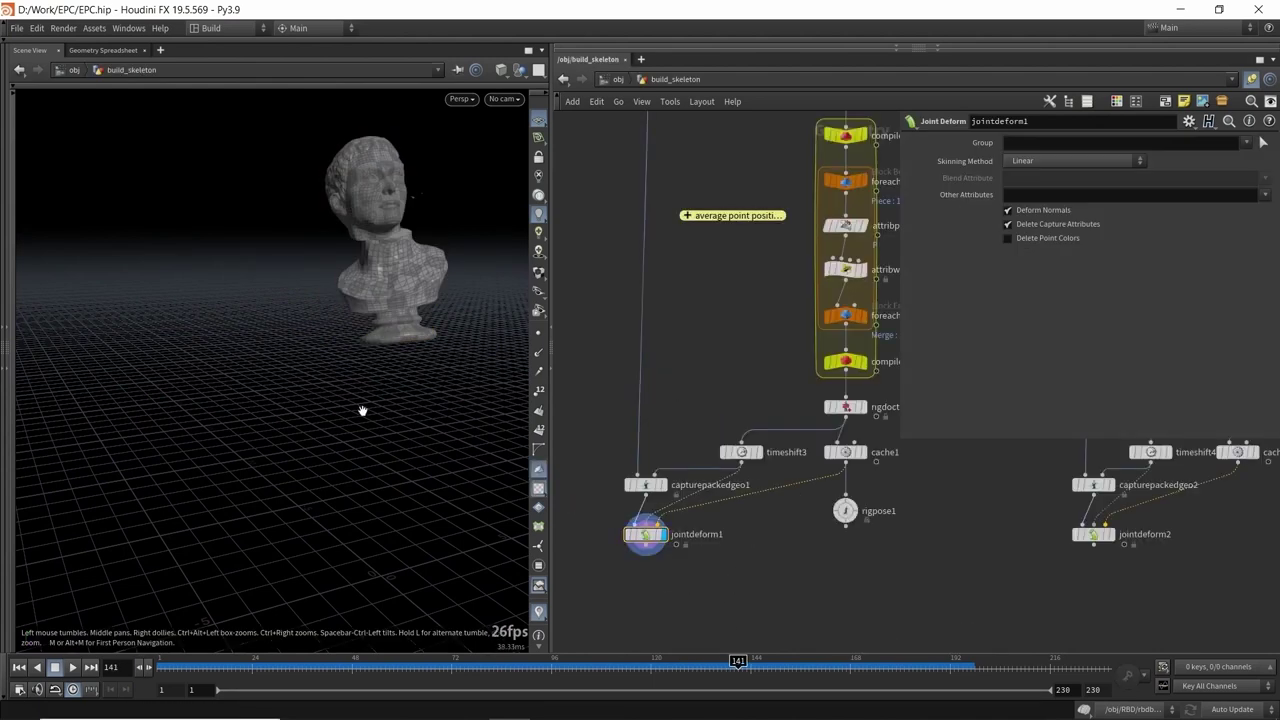
- Scrub through jointdeform1's animation to examine the moving fragments, and return to frame 1
{"action": "left_click", "coordinate": [325, 669]}
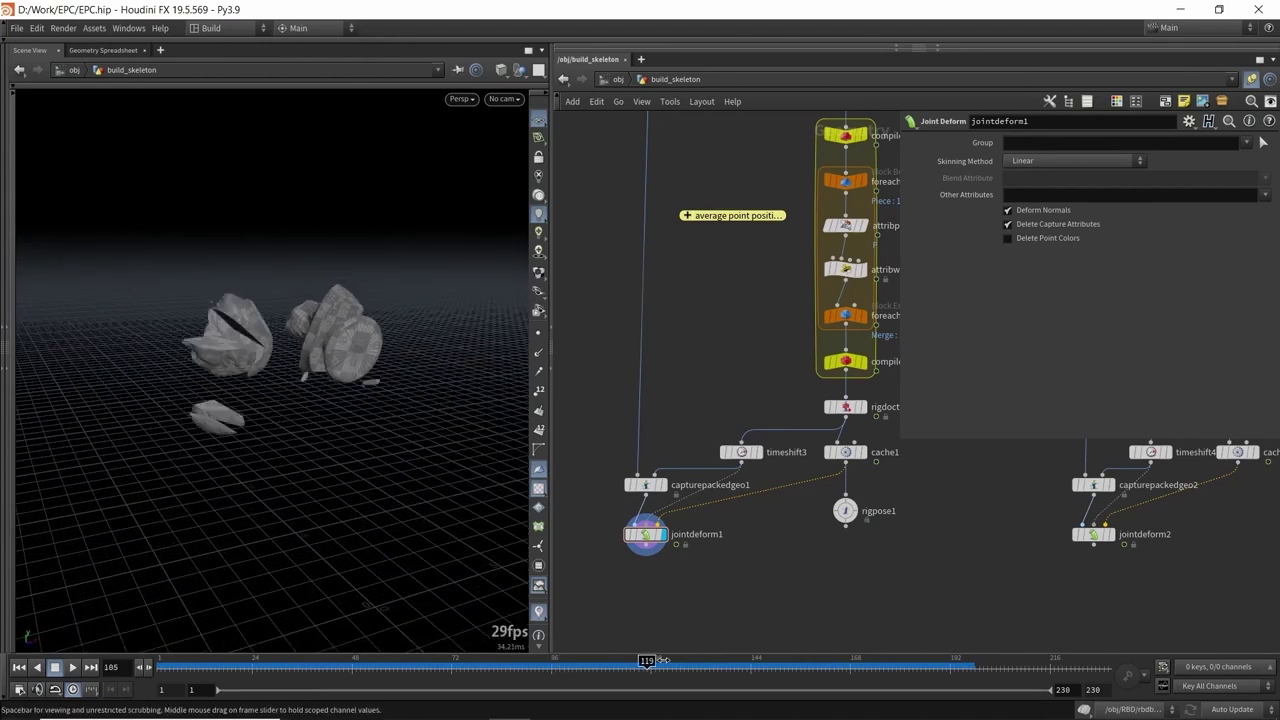
{"action": "left_click_drag", "start_coordinate": [759, 664], "coordinate": [164, 660]}
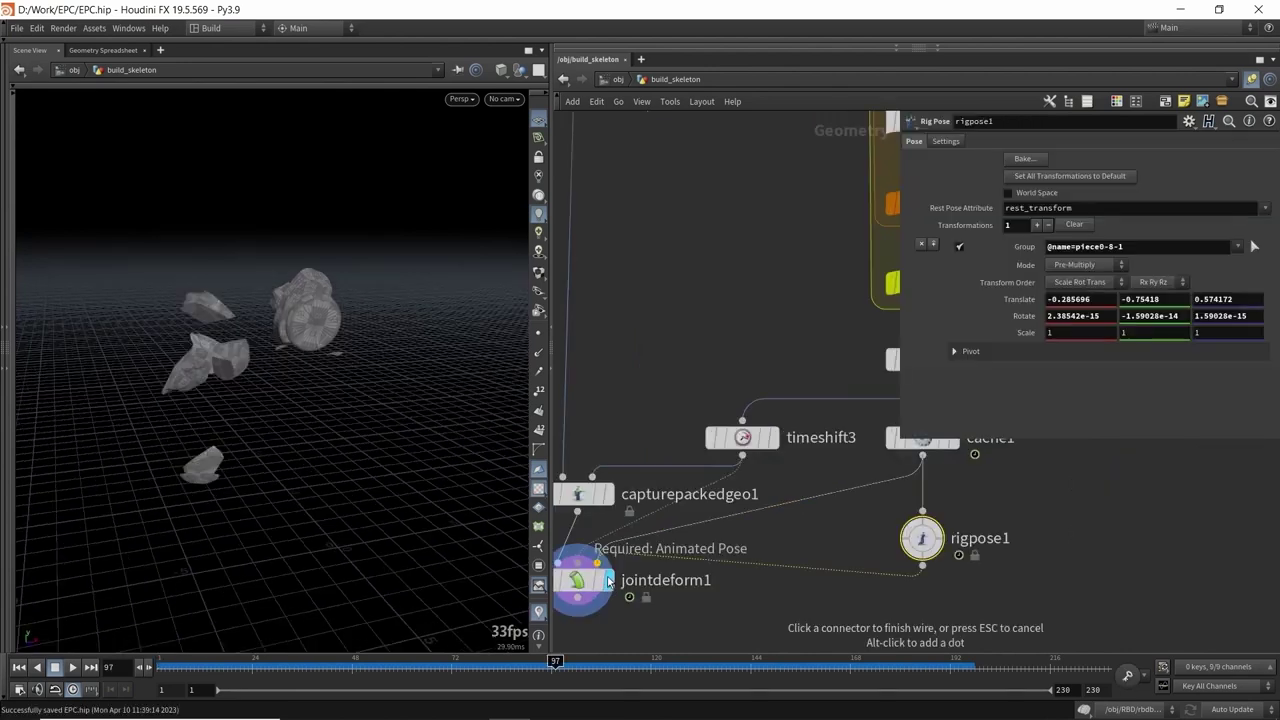
{"action": "scroll", "coordinate": [802, 546], "scroll_direction": "down", "scroll_amount": 3}
{"action": "left_click_drag", "start_coordinate": [186, 346], "coordinate": [288, 348]}
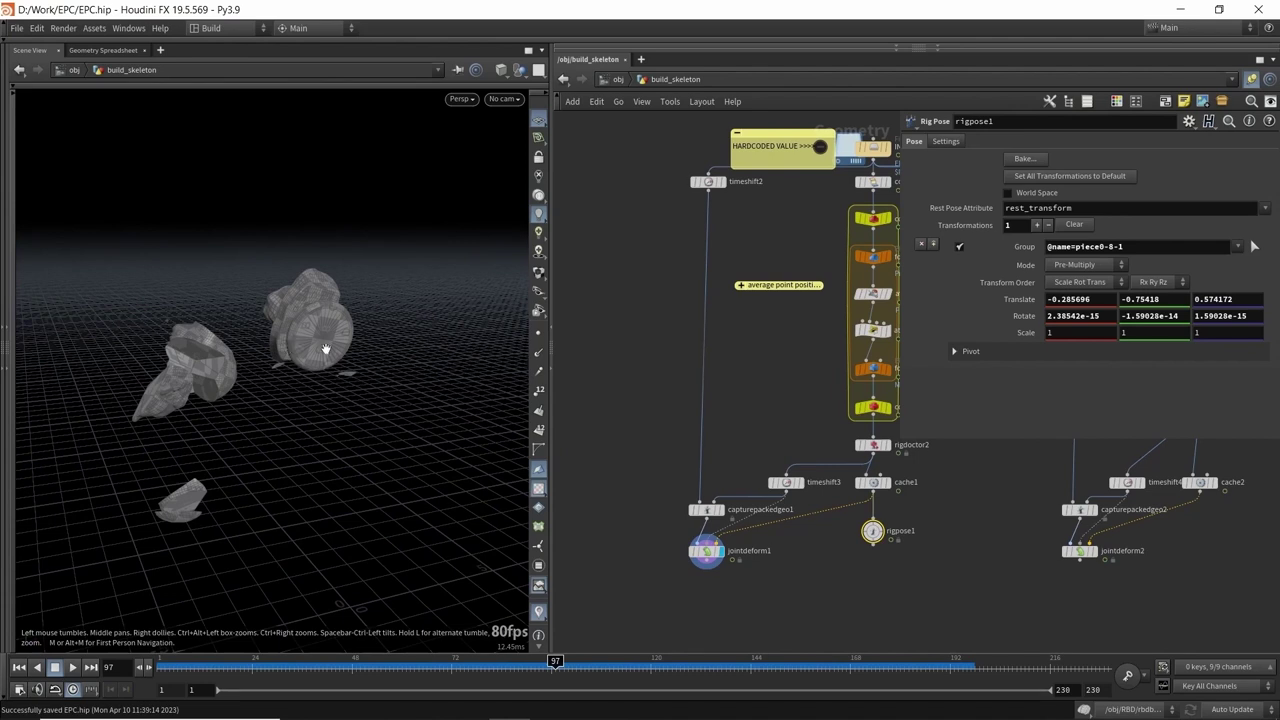
{"action": "left_click", "coordinate": [259, 661]}
{"action": "left_click_drag", "start_coordinate": [260, 661], "coordinate": [163, 661]}
{"action": "left_click_drag", "start_coordinate": [326, 340], "coordinate": [371, 272]}
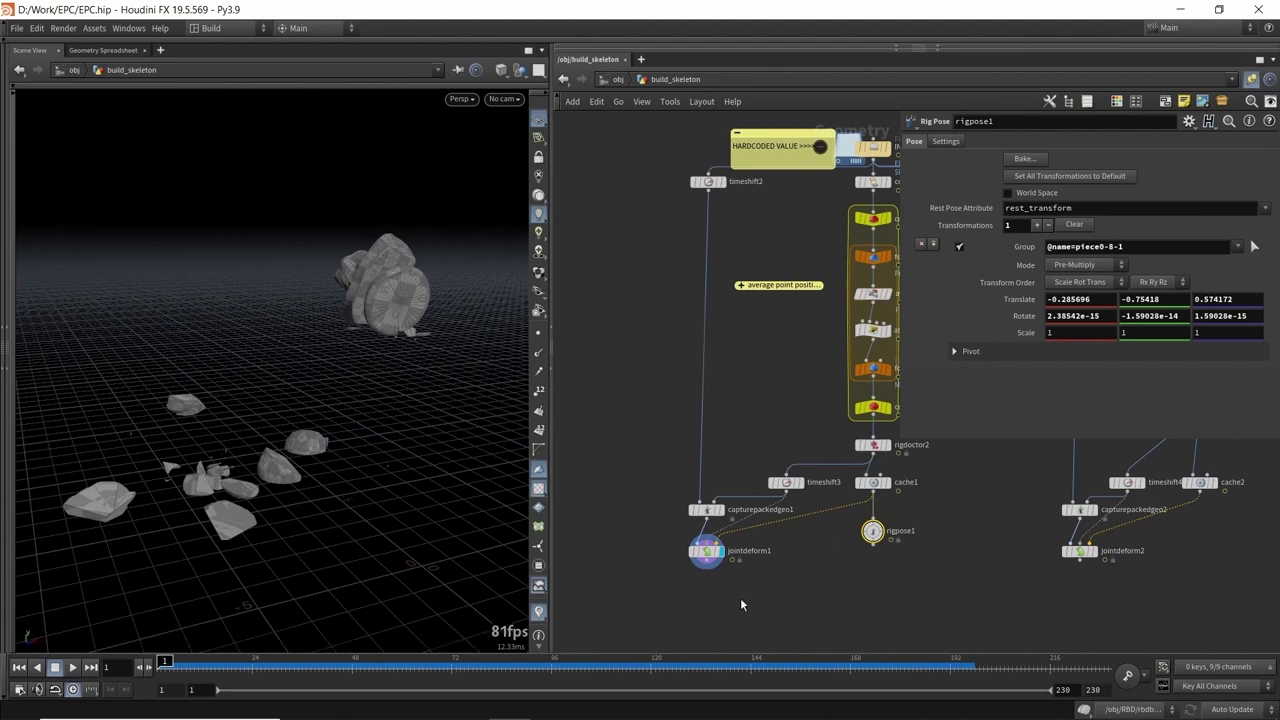
- Activate the Rig Pose tool on rigpose1 and pick joints piece0-0-0 and piece0-0-1 on the large flat fragment
{"action": "scroll", "coordinate": [890, 560], "scroll_direction": "up", "scroll_amount": 3}
{"action": "key", "text": "Return"}
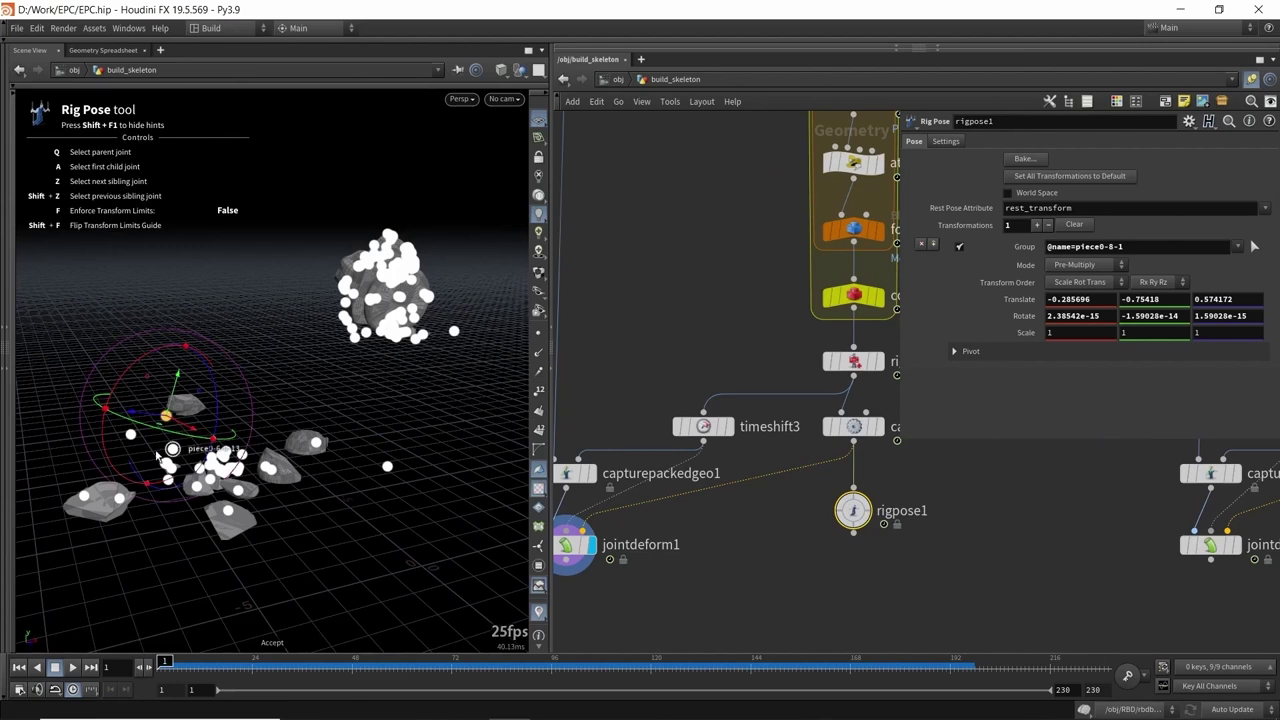
{"action": "scroll", "coordinate": [172, 449], "scroll_direction": "up", "scroll_amount": 5}
{"action": "left_click_drag", "start_coordinate": [168, 446], "coordinate": [154, 479], "text": "alt"}
{"action": "left_click", "coordinate": [148, 462]}
{"action": "left_click", "coordinate": [269, 529]}
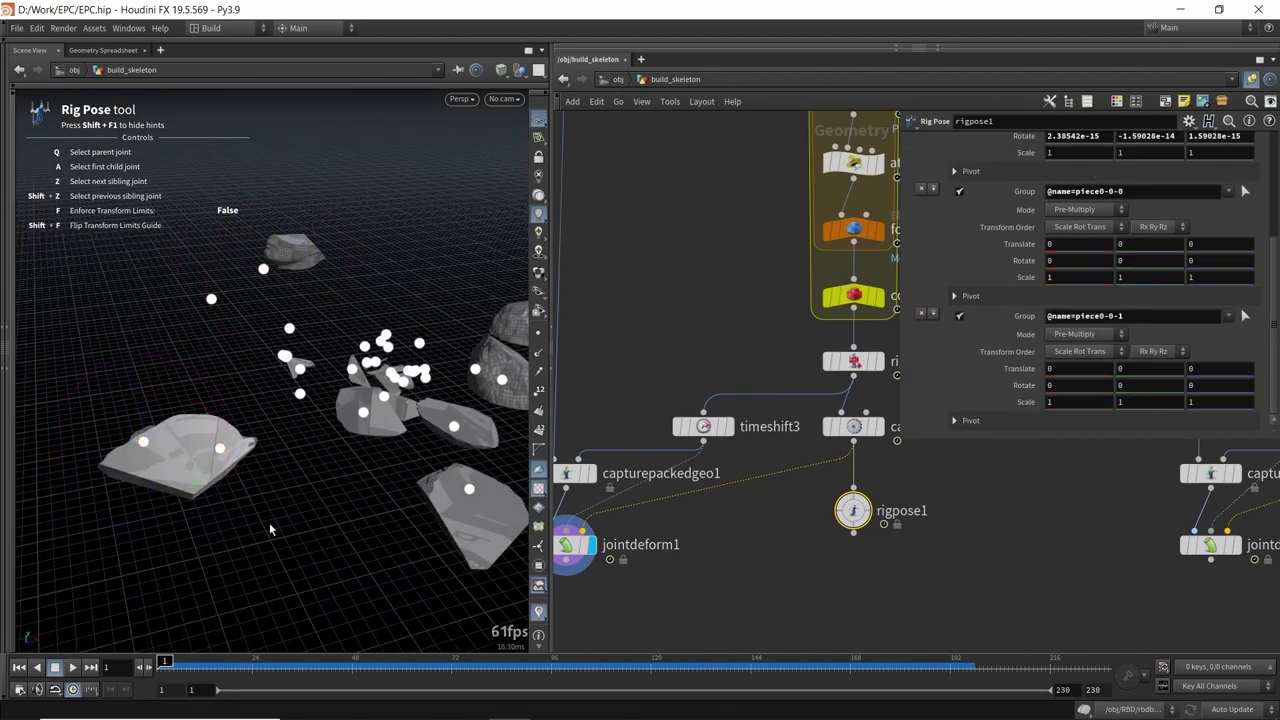
- Examine the large flat fragment closely and select its two joints together
{"action": "left_click_drag", "start_coordinate": [220, 448], "coordinate": [255, 432], "text": "alt"}
{"action": "scroll", "coordinate": [207, 434], "scroll_direction": "up", "scroll_amount": 4}
{"action": "scroll", "coordinate": [255, 432], "scroll_direction": "down", "scroll_amount": 8}
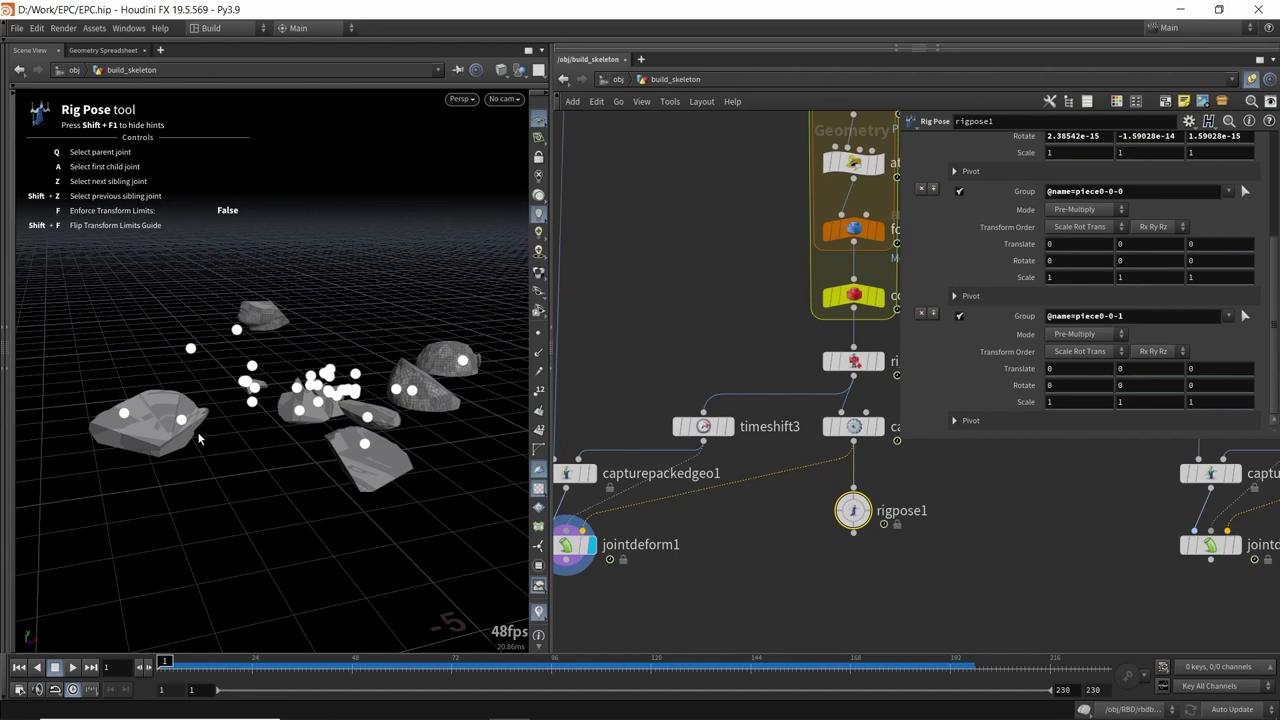
{"action": "middle_click_drag", "start_coordinate": [191, 414], "coordinate": [185, 458], "text": "alt"}
{"action": "left_click_drag", "start_coordinate": [69, 421], "coordinate": [207, 496]}
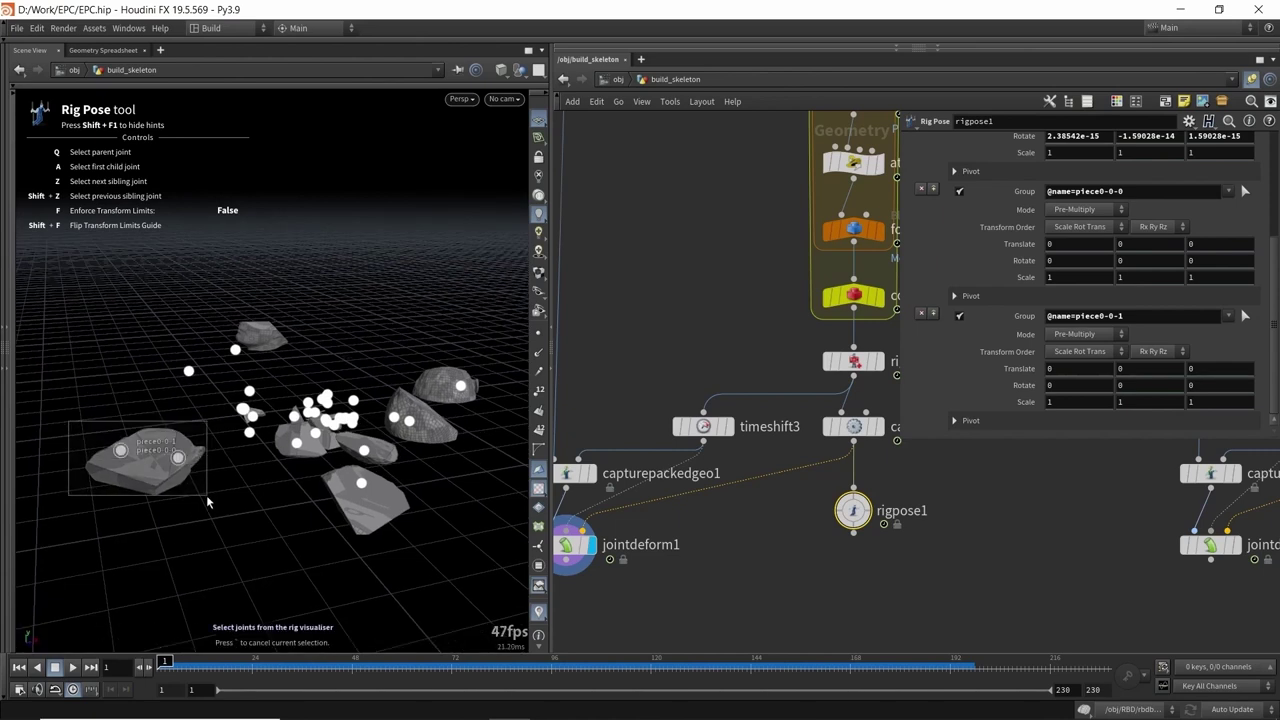
- Inspect how the joints are distributed over all the fragments, and leave the Rig Pose tool
{"action": "left_click_drag", "start_coordinate": [323, 323], "coordinate": [362, 327], "text": "alt"}
{"action": "right_click_drag", "start_coordinate": [362, 327], "coordinate": [336, 360], "text": "alt"}
{"action": "middle_click_drag", "start_coordinate": [372, 340], "coordinate": [385, 365], "text": "alt"}
{"action": "mouse_move", "coordinate": [392, 365]}
{"action": "right_mouse_down", "text": "alt"}
{"action": "mouse_move", "coordinate": [377, 369]}
{"action": "mouse_move", "coordinate": [389, 366]}
{"action": "right_mouse_up", "text": "alt"}
{"action": "middle_click_drag", "start_coordinate": [389, 366], "coordinate": [365, 372], "text": "alt"}
{"action": "right_click_drag", "start_coordinate": [365, 372], "coordinate": [359, 384], "text": "alt"}
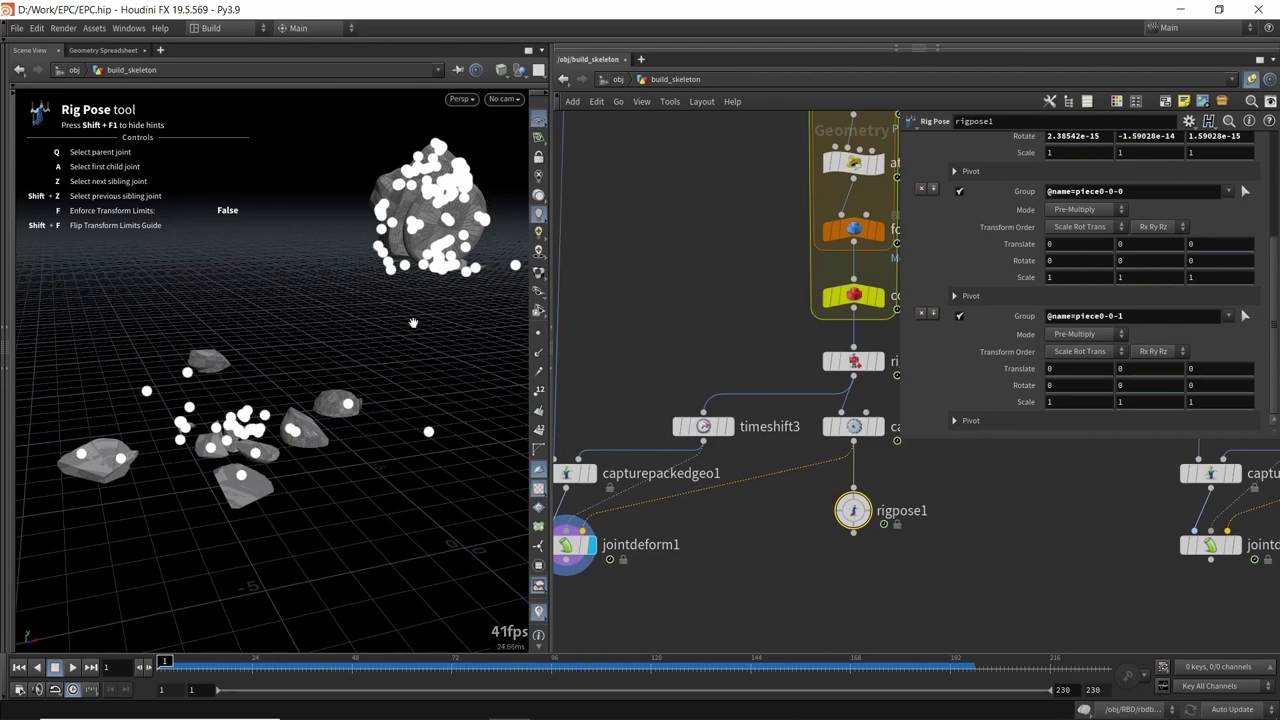
{"action": "key", "text": "Escape"}
- Survey the lower network that merges pieces that did not break, and display its IN_MESH1 file cache
{"action": "scroll", "coordinate": [728, 408], "scroll_direction": "down", "scroll_amount": 5}
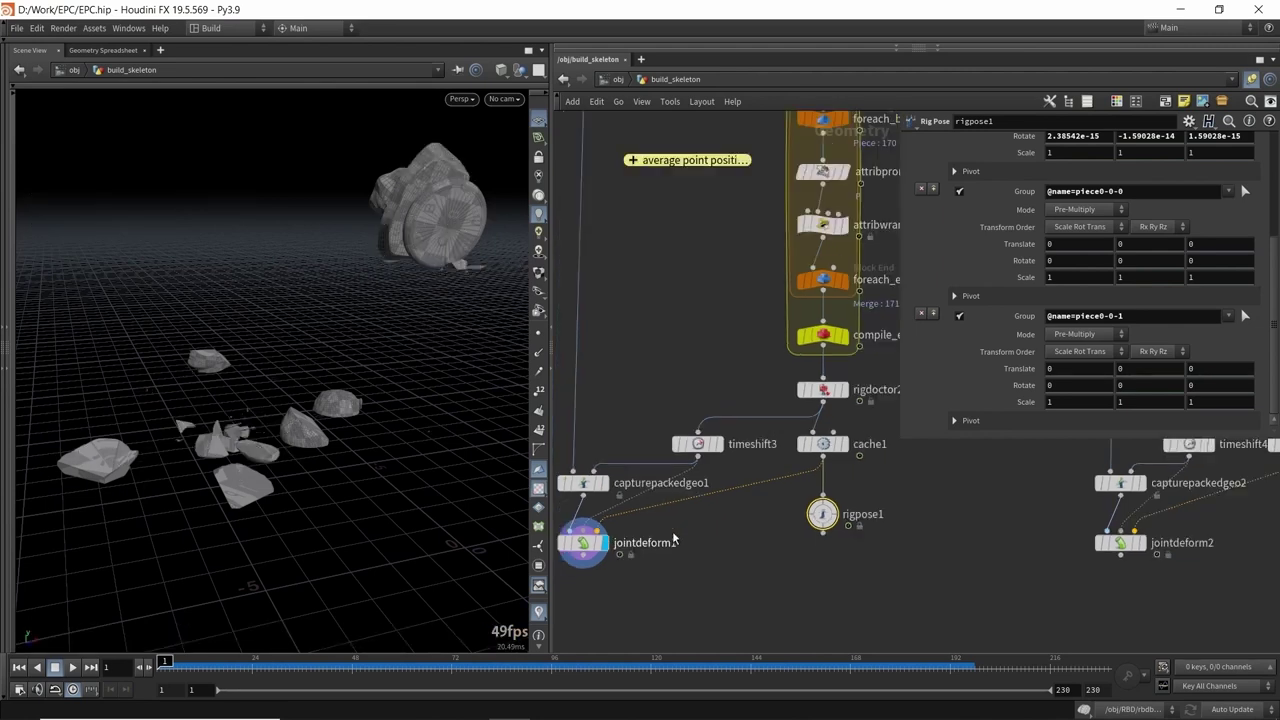
{"action": "middle_click_drag", "start_coordinate": [728, 405], "coordinate": [716, 258]}
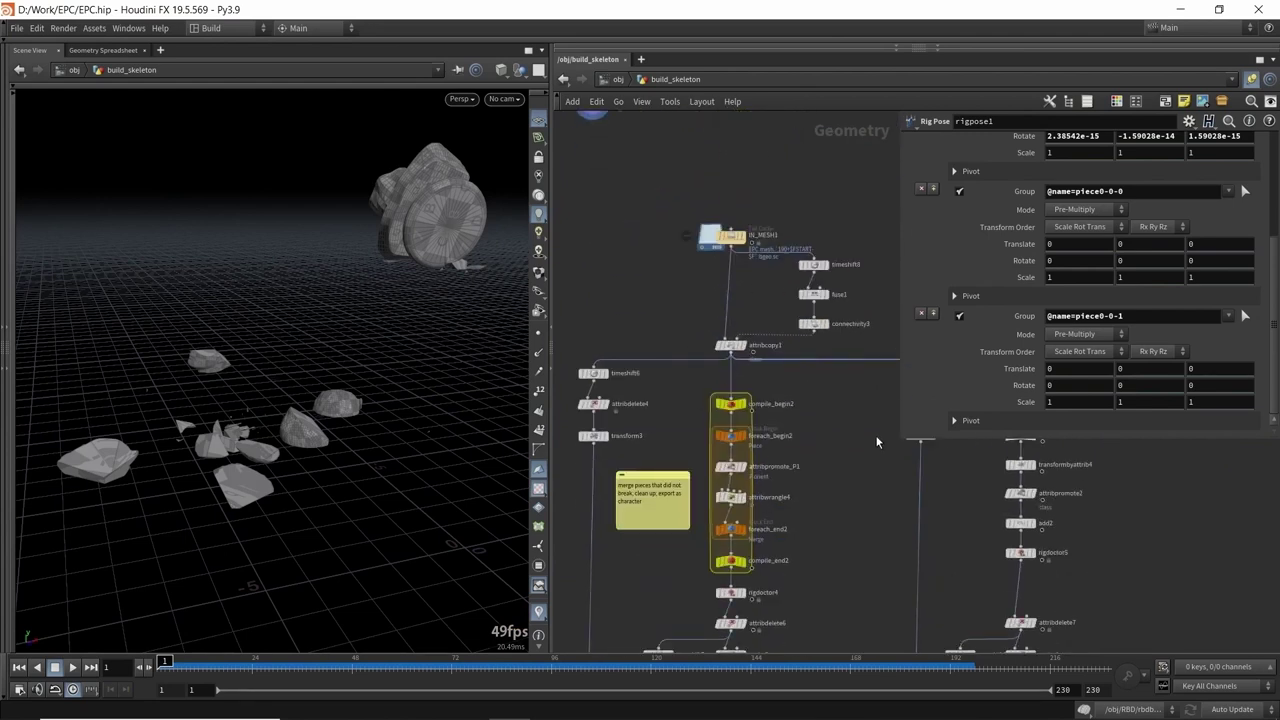
{"action": "scroll", "coordinate": [757, 404], "scroll_direction": "down", "scroll_amount": 2}
{"action": "middle_click_drag", "start_coordinate": [757, 404], "coordinate": [753, 356]}
{"action": "middle_click_drag", "start_coordinate": [815, 389], "coordinate": [813, 543]}
{"action": "middle_click_drag", "start_coordinate": [762, 354], "coordinate": [755, 256]}
{"action": "scroll", "coordinate": [702, 470], "scroll_direction": "up", "scroll_amount": 2}
{"action": "middle_click_drag", "start_coordinate": [836, 419], "coordinate": [800, 473]}
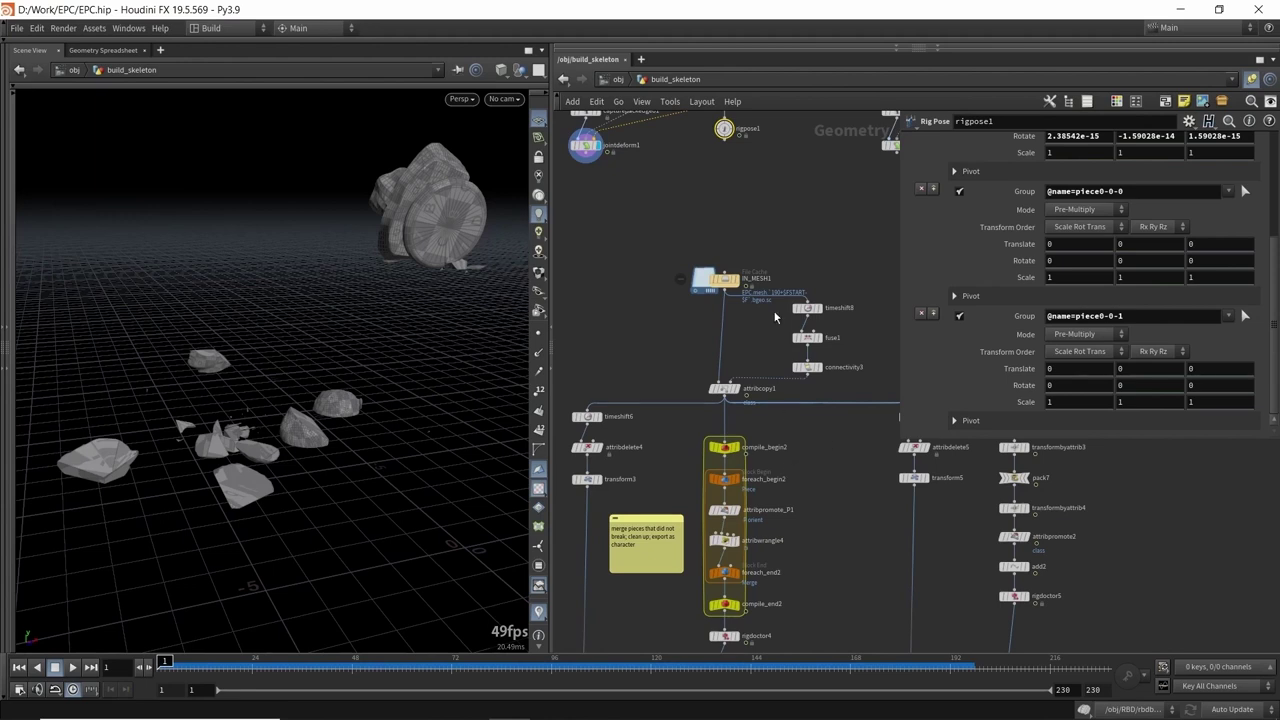
{"action": "scroll", "coordinate": [746, 272], "scroll_direction": "up", "scroll_amount": 5}
{"action": "left_click", "coordinate": [725, 291]}
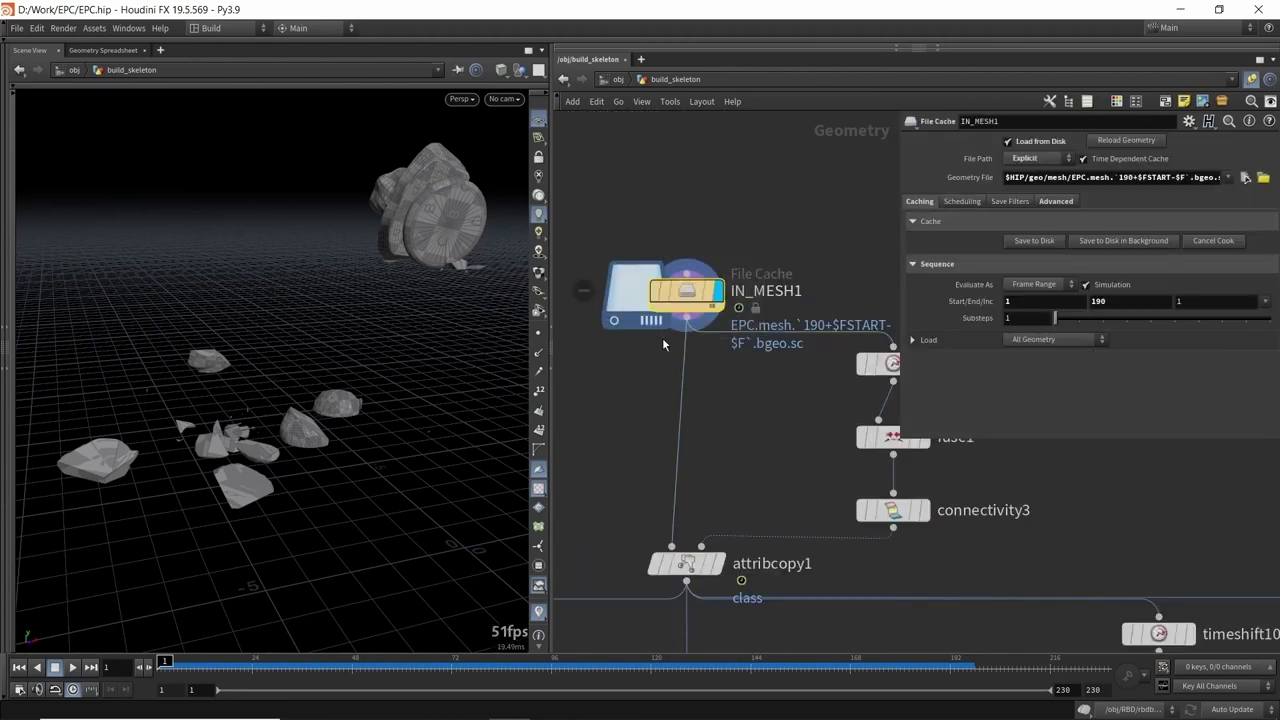
- Examine IN_MESH1's scattered fragments and the large unbroken base piece up close
{"action": "left_click_drag", "start_coordinate": [409, 349], "coordinate": [315, 412]}
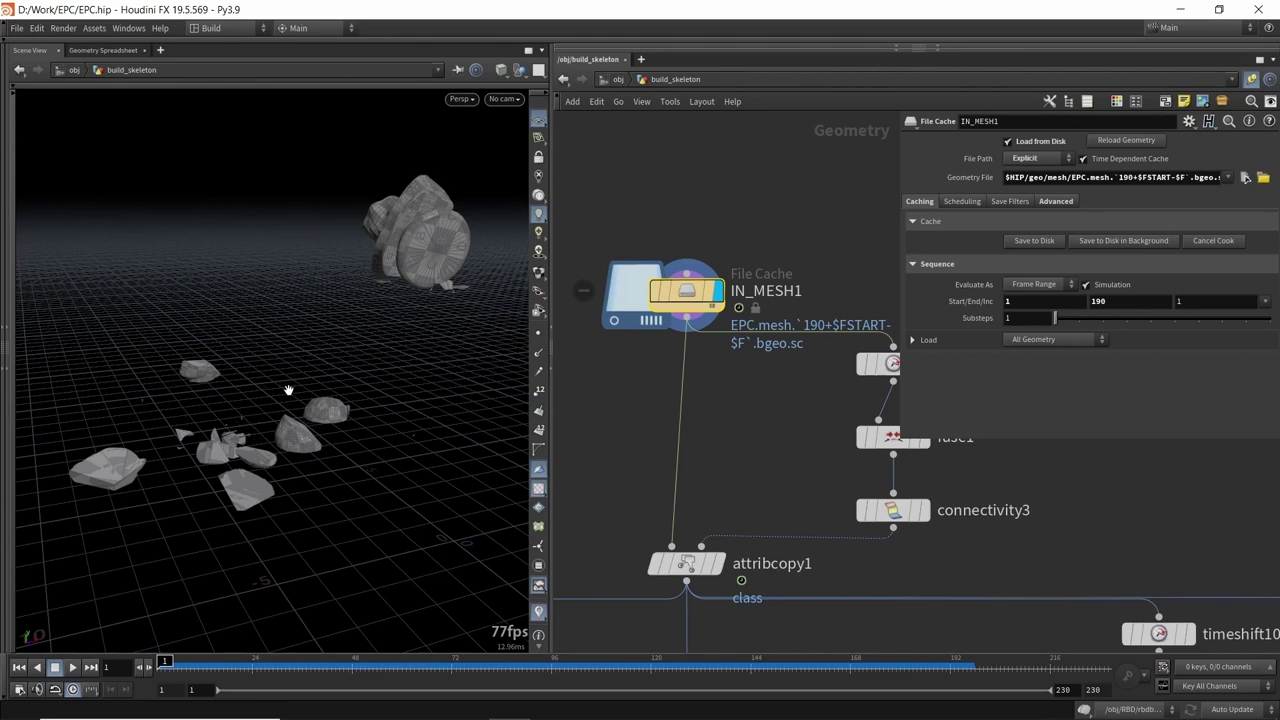
{"action": "left_click_drag", "start_coordinate": [338, 345], "coordinate": [306, 277]}
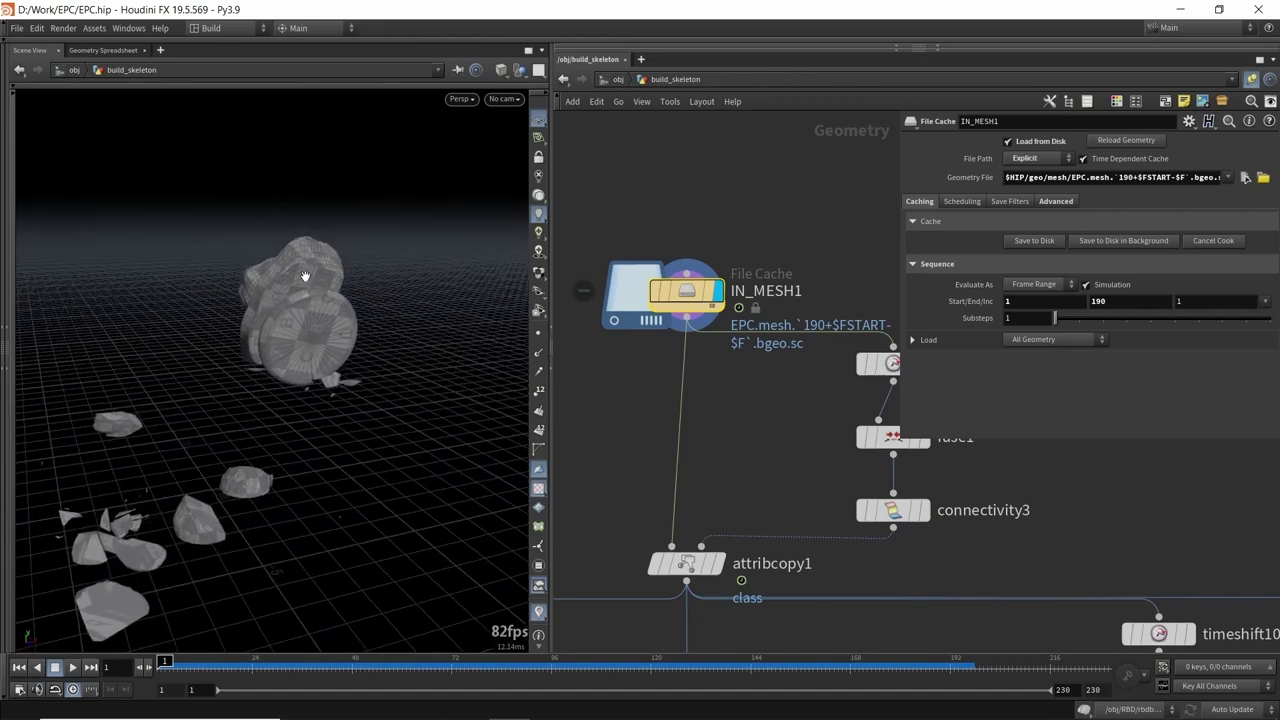
{"action": "right_click_drag", "start_coordinate": [306, 277], "coordinate": [311, 334]}
{"action": "left_click_drag", "start_coordinate": [311, 334], "coordinate": [300, 405]}
{"action": "scroll", "coordinate": [678, 382], "scroll_direction": "down", "scroll_amount": 4}
{"action": "scroll", "coordinate": [730, 284], "scroll_direction": "up", "scroll_amount": 3}
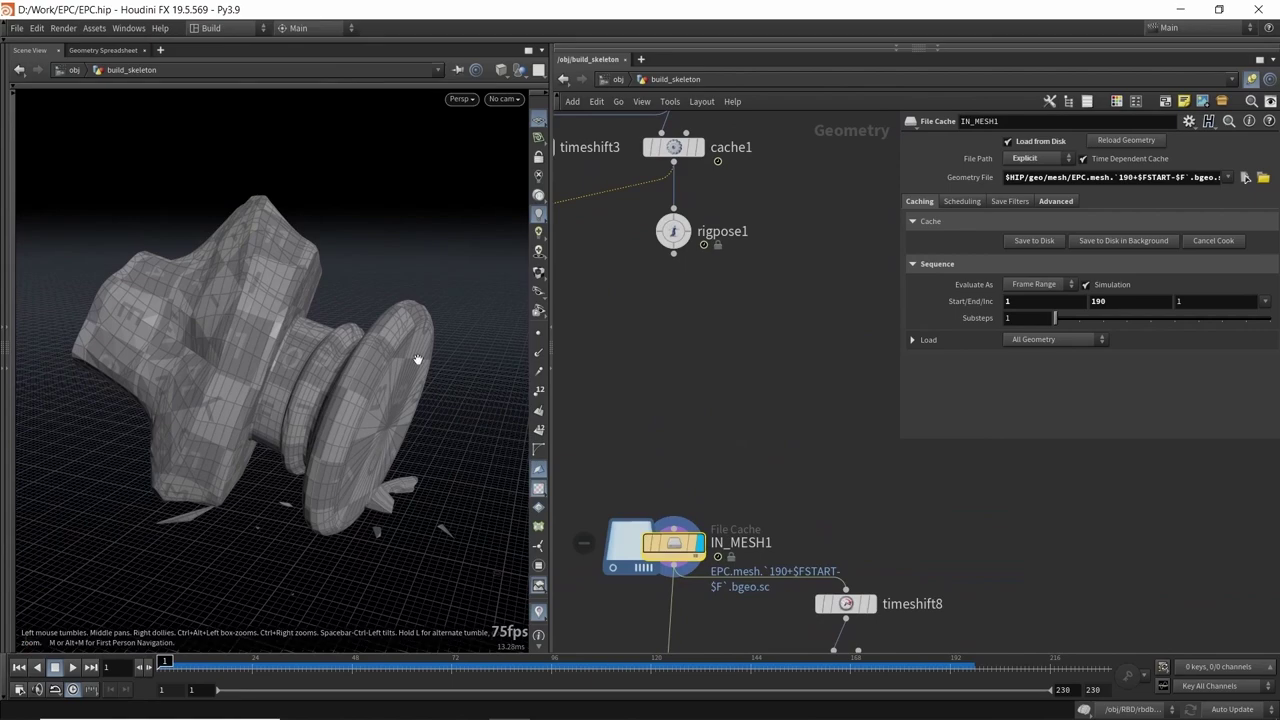
{"action": "left_click_drag", "start_coordinate": [420, 360], "coordinate": [380, 362]}
- Show rigpose1's joints over the IN_MESH1 geometry to inspect those on the unbroken pieces, and leave the tool
{"action": "left_click_drag", "start_coordinate": [789, 323], "coordinate": [684, 222]}
{"action": "key", "text": "Return"}
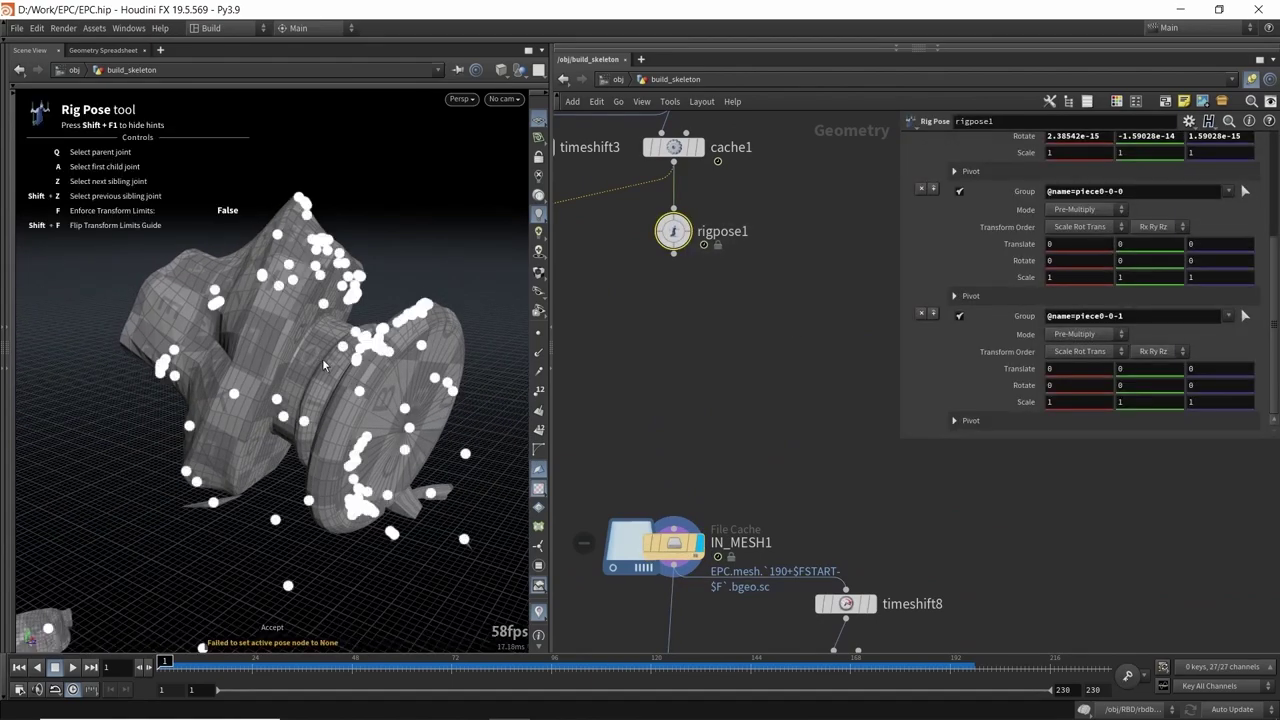
{"action": "left_click_drag", "start_coordinate": [323, 360], "coordinate": [366, 318], "text": "alt"}
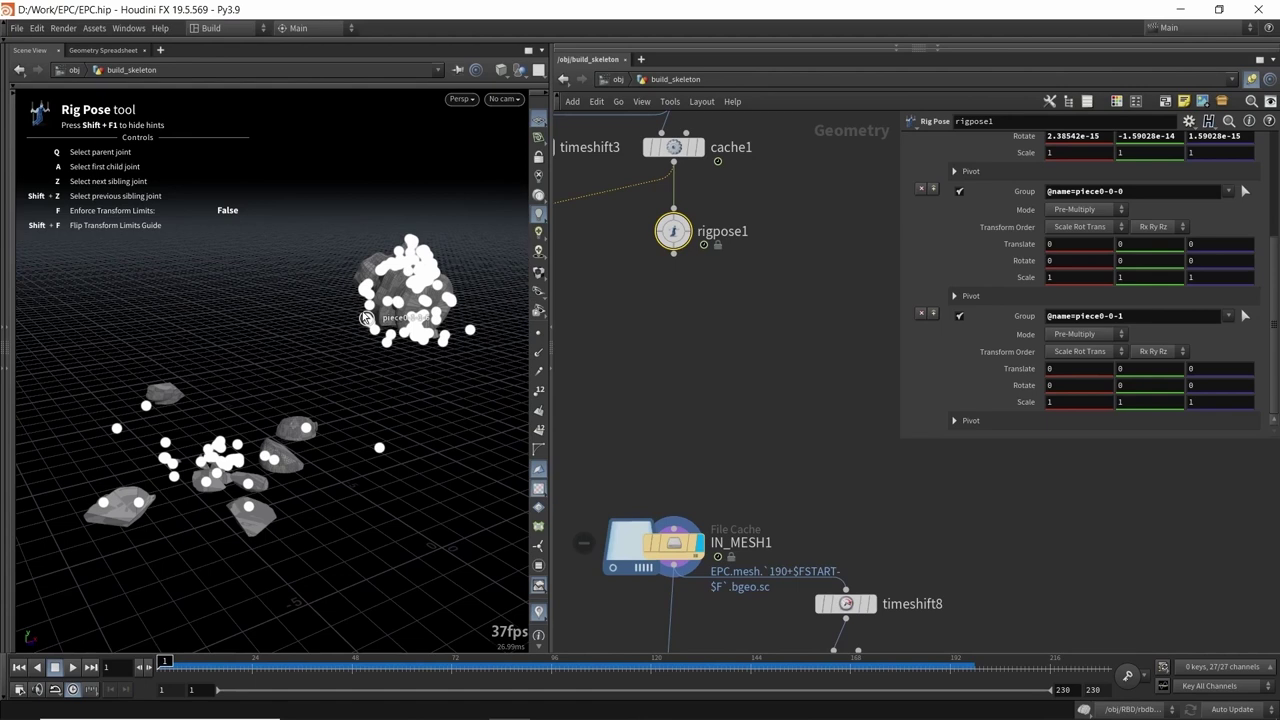
{"action": "key", "text": "Escape"}
{"action": "left_click_drag", "start_coordinate": [362, 310], "coordinate": [434, 327]}
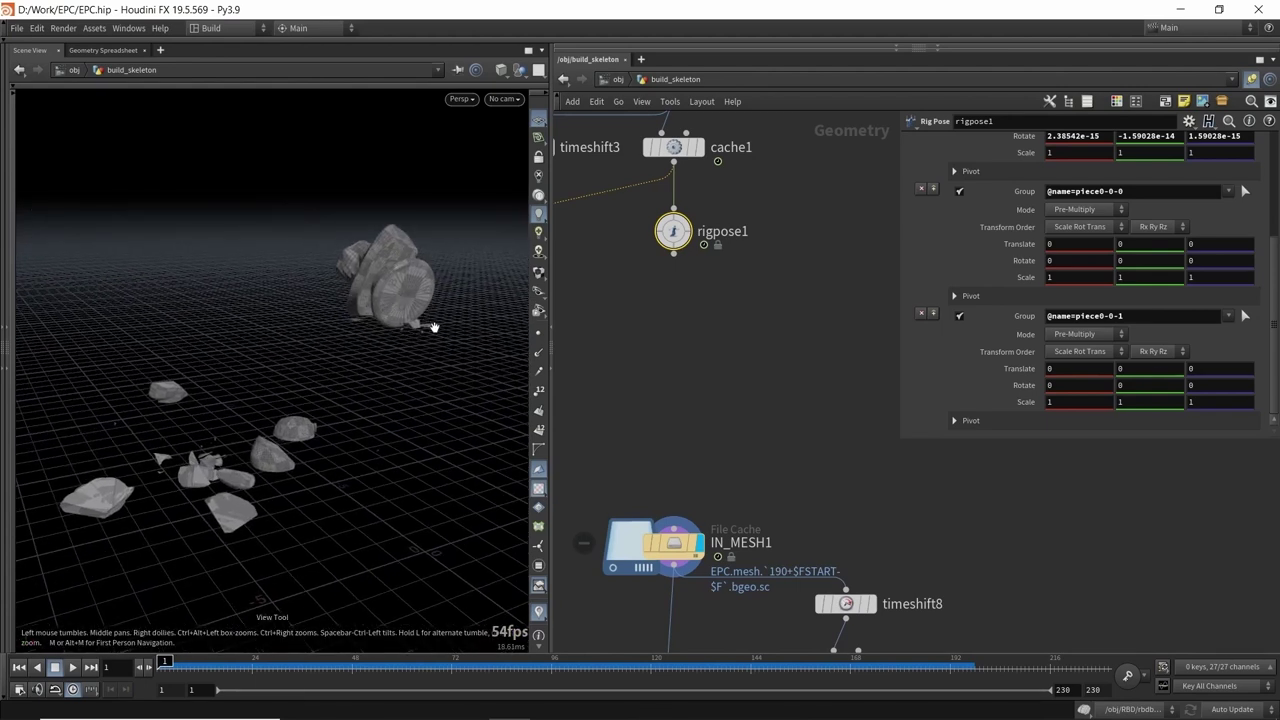
- Return to the averaged-point branch in the upper network and review connectivity1's parameters
{"action": "scroll", "coordinate": [757, 406], "scroll_direction": "down", "scroll_amount": 3}
{"action": "middle_click_drag", "start_coordinate": [752, 548], "coordinate": [761, 408]}
{"action": "scroll", "coordinate": [759, 407], "scroll_direction": "up", "scroll_amount": 3}
{"action": "scroll", "coordinate": [782, 187], "scroll_direction": "down", "scroll_amount": 3}
{"action": "middle_click_drag", "start_coordinate": [782, 187], "coordinate": [755, 585]}
{"action": "scroll", "coordinate": [755, 508], "scroll_direction": "down", "scroll_amount": 3}
{"action": "scroll", "coordinate": [695, 144], "scroll_direction": "up", "scroll_amount": 3}
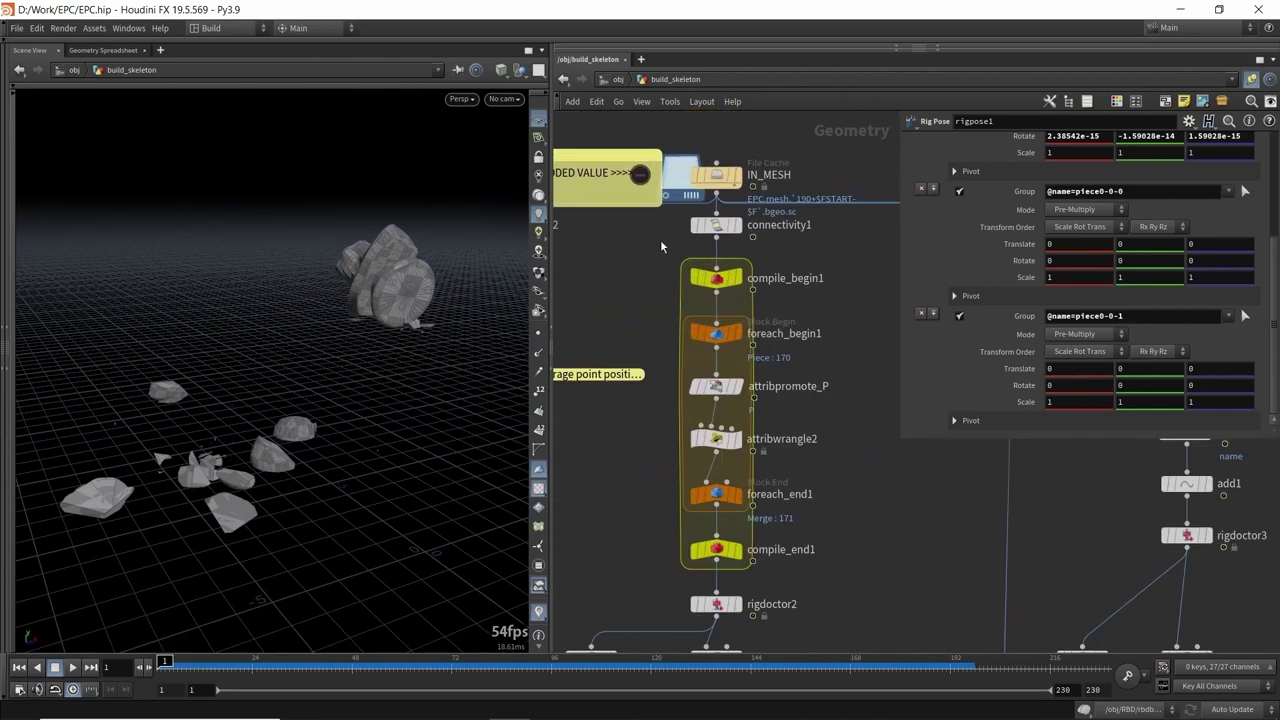
{"action": "left_click", "coordinate": [716, 225]}
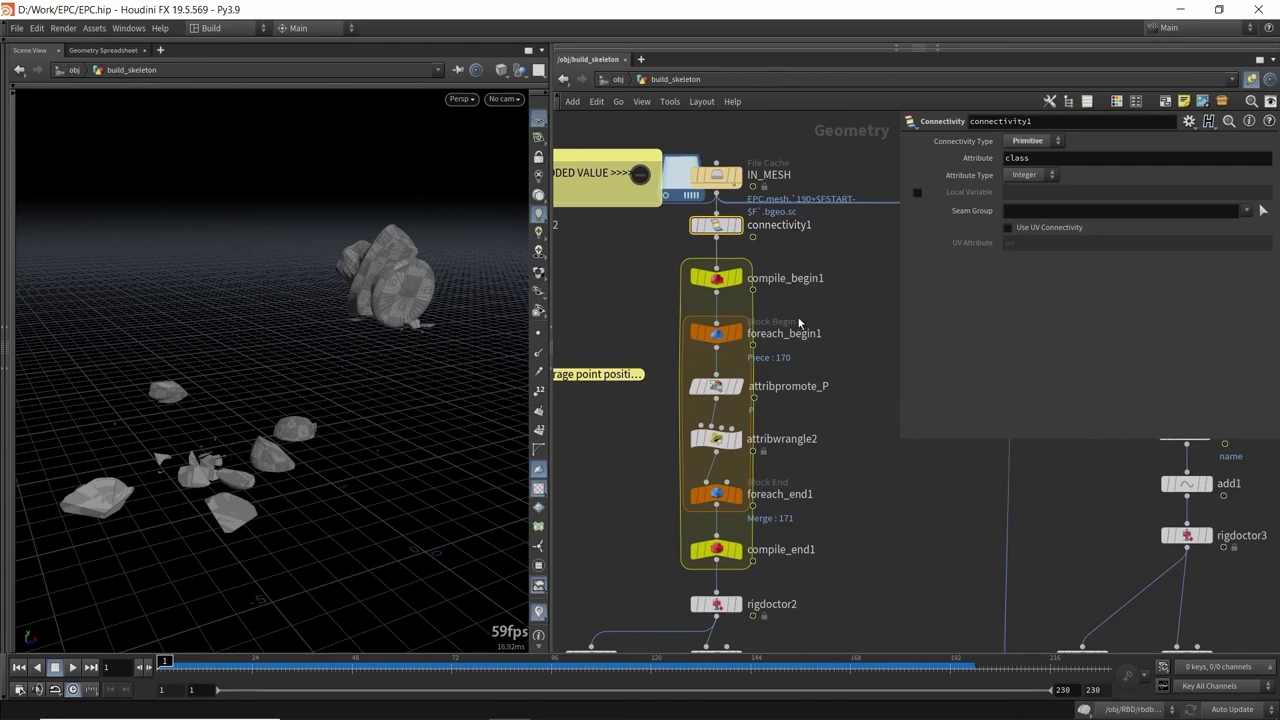
- Go back to the lower network and display fuse1 to review its snap settings and fused geometry
{"action": "scroll", "coordinate": [788, 334], "scroll_direction": "down", "scroll_amount": 3}
{"action": "middle_click_drag", "start_coordinate": [818, 485], "coordinate": [783, 297]}
{"action": "middle_click_drag", "start_coordinate": [728, 540], "coordinate": [746, 323]}
{"action": "scroll", "coordinate": [746, 323], "scroll_direction": "up", "scroll_amount": 4}
{"action": "middle_click_drag", "start_coordinate": [775, 264], "coordinate": [789, 270]}
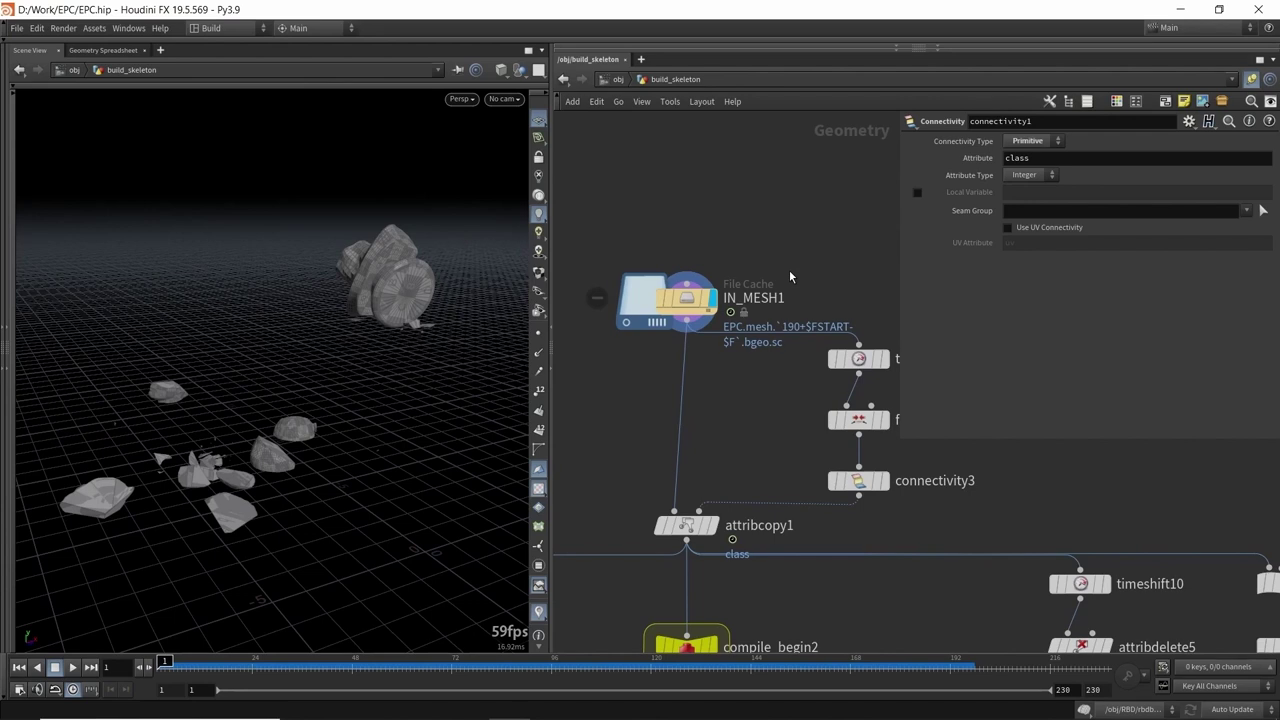
{"action": "left_click_drag", "start_coordinate": [383, 294], "coordinate": [414, 323], "text": "alt"}
{"action": "middle_click_drag", "start_coordinate": [867, 260], "coordinate": [761, 229]}
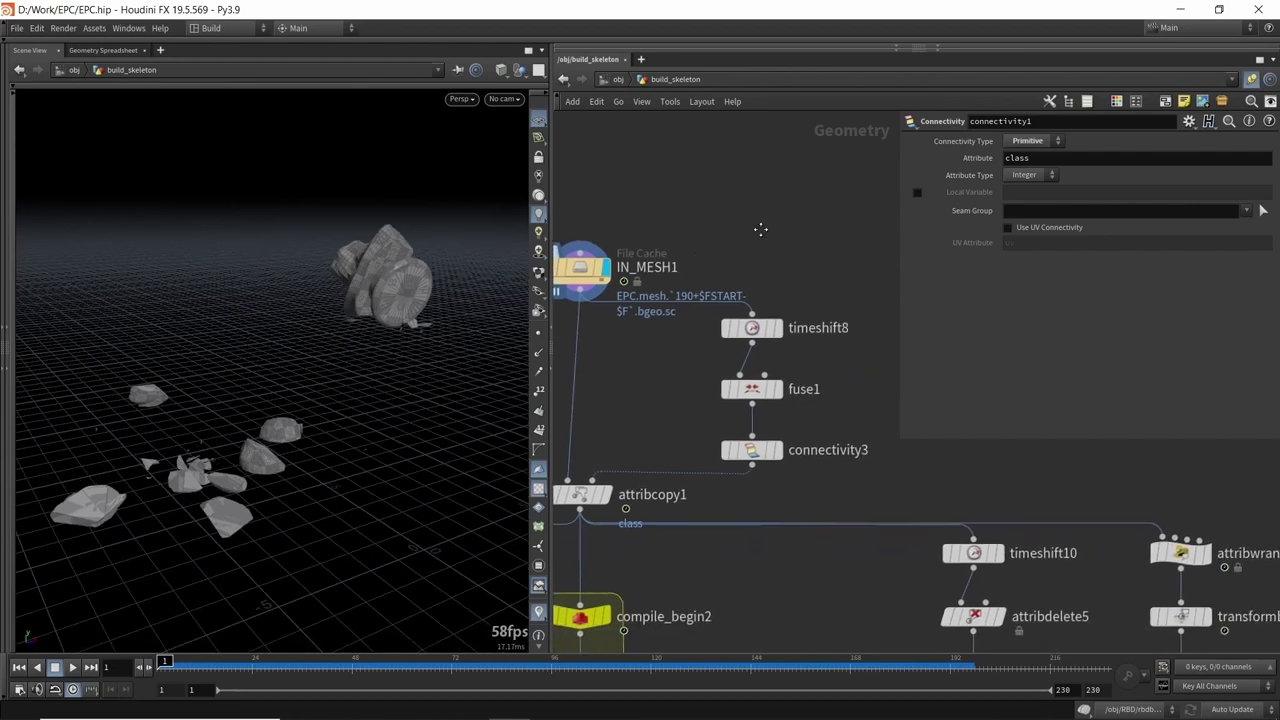
{"action": "left_click", "coordinate": [752, 389]}
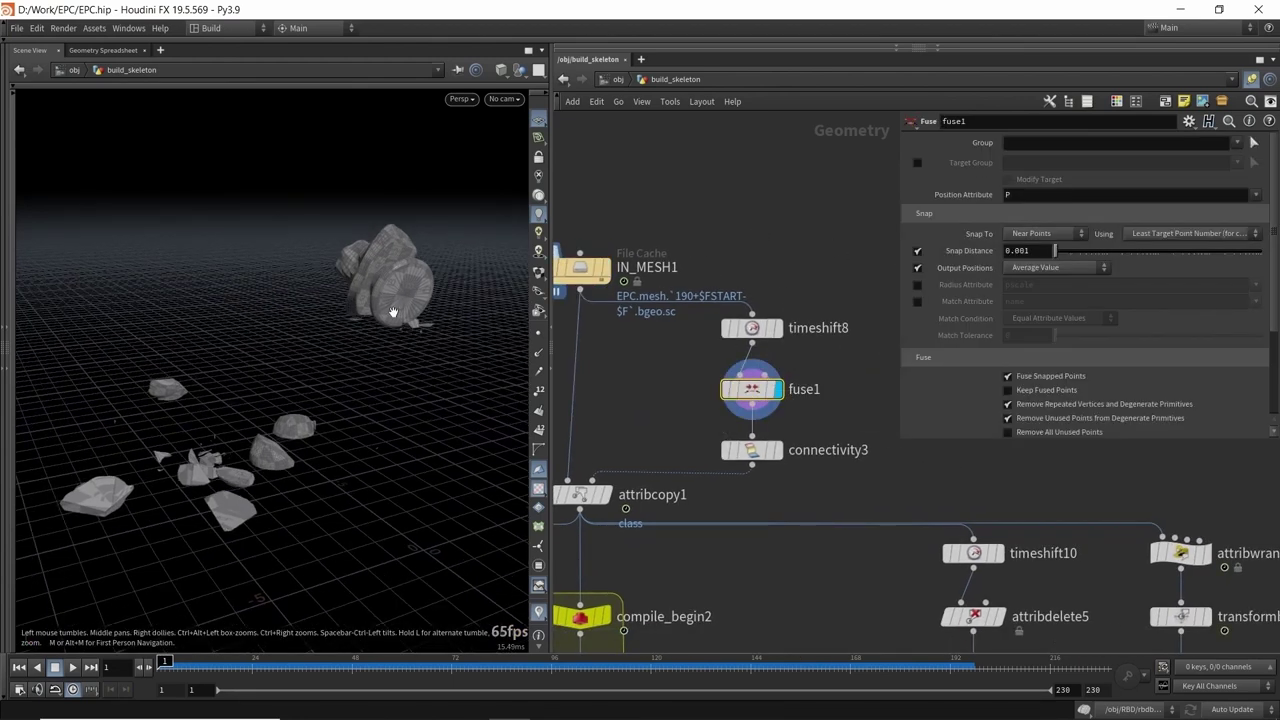
{"action": "scroll", "coordinate": [394, 312], "scroll_direction": "up", "scroll_amount": 1}
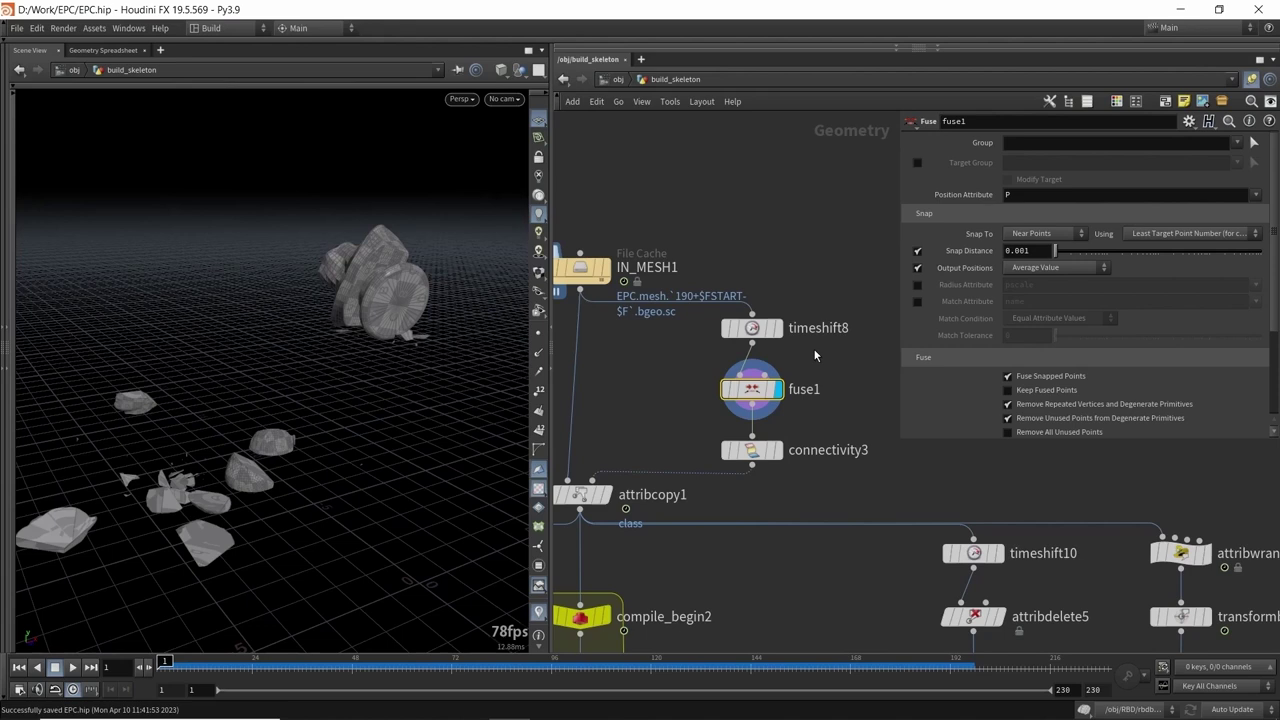
- Display timeshift8 and review its frame setting and geometry
{"action": "mouse_move", "coordinate": [767, 398]}
{"action": "mouse_move", "coordinate": [812, 278]}
{"action": "left_click", "coordinate": [752, 328]}
{"action": "middle_click_drag", "start_coordinate": [755, 264], "coordinate": [791, 251]}
{"action": "middle_click_drag", "start_coordinate": [366, 338], "coordinate": [394, 327]}
{"action": "scroll", "coordinate": [396, 327], "scroll_direction": "down", "scroll_amount": 1}
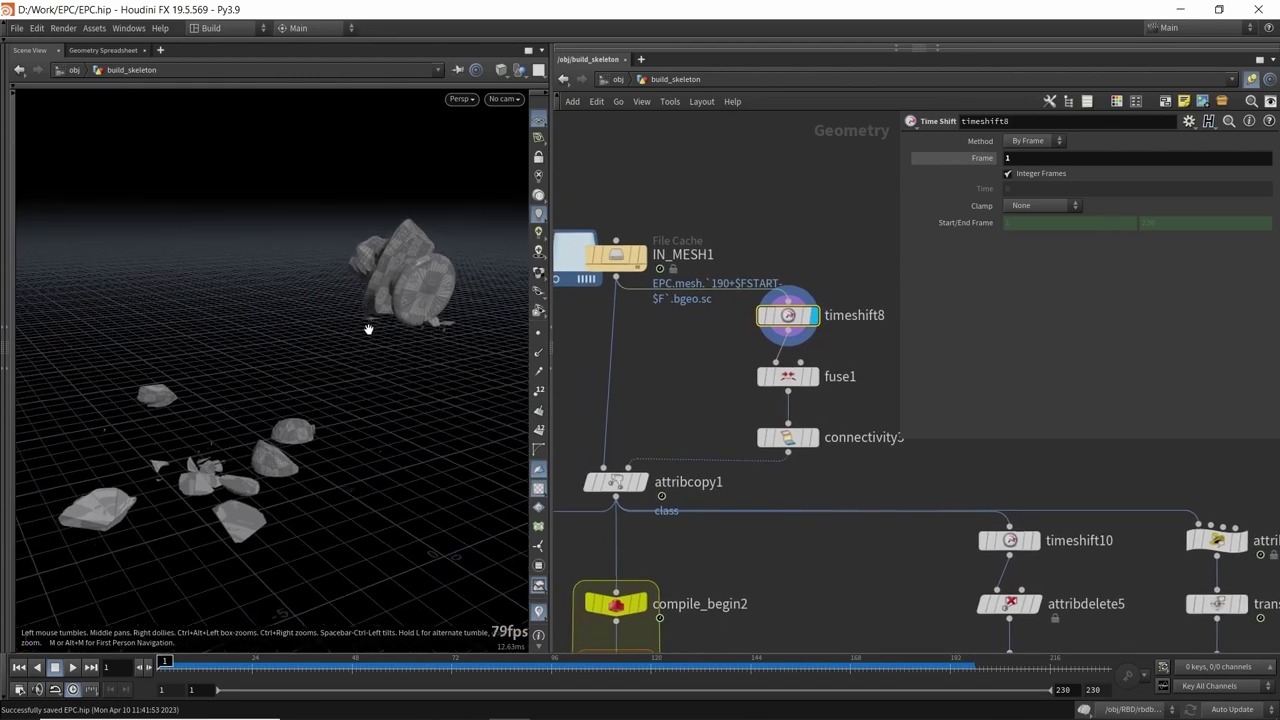
- Display IN_MESH1 and examine its fragments at frame 1
{"action": "left_click", "coordinate": [652, 254]}
{"action": "left_click_drag", "start_coordinate": [340, 345], "coordinate": [318, 354]}
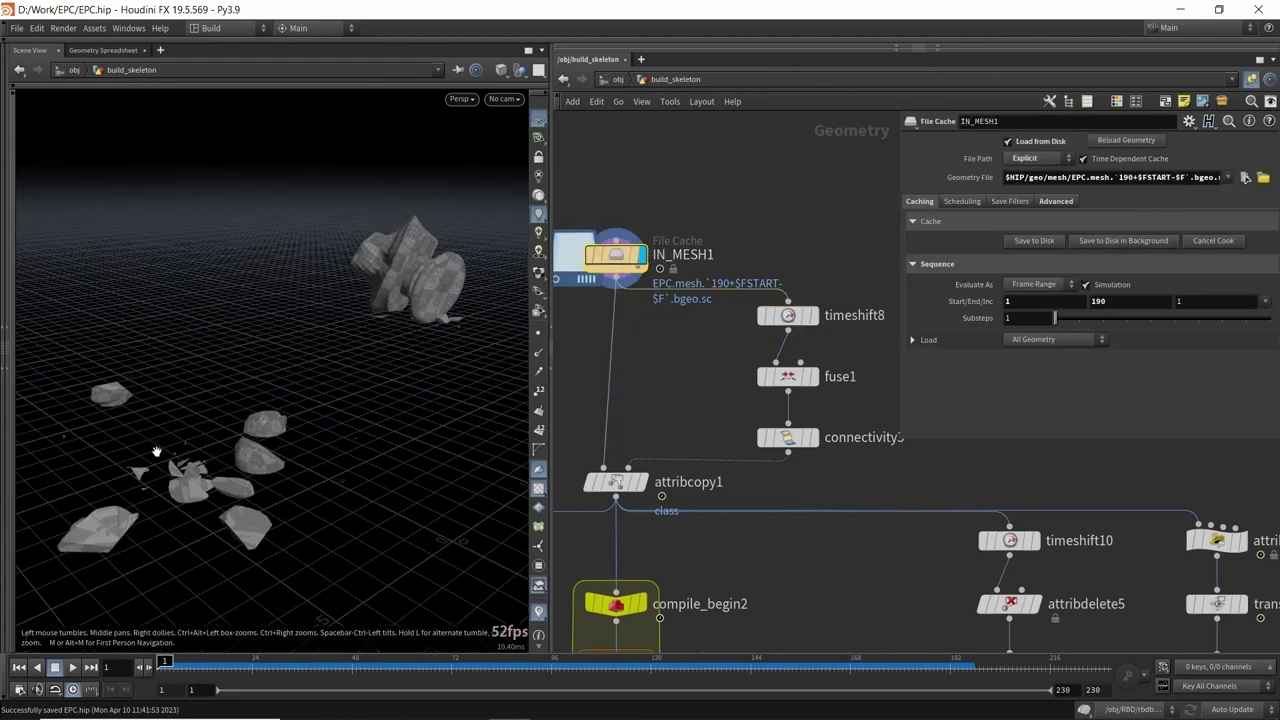
{"action": "left_click_drag", "start_coordinate": [156, 452], "coordinate": [130, 508]}
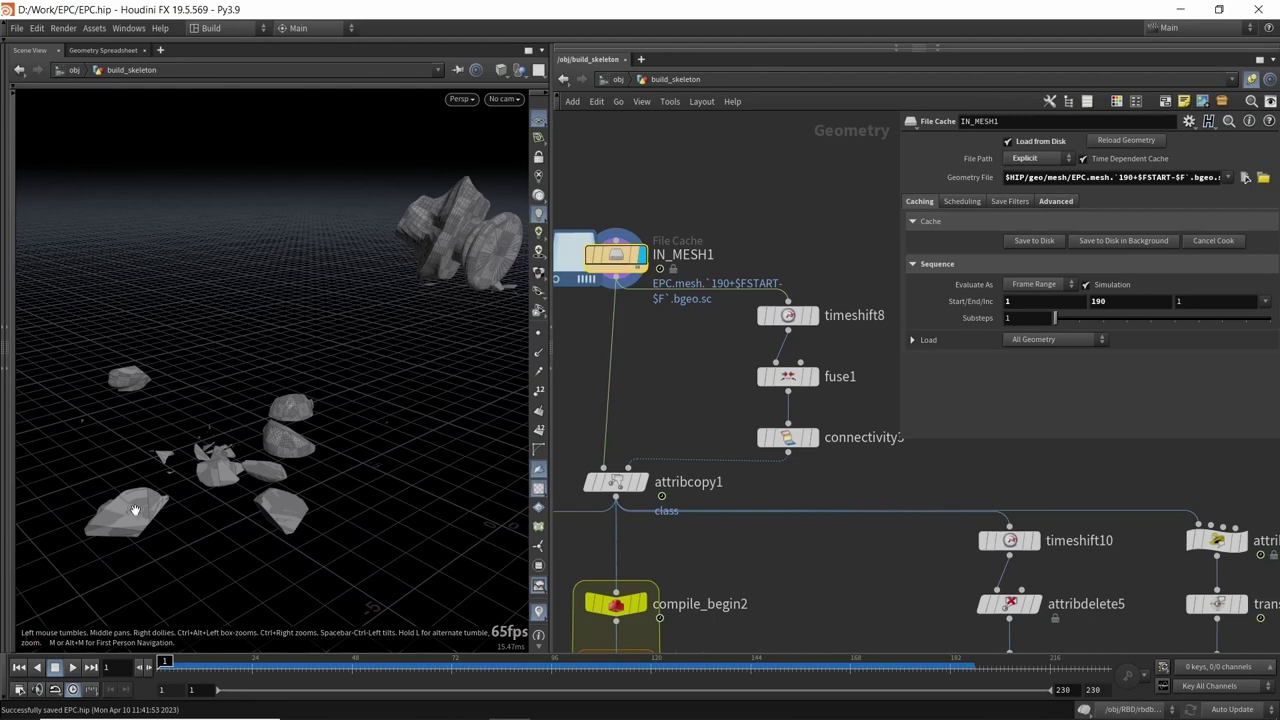
- Move to frame 177 and compare IN_MESH1's bust with the output of timeshift8
{"action": "left_click", "coordinate": [887, 664]}
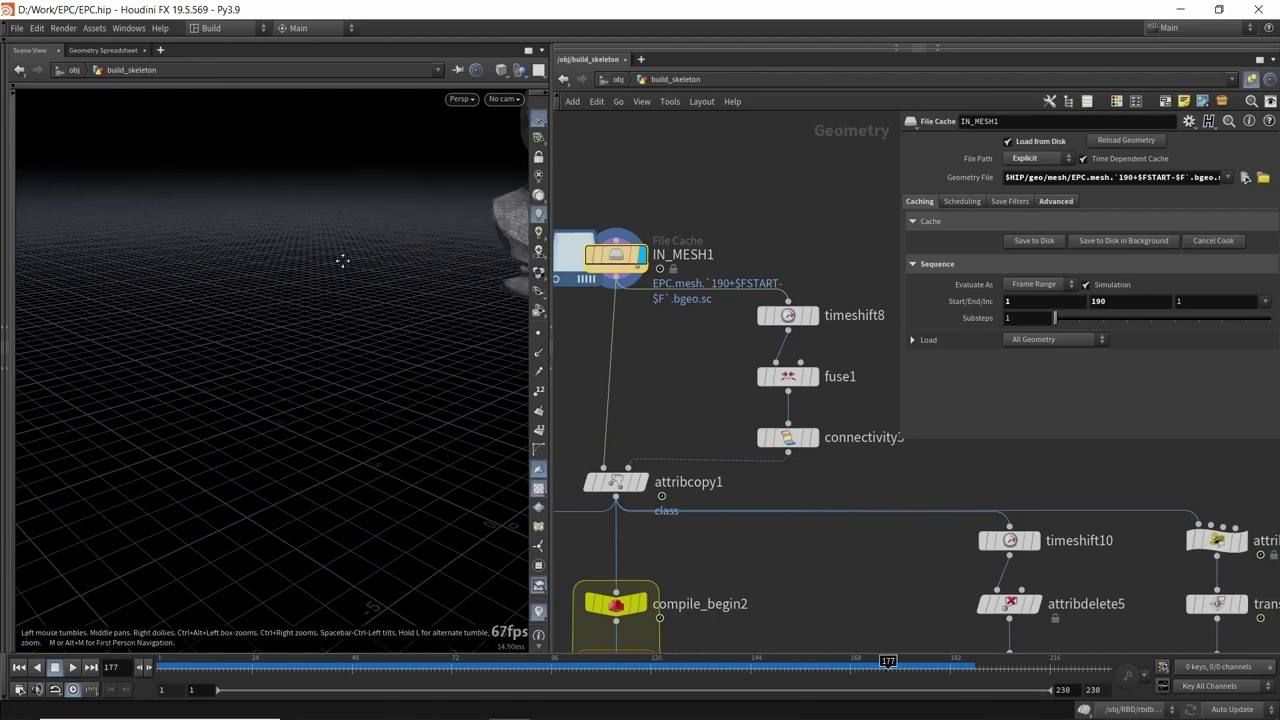
{"action": "middle_click_drag", "start_coordinate": [342, 260], "coordinate": [297, 254]}
{"action": "right_click_drag", "start_coordinate": [297, 254], "coordinate": [346, 234]}
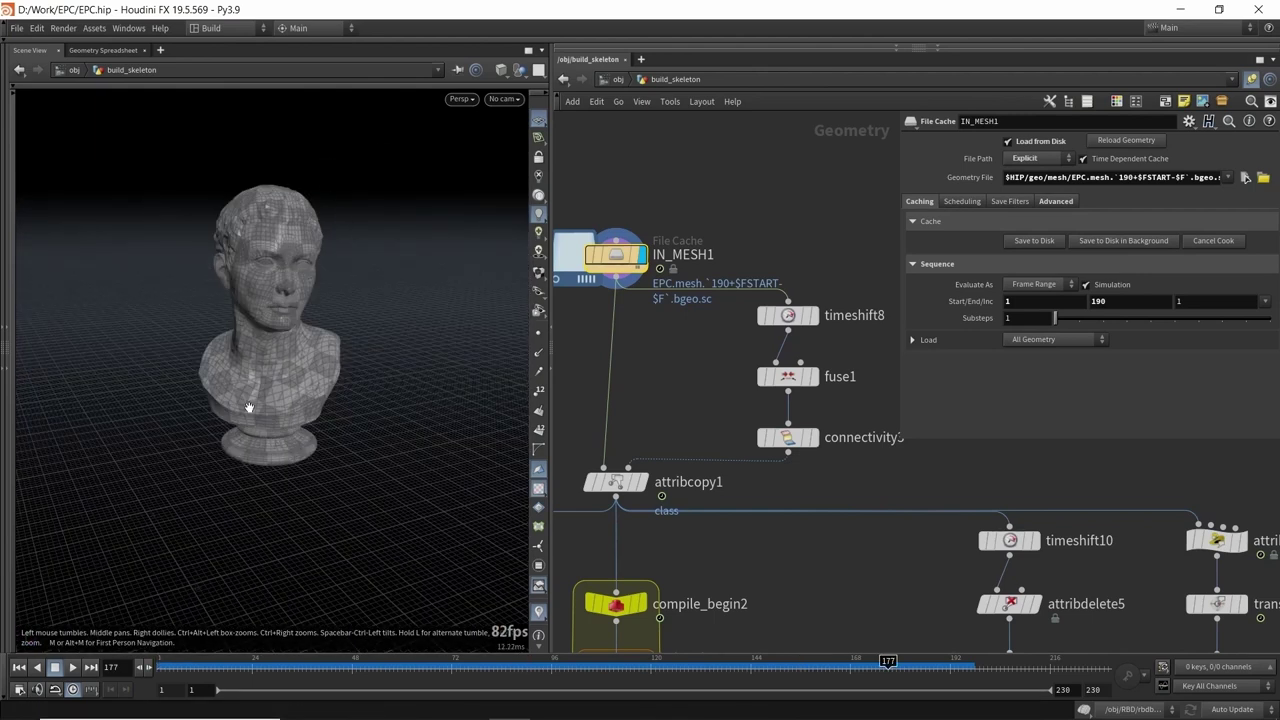
{"action": "right_click_drag", "start_coordinate": [289, 415], "coordinate": [223, 423]}
{"action": "middle_click_drag", "start_coordinate": [223, 423], "coordinate": [289, 335]}
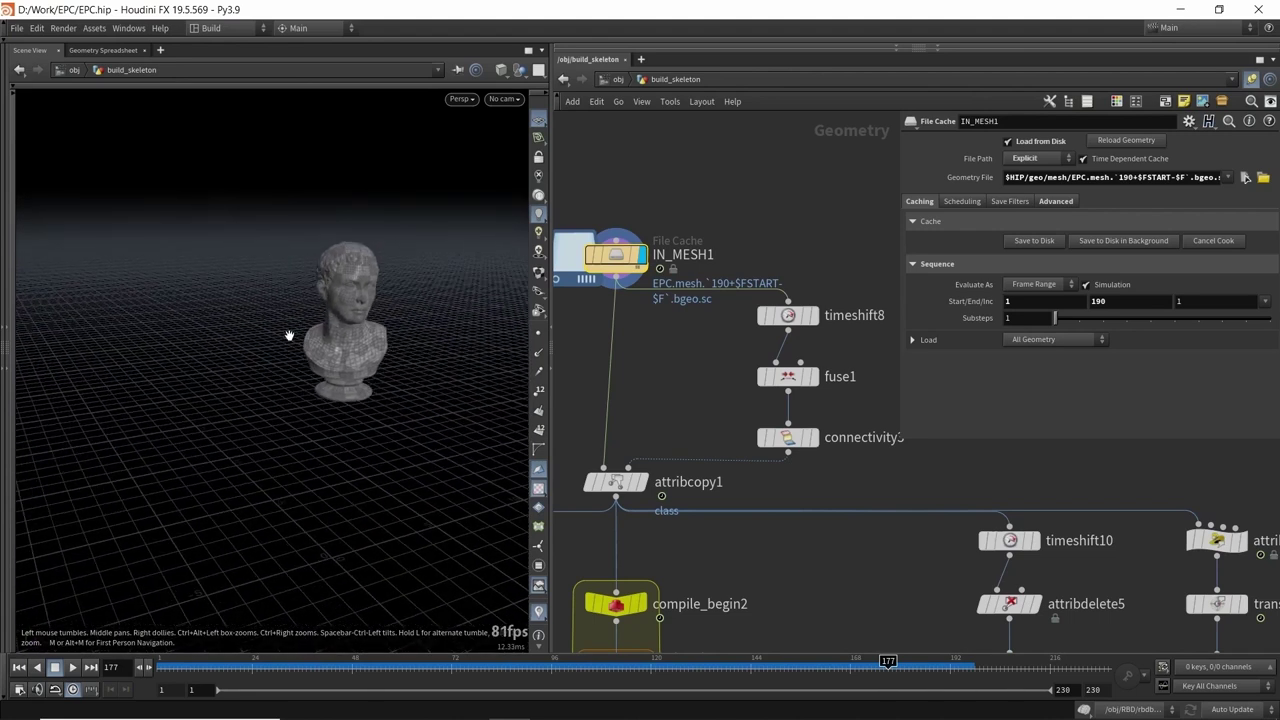
{"action": "left_click", "coordinate": [812, 315]}
{"action": "left_click_drag", "start_coordinate": [208, 340], "coordinate": [338, 334]}
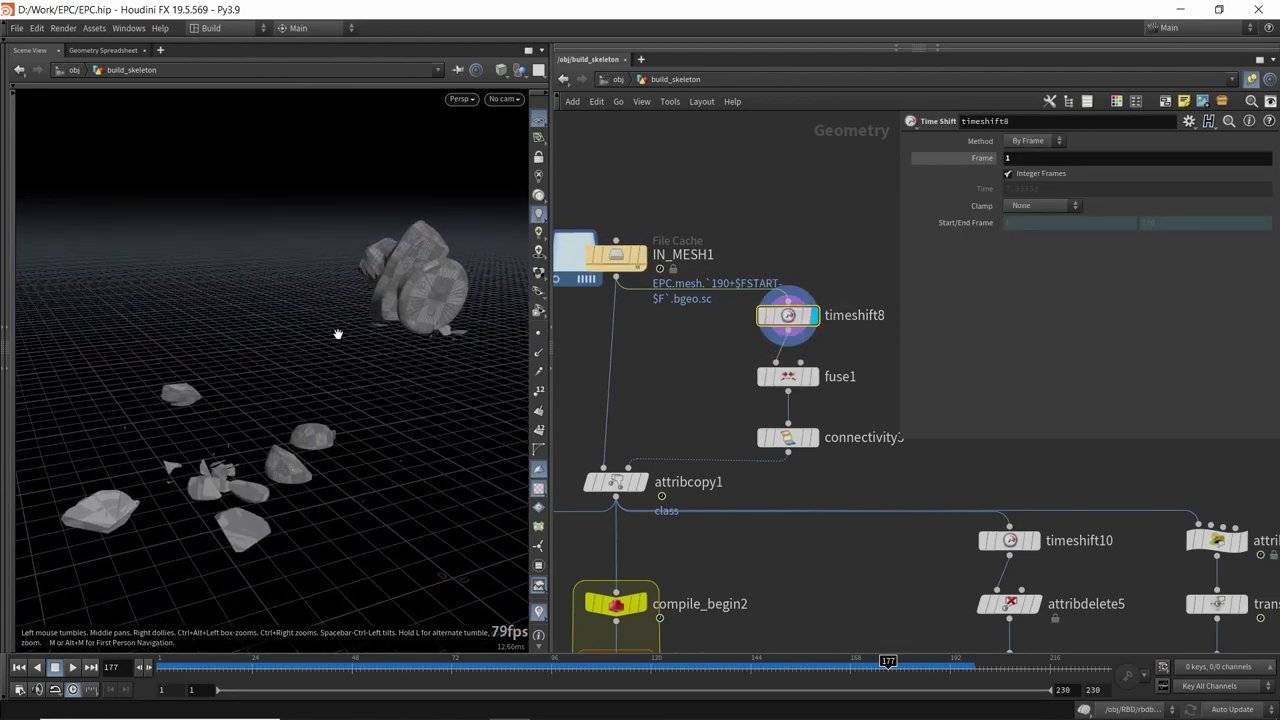
- Return to frame 1 and display fuse1 and connectivity3 in turn to review their settings and geometry
{"action": "left_click_drag", "start_coordinate": [228, 661], "coordinate": [156, 661]}
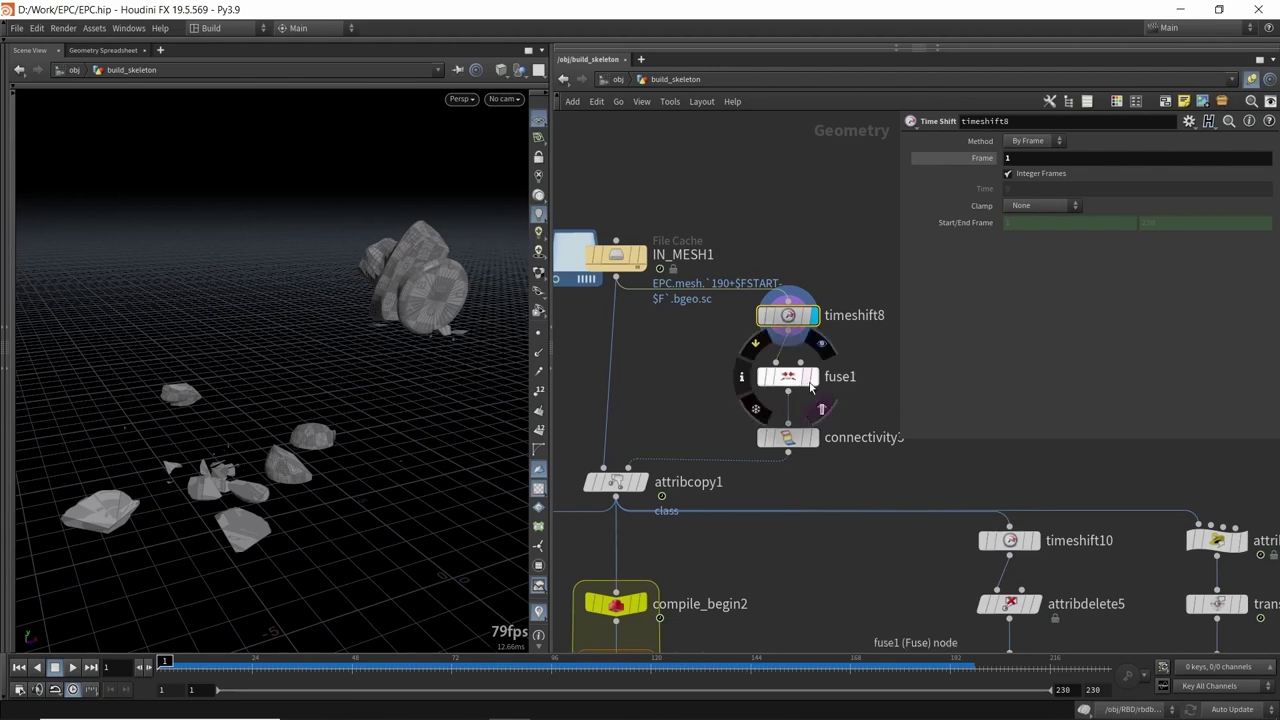
{"action": "left_click", "coordinate": [854, 397]}
{"action": "left_click", "coordinate": [797, 378]}
{"action": "left_click_drag", "start_coordinate": [318, 303], "coordinate": [280, 304]}
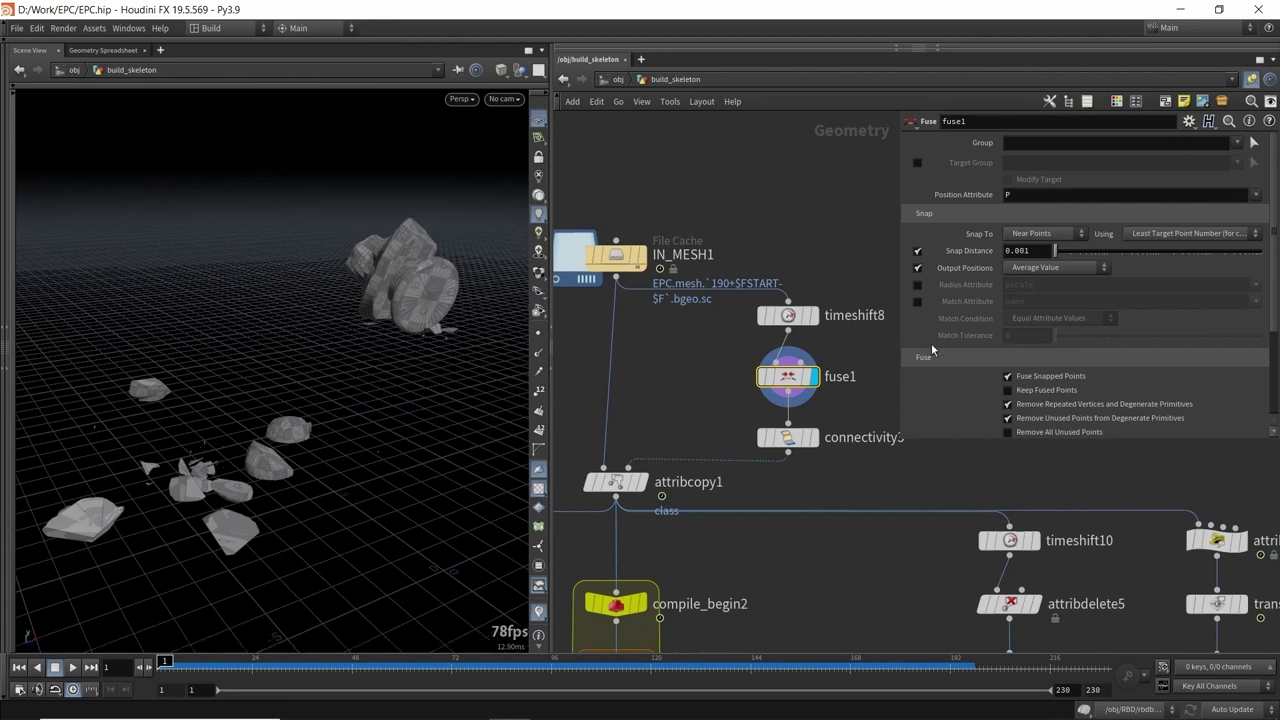
{"action": "left_click", "coordinate": [777, 428]}
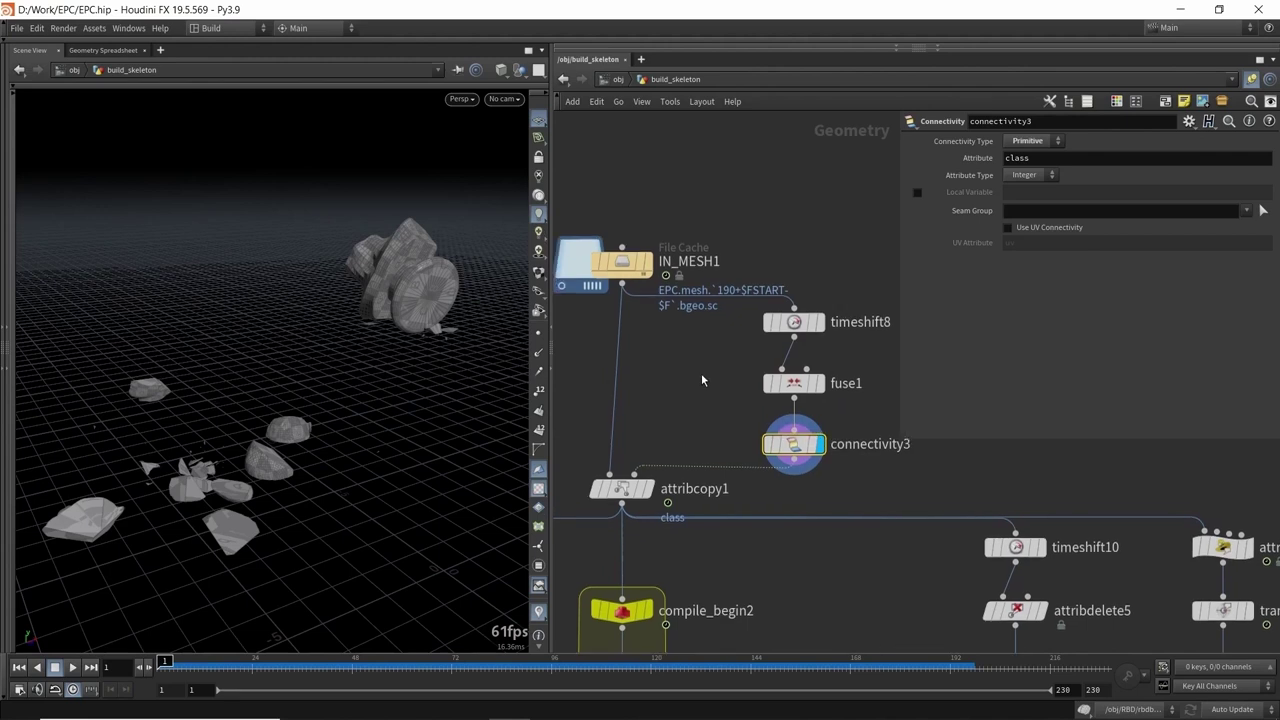
- Add a Color node in the empty space beside fuse1
{"action": "key", "text": "Tab"}
{"action": "type", "text": "color"}
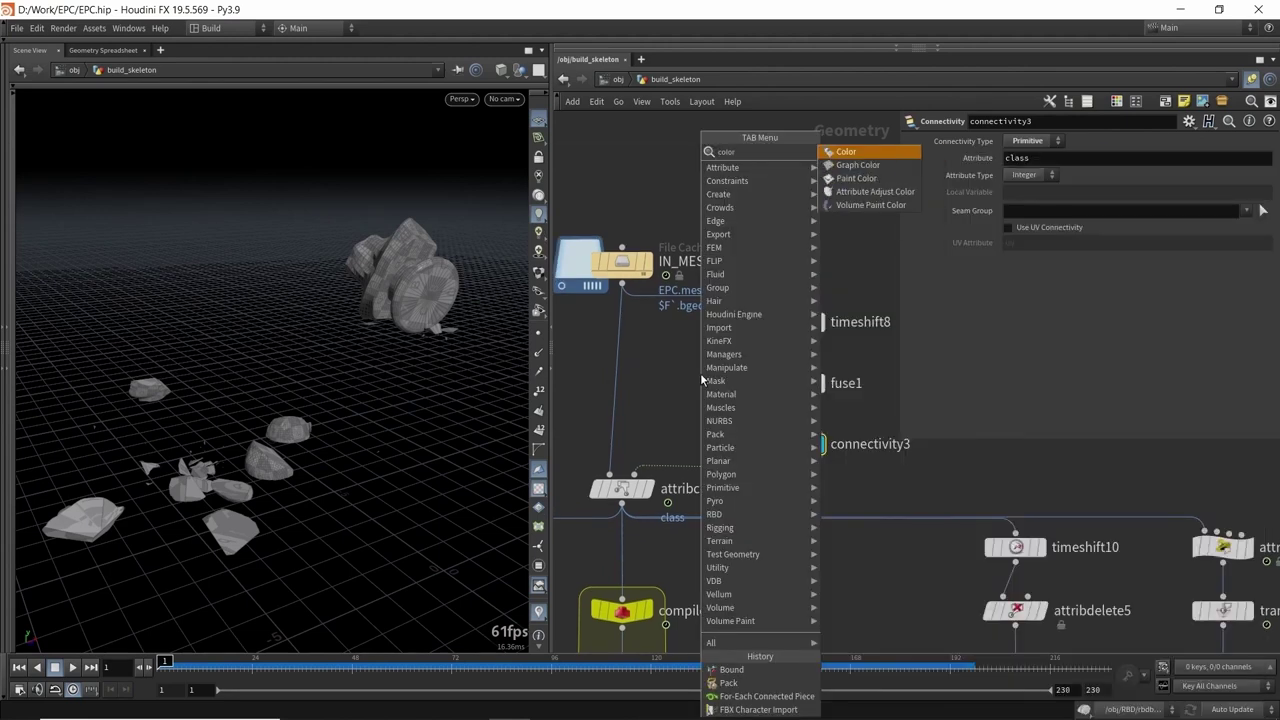
{"action": "key", "text": "Return"}
{"action": "left_click", "coordinate": [700, 378]}
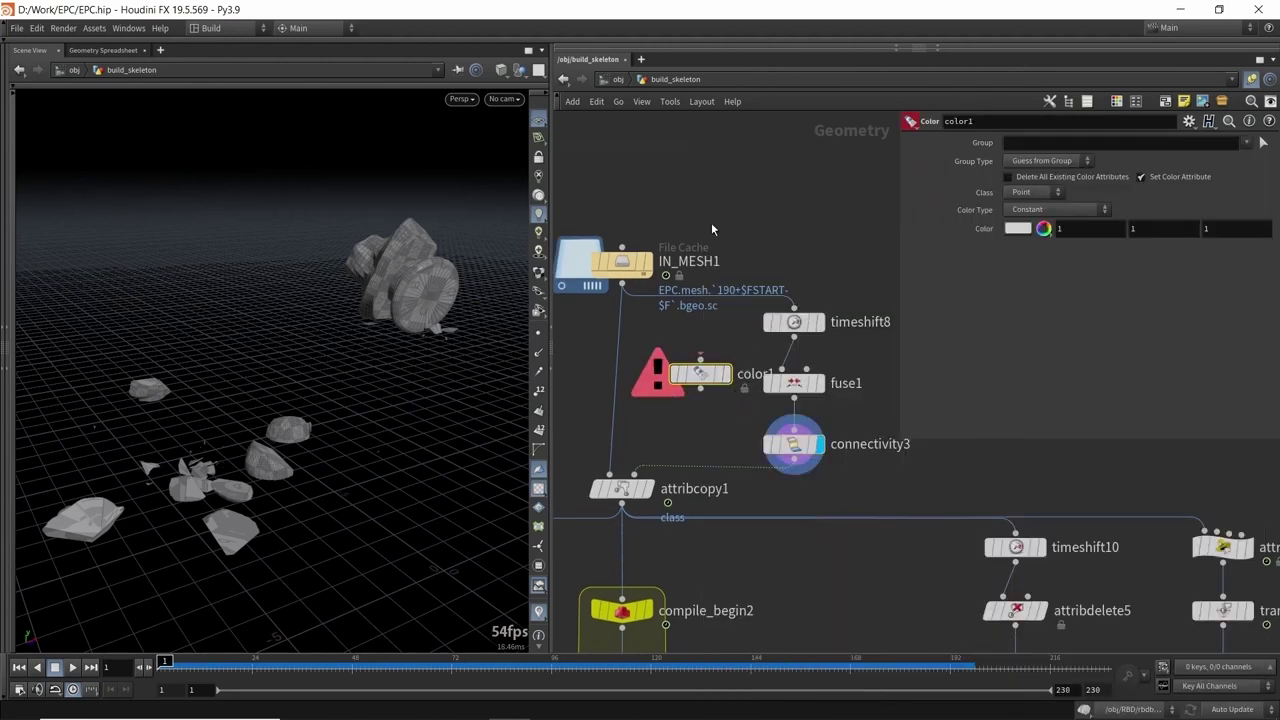
- Duplicate connectivity3, feed the copy directly from IN_MESH1, connect it to color1 and display color1
{"action": "scroll", "coordinate": [741, 460], "scroll_direction": "down", "scroll_amount": 2}
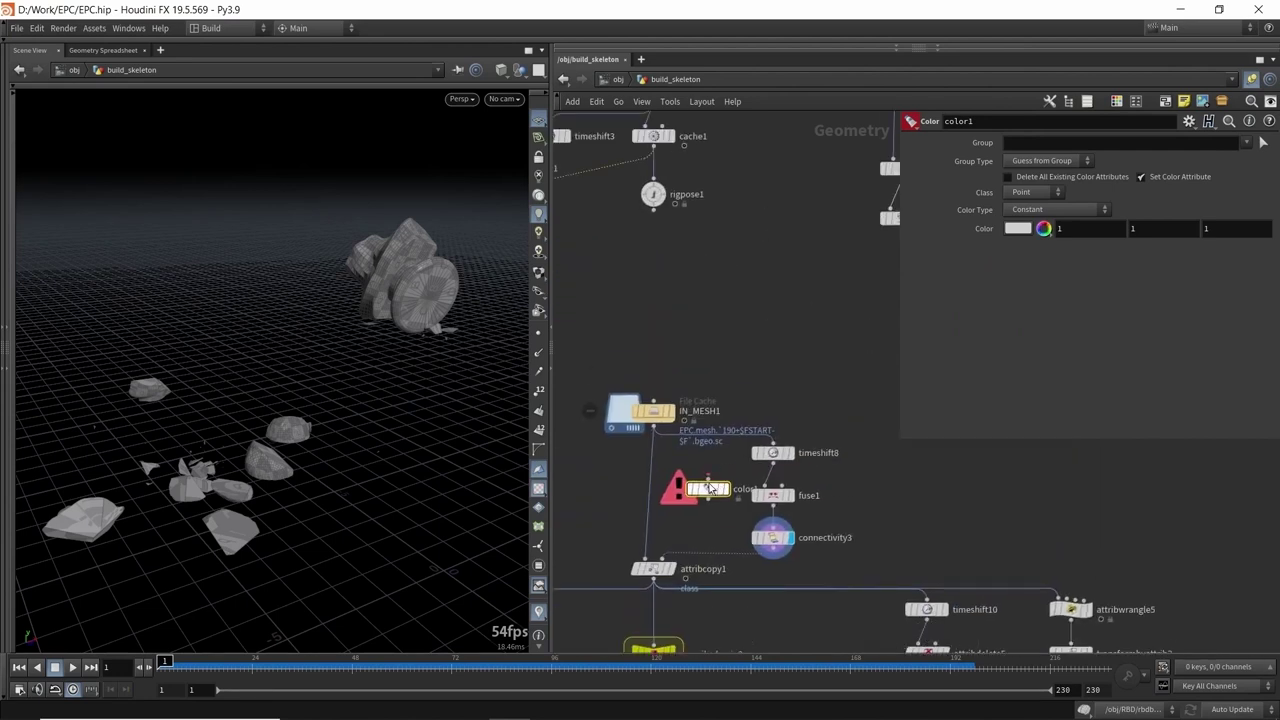
{"action": "left_click", "coordinate": [772, 537]}
{"action": "left_click", "coordinate": [655, 428]}
{"action": "left_click", "coordinate": [768, 321]}
{"action": "scroll", "coordinate": [771, 336], "scroll_direction": "up", "scroll_amount": 2}
{"action": "left_click_drag", "start_coordinate": [767, 344], "coordinate": [683, 560]}
{"action": "left_click", "coordinate": [683, 560]}
- Set color1 to Random from Attribute using class, with Primitive as its class, and save the scene
{"action": "left_click", "coordinate": [1080, 210]}
{"action": "left_click", "coordinate": [1037, 274]}
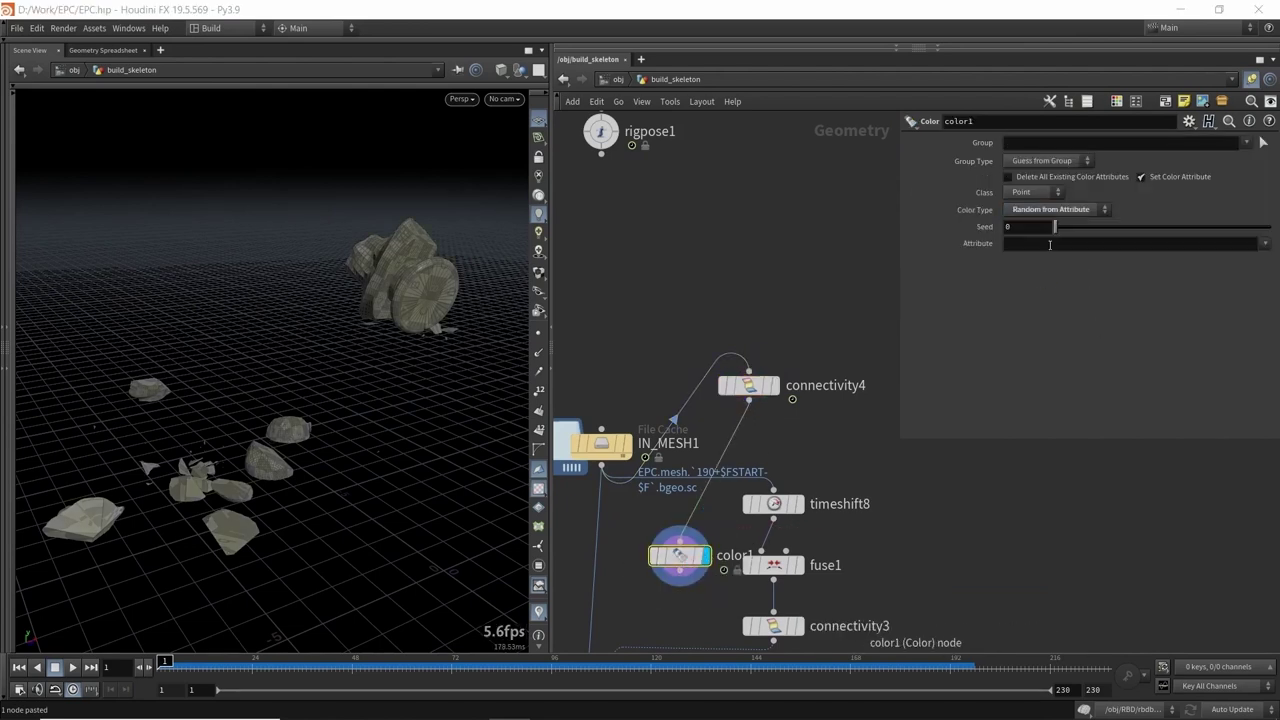
{"action": "left_click", "coordinate": [1030, 244]}
{"action": "type", "text": "class"}
{"action": "key", "text": "Return"}
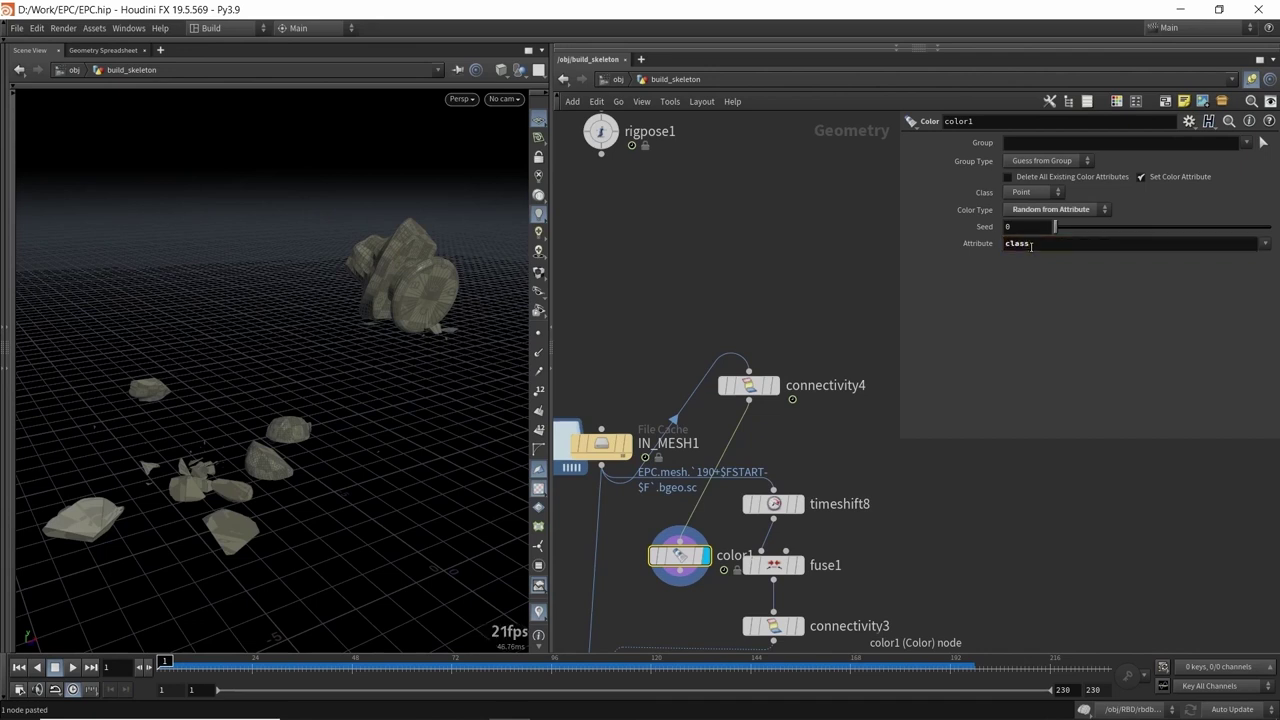
{"action": "left_click", "coordinate": [1030, 192]}
{"action": "left_click", "coordinate": [1030, 226]}
{"action": "key", "text": "ctrl+s"}
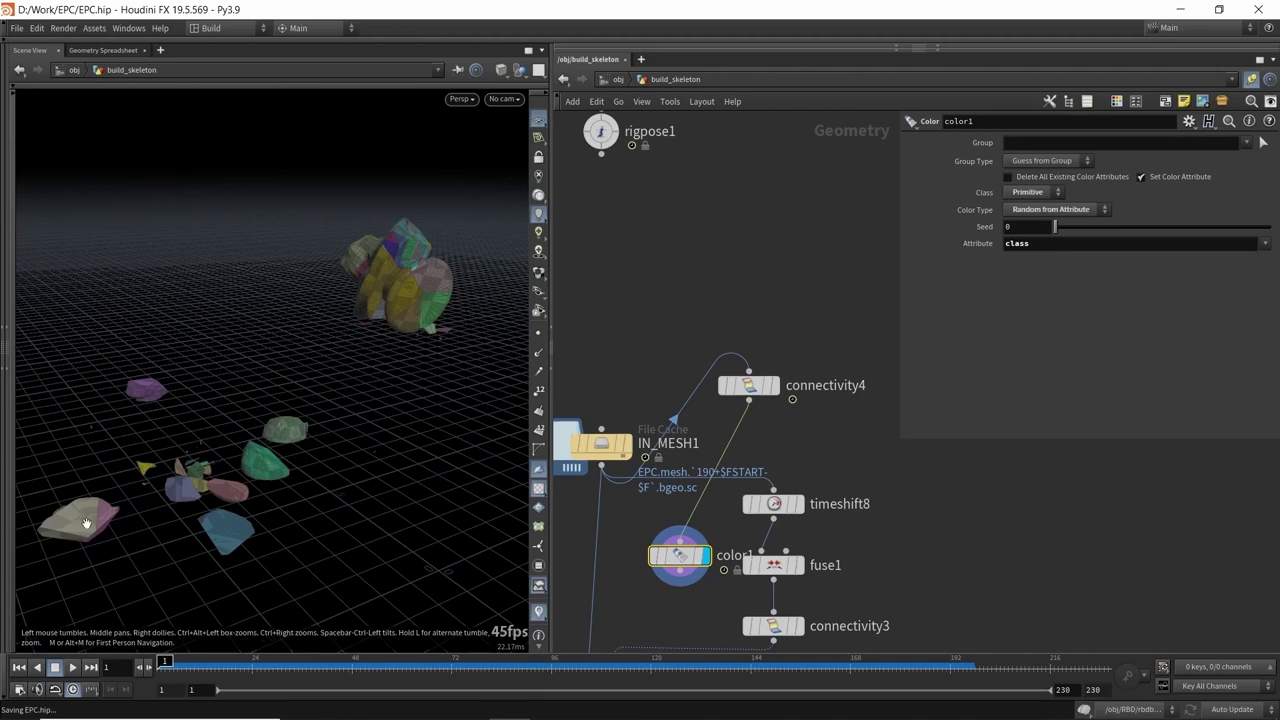
- Compare the fragment colours by wiring color1 to connectivity3 and back to connectivity4, inspecting the scattered pieces and the bust
{"action": "mouse_move", "coordinate": [232, 445]}
{"action": "left_mouse_down"}
{"action": "mouse_move", "coordinate": [189, 451]}
{"action": "mouse_move", "coordinate": [254, 451]}
{"action": "mouse_move", "coordinate": [197, 443]}
{"action": "mouse_move", "coordinate": [208, 396]}
{"action": "mouse_move", "coordinate": [214, 454]}
{"action": "left_mouse_up"}
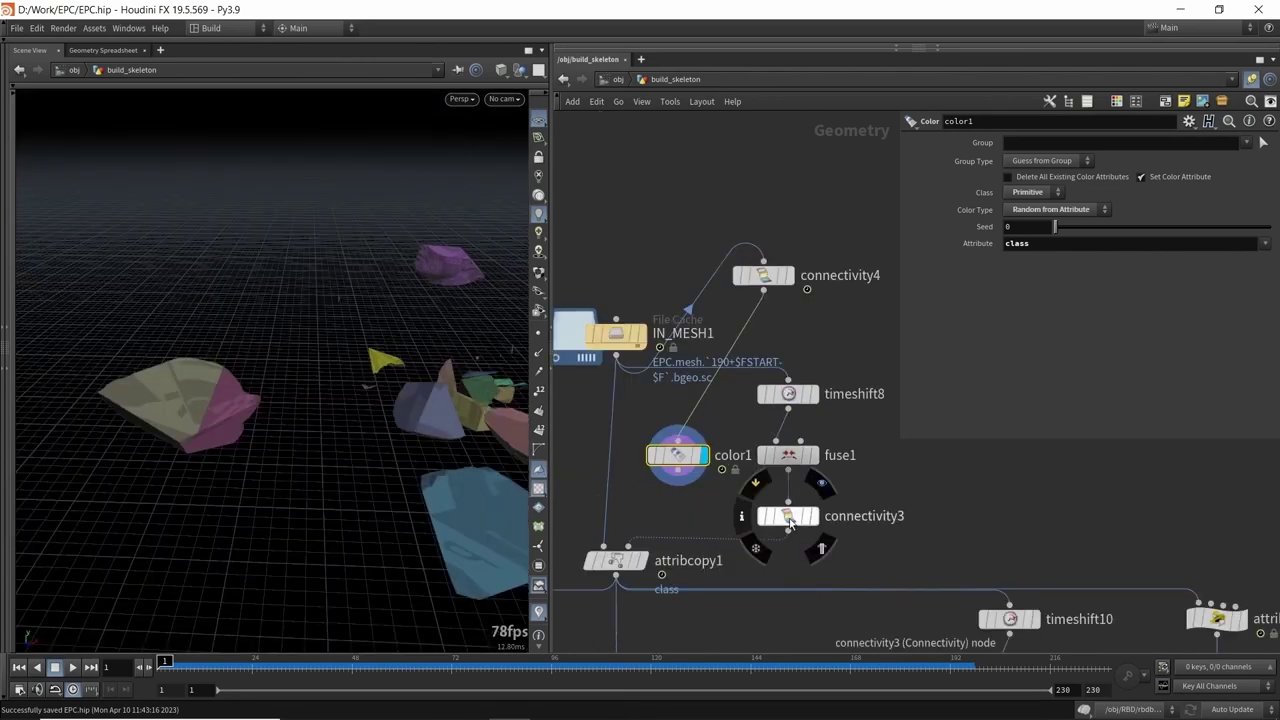
{"action": "left_click", "coordinate": [789, 529]}
{"action": "left_click", "coordinate": [678, 438]}
{"action": "left_click_drag", "start_coordinate": [492, 436], "coordinate": [430, 428]}
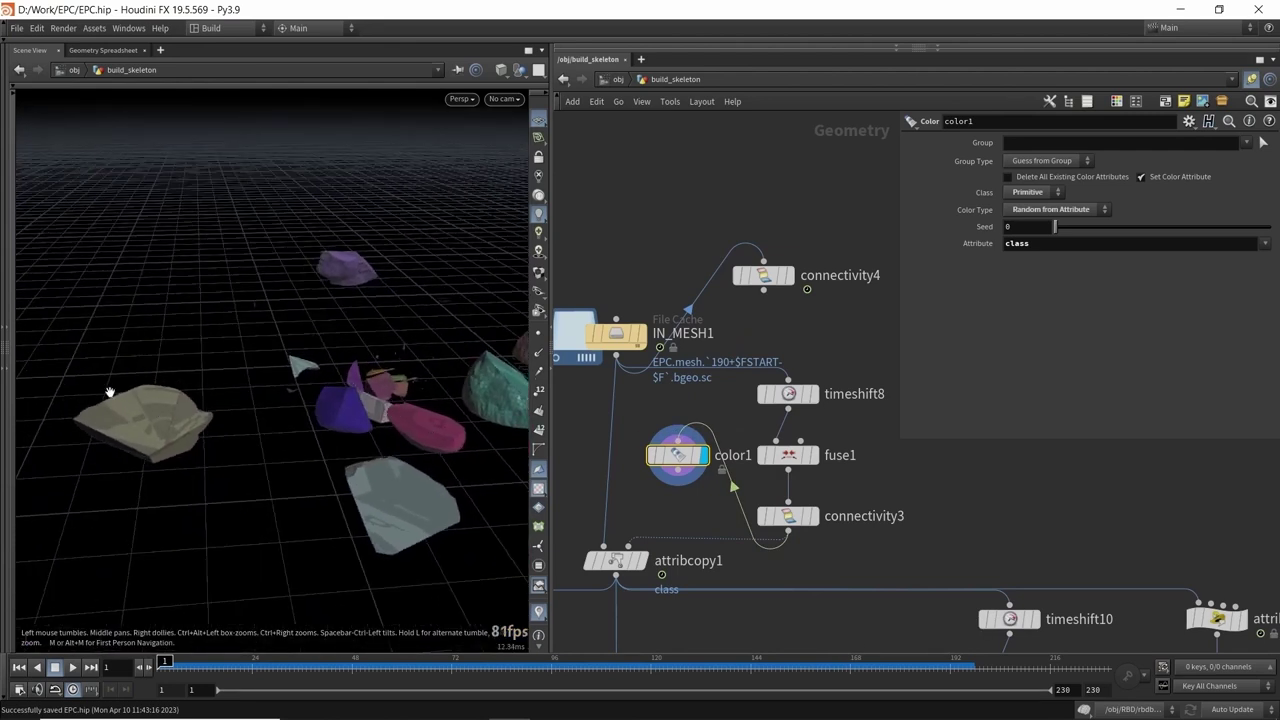
{"action": "left_click_drag", "start_coordinate": [150, 384], "coordinate": [386, 329]}
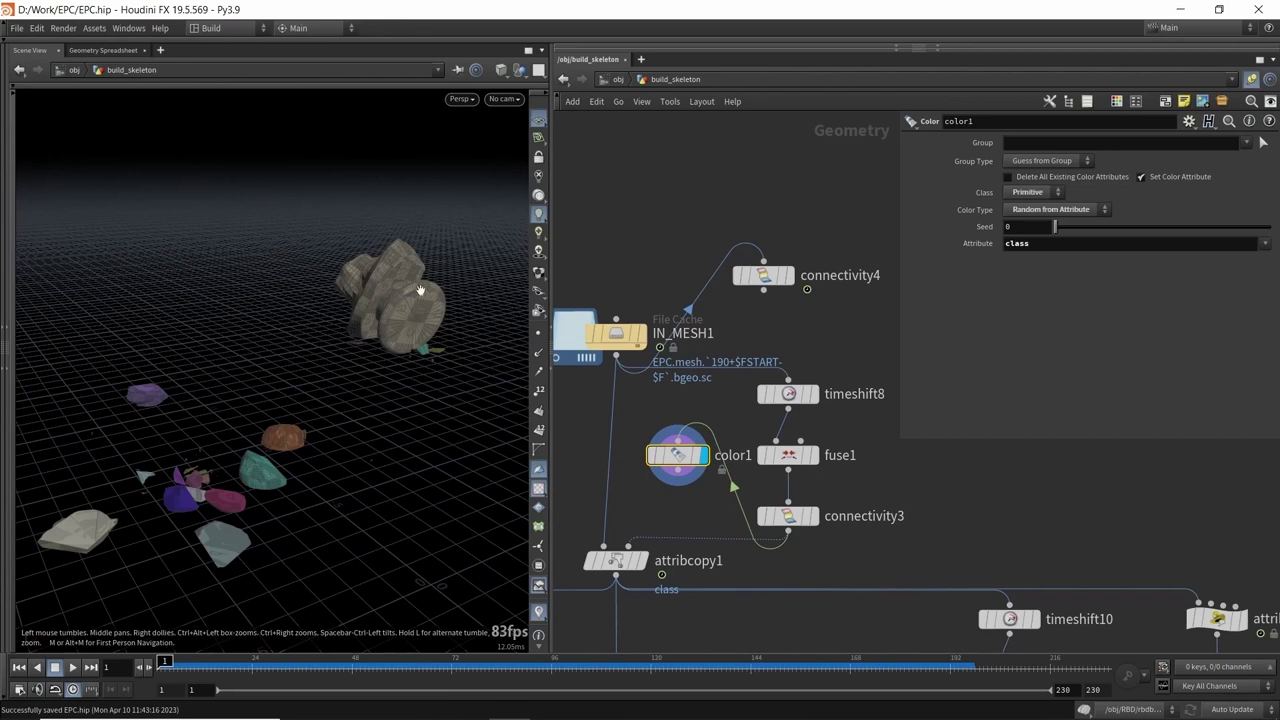
{"action": "left_click", "coordinate": [764, 290]}
{"action": "left_click", "coordinate": [678, 440]}
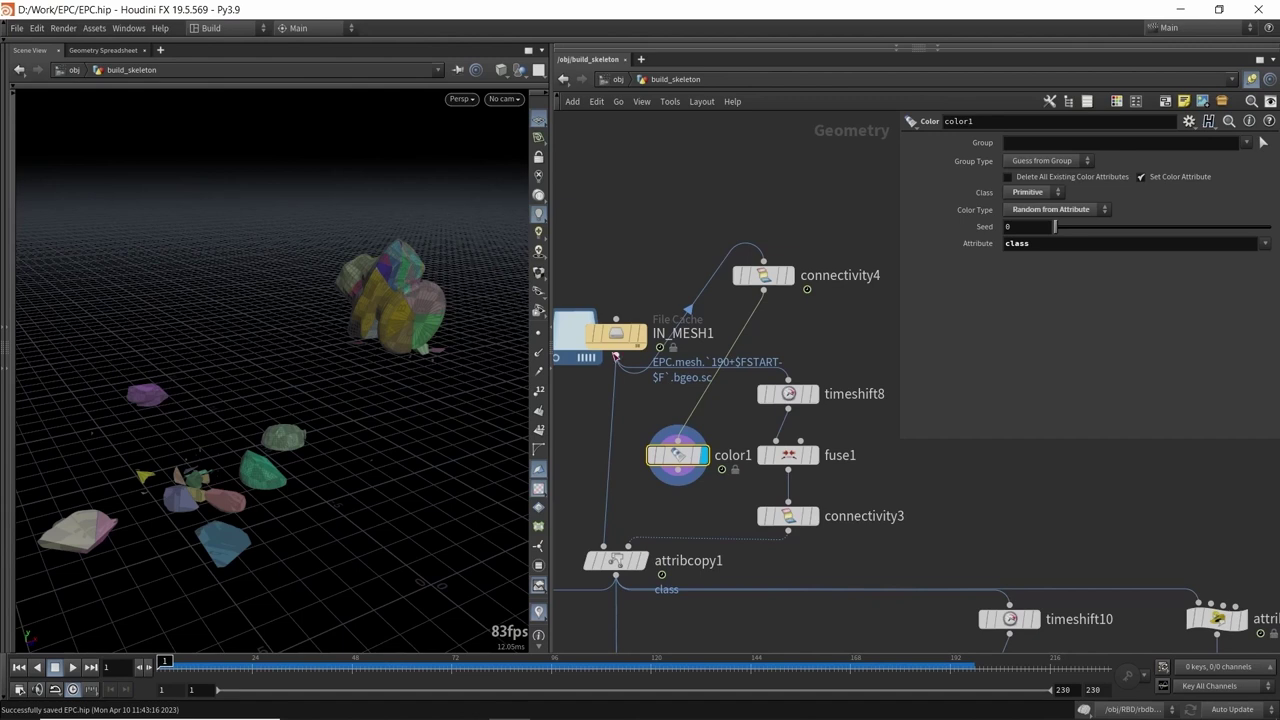
- Delete the color1 node under connectivity4
{"action": "middle_click_drag", "start_coordinate": [796, 430], "coordinate": [801, 412]}
{"action": "middle_click_drag", "start_coordinate": [719, 459], "coordinate": [725, 453]}
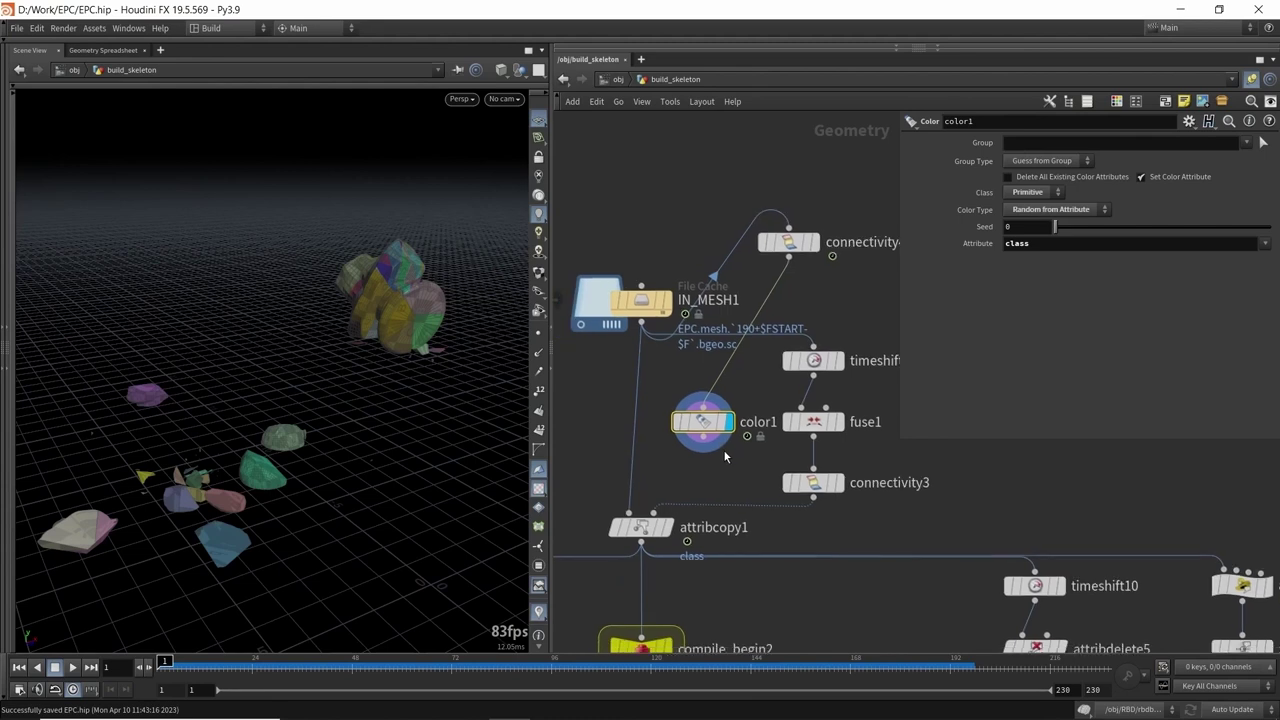
{"action": "key", "text": "Delete"}
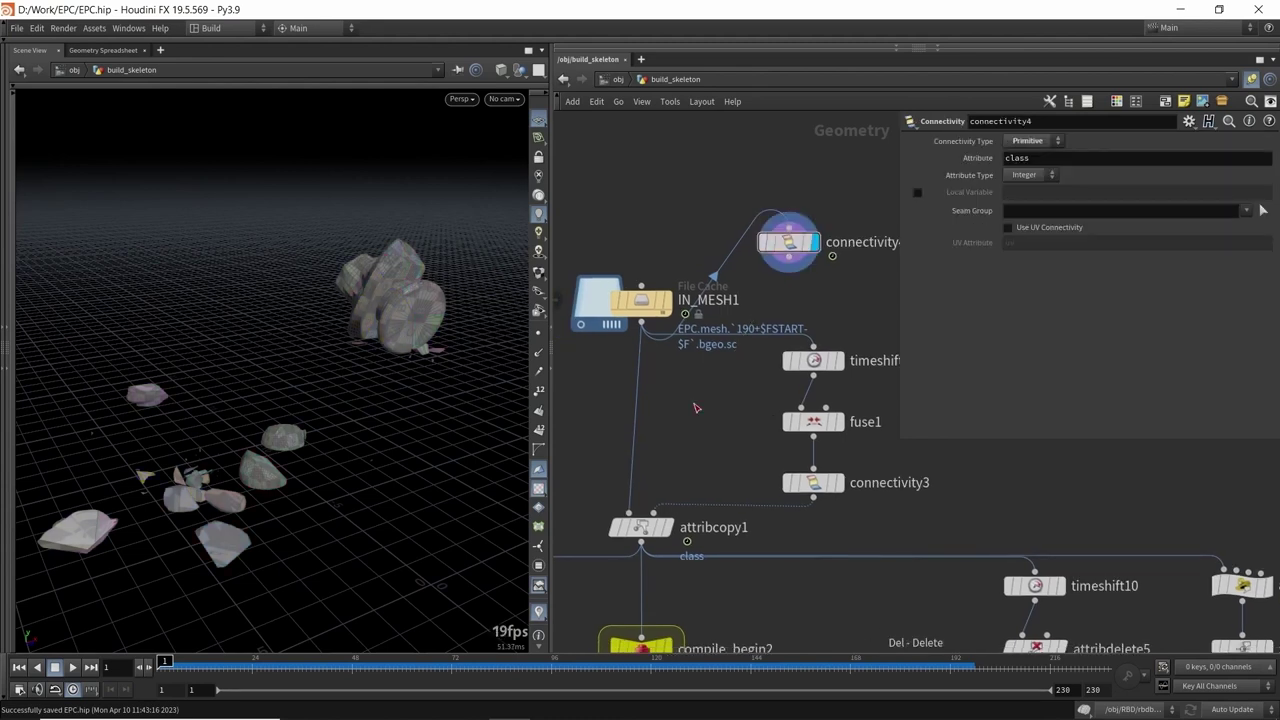
- Display attribcopy1, scrub the animation to frame 82 to view the broken pieces, and save the scene
{"action": "middle_click_drag", "start_coordinate": [695, 393], "coordinate": [720, 353]}
{"action": "left_click", "coordinate": [666, 487]}
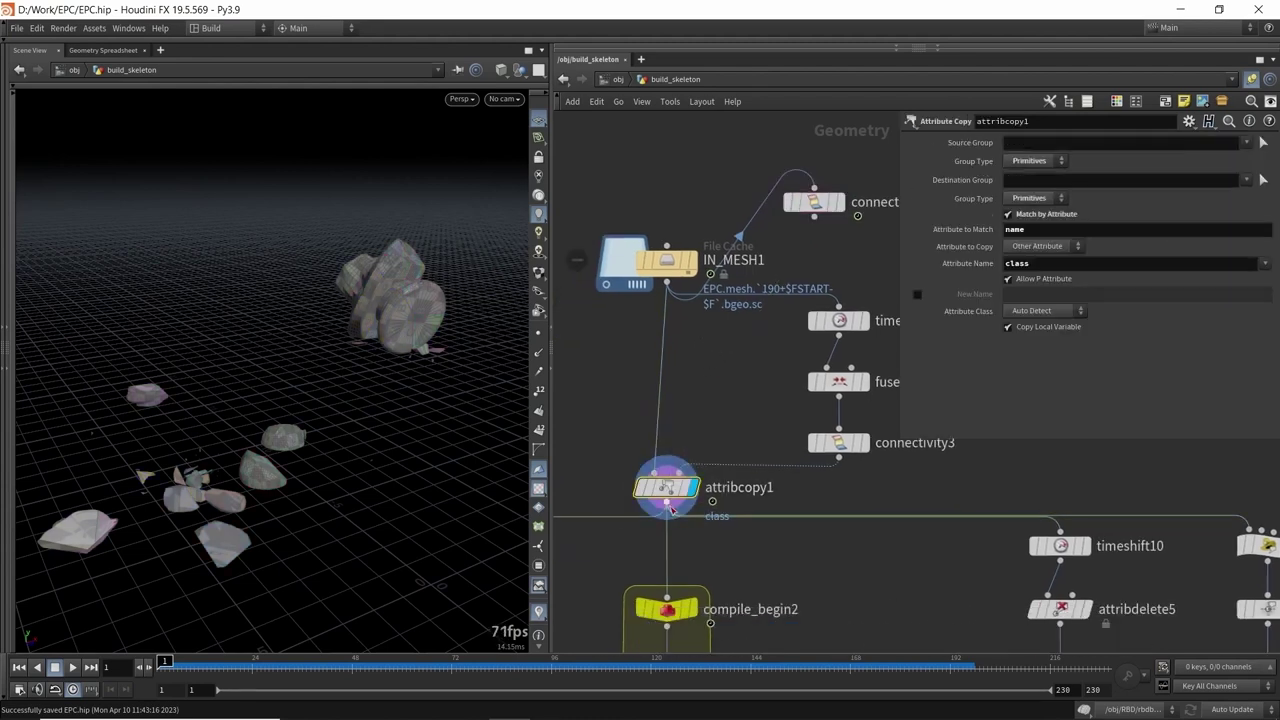
{"action": "left_click_drag", "start_coordinate": [540, 661], "coordinate": [164, 661]}
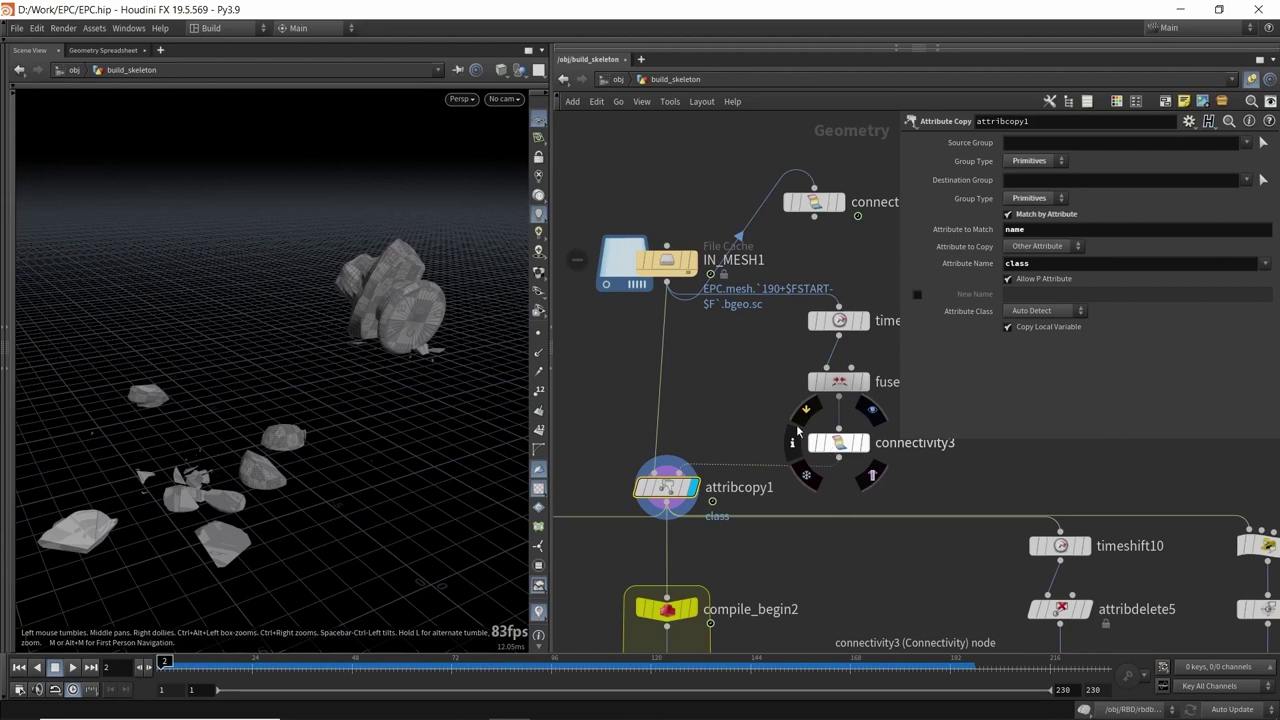
{"action": "left_click_drag", "start_coordinate": [362, 312], "coordinate": [390, 319]}
{"action": "left_click_drag", "start_coordinate": [204, 660], "coordinate": [493, 660]}
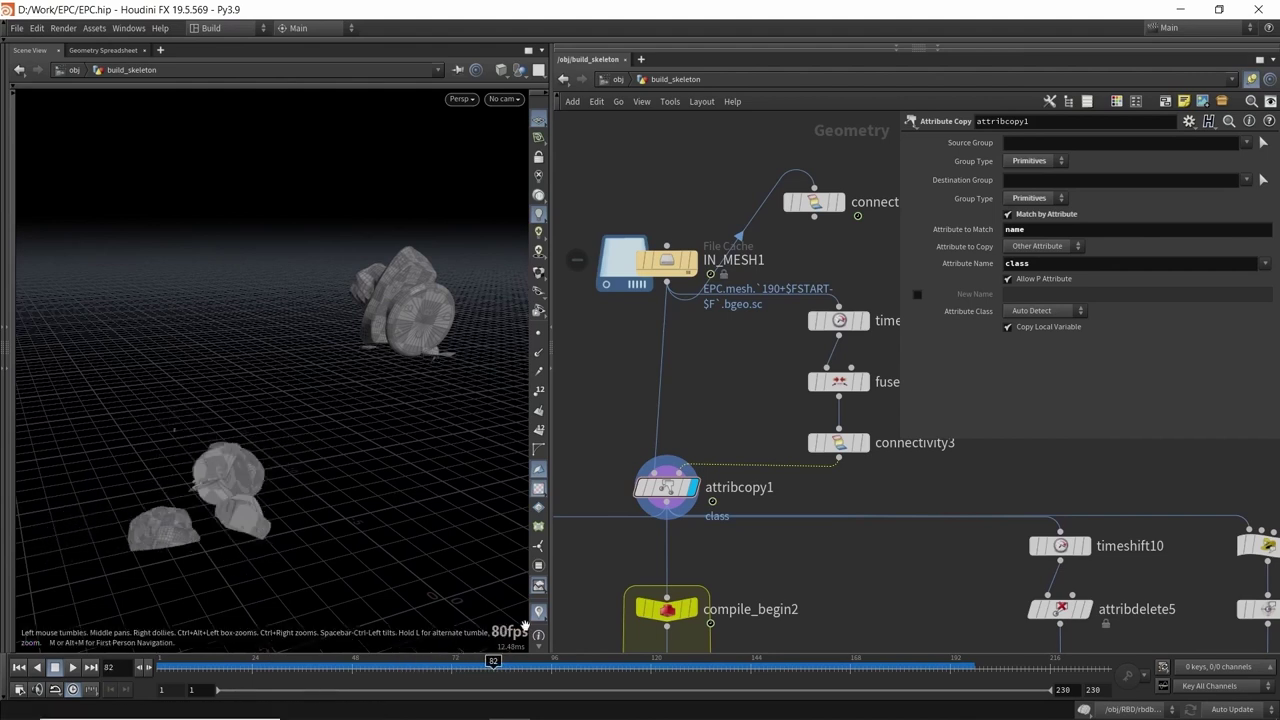
{"action": "mouse_move", "coordinate": [685, 487]}
{"action": "left_click_drag", "start_coordinate": [330, 405], "coordinate": [323, 405]}
{"action": "key", "text": "ctrl+s"}
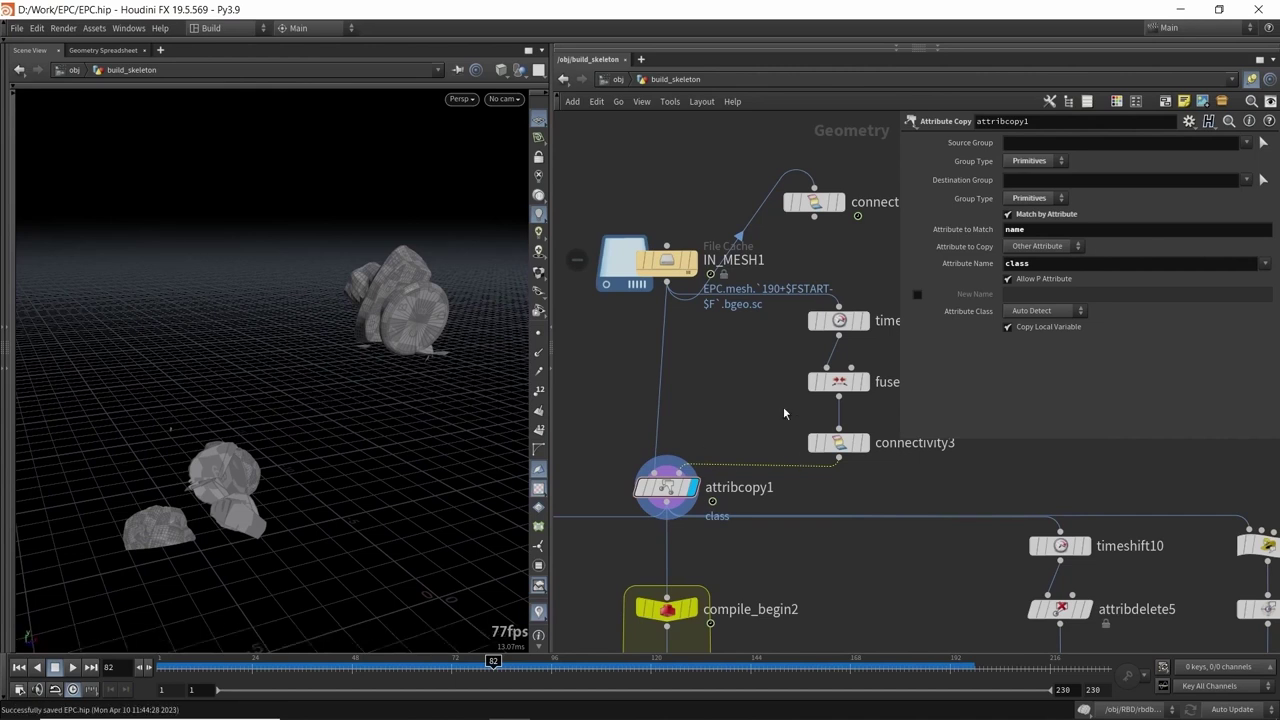
- Display attribwrangle4 inside the second compile block and review its VEX code
{"action": "scroll", "coordinate": [697, 408], "scroll_direction": "down", "scroll_amount": 5}
{"action": "middle_click_drag", "start_coordinate": [713, 382], "coordinate": [781, 264]}
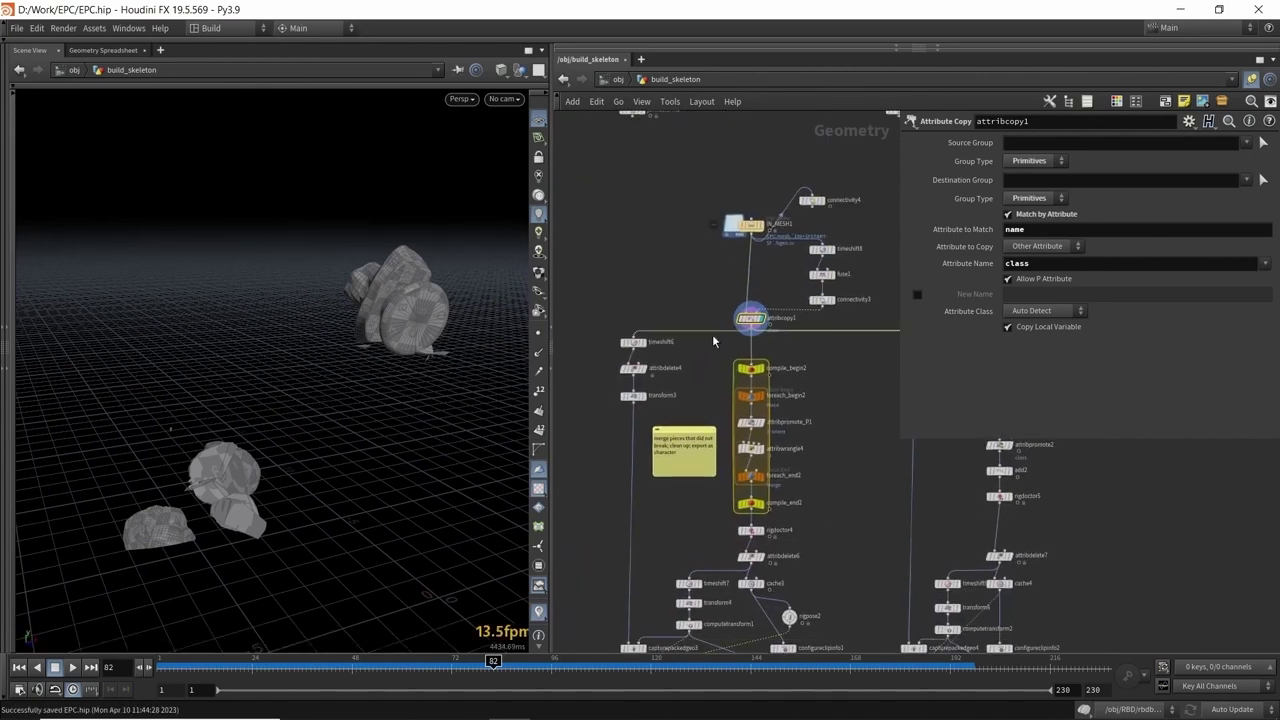
{"action": "middle_click_drag", "start_coordinate": [708, 426], "coordinate": [696, 356]}
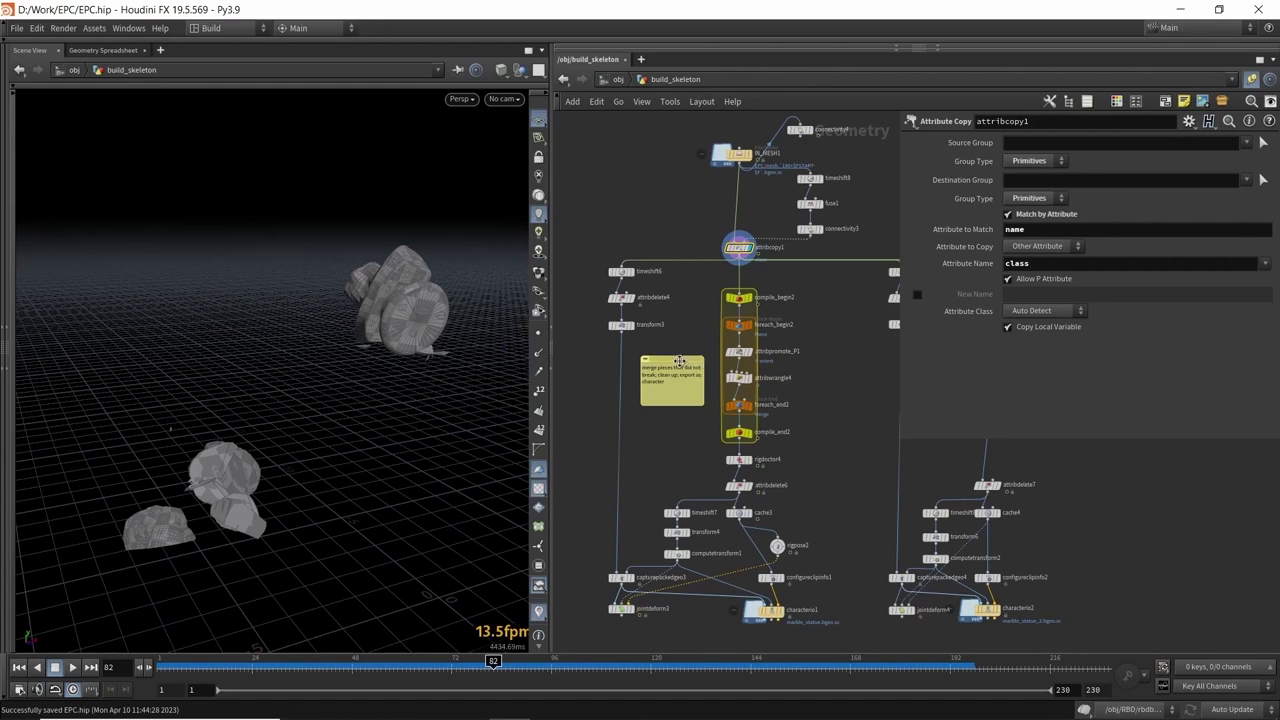
{"action": "scroll", "coordinate": [686, 361], "scroll_direction": "up", "scroll_amount": 2}
{"action": "middle_click_drag", "start_coordinate": [673, 302], "coordinate": [656, 274]}
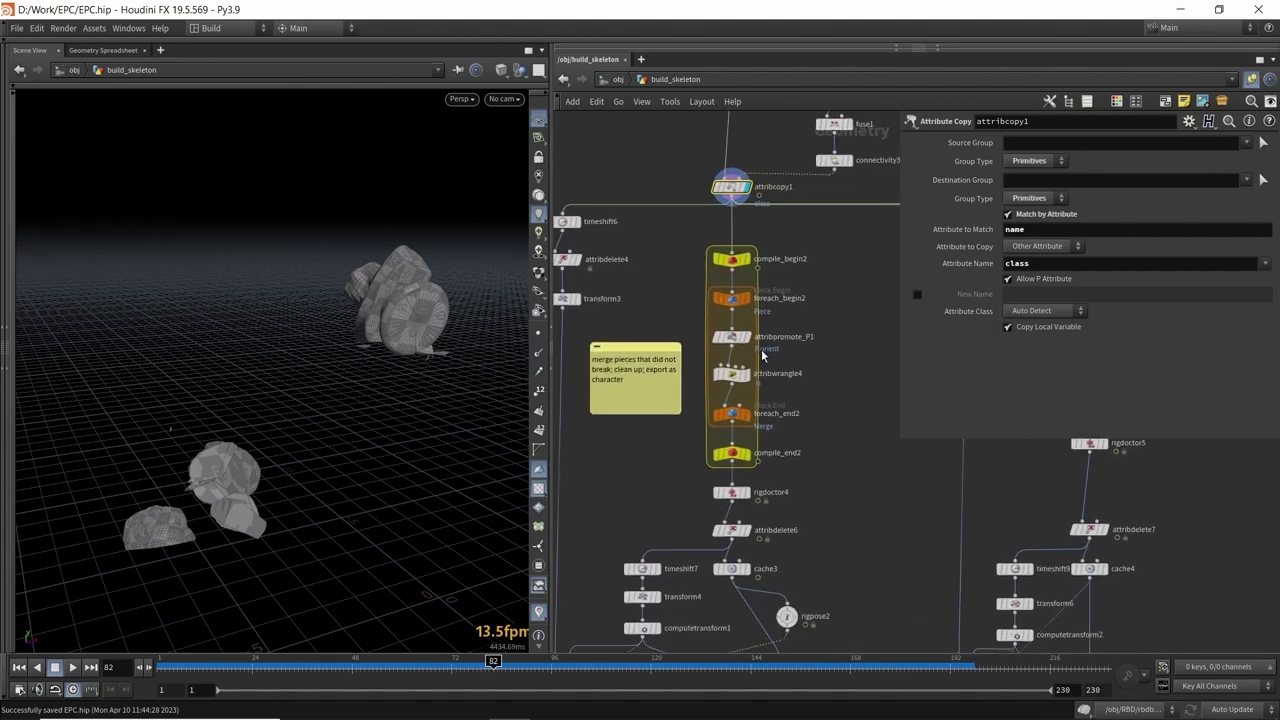
{"action": "scroll", "coordinate": [758, 370], "scroll_direction": "up", "scroll_amount": 3}
{"action": "left_click", "coordinate": [743, 398]}
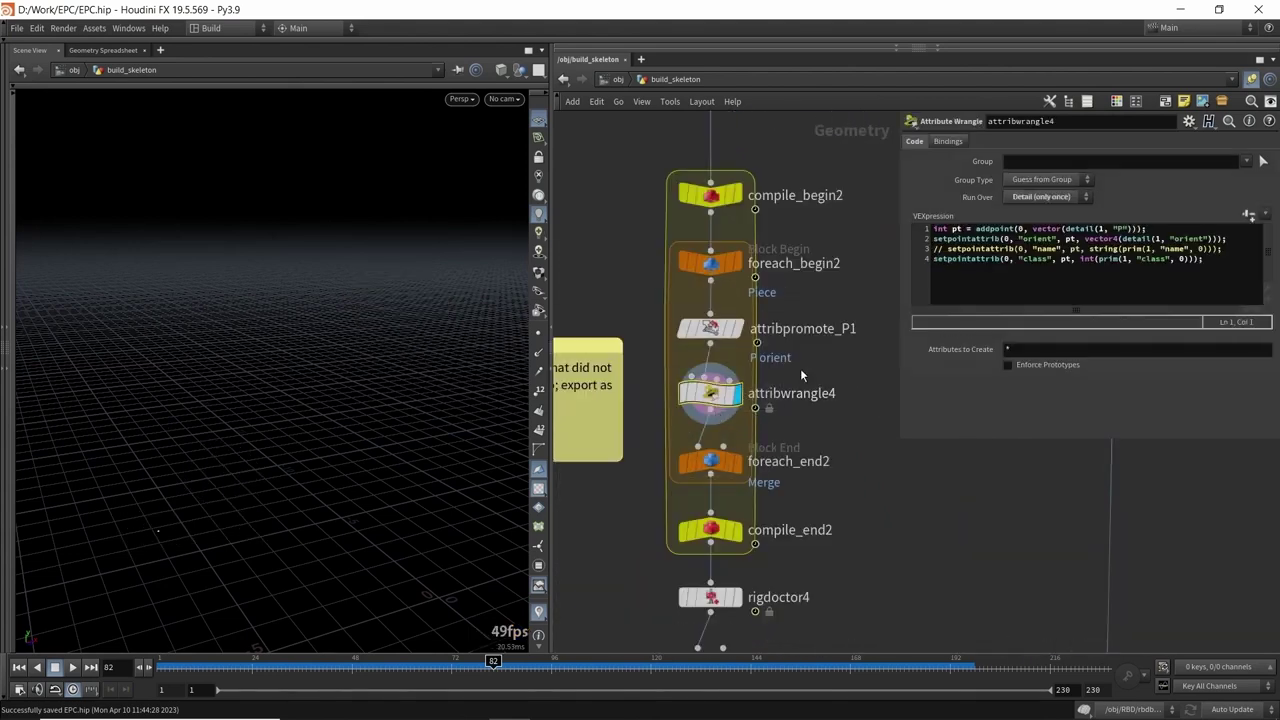
{"action": "middle_click_drag", "start_coordinate": [854, 292], "coordinate": [841, 311]}
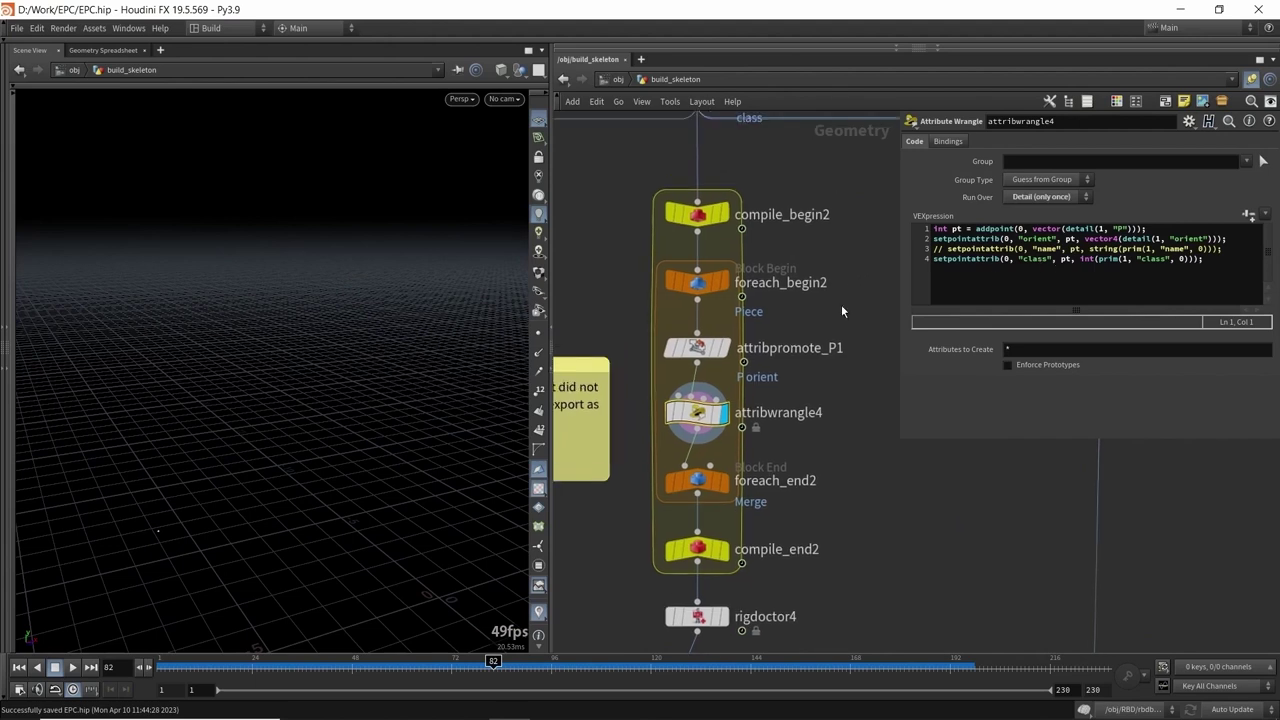
- Display attribwrangle2 in the first compile block to compare its VEX code
{"action": "scroll", "coordinate": [841, 311], "scroll_direction": "down", "scroll_amount": 3}
{"action": "middle_click_drag", "start_coordinate": [771, 214], "coordinate": [742, 519]}
{"action": "scroll", "coordinate": [706, 226], "scroll_direction": "up", "scroll_amount": 3}
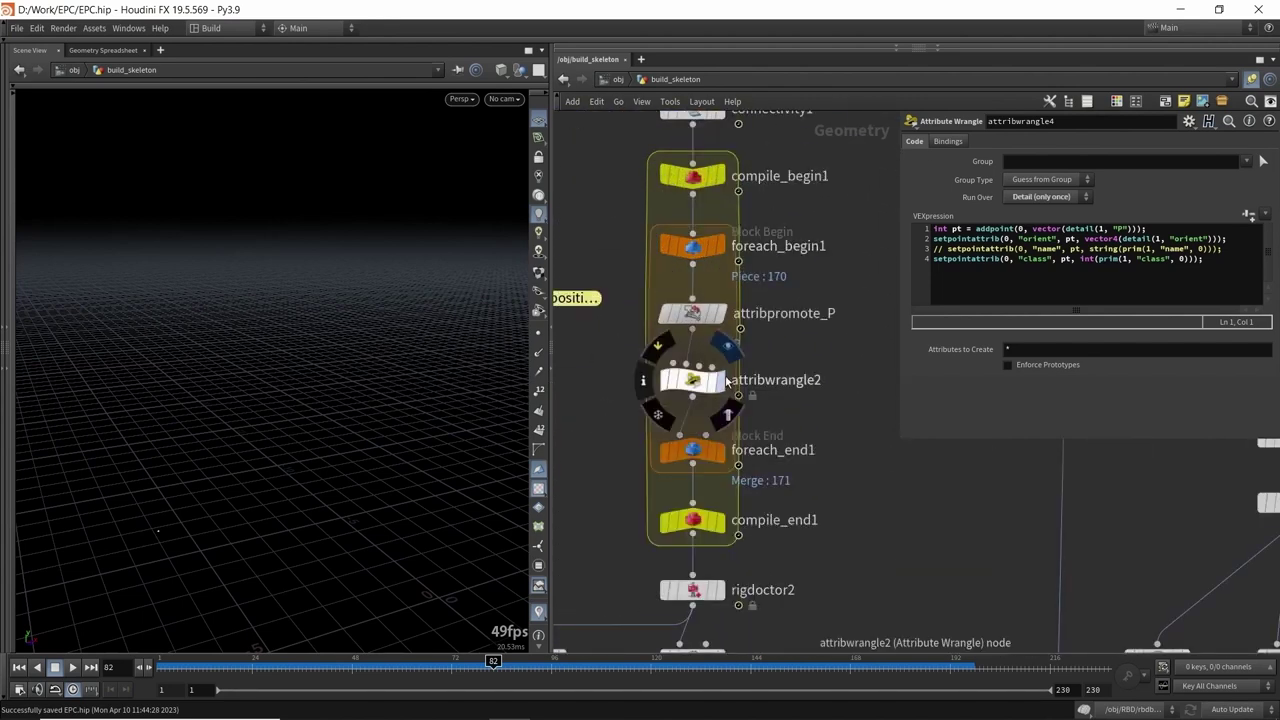
{"action": "left_click", "coordinate": [719, 380]}
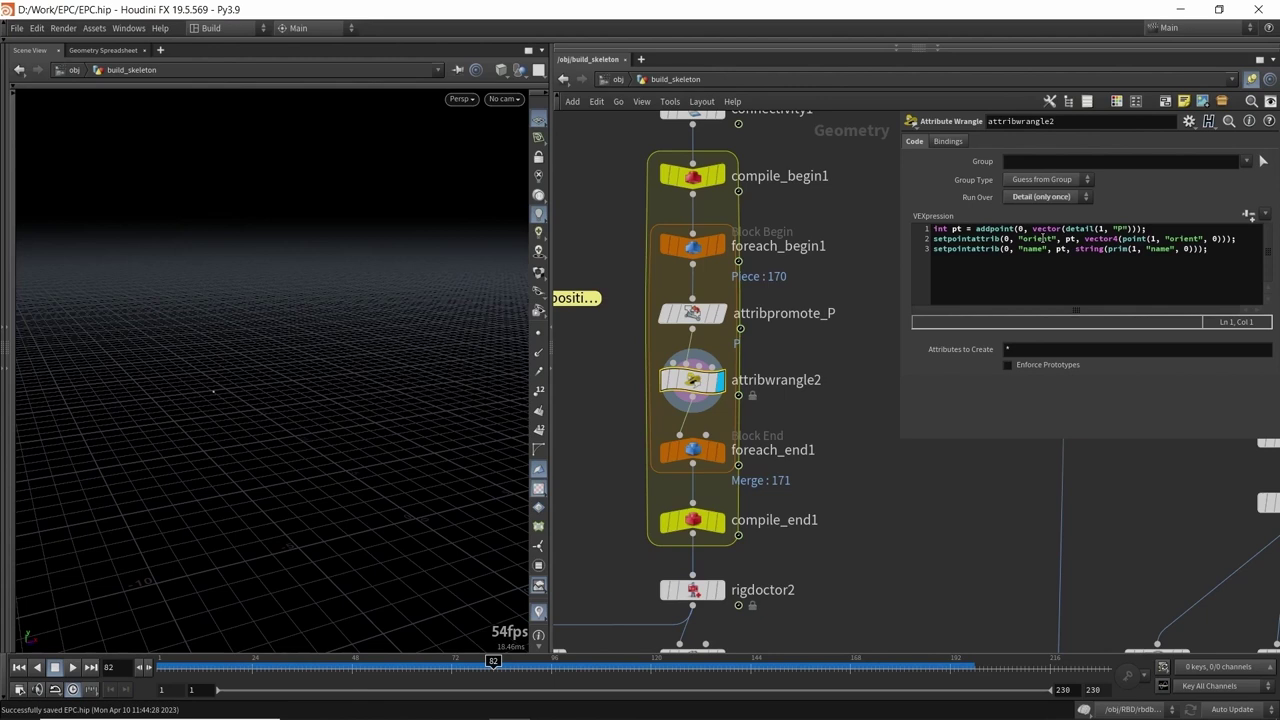
- Display foreach_begin2 in the second compile block and view its extracted piece up close
{"action": "scroll", "coordinate": [785, 364], "scroll_direction": "down", "scroll_amount": 5}
{"action": "middle_click_drag", "start_coordinate": [786, 596], "coordinate": [774, 188]}
{"action": "scroll", "coordinate": [754, 428], "scroll_direction": "up", "scroll_amount": 5}
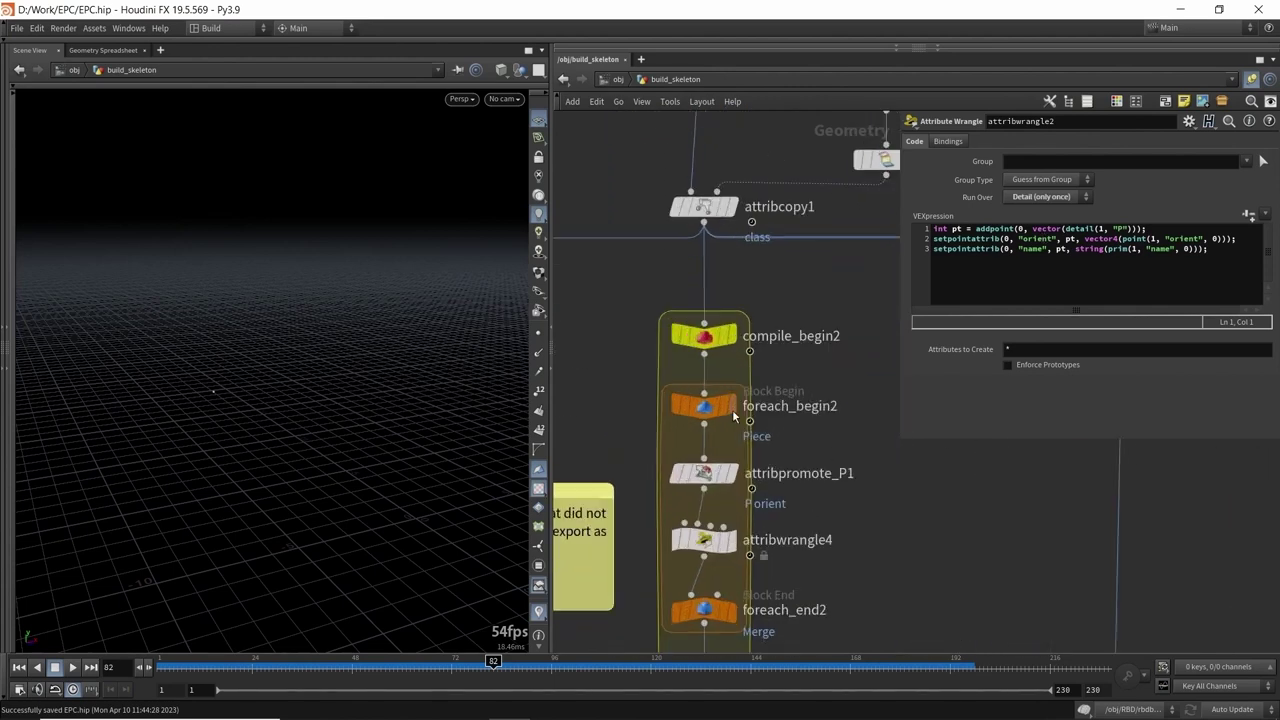
{"action": "left_click", "coordinate": [732, 409]}
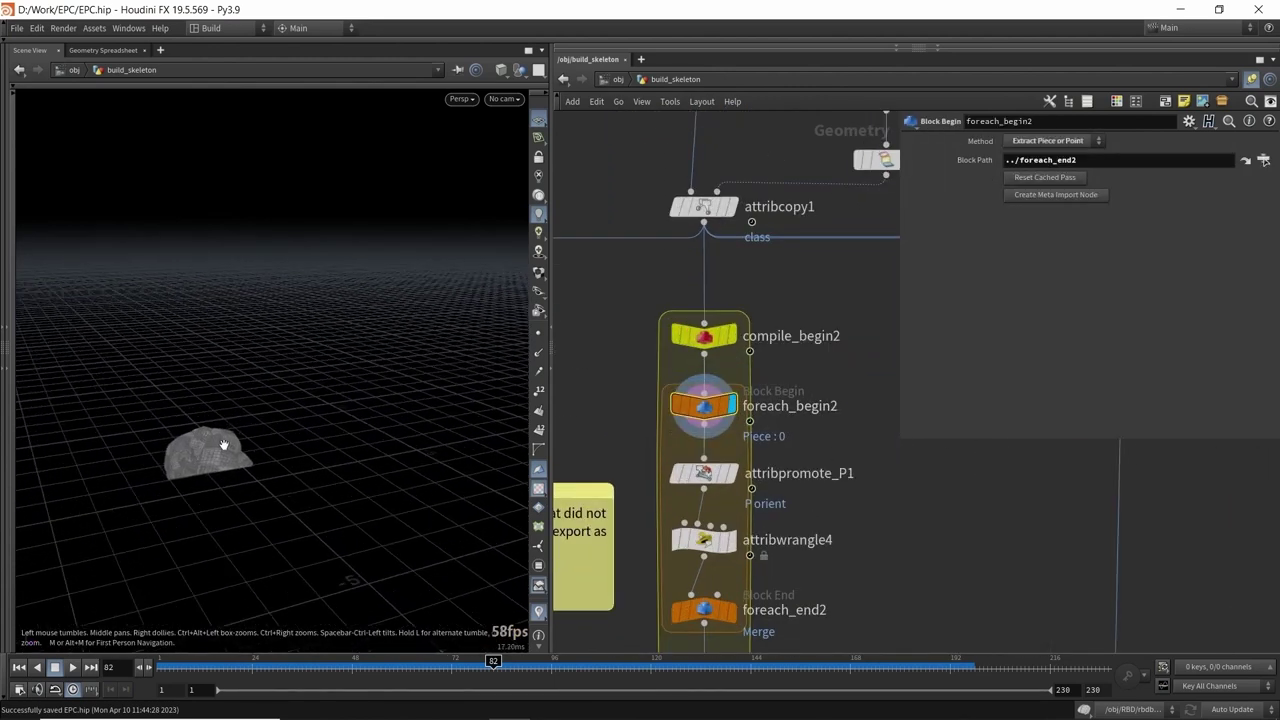
{"action": "right_click_drag", "start_coordinate": [224, 444], "coordinate": [284, 392]}
{"action": "left_click_drag", "start_coordinate": [229, 417], "coordinate": [229, 430]}
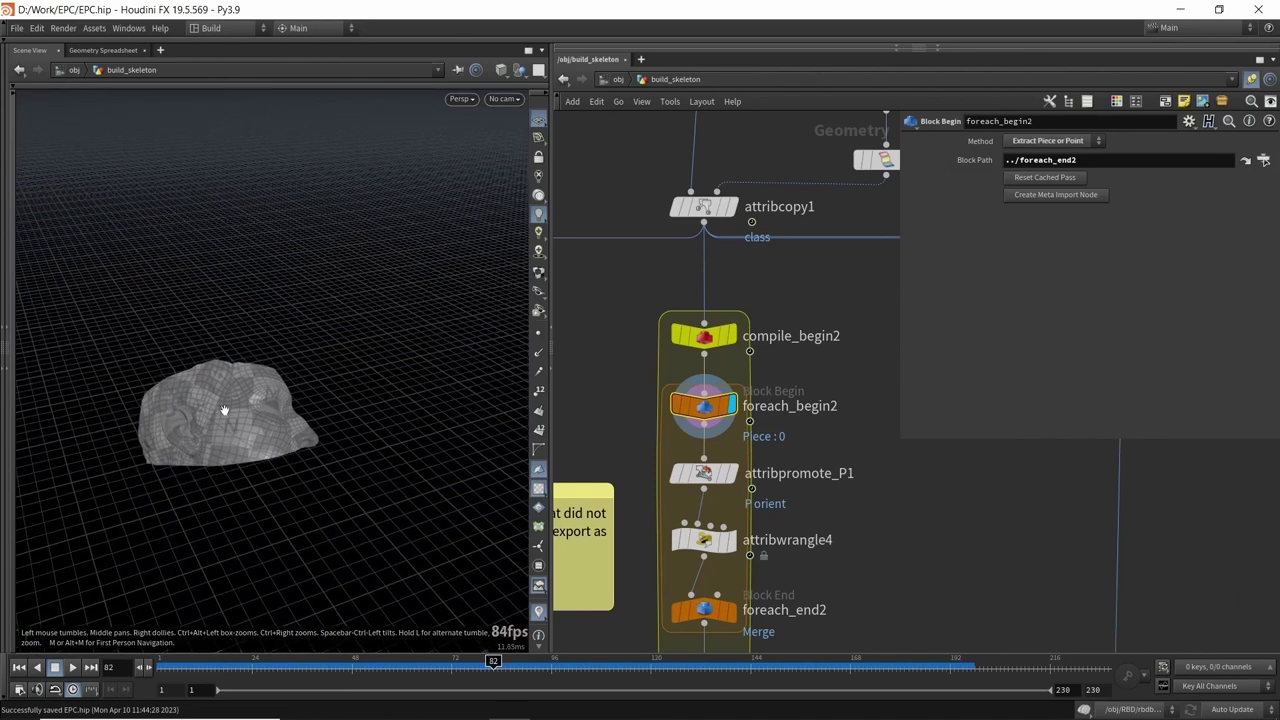
- Display attribpromote_P1 and examine how it promotes P and orient from point to detail
{"action": "middle_click_drag", "start_coordinate": [806, 297], "coordinate": [772, 361]}
{"action": "middle_click_drag", "start_coordinate": [760, 221], "coordinate": [772, 178]}
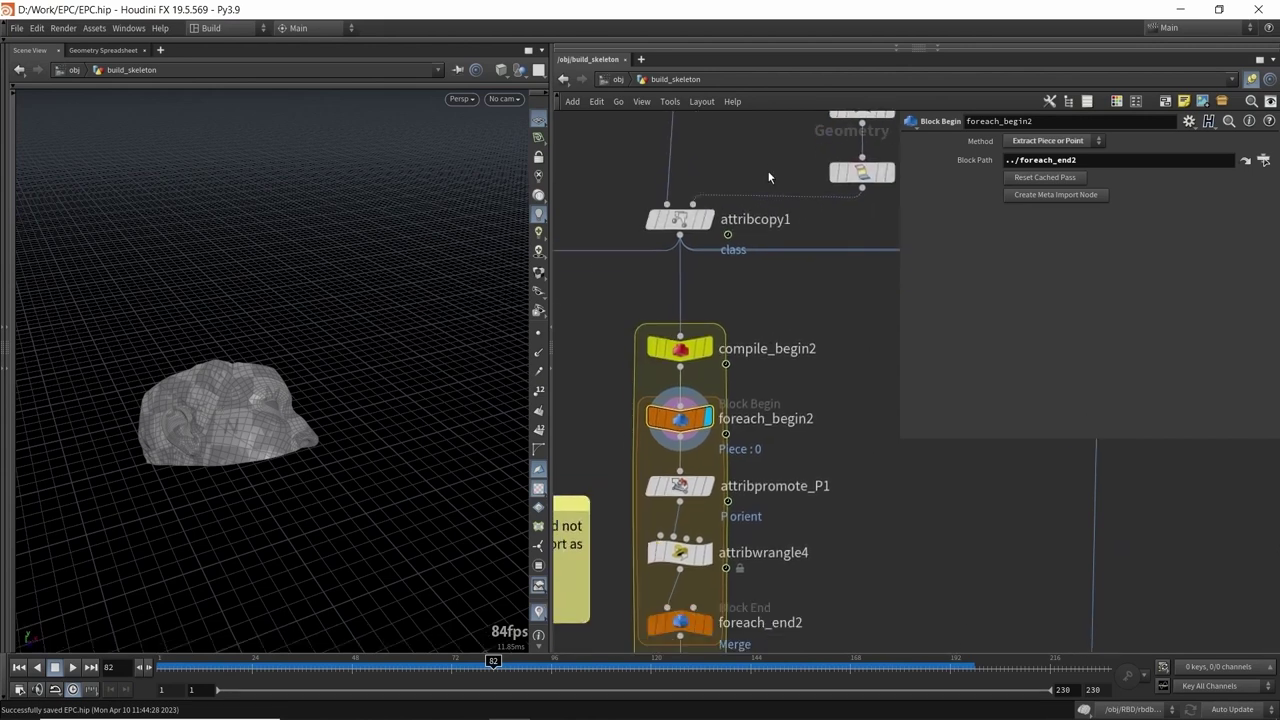
{"action": "scroll", "coordinate": [727, 420], "scroll_direction": "up", "scroll_amount": 2}
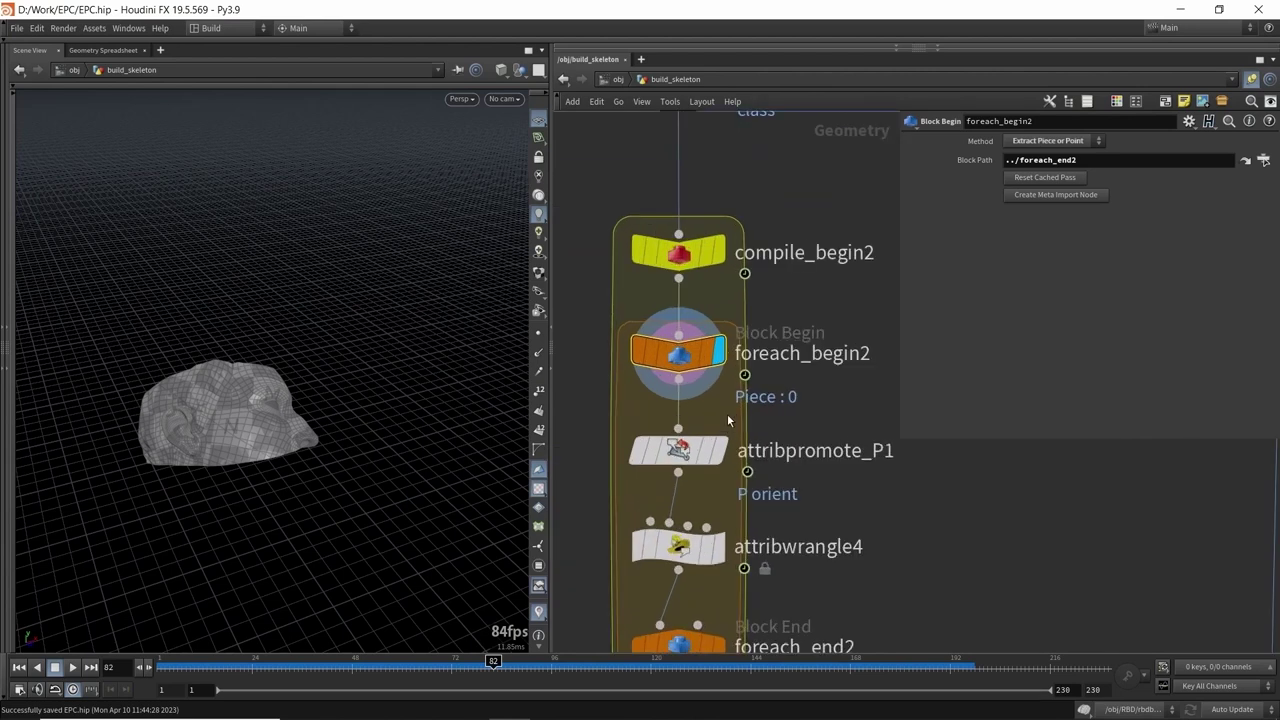
{"action": "left_click", "coordinate": [686, 452]}
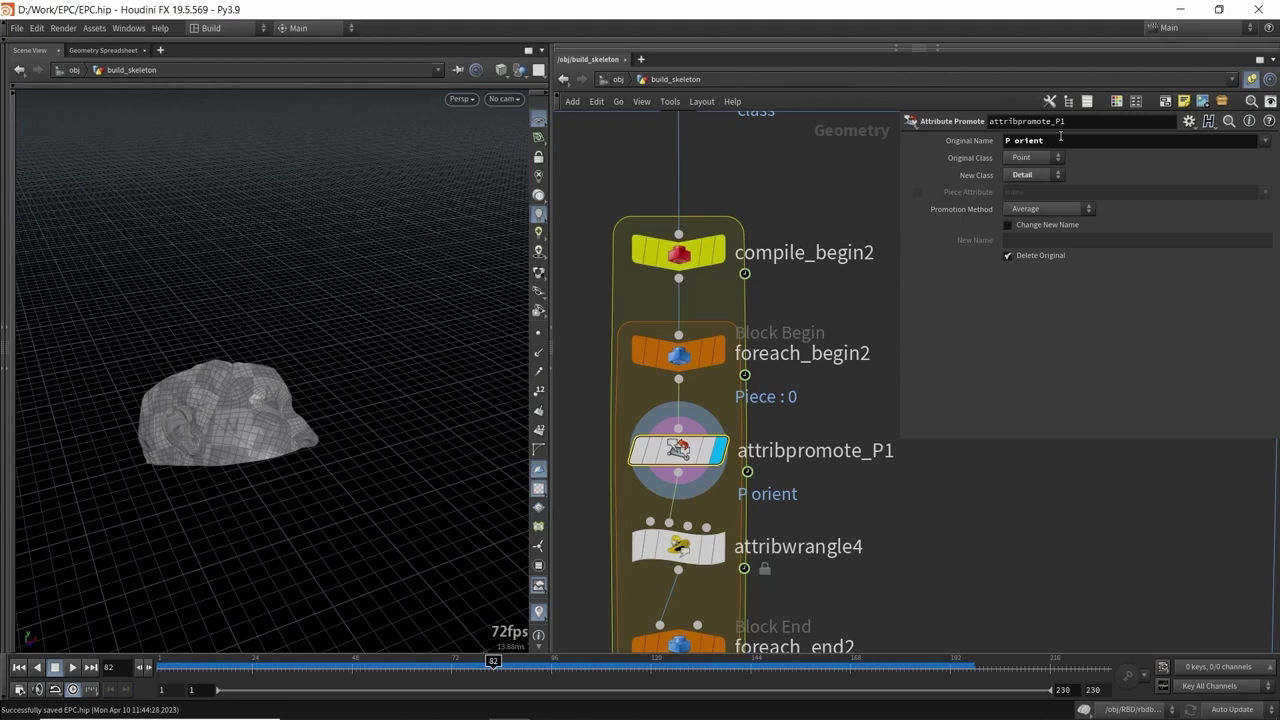
- Display attribwrangle4 and examine the detail P, orient and class expressions in its VEX code
{"action": "middle_click_drag", "start_coordinate": [791, 435], "coordinate": [785, 340]}
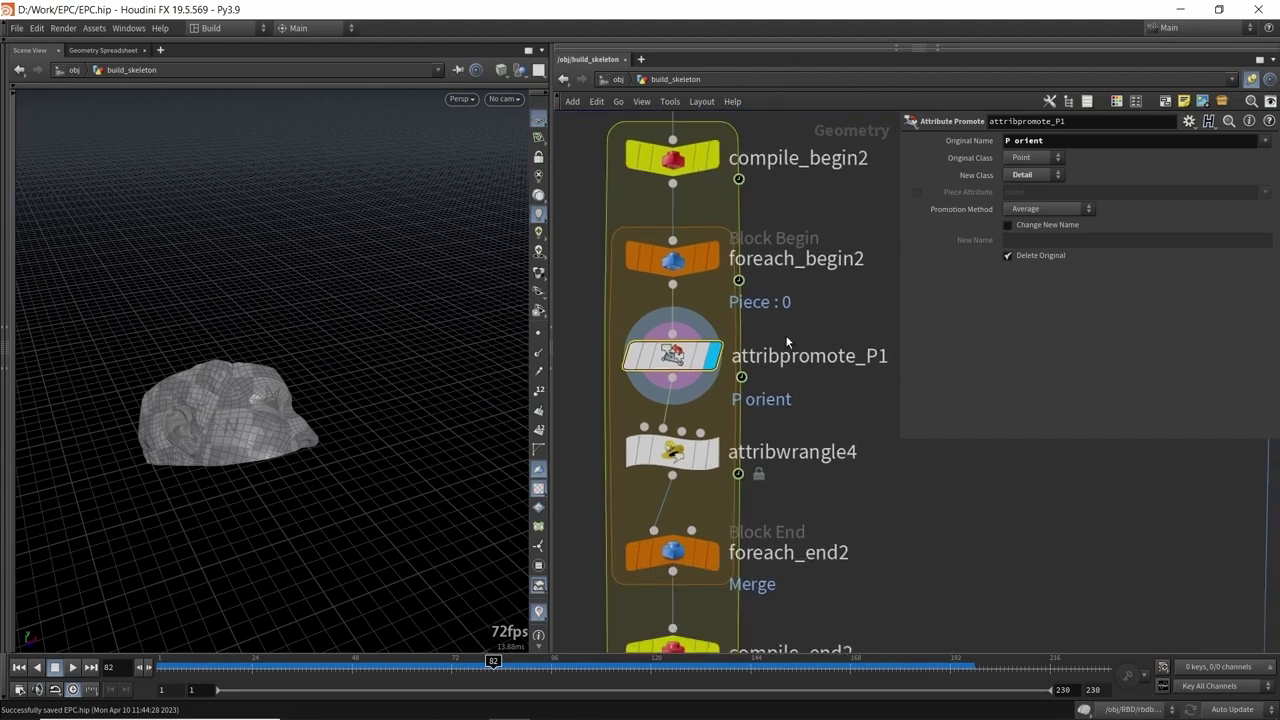
{"action": "left_click", "coordinate": [714, 455]}
{"action": "left_click", "coordinate": [683, 457]}
{"action": "left_click", "coordinate": [1131, 225]}
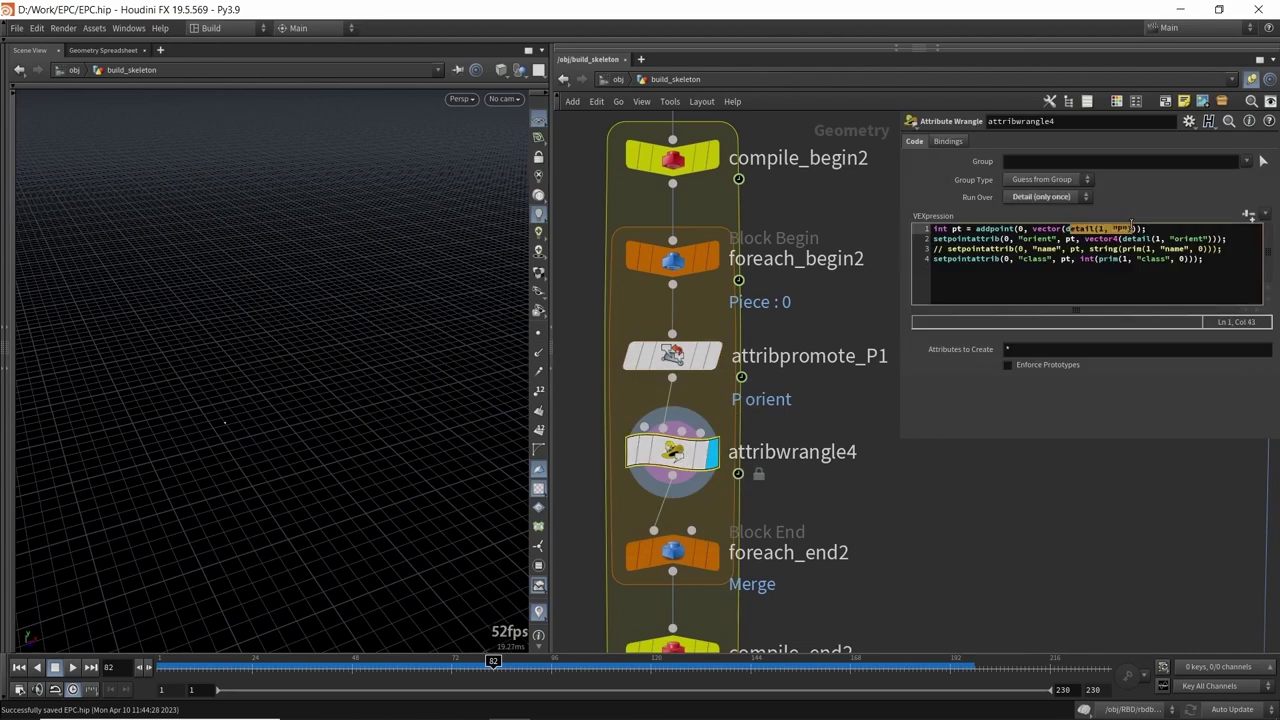
{"action": "left_click_drag", "start_coordinate": [1085, 239], "coordinate": [1208, 237]}
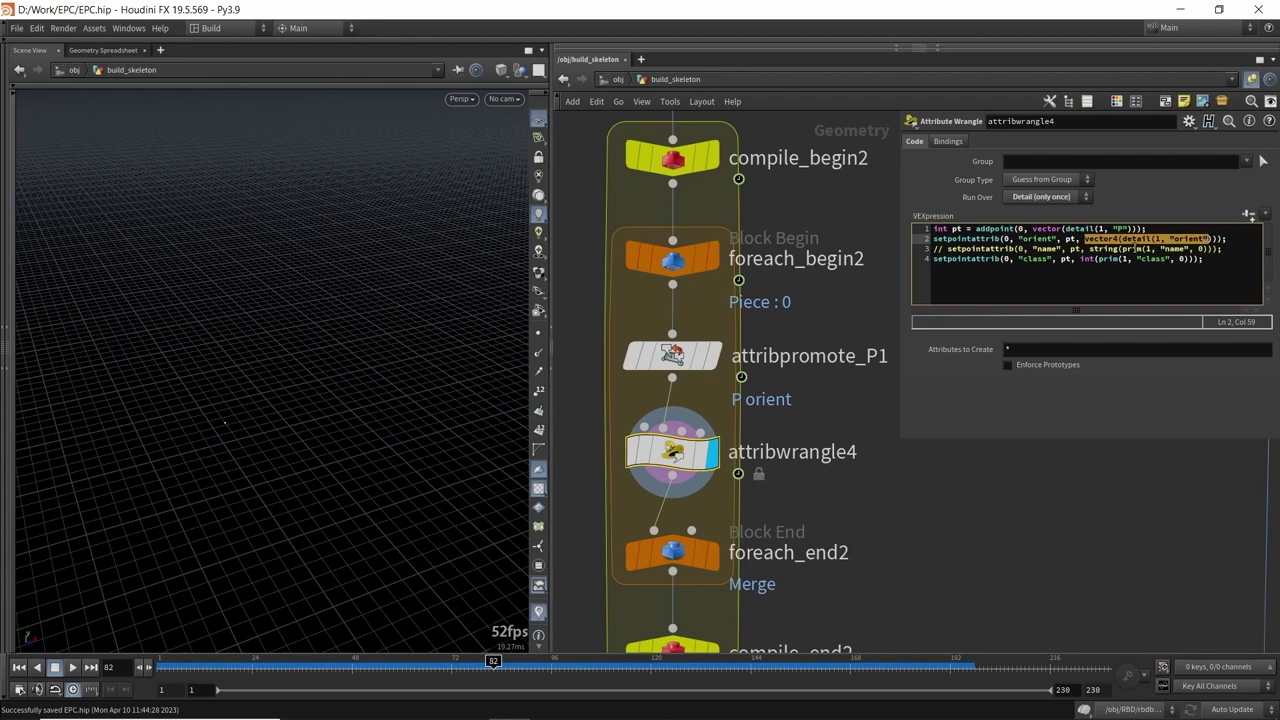
{"action": "left_click", "coordinate": [1029, 259]}
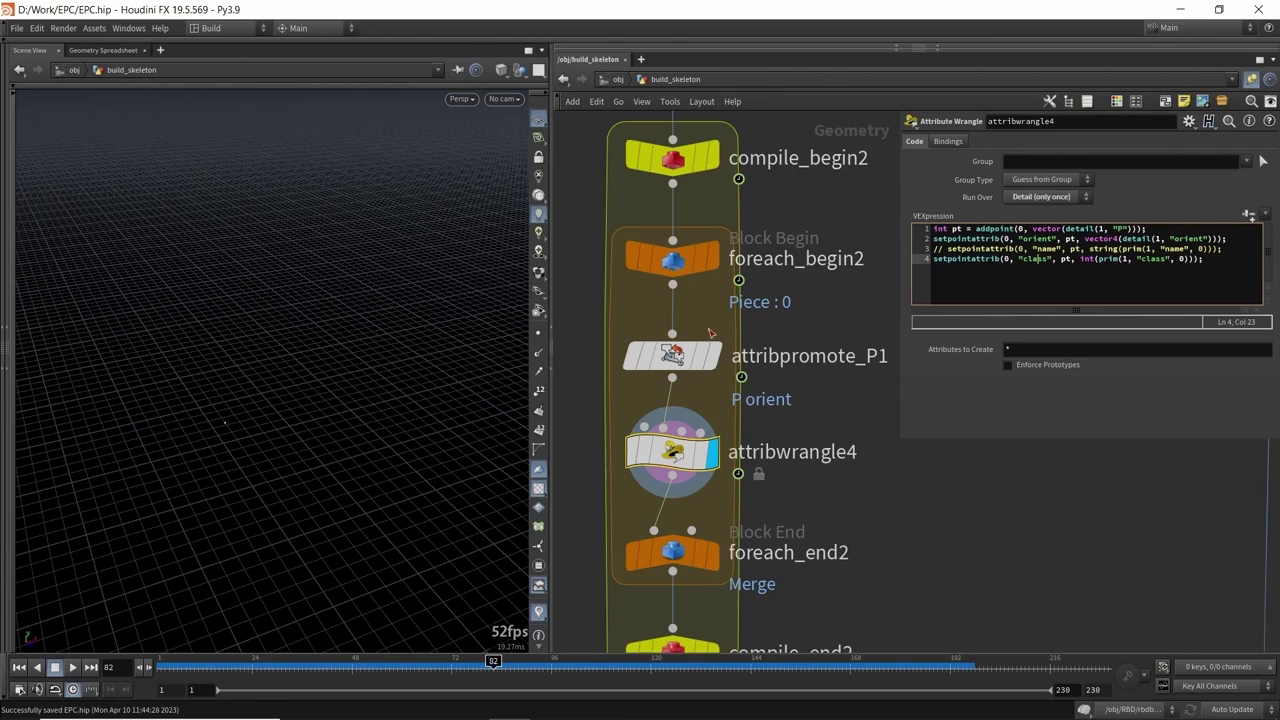
- Display attribcopy1, frame all the fragments in the viewport, and save the scene
{"action": "scroll", "coordinate": [741, 318], "scroll_direction": "down", "scroll_amount": 3}
{"action": "middle_click_drag", "start_coordinate": [790, 293], "coordinate": [783, 405]}
{"action": "scroll", "coordinate": [729, 232], "scroll_direction": "up", "scroll_amount": 1}
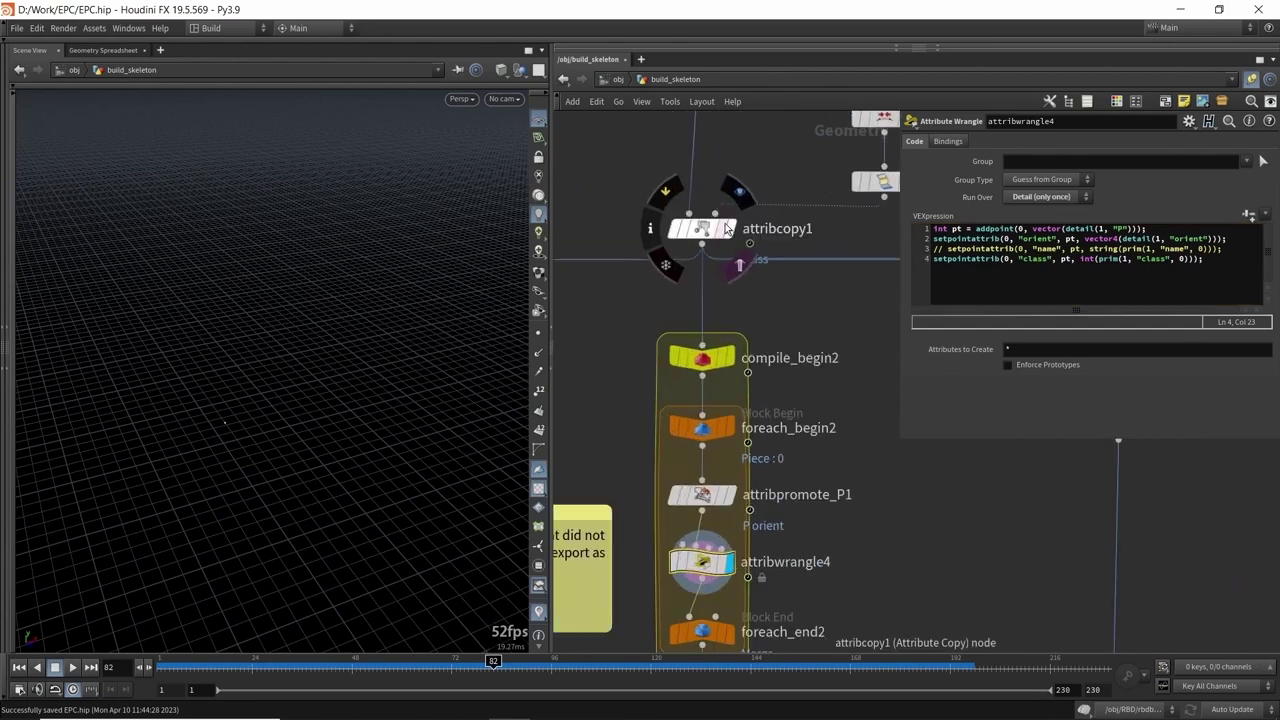
{"action": "left_click", "coordinate": [737, 195]}
{"action": "left_click", "coordinate": [702, 228]}
{"action": "left_click_drag", "start_coordinate": [400, 326], "coordinate": [328, 264]}
{"action": "right_click_drag", "start_coordinate": [415, 358], "coordinate": [130, 375]}
{"action": "middle_click_drag", "start_coordinate": [437, 286], "coordinate": [389, 294]}
{"action": "right_click_drag", "start_coordinate": [389, 294], "coordinate": [400, 317]}
{"action": "mouse_move", "coordinate": [400, 317]}
{"action": "middle_mouse_down"}
{"action": "mouse_move", "coordinate": [386, 286]}
{"action": "mouse_move", "coordinate": [387, 297]}
{"action": "middle_mouse_up"}
{"action": "mouse_move", "coordinate": [386, 297]}
{"action": "left_mouse_down"}
{"action": "mouse_move", "coordinate": [405, 303]}
{"action": "mouse_move", "coordinate": [392, 233]}
{"action": "mouse_move", "coordinate": [381, 294]}
{"action": "left_mouse_up"}
{"action": "key", "text": "ctrl+s"}
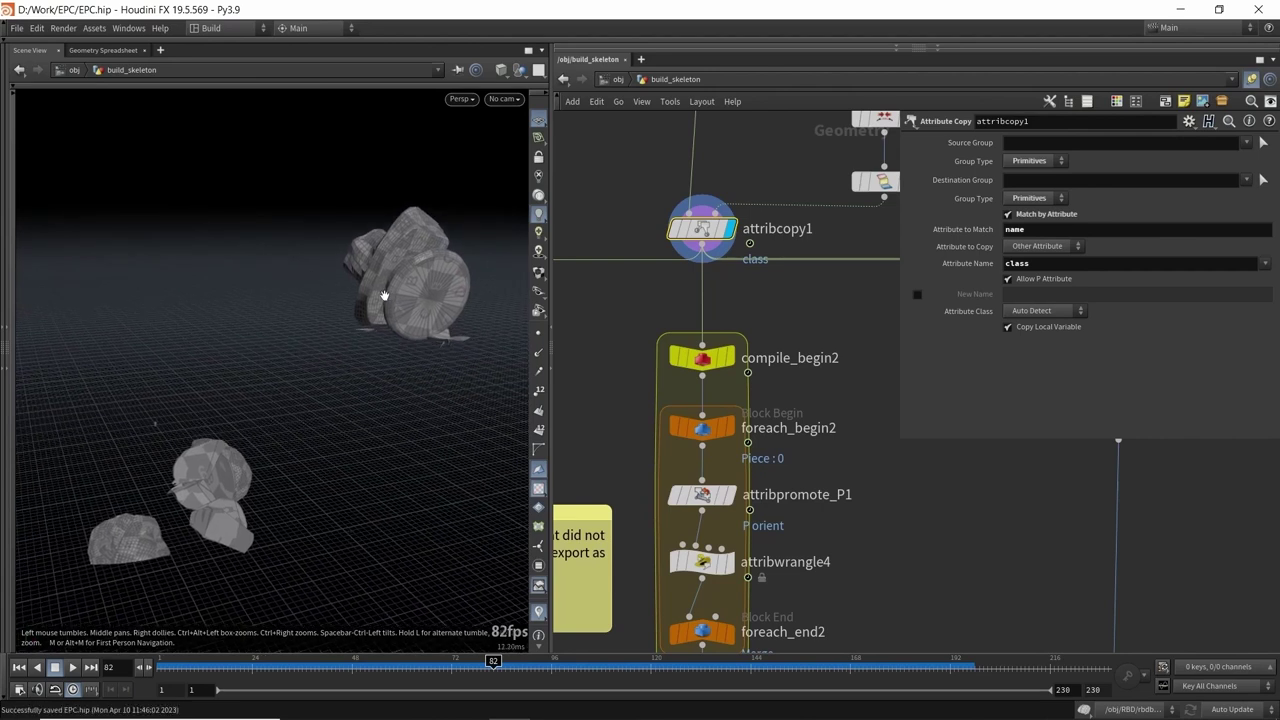
- Examine the commented-out name line and the class line in attribwrangle4's VEX code
{"action": "middle_click_drag", "start_coordinate": [774, 401], "coordinate": [799, 303]}
{"action": "left_click", "coordinate": [713, 466]}
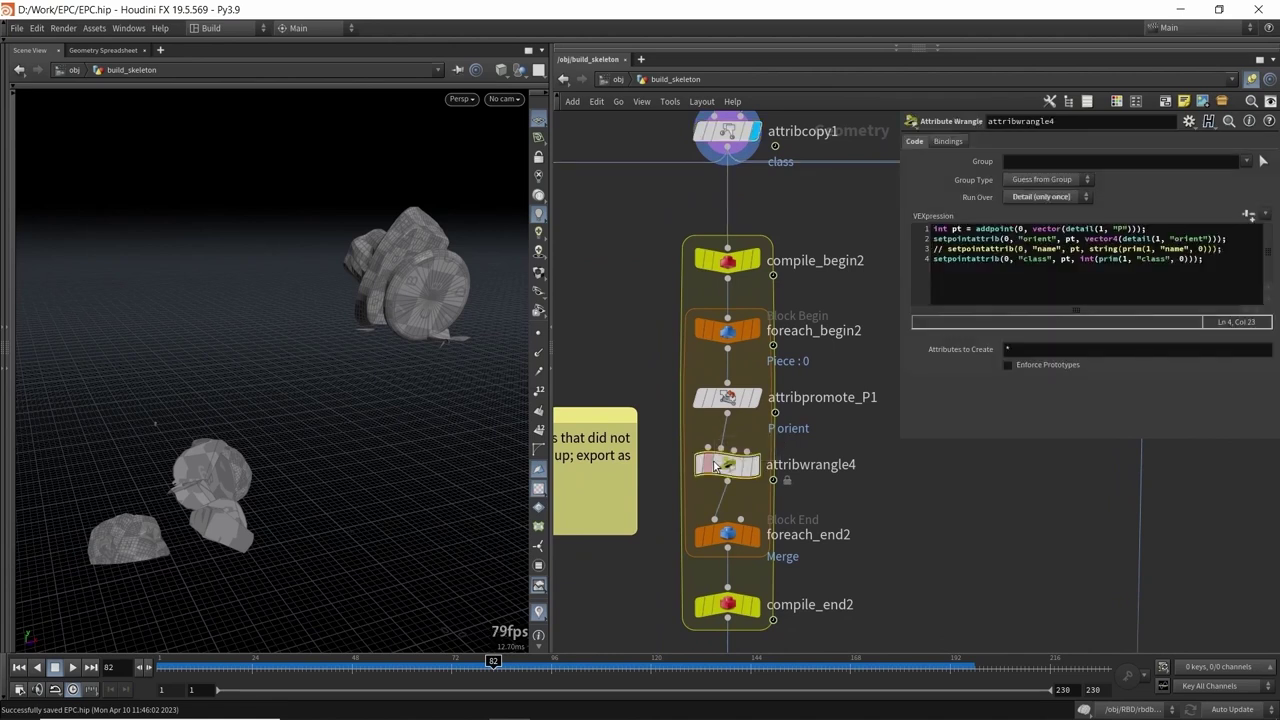
{"action": "double_click", "coordinate": [1051, 248]}
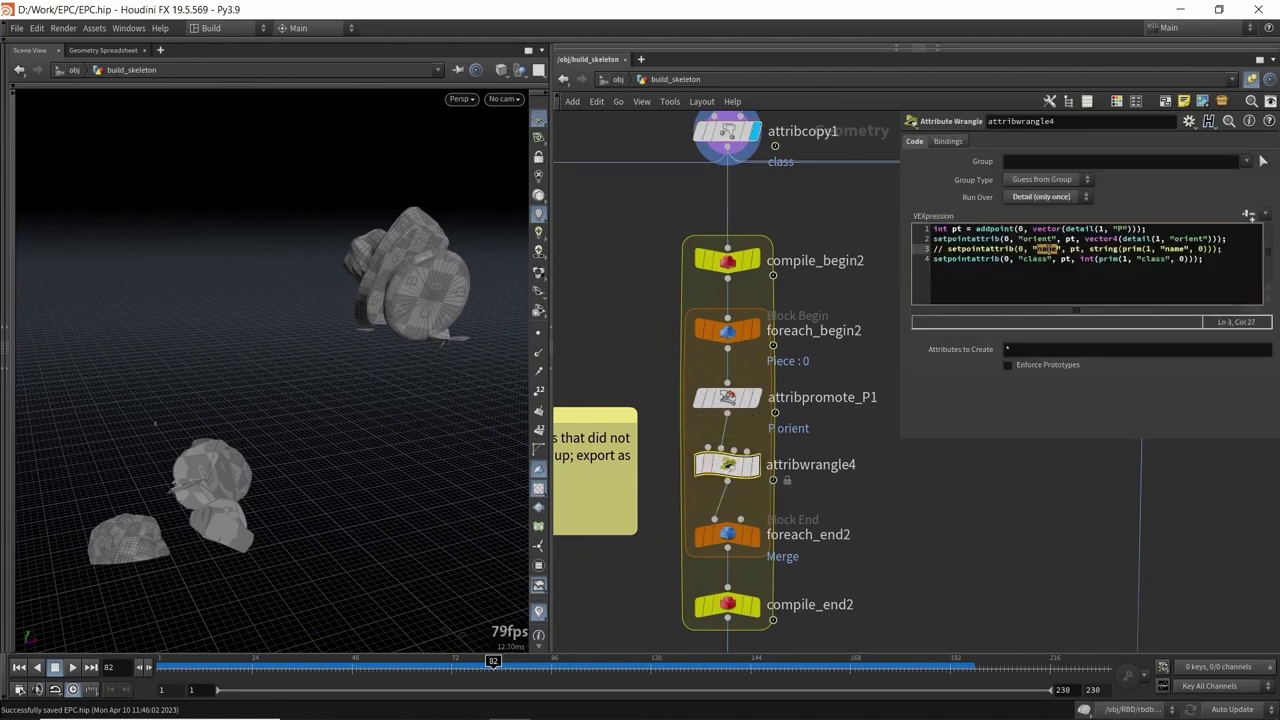
{"action": "double_click", "coordinate": [1035, 259]}
{"action": "middle_click_drag", "start_coordinate": [827, 430], "coordinate": [827, 257]}
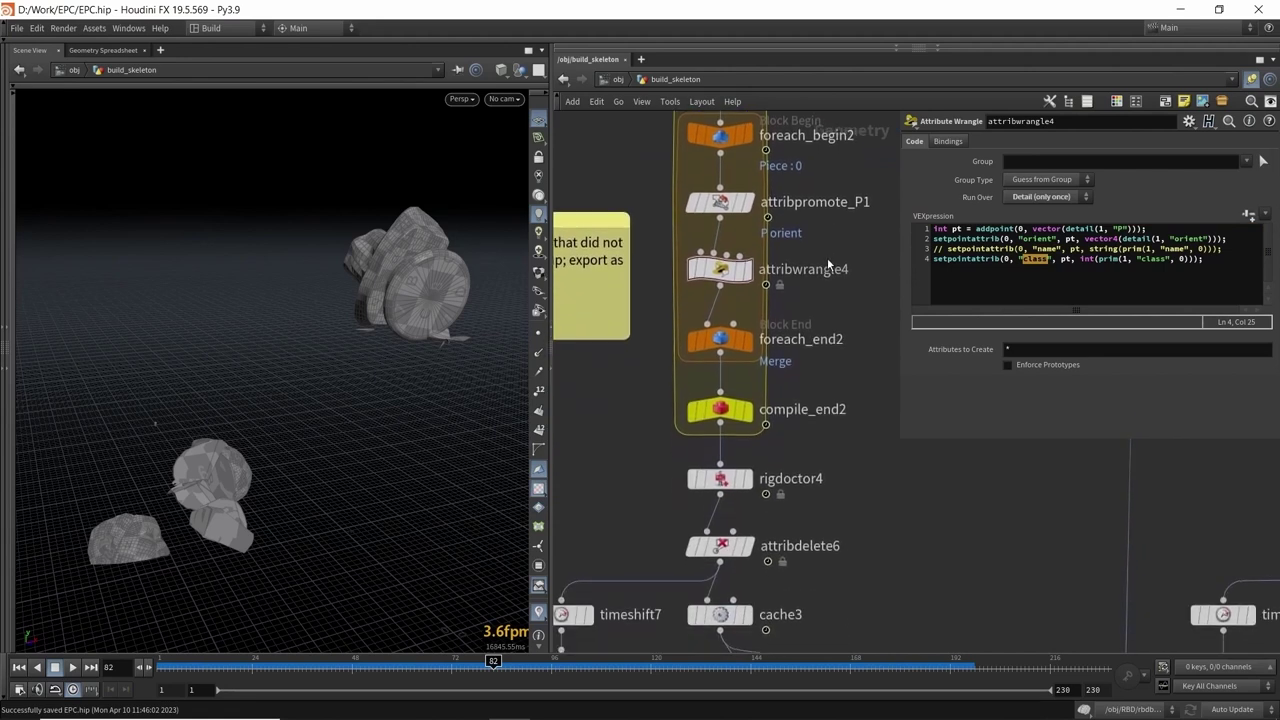
- Display rigdoctor4, view its joints in the viewport, and inspect the node's geometry info
{"action": "left_click", "coordinate": [745, 479]}
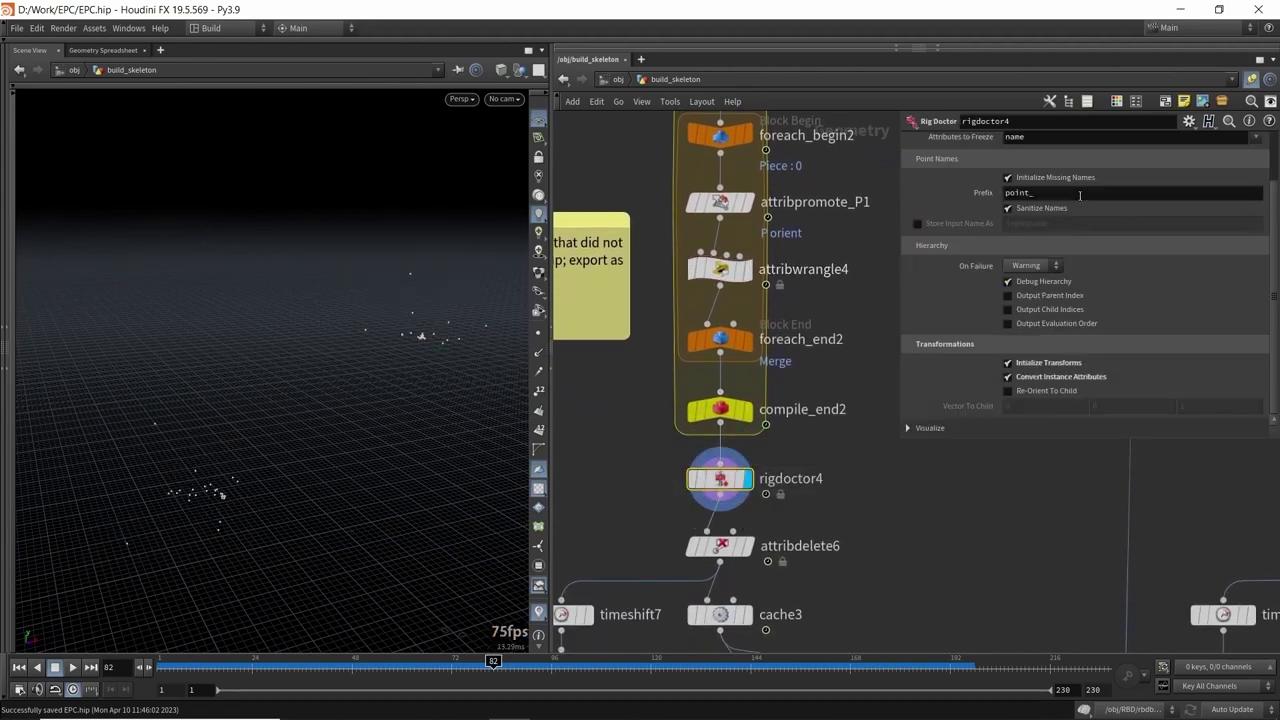
{"action": "left_click_drag", "start_coordinate": [472, 282], "coordinate": [403, 297]}
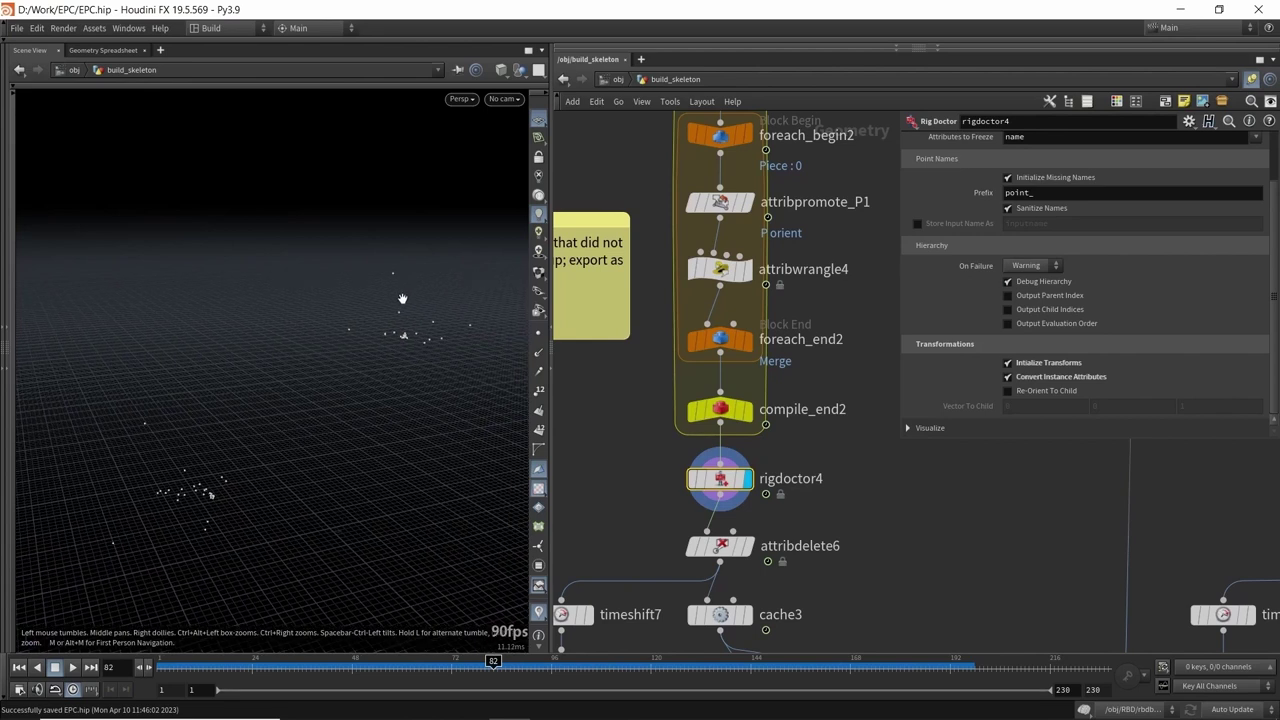
{"action": "key", "text": "Return"}
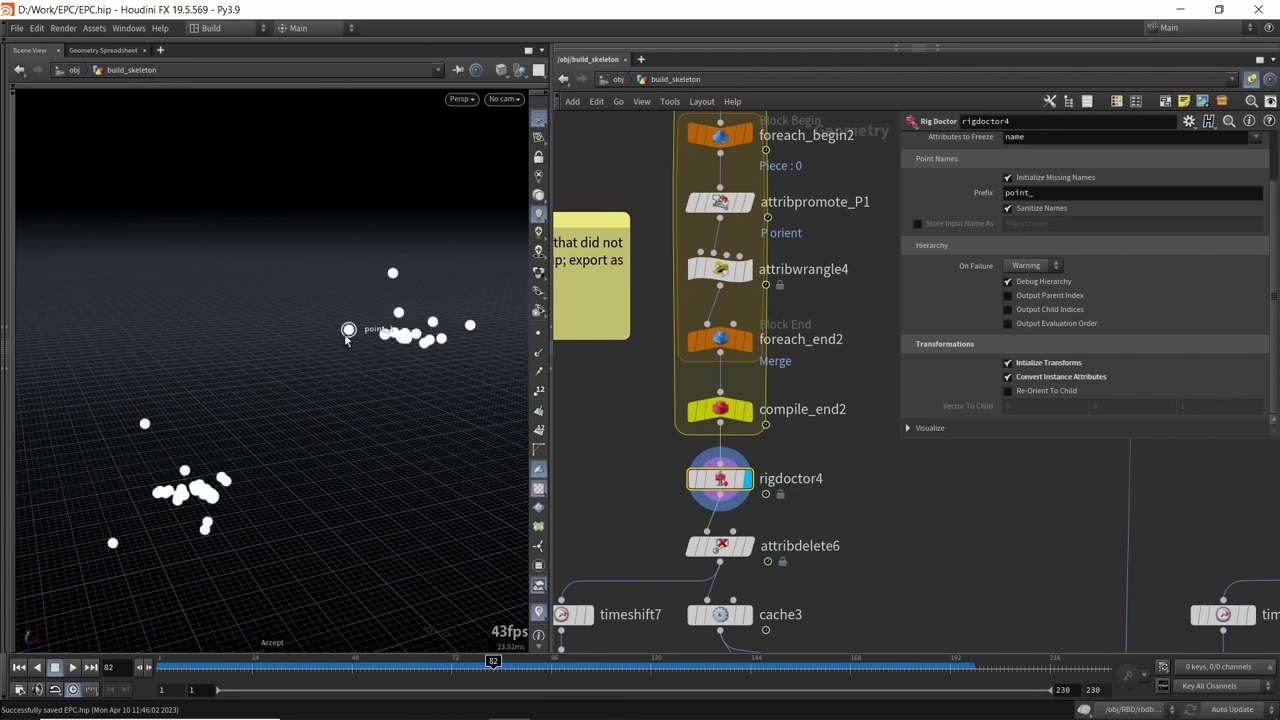
{"action": "key", "text": "Escape"}
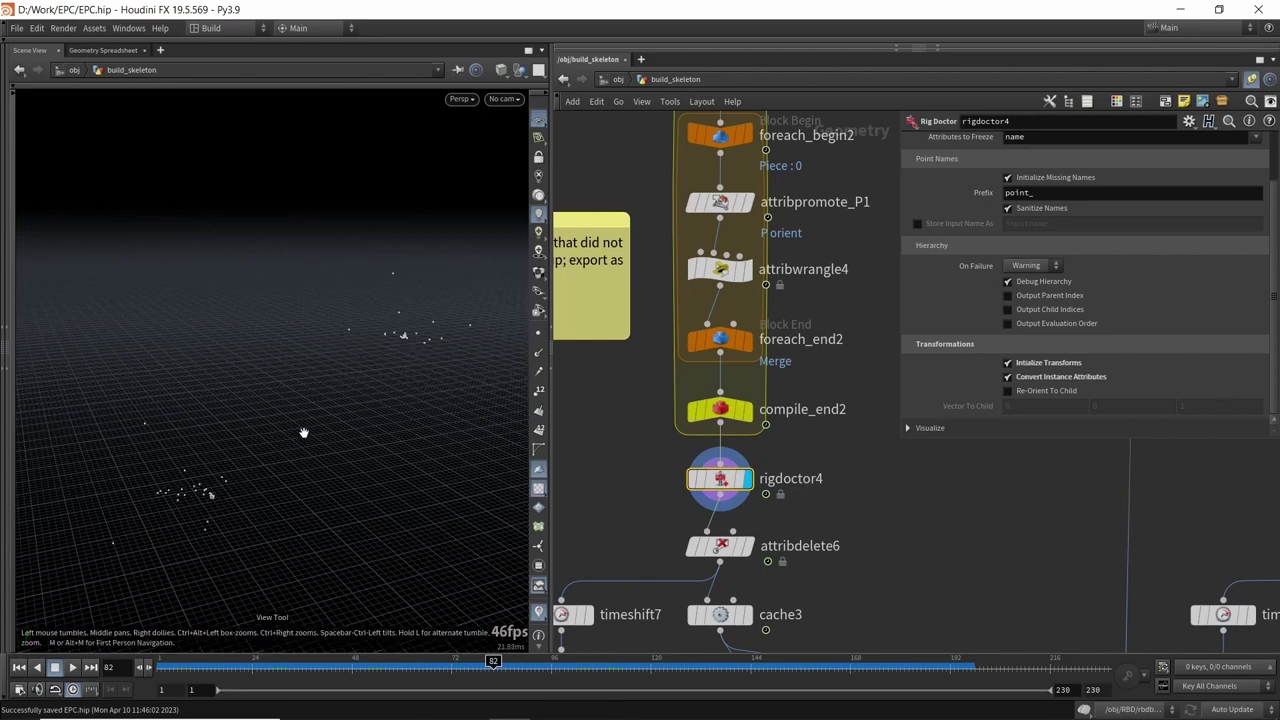
{"action": "middle_click", "coordinate": [720, 480]}
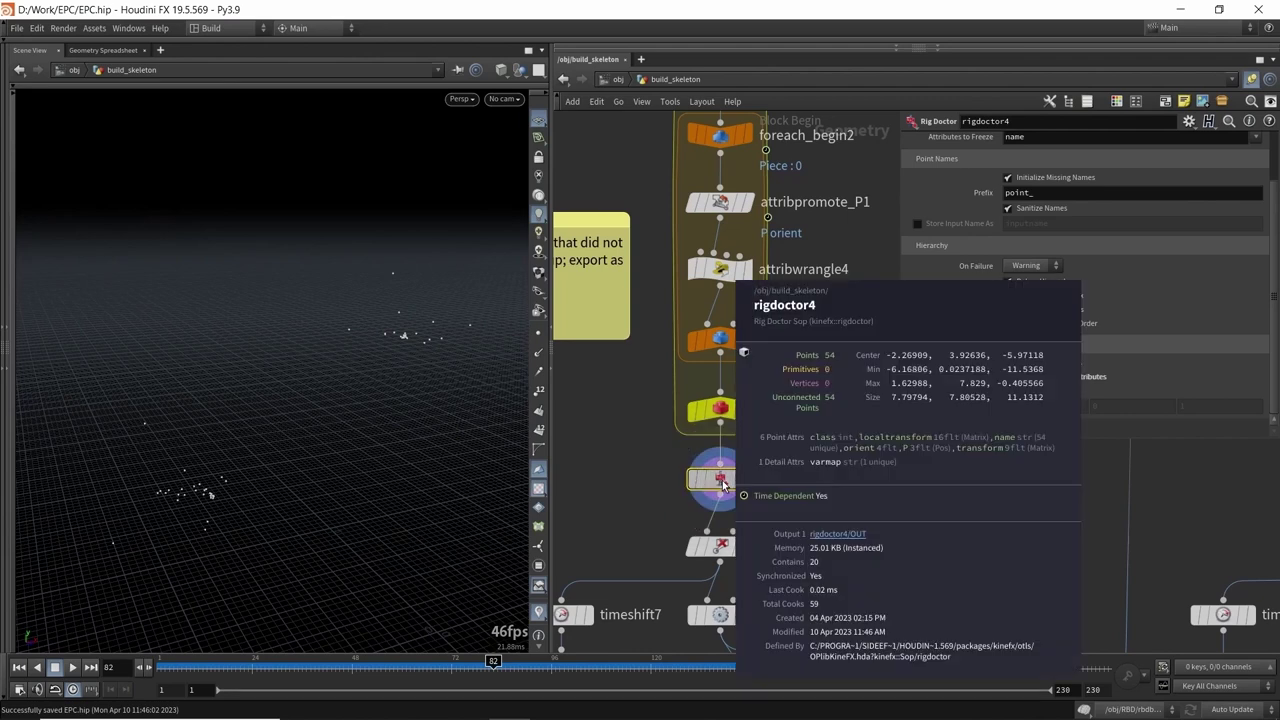
- Inspect the geometry info of rigdoctor2 below the first compile block for comparison
{"action": "scroll", "coordinate": [665, 411], "scroll_direction": "down", "scroll_amount": 4}
{"action": "middle_click_drag", "start_coordinate": [655, 160], "coordinate": [669, 398]}
{"action": "middle_click_drag", "start_coordinate": [726, 117], "coordinate": [703, 228]}
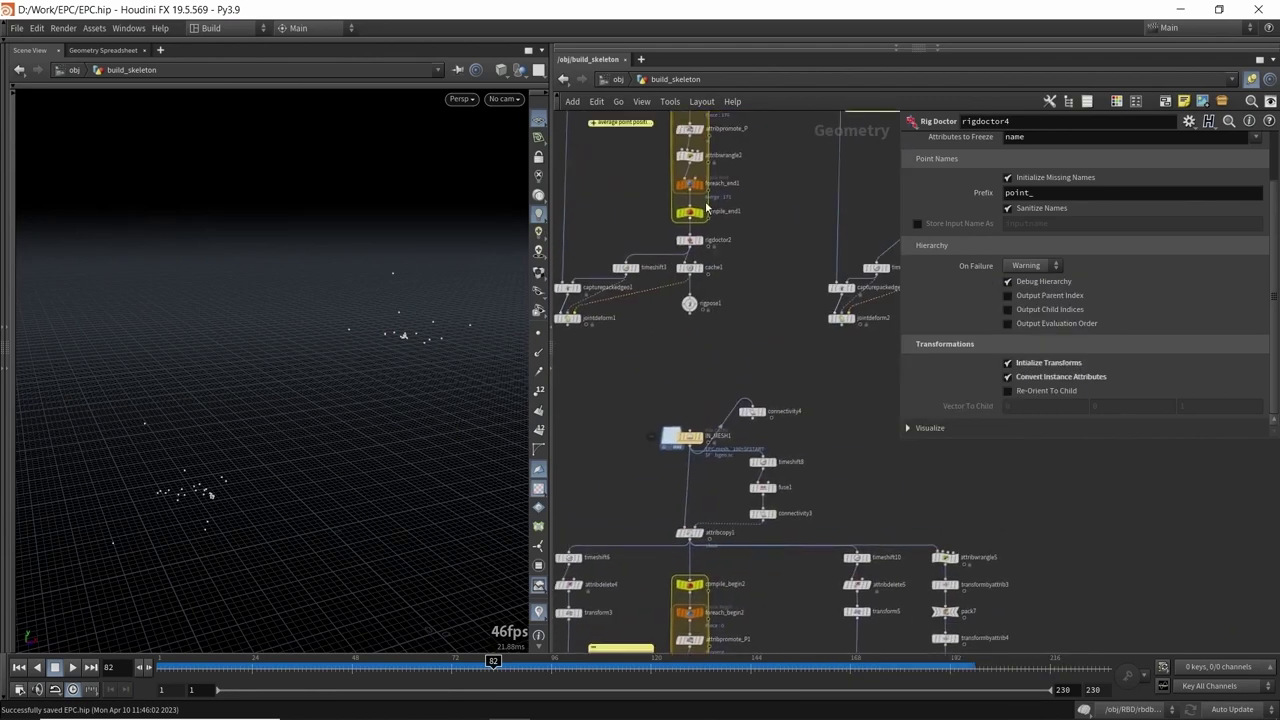
{"action": "scroll", "coordinate": [705, 205], "scroll_direction": "up", "scroll_amount": 3}
{"action": "middle_click", "coordinate": [677, 278]}
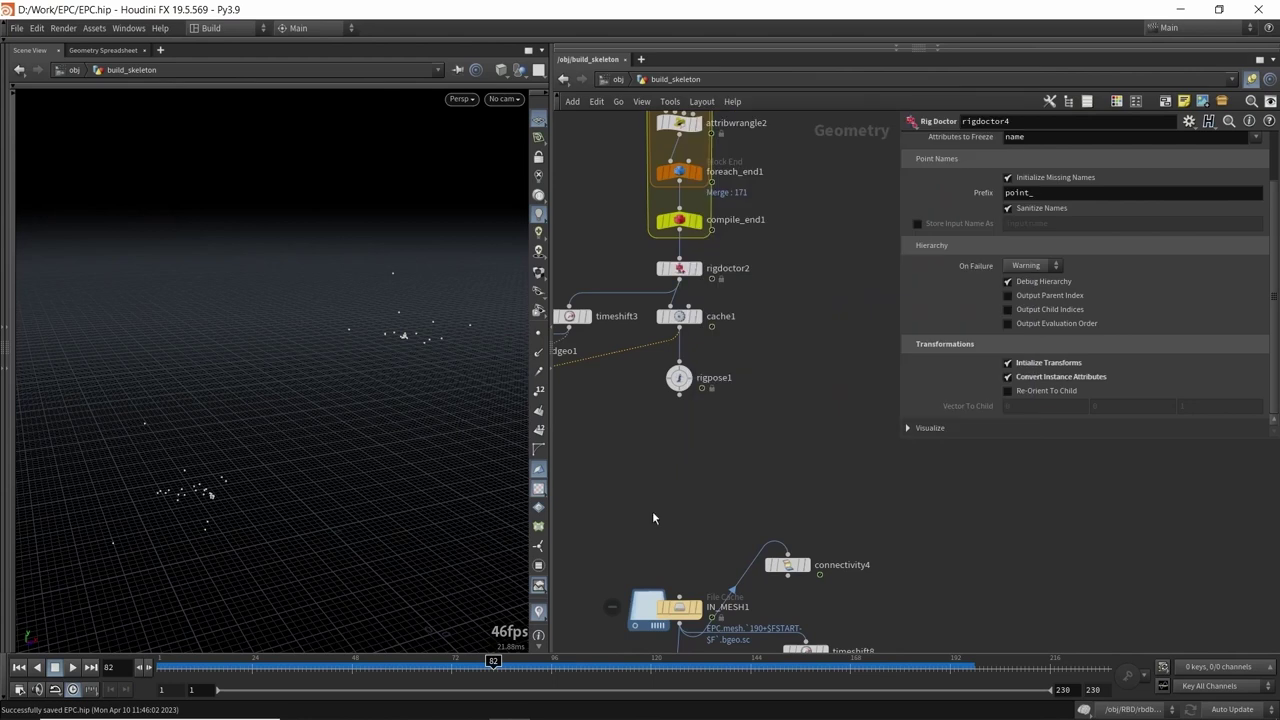
- Display timeshift6 beside the merge note and view the assembled bust in the viewport
{"action": "scroll", "coordinate": [653, 513], "scroll_direction": "down", "scroll_amount": 3}
{"action": "middle_click_drag", "start_coordinate": [653, 513], "coordinate": [678, 236]}
{"action": "middle_click_drag", "start_coordinate": [676, 542], "coordinate": [668, 426]}
{"action": "scroll", "coordinate": [668, 504], "scroll_direction": "up", "scroll_amount": 3}
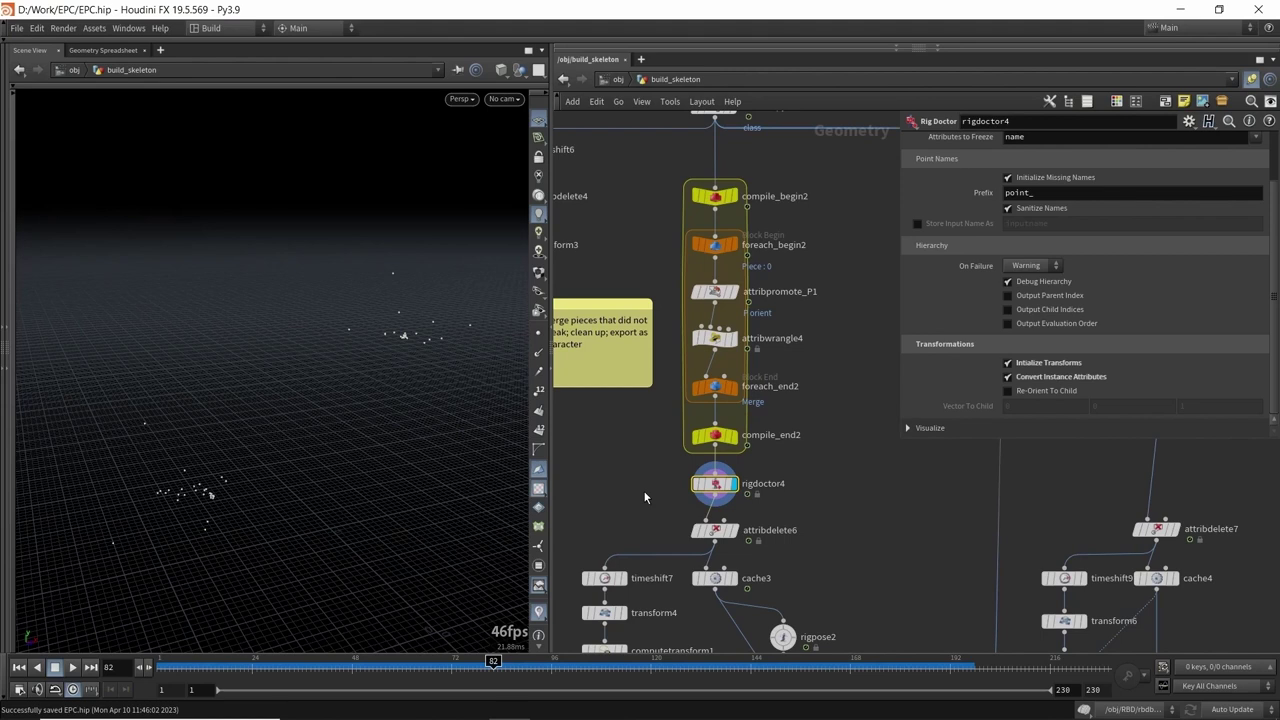
{"action": "scroll", "coordinate": [620, 455], "scroll_direction": "down", "scroll_amount": 2}
{"action": "middle_click_drag", "start_coordinate": [616, 449], "coordinate": [785, 539]}
{"action": "scroll", "coordinate": [673, 494], "scroll_direction": "up", "scroll_amount": 2}
{"action": "scroll", "coordinate": [690, 268], "scroll_direction": "up", "scroll_amount": 2}
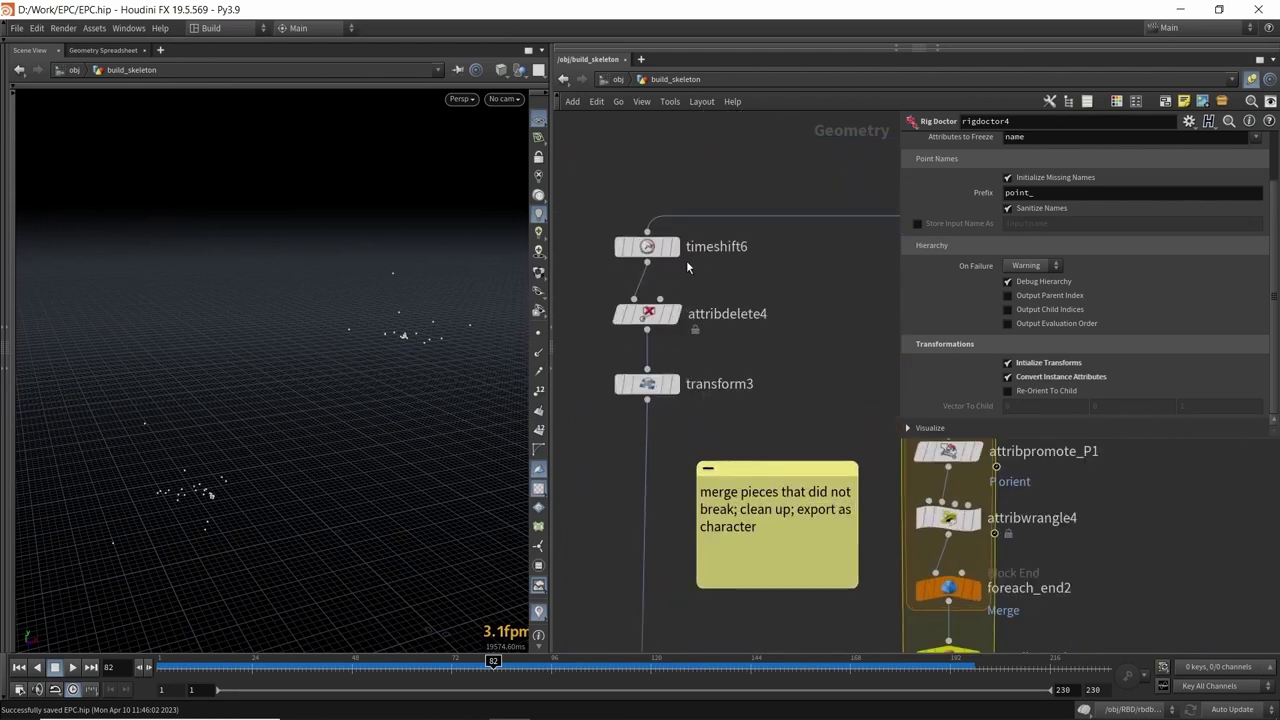
{"action": "left_click", "coordinate": [675, 248]}
{"action": "middle_click_drag", "start_coordinate": [446, 243], "coordinate": [357, 280]}
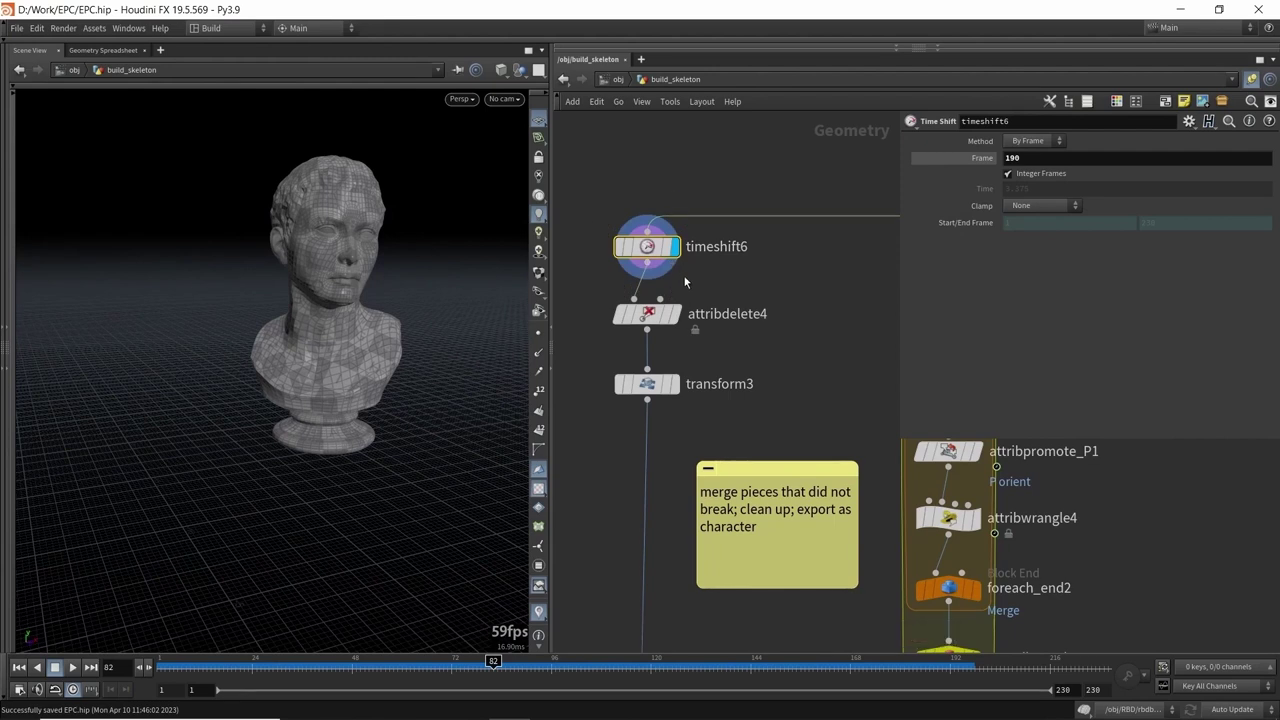
- Display capturepackedgeo3 and inspect its partition, skin and skeleton attribute settings
{"action": "scroll", "coordinate": [677, 394], "scroll_direction": "down", "scroll_amount": 3}
{"action": "middle_click_drag", "start_coordinate": [670, 598], "coordinate": [709, 266]}
{"action": "scroll", "coordinate": [712, 462], "scroll_direction": "up", "scroll_amount": 4}
{"action": "left_click", "coordinate": [720, 397]}
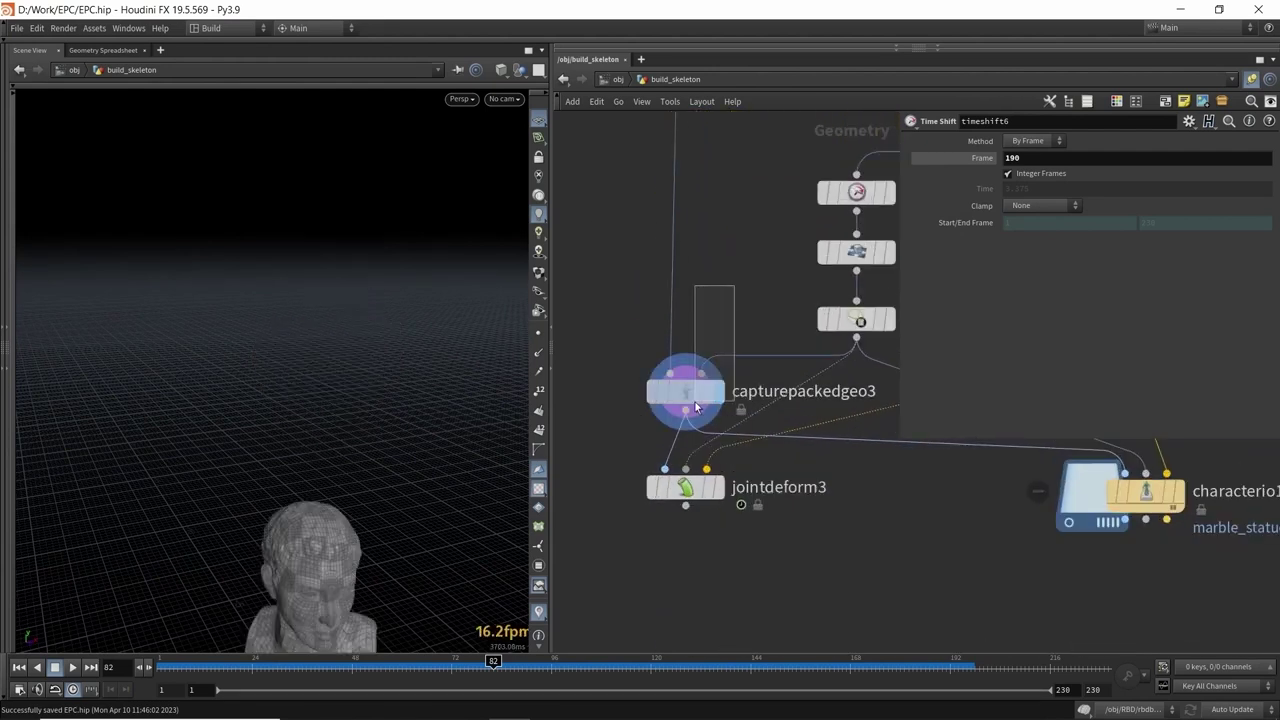
{"action": "left_click", "coordinate": [700, 358]}
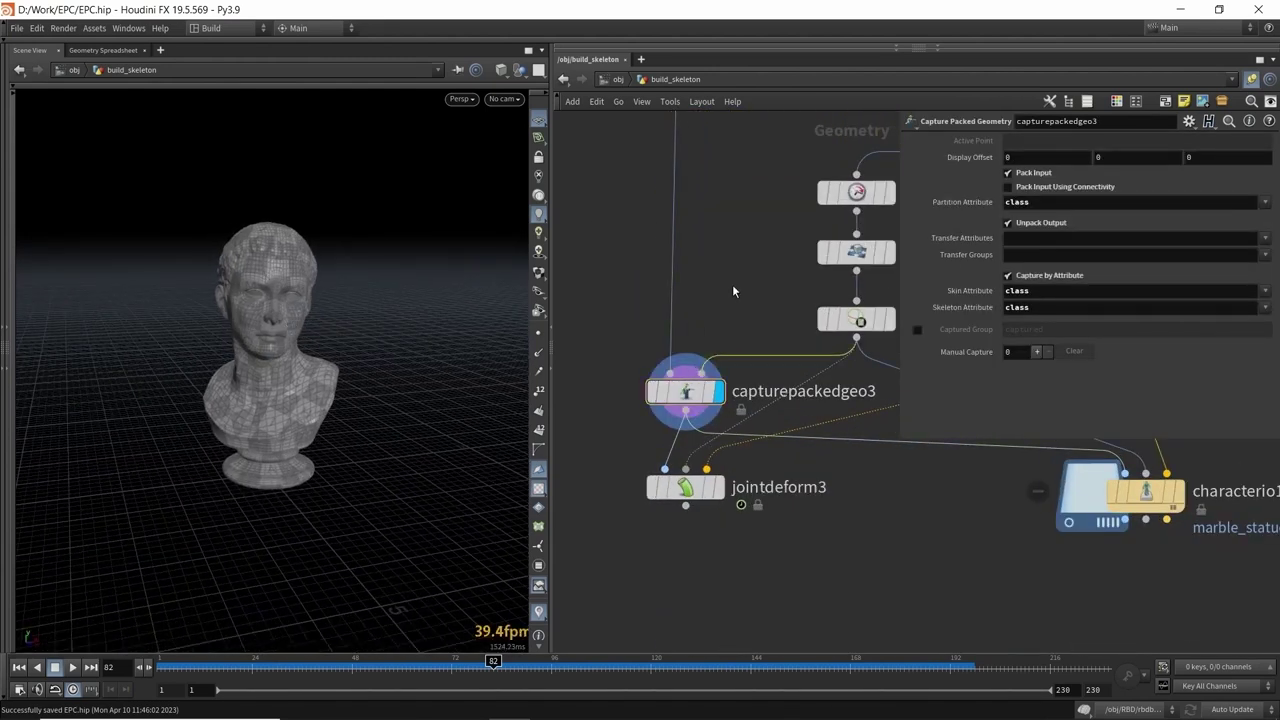
{"action": "middle_click_drag", "start_coordinate": [732, 286], "coordinate": [697, 343]}
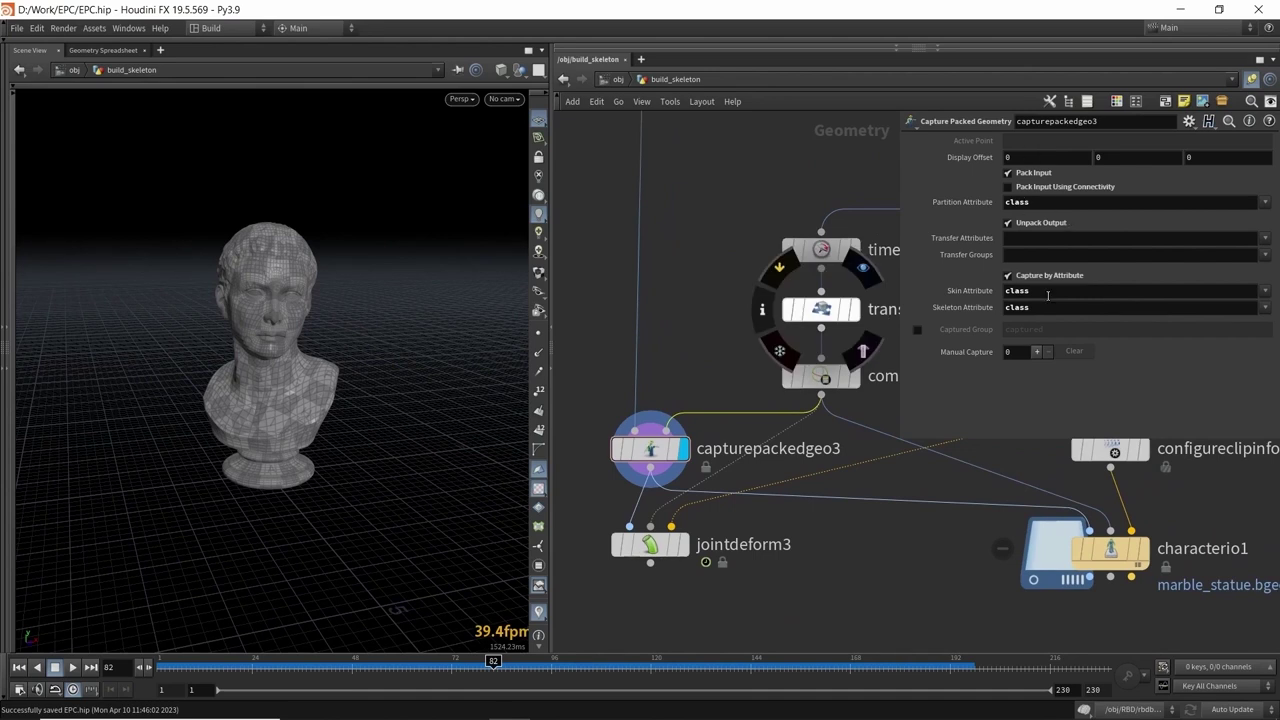
- Look over the whole merge and export network around the sticky note, from attribcopy1 to characterio1
{"action": "scroll", "coordinate": [675, 385], "scroll_direction": "down", "scroll_amount": 3}
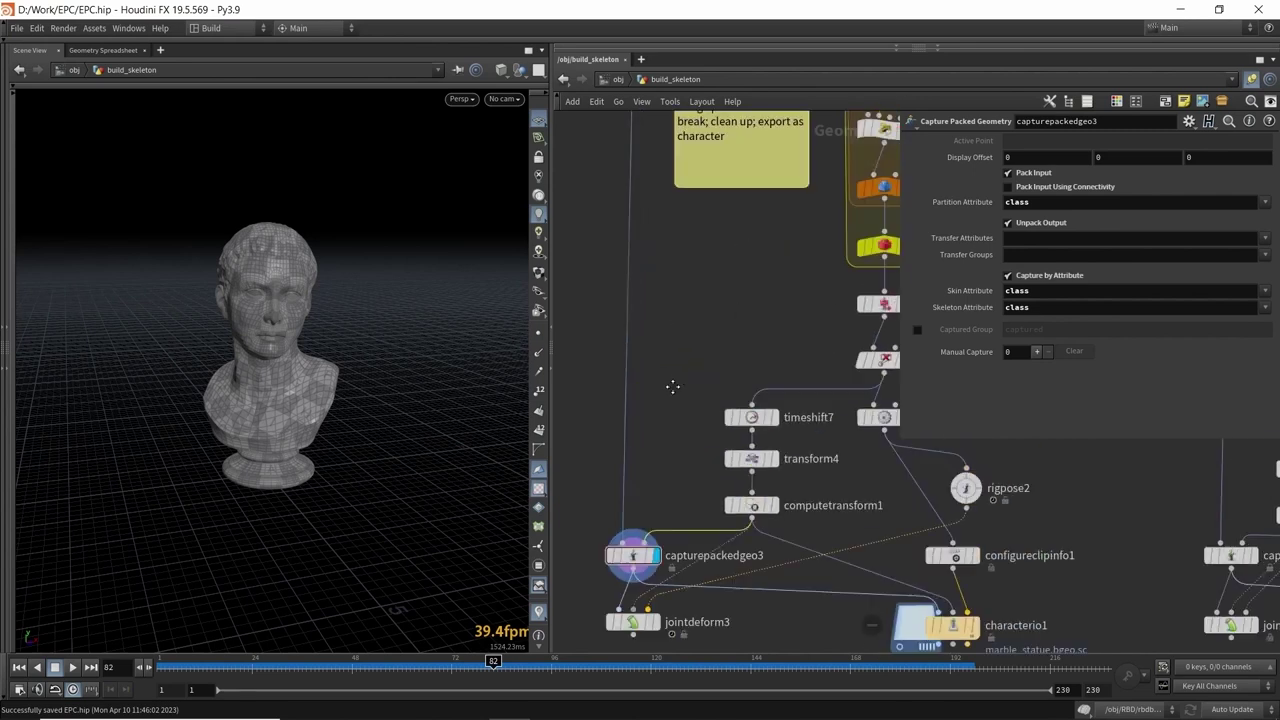
{"action": "scroll", "coordinate": [697, 349], "scroll_direction": "down", "scroll_amount": 3}
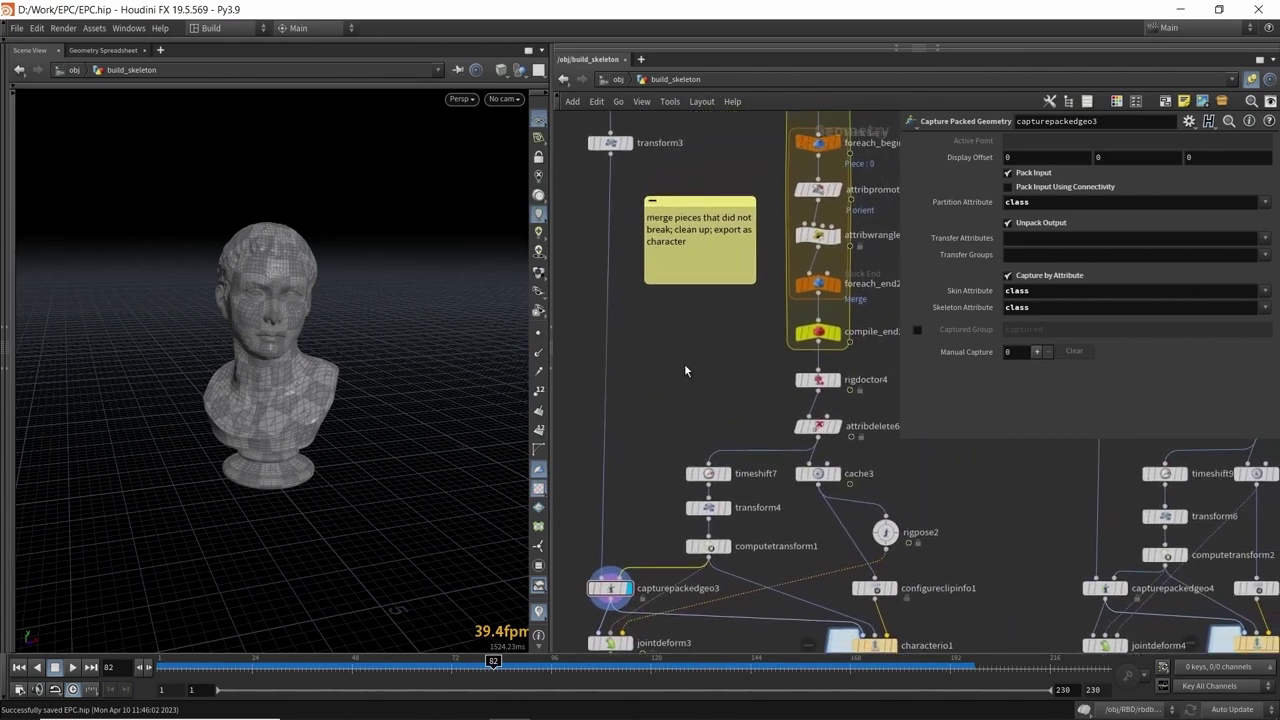
{"action": "scroll", "coordinate": [684, 368], "scroll_direction": "down", "scroll_amount": 3}
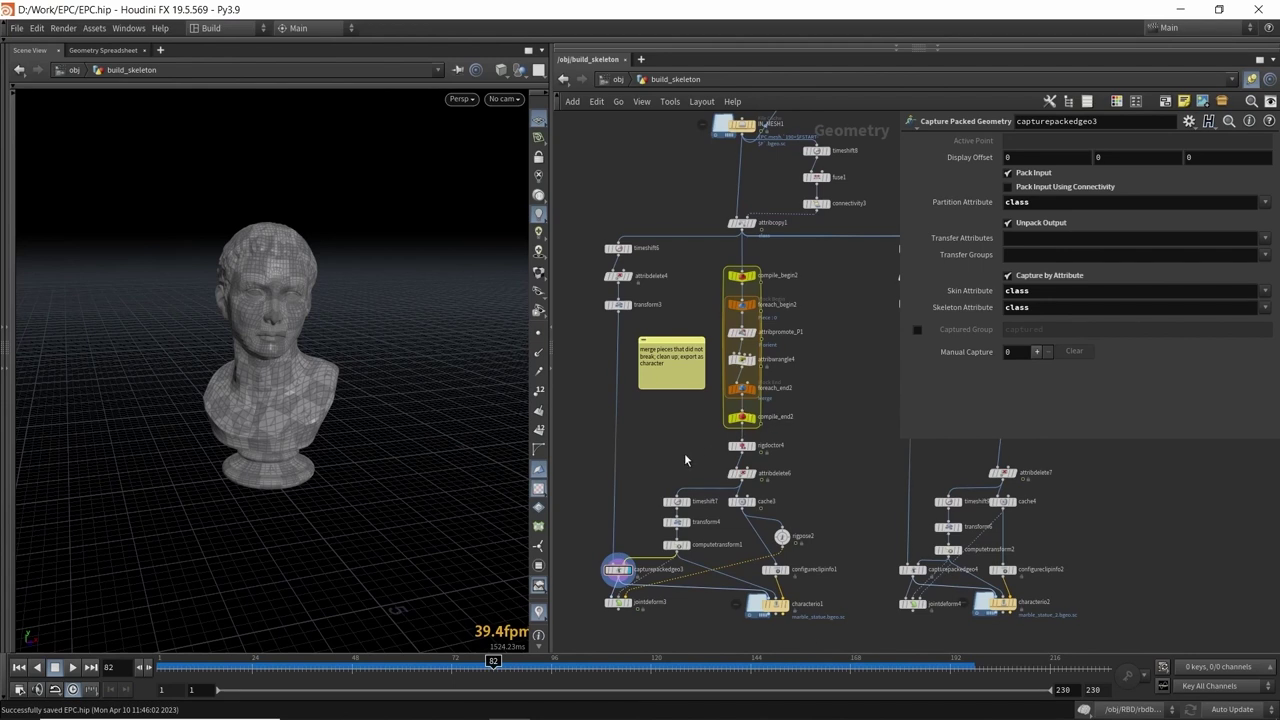
{"action": "scroll", "coordinate": [674, 459], "scroll_direction": "up", "scroll_amount": 2}
{"action": "middle_click_drag", "start_coordinate": [637, 459], "coordinate": [637, 460]}
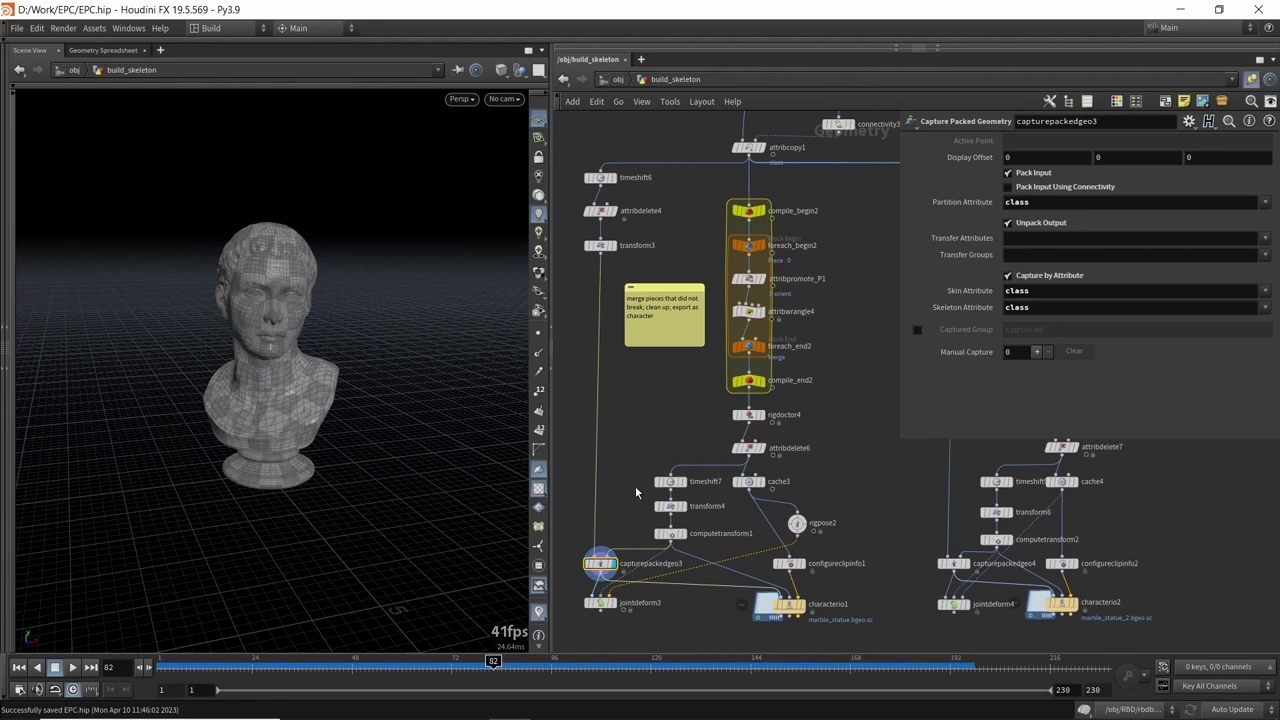
{"action": "middle_click_drag", "start_coordinate": [630, 441], "coordinate": [632, 407]}
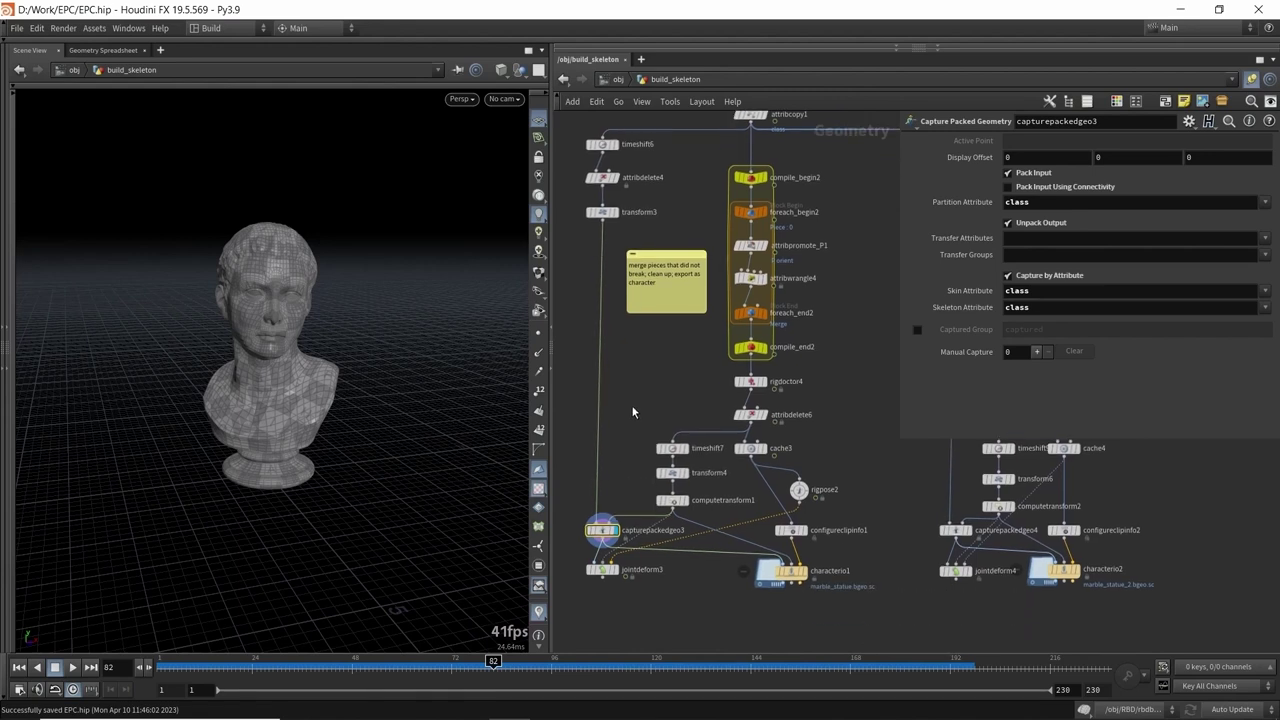
- Bypass rigpose2 and wire cache3's output into the skeleton input of capturepackedgeo3
{"action": "scroll", "coordinate": [641, 404], "scroll_direction": "up", "scroll_amount": 3}
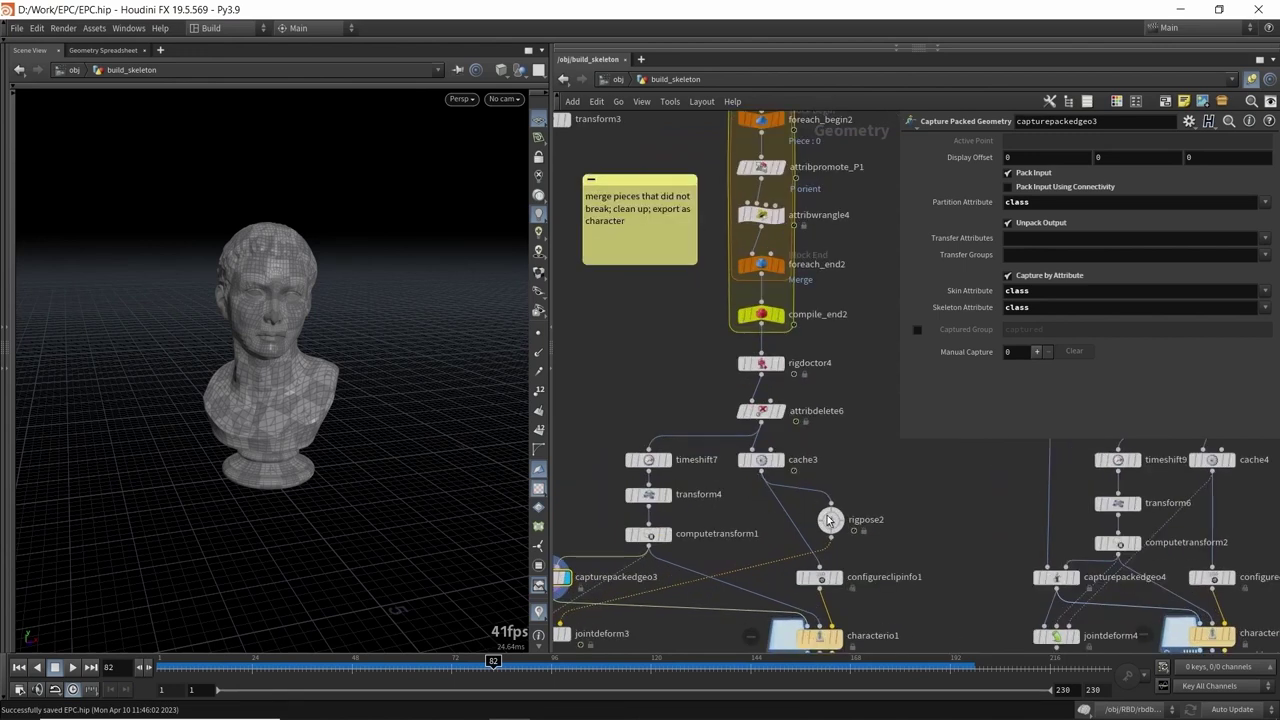
{"action": "left_click", "coordinate": [807, 498]}
{"action": "scroll", "coordinate": [700, 400], "scroll_direction": "down", "scroll_amount": 2}
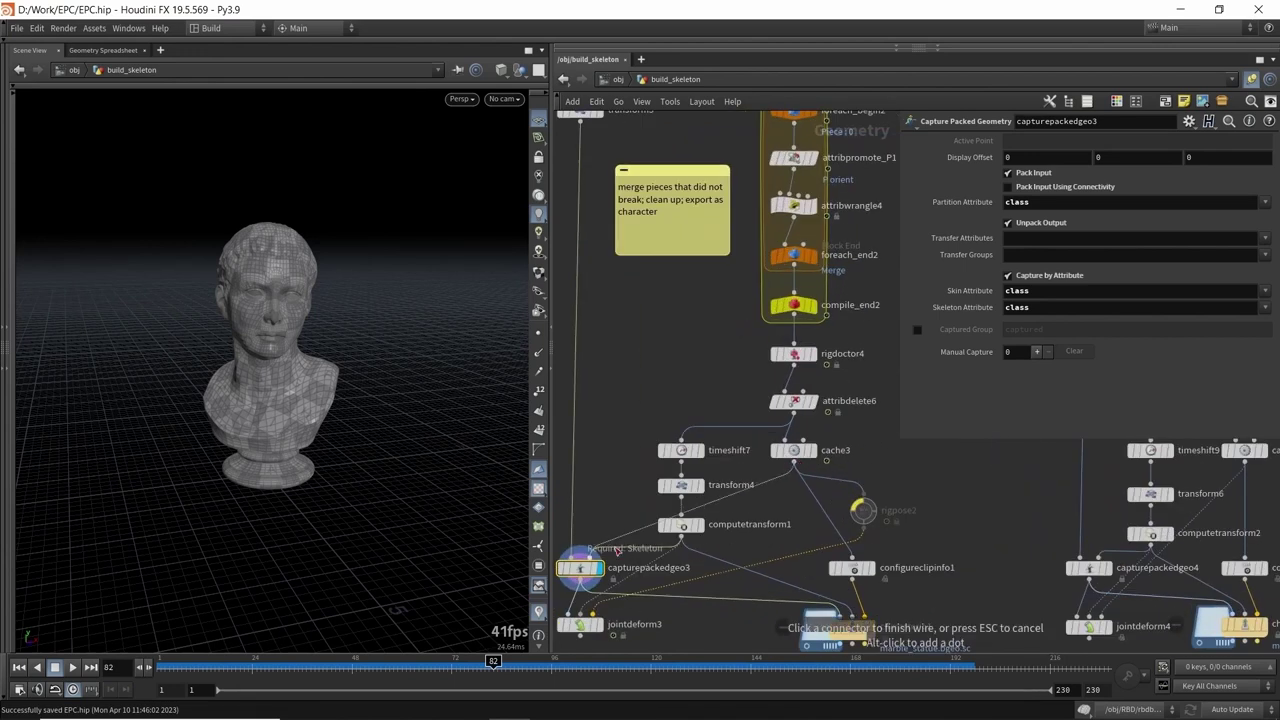
- Inspect the parameters of attribdelete4 and transform3 in the skin branch
{"action": "scroll", "coordinate": [638, 355], "scroll_direction": "down", "scroll_amount": 1}
{"action": "middle_click_drag", "start_coordinate": [638, 355], "coordinate": [689, 526]}
{"action": "left_click", "coordinate": [640, 281]}
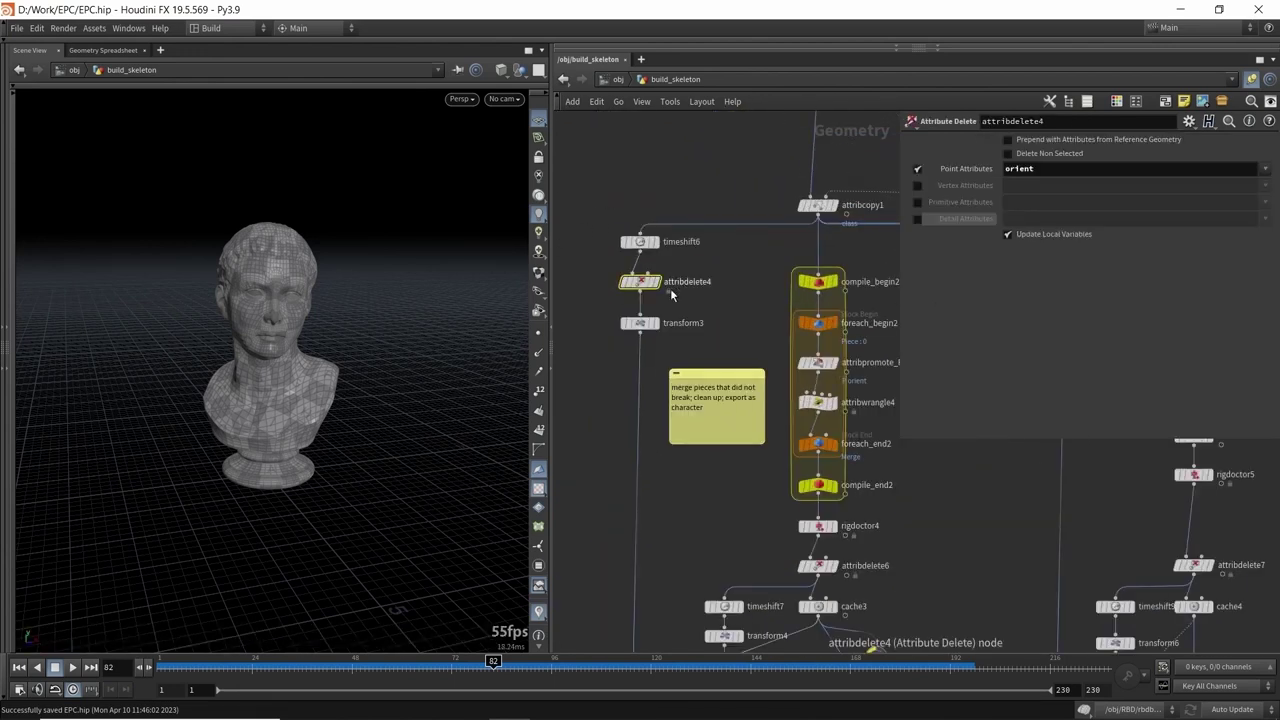
{"action": "left_click", "coordinate": [640, 323]}
{"action": "middle_click_drag", "start_coordinate": [722, 281], "coordinate": [716, 265]}
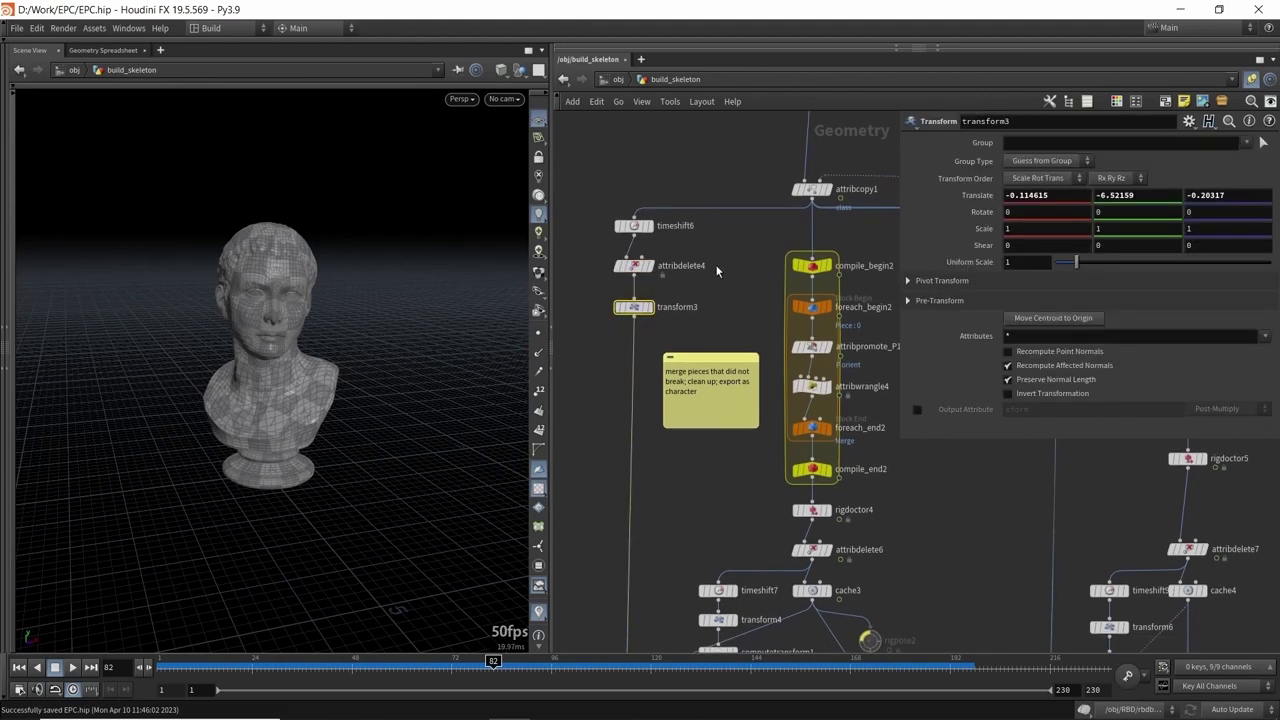
- Select capturepackedgeo3 again, frame the captured bust in the viewport, and examine it
{"action": "middle_click_drag", "start_coordinate": [680, 535], "coordinate": [694, 256]}
{"action": "scroll", "coordinate": [683, 552], "scroll_direction": "up", "scroll_amount": 3}
{"action": "left_click", "coordinate": [634, 452]}
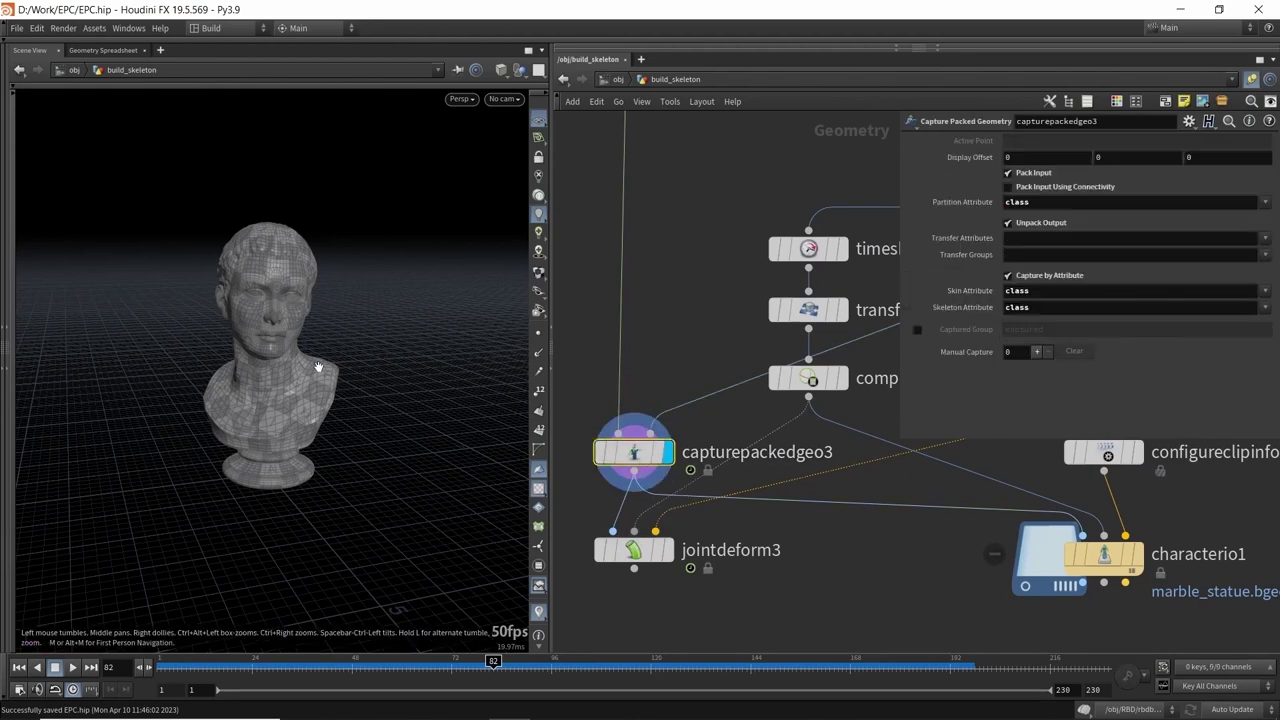
{"action": "key", "text": "f"}
{"action": "left_click_drag", "start_coordinate": [271, 360], "coordinate": [320, 396]}
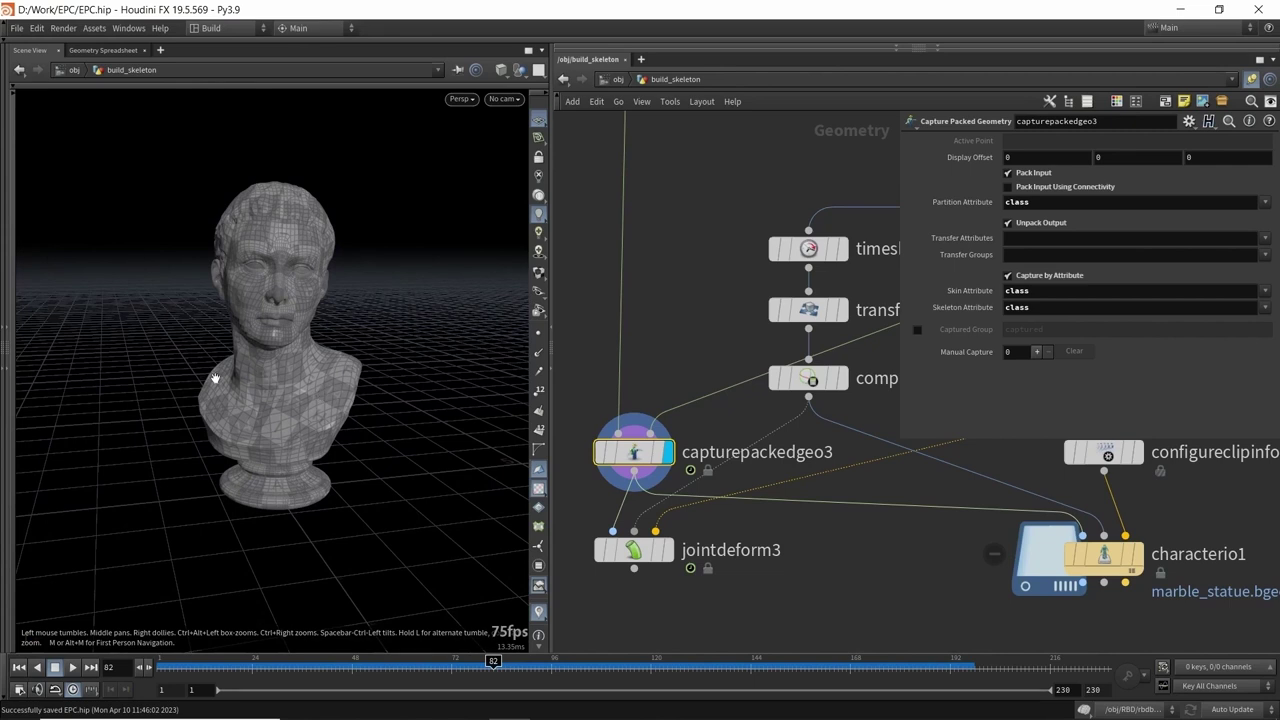
- Display cache3 and examine its animated joints in the viewport
{"action": "scroll", "coordinate": [619, 372], "scroll_direction": "down", "scroll_amount": 4}
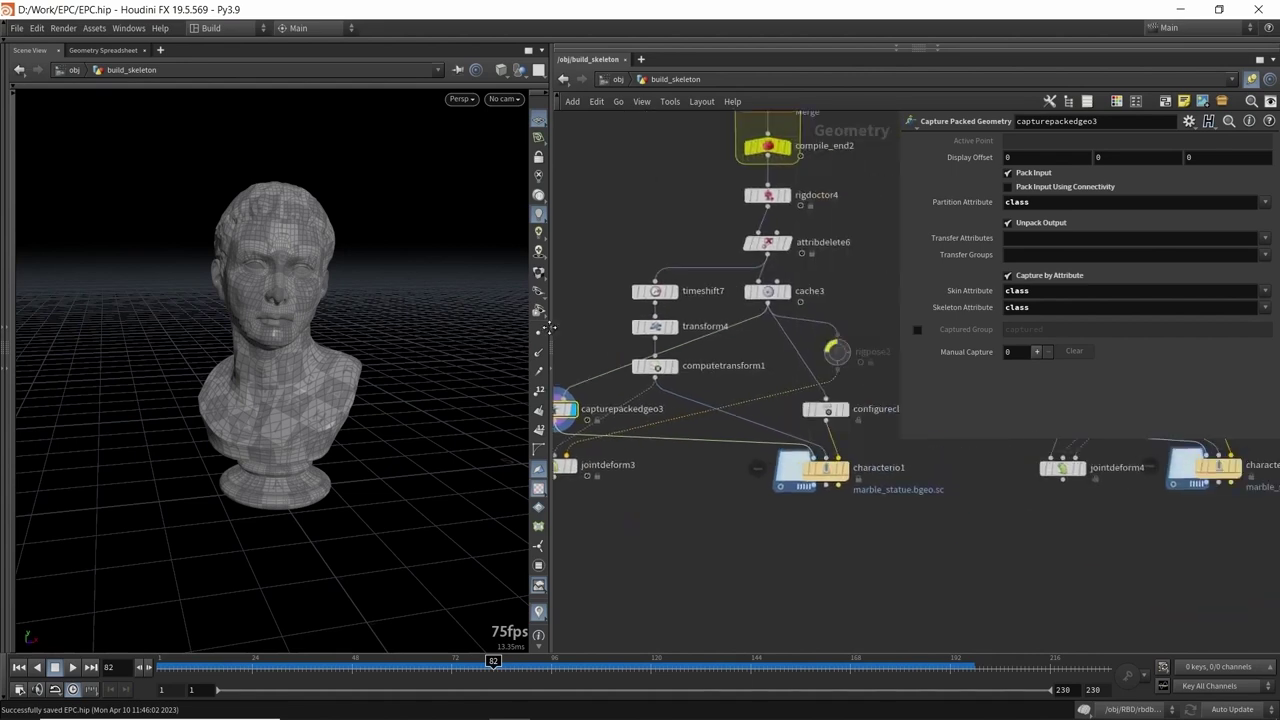
{"action": "scroll", "coordinate": [848, 262], "scroll_direction": "up", "scroll_amount": 3}
{"action": "left_click", "coordinate": [763, 297]}
{"action": "right_click_drag", "start_coordinate": [346, 340], "coordinate": [234, 416]}
{"action": "left_click_drag", "start_coordinate": [233, 413], "coordinate": [289, 276]}
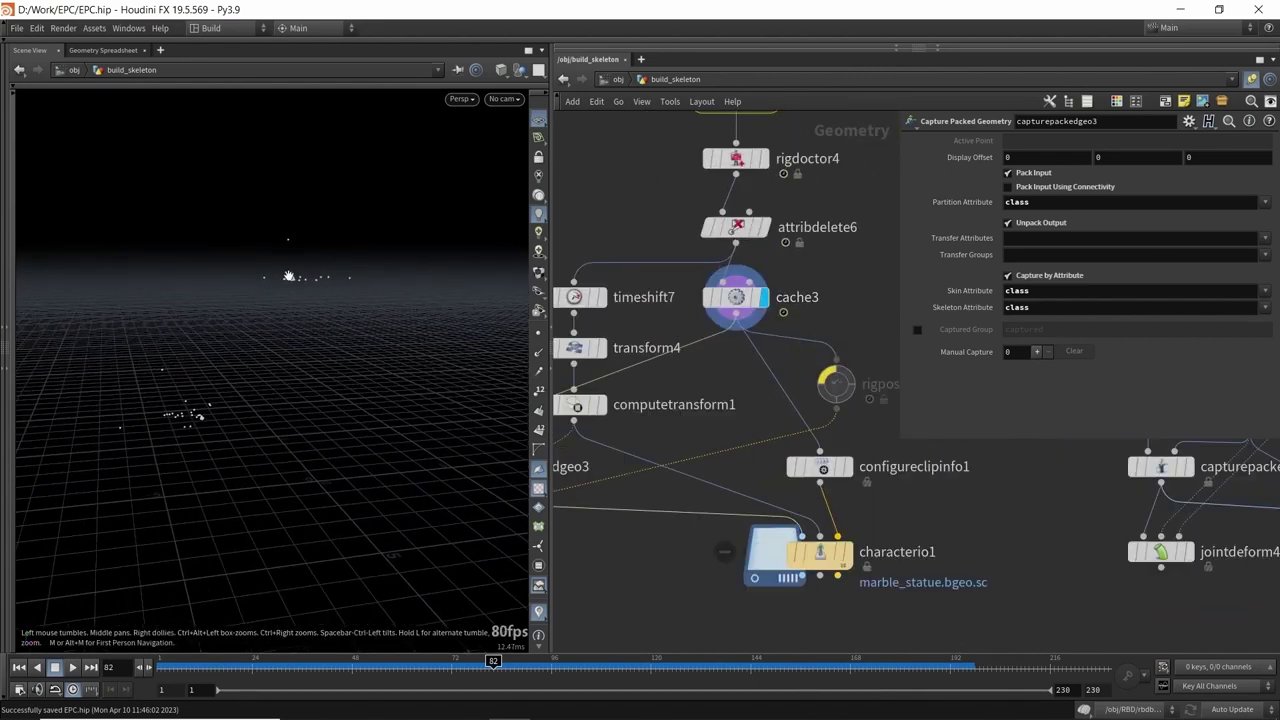
{"action": "left_click_drag", "start_coordinate": [313, 339], "coordinate": [314, 302]}
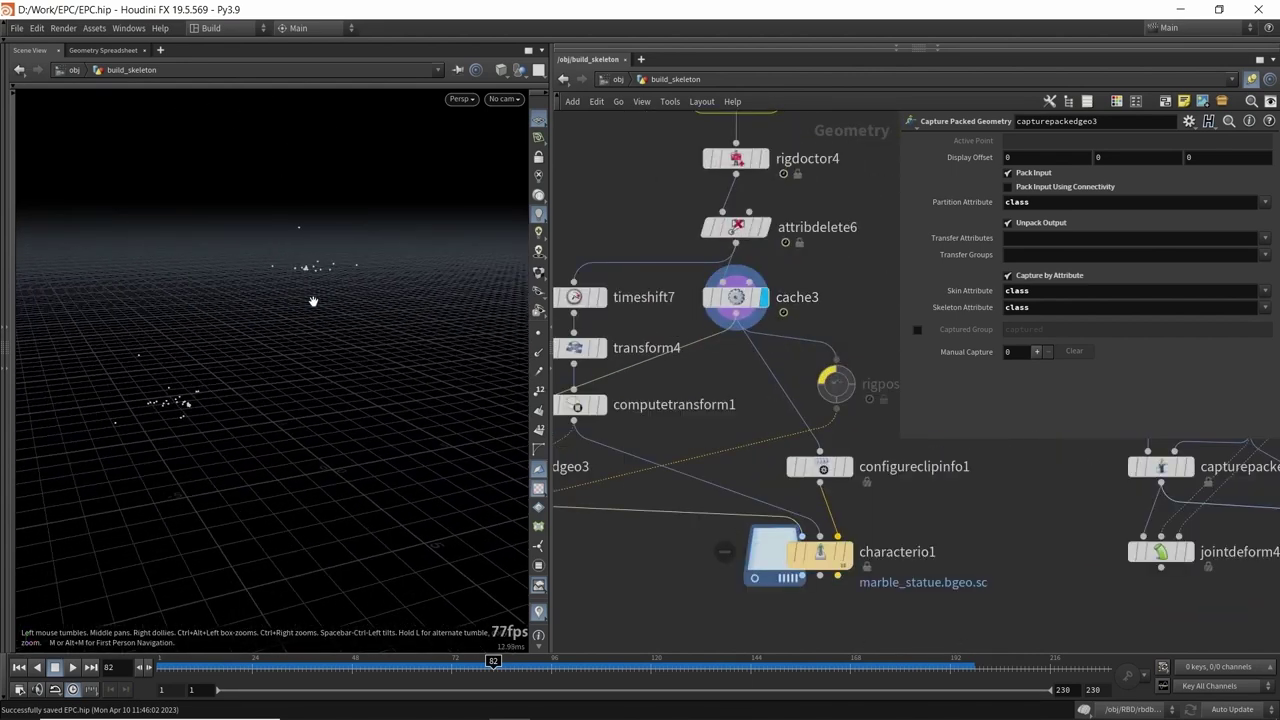
- Re-enable rigpose2, display jointdeform3, and activate the Rig Pose tool on rigpose2
{"action": "middle_click_drag", "start_coordinate": [705, 396], "coordinate": [786, 404]}
{"action": "middle_click_drag", "start_coordinate": [864, 410], "coordinate": [814, 399]}
{"action": "left_click", "coordinate": [858, 373]}
{"action": "middle_click_drag", "start_coordinate": [740, 440], "coordinate": [595, 445]}
{"action": "left_click", "coordinate": [568, 521]}
{"action": "left_click", "coordinate": [765, 386]}
{"action": "key", "text": "Return"}
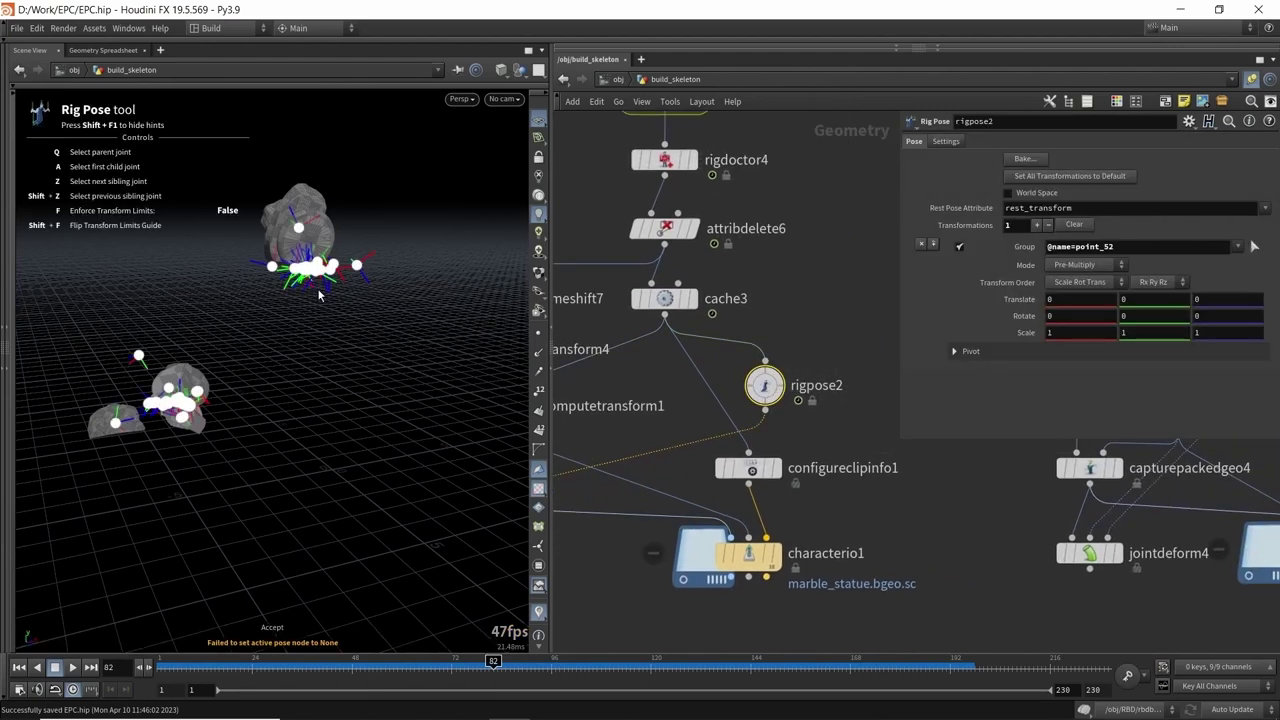
- Try moving the joint of the separate small fragment with the Rig Pose tool, and undo the last change
{"action": "left_click_drag", "start_coordinate": [276, 268], "coordinate": [312, 292], "text": "alt"}
{"action": "right_click_drag", "start_coordinate": [312, 292], "coordinate": [358, 316], "text": "alt"}
{"action": "middle_click_drag", "start_coordinate": [358, 316], "coordinate": [458, 250], "text": "alt"}
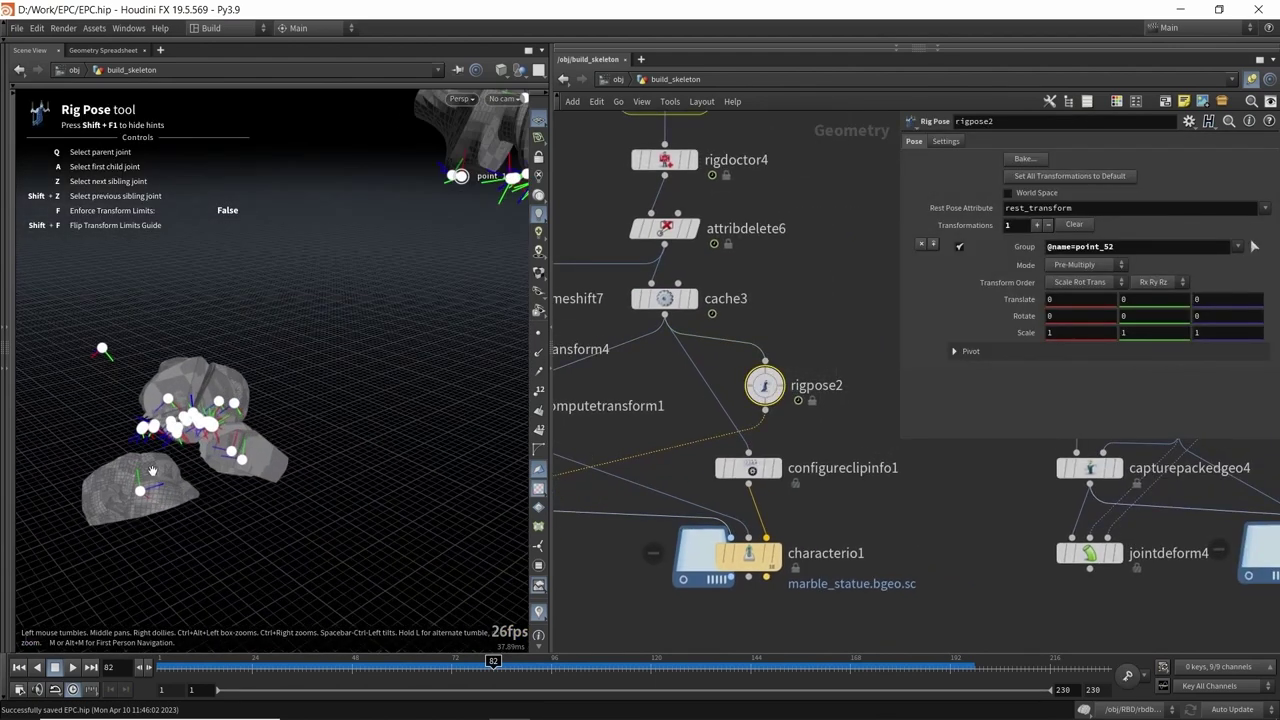
{"action": "left_click_drag", "start_coordinate": [458, 250], "coordinate": [420, 290], "text": "alt"}
{"action": "left_click", "coordinate": [108, 506]}
{"action": "left_click_drag", "start_coordinate": [145, 500], "coordinate": [200, 410], "text": "alt"}
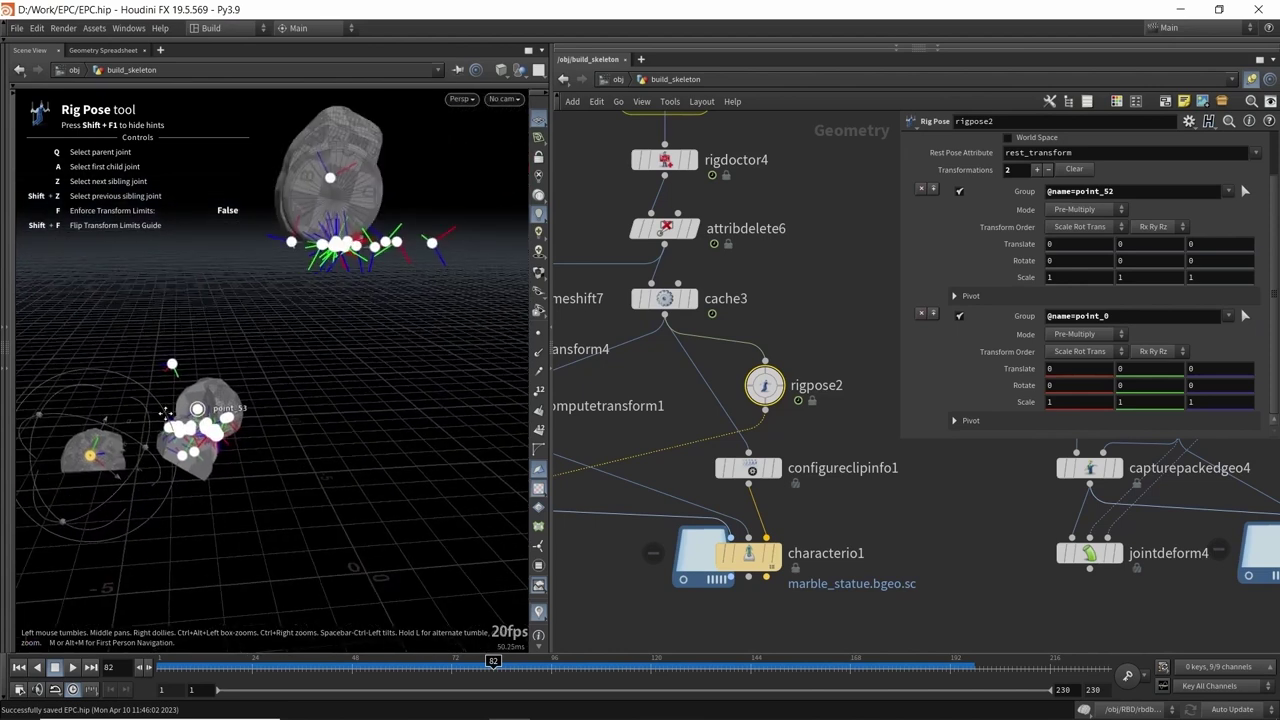
{"action": "right_click_drag", "start_coordinate": [200, 410], "coordinate": [140, 400], "text": "alt"}
{"action": "left_click_drag", "start_coordinate": [120, 400], "coordinate": [156, 363]}
{"action": "key", "text": "ctrl+z"}
- Try posing a joint in the upper group of fragments, and undo the last change
{"action": "middle_click_drag", "start_coordinate": [296, 261], "coordinate": [328, 356], "text": "alt"}
{"action": "left_click_drag", "start_coordinate": [328, 356], "coordinate": [384, 330], "text": "alt"}
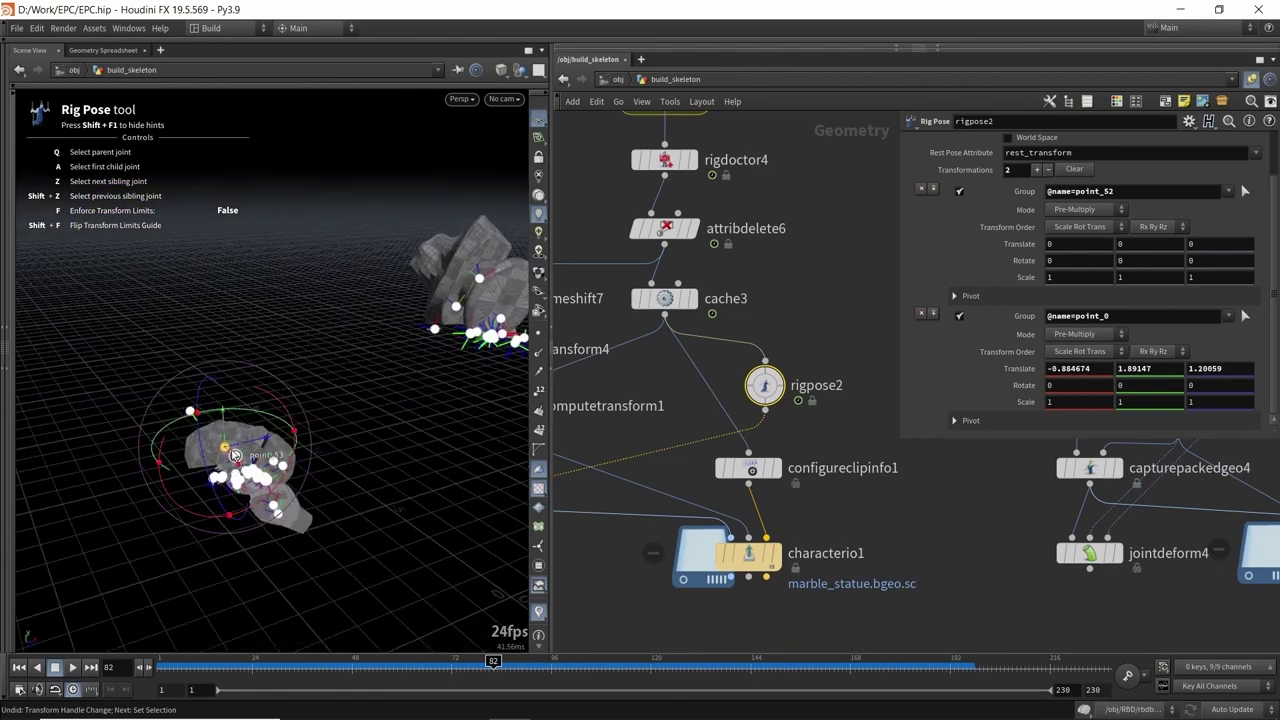
{"action": "middle_click_drag", "start_coordinate": [384, 330], "coordinate": [280, 340], "text": "alt"}
{"action": "left_click_drag", "start_coordinate": [290, 255], "coordinate": [391, 238], "text": "alt"}
{"action": "left_click", "coordinate": [332, 286]}
{"action": "key", "text": "ctrl+z"}
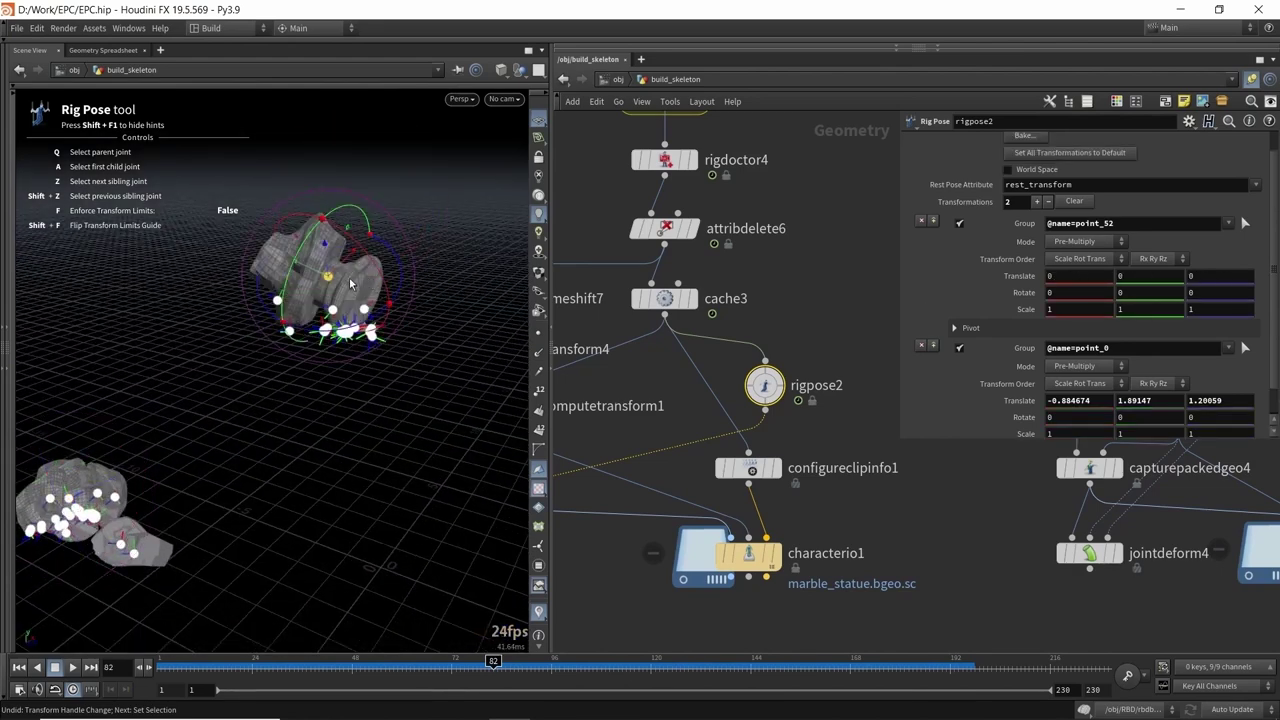
- Clear all transformations from rigpose2
{"action": "left_click_drag", "start_coordinate": [322, 271], "coordinate": [244, 253], "text": "alt"}
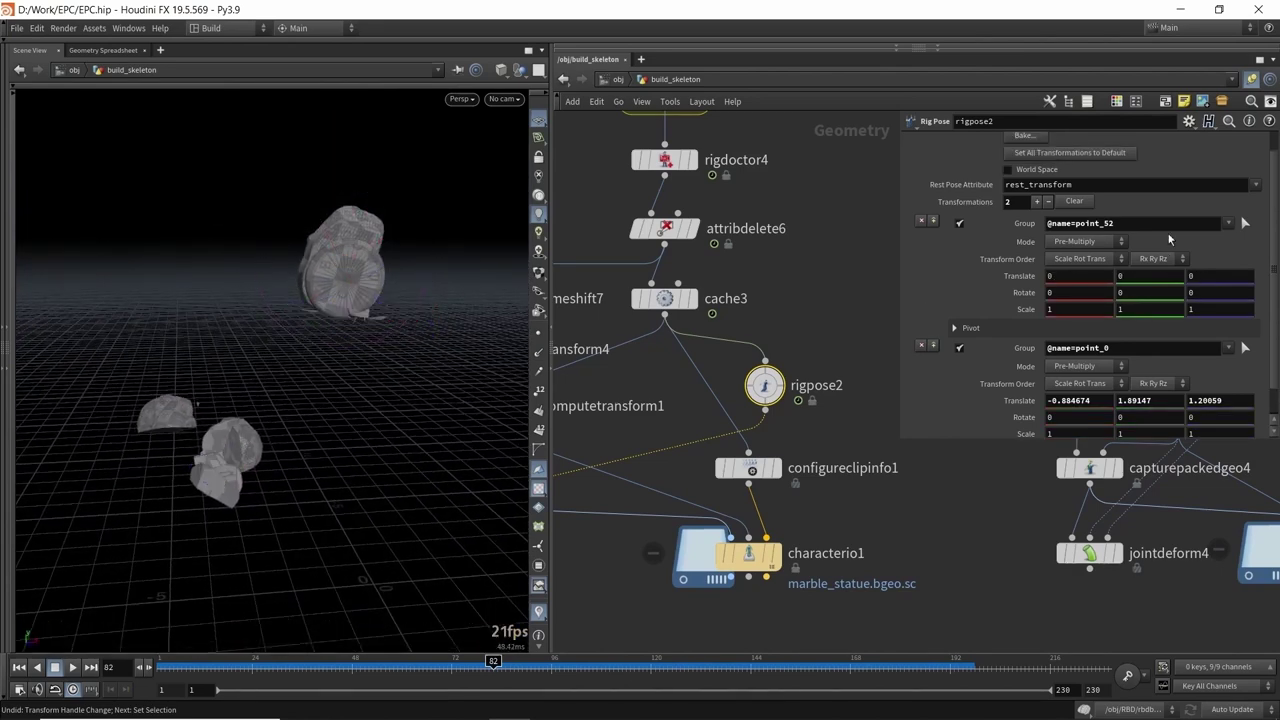
{"action": "left_click", "coordinate": [1074, 224]}
- Inspect attribdelete6's attribute settings, and display timeshift7 with its parameters
{"action": "scroll", "coordinate": [762, 294], "scroll_direction": "down", "scroll_amount": 2}
{"action": "middle_click_drag", "start_coordinate": [609, 243], "coordinate": [700, 283]}
{"action": "scroll", "coordinate": [706, 291], "scroll_direction": "up", "scroll_amount": 1}
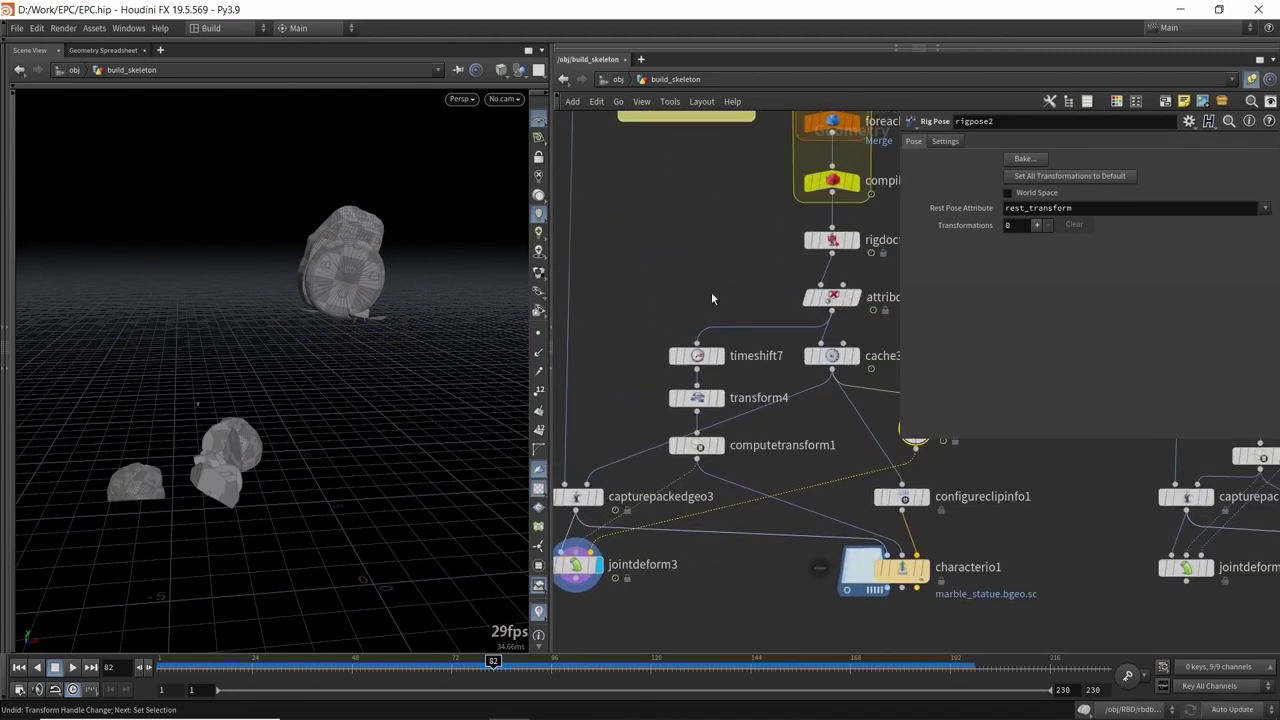
{"action": "left_click", "coordinate": [831, 297]}
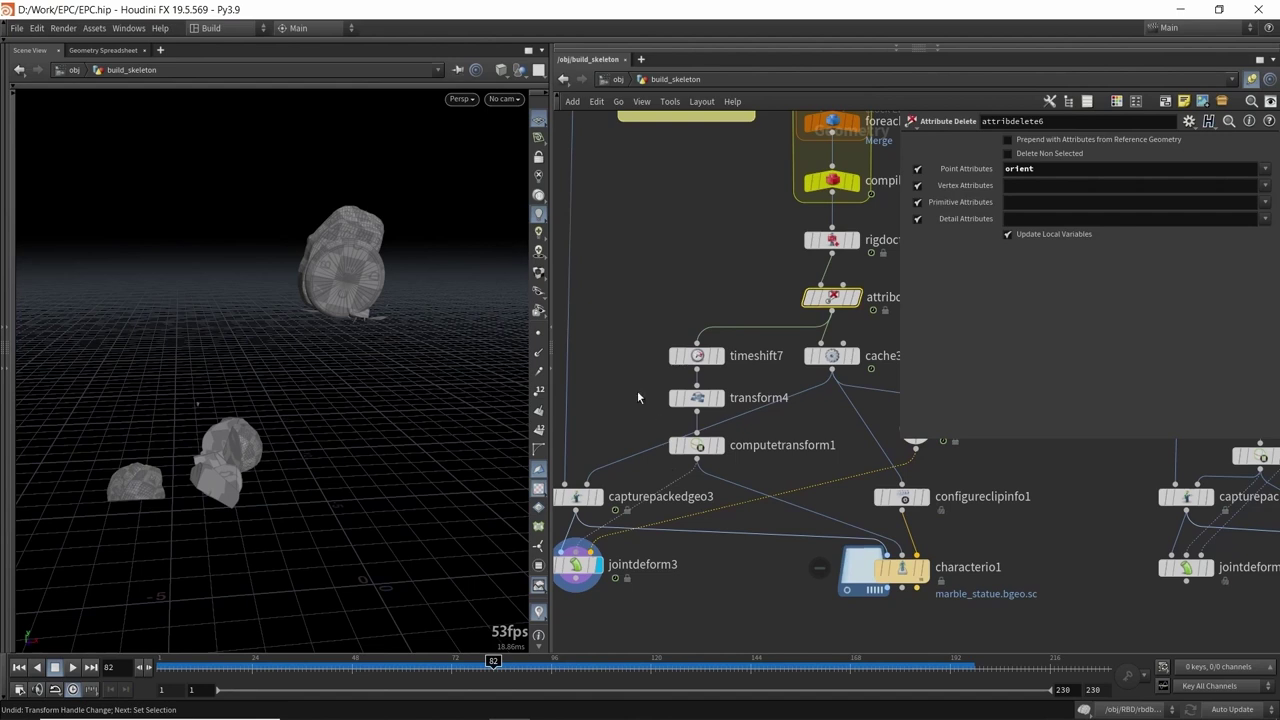
{"action": "left_click", "coordinate": [733, 328]}
{"action": "left_click", "coordinate": [697, 355]}
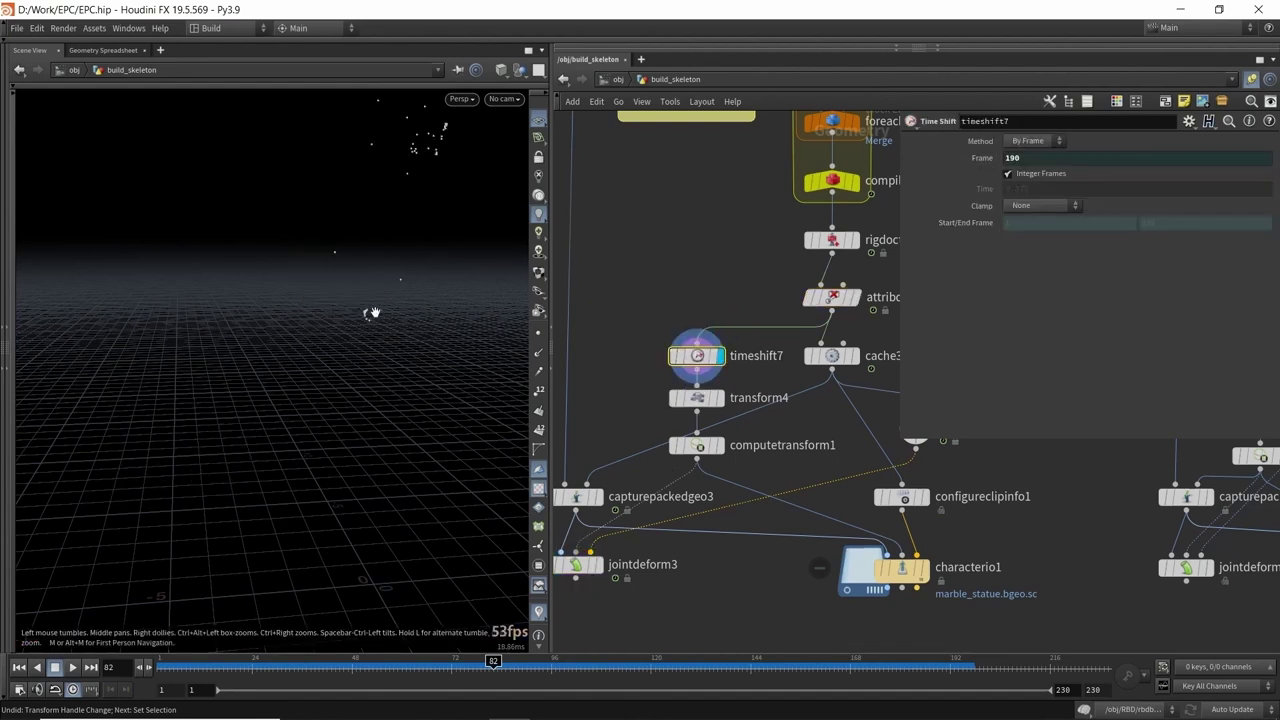
- Display transform4 and view its joints, then display computetransform1 and inspect its mode
{"action": "left_click", "coordinate": [720, 398]}
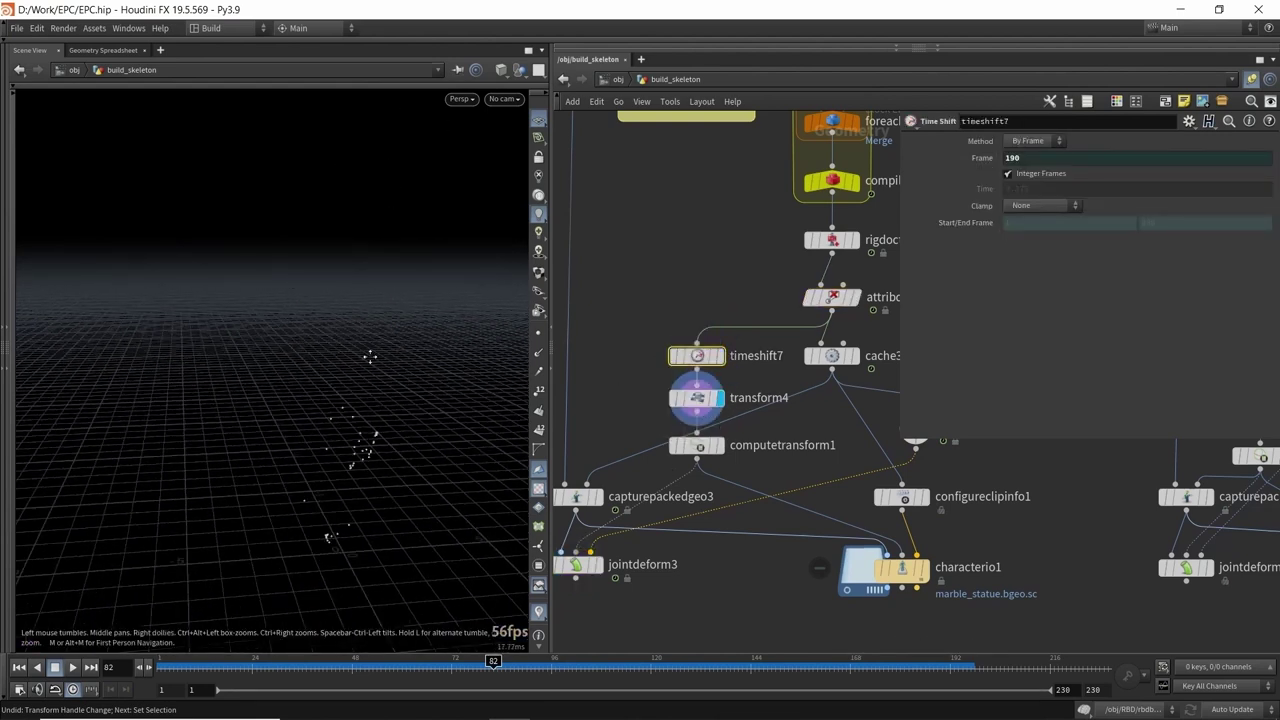
{"action": "middle_click_drag", "start_coordinate": [372, 505], "coordinate": [386, 424]}
{"action": "scroll", "coordinate": [386, 424], "scroll_direction": "up", "scroll_amount": 2}
{"action": "left_click_drag", "start_coordinate": [342, 438], "coordinate": [332, 456]}
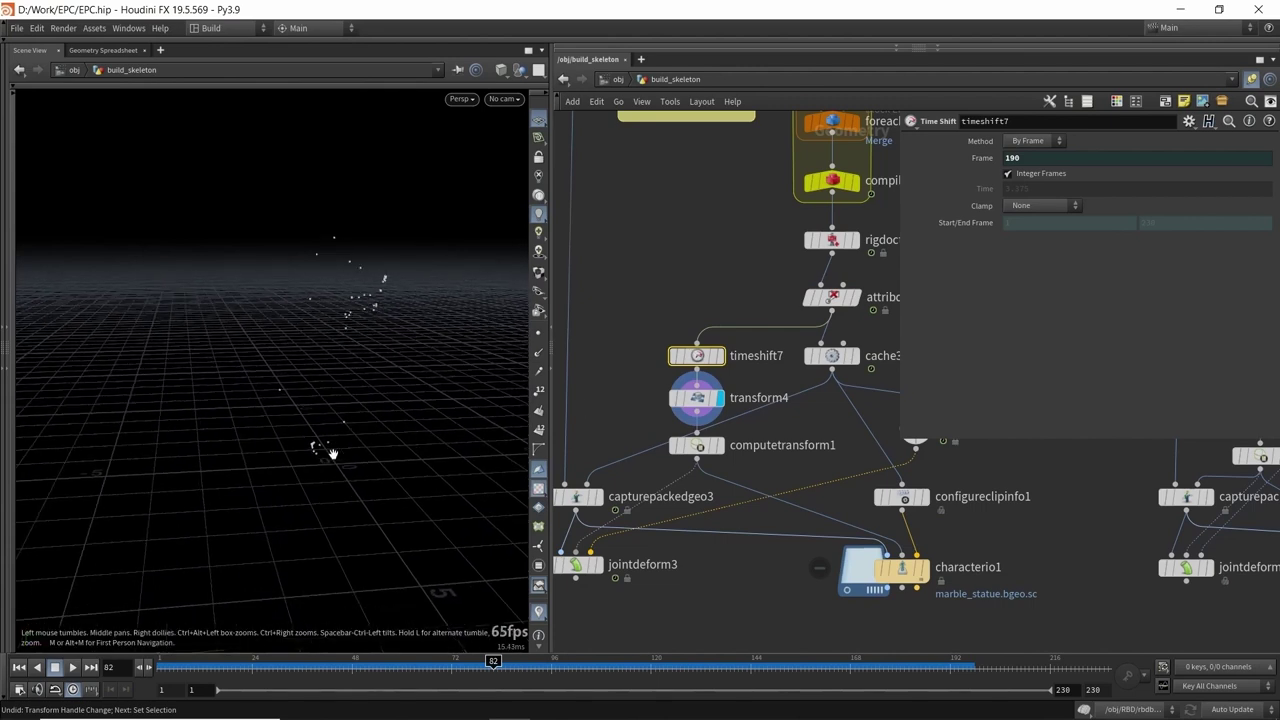
{"action": "left_click", "coordinate": [719, 445]}
{"action": "left_click", "coordinate": [690, 445]}
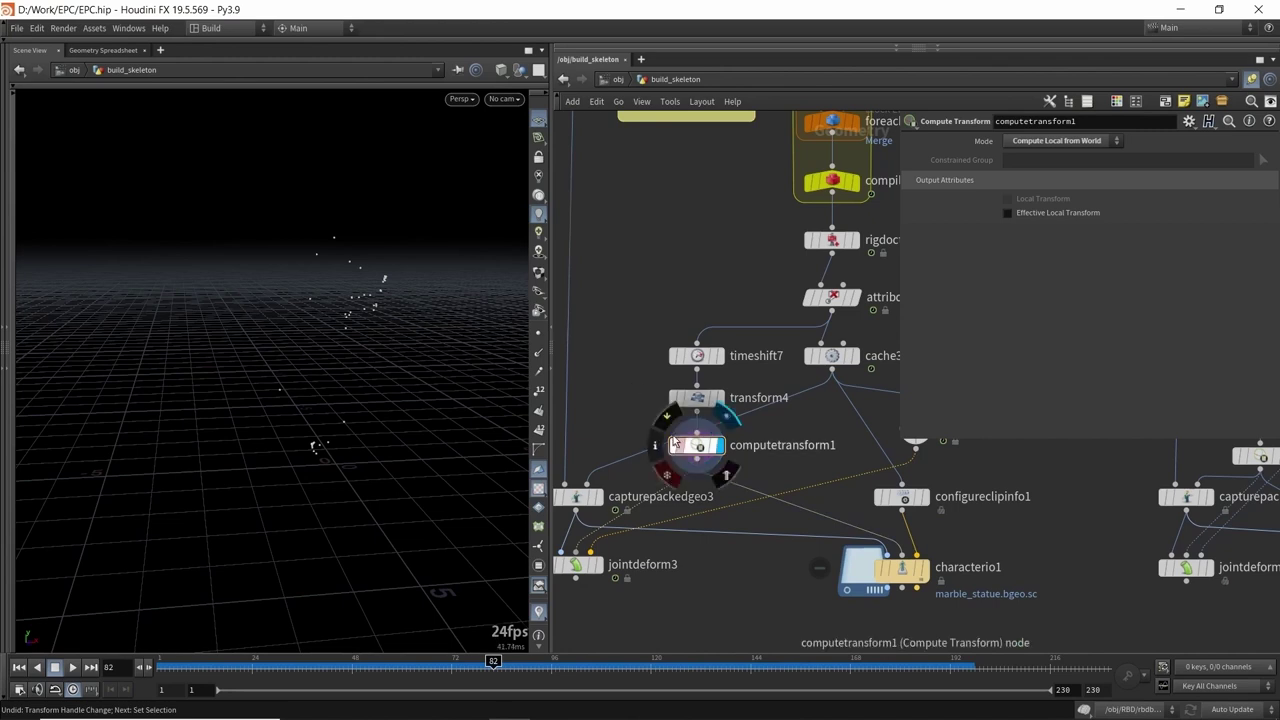
- Inspect transform4's parameters and read the help for its Attributes setting
{"action": "left_click", "coordinate": [702, 398]}
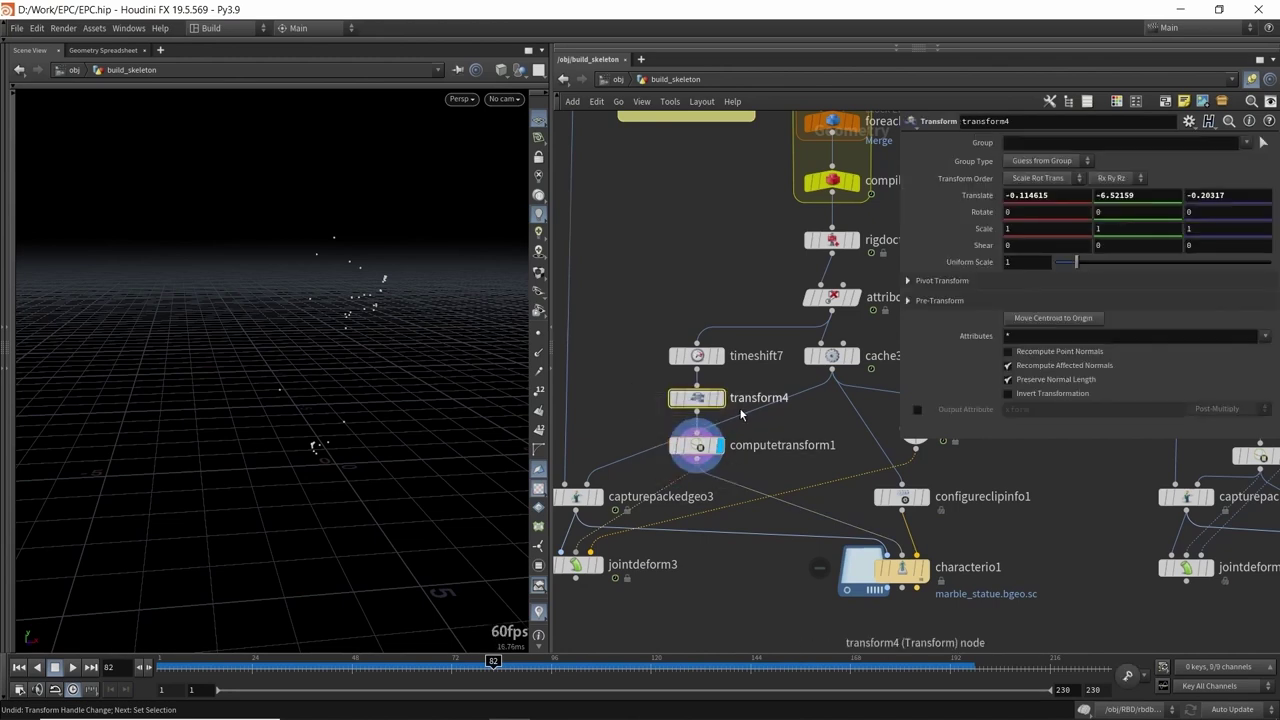
{"action": "scroll", "coordinate": [741, 414], "scroll_direction": "up", "scroll_amount": 2}
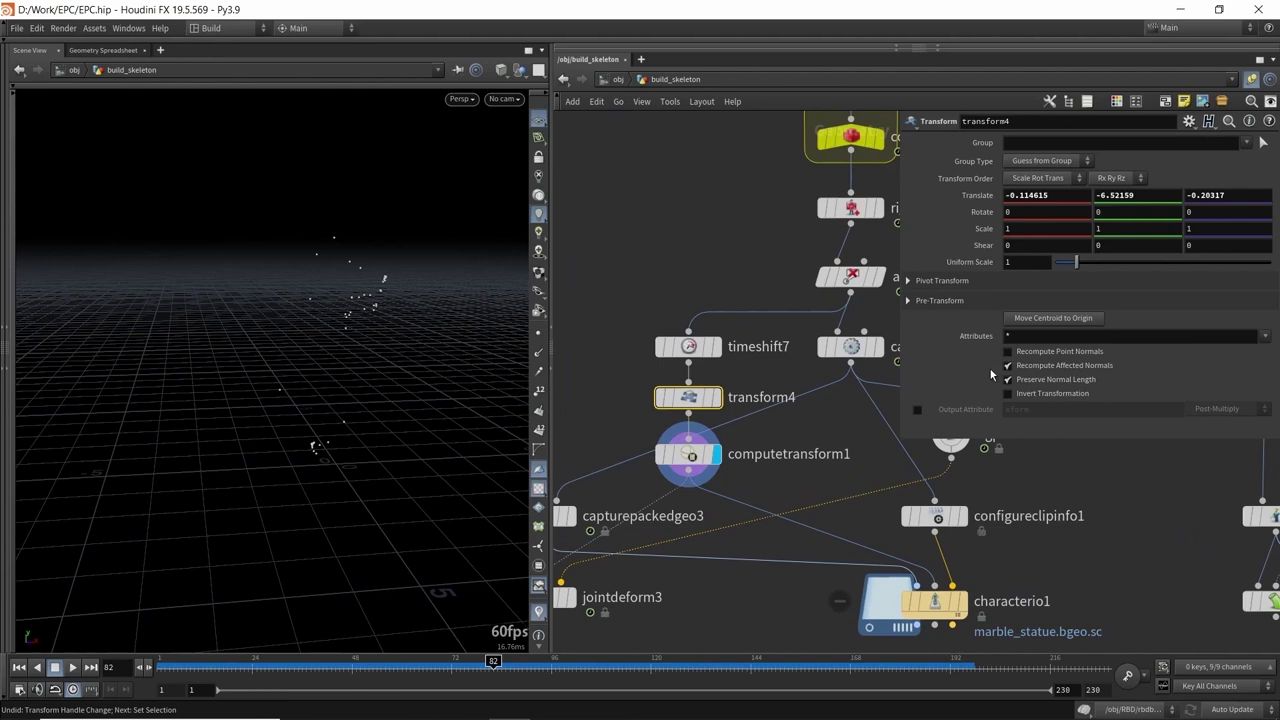
{"action": "mouse_move", "coordinate": [975, 339]}
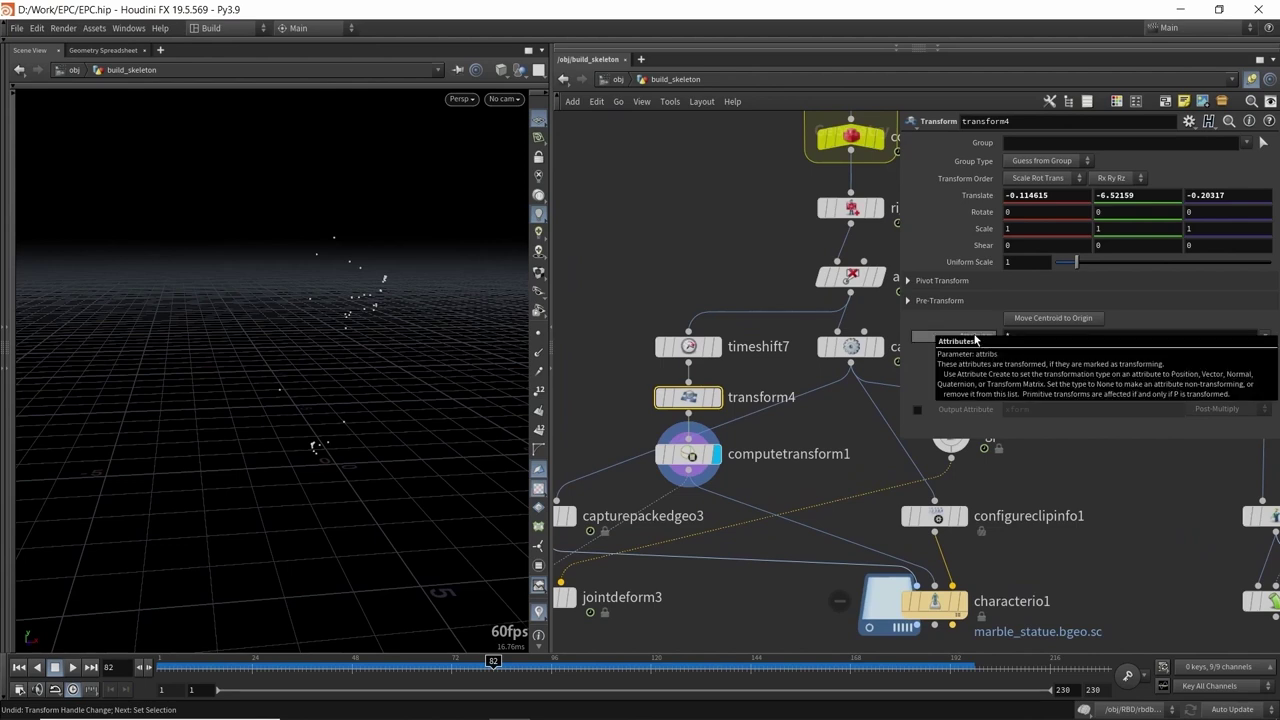
- Display jointdeform3 and examine the deformed statue fragments from several angles
{"action": "scroll", "coordinate": [782, 442], "scroll_direction": "down", "scroll_amount": 2}
{"action": "middle_click_drag", "start_coordinate": [782, 442], "coordinate": [749, 391]}
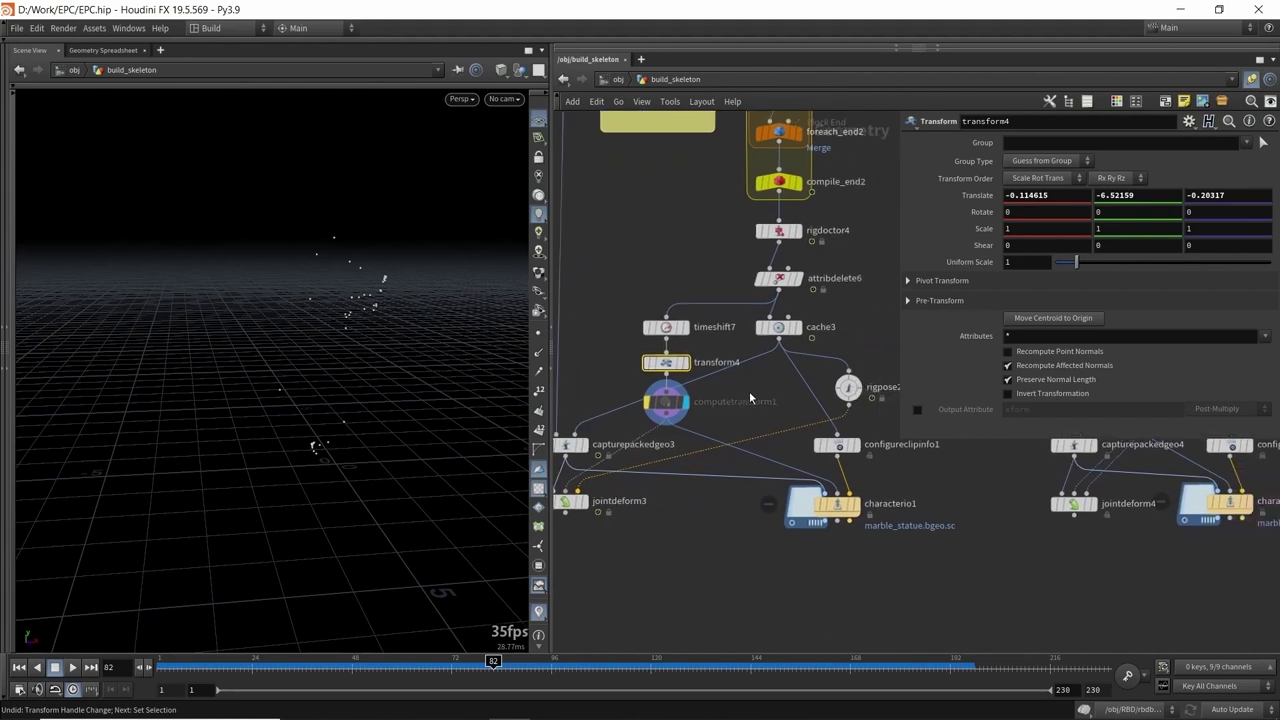
{"action": "left_click", "coordinate": [584, 501]}
{"action": "left_click_drag", "start_coordinate": [647, 556], "coordinate": [550, 502]}
{"action": "left_click_drag", "start_coordinate": [430, 398], "coordinate": [352, 326], "text": "alt"}
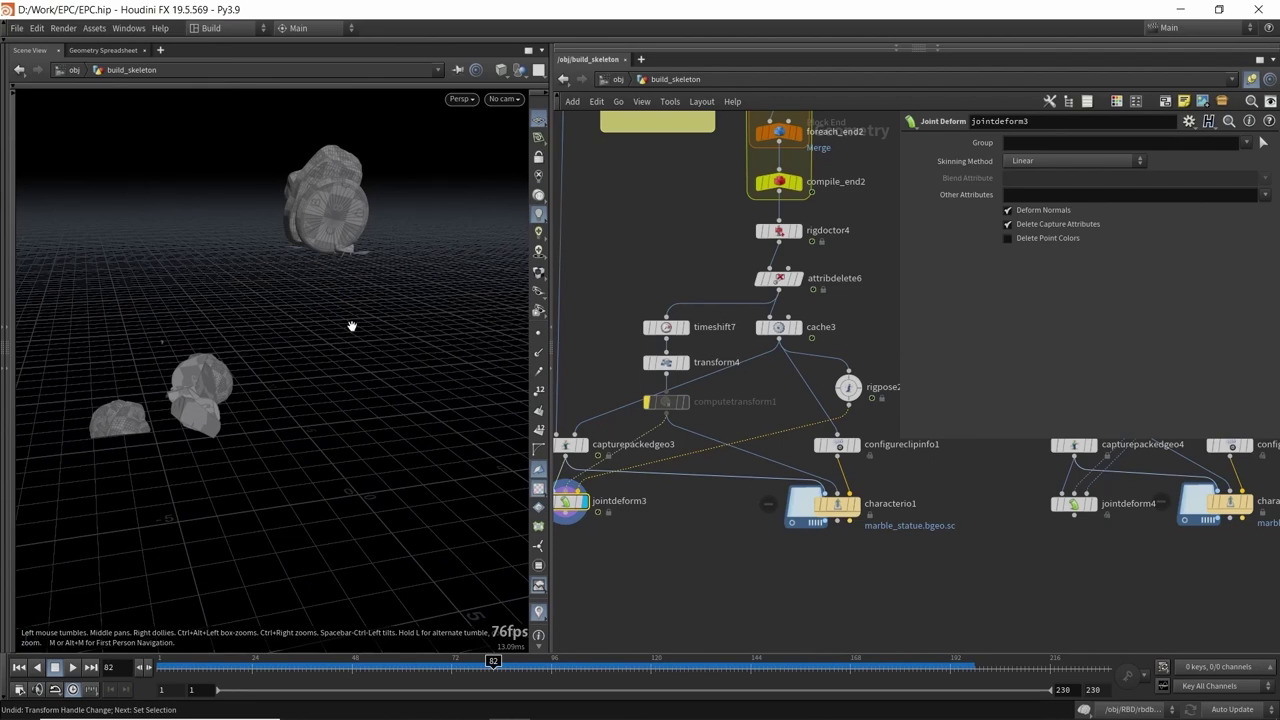
{"action": "left_click_drag", "start_coordinate": [324, 224], "coordinate": [345, 246], "text": "alt"}
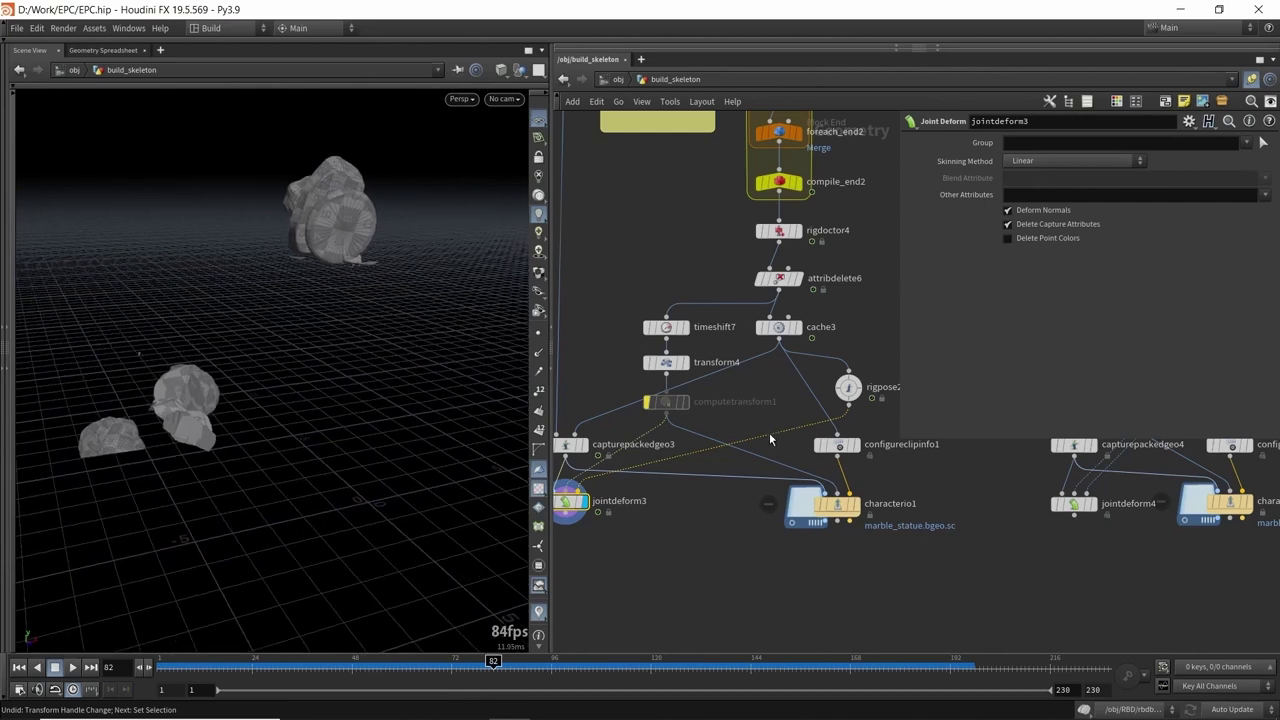
- Display characterio1 to view the statue and its export settings, and inspect the clip settings of configureclipinfo1
{"action": "scroll", "coordinate": [790, 460], "scroll_direction": "up", "scroll_amount": 3}
{"action": "left_click", "coordinate": [788, 507]}
{"action": "left_click", "coordinate": [767, 507]}
{"action": "left_click_drag", "start_coordinate": [372, 278], "coordinate": [279, 317], "text": "alt"}
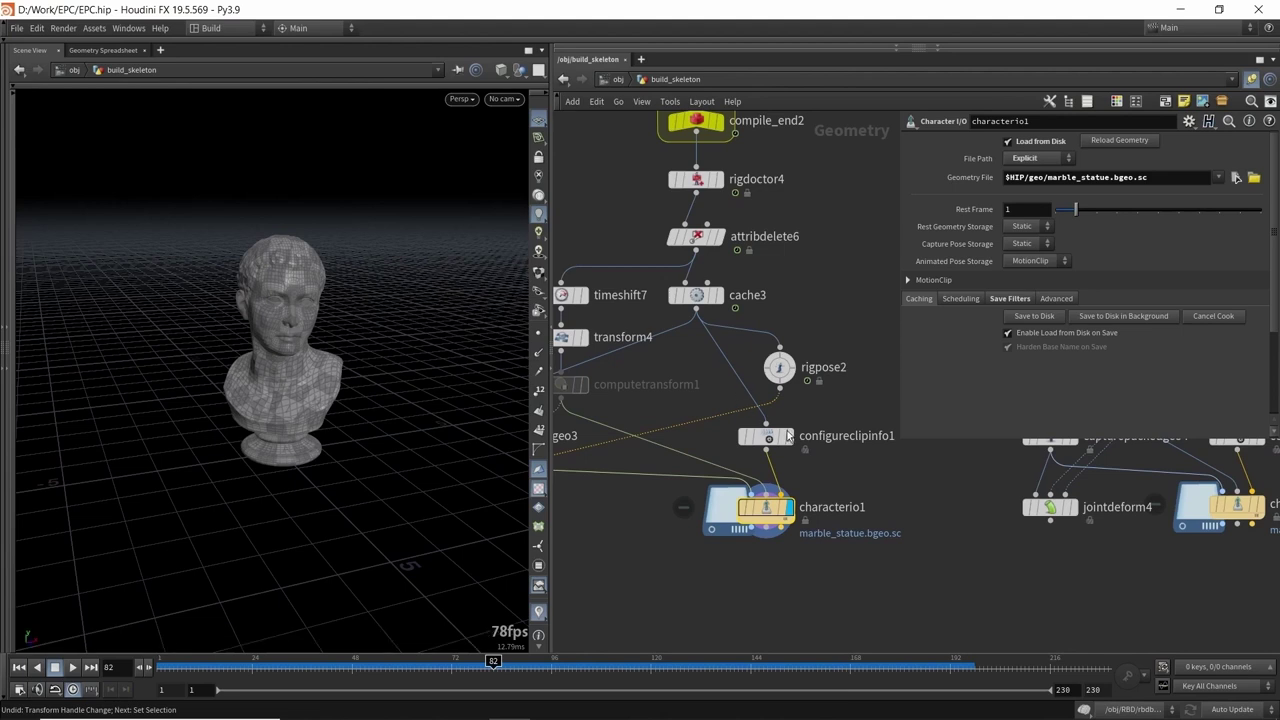
{"action": "left_click", "coordinate": [766, 437]}
{"action": "middle_click_drag", "start_coordinate": [877, 494], "coordinate": [853, 499]}
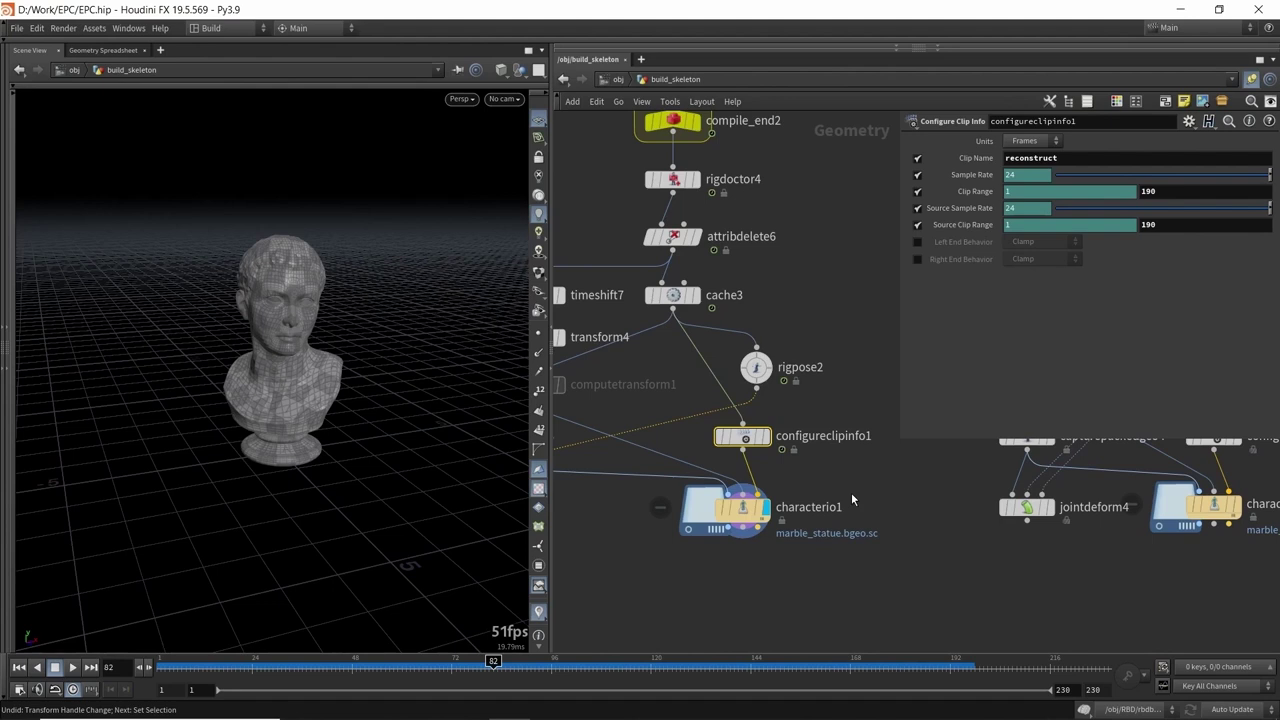
{"action": "left_click", "coordinate": [740, 508]}
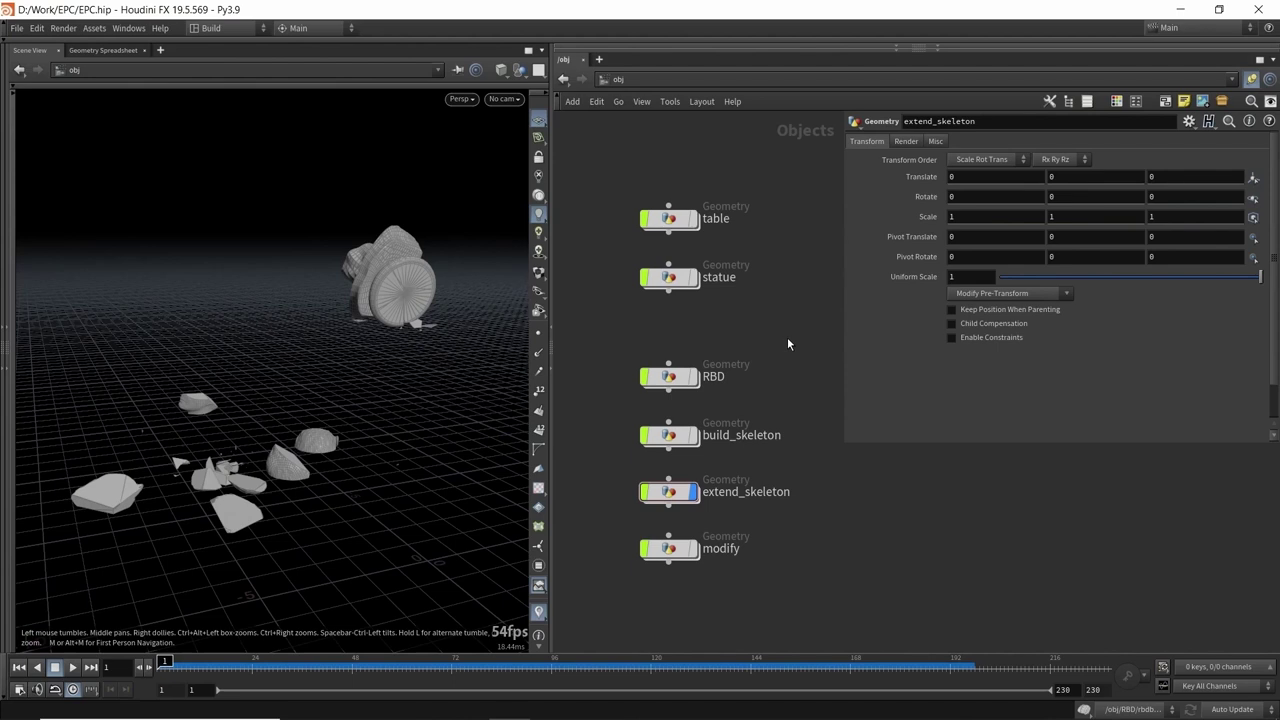
- Open the extend_skeleton network and show rigpose1's joints with the Rig Pose tool over the jointdeform1 geometry
{"action": "double_click", "coordinate": [669, 491]}
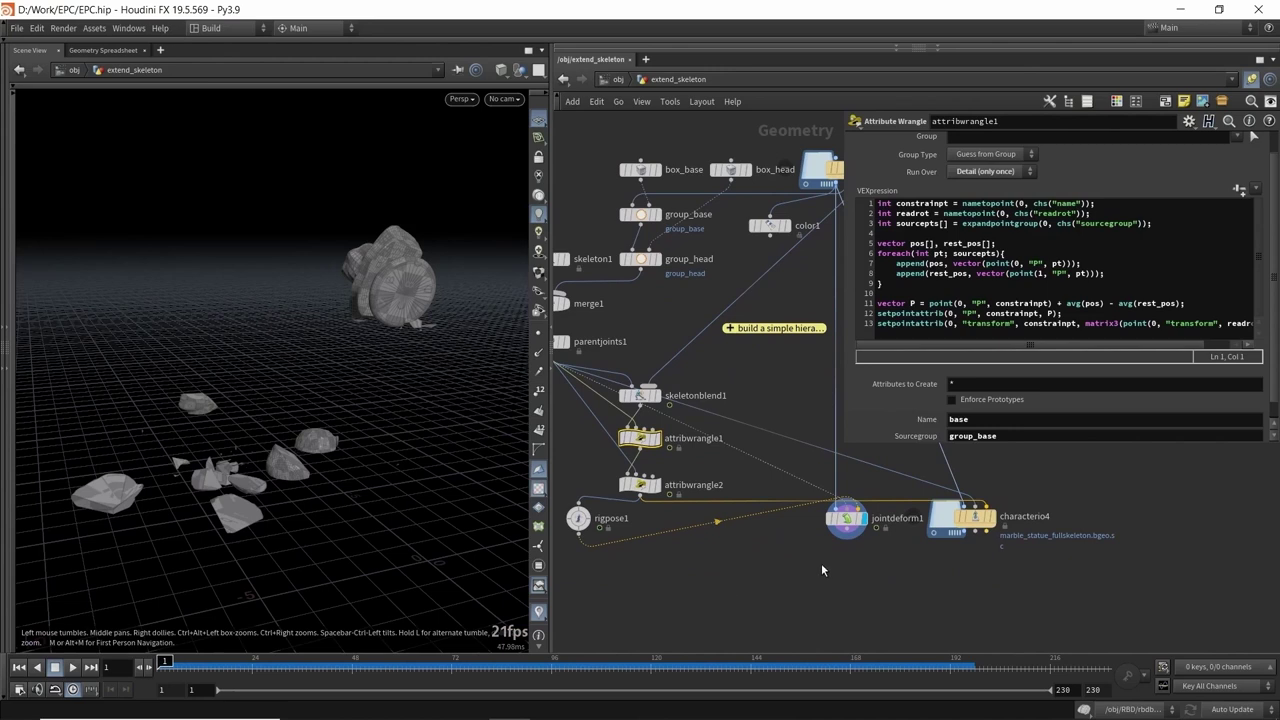
{"action": "left_click", "coordinate": [845, 518]}
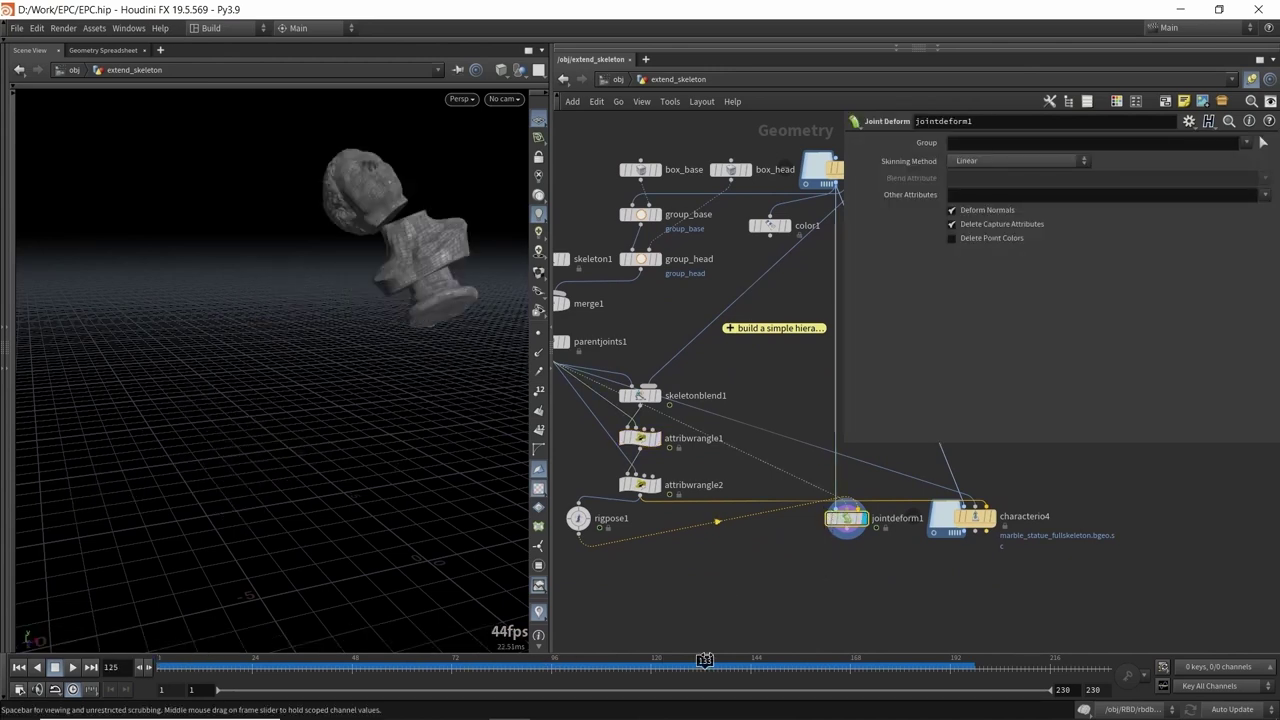
{"action": "left_click", "coordinate": [578, 518]}
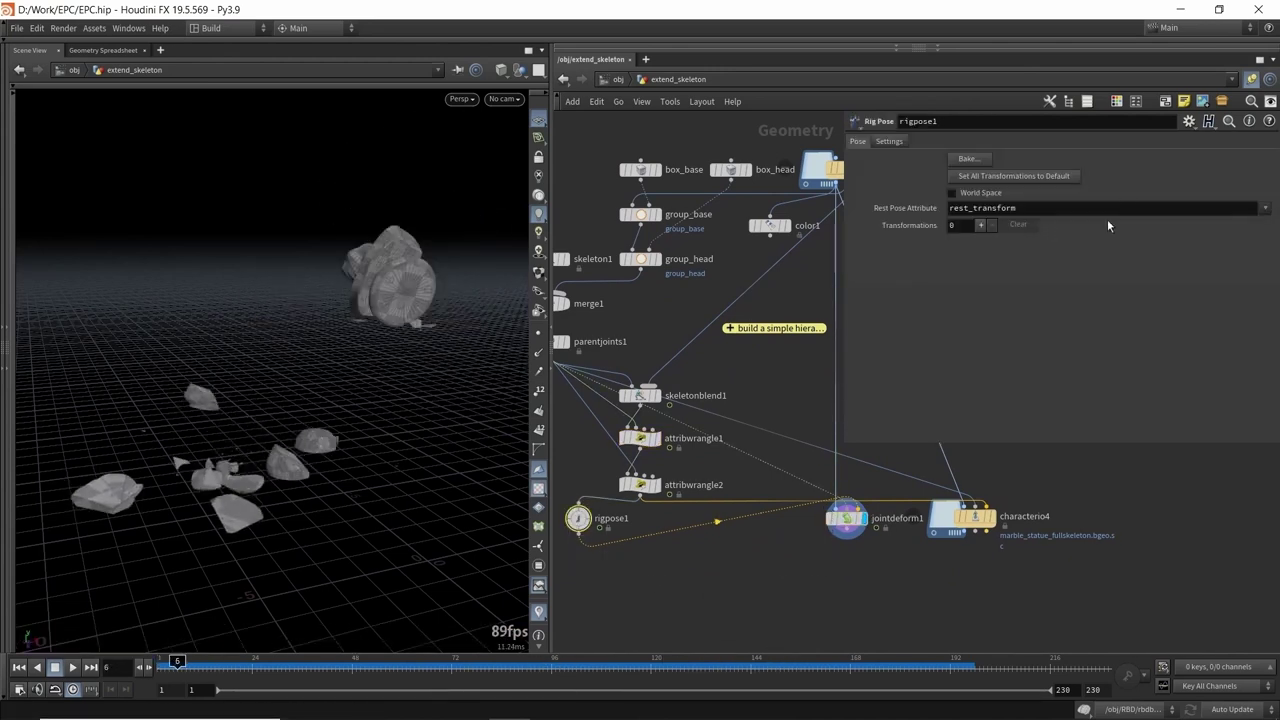
{"action": "key", "text": "Return"}
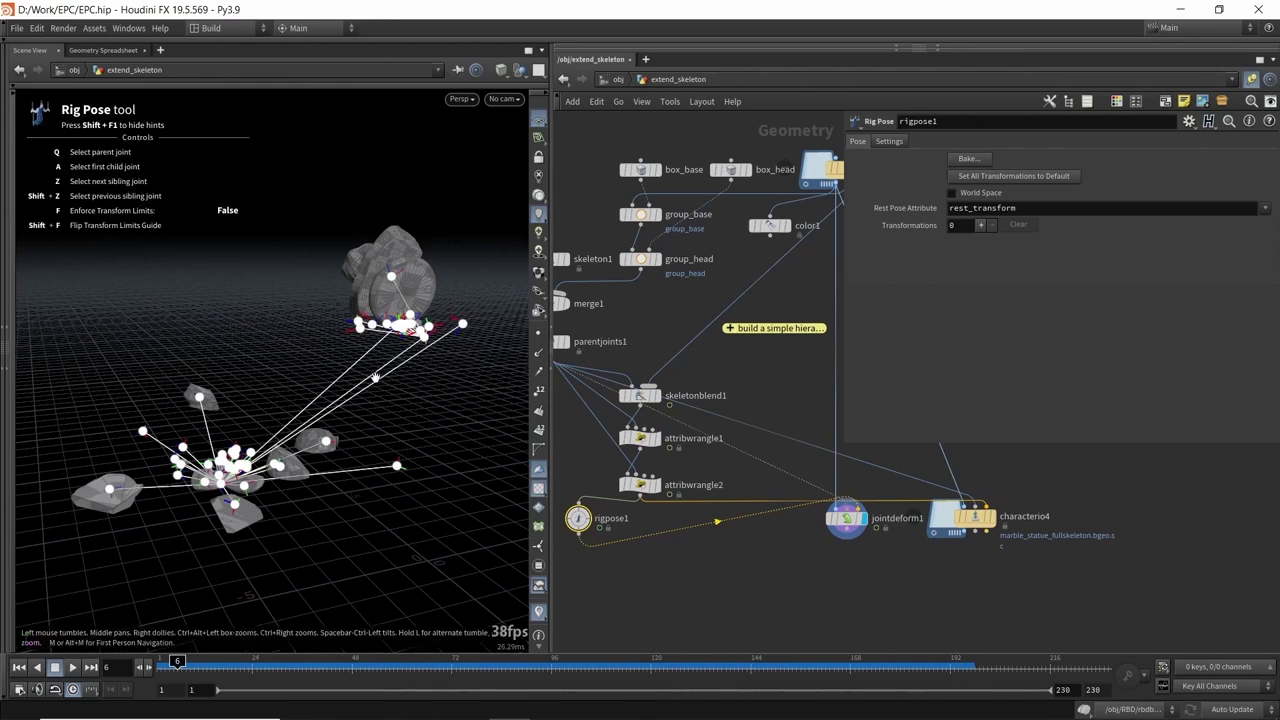
- Advance the animation to frame 150 and examine the joint hierarchy on the assembled statue
{"action": "middle_click_drag", "start_coordinate": [338, 365], "coordinate": [312, 391], "text": "alt"}
{"action": "left_click_drag", "start_coordinate": [338, 328], "coordinate": [305, 462]}
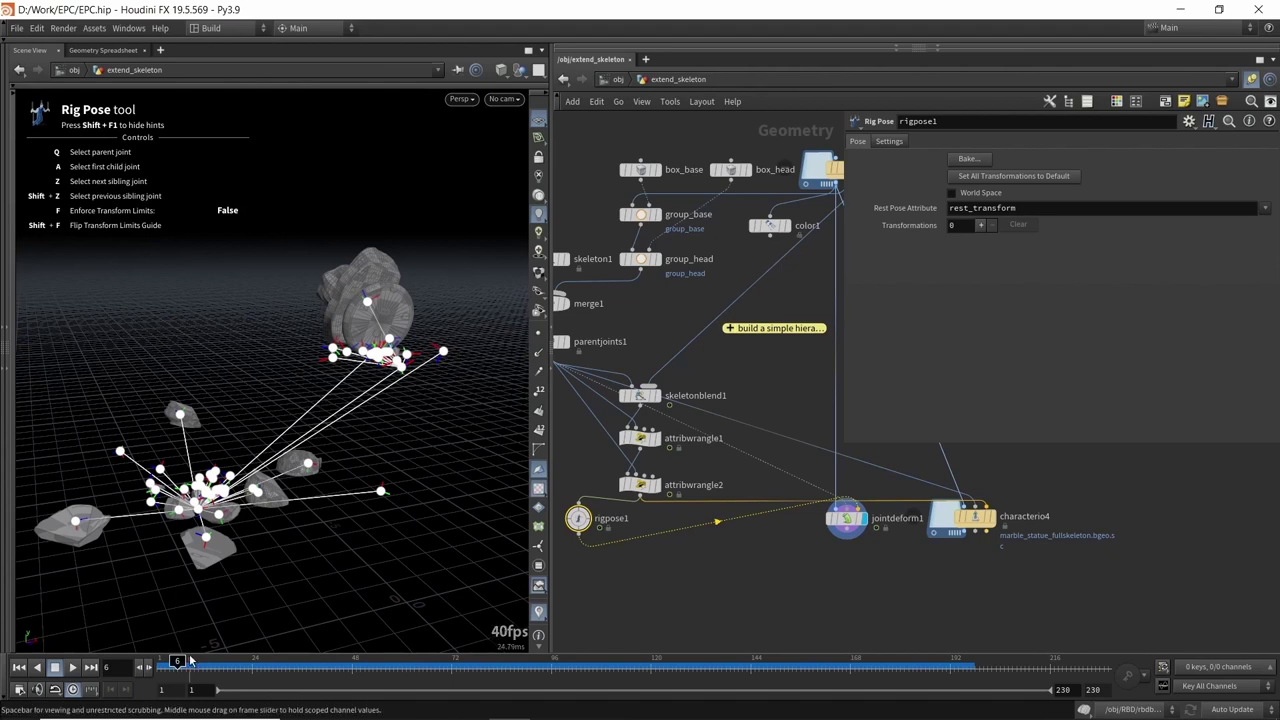
{"action": "left_click_drag", "start_coordinate": [177, 661], "coordinate": [301, 661]}
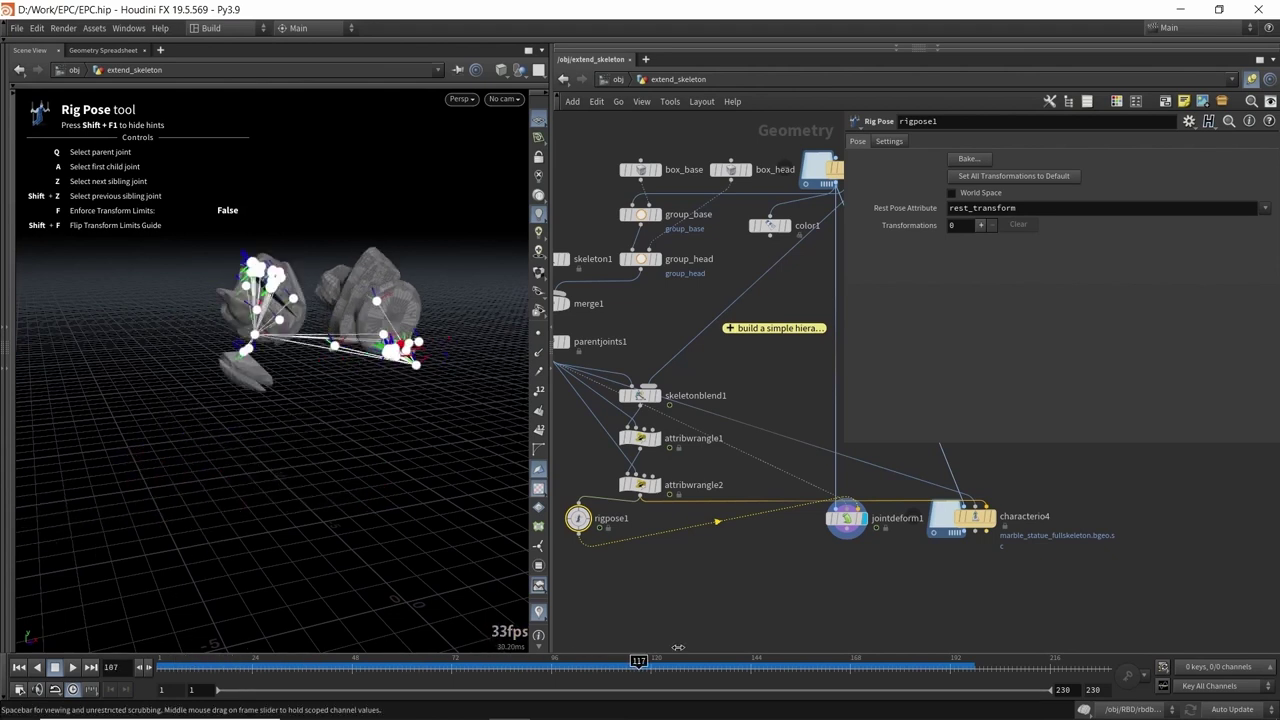
{"action": "middle_click_drag", "start_coordinate": [322, 253], "coordinate": [176, 318], "text": "alt"}
{"action": "right_click_drag", "start_coordinate": [176, 318], "coordinate": [364, 318], "text": "alt"}
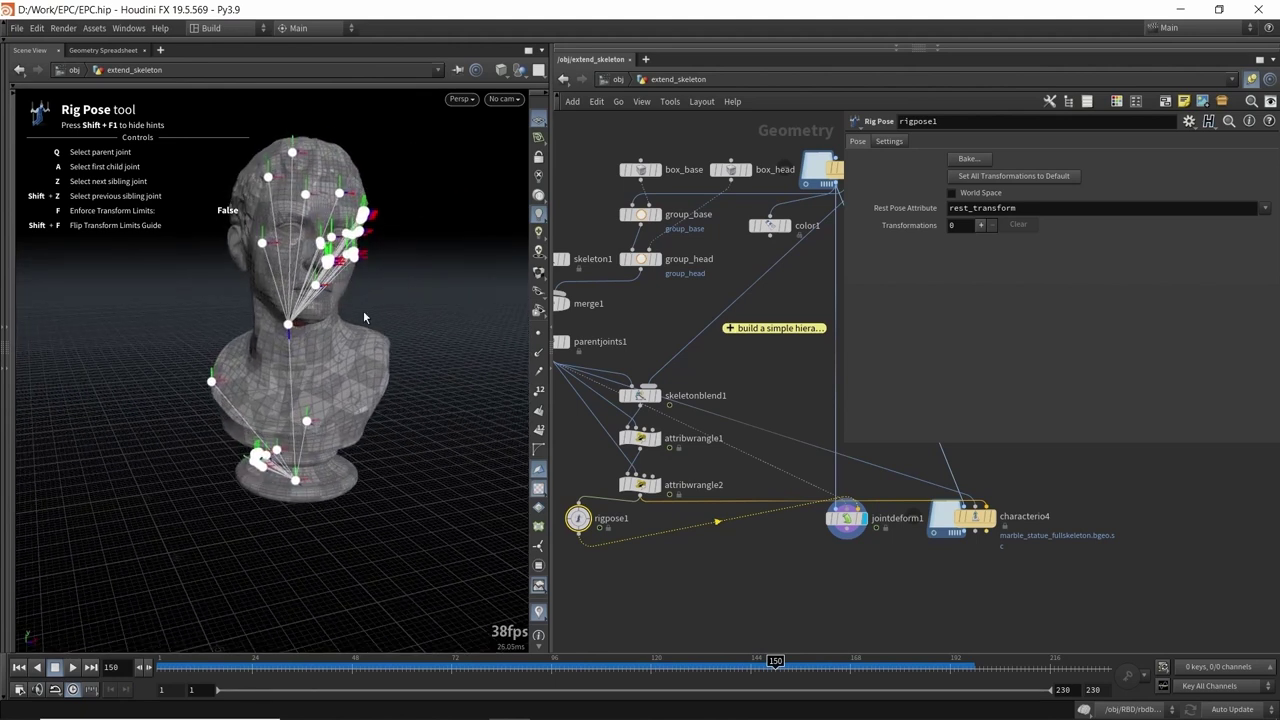
- Try rotating the head joint in rigpose1, and undo the rotation
{"action": "left_click", "coordinate": [289, 325]}
{"action": "key", "text": "r"}
{"action": "left_click_drag", "start_coordinate": [229, 295], "coordinate": [357, 323]}
{"action": "key", "text": "ctrl+z"}
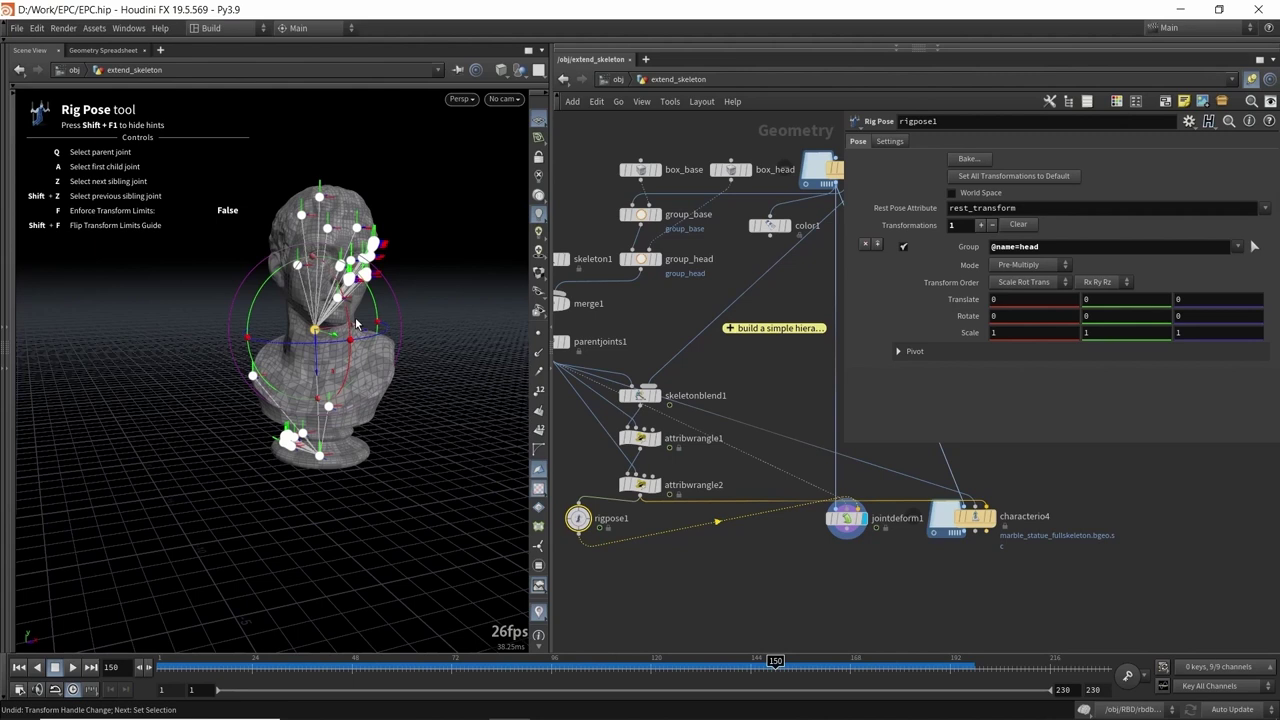
- Examine the joints around the head, then hide them and play the animation back and forth, stopping at frame 156
{"action": "left_click_drag", "start_coordinate": [356, 324], "coordinate": [327, 341], "text": "alt"}
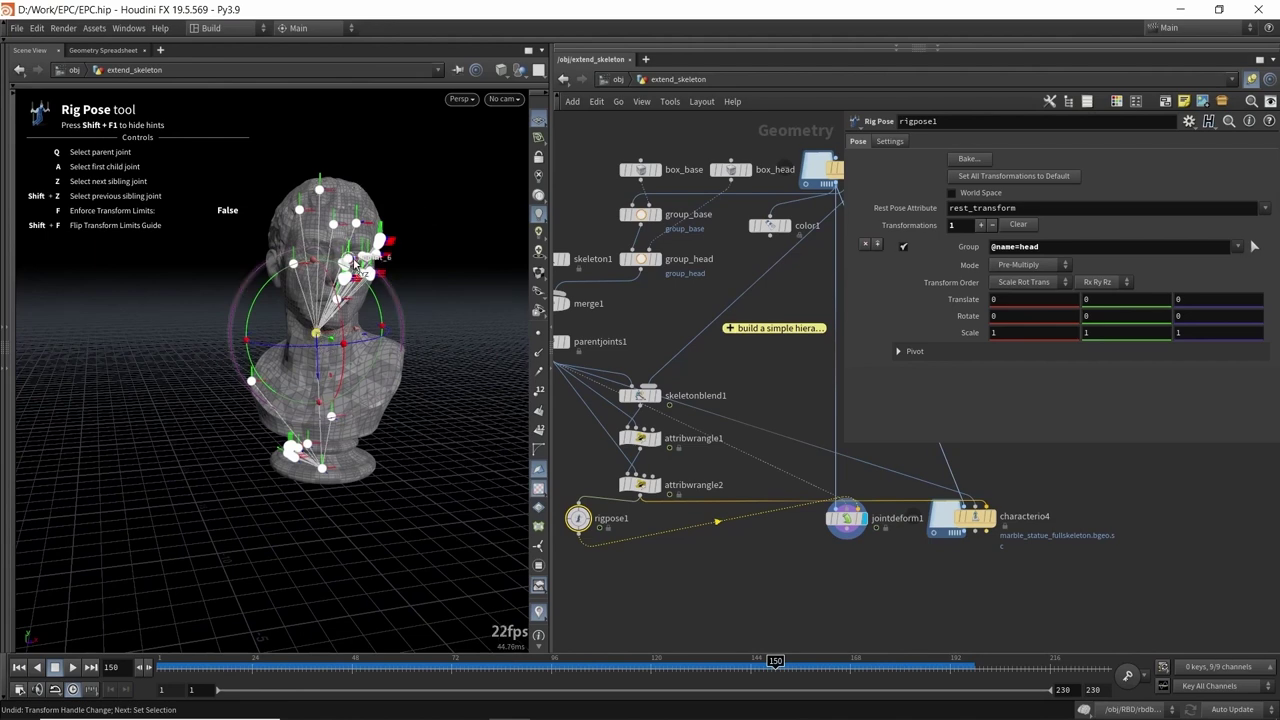
{"action": "mouse_move", "coordinate": [394, 287]}
{"action": "left_mouse_down", "text": "alt"}
{"action": "mouse_move", "coordinate": [412, 288]}
{"action": "mouse_move", "coordinate": [400, 290]}
{"action": "left_mouse_up", "text": "alt"}
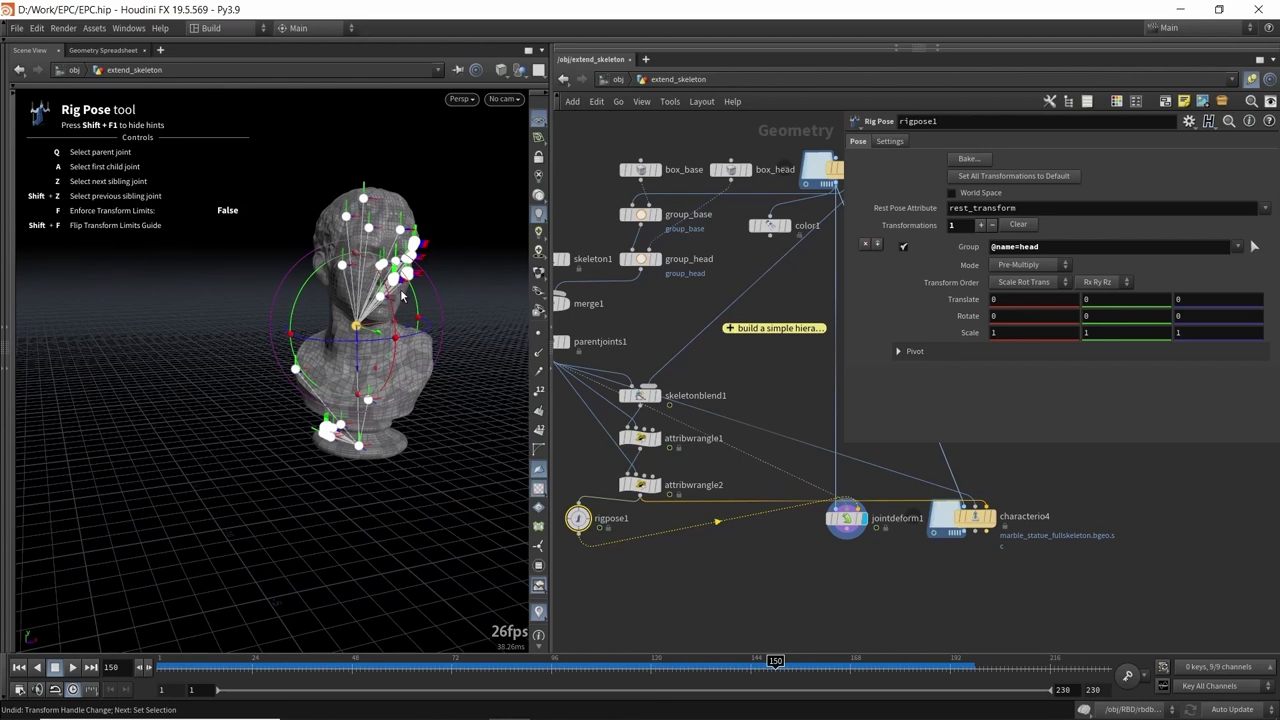
{"action": "left_click_drag", "start_coordinate": [402, 293], "coordinate": [348, 296]}
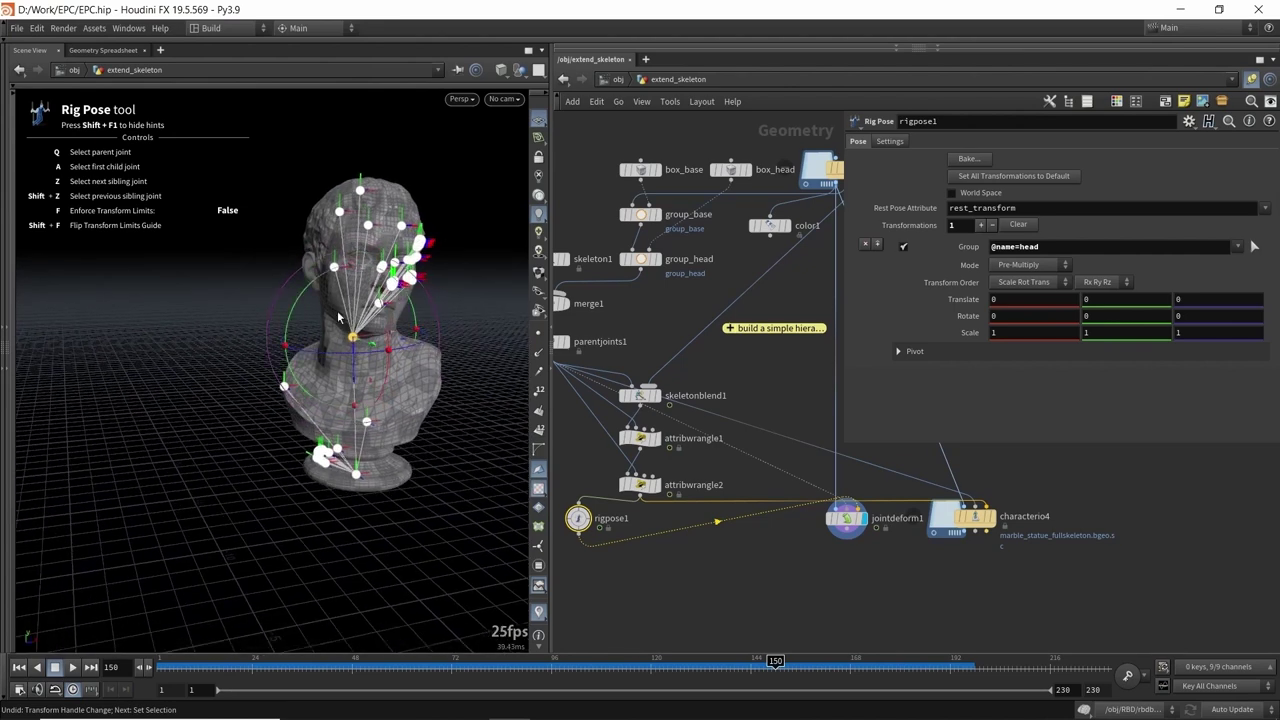
{"action": "key", "text": "Escape"}
{"action": "left_click_drag", "start_coordinate": [726, 670], "coordinate": [688, 668]}
{"action": "left_click_drag", "start_coordinate": [266, 332], "coordinate": [306, 303]}
{"action": "key", "text": "Up"}
{"action": "key", "text": "Up"}
{"action": "key", "text": "Down"}
{"action": "key", "text": "Down"}
{"action": "key", "text": "Up"}
{"action": "left_click_drag", "start_coordinate": [369, 337], "coordinate": [340, 390]}
{"action": "key", "text": "Up"}
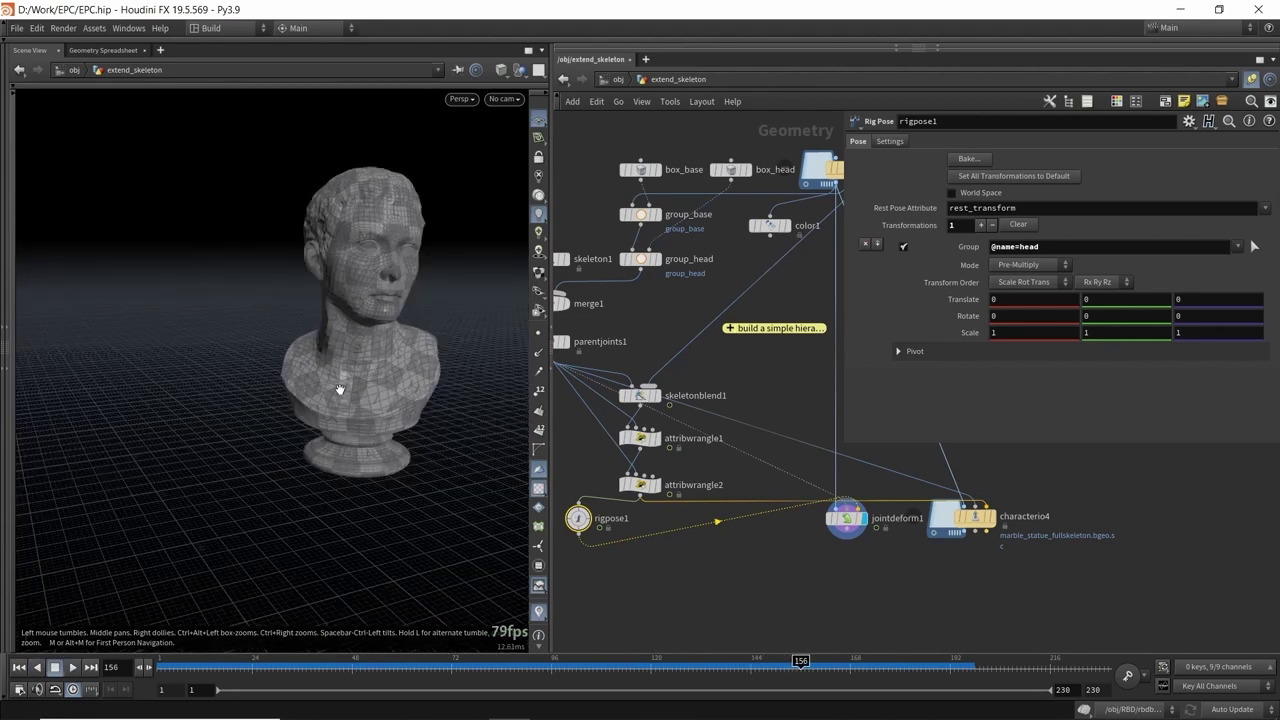
- Show rigpose1's joints again at frame 156 and examine the fragment joints parented to the head joint
{"action": "key", "text": "Return"}
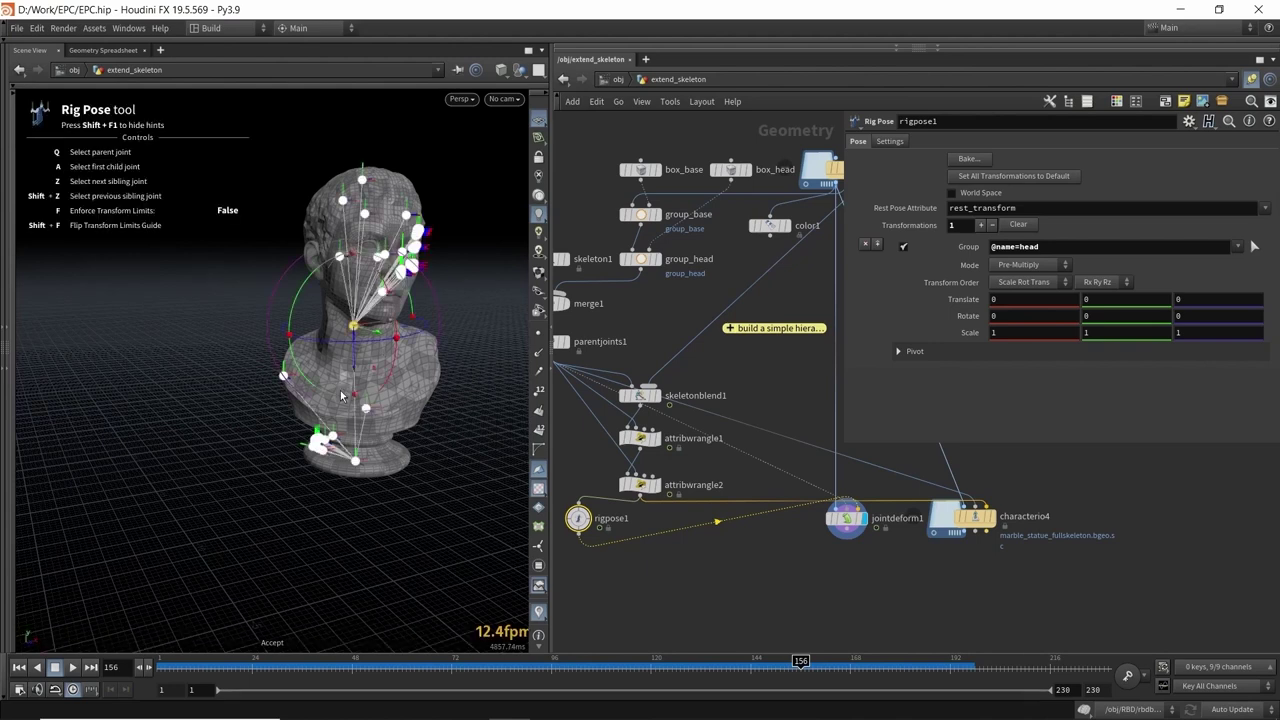
{"action": "left_click_drag", "start_coordinate": [346, 335], "coordinate": [370, 247], "text": "alt"}
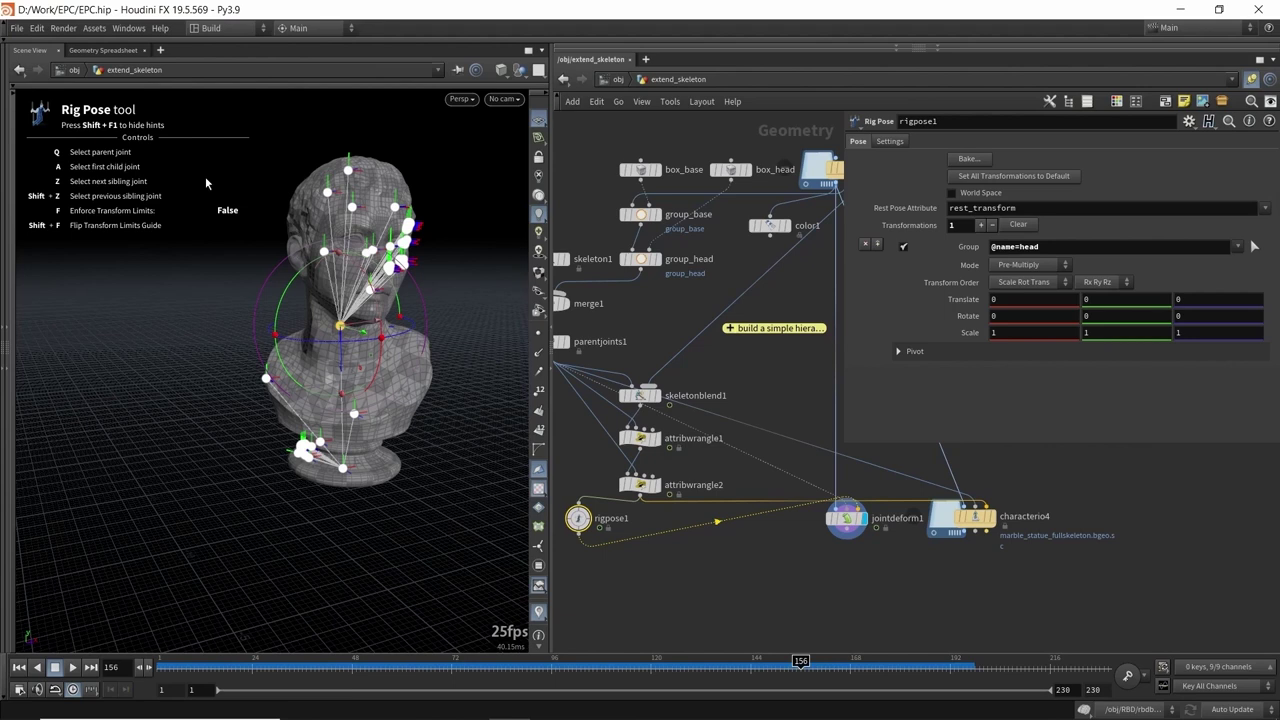
{"action": "middle_click_drag", "start_coordinate": [366, 204], "coordinate": [321, 243], "text": "alt"}
{"action": "right_click_drag", "start_coordinate": [321, 243], "coordinate": [366, 275], "text": "alt"}
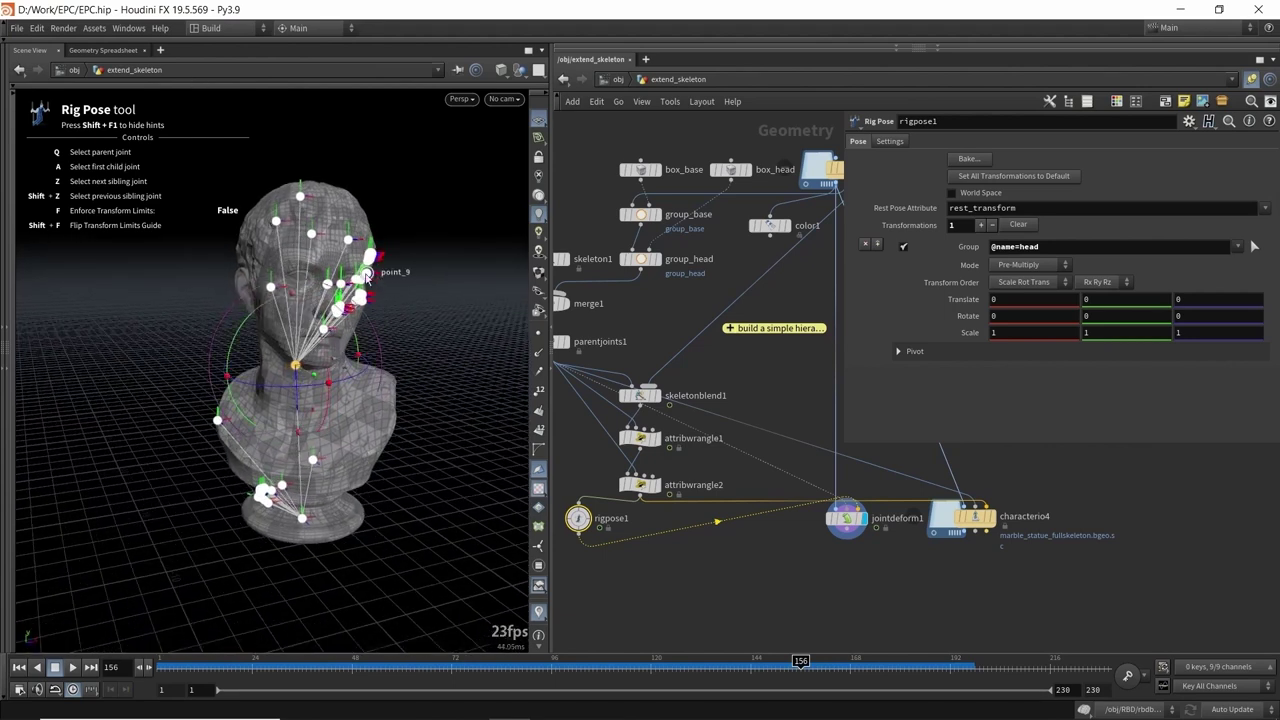
- Display characterio1 in extend_skeleton and examine the loaded statue
{"action": "key", "text": "Escape"}
{"action": "middle_click_drag", "start_coordinate": [771, 296], "coordinate": [691, 384]}
{"action": "left_click", "coordinate": [783, 256]}
{"action": "left_click_drag", "start_coordinate": [799, 199], "coordinate": [762, 268]}
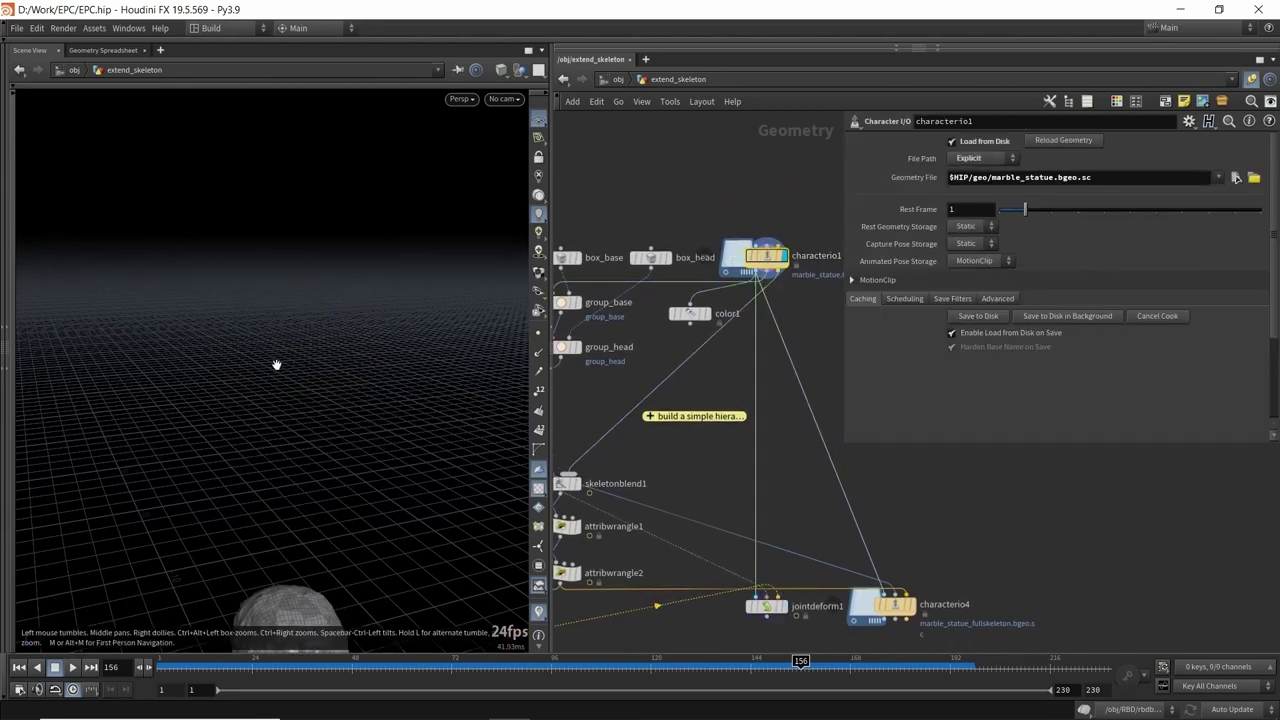
{"action": "middle_click_drag", "start_coordinate": [276, 365], "coordinate": [363, 226]}
{"action": "middle_click_drag", "start_coordinate": [380, 610], "coordinate": [271, 383]}
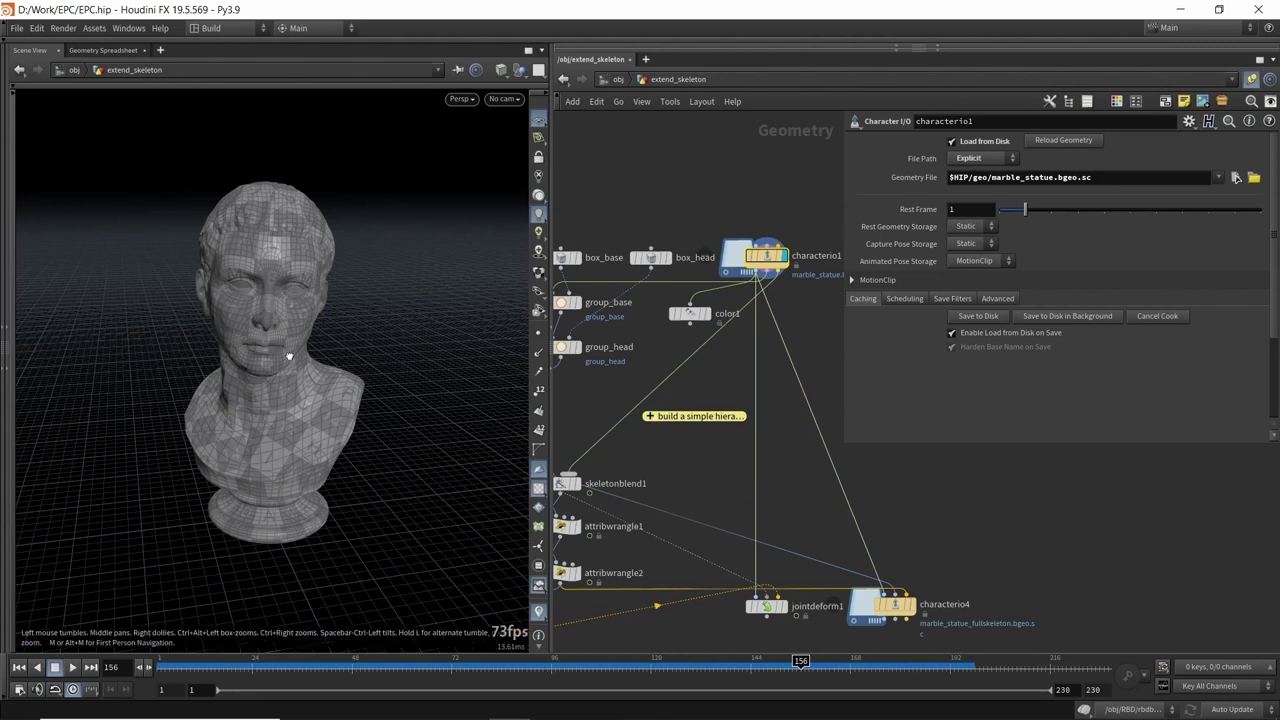
{"action": "key", "text": "h"}
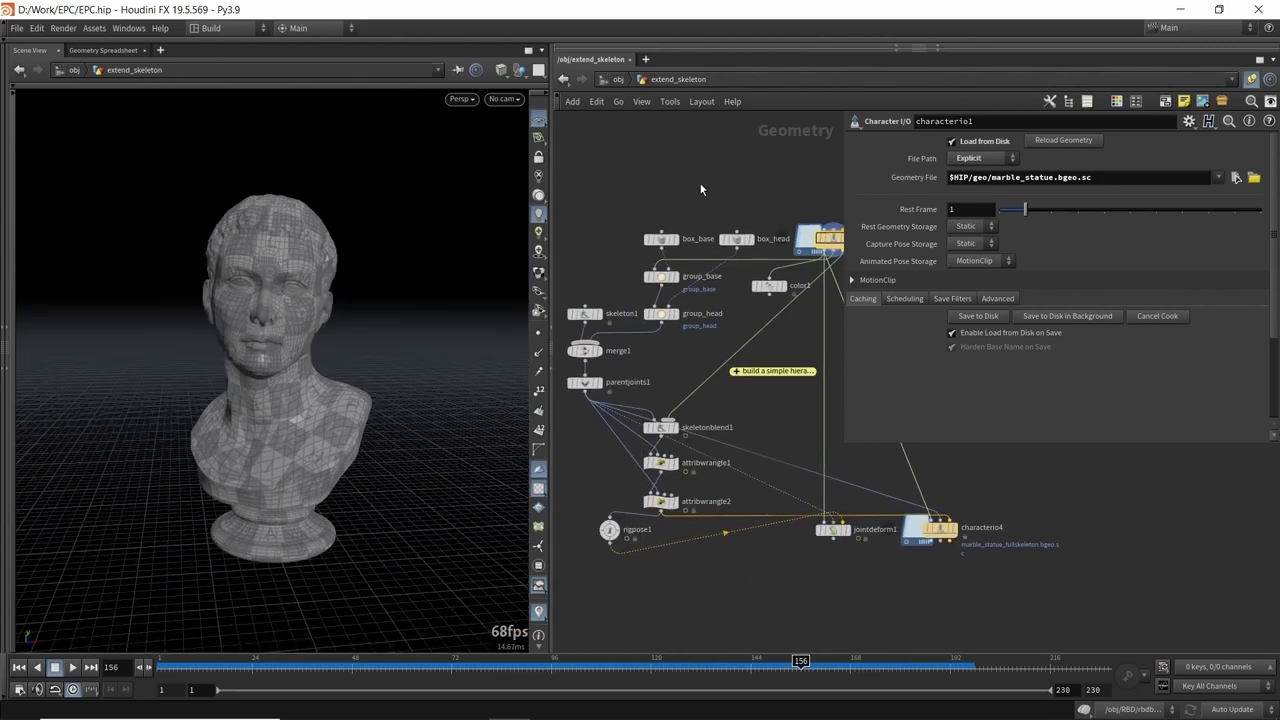
- Display skeleton1 and show its joint chain with the Skeleton tool
{"action": "scroll", "coordinate": [626, 349], "scroll_direction": "up", "scroll_amount": 2}
{"action": "left_click", "coordinate": [626, 349]}
{"action": "key", "text": "Return"}
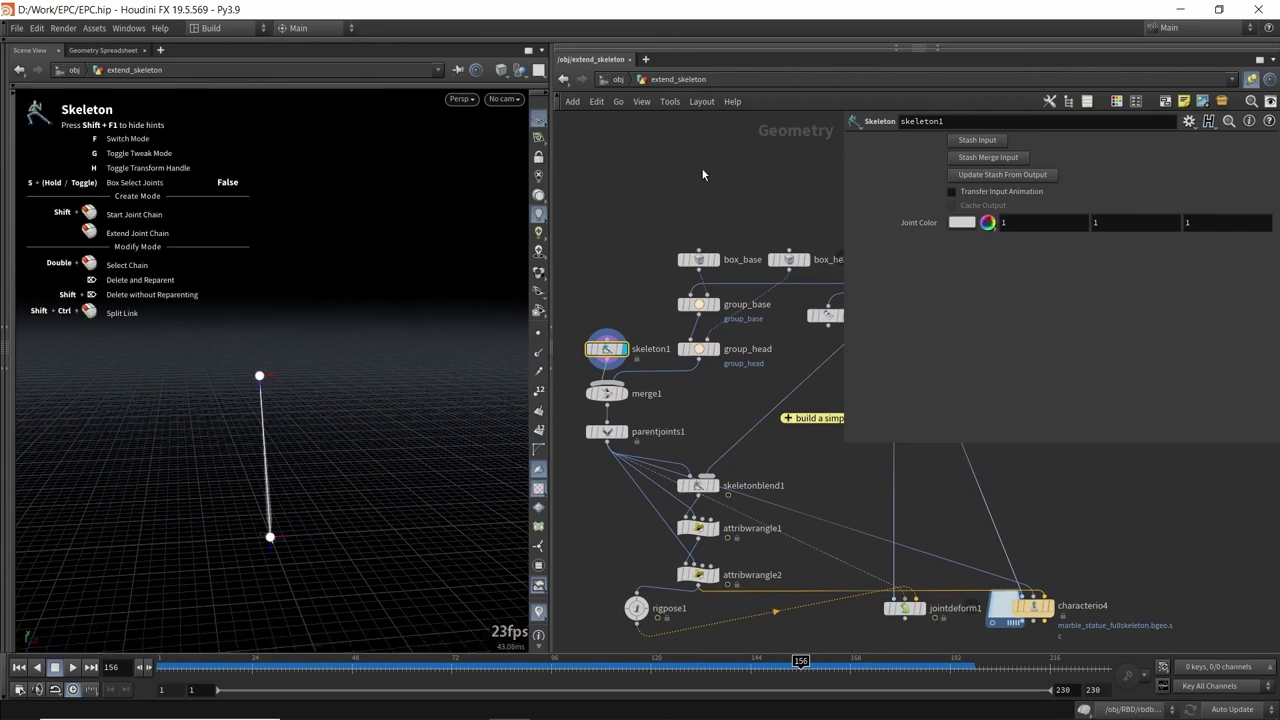
- Template characterio1 as a wireframe reference and check the placement of skeleton1's joints inside the statue
{"action": "middle_click_drag", "start_coordinate": [800, 205], "coordinate": [664, 196]}
{"action": "left_click", "coordinate": [783, 255]}
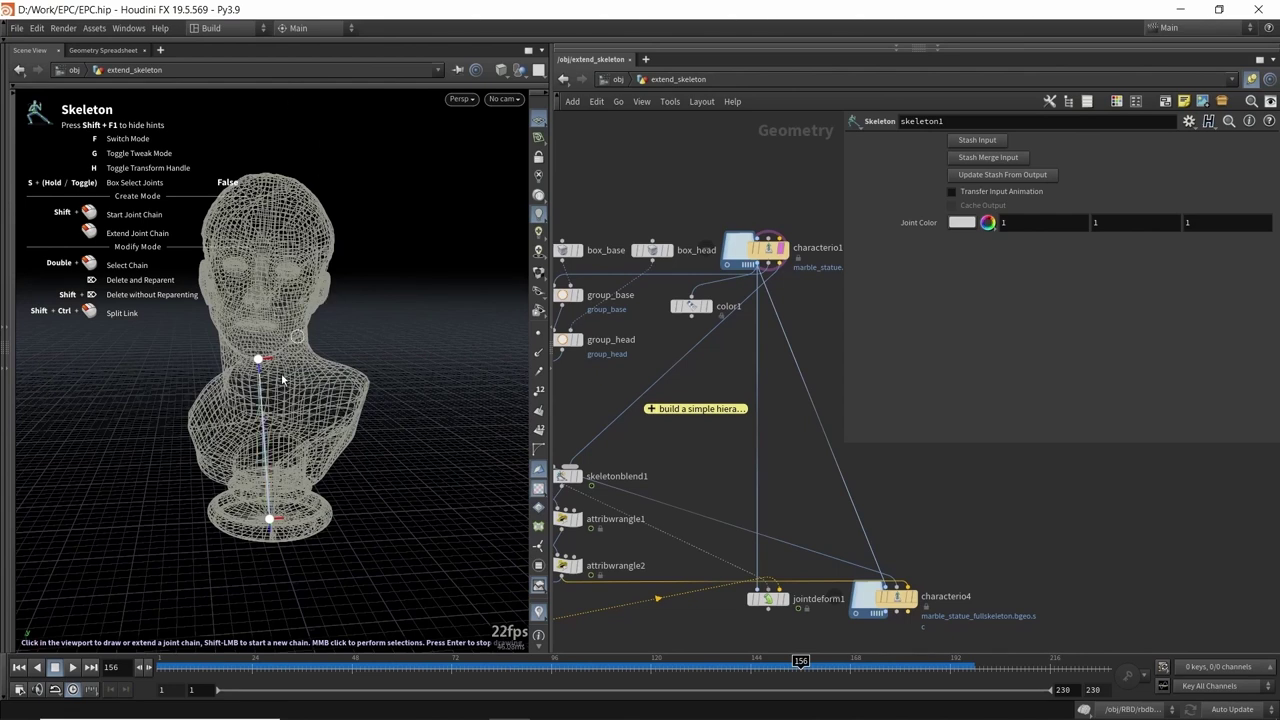
{"action": "left_click_drag", "start_coordinate": [298, 336], "coordinate": [284, 402]}
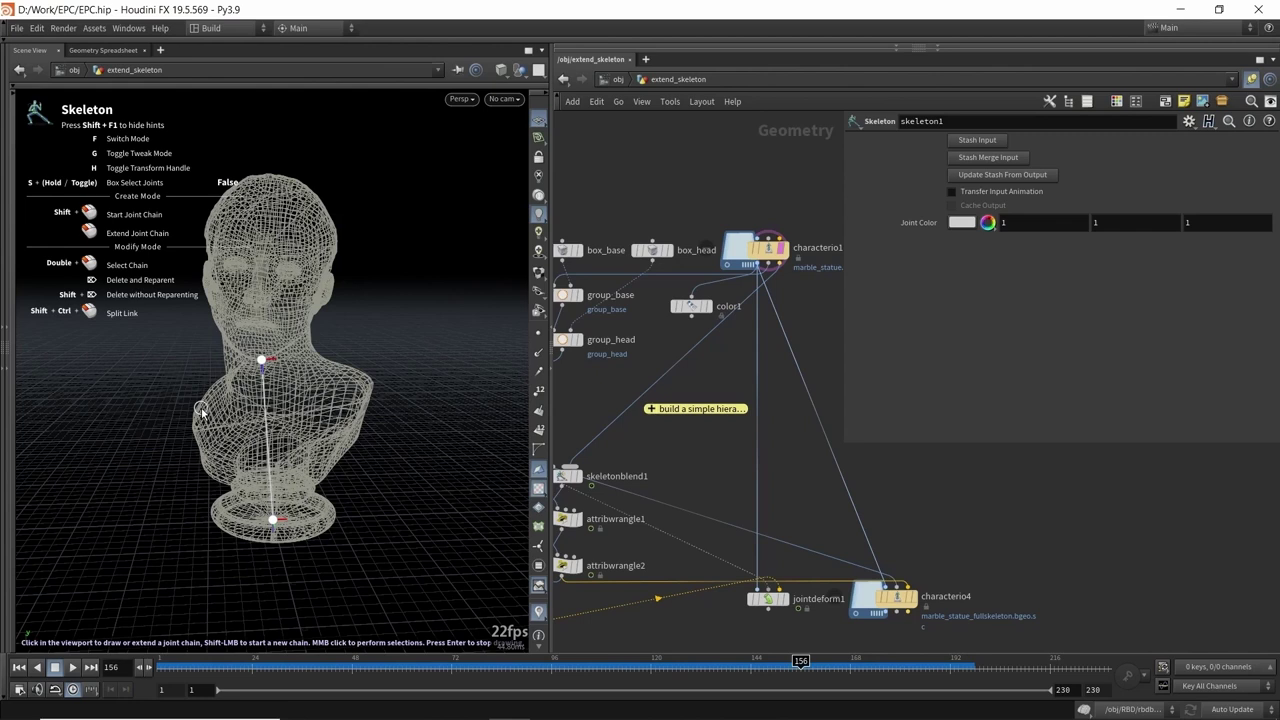
{"action": "left_click_drag", "start_coordinate": [234, 364], "coordinate": [250, 334], "text": "alt"}
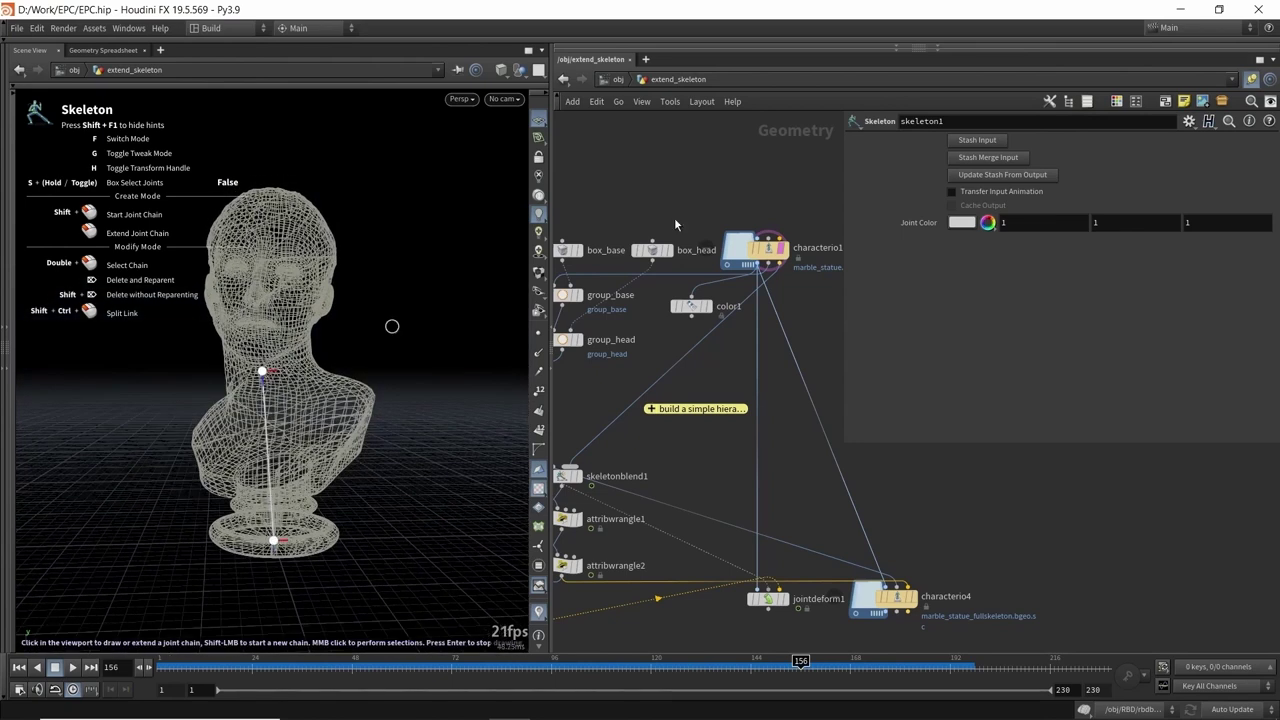
- Template color1 as the reference and examine the head joint's position against the coloured fragments
{"action": "scroll", "coordinate": [700, 295], "scroll_direction": "up", "scroll_amount": 2}
{"action": "left_click", "coordinate": [714, 312]}
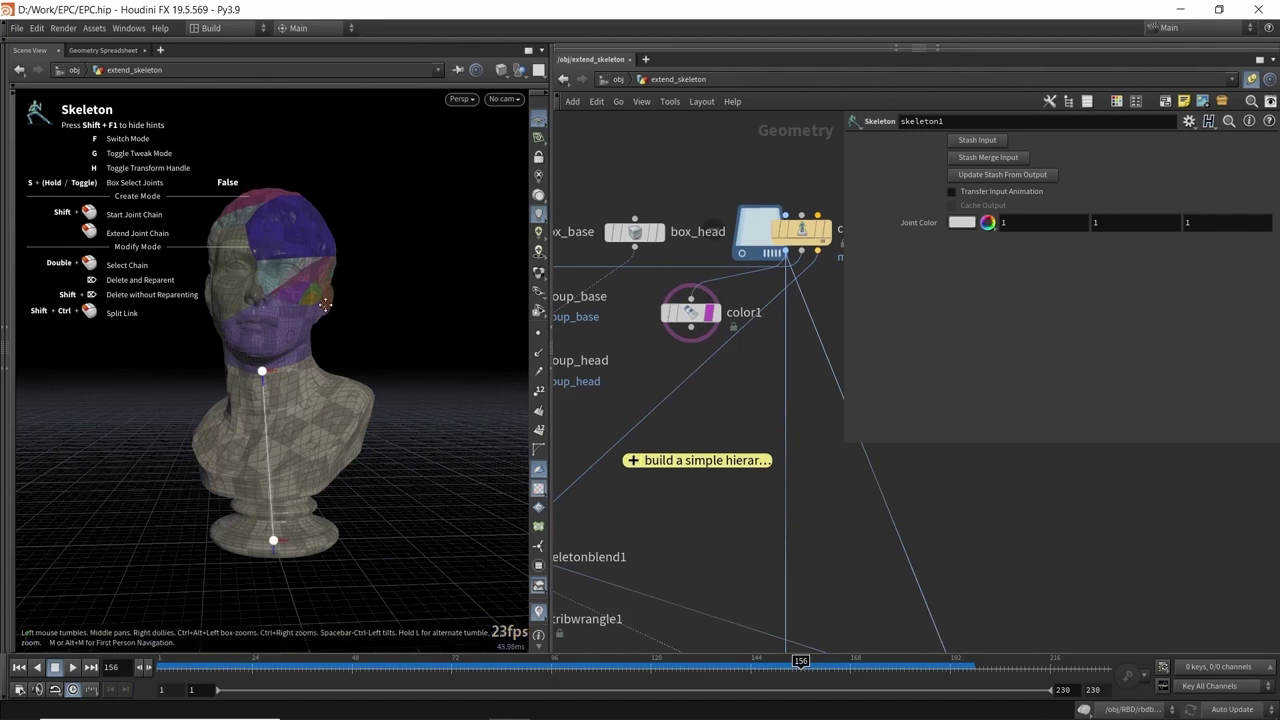
{"action": "left_click_drag", "start_coordinate": [285, 350], "coordinate": [305, 350]}
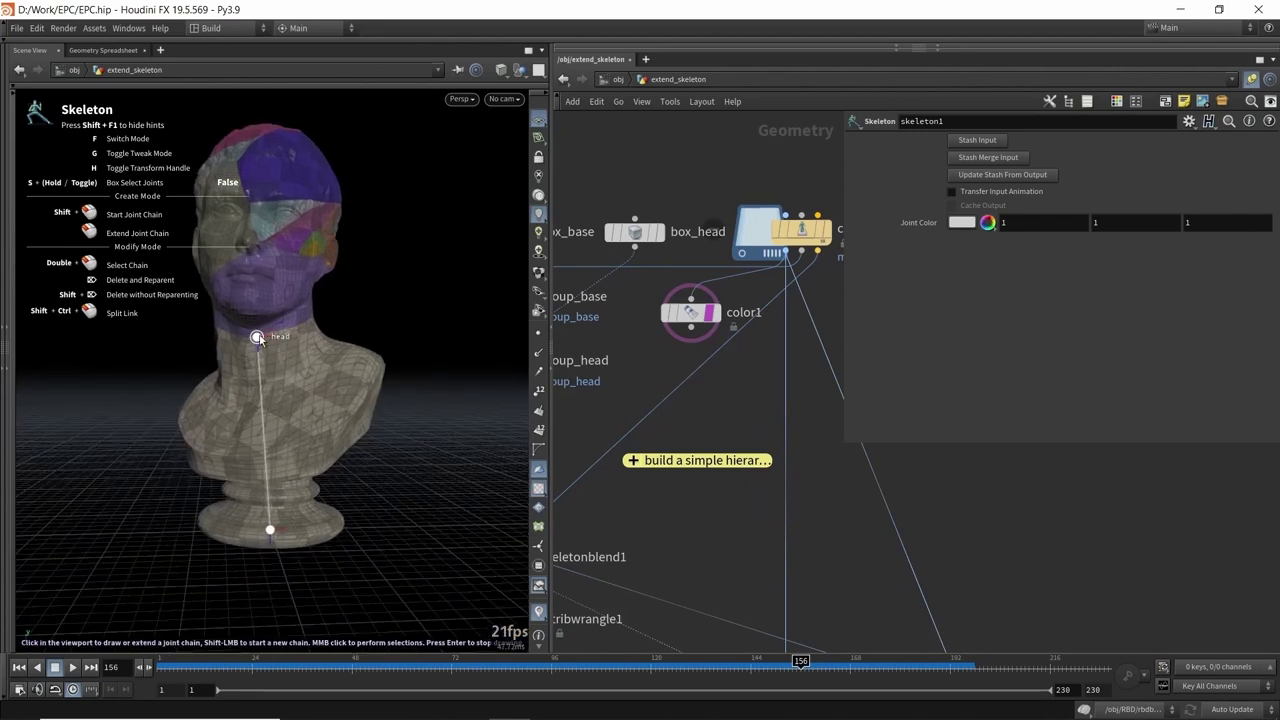
{"action": "mouse_move", "coordinate": [259, 340]}
{"action": "left_mouse_down", "text": "alt"}
{"action": "mouse_move", "coordinate": [340, 330]}
{"action": "mouse_move", "coordinate": [241, 333]}
{"action": "left_mouse_up", "text": "alt"}
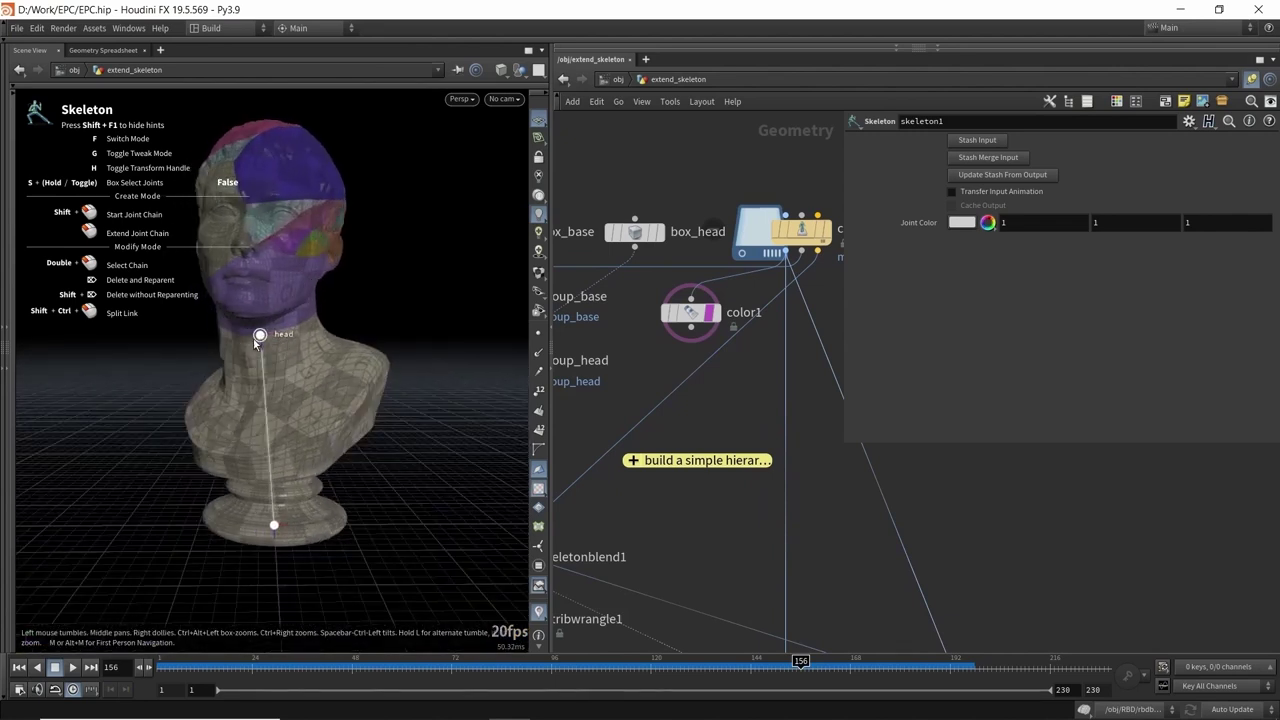
{"action": "left_click_drag", "start_coordinate": [327, 367], "coordinate": [304, 367], "text": "alt"}
- Leave the Skeleton tool and save the scene file
{"action": "key", "text": "Escape"}
{"action": "key", "text": "ctrl+s"}
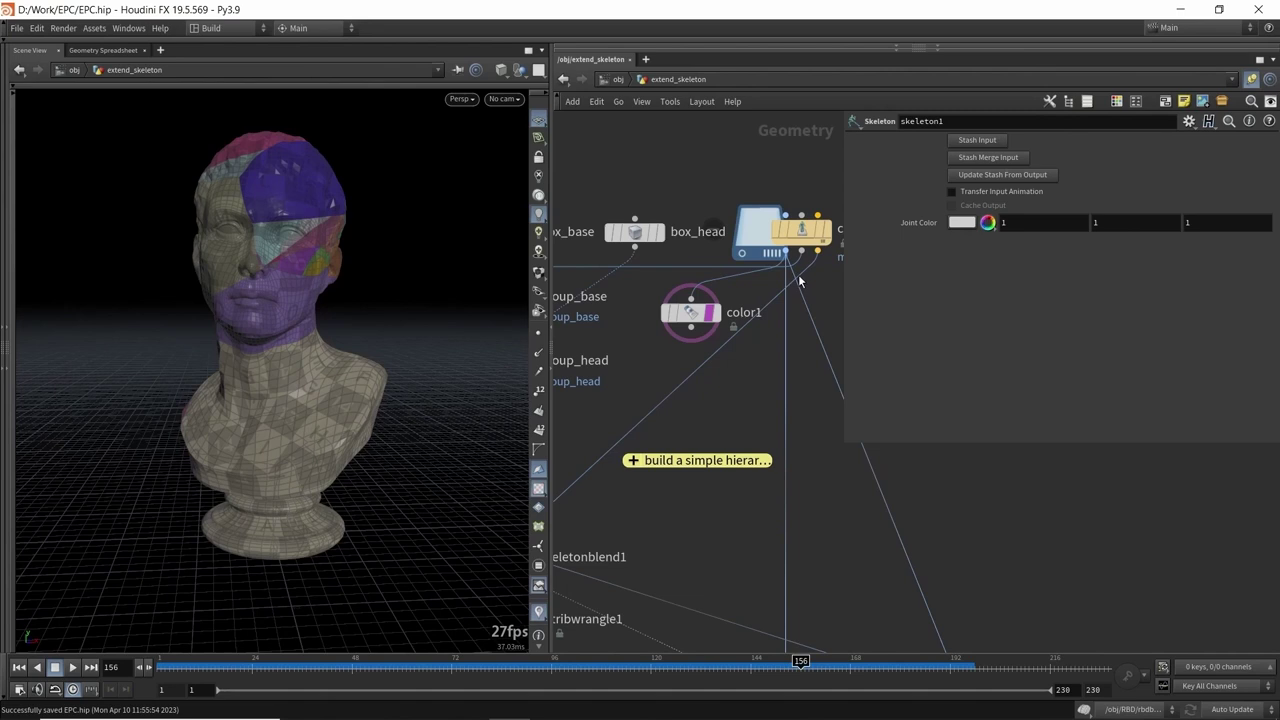
- Inspect the box_base, group_base and group_head nodes, and display merge1 with its inputs
{"action": "key", "text": "l"}
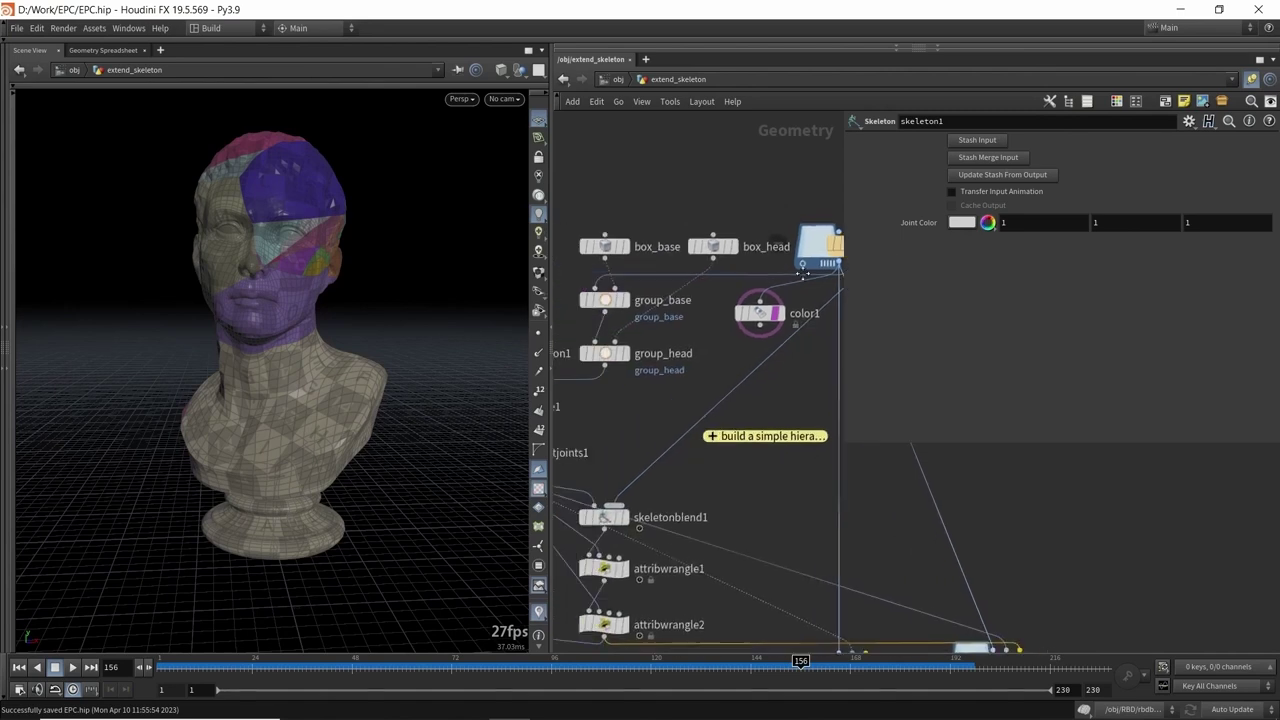
{"action": "left_click", "coordinate": [729, 295]}
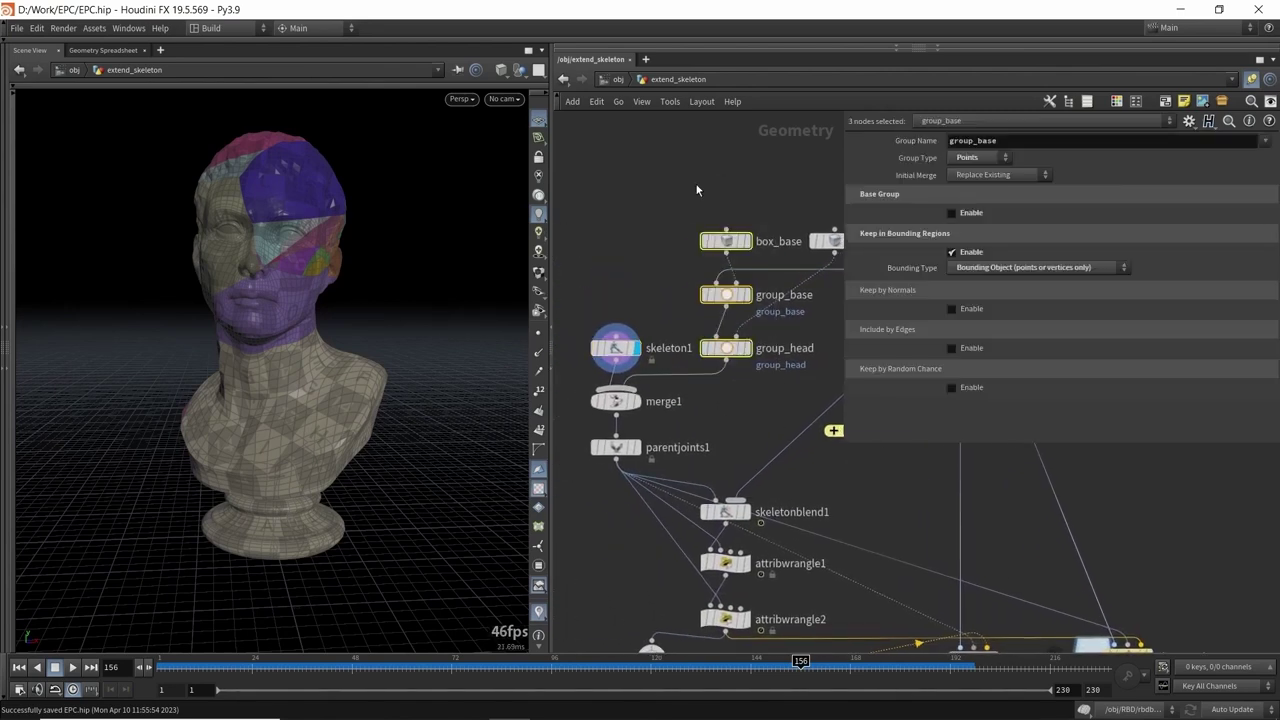
{"action": "left_click", "coordinate": [637, 401]}
{"action": "left_click", "coordinate": [615, 402]}
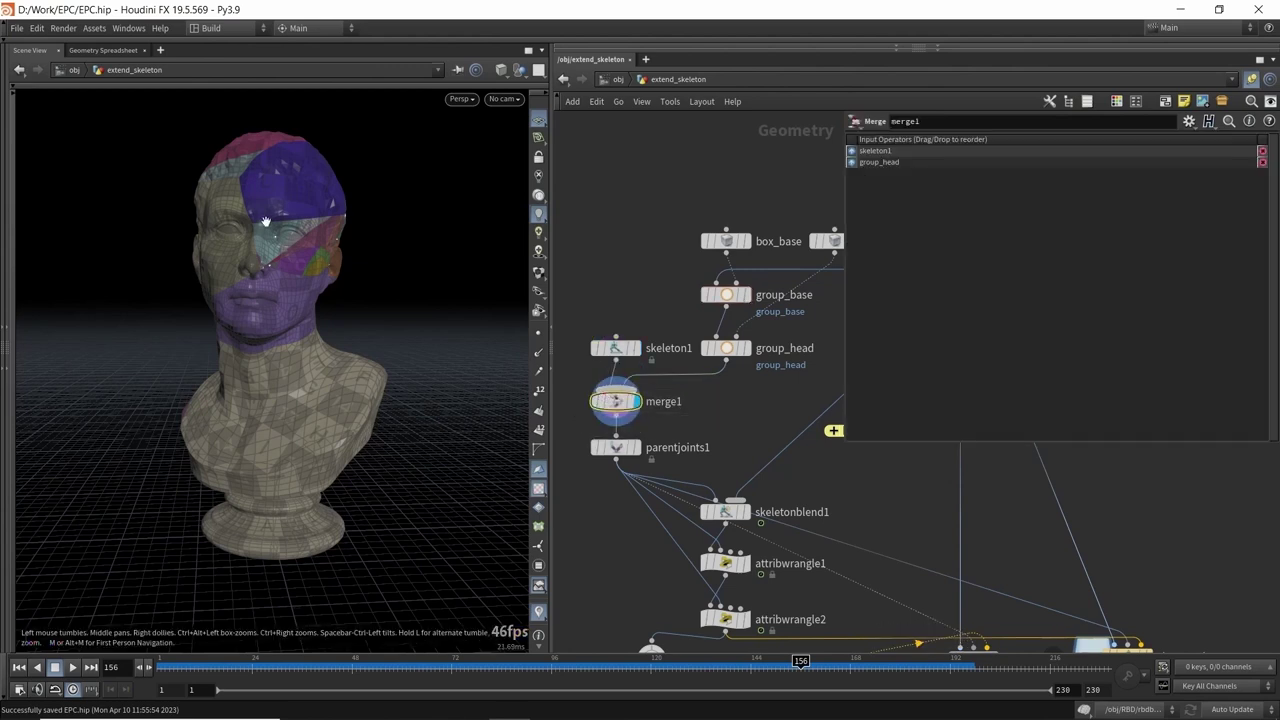
- Return the timeline to frame 2 and look over the box and group nodes feeding merge1
{"action": "left_click_drag", "start_coordinate": [266, 223], "coordinate": [280, 347]}
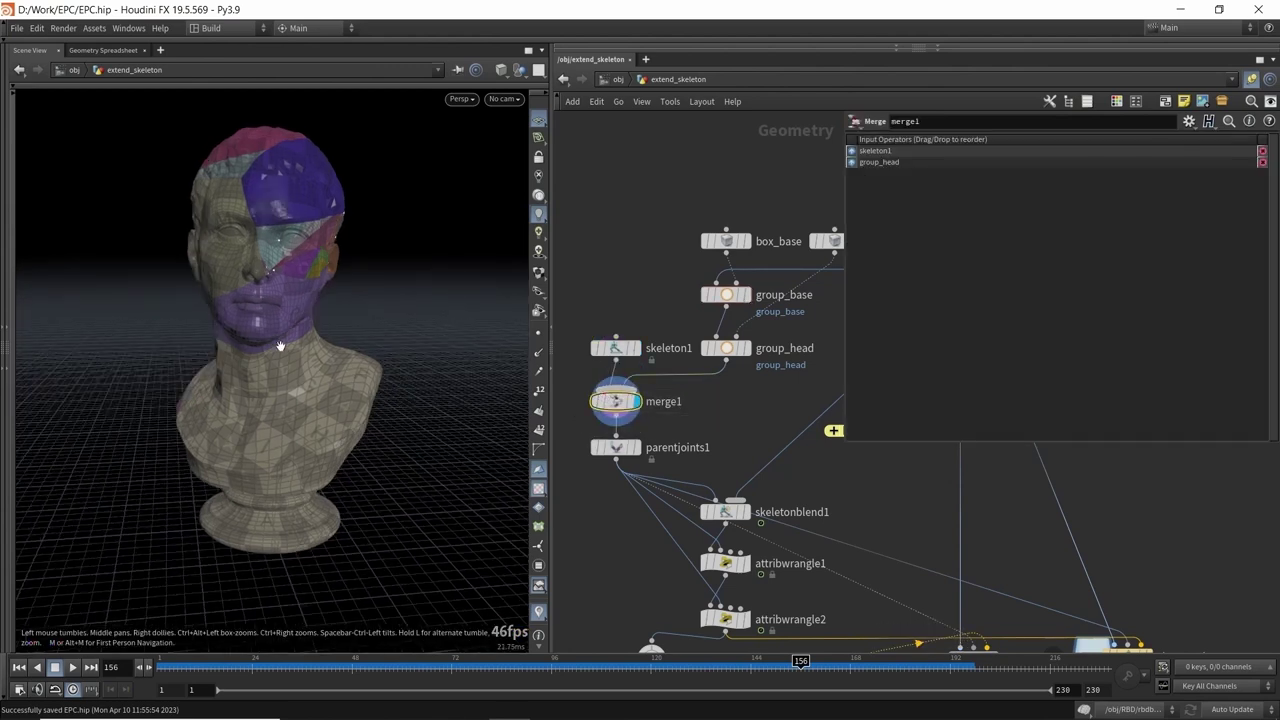
{"action": "scroll", "coordinate": [769, 412], "scroll_direction": "down", "scroll_amount": 3}
{"action": "middle_click_drag", "start_coordinate": [769, 412], "coordinate": [628, 447]}
{"action": "scroll", "coordinate": [783, 337], "scroll_direction": "up", "scroll_amount": 3}
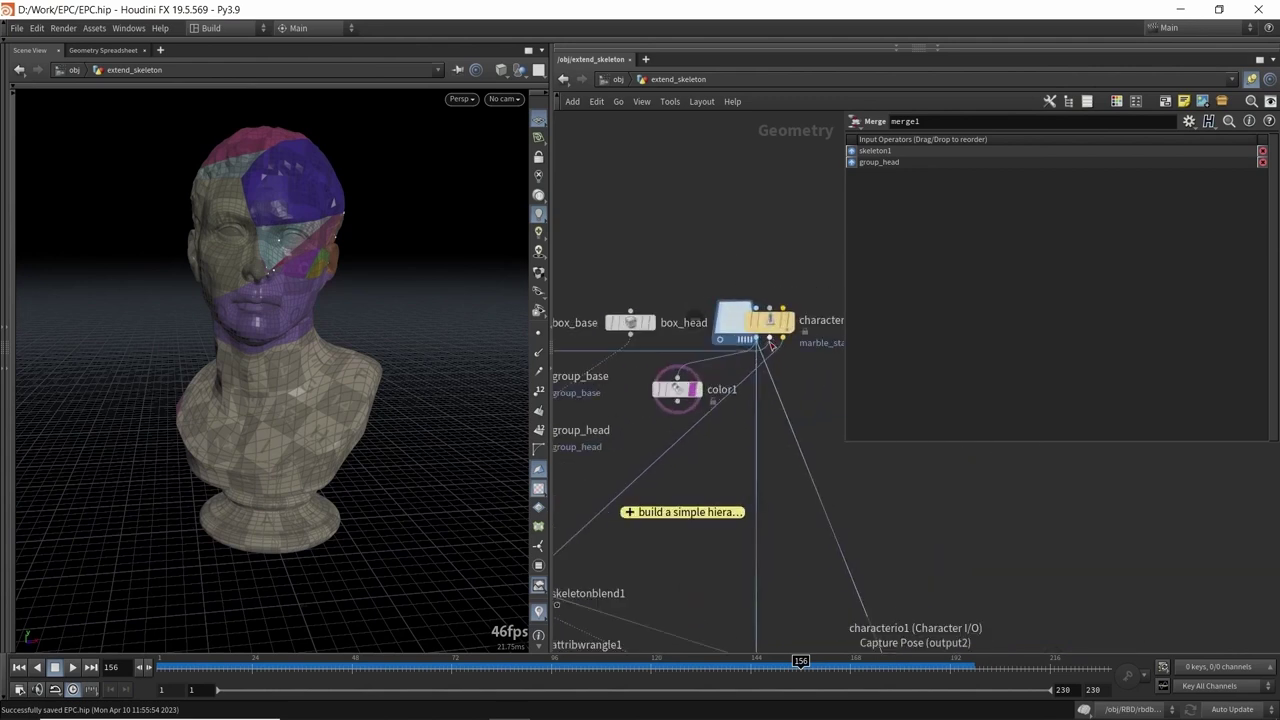
{"action": "scroll", "coordinate": [771, 345], "scroll_direction": "down", "scroll_amount": 3}
{"action": "scroll", "coordinate": [659, 462], "scroll_direction": "up", "scroll_amount": 3}
{"action": "left_click_drag", "start_coordinate": [424, 666], "coordinate": [164, 666]}
{"action": "left_click_drag", "start_coordinate": [318, 328], "coordinate": [303, 317]}
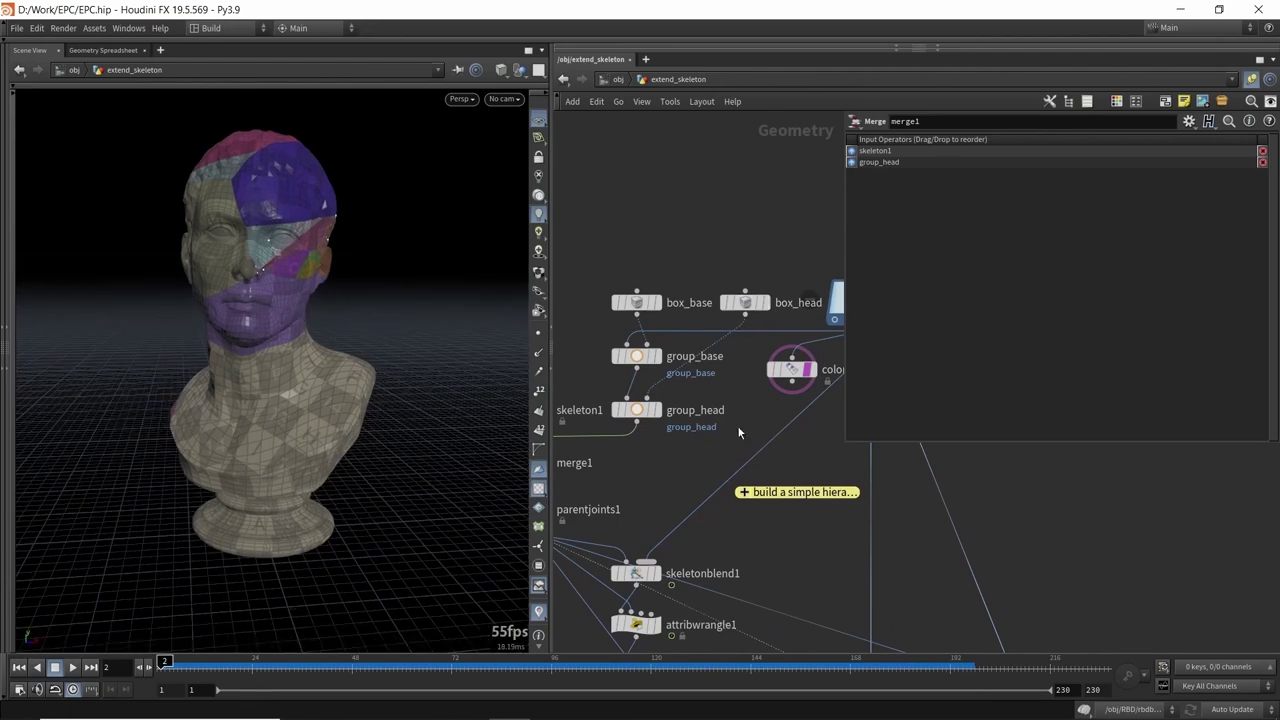
{"action": "middle_click_drag", "start_coordinate": [638, 483], "coordinate": [636, 510]}
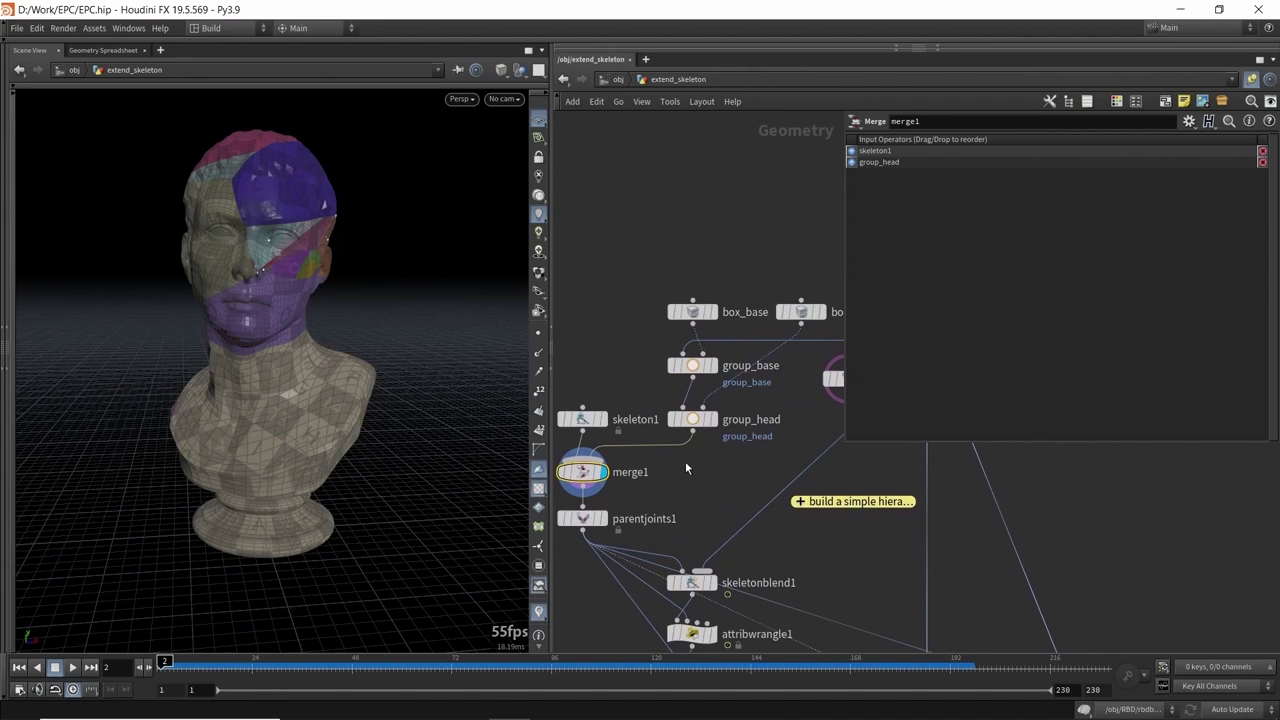
- Select skeleton1, then display parentjoints1 and examine its joint handles and parenting entries before leaving the Parent Joints tool
{"action": "left_click", "coordinate": [582, 419]}
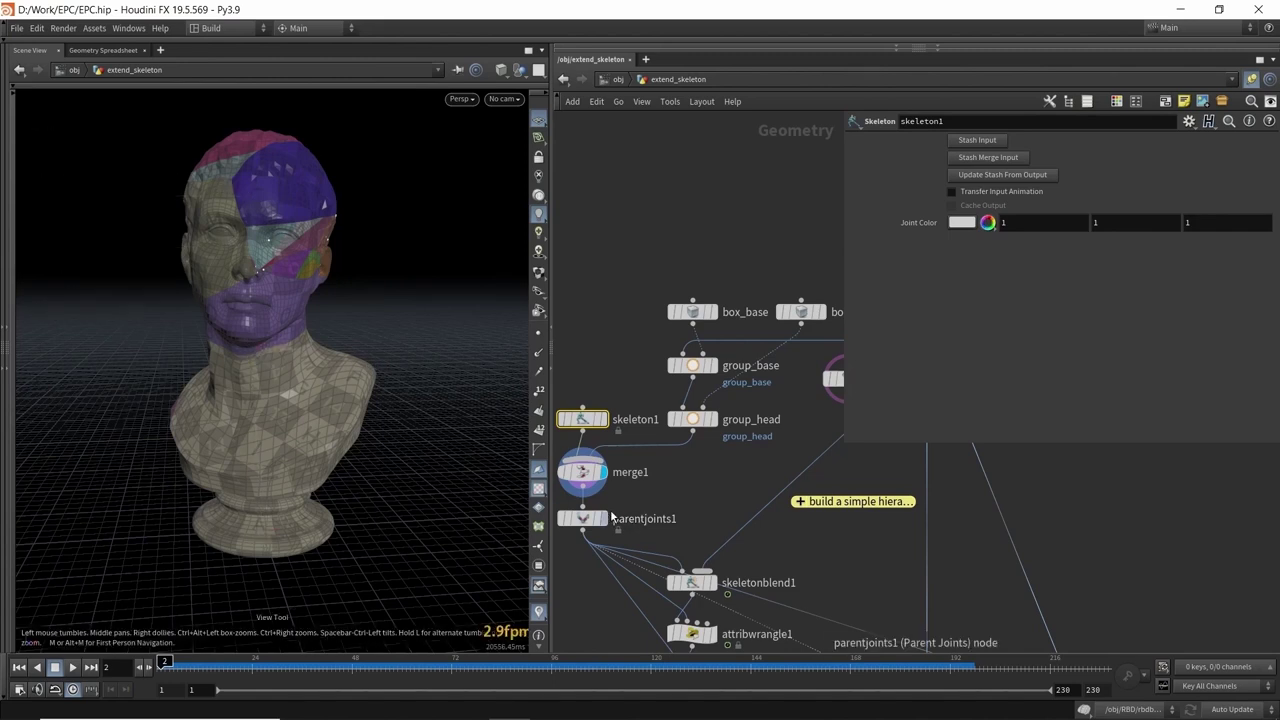
{"action": "left_click", "coordinate": [581, 520]}
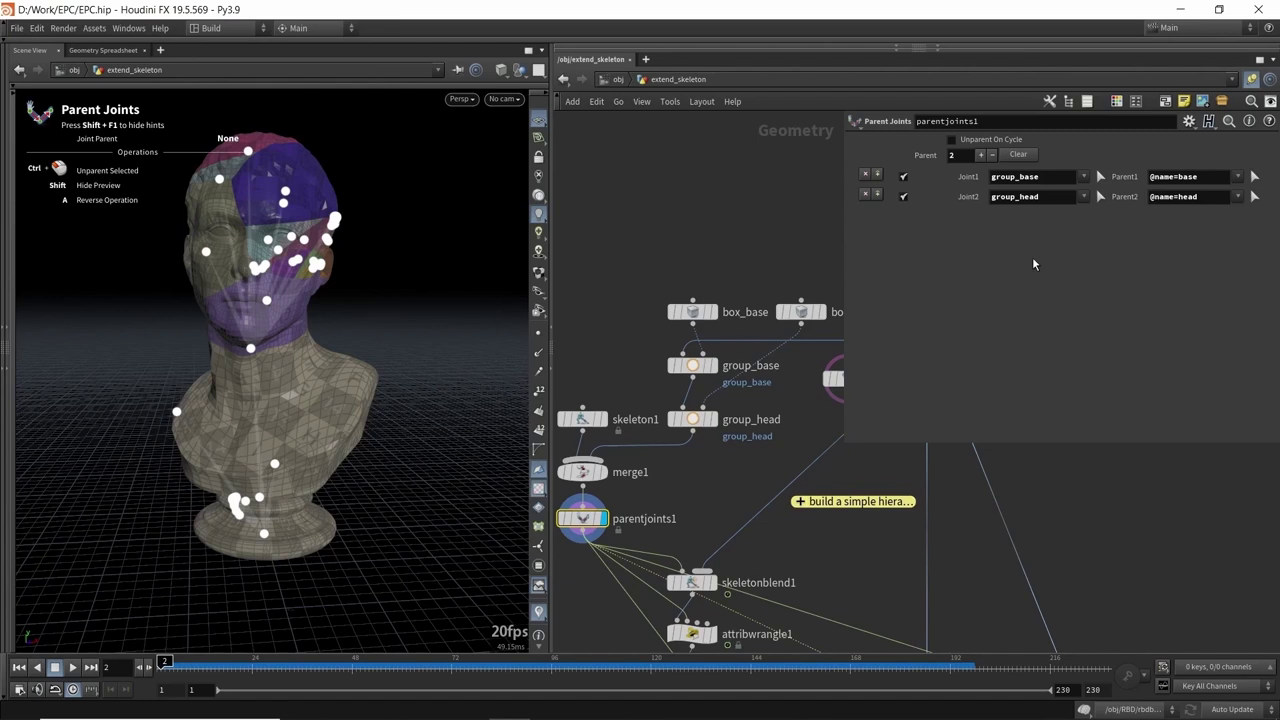
{"action": "left_click_drag", "start_coordinate": [305, 346], "coordinate": [297, 353], "text": "alt"}
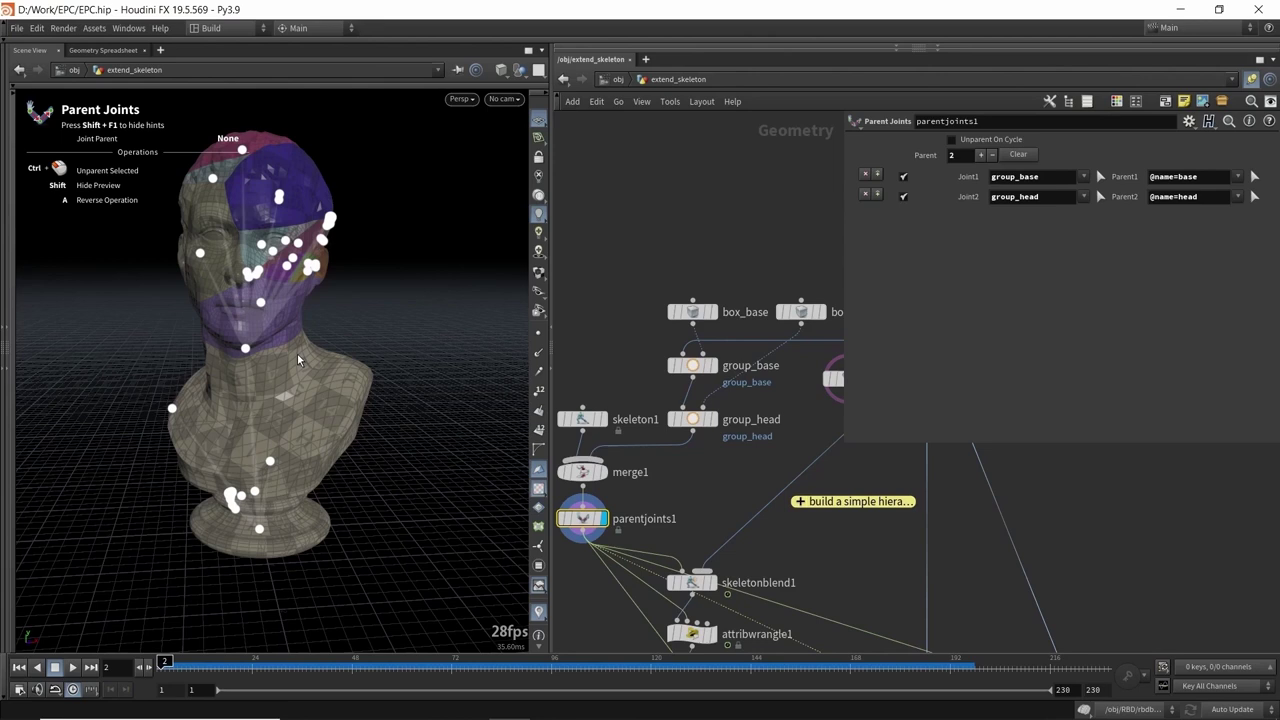
{"action": "left_click_drag", "start_coordinate": [297, 353], "coordinate": [285, 345], "text": "alt"}
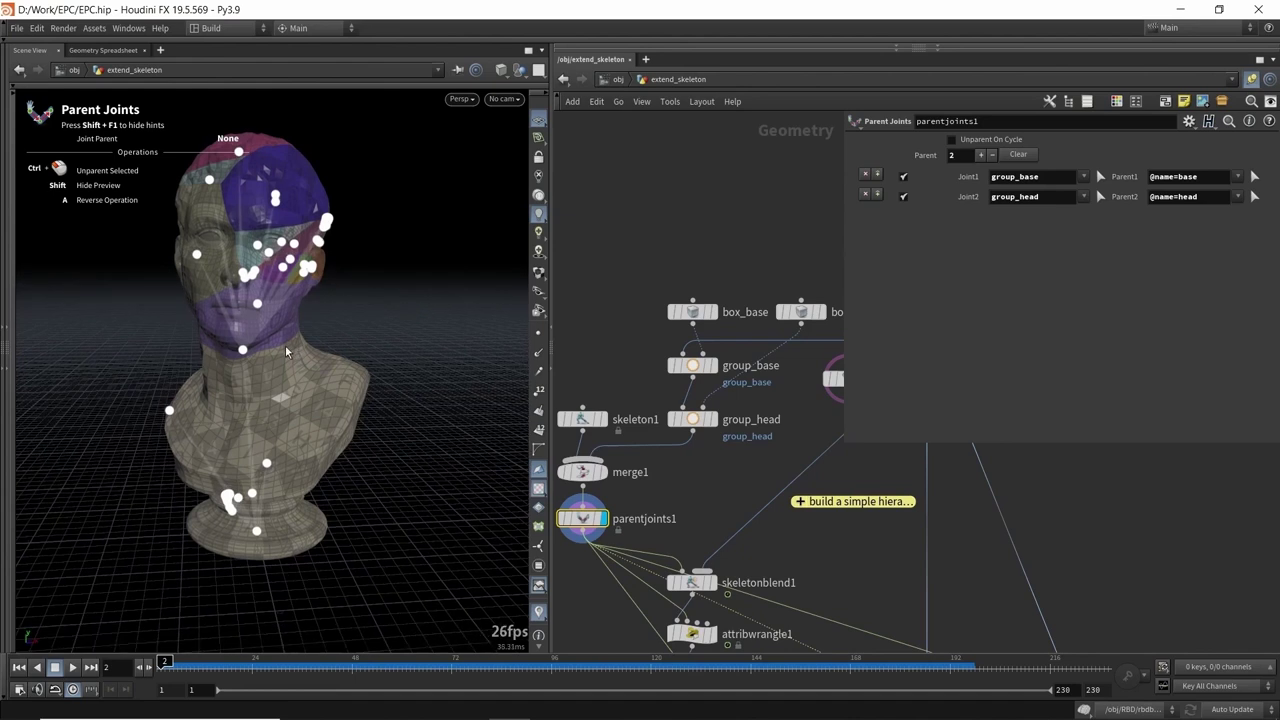
{"action": "key", "text": "Escape"}
- Display group_base with color1 templated as a wireframe, and check which joints fall inside the base bounding box
{"action": "middle_click_drag", "start_coordinate": [754, 272], "coordinate": [720, 268]}
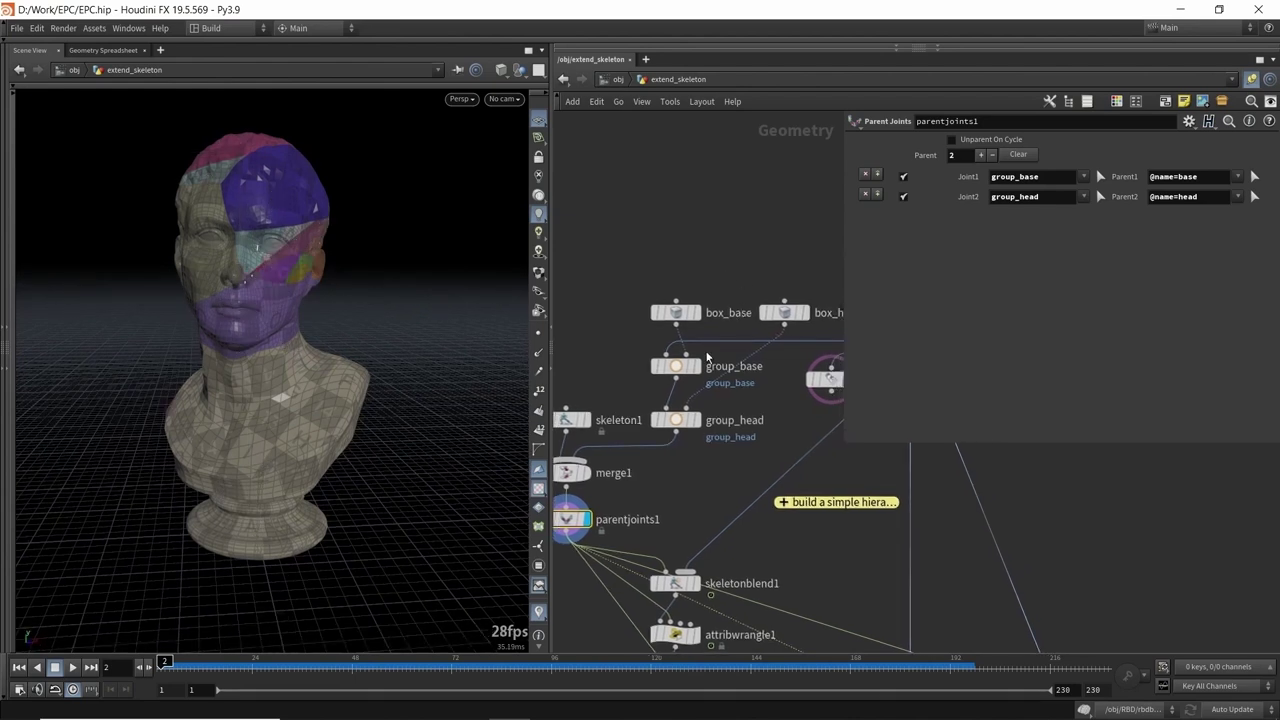
{"action": "left_click", "coordinate": [695, 365]}
{"action": "left_click", "coordinate": [676, 372]}
{"action": "left_click_drag", "start_coordinate": [385, 398], "coordinate": [349, 358], "text": "alt"}
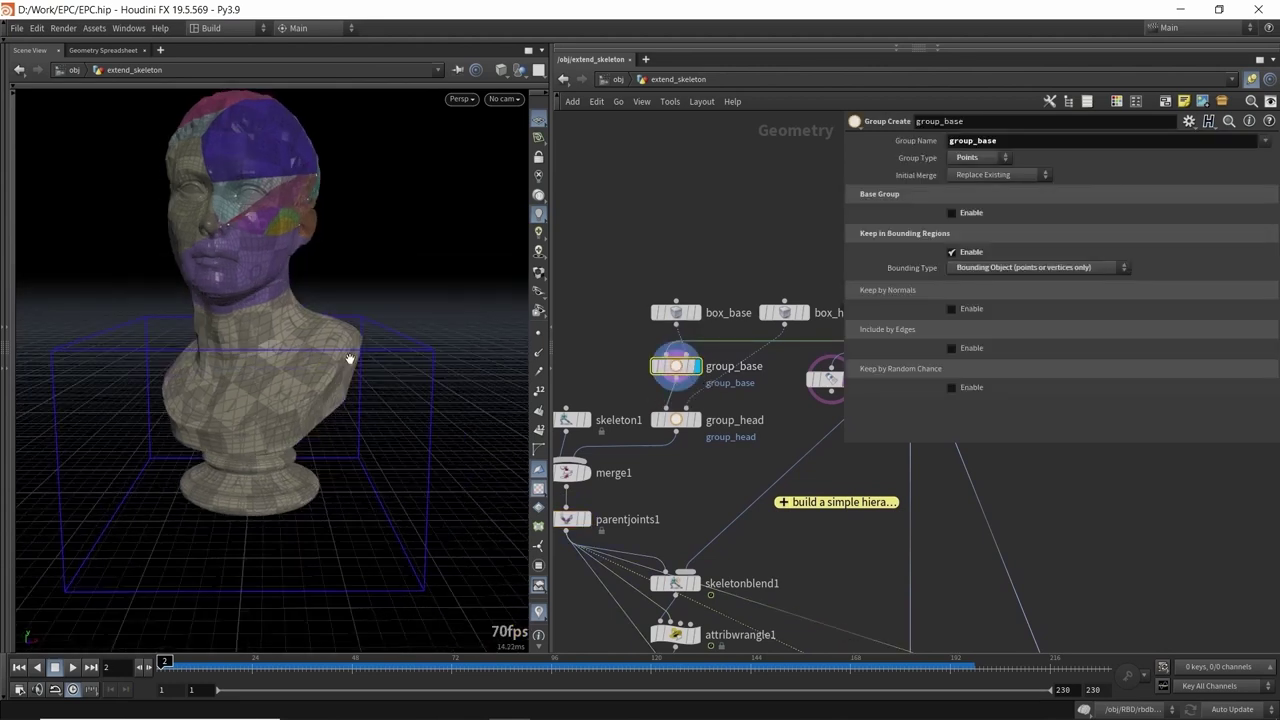
{"action": "scroll", "coordinate": [689, 364], "scroll_direction": "up", "scroll_amount": 2}
{"action": "left_click", "coordinate": [696, 369]}
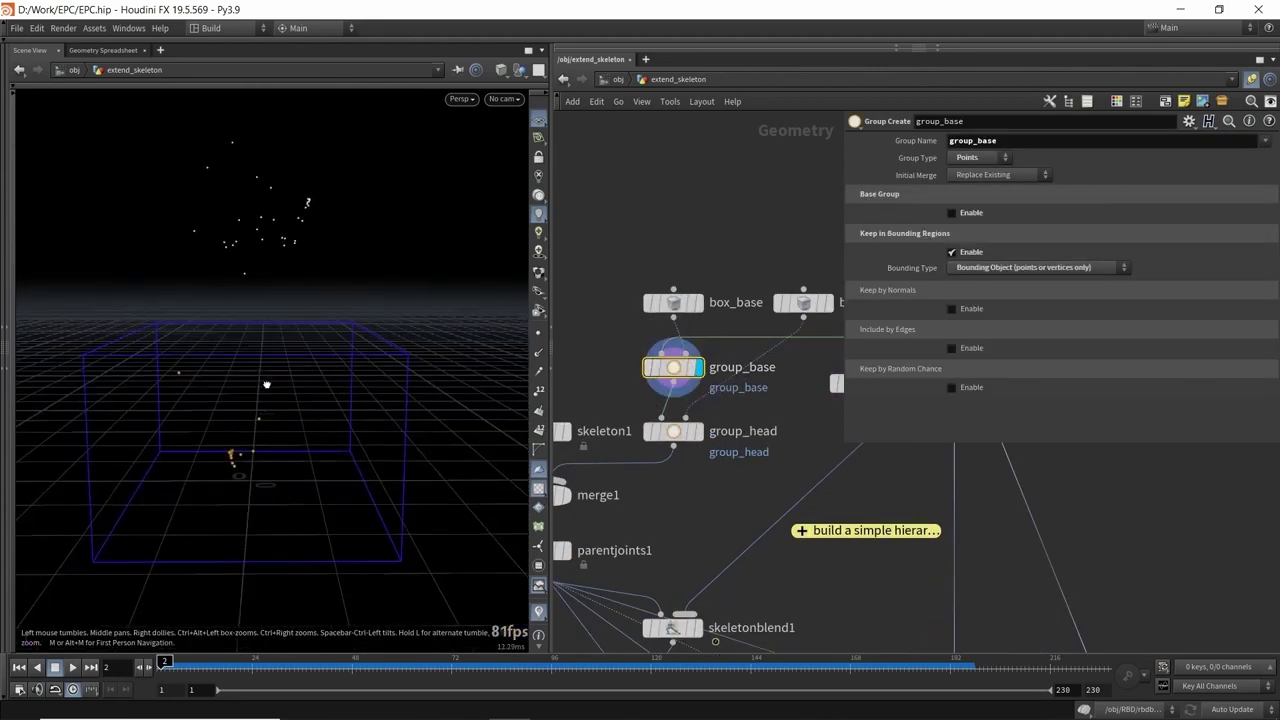
{"action": "middle_click_drag", "start_coordinate": [828, 241], "coordinate": [659, 243]}
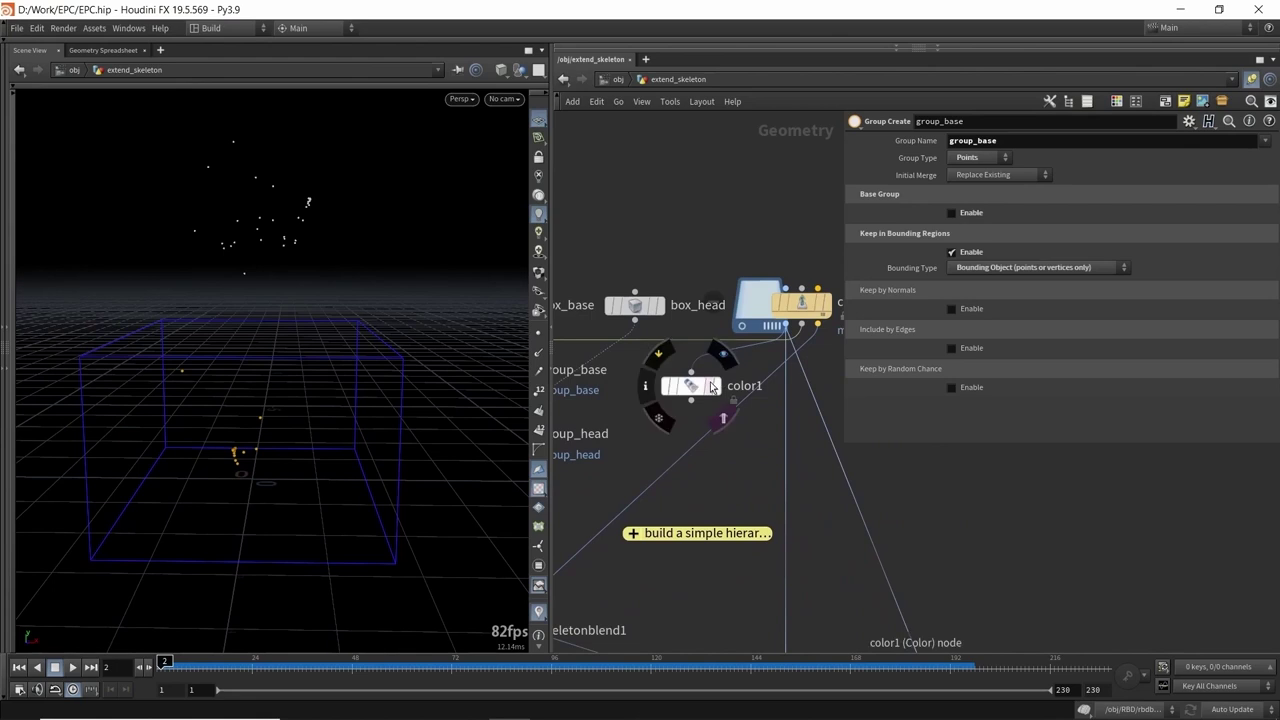
{"action": "left_click", "coordinate": [709, 386]}
{"action": "left_click_drag", "start_coordinate": [314, 424], "coordinate": [316, 466], "text": "alt"}
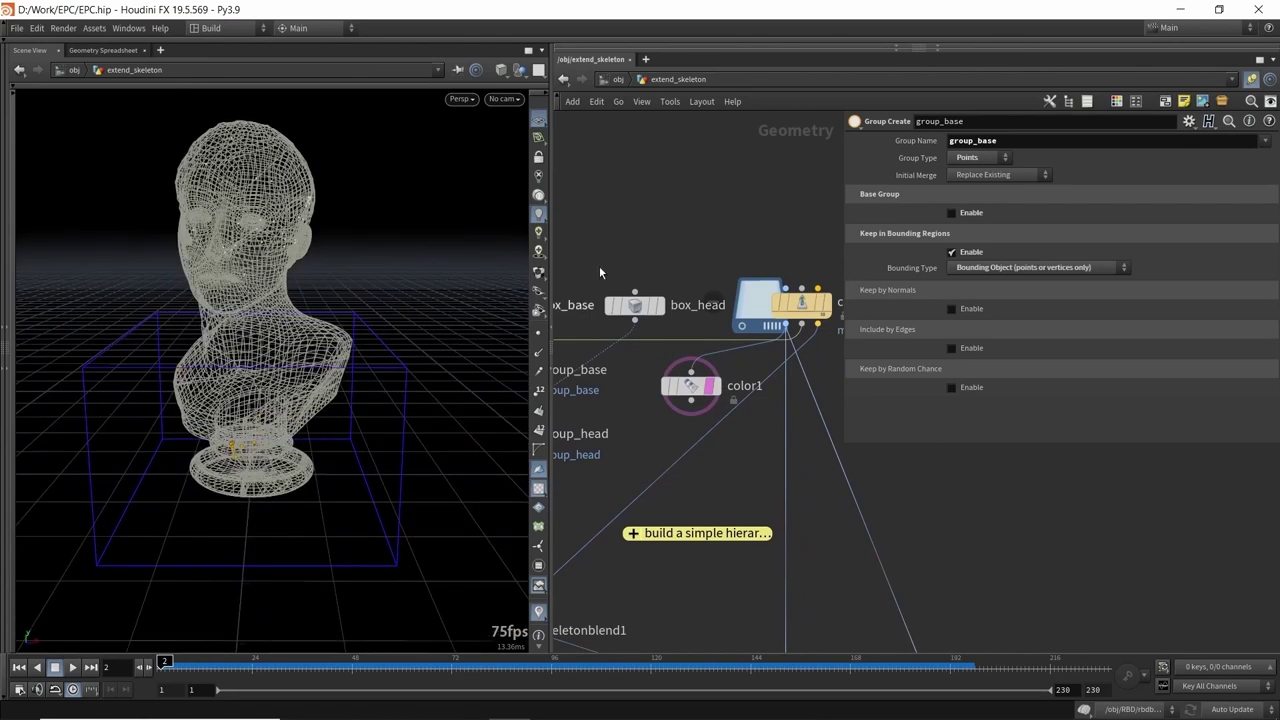
- Display group_head and examine which joints its bounding box encloses around the statue's head
{"action": "middle_click_drag", "start_coordinate": [623, 309], "coordinate": [713, 300]}
{"action": "left_click", "coordinate": [621, 425]}
{"action": "left_click_drag", "start_coordinate": [290, 232], "coordinate": [272, 266], "text": "alt"}
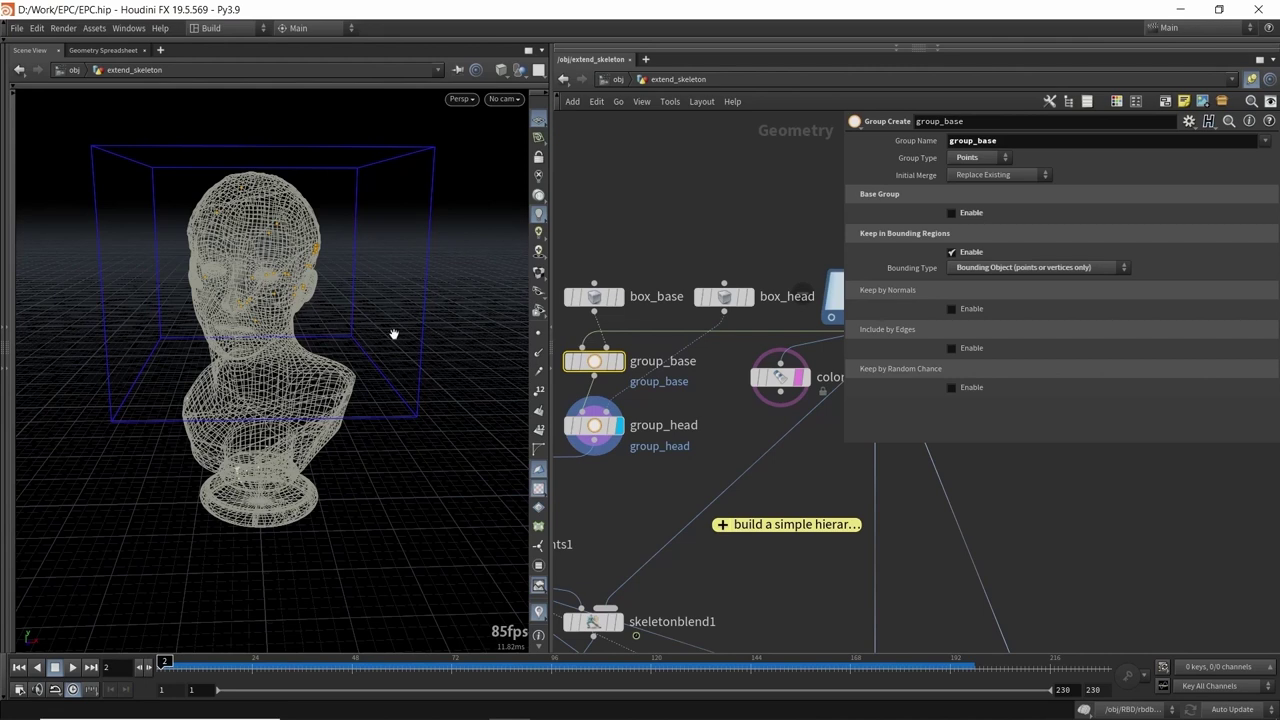
{"action": "mouse_move", "coordinate": [306, 267]}
{"action": "left_mouse_down"}
{"action": "mouse_move", "coordinate": [309, 252]}
{"action": "mouse_move", "coordinate": [314, 265]}
{"action": "left_mouse_up"}
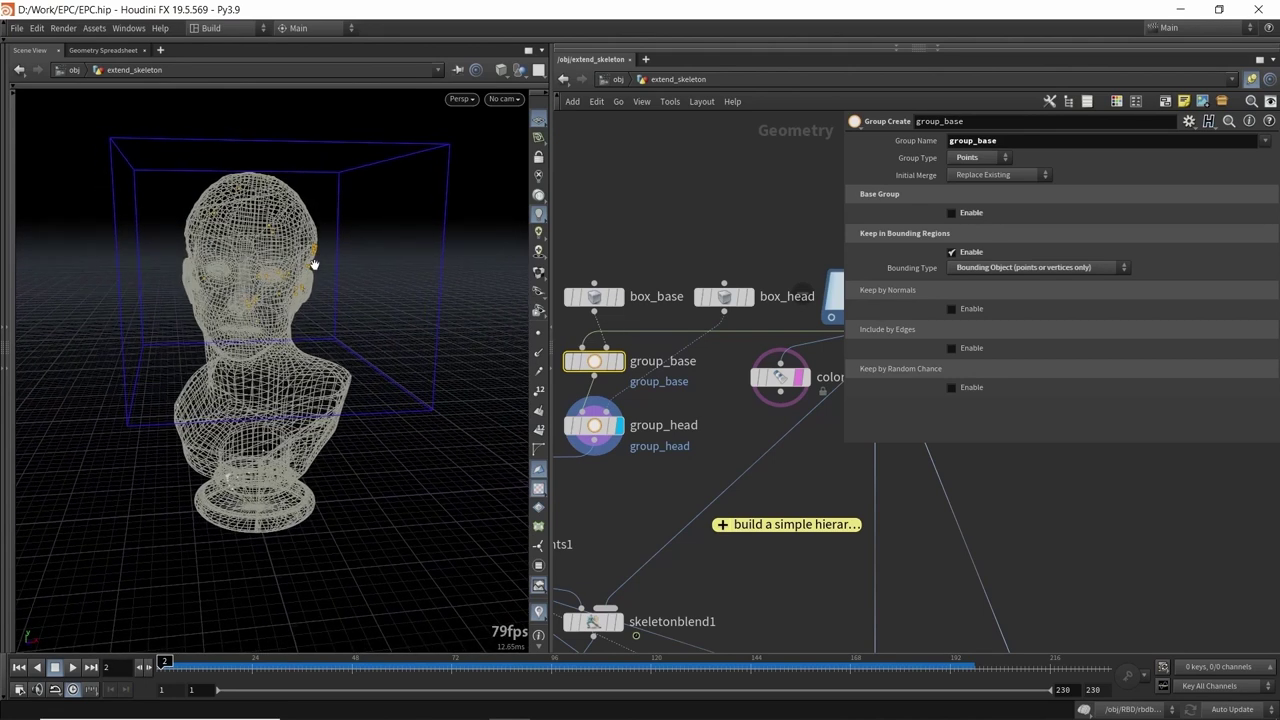
{"action": "left_click_drag", "start_coordinate": [310, 264], "coordinate": [308, 261]}
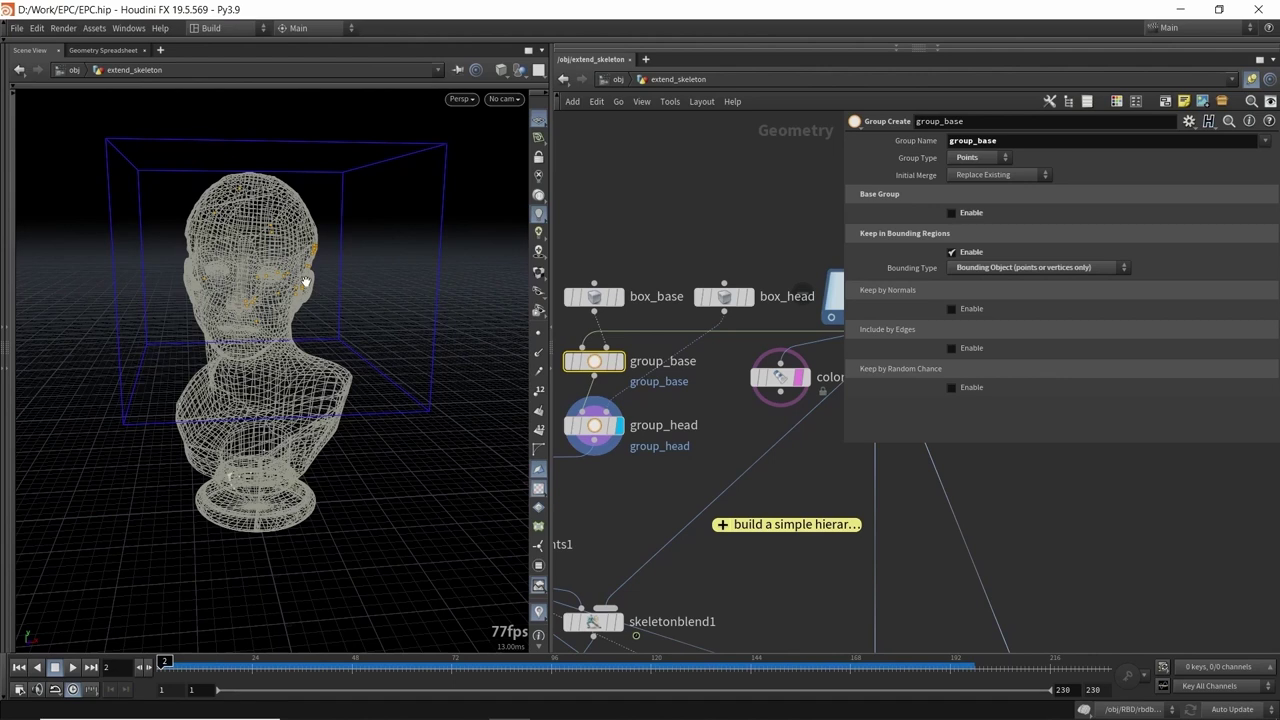
{"action": "mouse_move", "coordinate": [247, 251]}
{"action": "left_mouse_down"}
{"action": "mouse_move", "coordinate": [257, 260]}
{"action": "mouse_move", "coordinate": [258, 244]}
{"action": "left_mouse_up"}
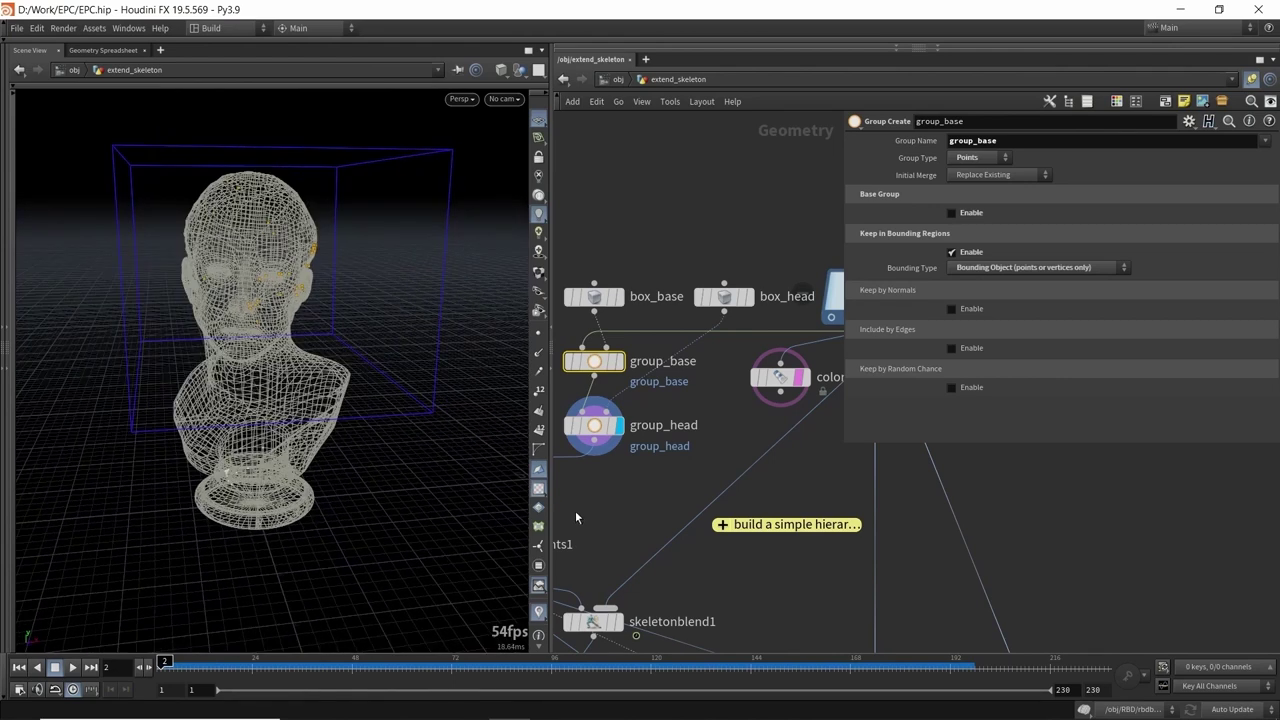
- Display parentjoints1 and check how group_base and group_head are parented to the base and head joints
{"action": "scroll", "coordinate": [716, 479], "scroll_direction": "down", "scroll_amount": 3}
{"action": "middle_click_drag", "start_coordinate": [716, 479], "coordinate": [742, 453]}
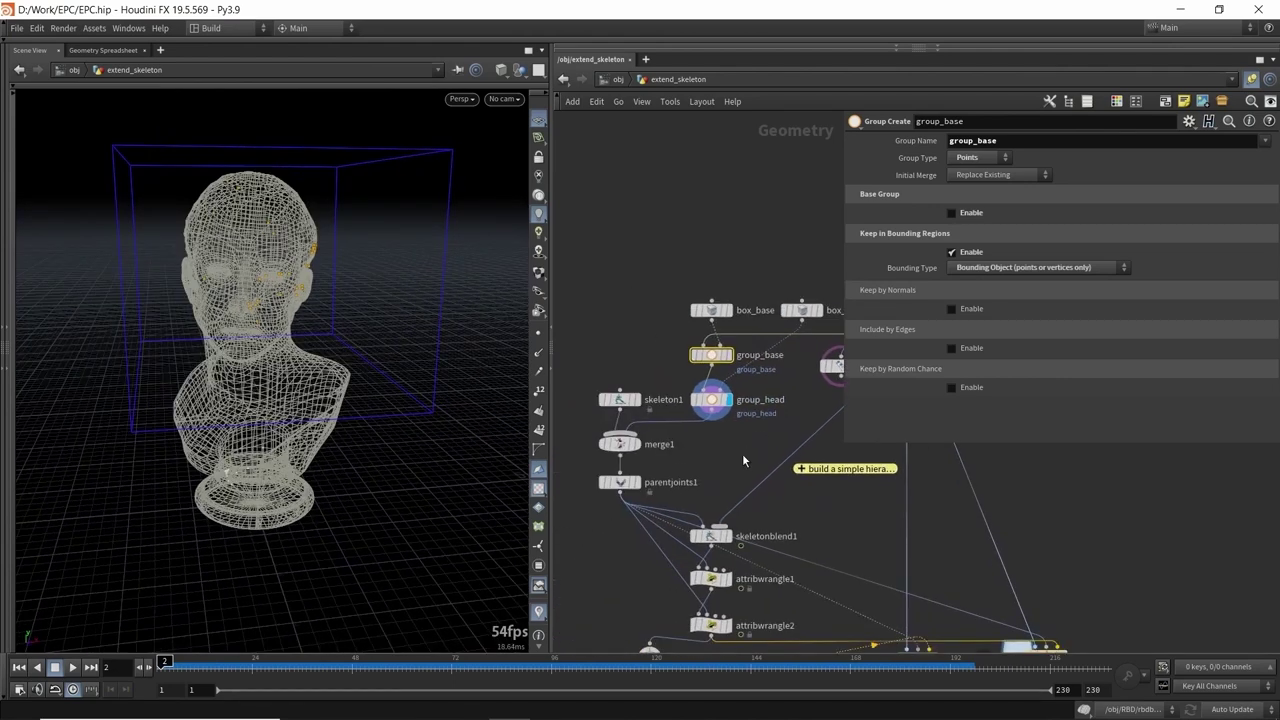
{"action": "scroll", "coordinate": [633, 488], "scroll_direction": "up", "scroll_amount": 2}
{"action": "left_click", "coordinate": [640, 481]}
{"action": "left_click", "coordinate": [615, 481]}
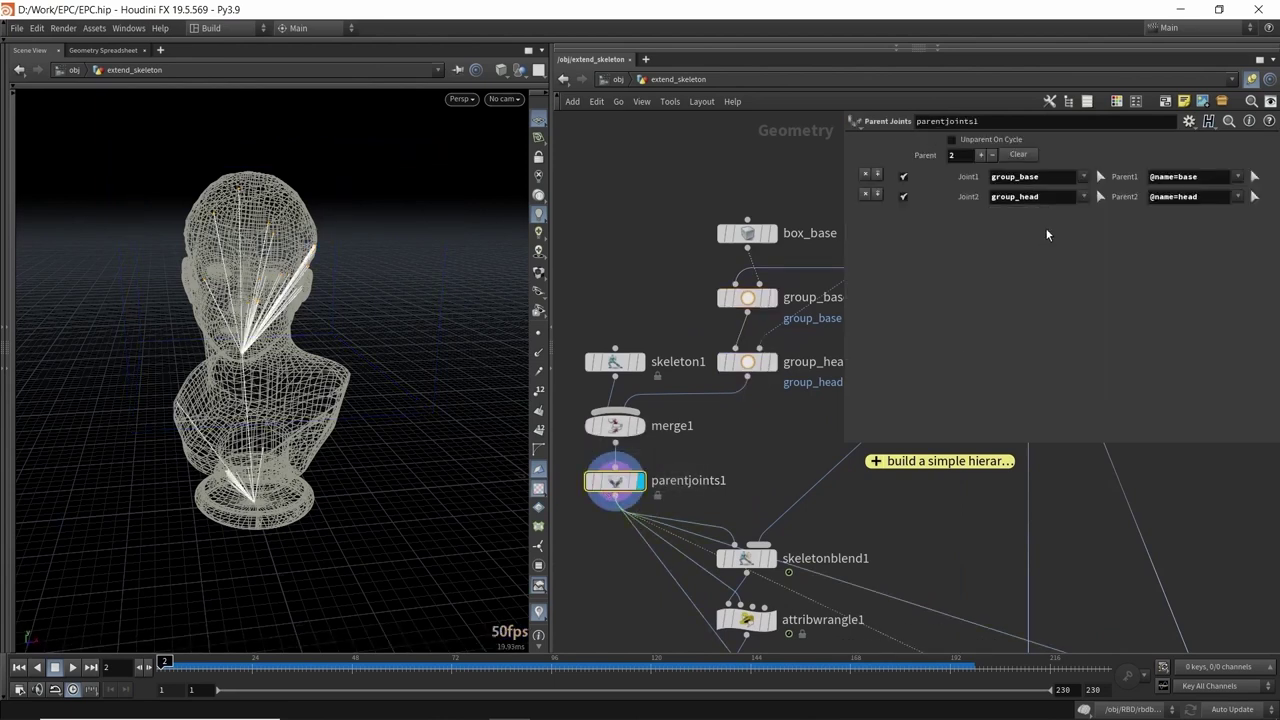
{"action": "double_click", "coordinate": [1031, 177]}
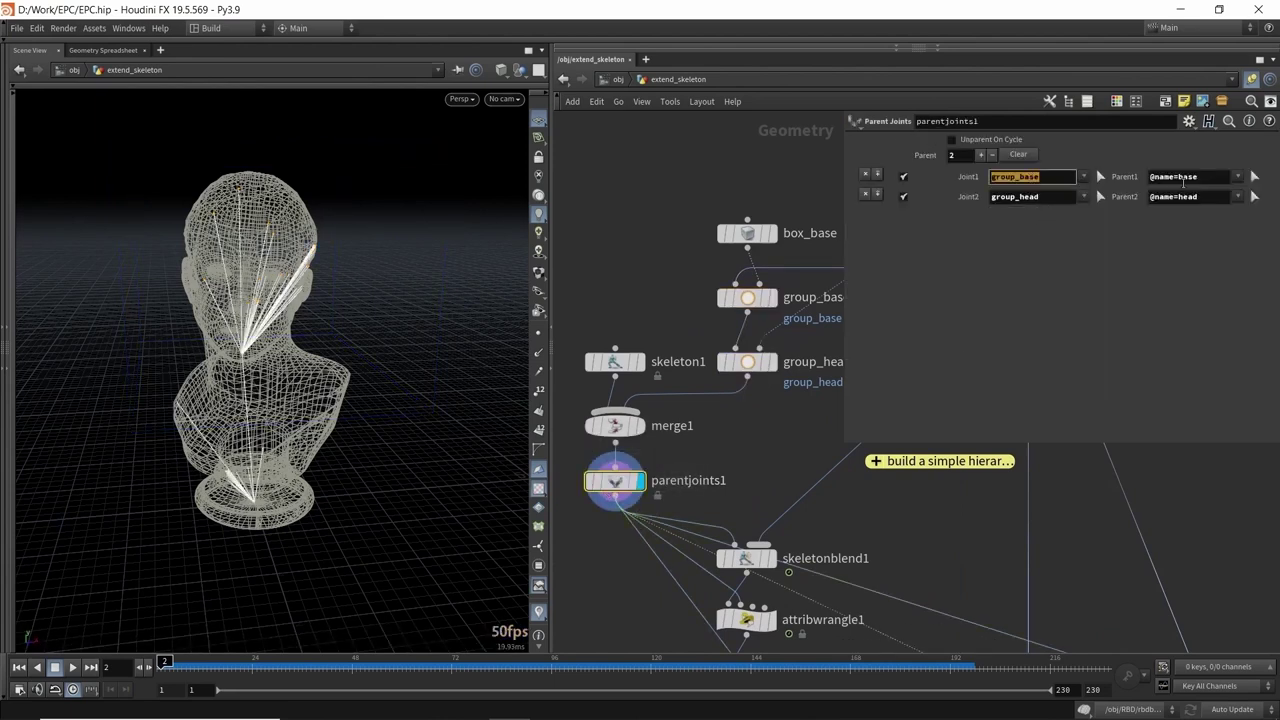
{"action": "left_click", "coordinate": [1183, 177]}
{"action": "left_click", "coordinate": [755, 460]}
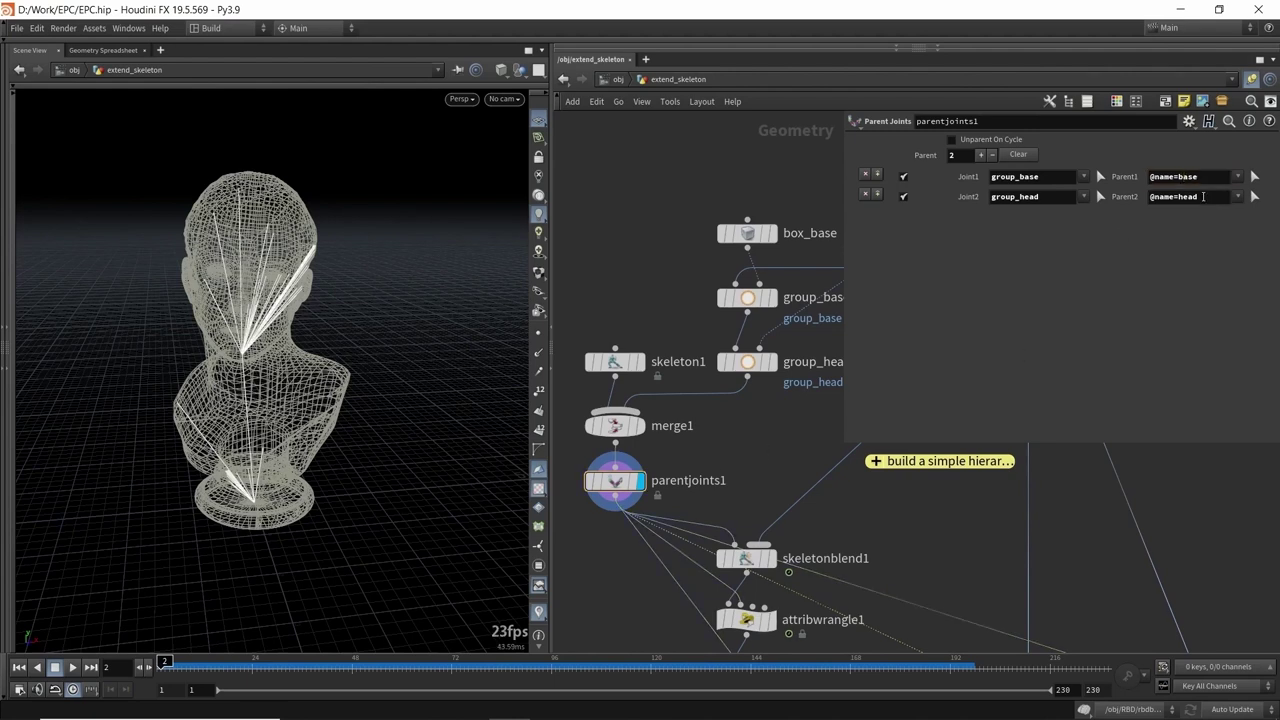
- Select the skeleton1 node and save the scene file
{"action": "left_click_drag", "start_coordinate": [354, 323], "coordinate": [447, 342]}
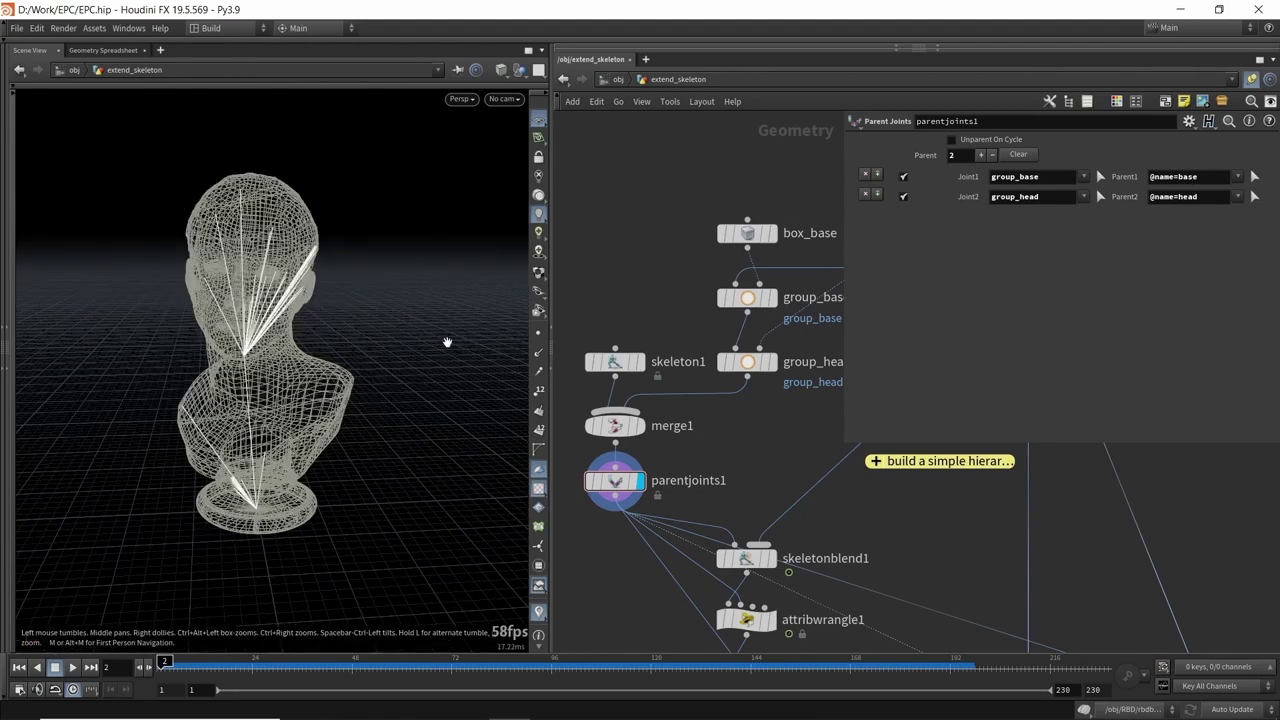
{"action": "left_click", "coordinate": [615, 361]}
{"action": "key", "text": "ctrl+s"}
- Display skeletonblend1 to inspect its blend settings, and show parentjoints1 again to compare the skeletons
{"action": "middle_click_drag", "start_coordinate": [750, 458], "coordinate": [695, 379]}
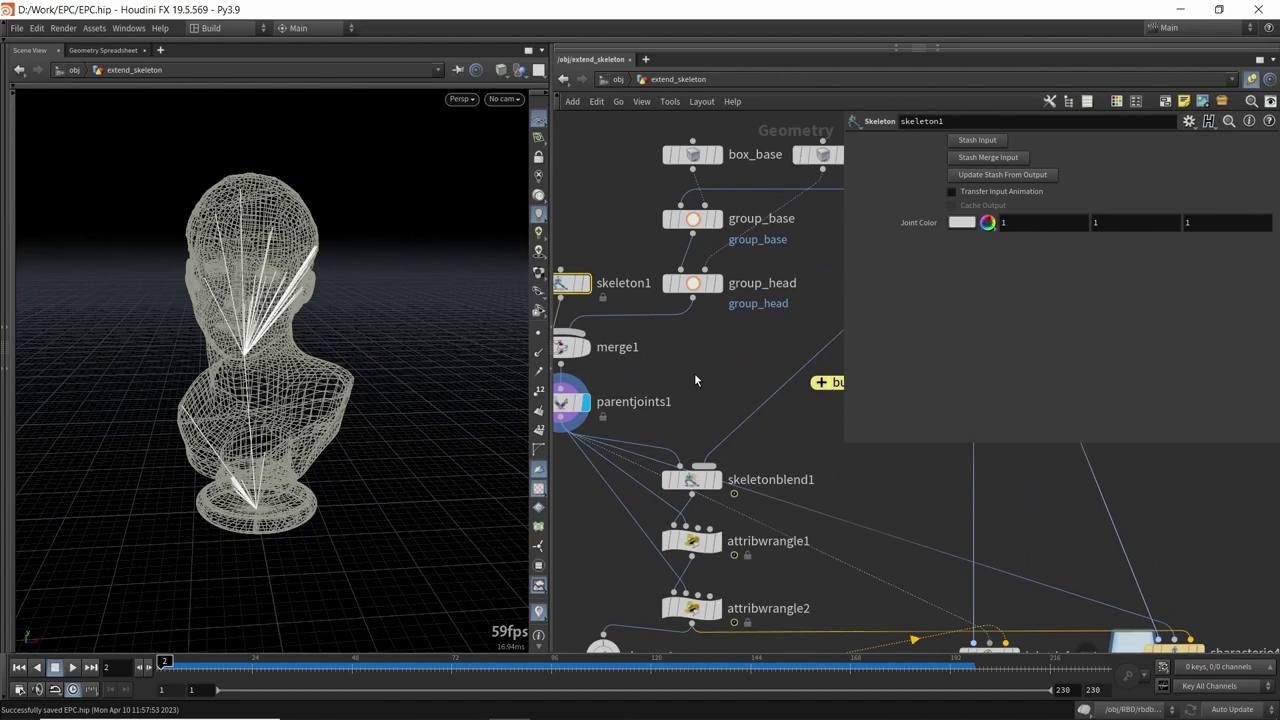
{"action": "middle_click_drag", "start_coordinate": [695, 379], "coordinate": [697, 345]}
{"action": "left_click", "coordinate": [716, 450]}
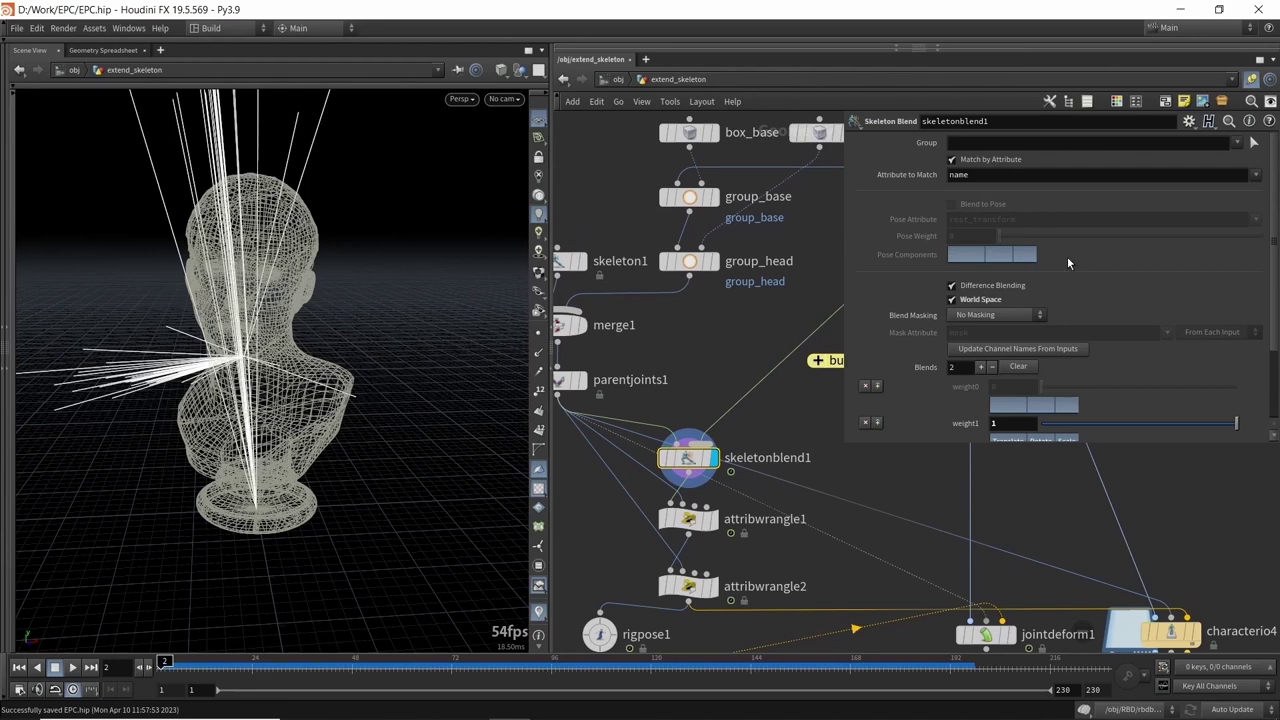
{"action": "left_click", "coordinate": [582, 380]}
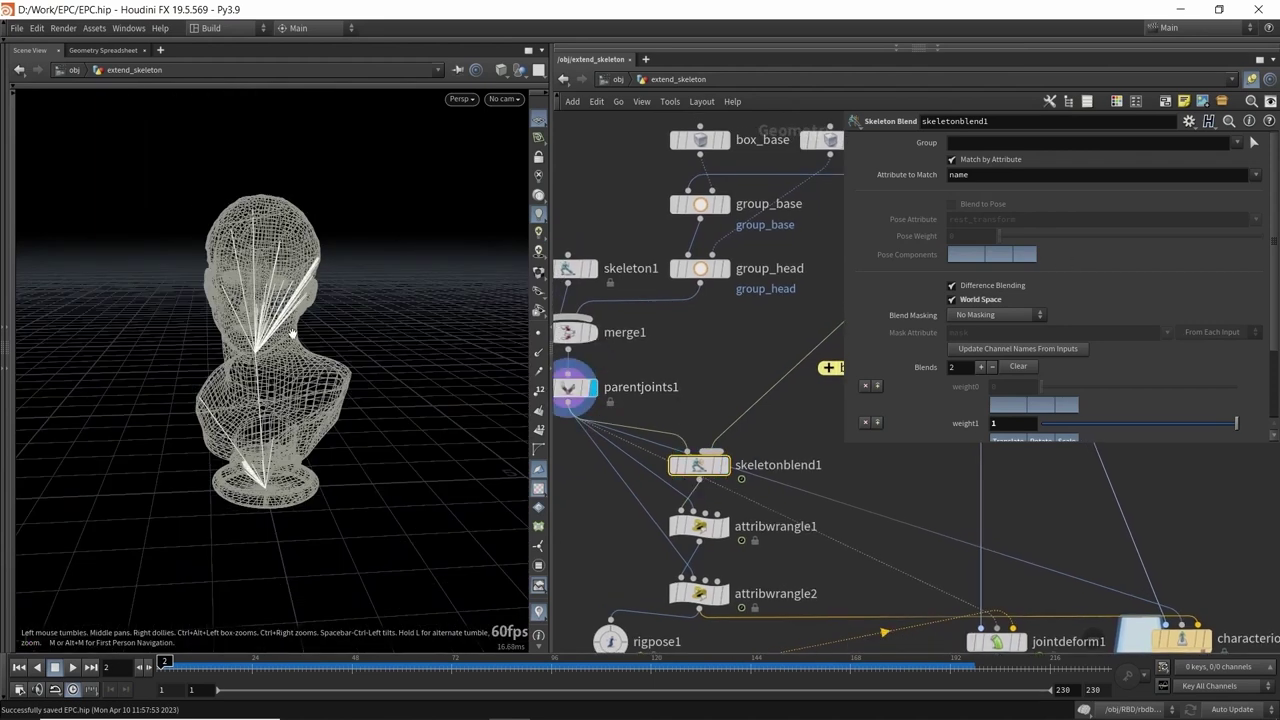
- Display skeletonblend1 again and scrub the timeline to frame 70 to check the blended joints' motion
{"action": "middle_click_drag", "start_coordinate": [784, 358], "coordinate": [669, 401]}
{"action": "middle_click_drag", "start_coordinate": [726, 340], "coordinate": [495, 363]}
{"action": "middle_click_drag", "start_coordinate": [742, 315], "coordinate": [1077, 207]}
{"action": "scroll", "coordinate": [684, 422], "scroll_direction": "up", "scroll_amount": 2}
{"action": "left_click", "coordinate": [705, 428]}
{"action": "left_click_drag", "start_coordinate": [205, 362], "coordinate": [256, 336]}
{"action": "left_click", "coordinate": [159, 667]}
{"action": "left_click_drag", "start_coordinate": [159, 667], "coordinate": [446, 636]}
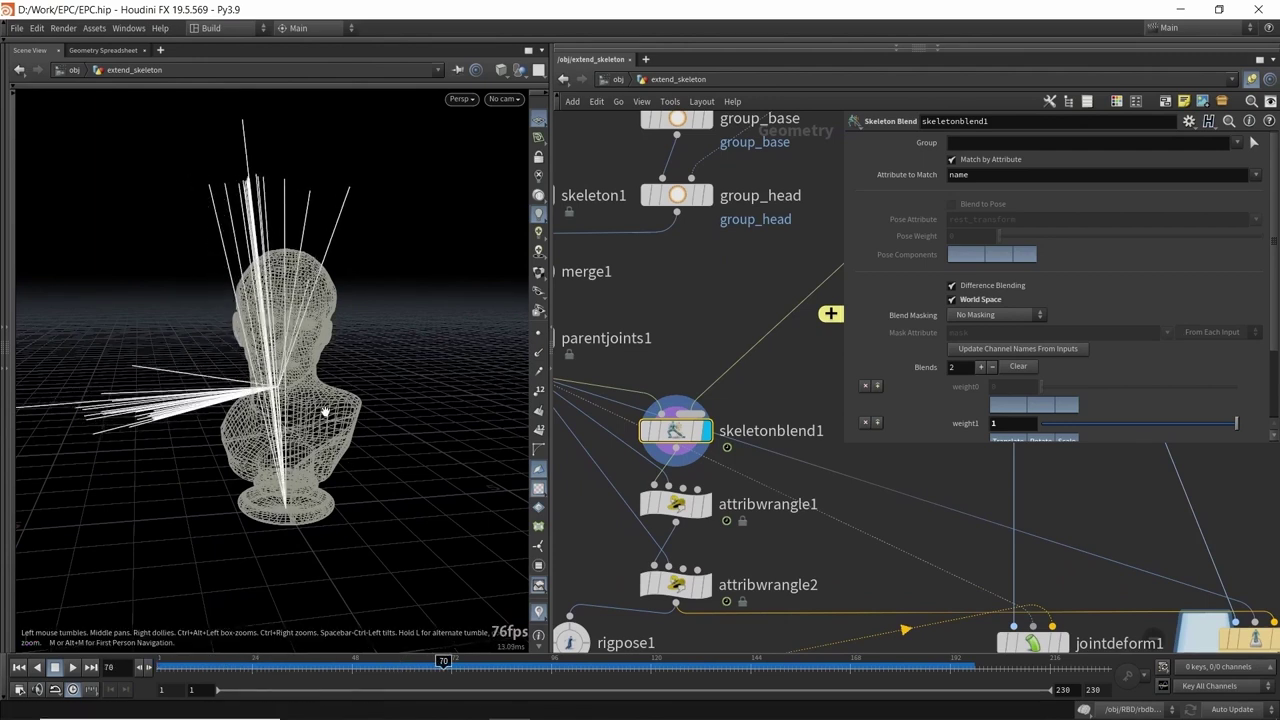
- Show skeletonblend1's joint handles, leave the tool, and examine the blended skeleton at frame 46
{"action": "key", "text": "Return"}
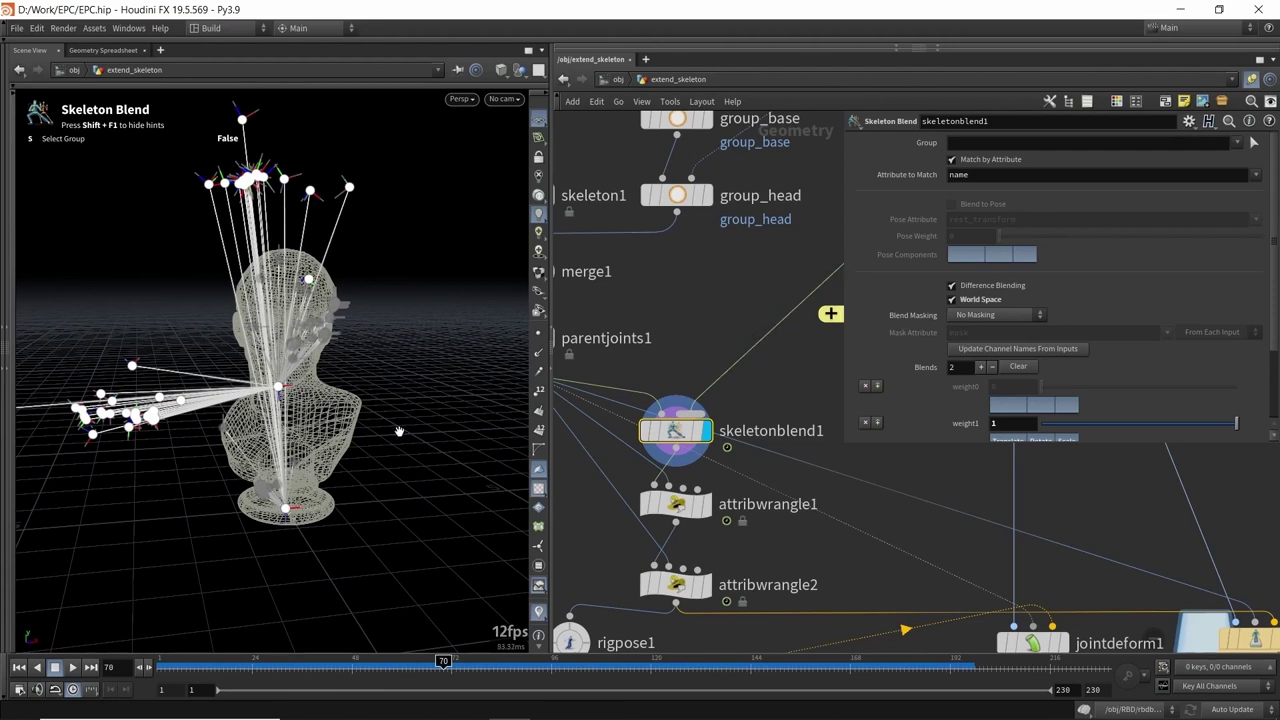
{"action": "left_click_drag", "start_coordinate": [396, 428], "coordinate": [366, 427], "text": "alt"}
{"action": "key", "text": "Escape"}
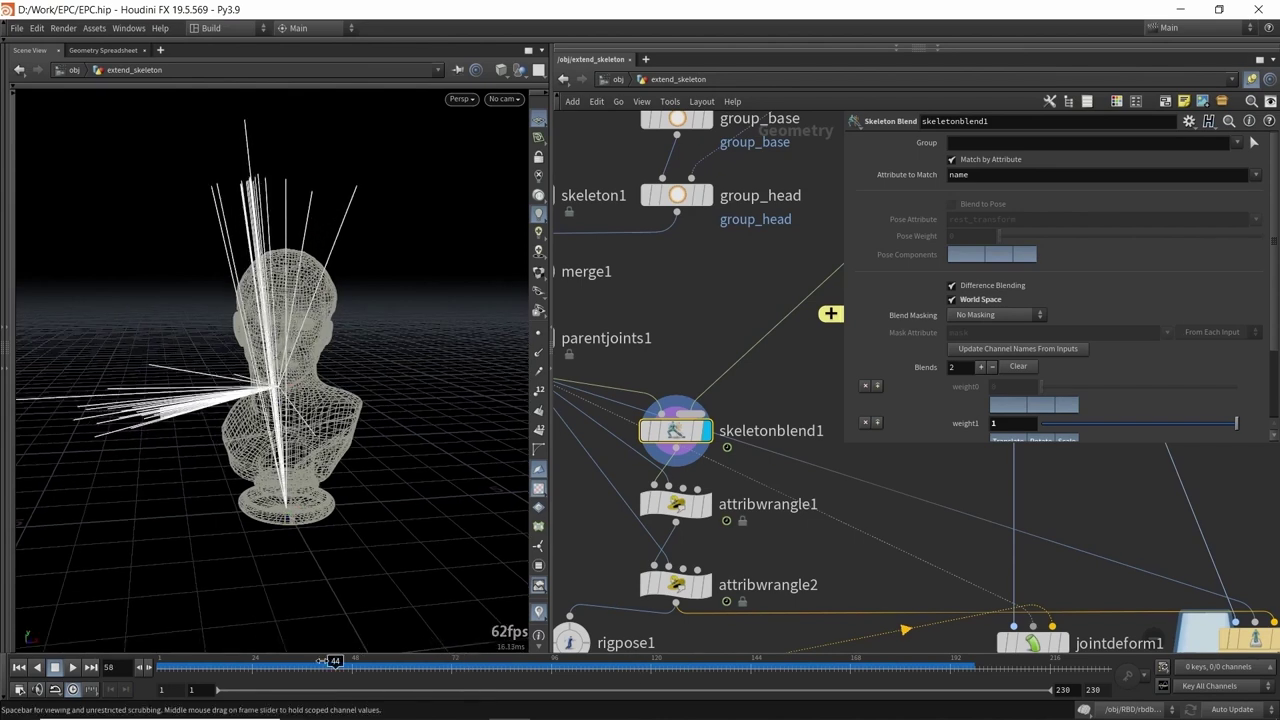
{"action": "left_click_drag", "start_coordinate": [290, 370], "coordinate": [314, 383]}
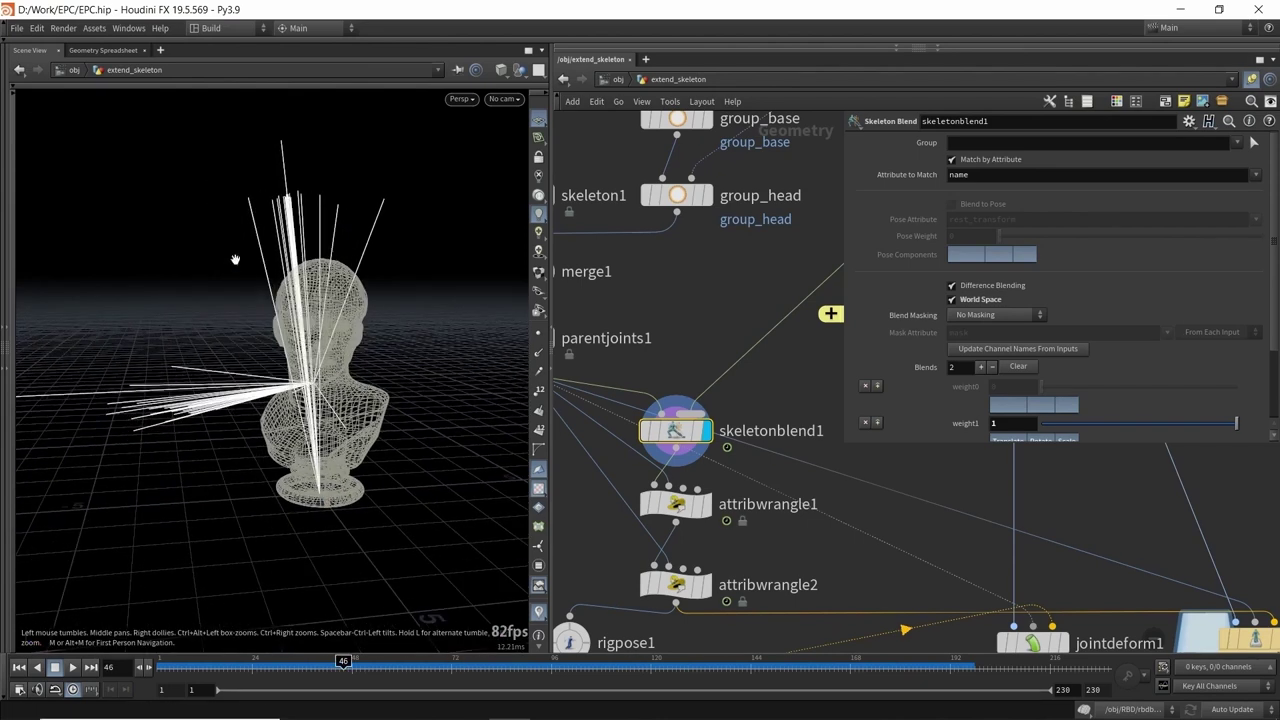
{"action": "left_click_drag", "start_coordinate": [243, 320], "coordinate": [291, 346]}
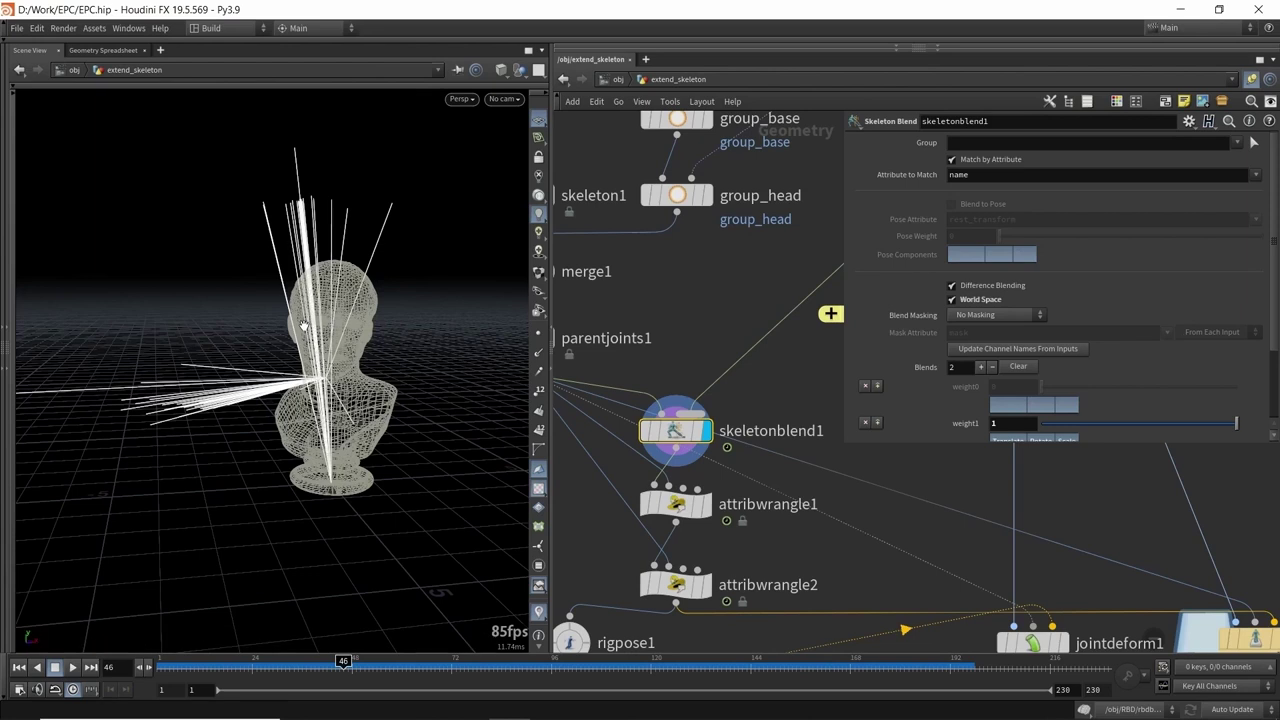
- Display attribwrangle1, enlarge its parameter area, and examine the VEX code and the Name, Sourcegroup and Readrot parameters
{"action": "middle_click_drag", "start_coordinate": [709, 343], "coordinate": [698, 280]}
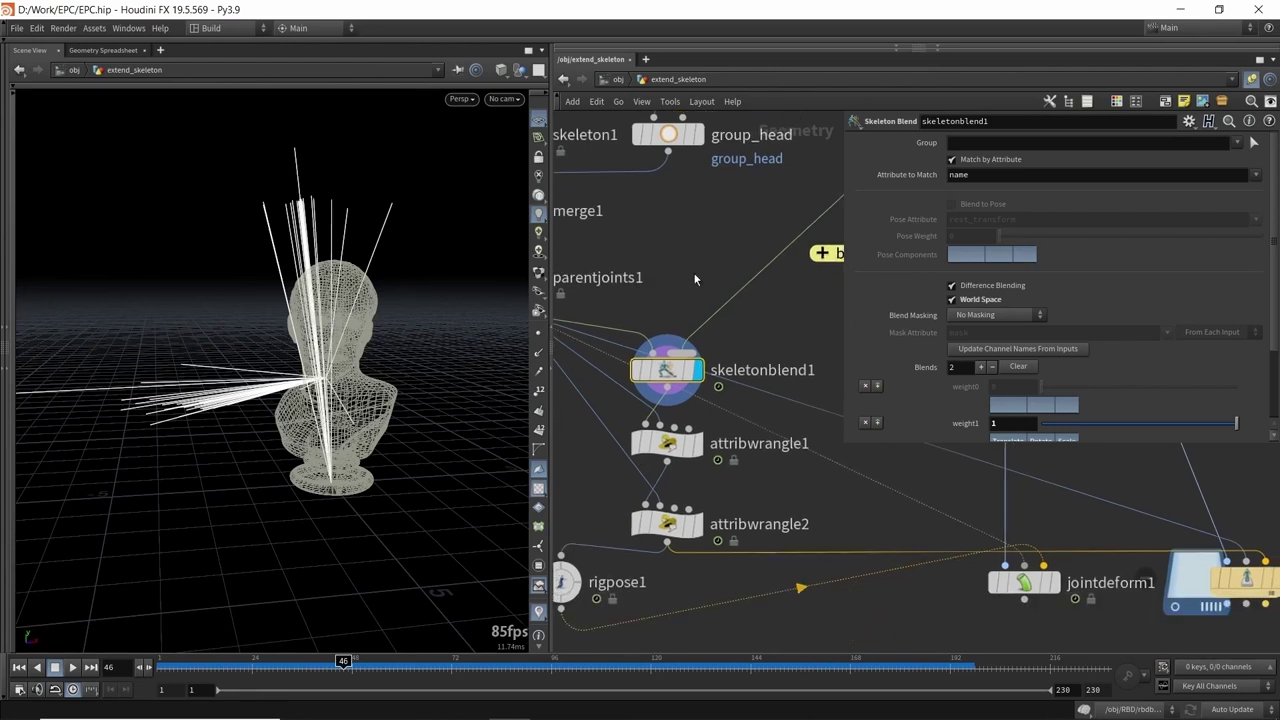
{"action": "left_click", "coordinate": [680, 452]}
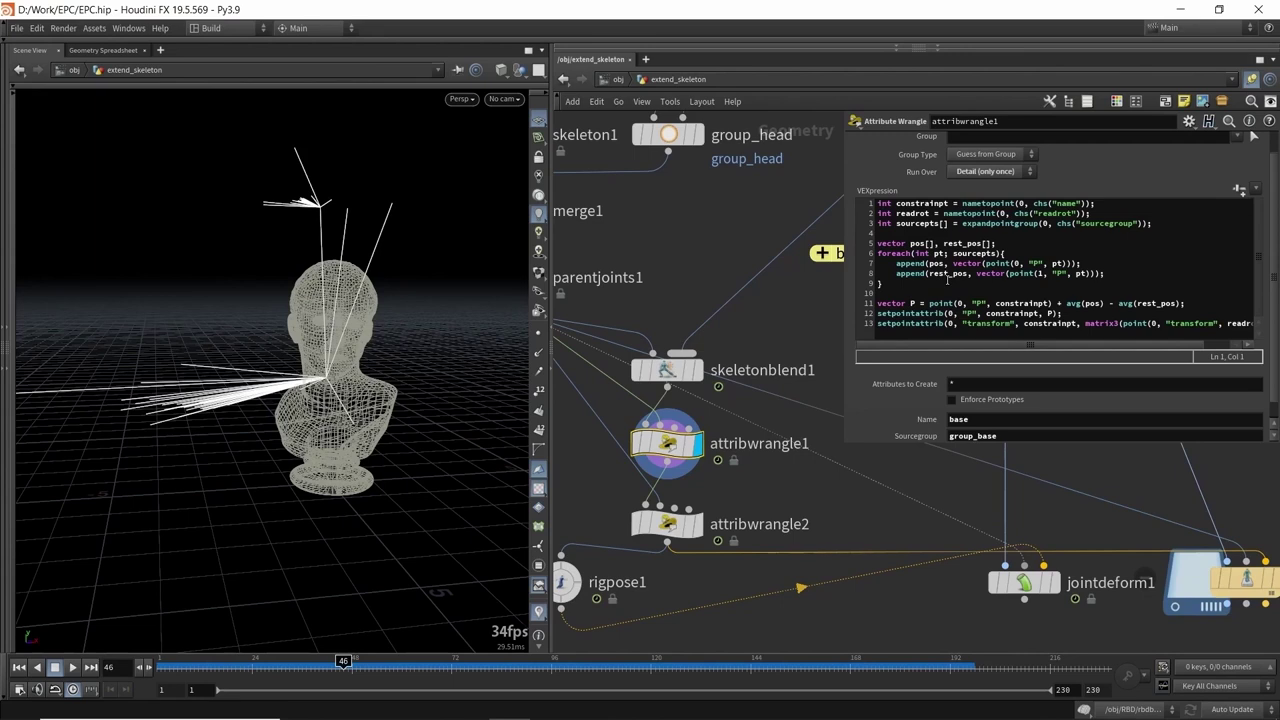
{"action": "left_click_drag", "start_coordinate": [843, 443], "coordinate": [810, 518]}
{"action": "left_click_drag", "start_coordinate": [438, 374], "coordinate": [322, 352]}
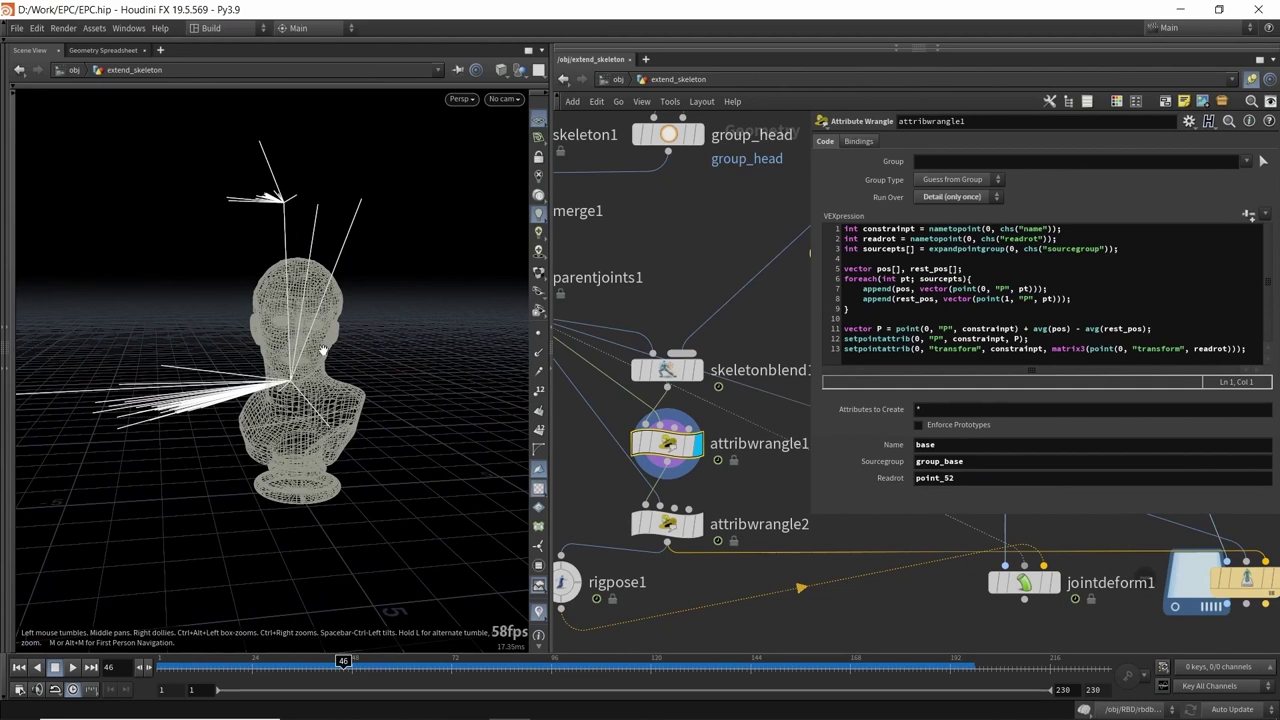
{"action": "mouse_move", "coordinate": [677, 444]}
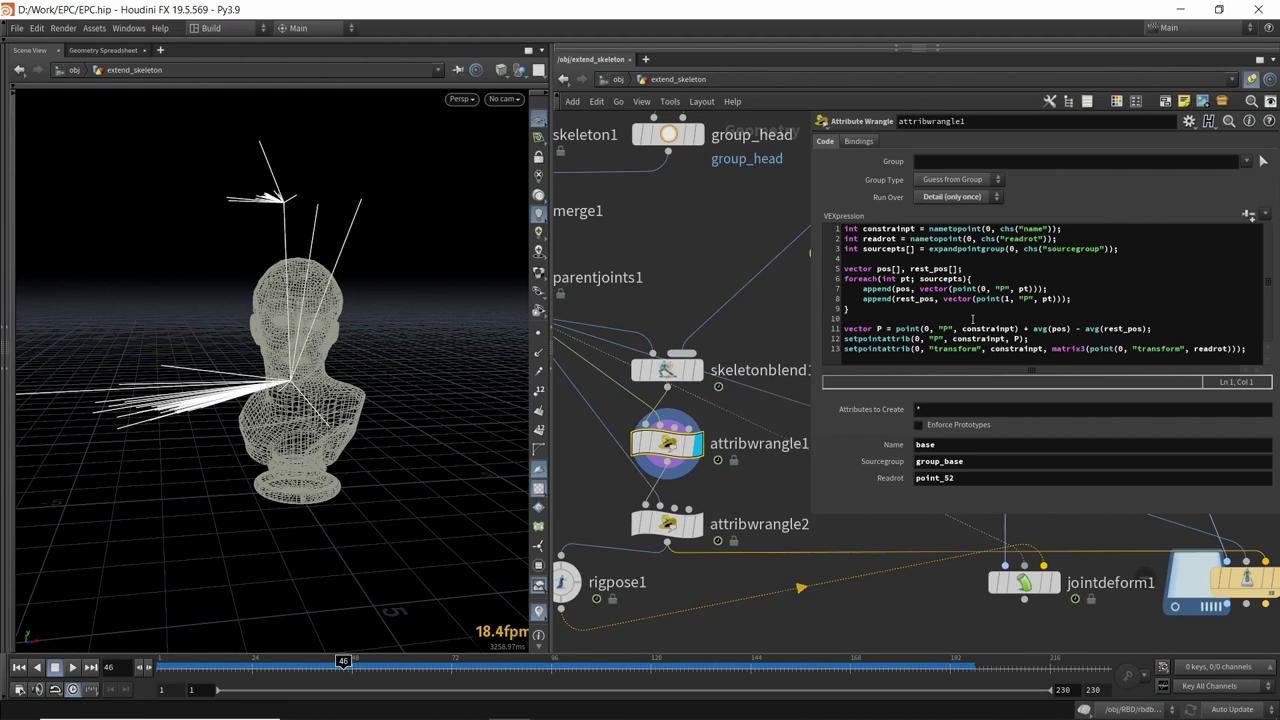
{"action": "middle_click_drag", "start_coordinate": [258, 356], "coordinate": [251, 355]}
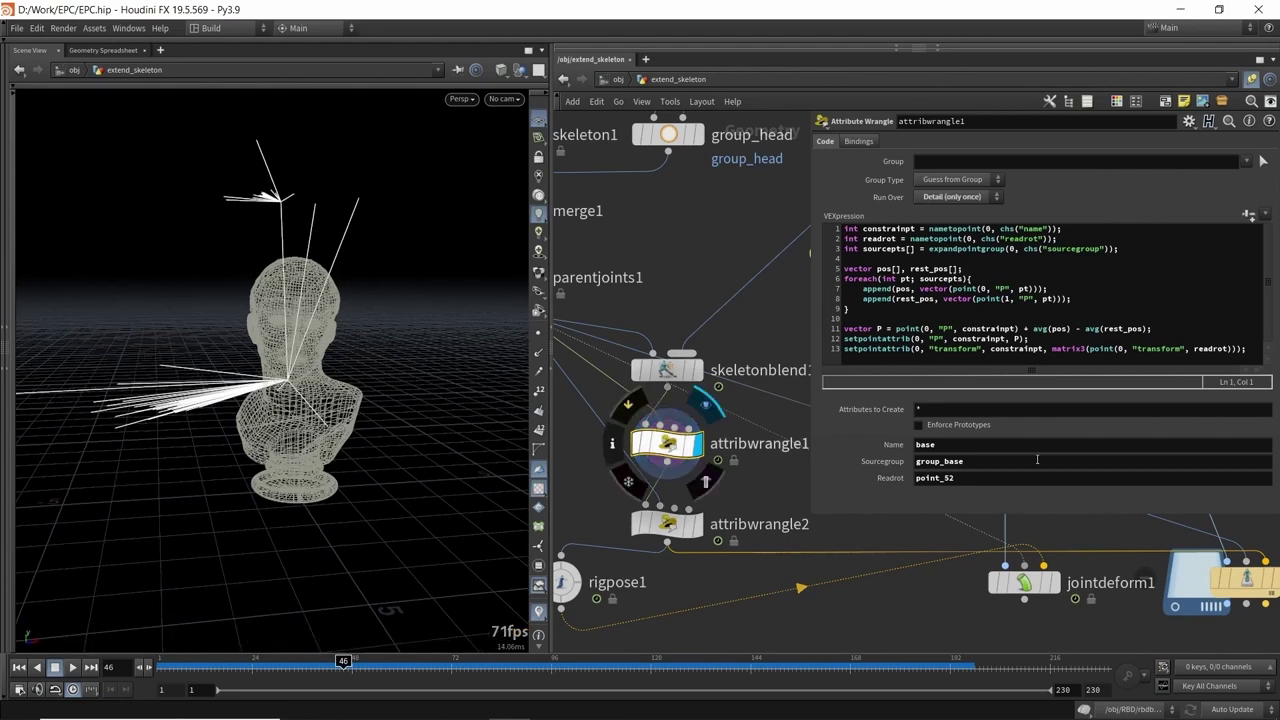
- Check attribwrangle1's Sourcegroup parameter, group_base, against the displayed skeleton and the nodes feeding the wrangle
{"action": "double_click", "coordinate": [962, 461]}
{"action": "left_click", "coordinate": [723, 263]}
{"action": "left_click_drag", "start_coordinate": [276, 330], "coordinate": [290, 336], "text": "alt"}
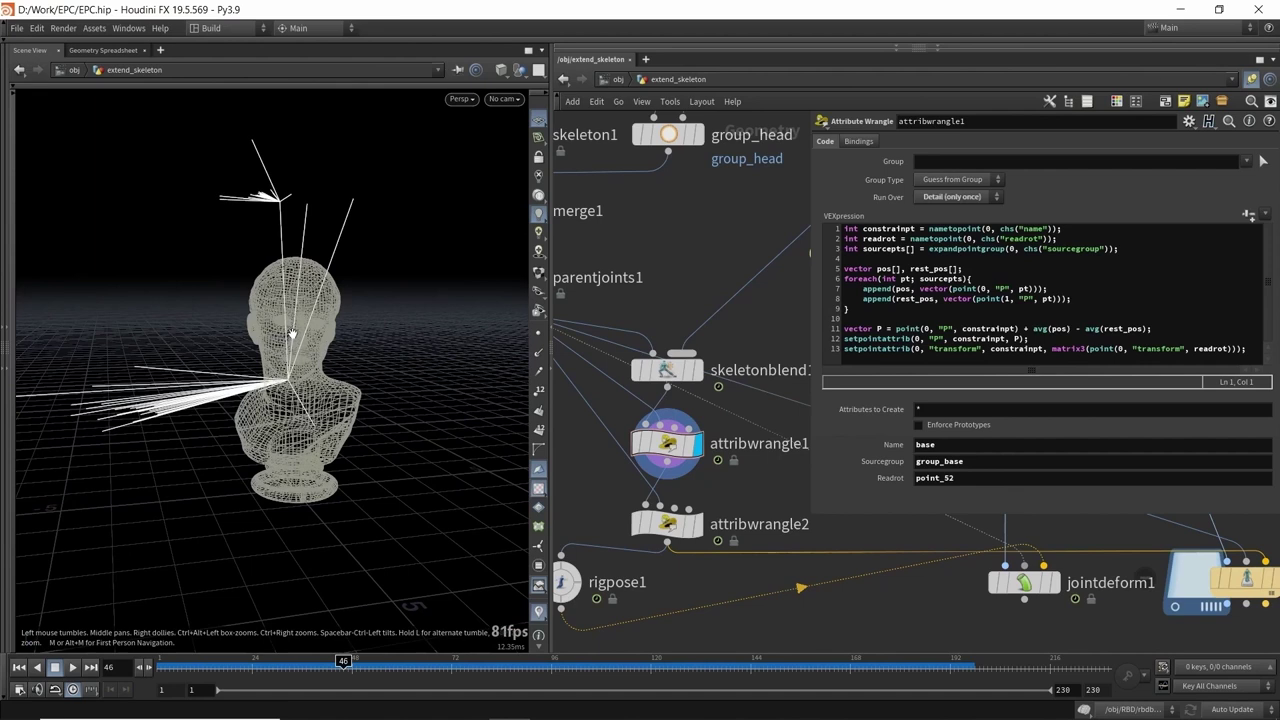
{"action": "scroll", "coordinate": [663, 257], "scroll_direction": "down", "scroll_amount": 2}
{"action": "middle_click_drag", "start_coordinate": [663, 257], "coordinate": [713, 286]}
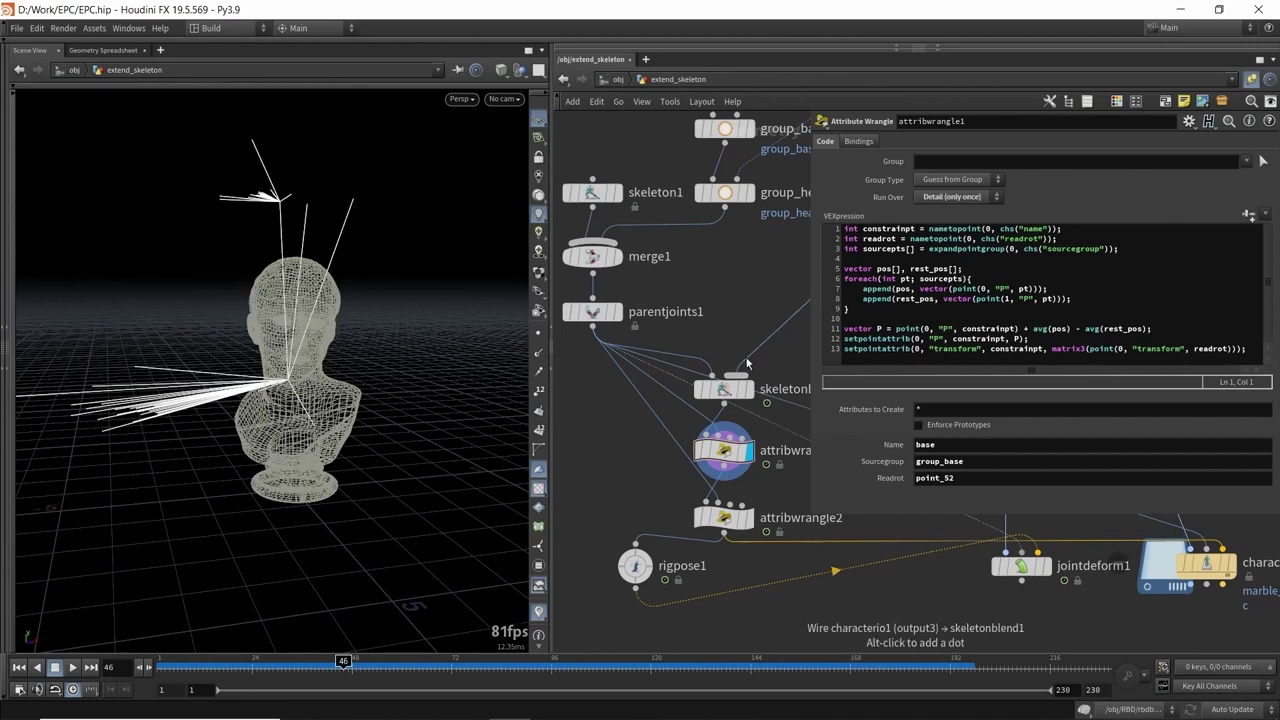
- Display parentjoints1 and scrub the timeline to frame 26 to examine the rest positions of the base and head joints
{"action": "left_click", "coordinate": [745, 389]}
{"action": "left_click_drag", "start_coordinate": [358, 668], "coordinate": [277, 657]}
{"action": "left_click", "coordinate": [616, 316]}
{"action": "left_click", "coordinate": [600, 313]}
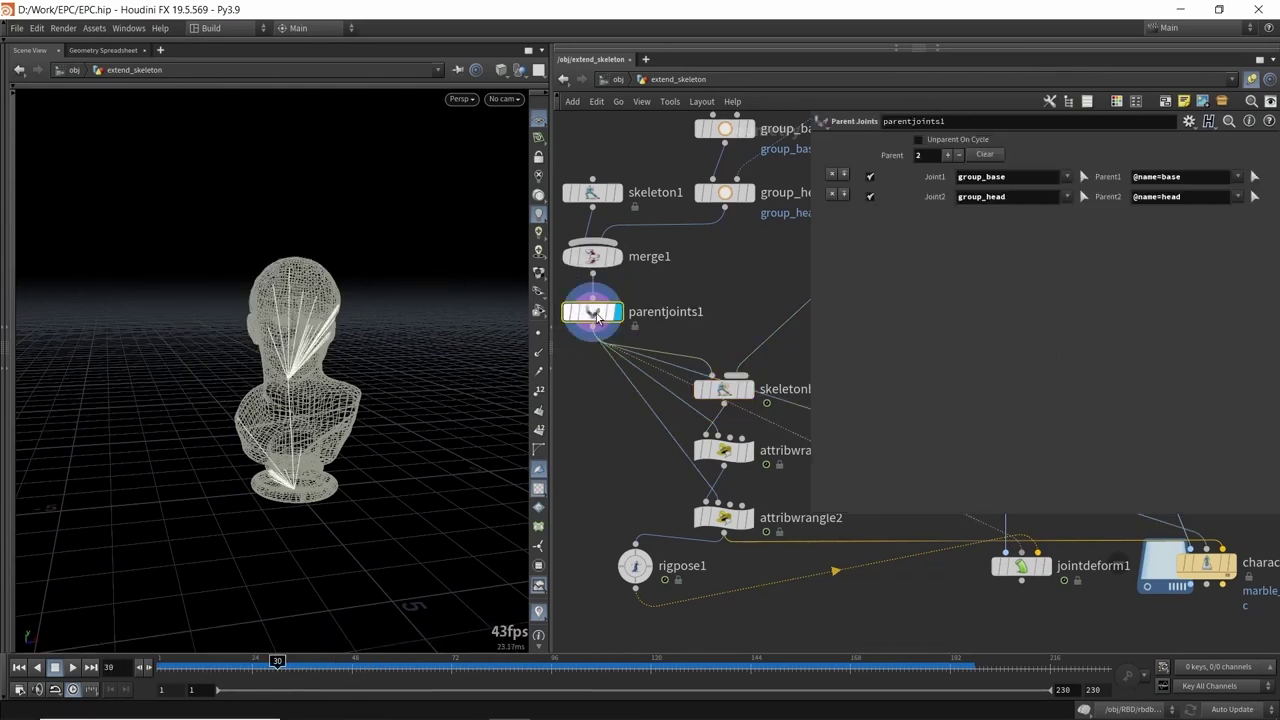
{"action": "left_click_drag", "start_coordinate": [282, 662], "coordinate": [262, 664]}
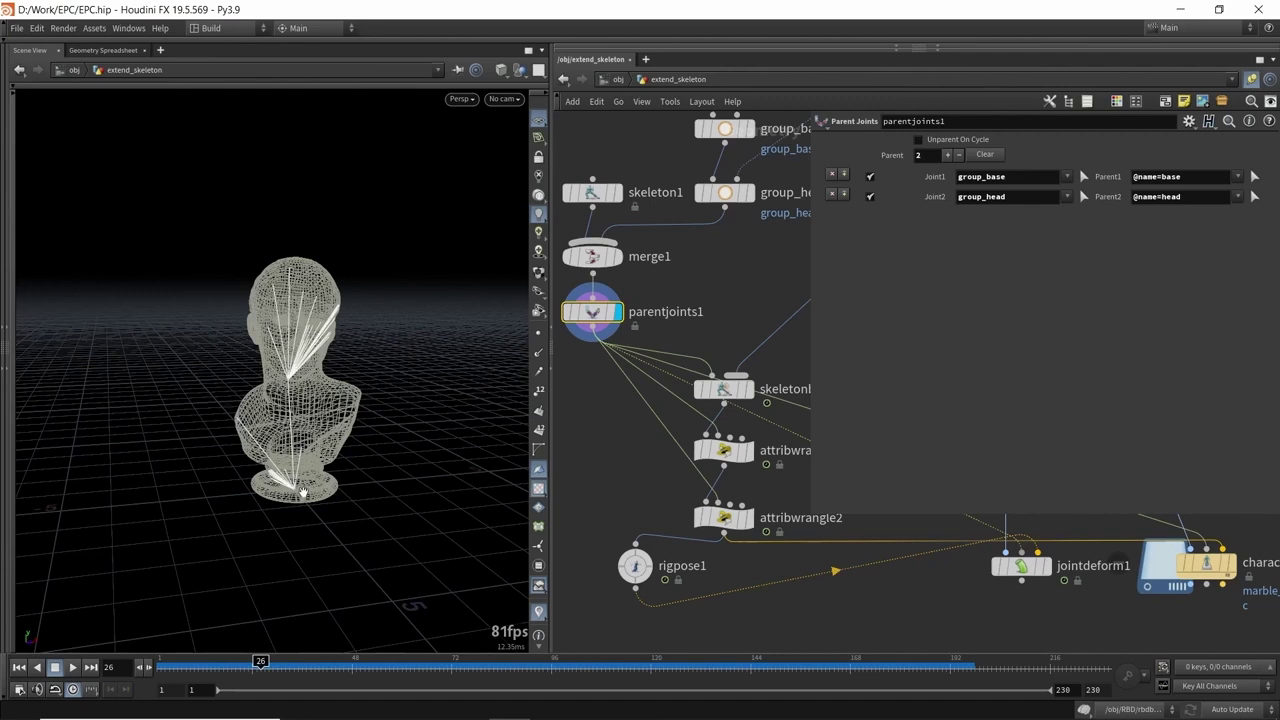
- Display attribwrangle1 again and highlight the point(0, "P", constrainpt) term on line 11 of its VEX code
{"action": "left_click", "coordinate": [745, 449]}
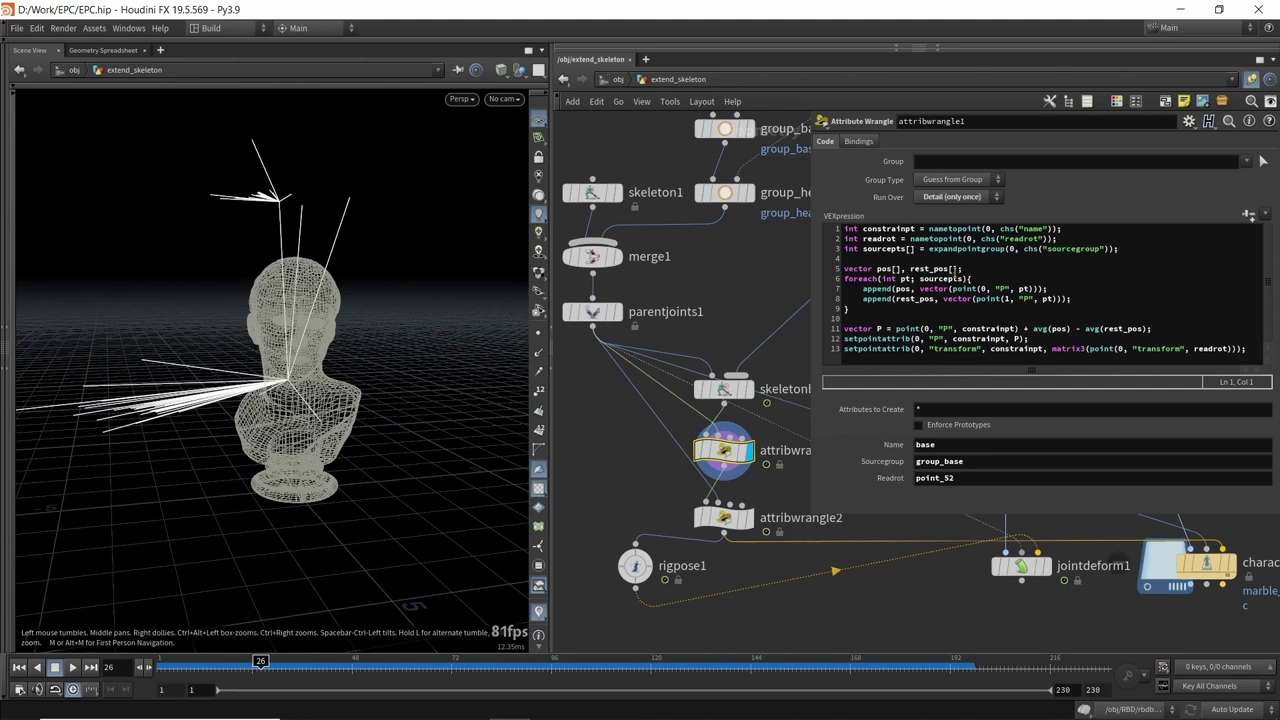
{"action": "left_click_drag", "start_coordinate": [895, 329], "coordinate": [1019, 329]}
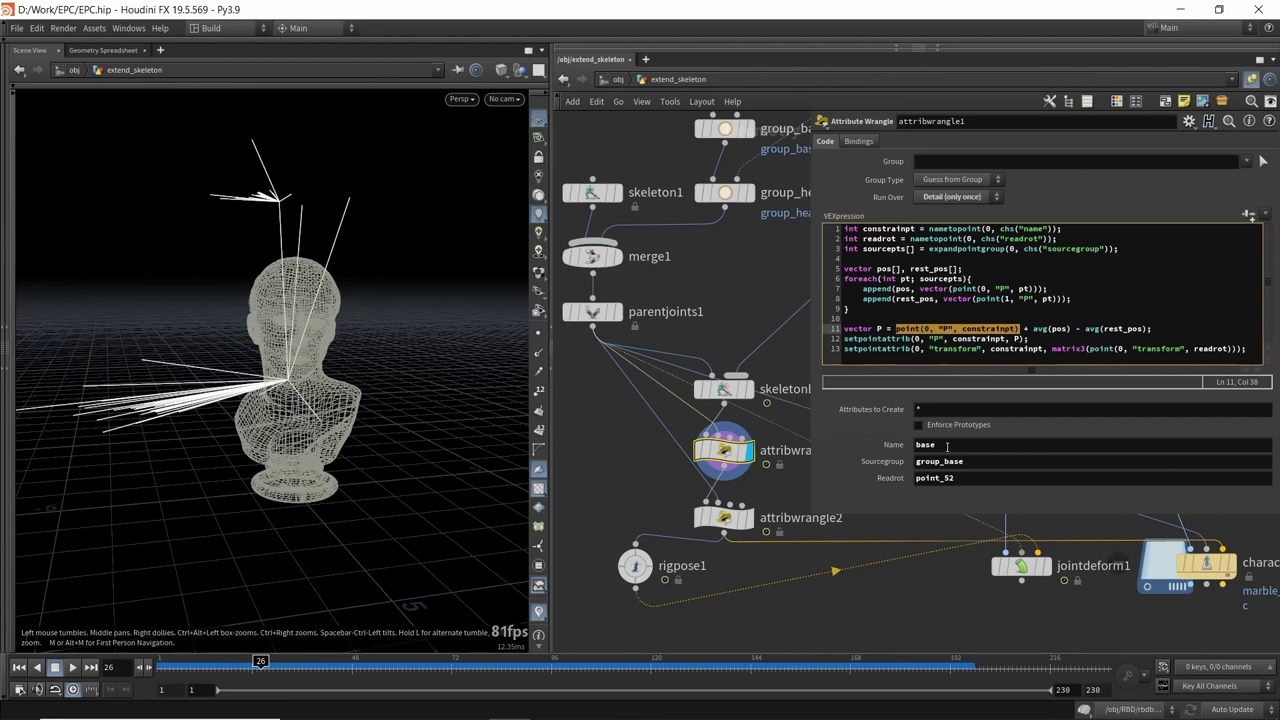
{"action": "left_click_drag", "start_coordinate": [896, 329], "coordinate": [1019, 329]}
{"action": "mouse_move", "coordinate": [733, 392]}
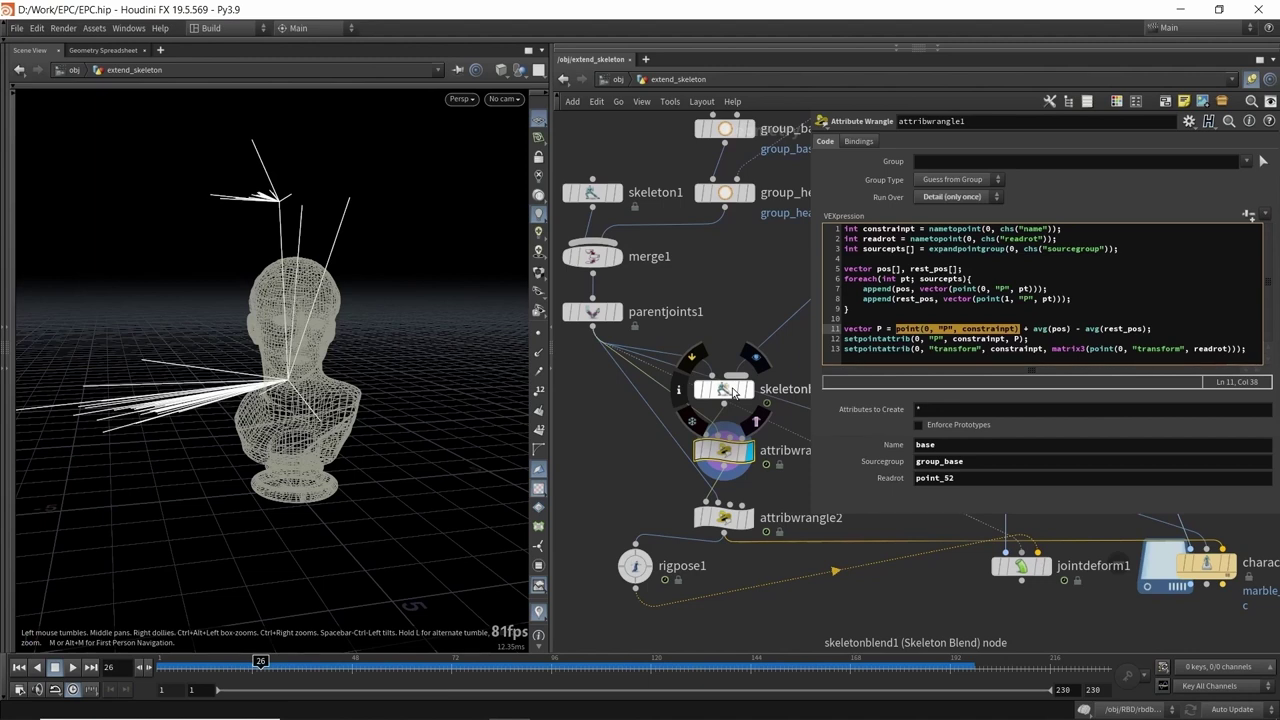
- Show the joint handles of rigpose1 and select the base joint for posing
{"action": "left_click_drag", "start_coordinate": [261, 663], "coordinate": [231, 661]}
{"action": "left_click", "coordinate": [635, 566]}
{"action": "key", "text": "Return"}
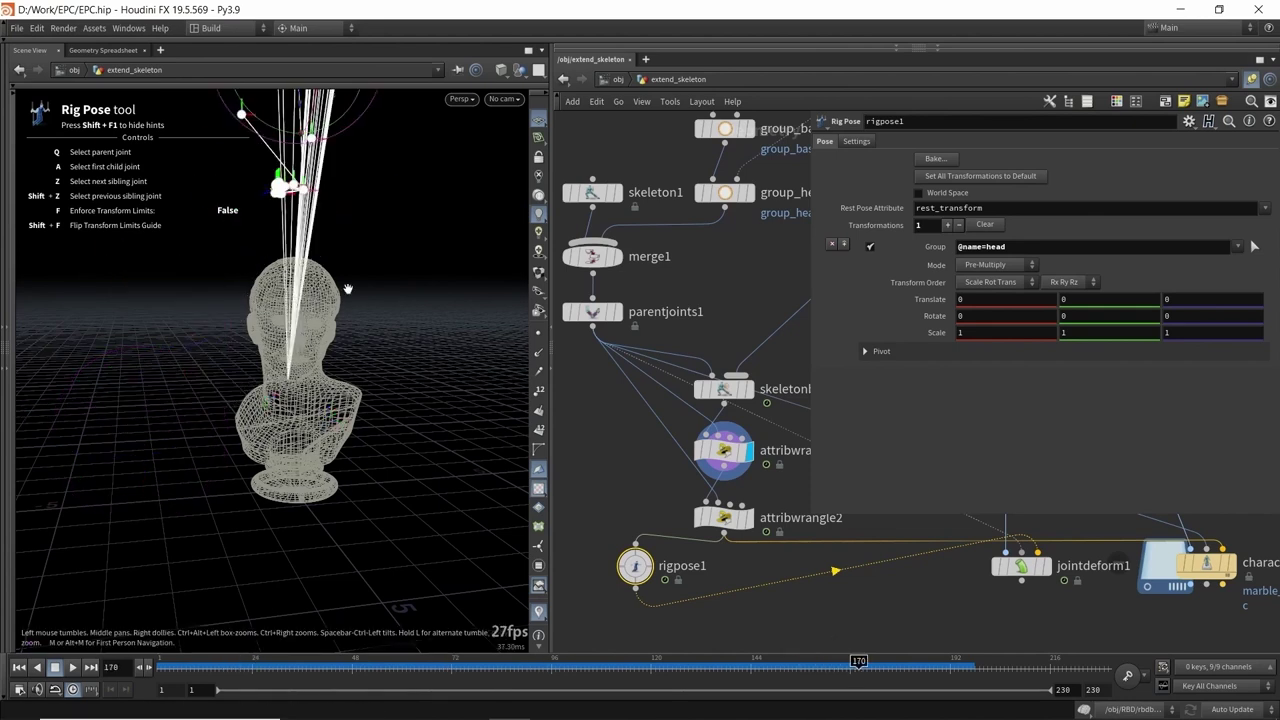
{"action": "scroll", "coordinate": [335, 240], "scroll_direction": "down", "scroll_amount": 2}
{"action": "left_click", "coordinate": [303, 245]}
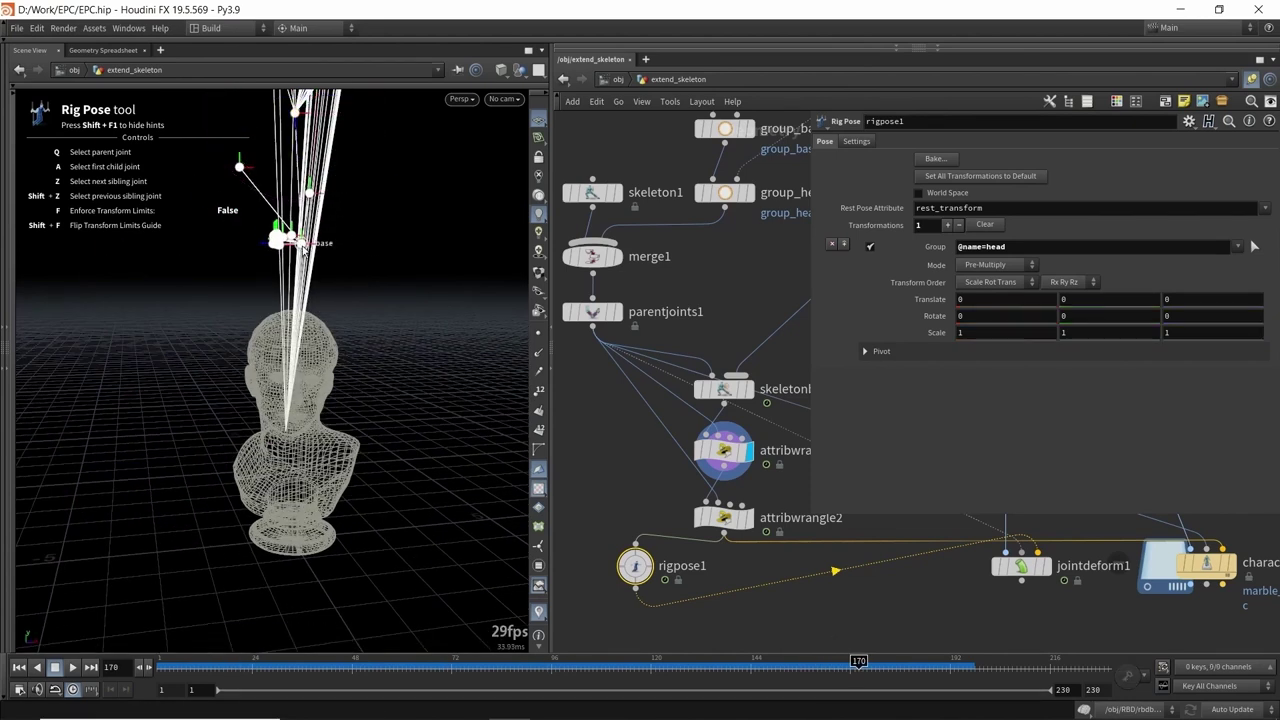
- Scrub the timeline to frame 132 to check the base joint's motion, and leave the Rig Pose tool
{"action": "right_click_drag", "start_coordinate": [382, 382], "coordinate": [361, 365], "text": "alt"}
{"action": "middle_click_drag", "start_coordinate": [361, 365], "coordinate": [365, 335], "text": "alt"}
{"action": "left_click_drag", "start_coordinate": [385, 664], "coordinate": [539, 611]}
{"action": "key", "text": "Escape"}
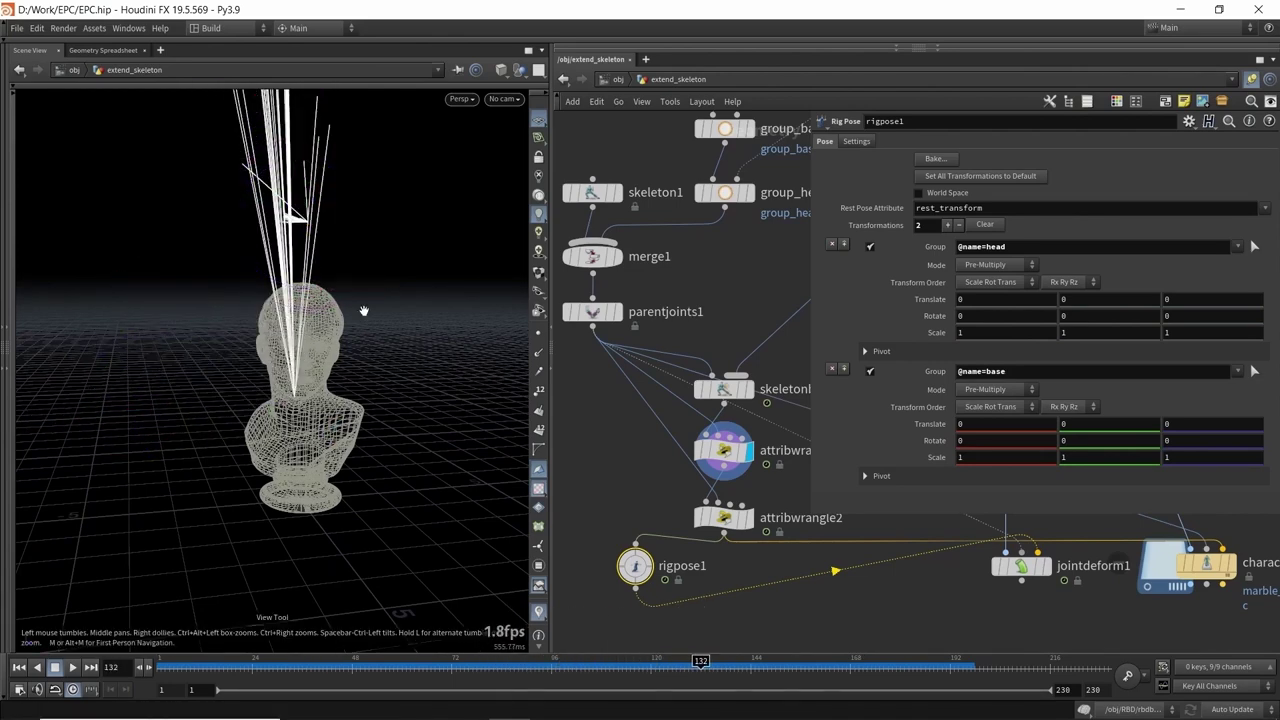
- Examine attribwrangle1's Readrot value, point_52, and the line 13 code that writes the transform to the constrained point
{"action": "left_click", "coordinate": [722, 452]}
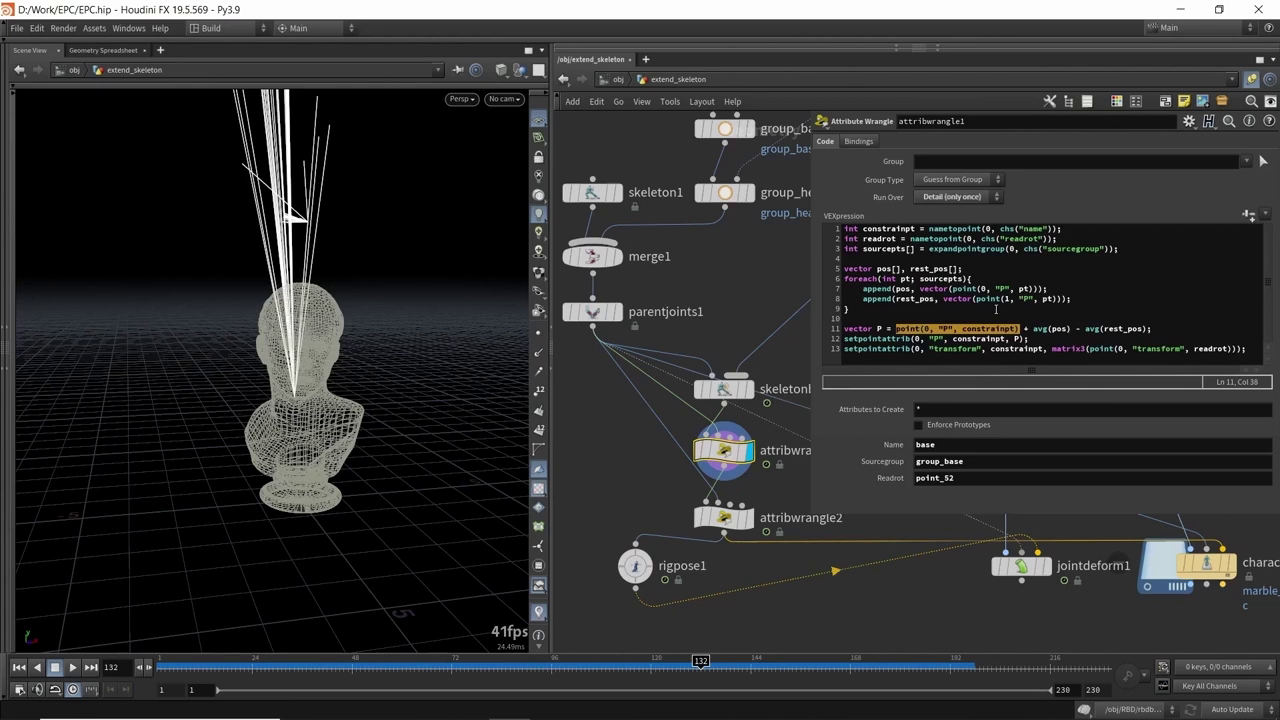
{"action": "left_click", "coordinate": [966, 480]}
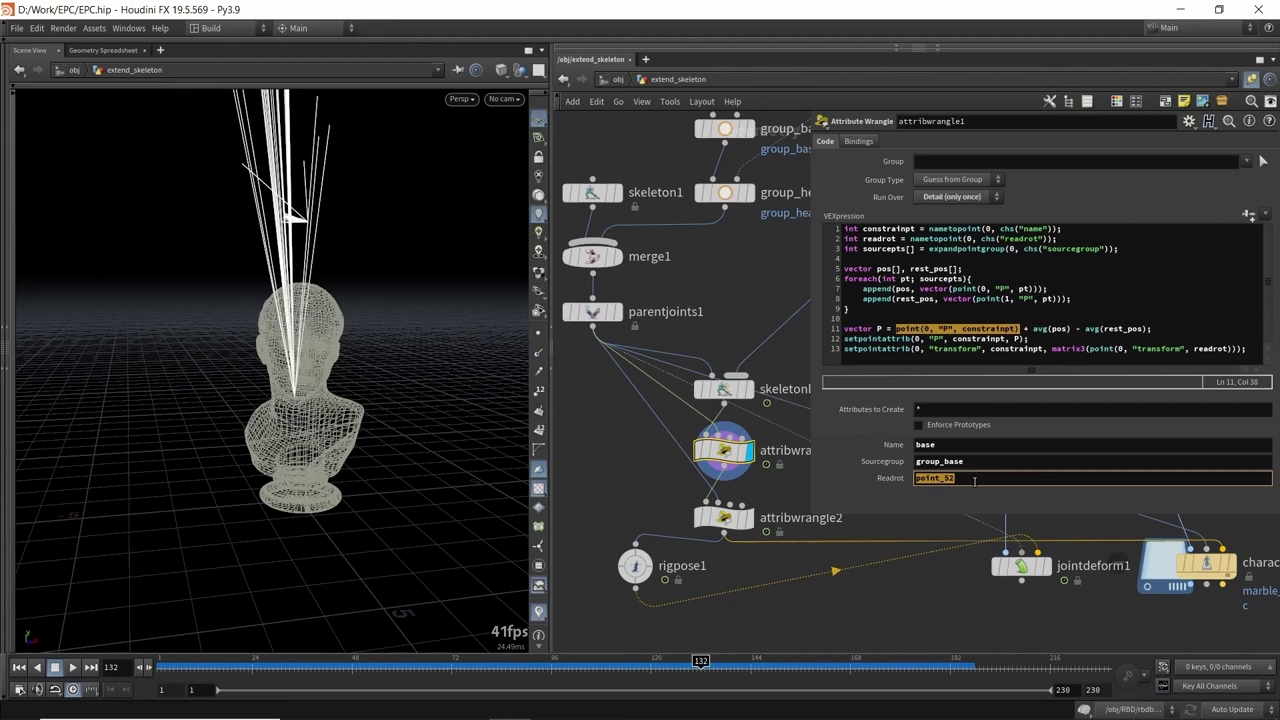
{"action": "left_click_drag", "start_coordinate": [1051, 349], "coordinate": [1232, 346]}
{"action": "left_click", "coordinate": [1208, 347]}
{"action": "double_click", "coordinate": [1029, 348]}
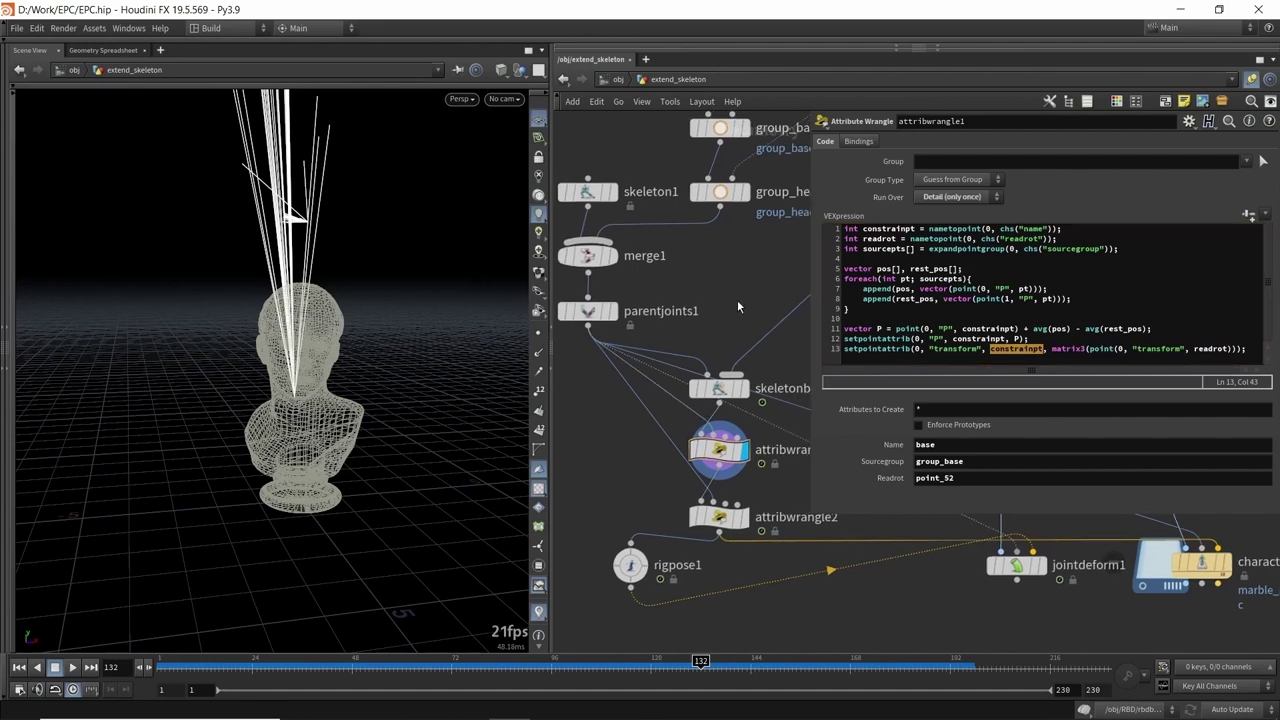
{"action": "left_click", "coordinate": [933, 477]}
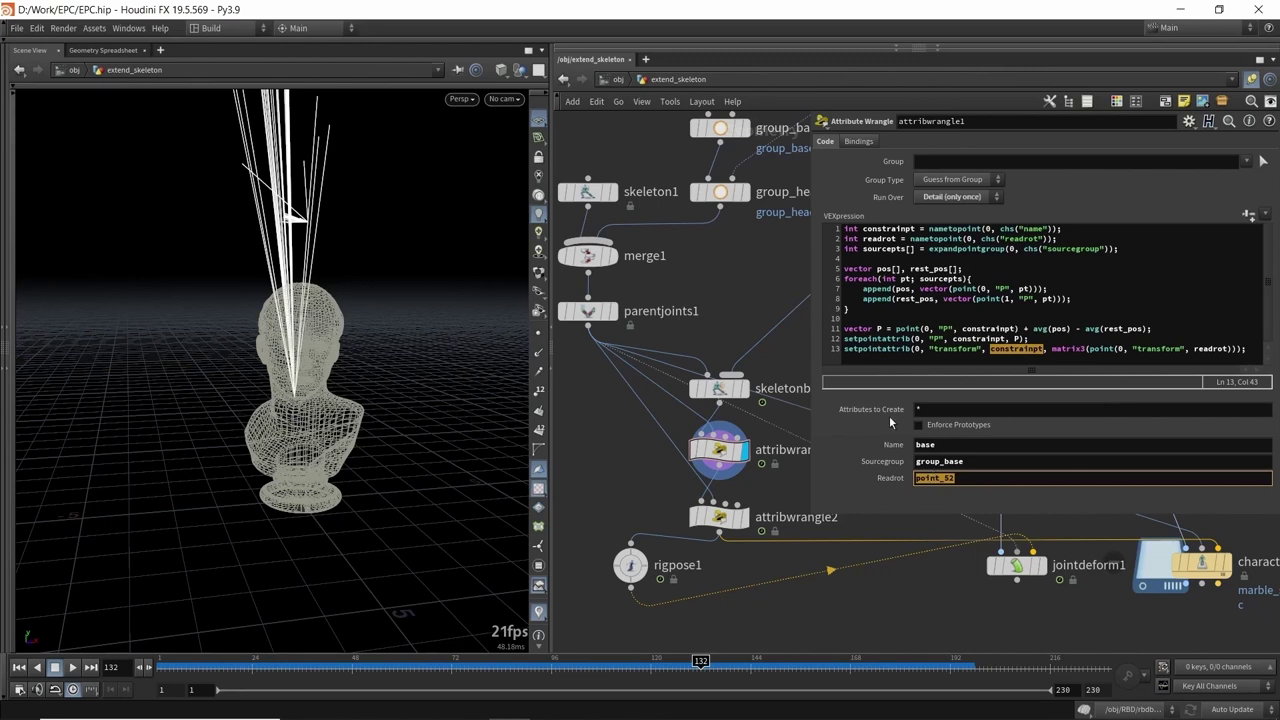
- Add a sticky note starting with "HARCODED >>>" beside attribwrangle1 and save the scene file
{"action": "left_click", "coordinate": [1184, 104]}
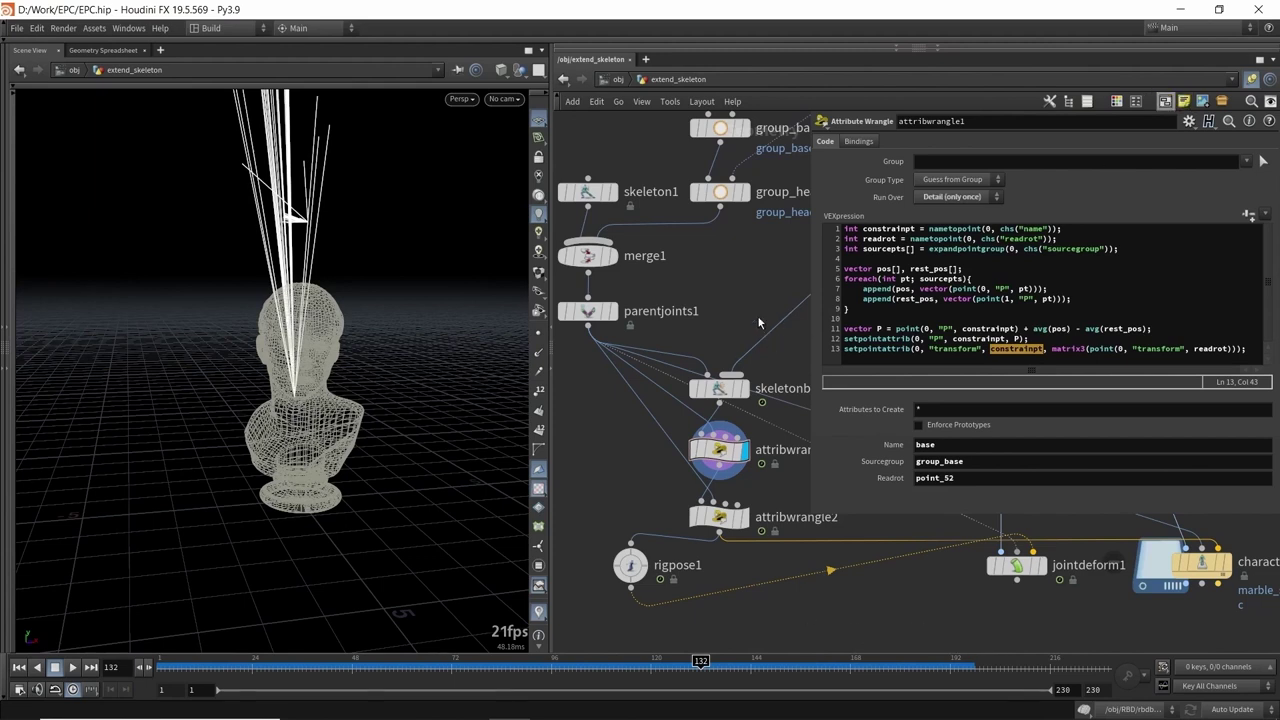
{"action": "scroll", "coordinate": [722, 318], "scroll_direction": "down", "scroll_amount": 5}
{"action": "middle_click_drag", "start_coordinate": [742, 320], "coordinate": [690, 317]}
{"action": "left_click_drag", "start_coordinate": [757, 285], "coordinate": [613, 367]}
{"action": "type", "text": "HARDCODED"}
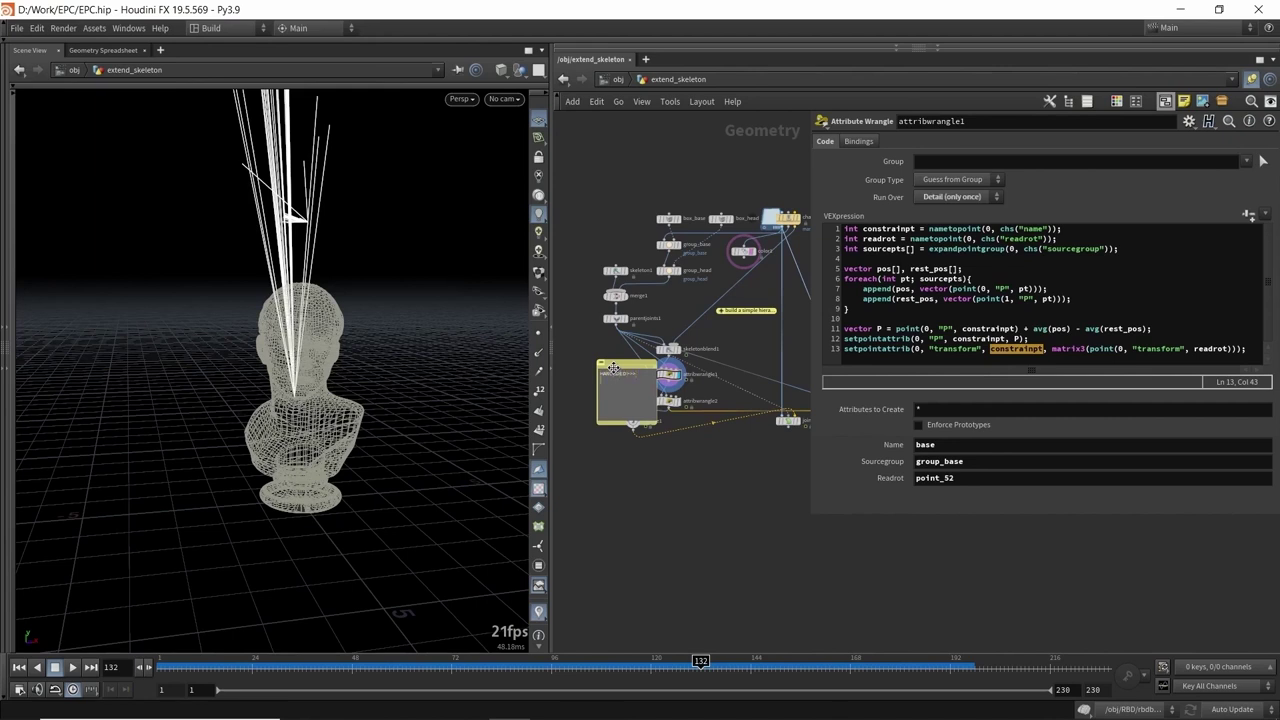
{"action": "scroll", "coordinate": [600, 350], "scroll_direction": "up", "scroll_amount": 4}
{"action": "left_click_drag", "start_coordinate": [623, 512], "coordinate": [633, 400]}
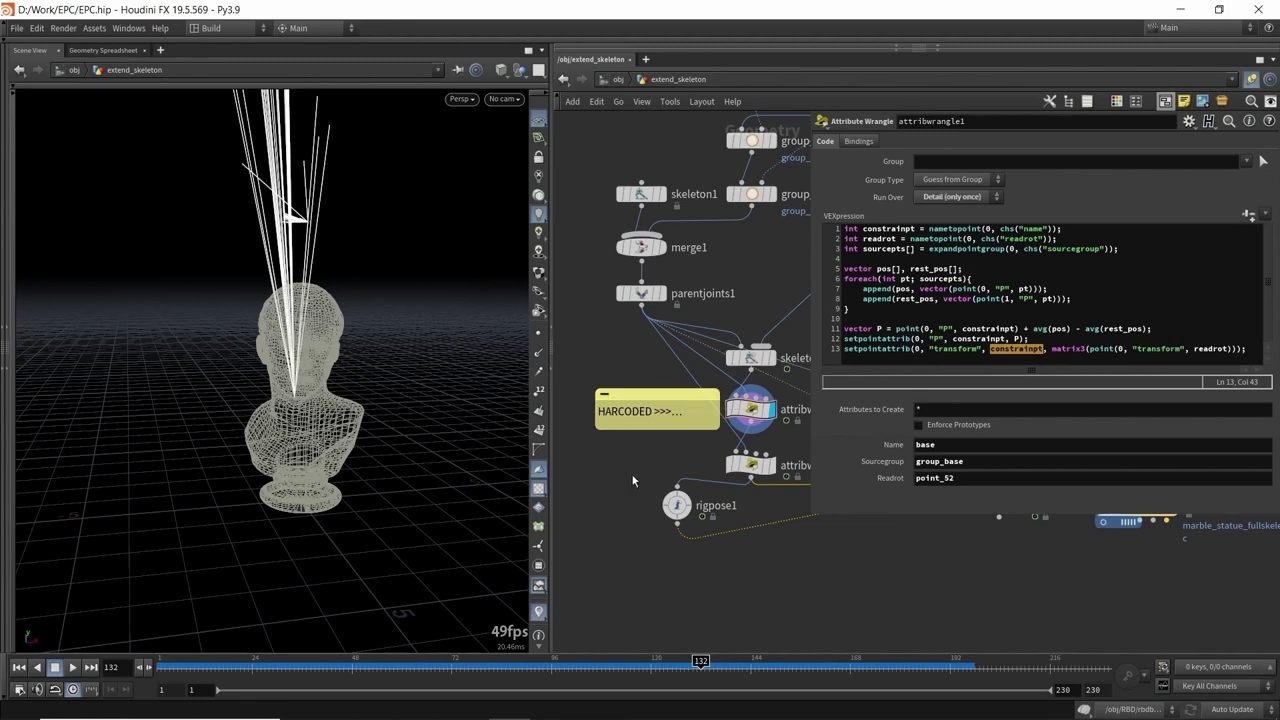
{"action": "key", "text": "ctrl+s"}
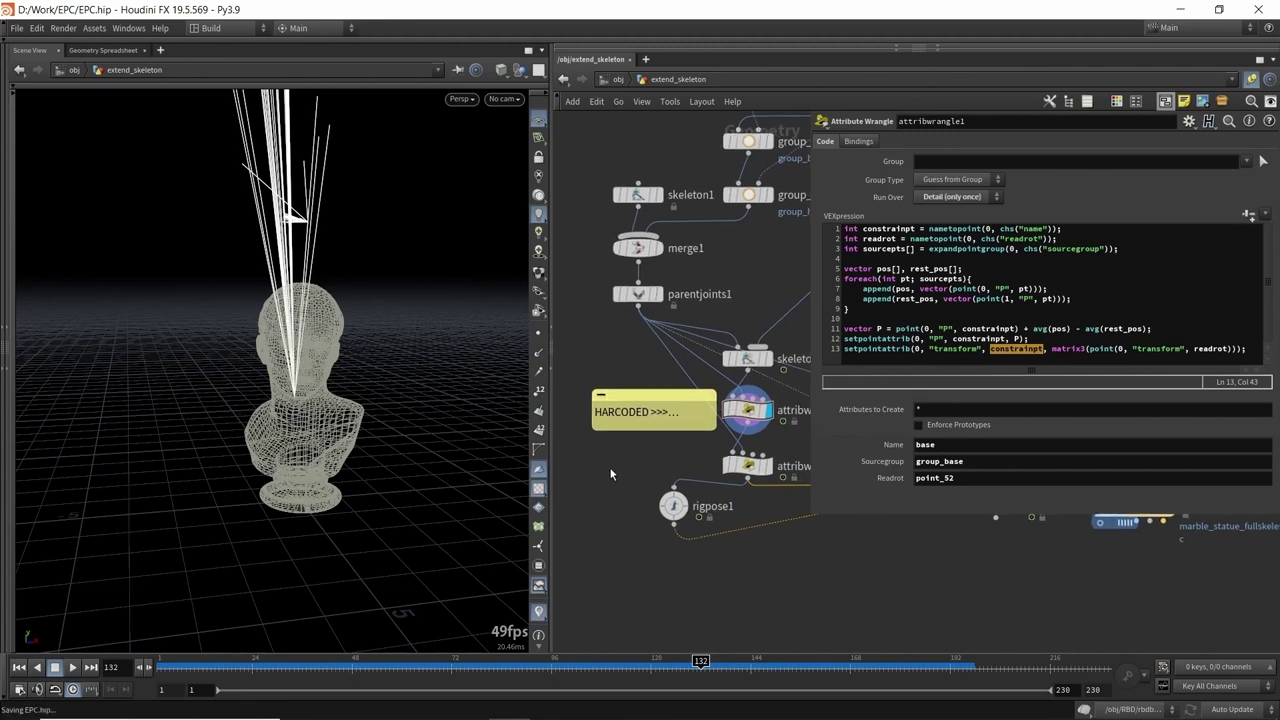
- Display attribwrangle2 and examine its VEX code and its head and group_head parameters
{"action": "middle_click_drag", "start_coordinate": [605, 463], "coordinate": [562, 484]}
{"action": "left_click", "coordinate": [697, 432]}
{"action": "middle_click_drag", "start_coordinate": [742, 462], "coordinate": [718, 445]}
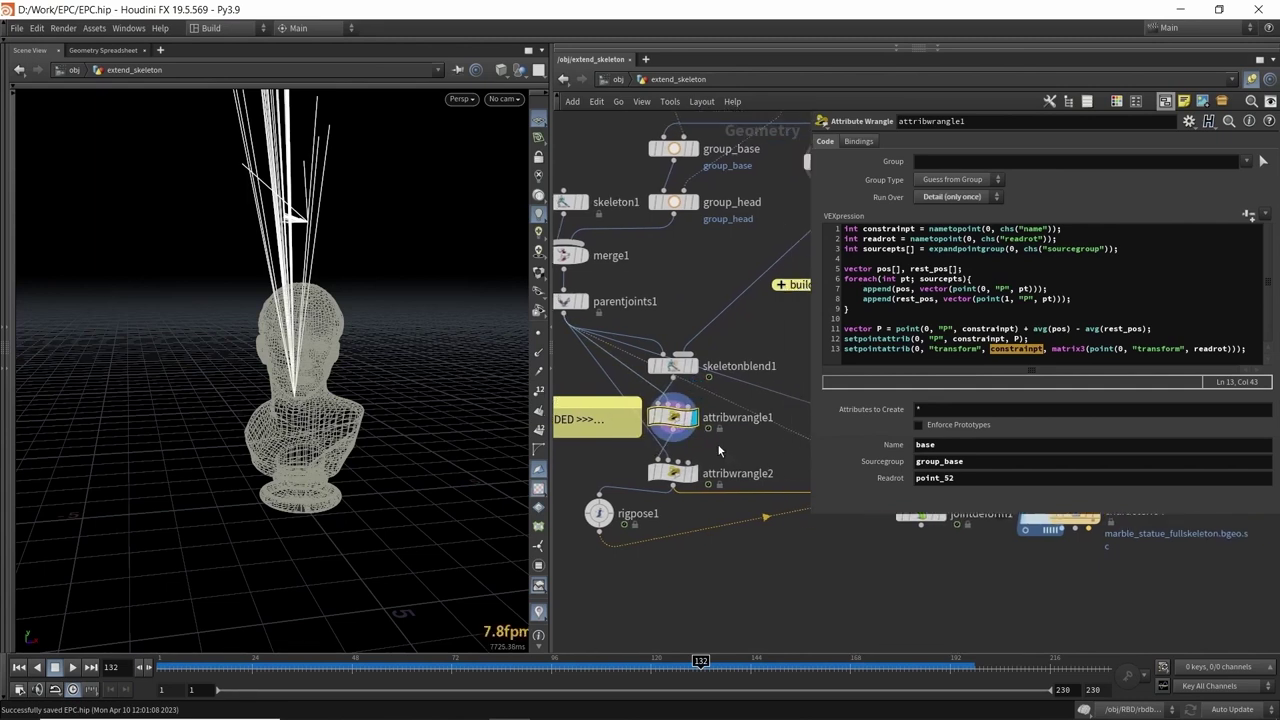
{"action": "left_click", "coordinate": [692, 473]}
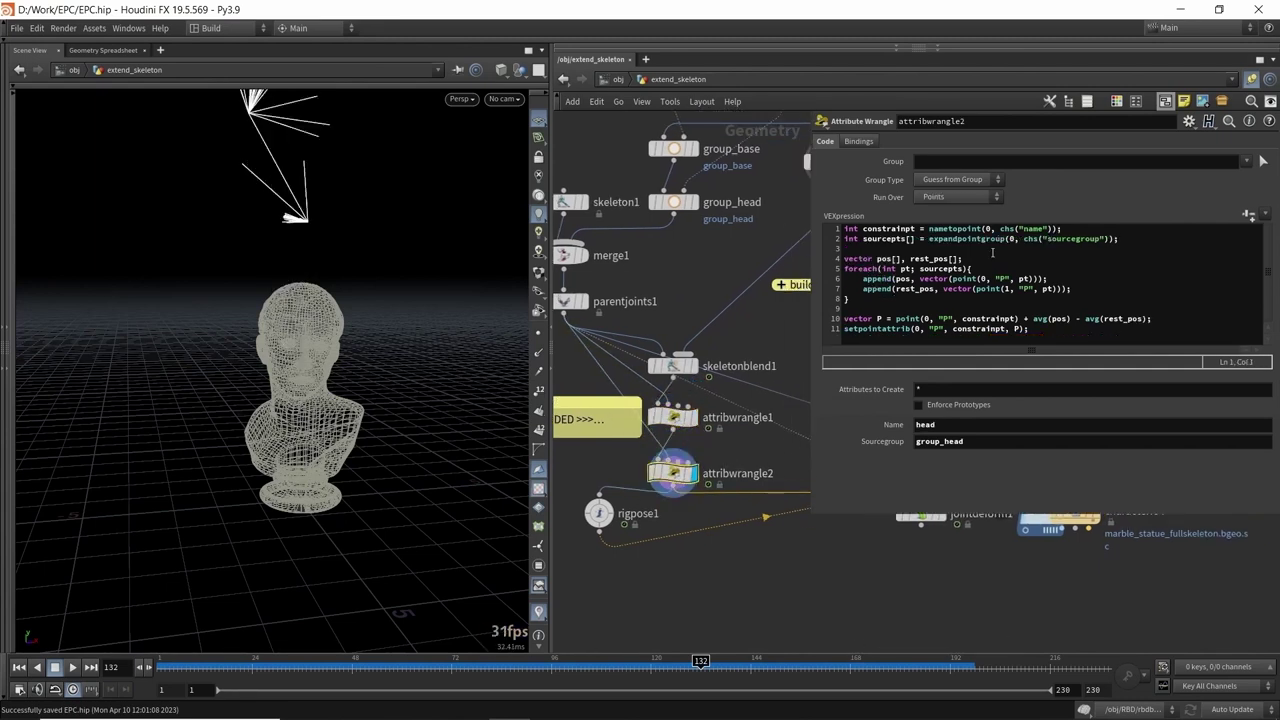
{"action": "middle_click_drag", "start_coordinate": [371, 311], "coordinate": [371, 323], "text": "alt"}
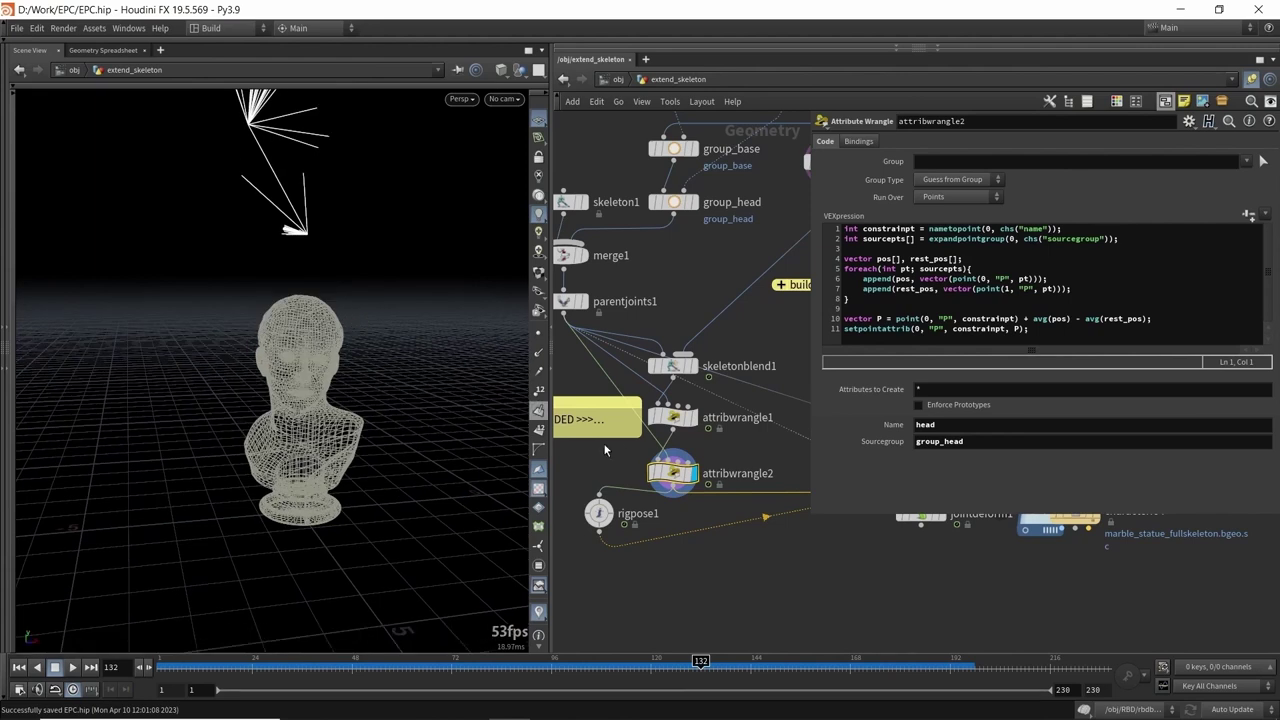
- Display attribwrangle1 again, show the joint handles of rigpose1 and select the point_52 joint
{"action": "key", "text": "Up"}
{"action": "left_click", "coordinate": [613, 517]}
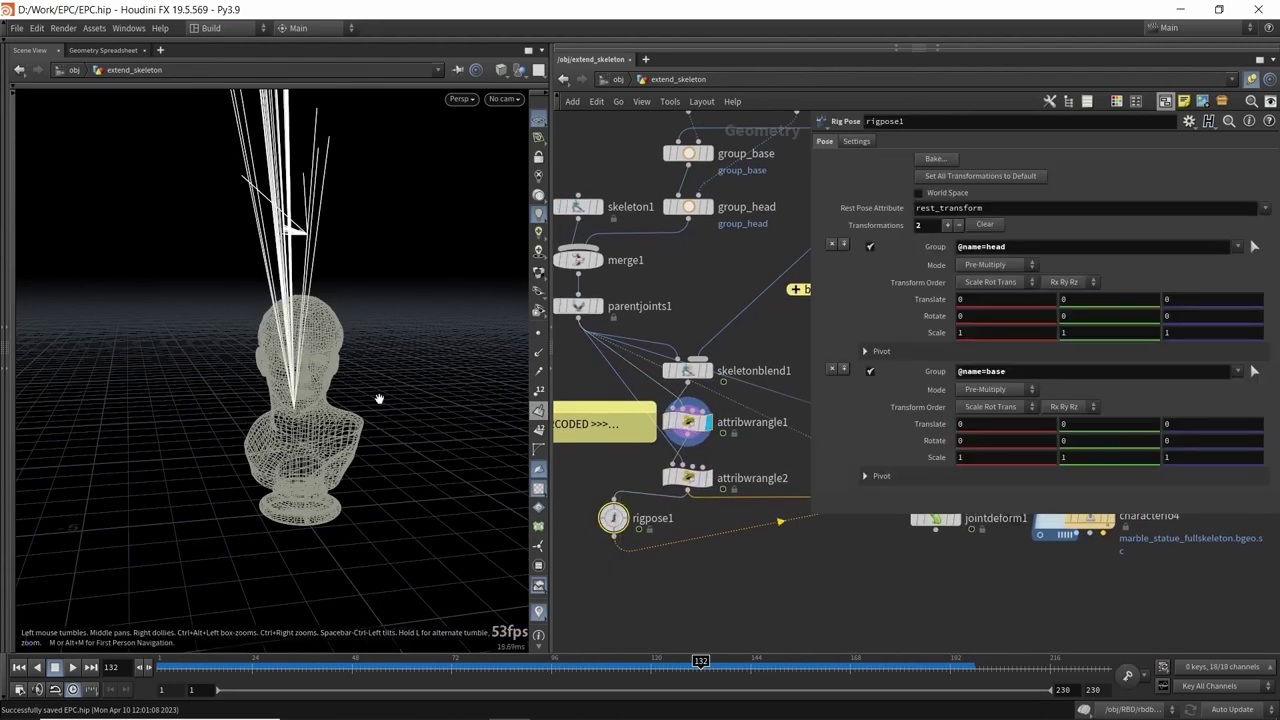
{"action": "key", "text": "Return"}
{"action": "middle_click_drag", "start_coordinate": [367, 408], "coordinate": [377, 452], "text": "alt"}
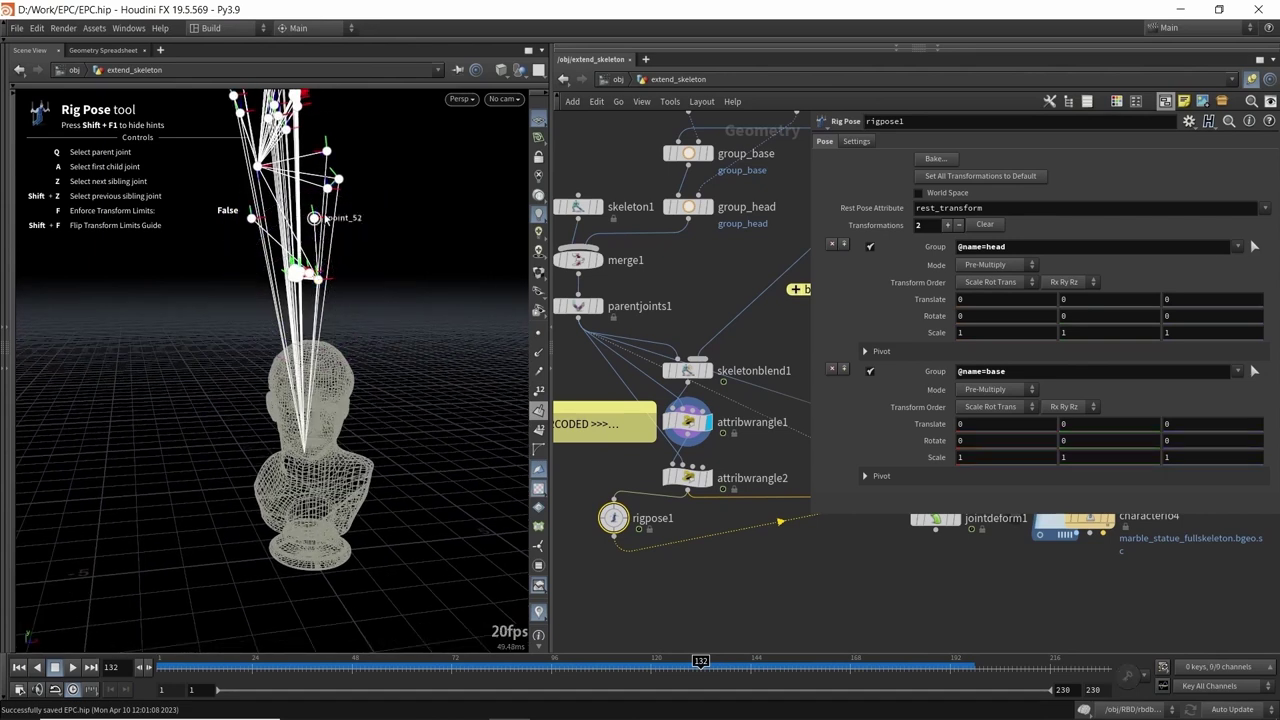
{"action": "left_click", "coordinate": [315, 218]}
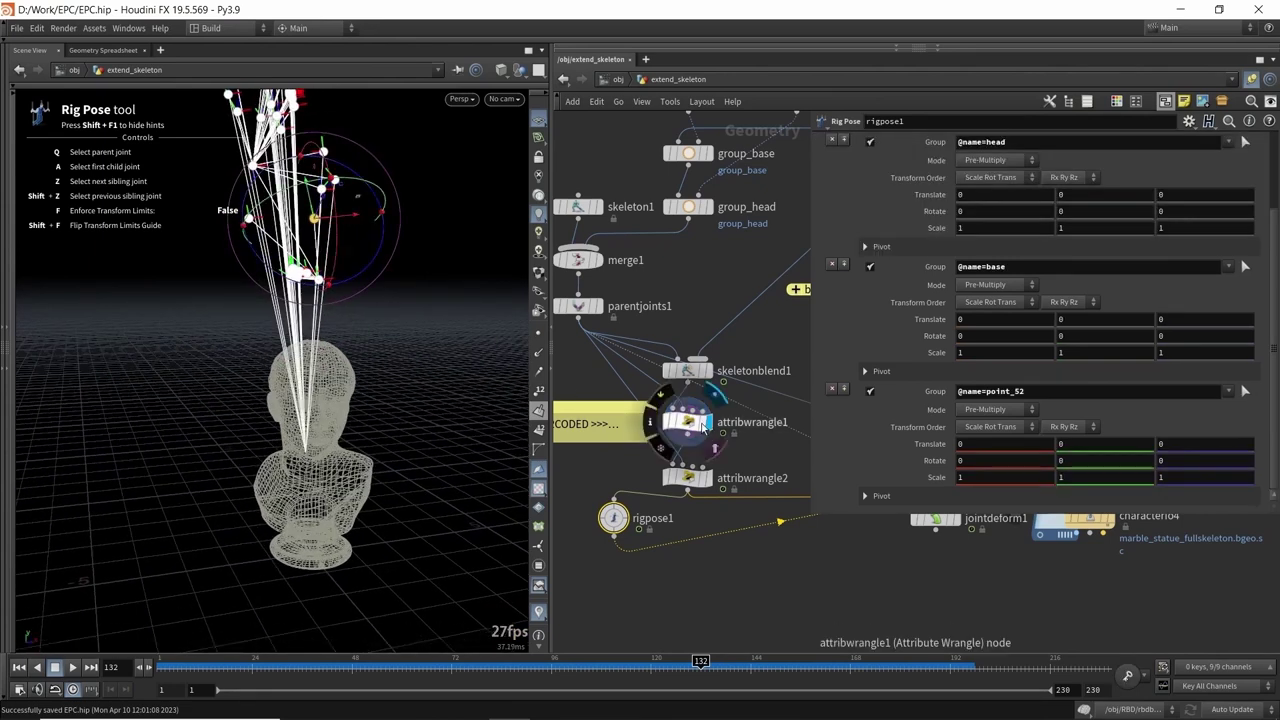
- Scrub the timeline to frame 144 to check point_52's rotation, leave the Rig Pose tool and save the scene file
{"action": "left_click", "coordinate": [688, 422]}
{"action": "left_click", "coordinate": [616, 518]}
{"action": "left_click_drag", "start_coordinate": [326, 271], "coordinate": [321, 255], "text": "alt"}
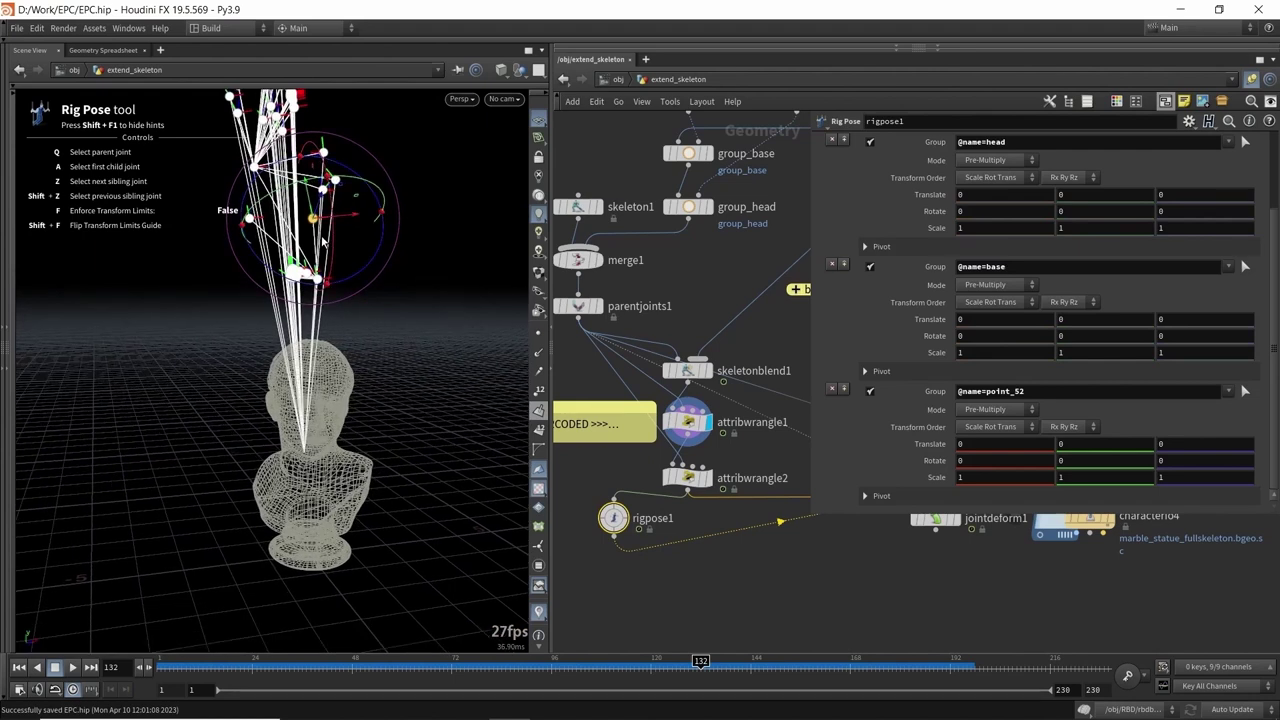
{"action": "left_click_drag", "start_coordinate": [658, 661], "coordinate": [750, 661]}
{"action": "left_click_drag", "start_coordinate": [374, 364], "coordinate": [360, 379], "text": "alt"}
{"action": "key", "text": "Escape"}
{"action": "key", "text": "ctrl+s"}
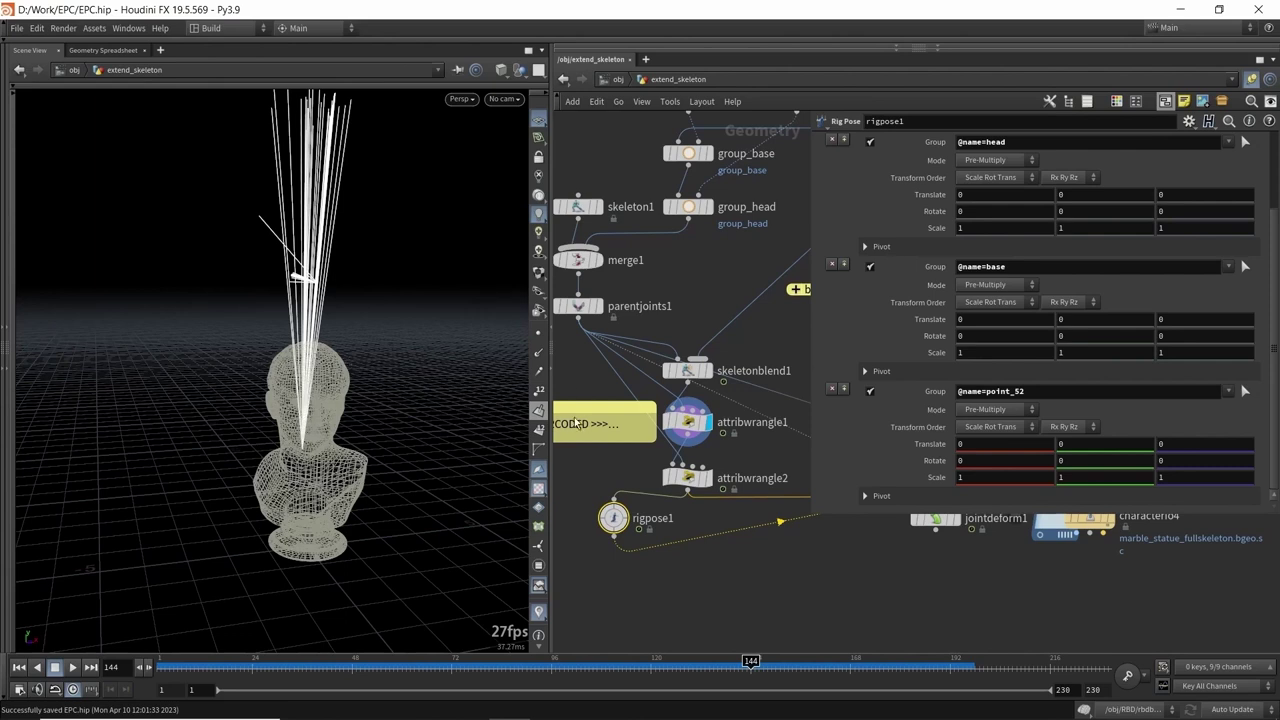
- Review attribwrangle1's code and parameters alongside the sticky note and the downstream nodes
{"action": "middle_click_drag", "start_coordinate": [579, 392], "coordinate": [624, 391]}
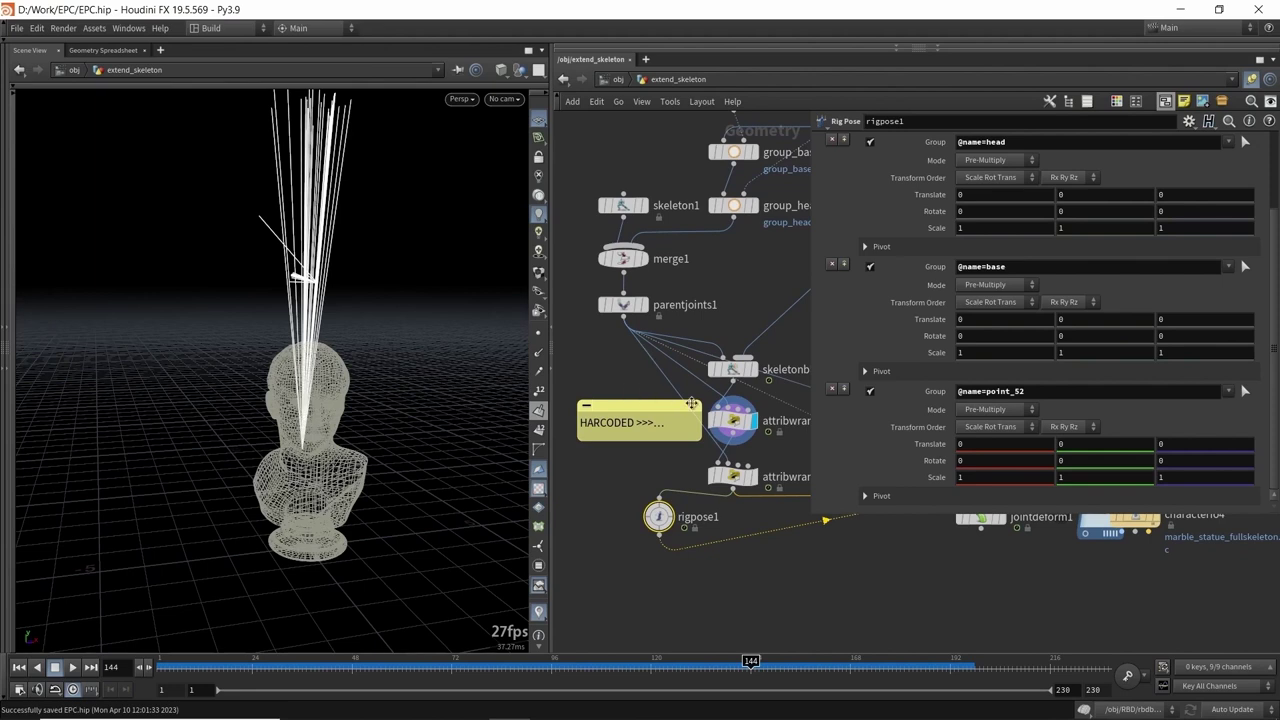
{"action": "left_click", "coordinate": [730, 420]}
{"action": "middle_click_drag", "start_coordinate": [804, 563], "coordinate": [720, 577]}
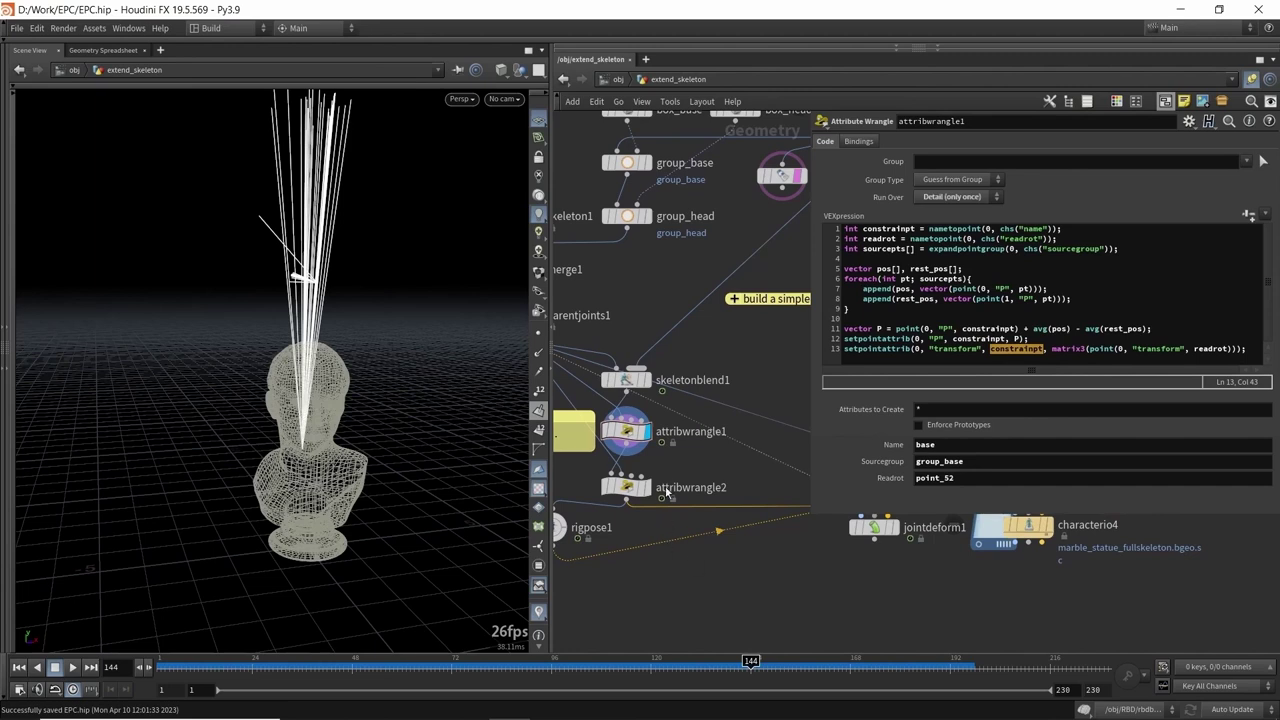
{"action": "scroll", "coordinate": [670, 475], "scroll_direction": "down", "scroll_amount": 2}
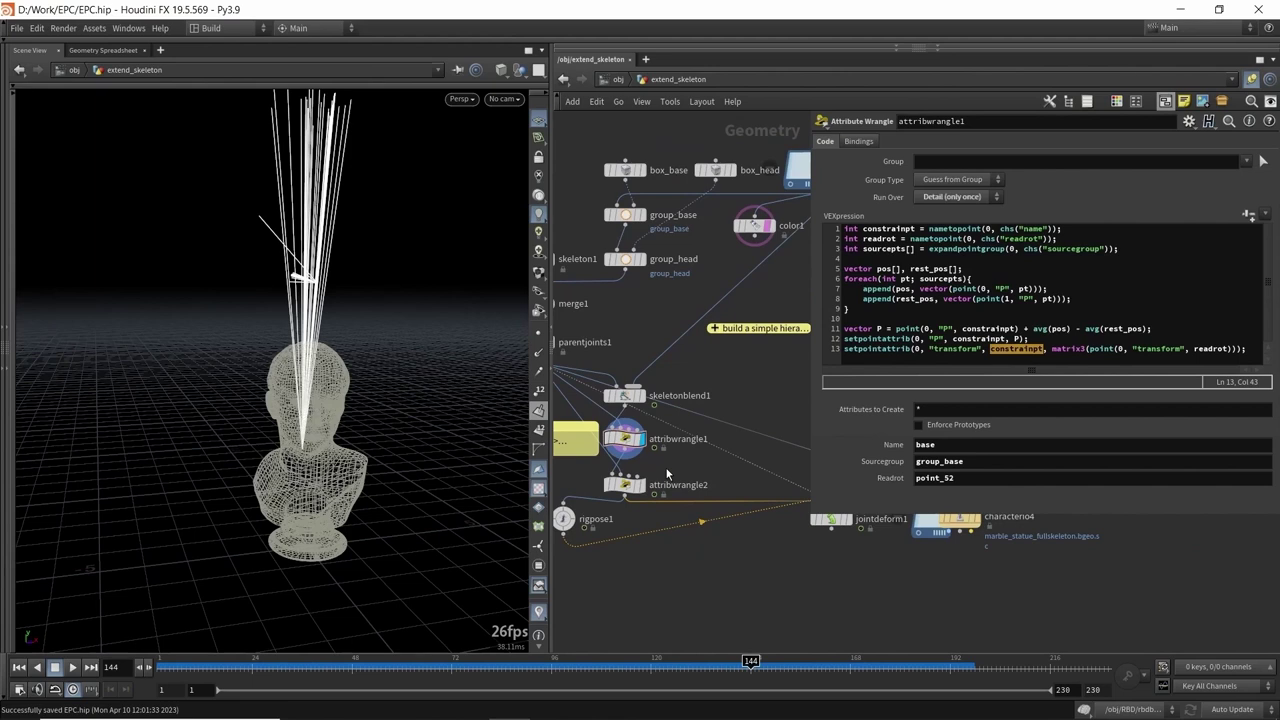
{"action": "left_click", "coordinate": [640, 442]}
{"action": "middle_click_drag", "start_coordinate": [686, 467], "coordinate": [625, 419]}
- Display jointdeform1 and scrub the timeline to frame 136 to check the deformed statue
{"action": "mouse_move", "coordinate": [708, 496]}
{"action": "scroll", "coordinate": [682, 515], "scroll_direction": "down", "scroll_amount": 3}
{"action": "scroll", "coordinate": [783, 482], "scroll_direction": "up", "scroll_amount": 5}
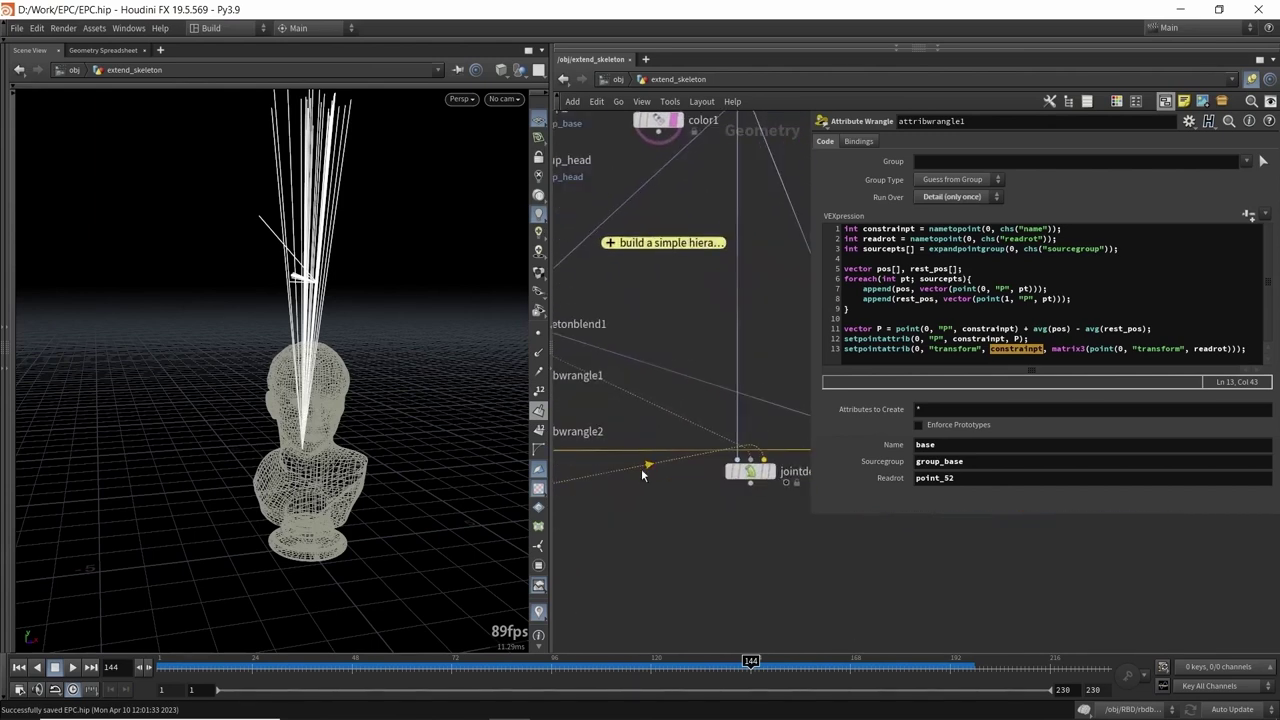
{"action": "left_click", "coordinate": [769, 471]}
{"action": "left_click_drag", "start_coordinate": [812, 561], "coordinate": [732, 440]}
{"action": "right_click_drag", "start_coordinate": [271, 391], "coordinate": [306, 362]}
{"action": "left_click_drag", "start_coordinate": [434, 662], "coordinate": [717, 624]}
- Show the joint handles of rigpose1 over the deformed statue, deselect the point_52 joint and scrub to frame 136
{"action": "middle_click_drag", "start_coordinate": [644, 482], "coordinate": [770, 503]}
{"action": "scroll", "coordinate": [654, 451], "scroll_direction": "up", "scroll_amount": 2}
{"action": "middle_click_drag", "start_coordinate": [571, 571], "coordinate": [637, 566]}
{"action": "left_click", "coordinate": [602, 494]}
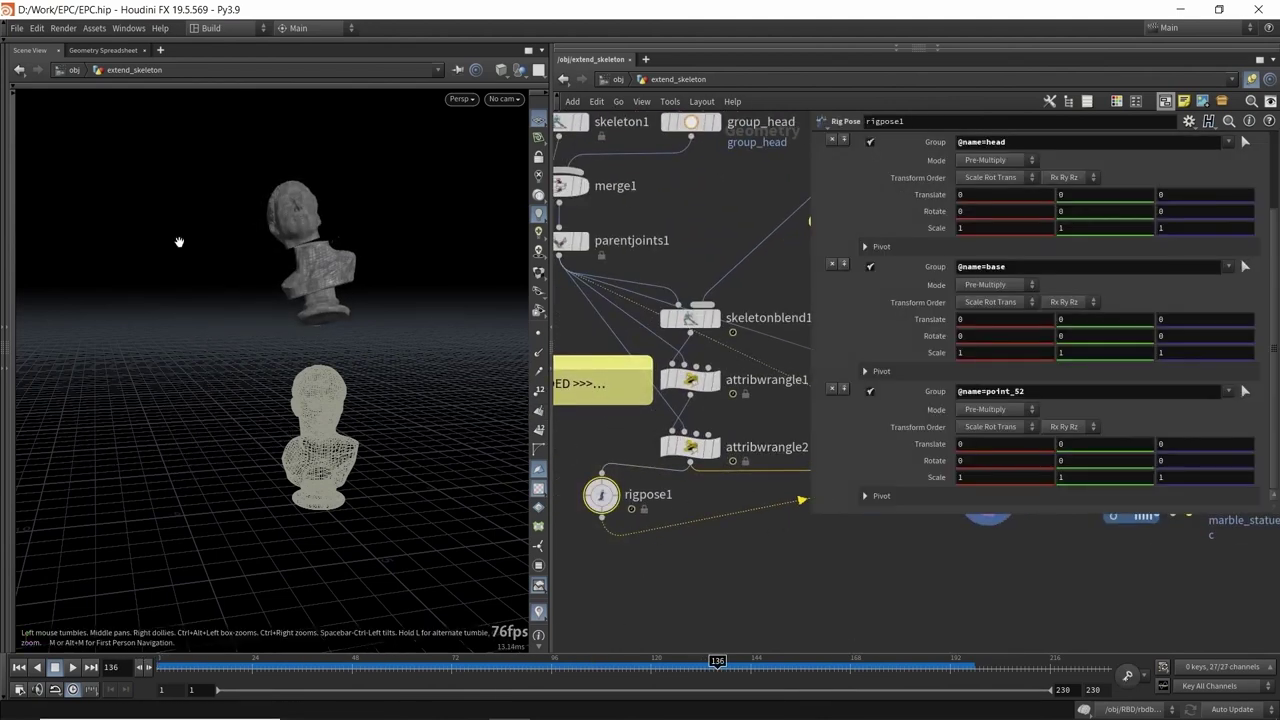
{"action": "key", "text": "Return"}
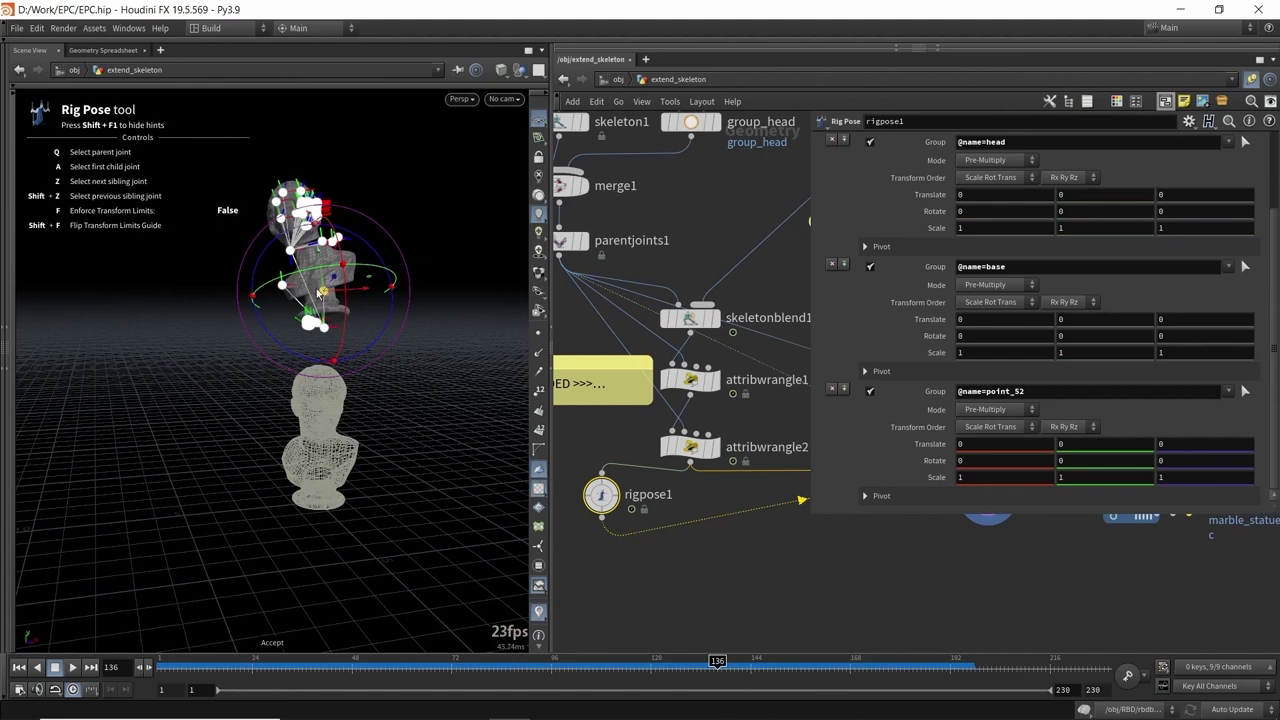
{"action": "left_click", "coordinate": [351, 288]}
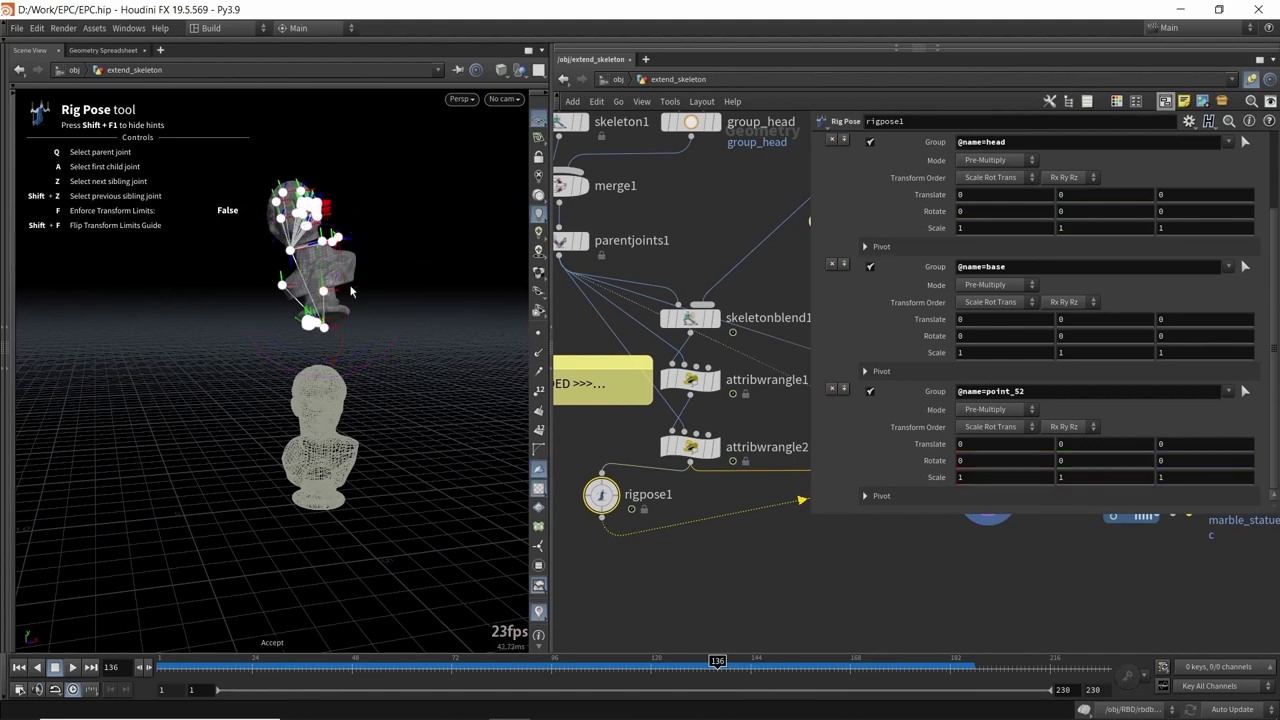
{"action": "left_click_drag", "start_coordinate": [237, 665], "coordinate": [718, 600]}
- Try moving the head joint up and away from the bust, and undo the move
{"action": "scroll", "coordinate": [340, 253], "scroll_direction": "up", "scroll_amount": 4}
{"action": "middle_click_drag", "start_coordinate": [340, 253], "coordinate": [349, 281], "text": "alt"}
{"action": "left_click", "coordinate": [261, 277]}
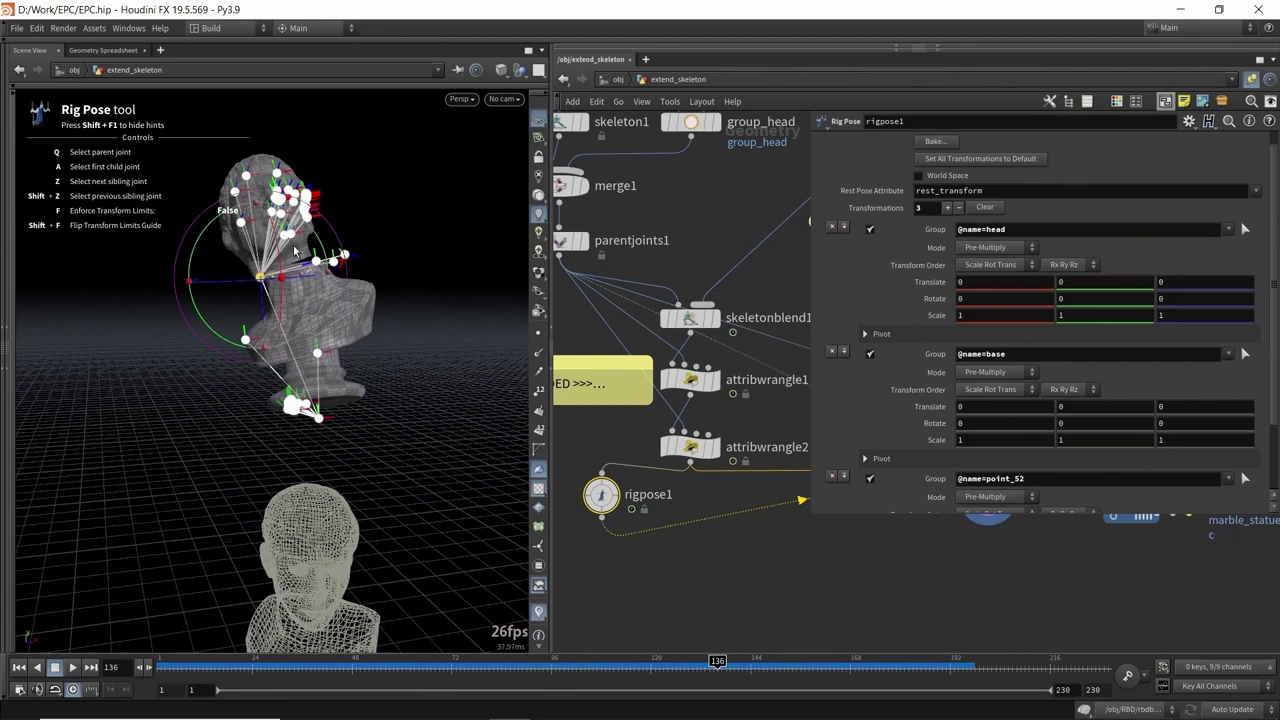
{"action": "left_click_drag", "start_coordinate": [285, 257], "coordinate": [312, 205]}
{"action": "key", "text": "ctrl+z"}
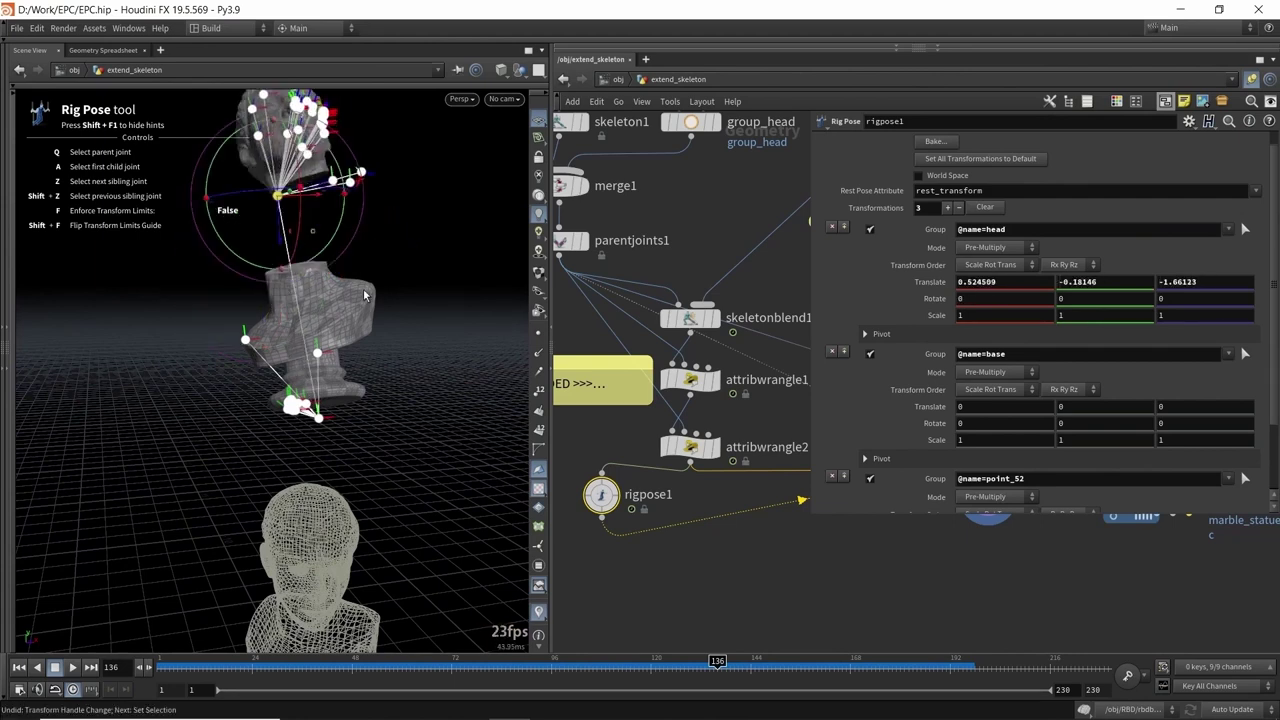
- Scrub to frame 158, try pulling the head joint away from the statue with rigpose1, and undo the move
{"action": "key", "text": "ctrl+z"}
{"action": "left_click_drag", "start_coordinate": [720, 668], "coordinate": [808, 668]}
{"action": "left_click_drag", "start_coordinate": [304, 262], "coordinate": [229, 258], "text": "alt"}
{"action": "right_click_drag", "start_coordinate": [222, 250], "coordinate": [249, 285], "text": "alt"}
{"action": "right_click_drag", "start_coordinate": [333, 246], "coordinate": [337, 274], "text": "alt"}
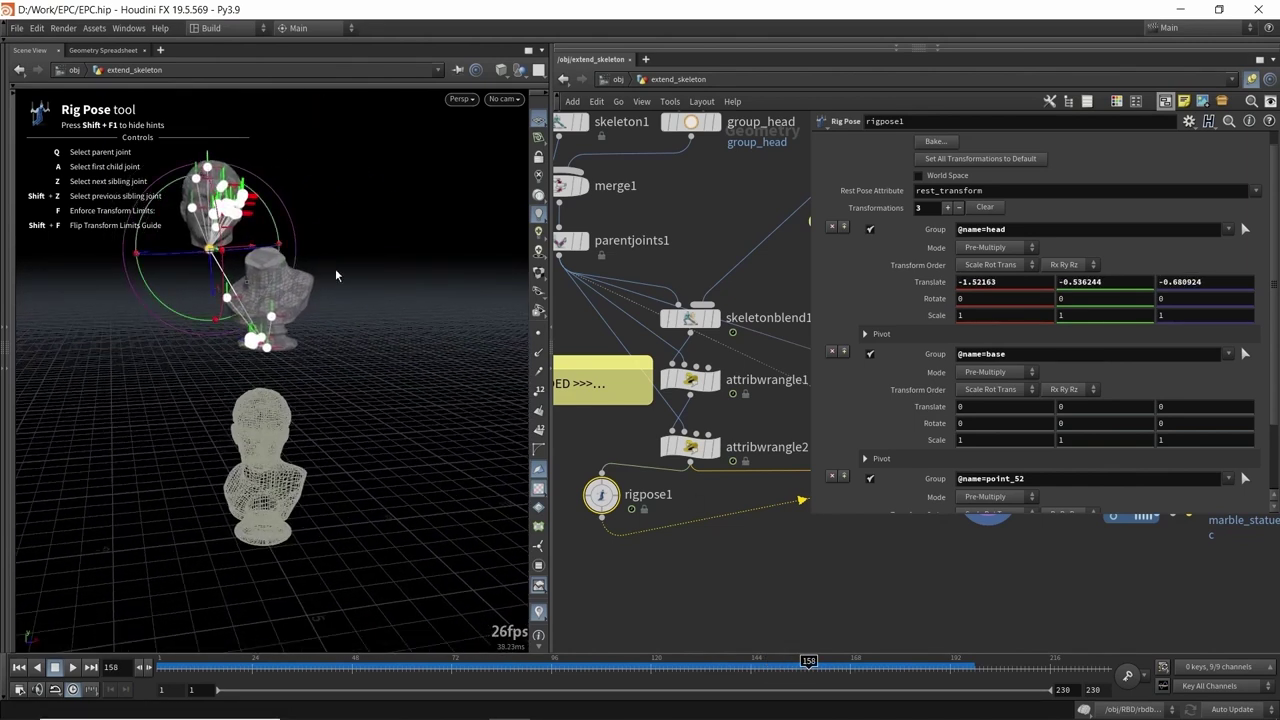
{"action": "key", "text": "ctrl+z"}
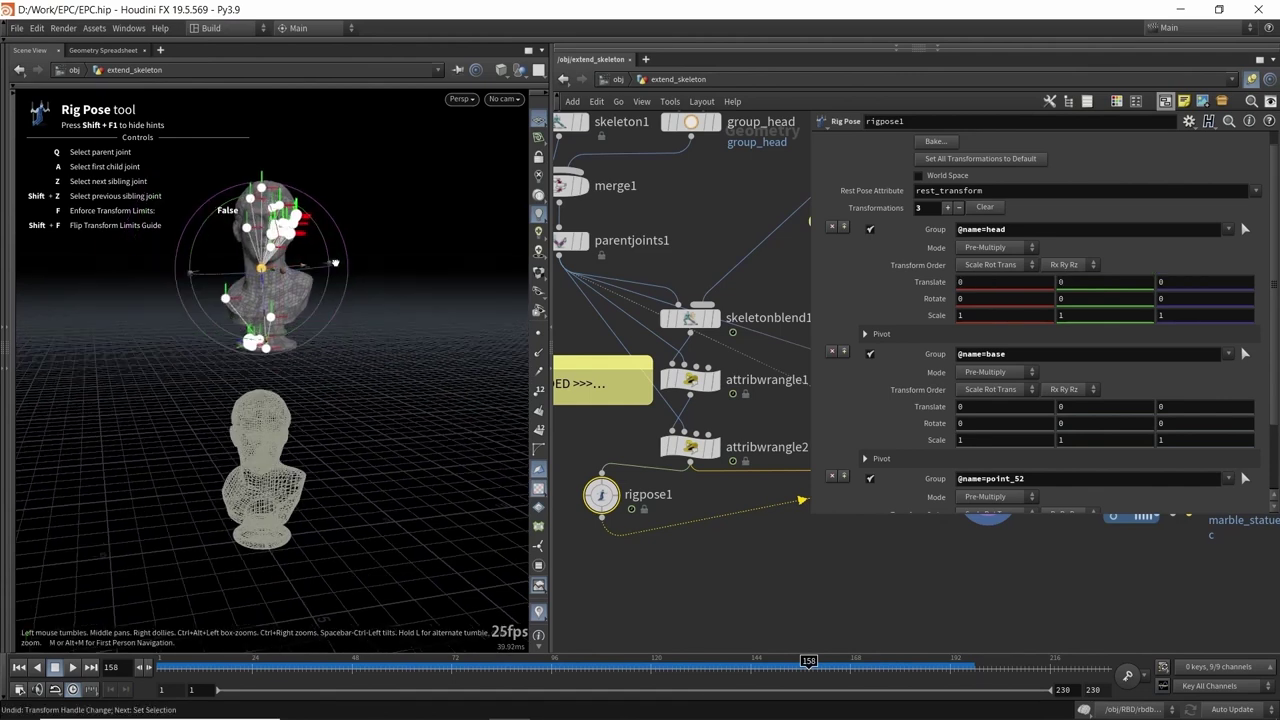
- Hide the rig pose handles and show jointdeform1's parameters to check the unposed statue
{"action": "key", "text": "Escape"}
{"action": "scroll", "coordinate": [712, 548], "scroll_direction": "down", "scroll_amount": 1}
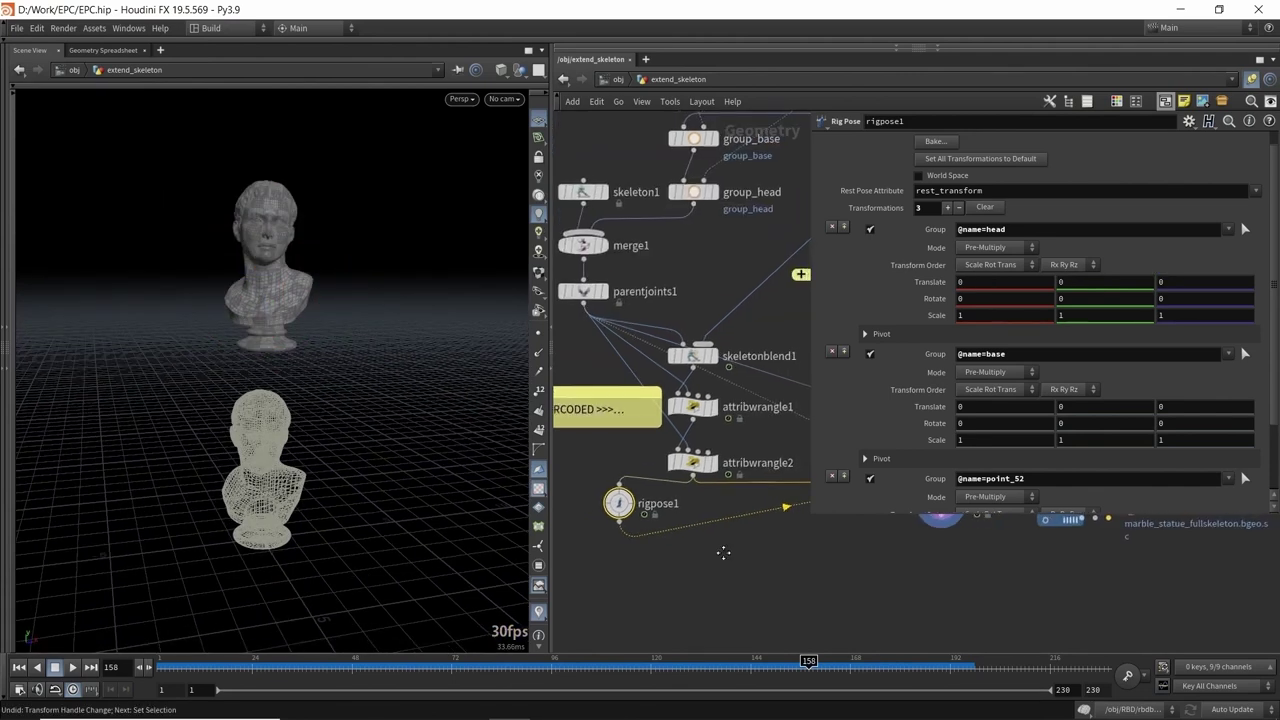
{"action": "middle_click_drag", "start_coordinate": [940, 570], "coordinate": [723, 571]}
{"action": "left_click", "coordinate": [724, 504]}
{"action": "left_click_drag", "start_coordinate": [322, 330], "coordinate": [276, 297]}
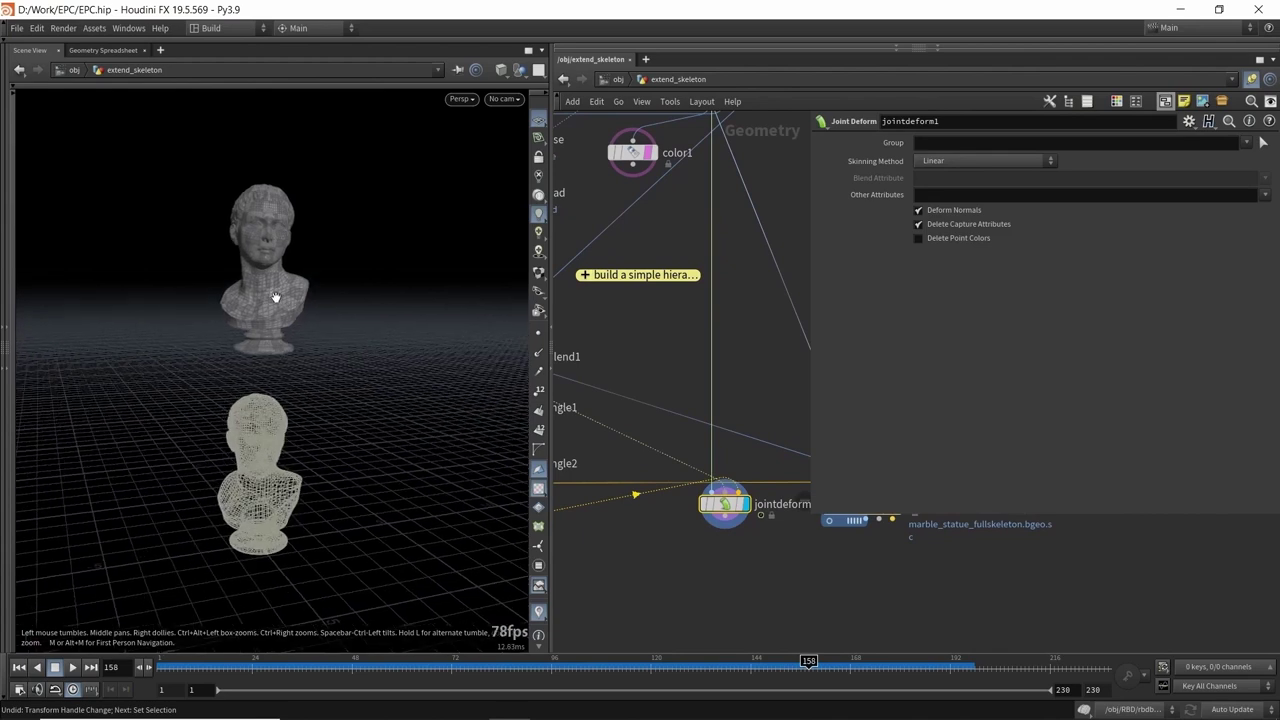
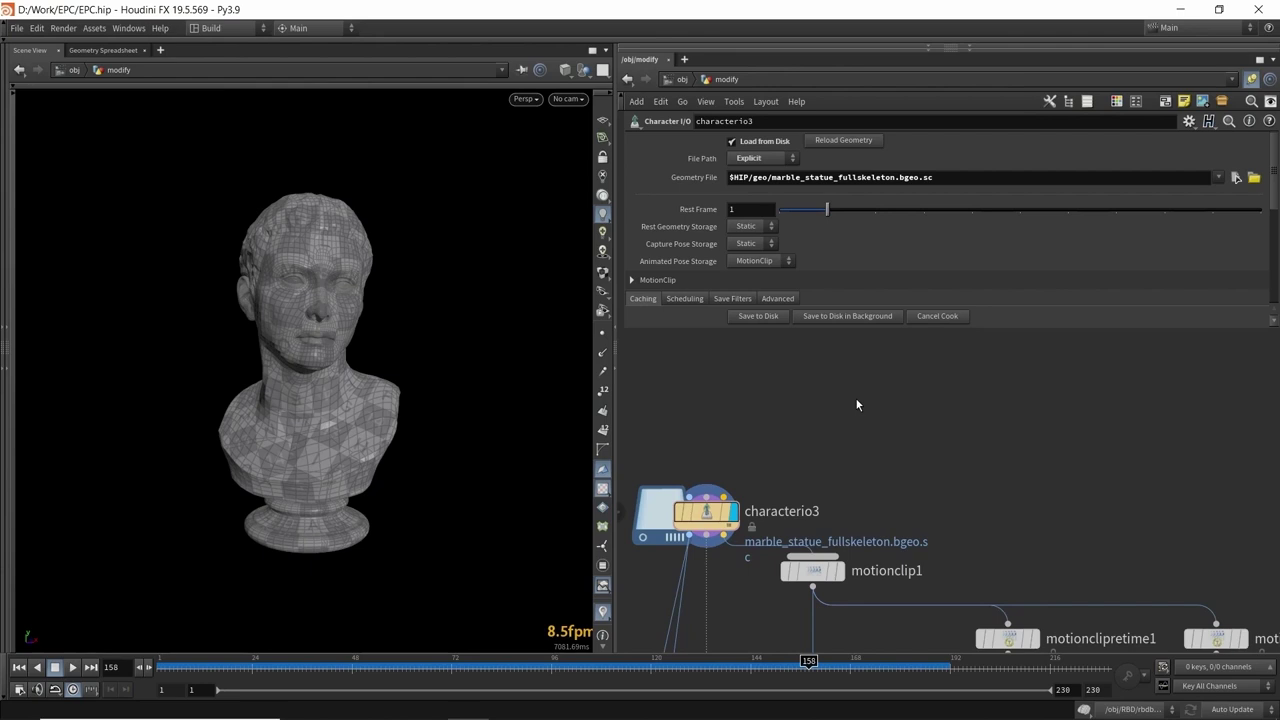
- Follow the modify network down from characterio3, display jointdeform3 and check the broken statue at frame 1
{"action": "right_click_drag", "start_coordinate": [354, 380], "coordinate": [329, 358]}
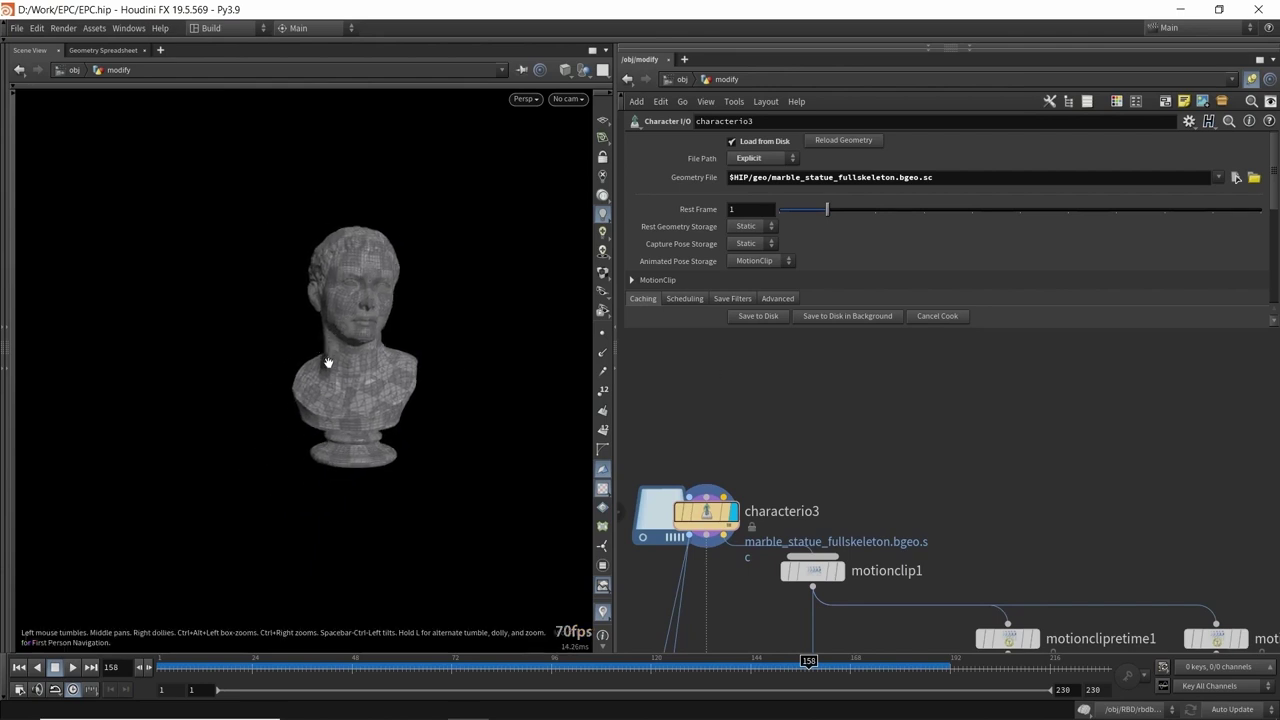
{"action": "scroll", "coordinate": [847, 495], "scroll_direction": "down", "scroll_amount": 6}
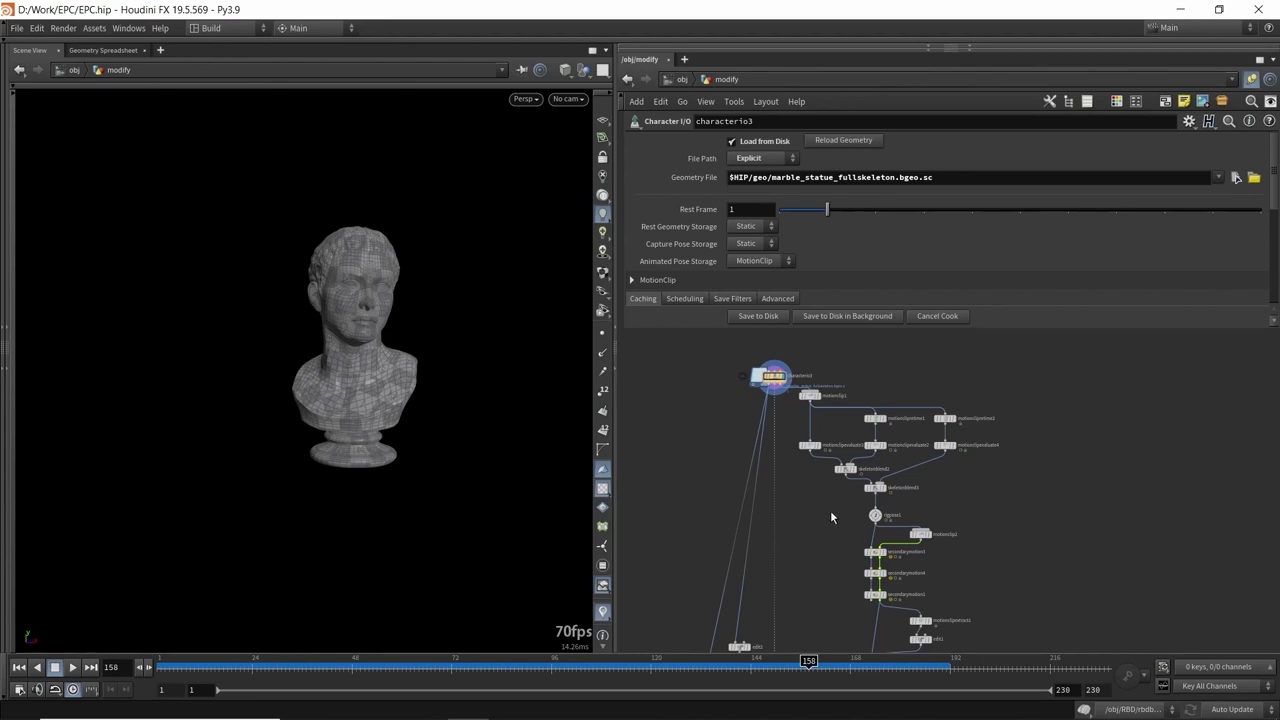
{"action": "scroll", "coordinate": [778, 405], "scroll_direction": "up", "scroll_amount": 3}
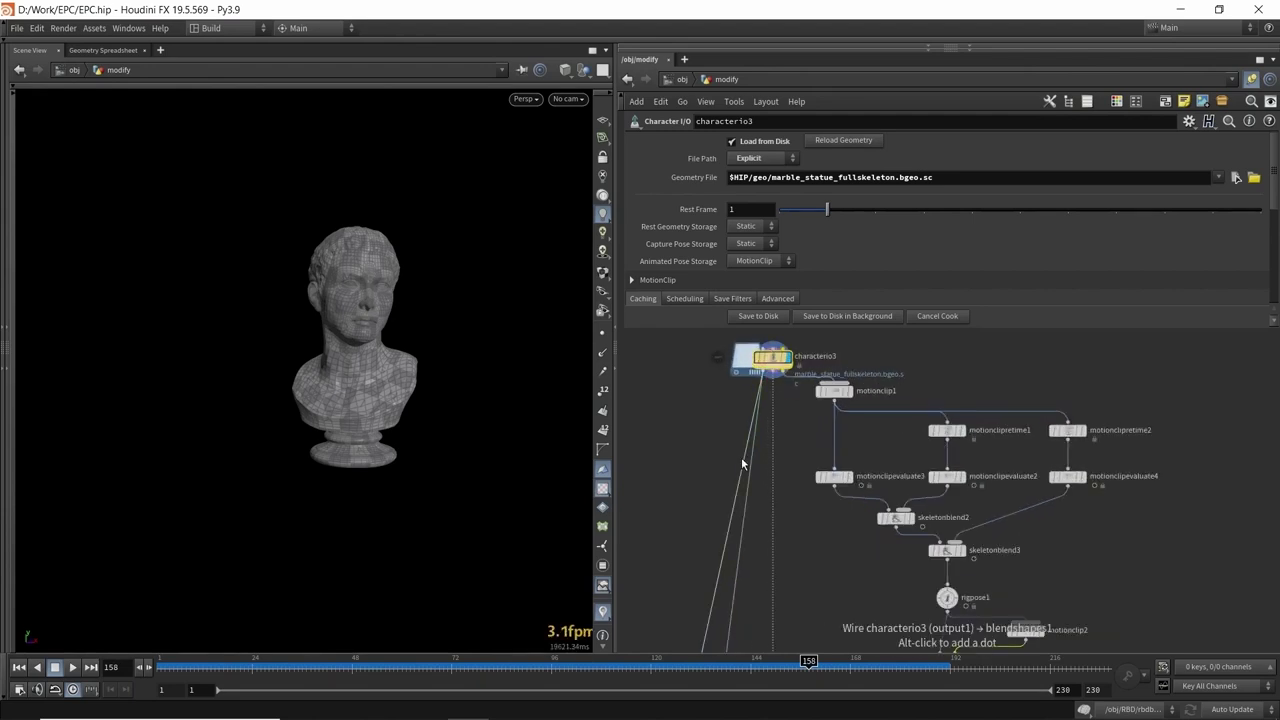
{"action": "scroll", "coordinate": [755, 474], "scroll_direction": "down", "scroll_amount": 3}
{"action": "middle_click_drag", "start_coordinate": [801, 645], "coordinate": [793, 406]}
{"action": "scroll", "coordinate": [766, 459], "scroll_direction": "up", "scroll_amount": 4}
{"action": "middle_click_drag", "start_coordinate": [771, 473], "coordinate": [795, 445]}
{"action": "left_click", "coordinate": [788, 551]}
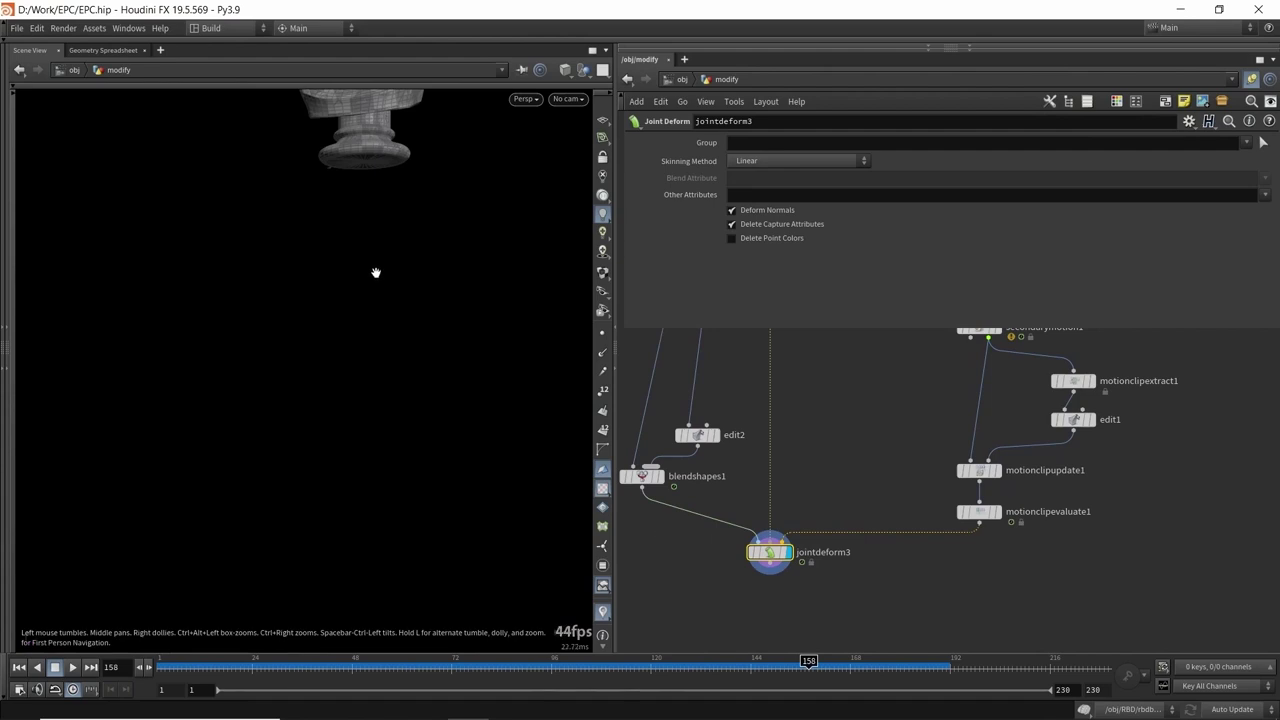
{"action": "key", "text": "f"}
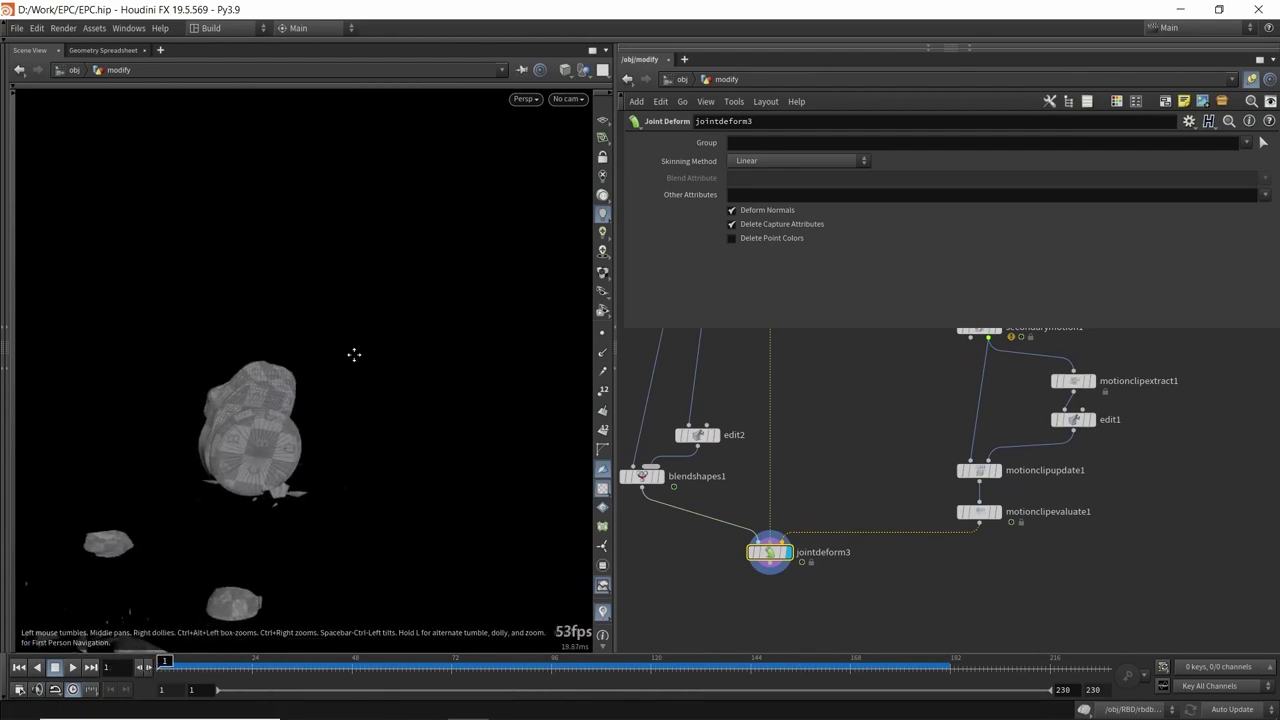
- Wire characterio3's animated pose output directly into jointdeform3's animated pose input, scrub to frame 6 and save the scene
{"action": "scroll", "coordinate": [859, 431], "scroll_direction": "down", "scroll_amount": 3}
{"action": "middle_click_drag", "start_coordinate": [859, 426], "coordinate": [847, 634]}
{"action": "scroll", "coordinate": [799, 384], "scroll_direction": "up", "scroll_amount": 3}
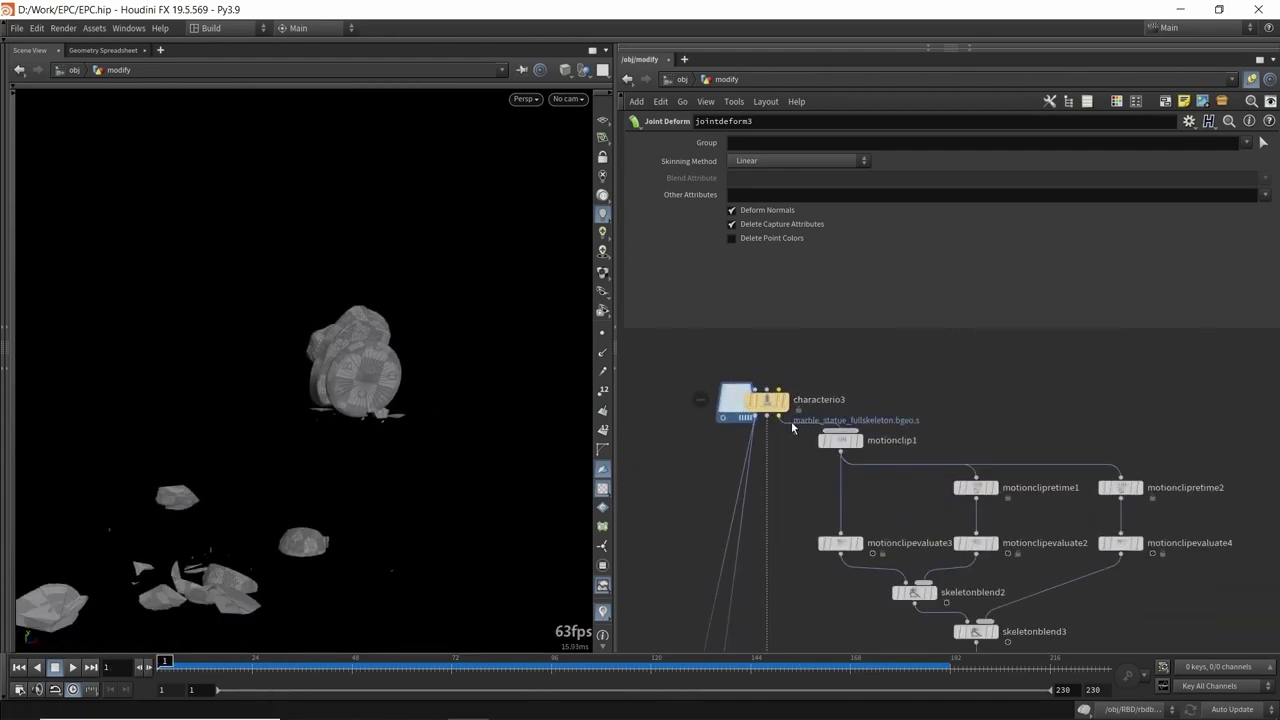
{"action": "left_click", "coordinate": [780, 417]}
{"action": "middle_click_drag", "start_coordinate": [783, 460], "coordinate": [785, 40]}
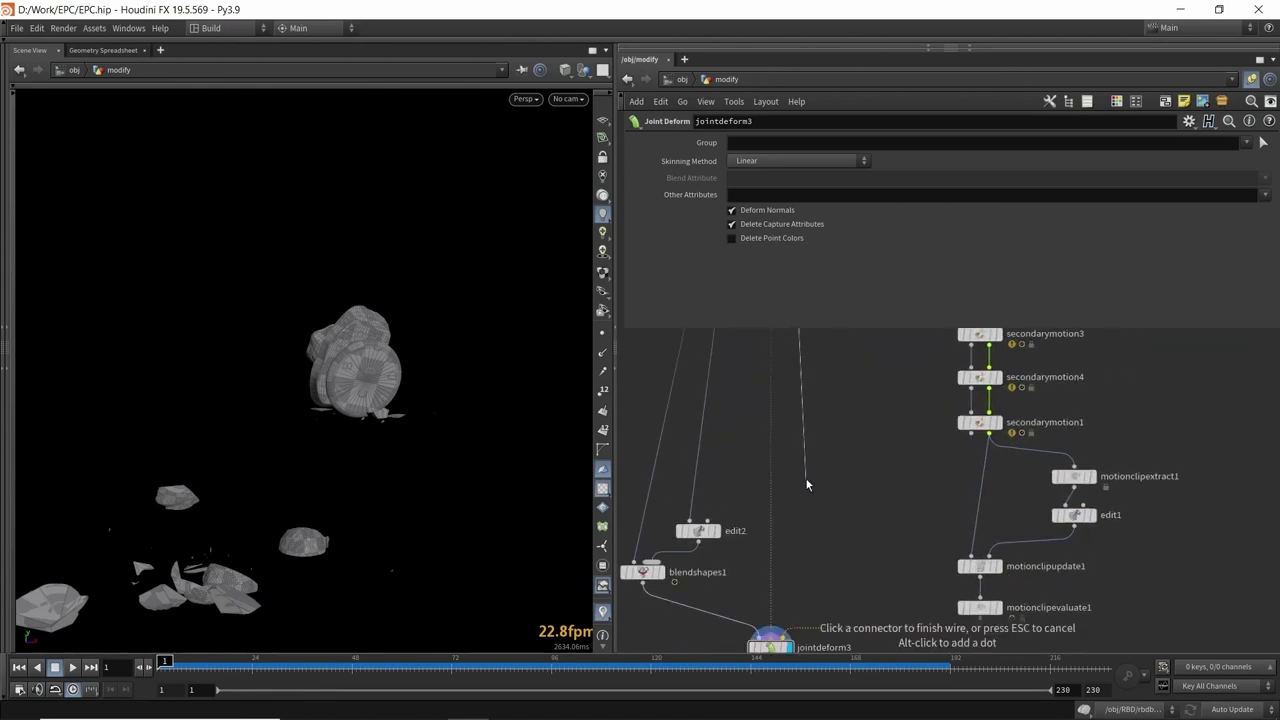
{"action": "middle_click_drag", "start_coordinate": [809, 486], "coordinate": [805, 350]}
{"action": "scroll", "coordinate": [800, 486], "scroll_direction": "up", "scroll_amount": 3}
{"action": "left_click", "coordinate": [771, 505]}
{"action": "left_click_drag", "start_coordinate": [229, 648], "coordinate": [777, 629]}
{"action": "key", "text": "ctrl+s"}
- Wire characterio3's rest geometry output directly into jointdeform3's first input, replacing the blendshapes1 connection
{"action": "scroll", "coordinate": [863, 424], "scroll_direction": "down", "scroll_amount": 8}
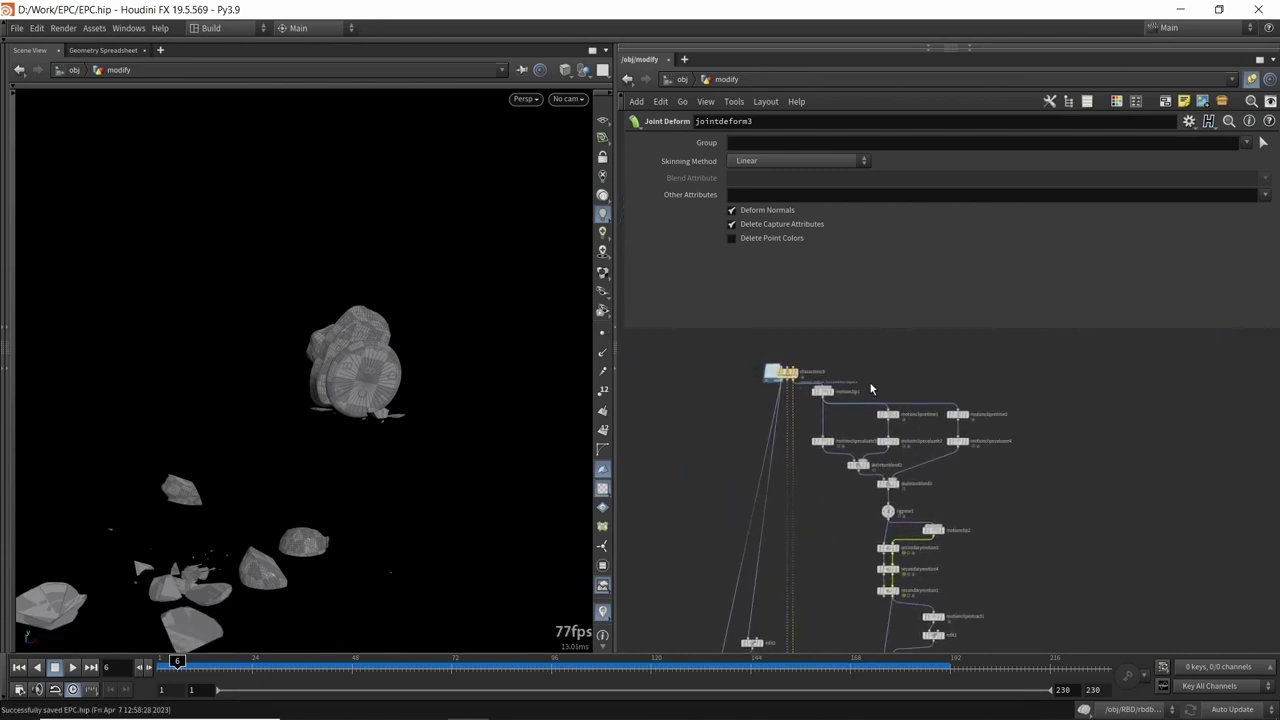
{"action": "scroll", "coordinate": [869, 381], "scroll_direction": "up", "scroll_amount": 5}
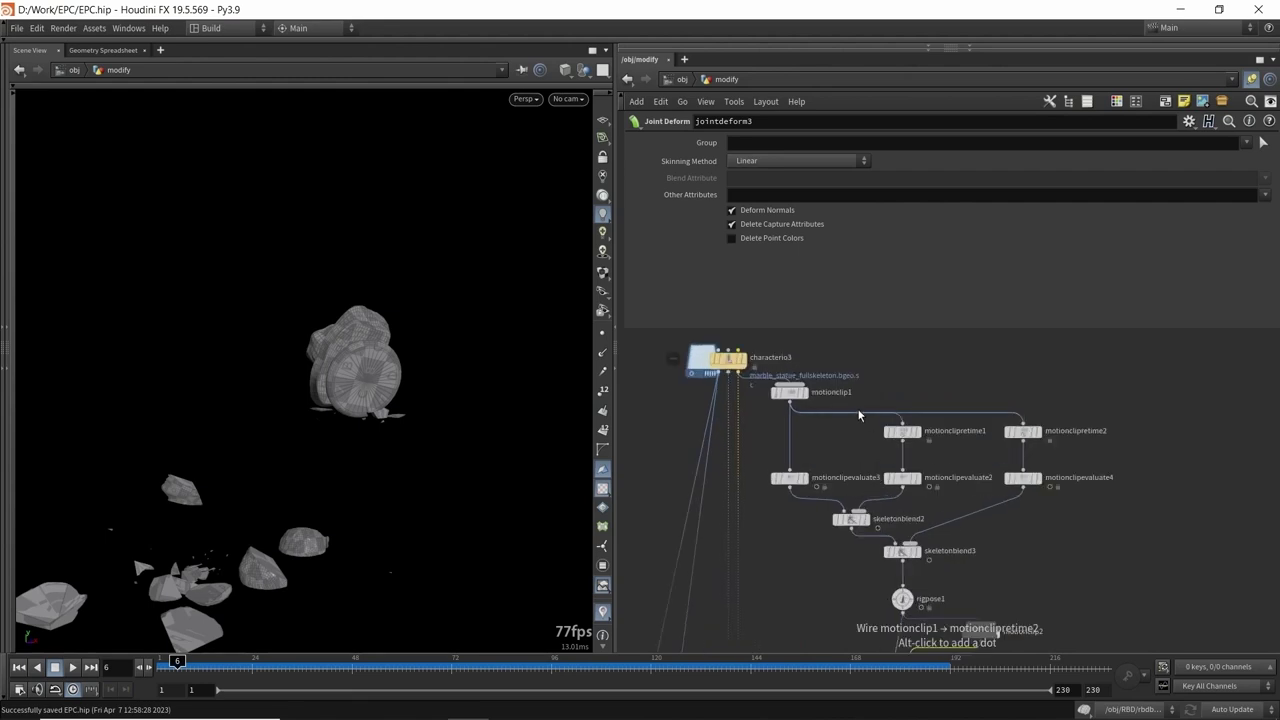
{"action": "left_click_drag", "start_coordinate": [257, 372], "coordinate": [347, 362]}
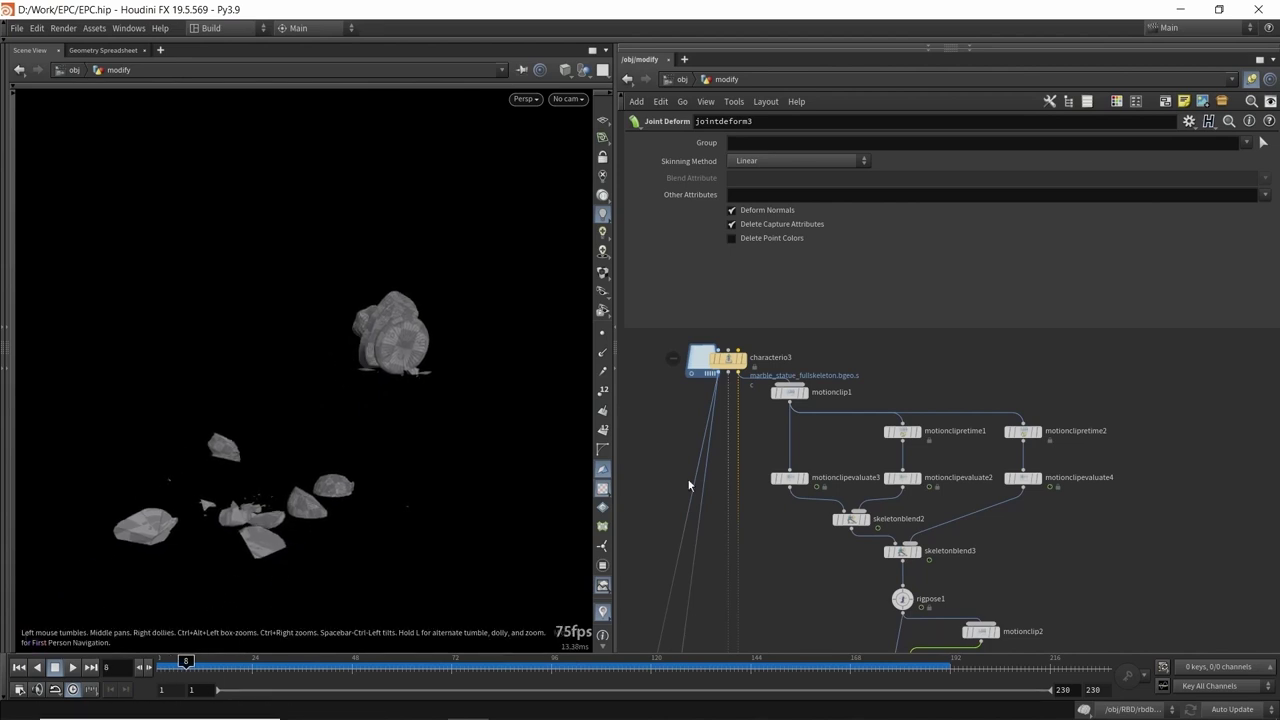
{"action": "middle_click_drag", "start_coordinate": [710, 457], "coordinate": [716, 270]}
{"action": "middle_click_drag", "start_coordinate": [722, 627], "coordinate": [726, 400]}
{"action": "scroll", "coordinate": [726, 475], "scroll_direction": "up", "scroll_amount": 3}
{"action": "left_click", "coordinate": [727, 485]}
{"action": "scroll", "coordinate": [816, 441], "scroll_direction": "down", "scroll_amount": 1}
{"action": "middle_click_drag", "start_coordinate": [819, 441], "coordinate": [813, 463]}
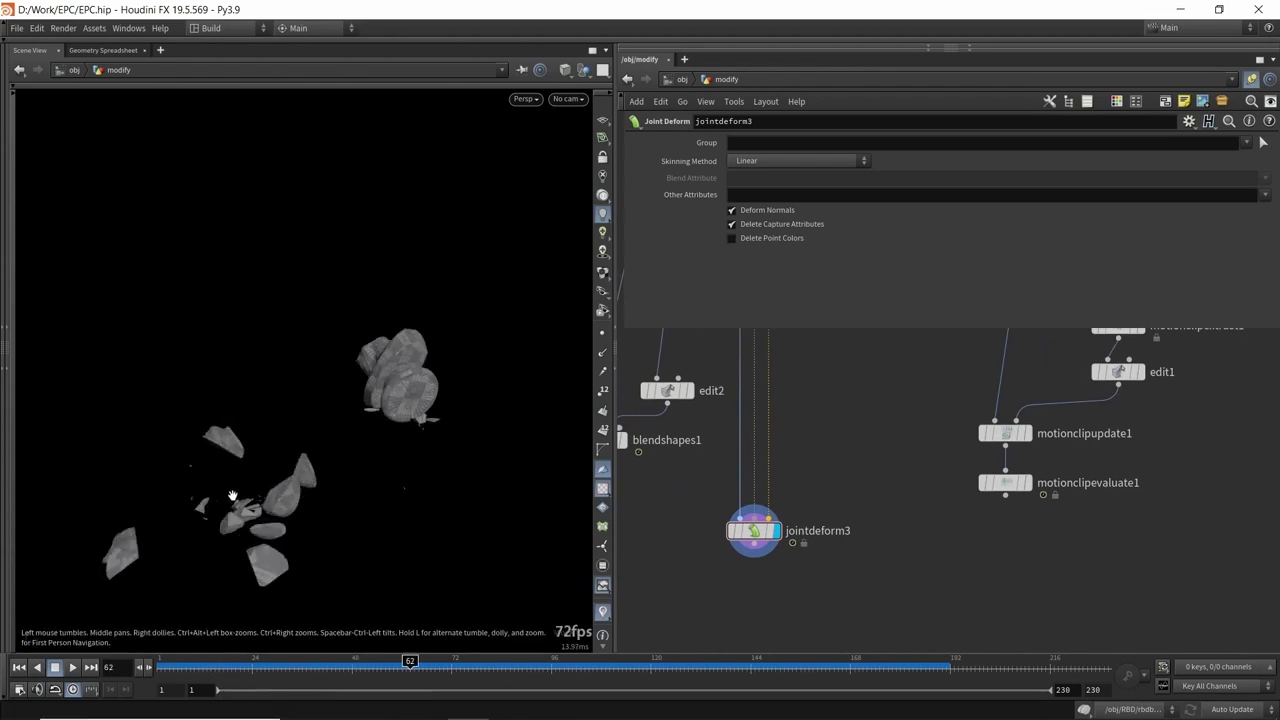
- Check the reassembling statue from several angles up to frame 109, and return to frame 1
{"action": "left_click_drag", "start_coordinate": [366, 420], "coordinate": [357, 377]}
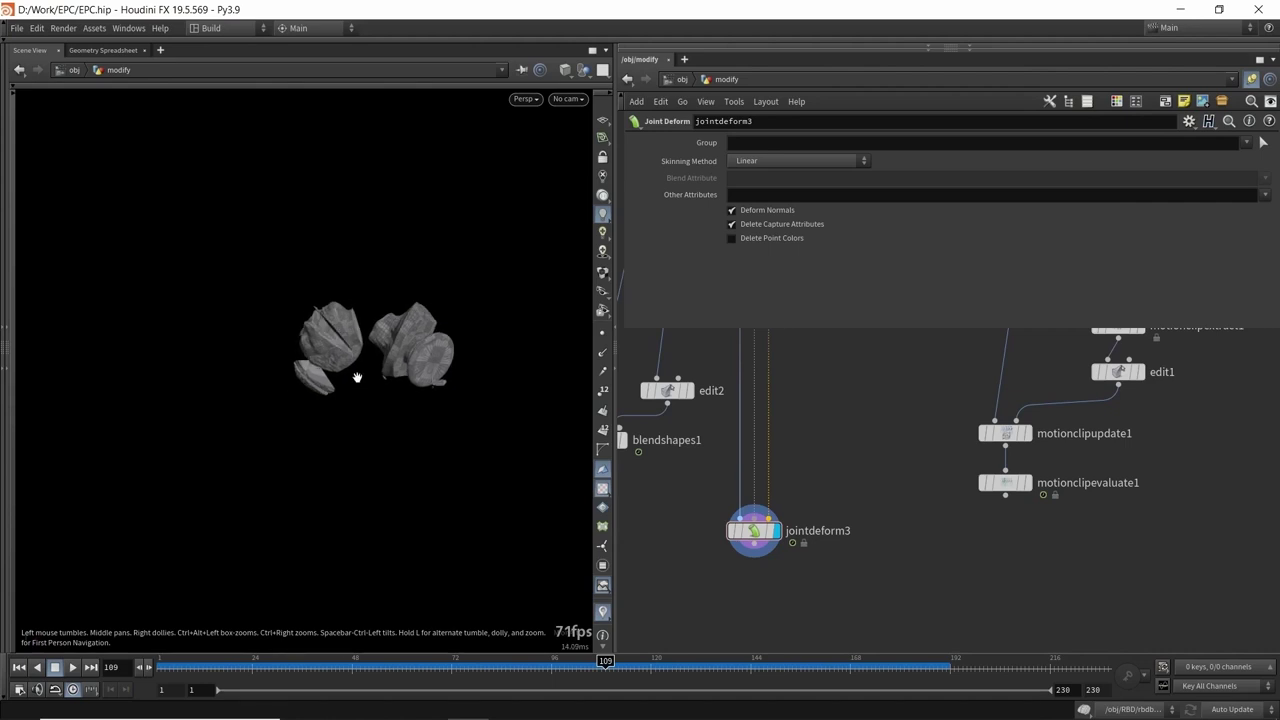
{"action": "middle_click_drag", "start_coordinate": [369, 363], "coordinate": [350, 361]}
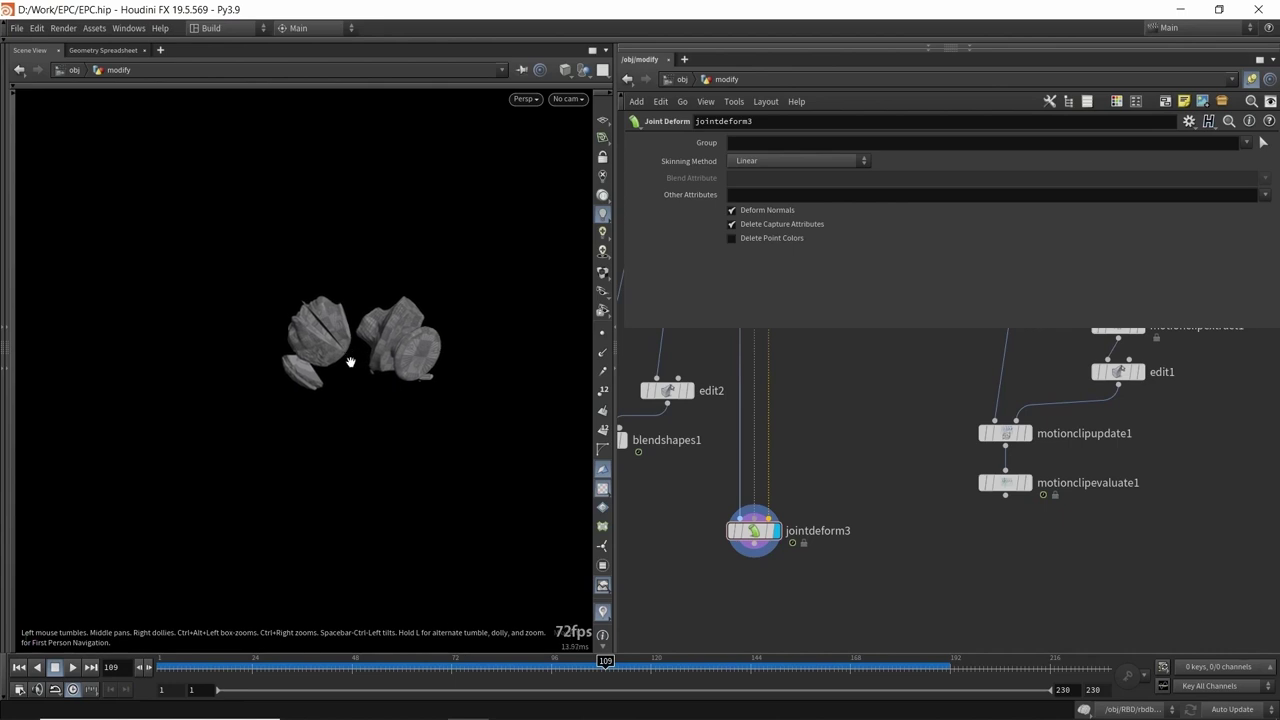
{"action": "left_click_drag", "start_coordinate": [603, 666], "coordinate": [165, 650]}
{"action": "right_click_drag", "start_coordinate": [370, 398], "coordinate": [402, 344]}
- Display motionclip1 below characterio3 to examine the whole skeleton animation as one clip
{"action": "scroll", "coordinate": [785, 405], "scroll_direction": "down", "scroll_amount": 4}
{"action": "middle_click_drag", "start_coordinate": [854, 411], "coordinate": [834, 650]}
{"action": "middle_click_drag", "start_coordinate": [800, 463], "coordinate": [794, 549]}
{"action": "scroll", "coordinate": [792, 552], "scroll_direction": "up", "scroll_amount": 1}
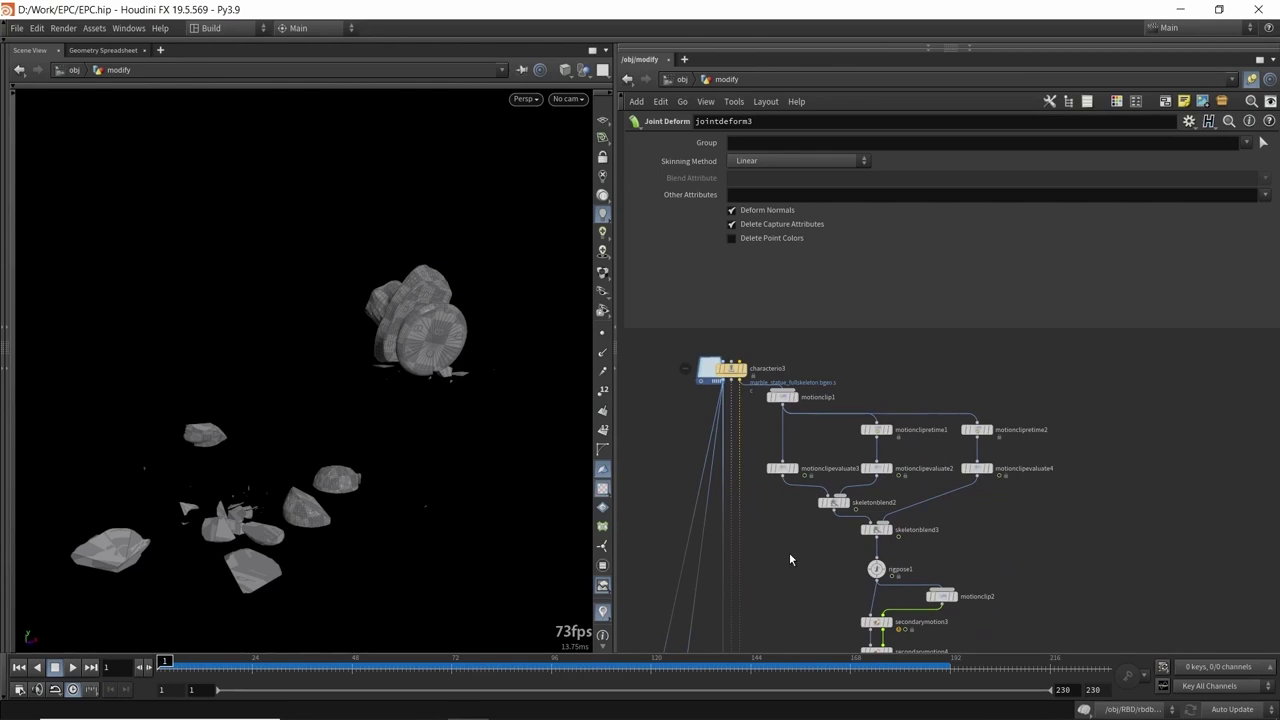
{"action": "scroll", "coordinate": [836, 372], "scroll_direction": "up", "scroll_amount": 3}
{"action": "left_click", "coordinate": [751, 428]}
{"action": "left_click", "coordinate": [740, 428]}
{"action": "left_click_drag", "start_coordinate": [300, 370], "coordinate": [362, 360]}
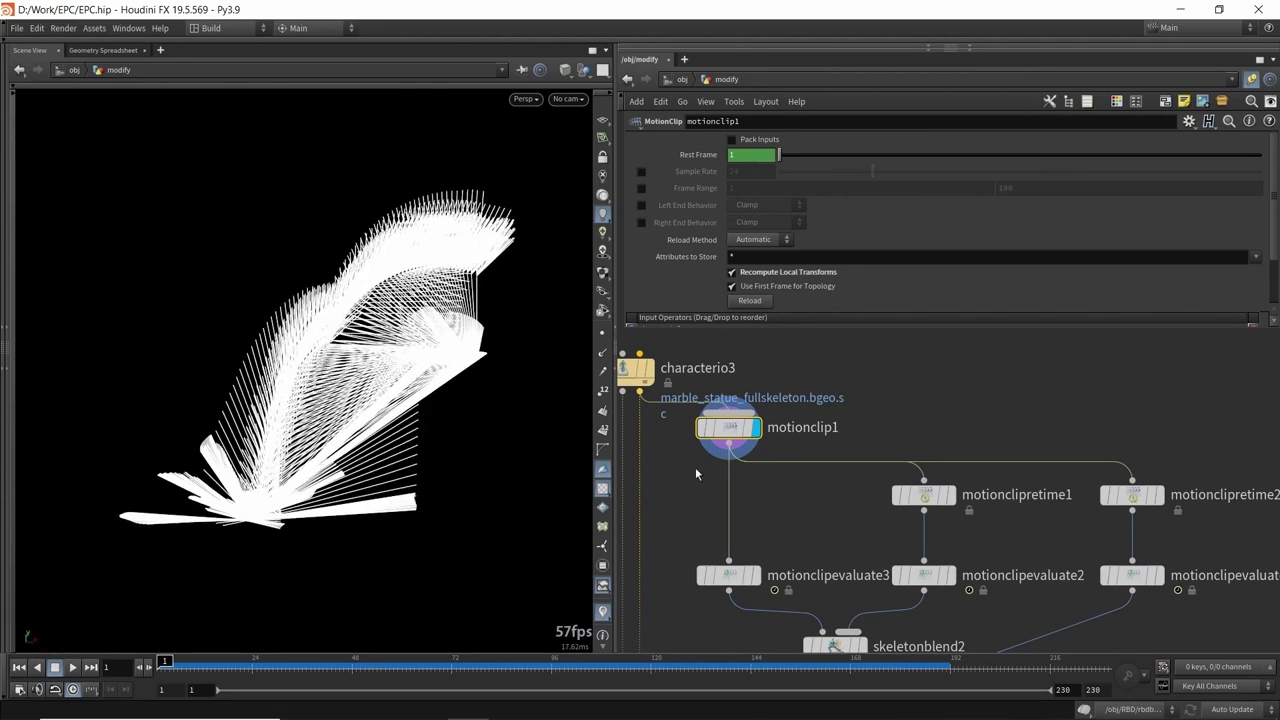
- Display motionclipevaluate3 and scrub the timeline to examine the skeleton evaluated at the current frame
{"action": "middle_click_drag", "start_coordinate": [793, 502], "coordinate": [787, 474]}
{"action": "left_click", "coordinate": [732, 562]}
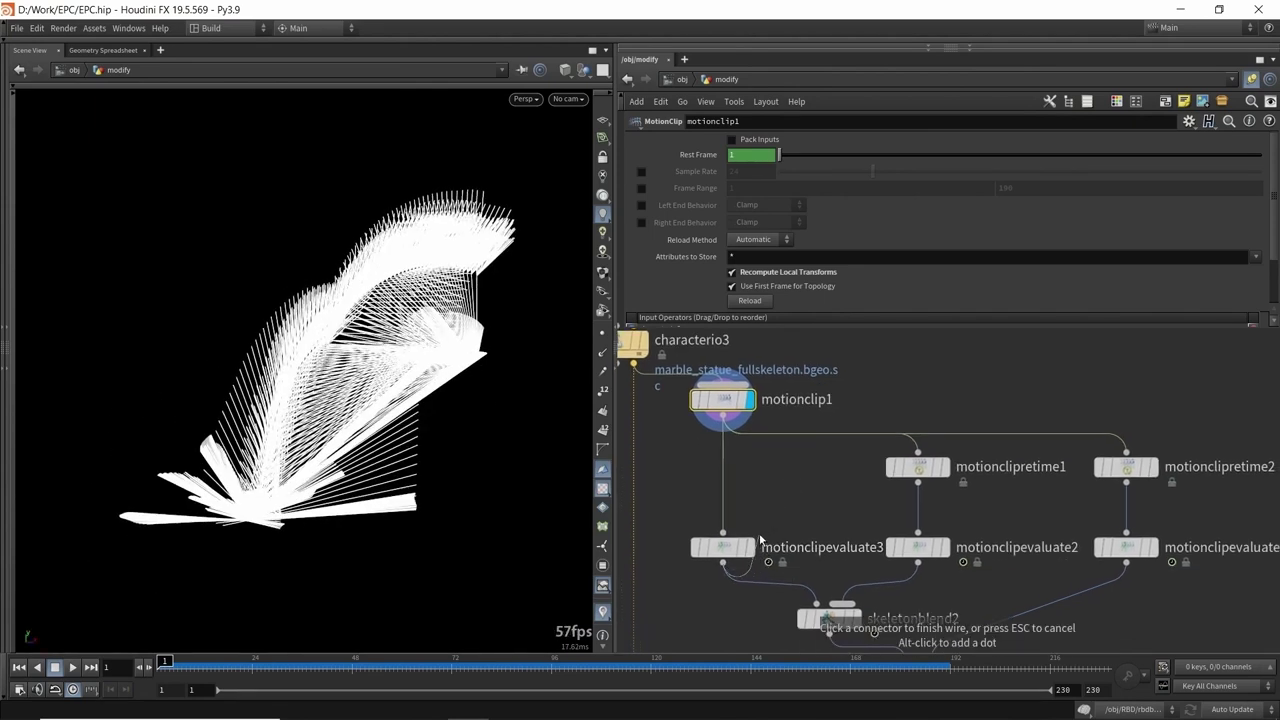
{"action": "left_click", "coordinate": [753, 546]}
{"action": "left_click", "coordinate": [735, 547]}
{"action": "left_click", "coordinate": [752, 547]}
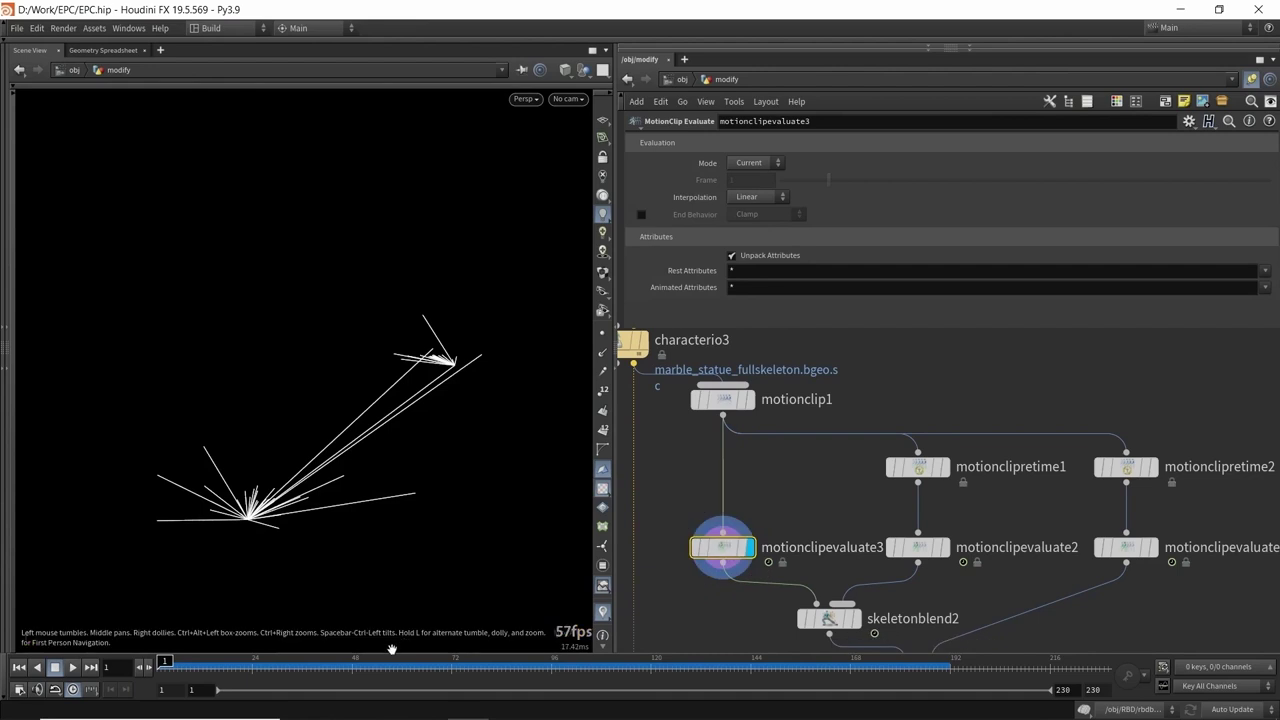
{"action": "mouse_move", "coordinate": [151, 666]}
{"action": "left_mouse_down"}
{"action": "mouse_move", "coordinate": [681, 666]}
{"action": "mouse_move", "coordinate": [155, 666]}
{"action": "left_mouse_up"}
{"action": "middle_click_drag", "start_coordinate": [759, 456], "coordinate": [709, 440]}
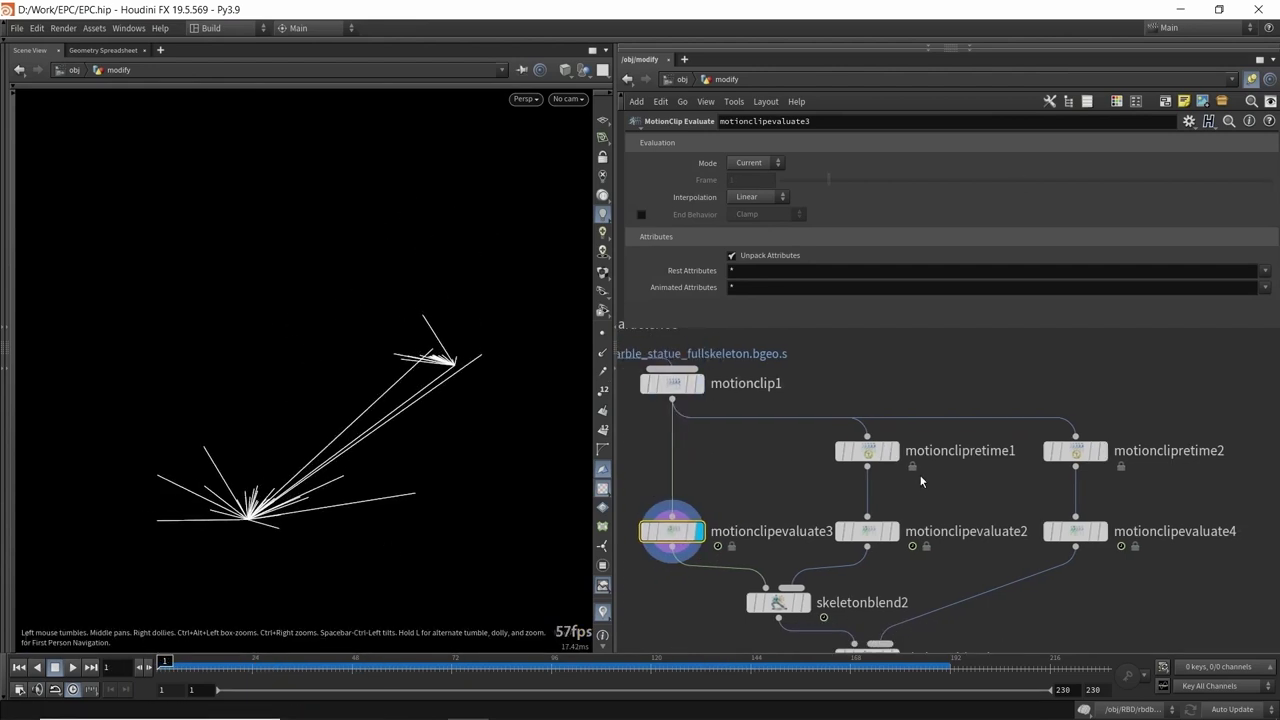
- Compare the playback start and speed factor settings of motionclipretime1 and motionclipretime2
{"action": "left_click", "coordinate": [843, 451]}
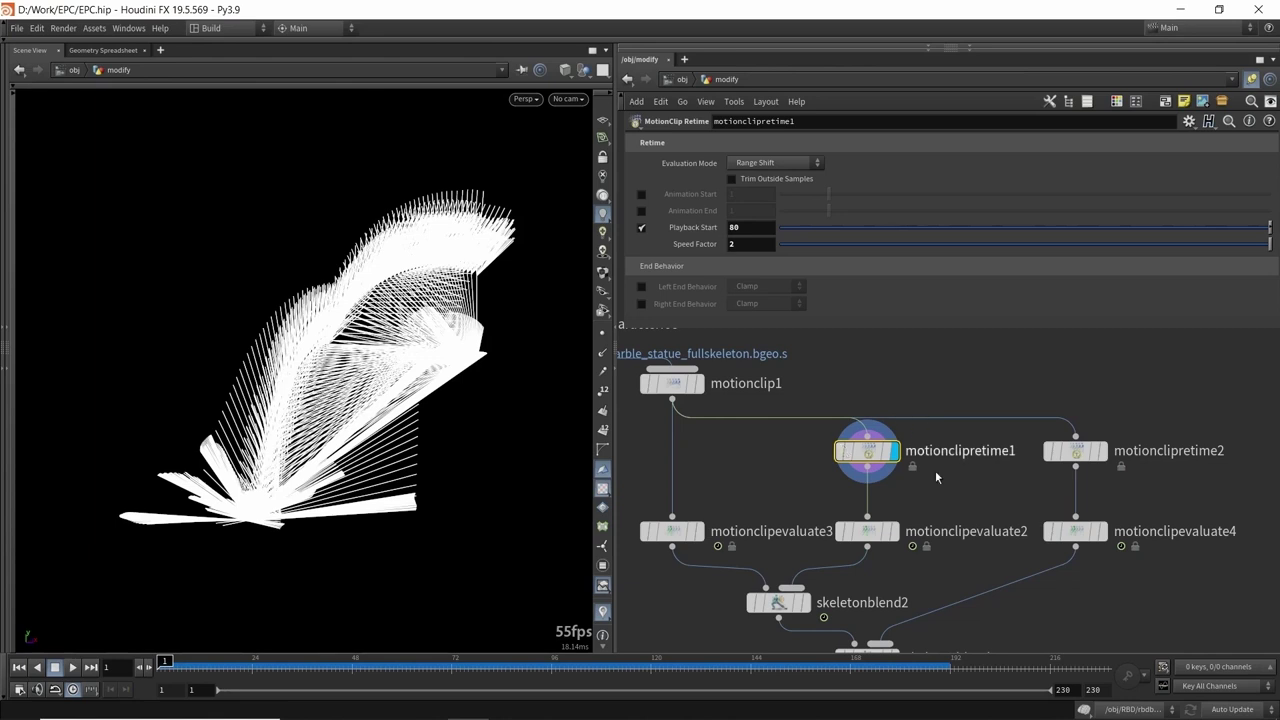
{"action": "left_click", "coordinate": [1100, 451]}
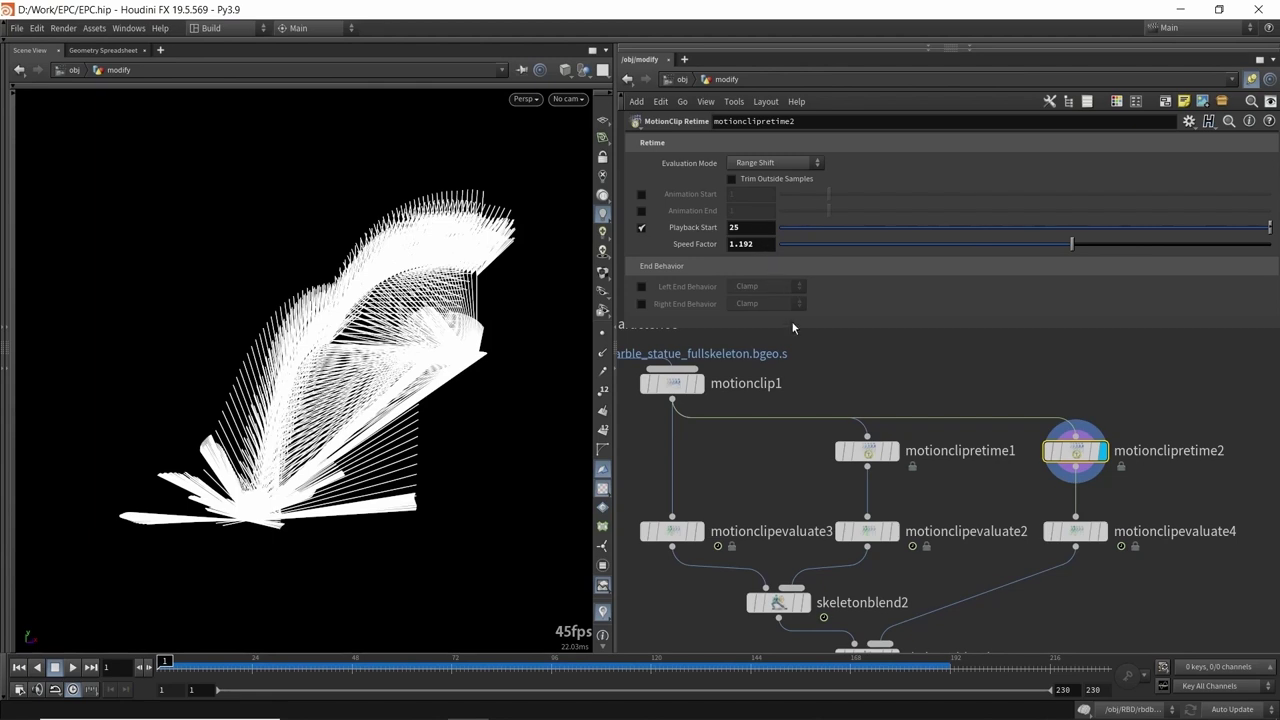
{"action": "left_click", "coordinate": [867, 451]}
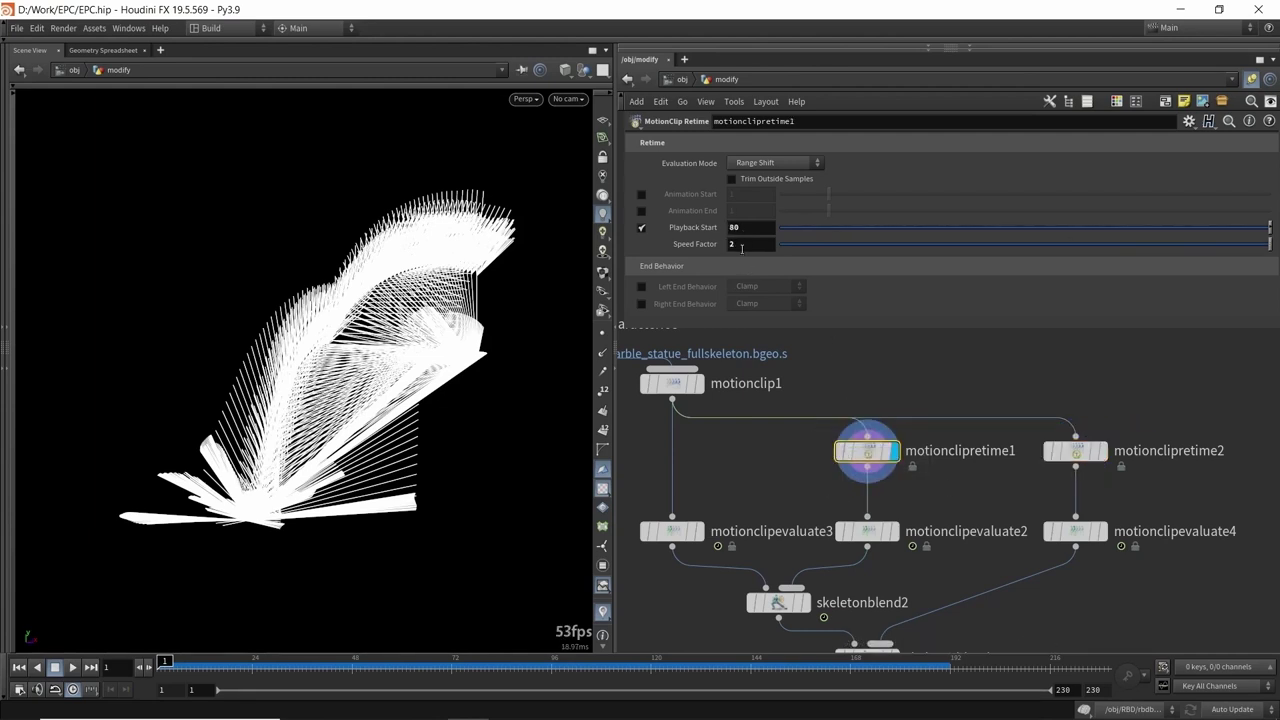
- Compare the retimed skeletons of motionclipevaluate2 and motionclipevaluate4 while scrubbing, and return to frame 1 on motionclipevaluate2
{"action": "middle_click_drag", "start_coordinate": [911, 499], "coordinate": [908, 473]}
{"action": "left_click", "coordinate": [859, 486]}
{"action": "left_click", "coordinate": [838, 486]}
{"action": "left_click", "coordinate": [1035, 468]}
{"action": "left_click_drag", "start_coordinate": [230, 668], "coordinate": [560, 662]}
{"action": "left_click", "coordinate": [850, 468]}
{"action": "key", "text": "ctrl+Up"}
{"action": "middle_click_drag", "start_coordinate": [751, 459], "coordinate": [773, 447]}
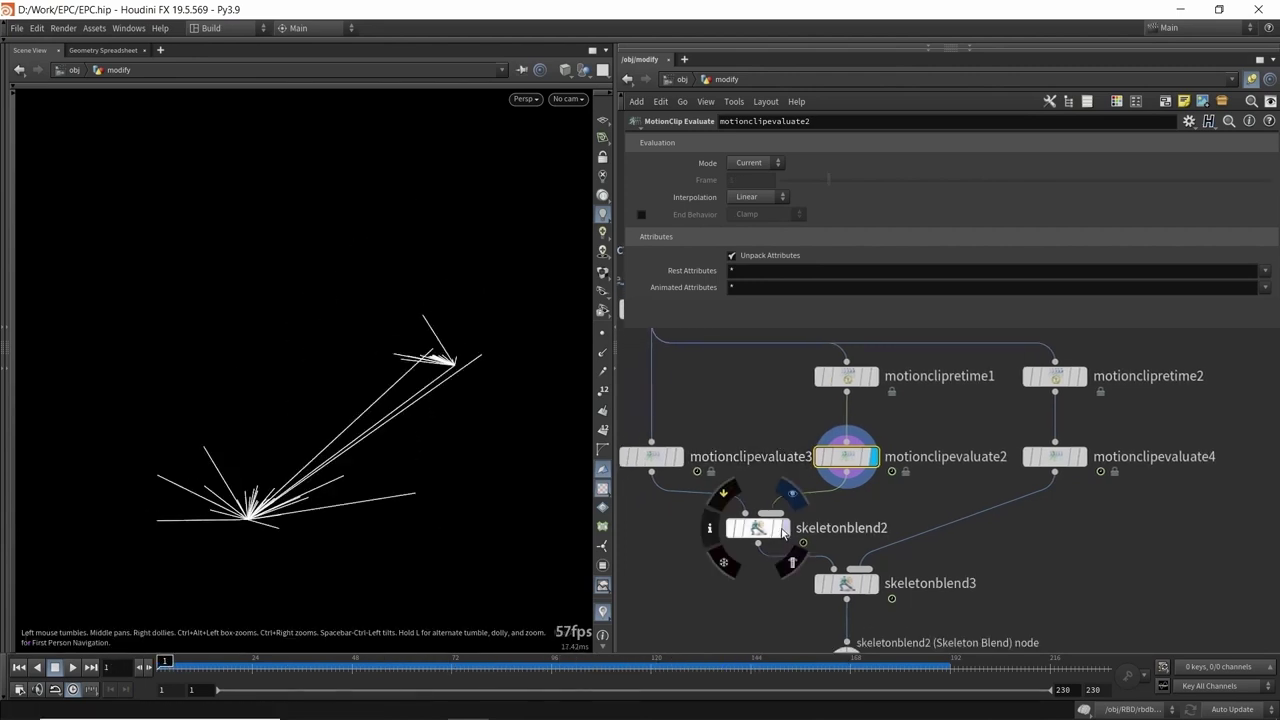
- Display skeletonblend2 and review its joint group, world space and blend weight settings
{"action": "left_click", "coordinate": [757, 528]}
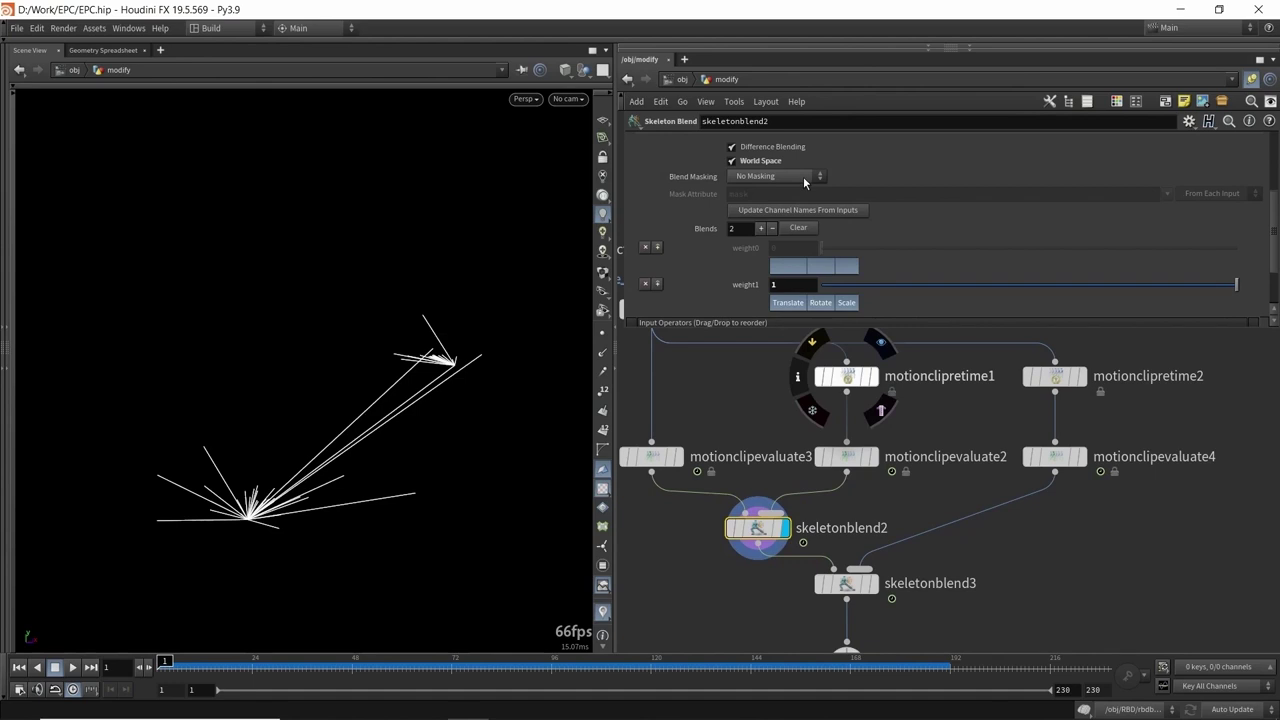
{"action": "middle_click_drag", "start_coordinate": [746, 381], "coordinate": [760, 401]}
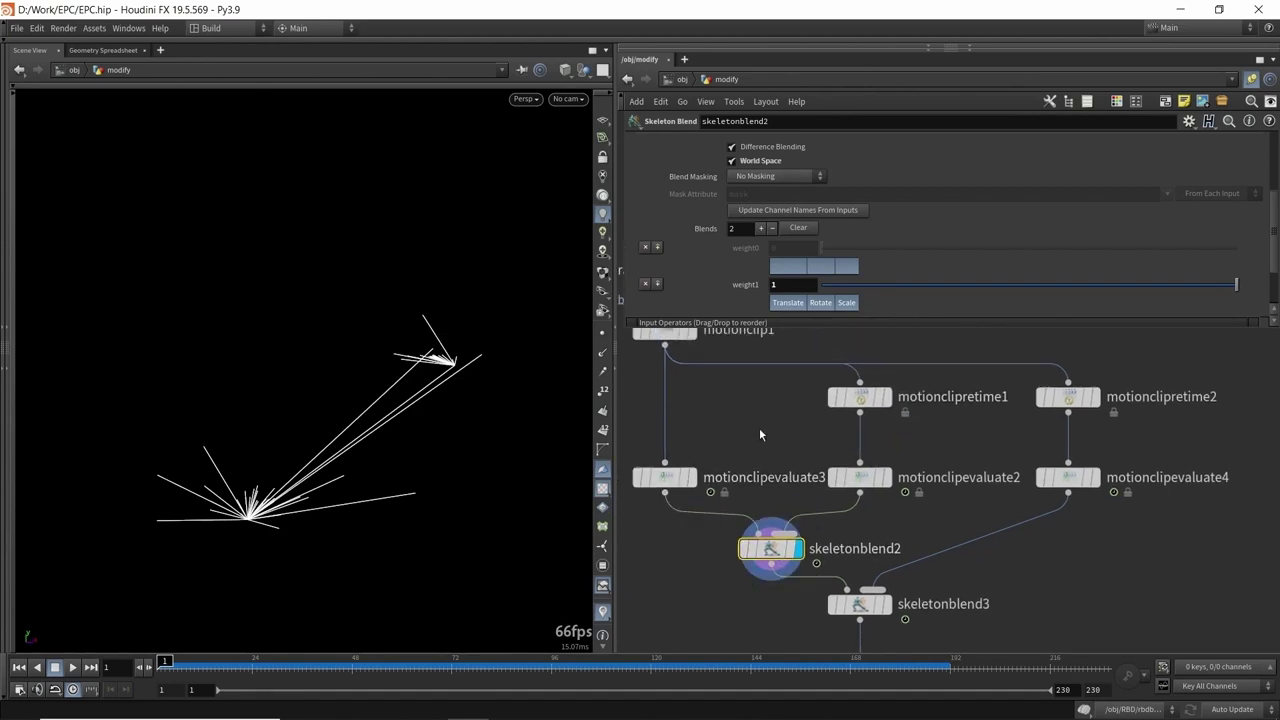
{"action": "scroll", "coordinate": [875, 265], "scroll_direction": "up", "scroll_amount": 3}
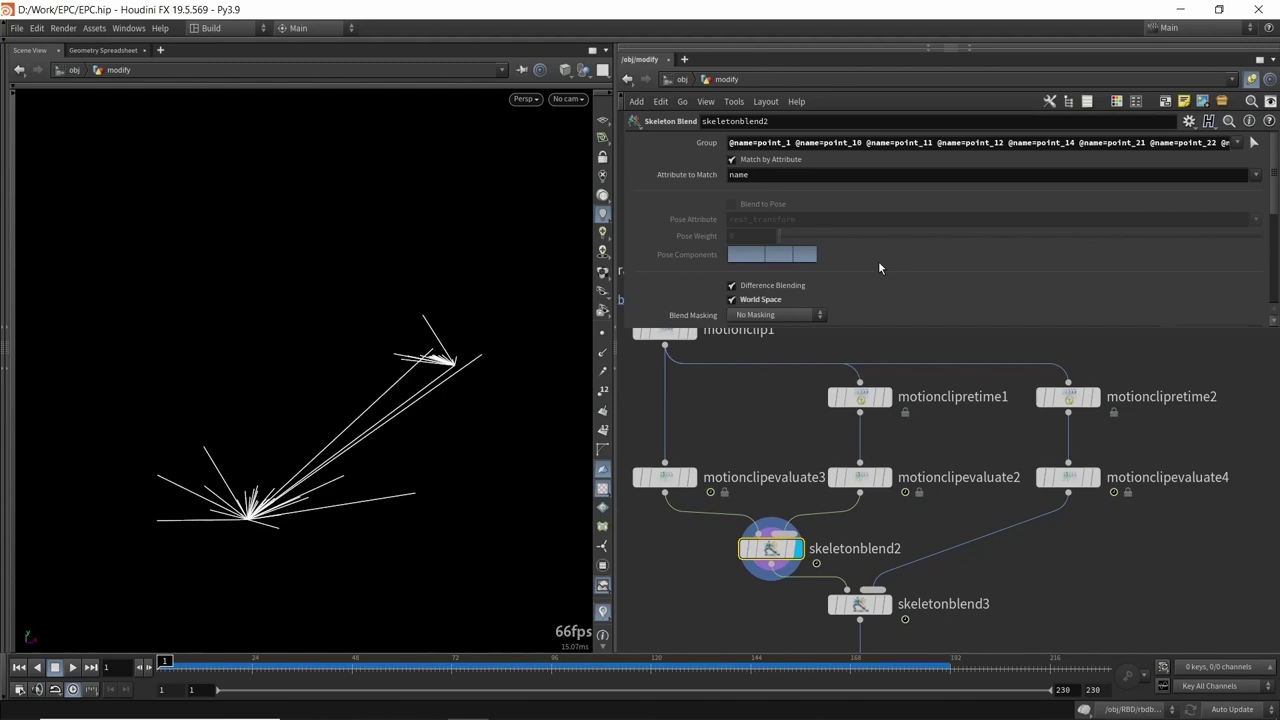
- Show the joints in skeletonblend2's group with jointdeform3 templated as a wireframe reference, and end the joint selection
{"action": "left_click", "coordinate": [1261, 145]}
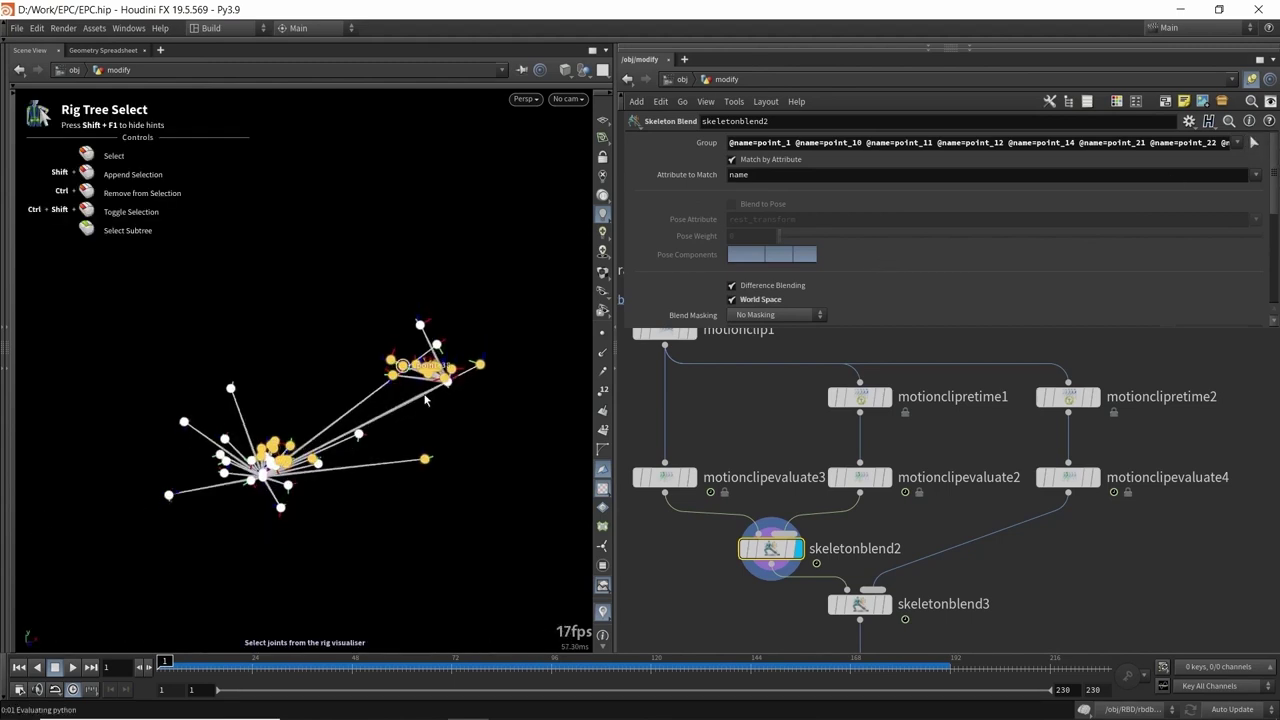
{"action": "scroll", "coordinate": [809, 521], "scroll_direction": "down", "scroll_amount": 4}
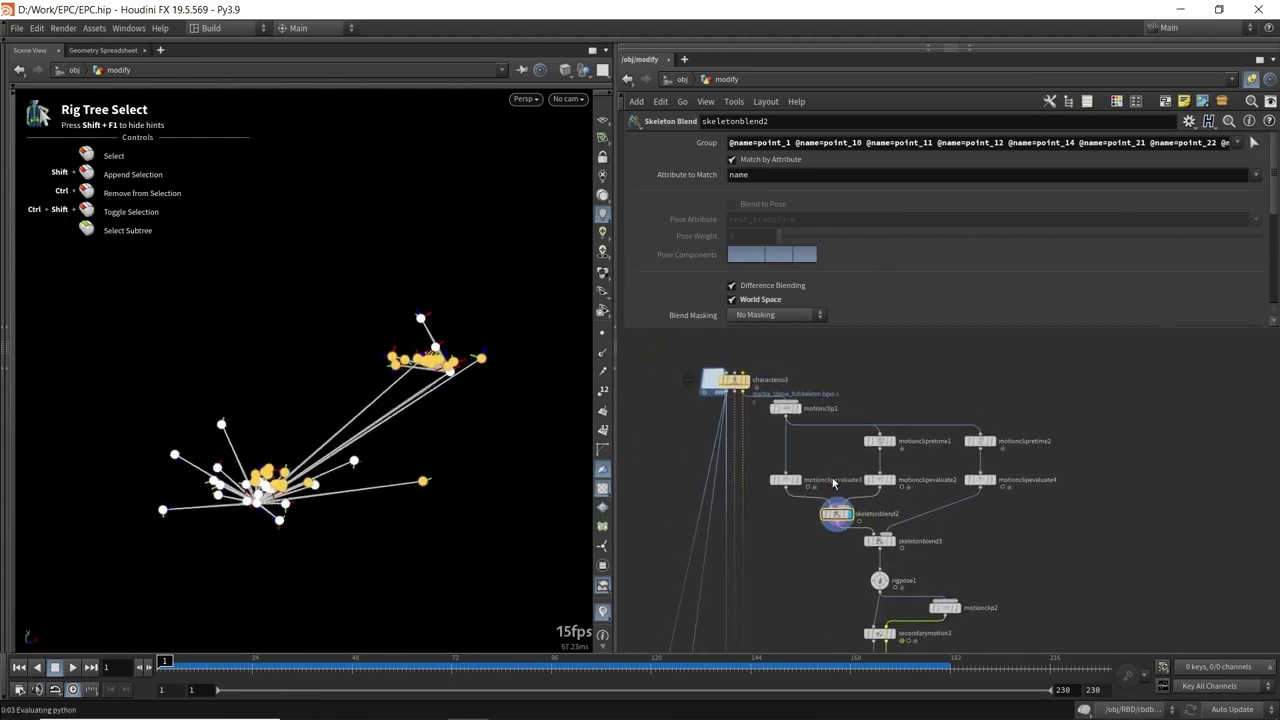
{"action": "middle_click_drag", "start_coordinate": [809, 521], "coordinate": [802, 340]}
{"action": "scroll", "coordinate": [743, 467], "scroll_direction": "up", "scroll_amount": 4}
{"action": "left_click", "coordinate": [766, 569]}
{"action": "mouse_move", "coordinate": [312, 463]}
{"action": "right_mouse_down", "text": "alt"}
{"action": "mouse_move", "coordinate": [408, 408]}
{"action": "mouse_move", "coordinate": [306, 468]}
{"action": "right_mouse_up", "text": "alt"}
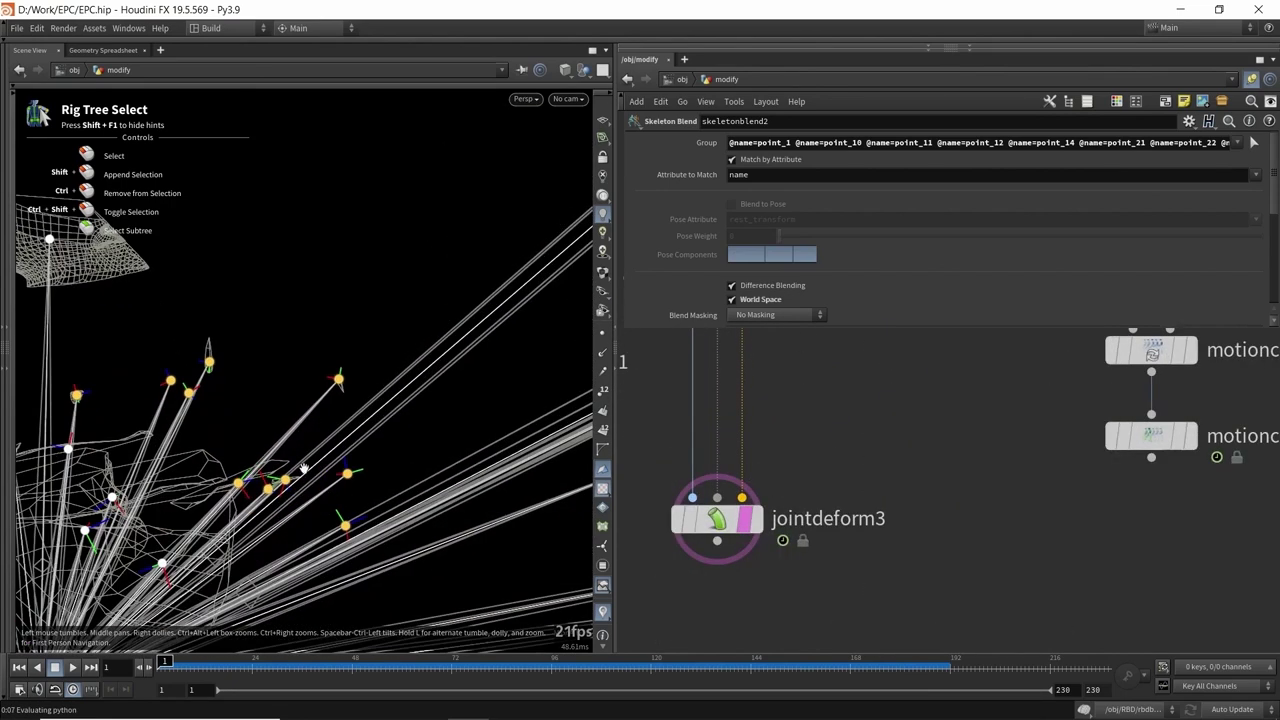
{"action": "left_click_drag", "start_coordinate": [316, 430], "coordinate": [297, 474], "text": "alt"}
{"action": "right_click_drag", "start_coordinate": [297, 474], "coordinate": [285, 338], "text": "alt"}
{"action": "left_click_drag", "start_coordinate": [285, 337], "coordinate": [349, 377]}
{"action": "key", "text": "Return"}
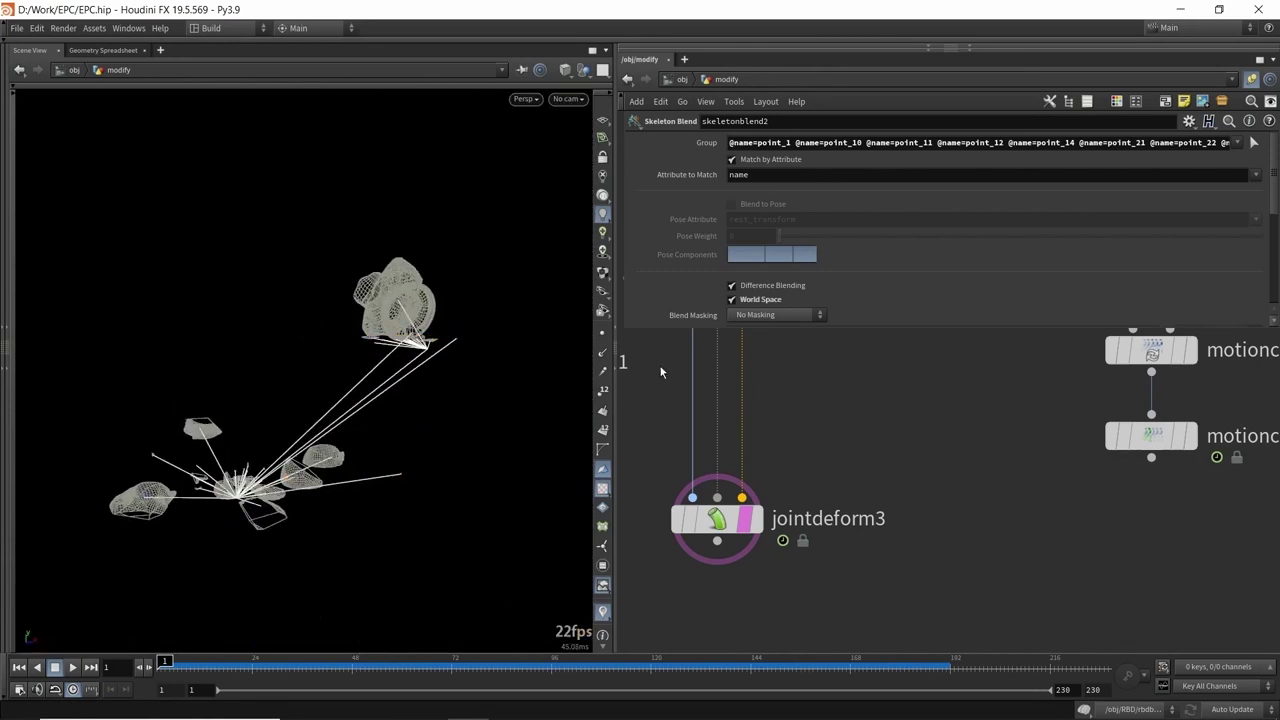
- Display skeletonblend3, examine which joints are in its group, and save the scene
{"action": "scroll", "coordinate": [932, 344], "scroll_direction": "down", "scroll_amount": 5}
{"action": "middle_click_drag", "start_coordinate": [877, 451], "coordinate": [877, 461]}
{"action": "middle_click_drag", "start_coordinate": [952, 352], "coordinate": [837, 536]}
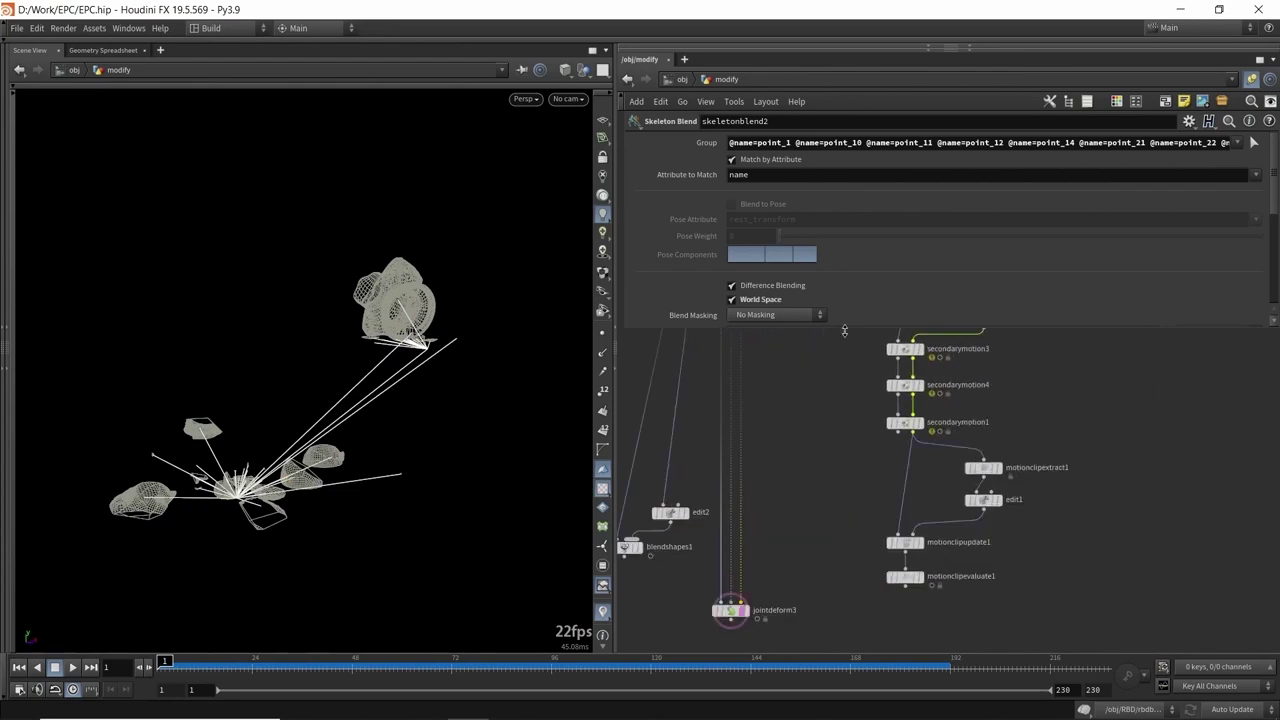
{"action": "left_click_drag", "start_coordinate": [844, 330], "coordinate": [844, 272]}
{"action": "middle_click_drag", "start_coordinate": [844, 272], "coordinate": [800, 457]}
{"action": "scroll", "coordinate": [803, 448], "scroll_direction": "up", "scroll_amount": 2}
{"action": "left_click", "coordinate": [914, 399]}
{"action": "left_click", "coordinate": [1254, 142]}
{"action": "key", "text": "Return"}
{"action": "key", "text": "ctrl+s"}
- Wire the output of skeletonblend3 into the third input of jointdeform3 and display jointdeform3
{"action": "left_click", "coordinate": [858, 414]}
{"action": "scroll", "coordinate": [790, 540], "scroll_direction": "down", "scroll_amount": 3}
{"action": "middle_click_drag", "start_coordinate": [780, 537], "coordinate": [860, 316]}
{"action": "scroll", "coordinate": [800, 510], "scroll_direction": "up", "scroll_amount": 3}
{"action": "left_click", "coordinate": [790, 506]}
{"action": "left_click", "coordinate": [800, 536]}
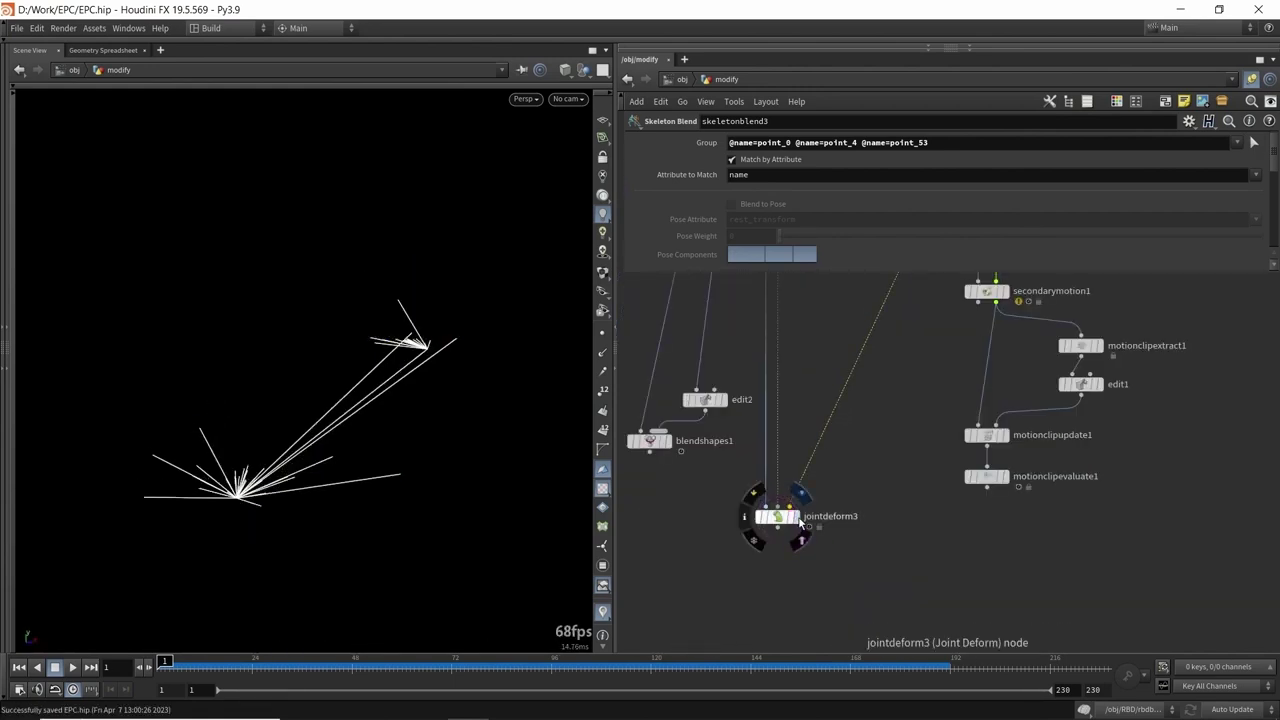
{"action": "left_click", "coordinate": [798, 520]}
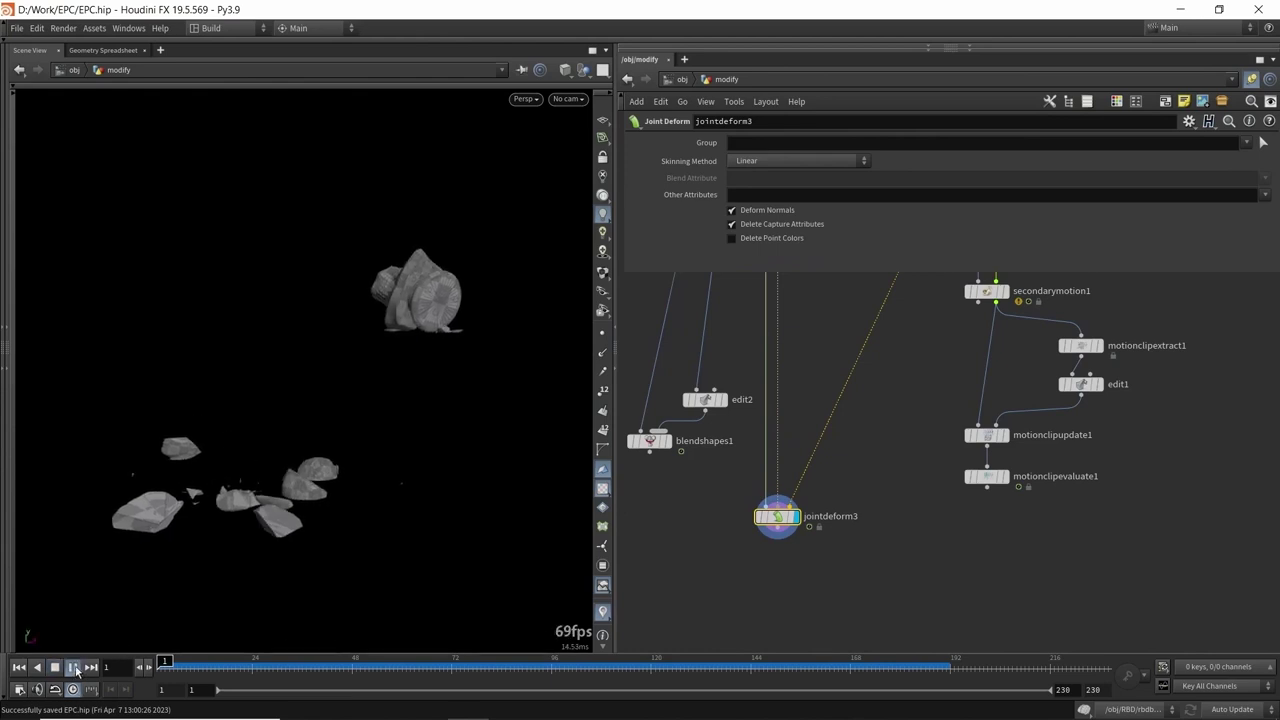
- Play the jointdeform3 animation with point numbers shown briefly, stop at frame 158, and inspect the reassembled bust from another angle
{"action": "left_click", "coordinate": [73, 667]}
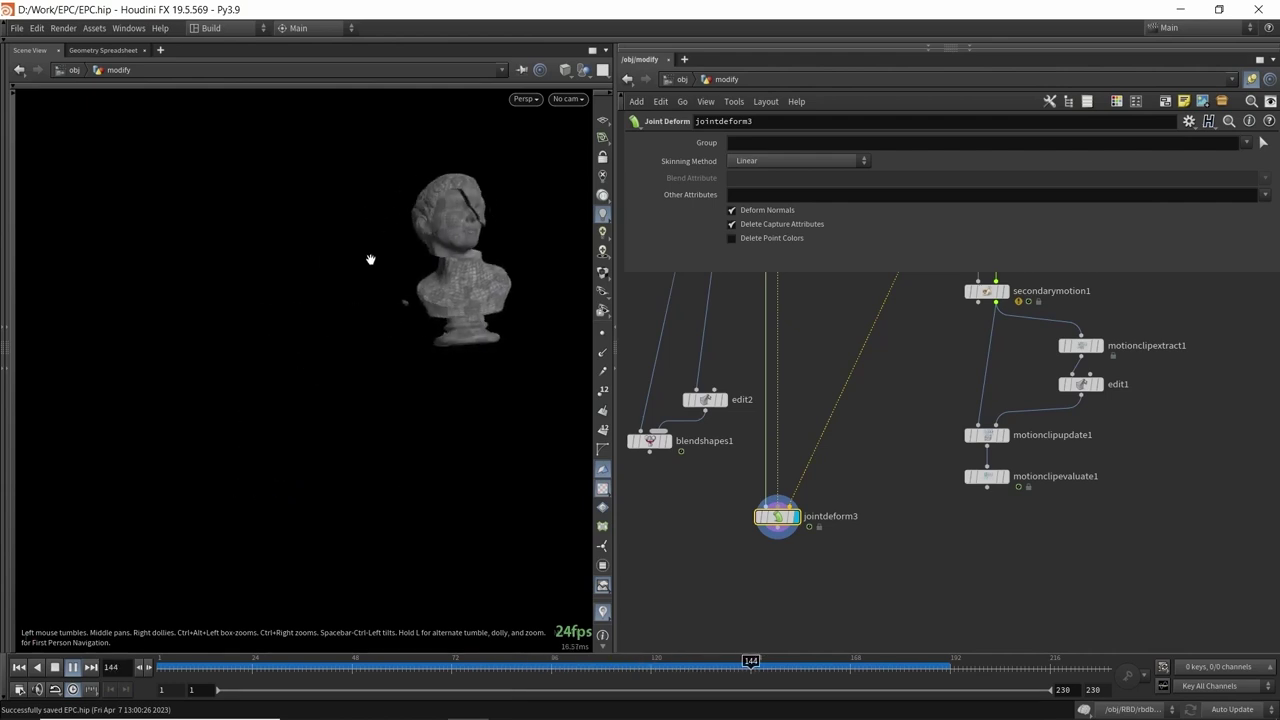
{"action": "left_click", "coordinate": [602, 390]}
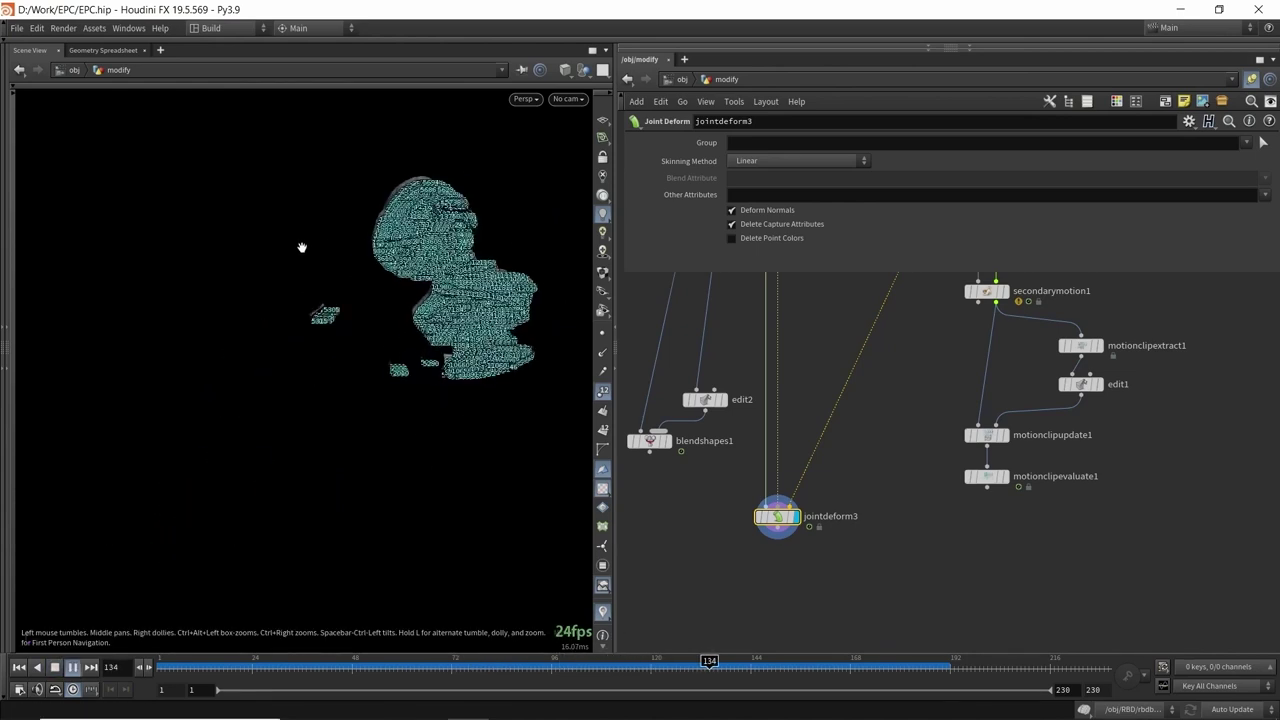
{"action": "key", "text": "Up"}
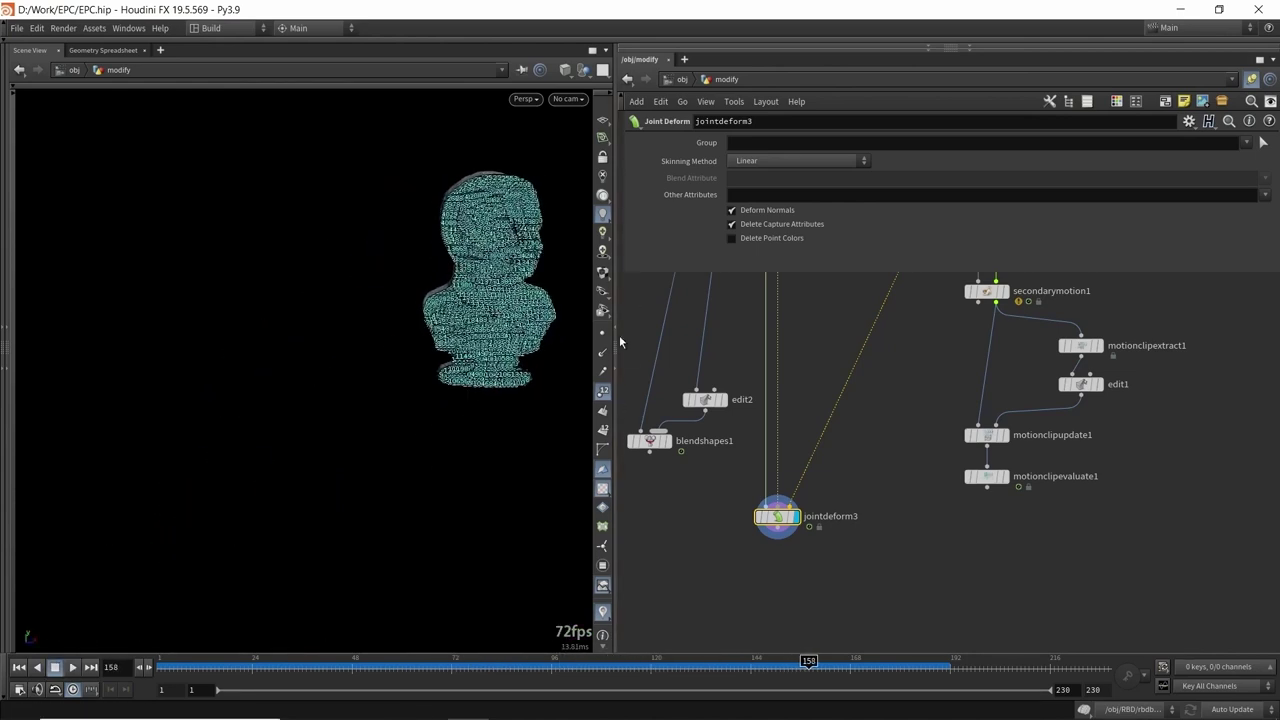
{"action": "left_click", "coordinate": [604, 392]}
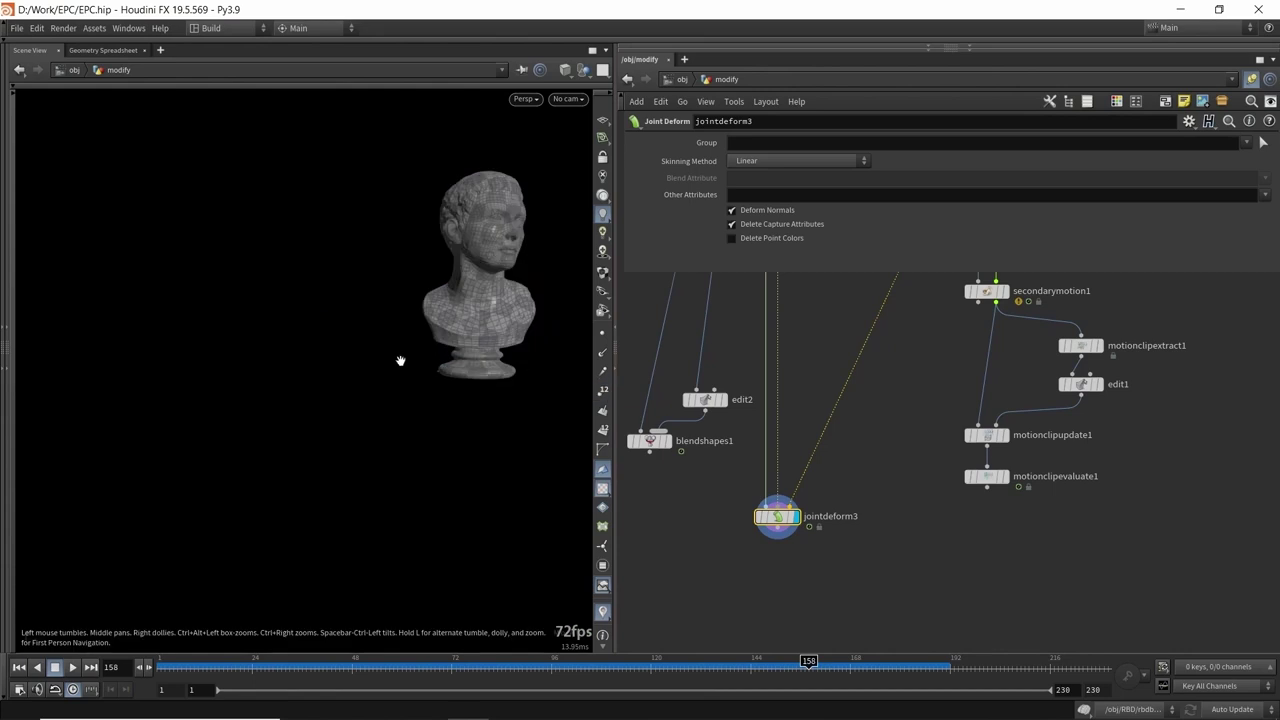
{"action": "left_click_drag", "start_coordinate": [400, 362], "coordinate": [364, 385]}
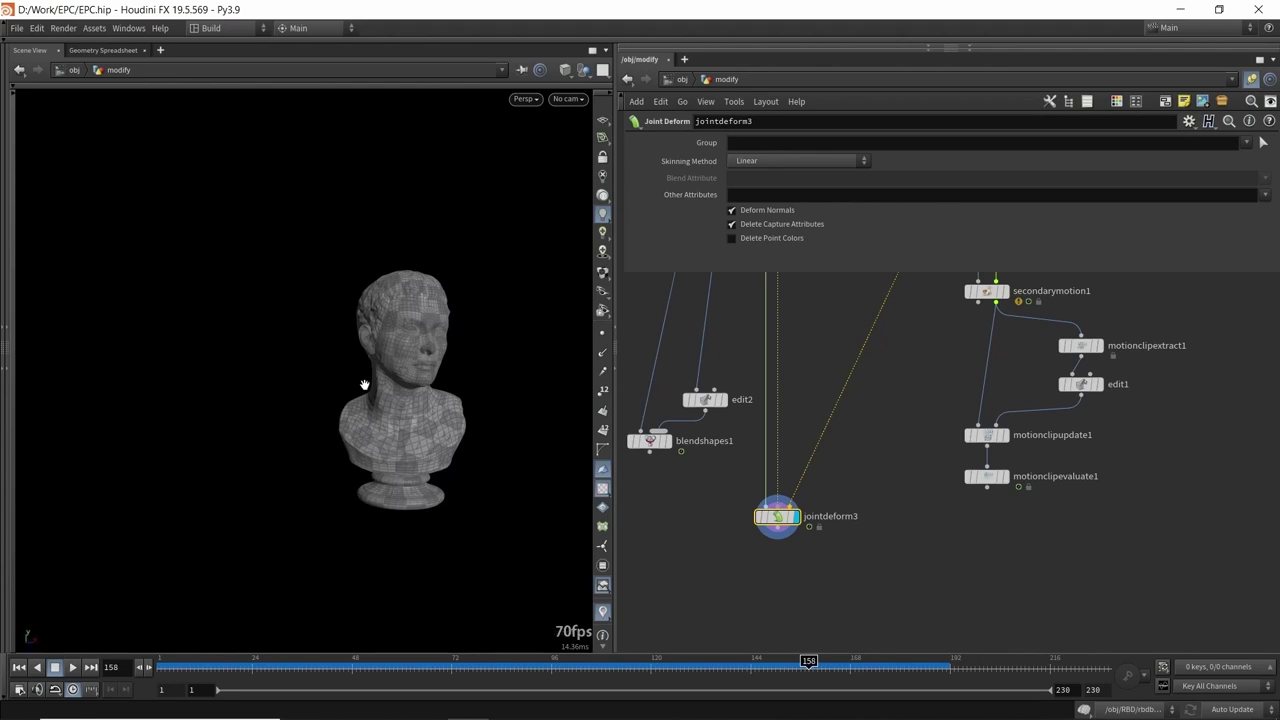
{"action": "left_click_drag", "start_coordinate": [401, 380], "coordinate": [403, 378]}
- Review rigpose1's rotation settings for the point_53 joint and bypass the node
{"action": "scroll", "coordinate": [965, 368], "scroll_direction": "down", "scroll_amount": 3}
{"action": "middle_click_drag", "start_coordinate": [834, 346], "coordinate": [748, 517]}
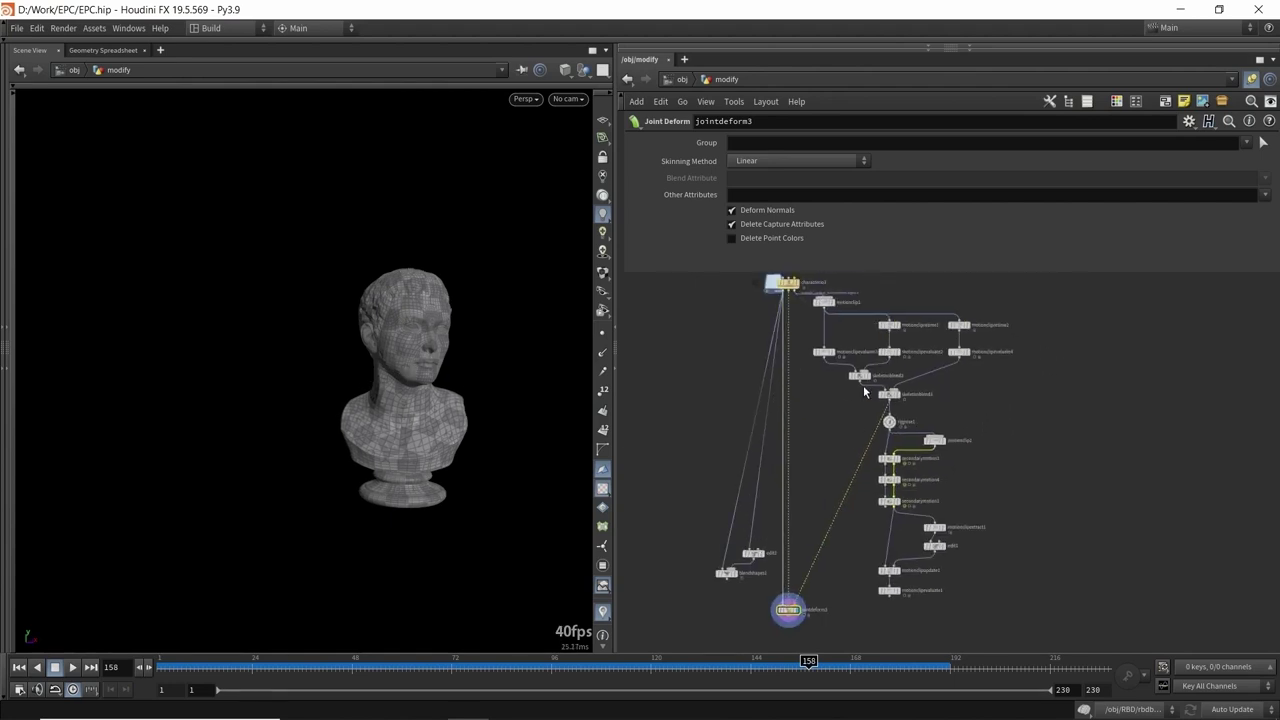
{"action": "mouse_move", "coordinate": [861, 381]}
{"action": "scroll", "coordinate": [916, 401], "scroll_direction": "up", "scroll_amount": 4}
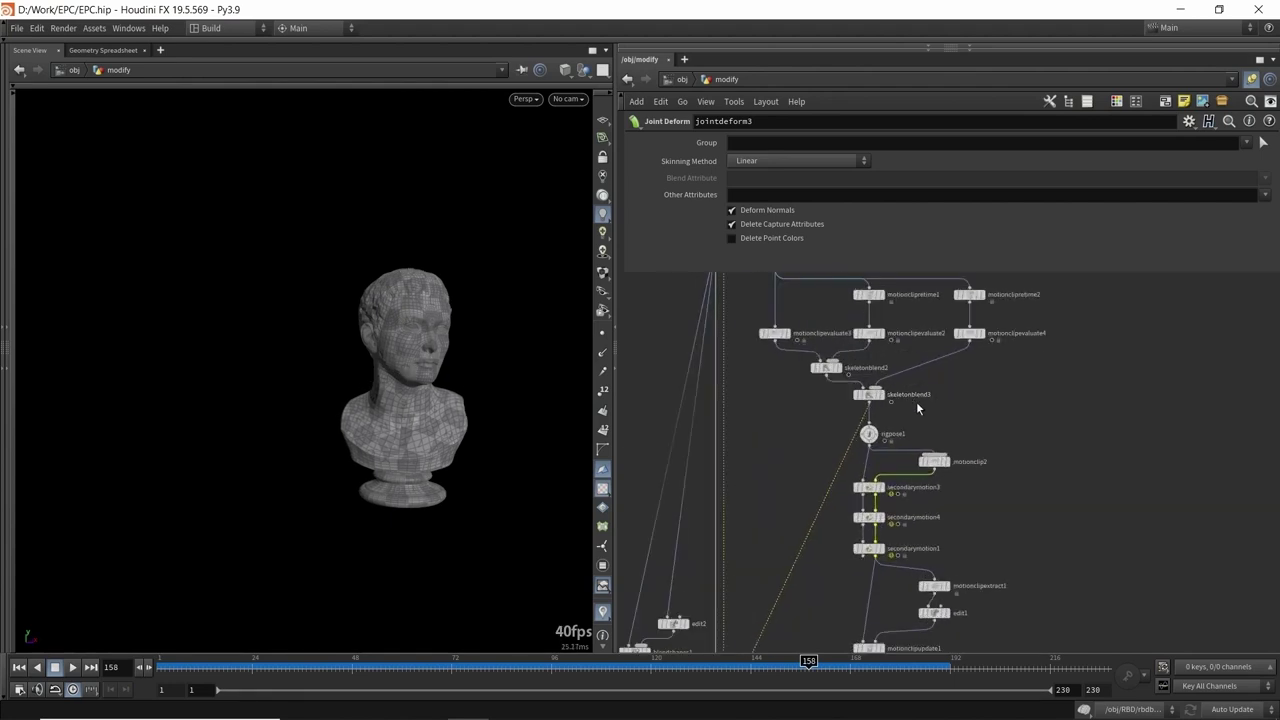
{"action": "scroll", "coordinate": [878, 430], "scroll_direction": "up", "scroll_amount": 3}
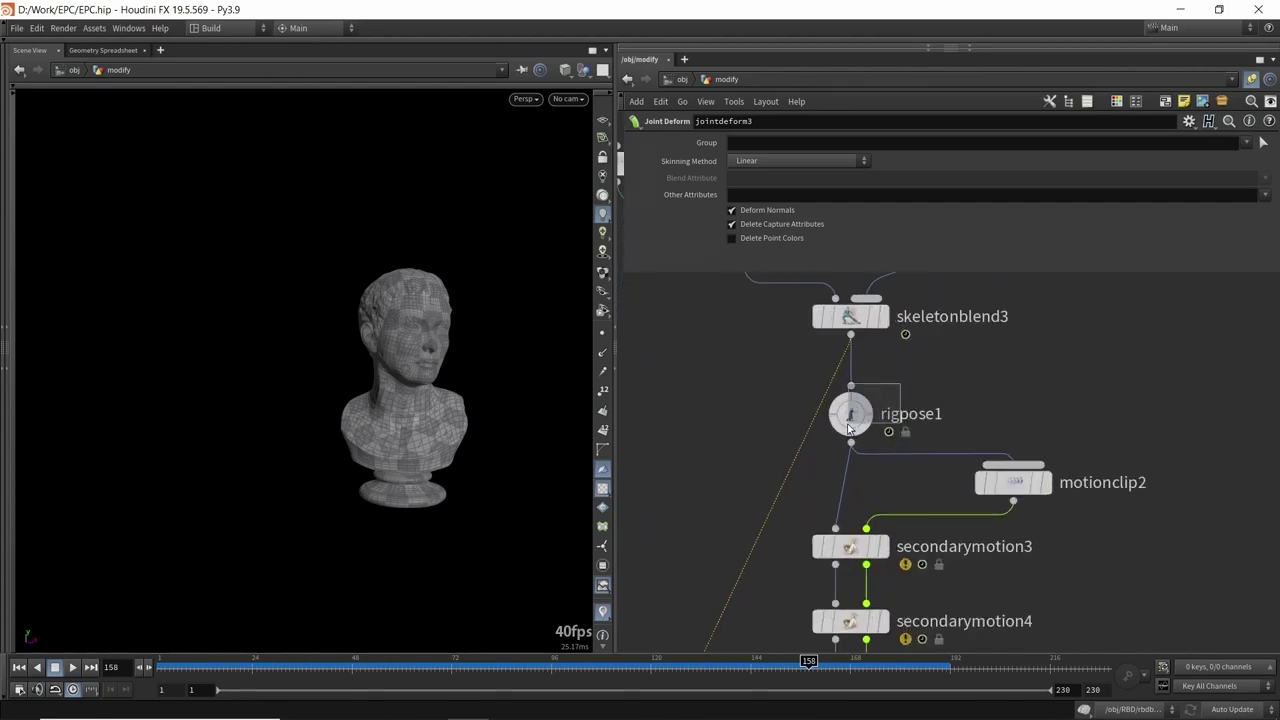
{"action": "left_click", "coordinate": [850, 414]}
{"action": "scroll", "coordinate": [958, 362], "scroll_direction": "down", "scroll_amount": 1}
{"action": "middle_click_drag", "start_coordinate": [932, 397], "coordinate": [932, 361]}
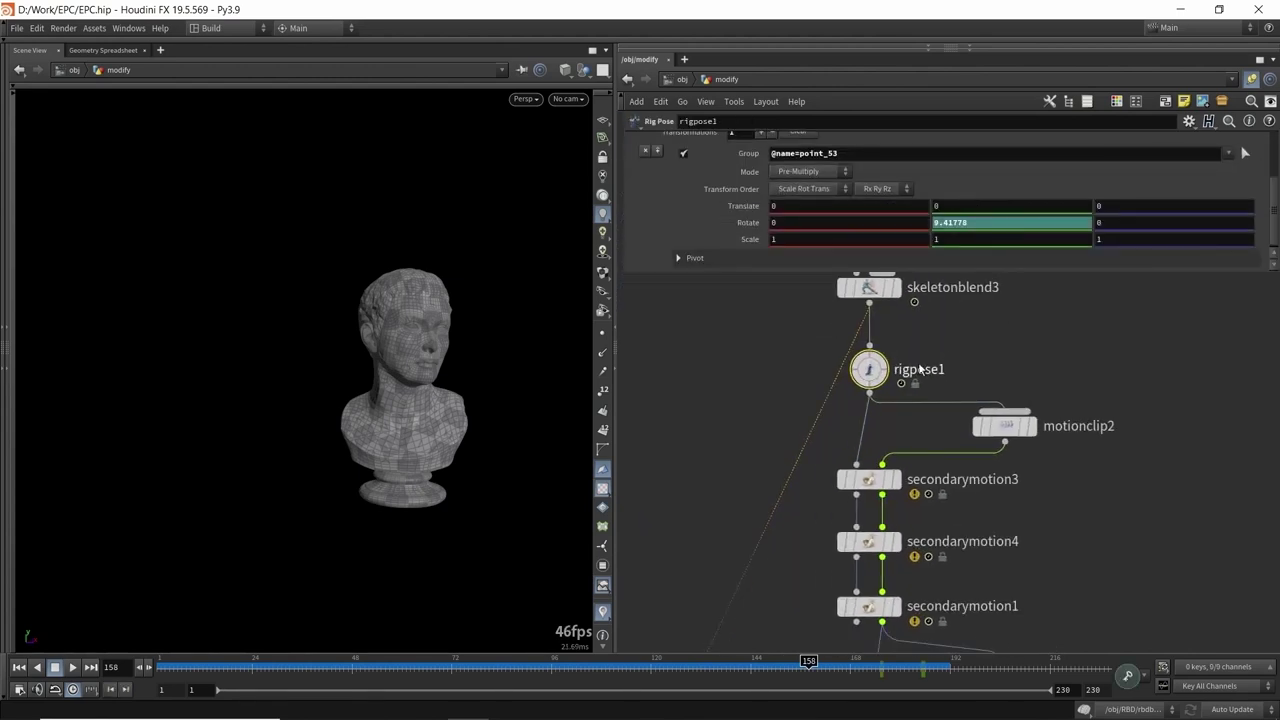
{"action": "mouse_move", "coordinate": [862, 362]}
{"action": "left_click", "coordinate": [846, 342]}
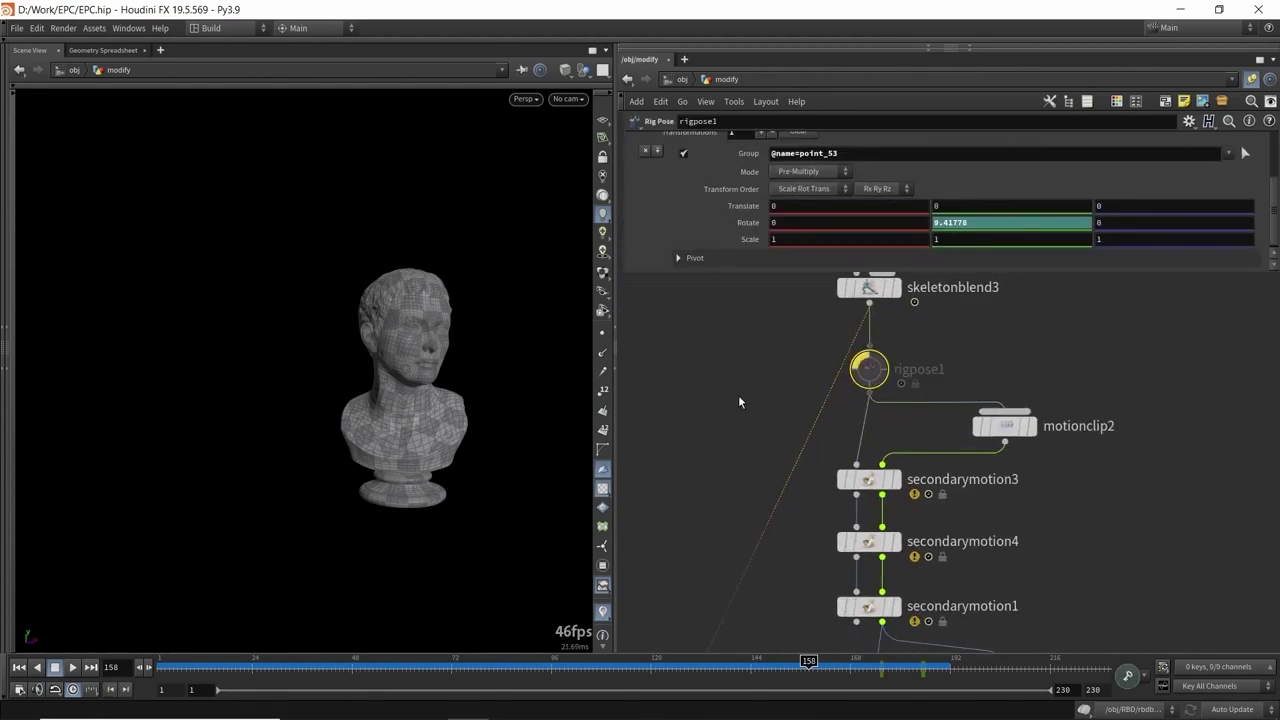
- Bypass secondarymotion1 and show the base joint and custom frame range settings of secondarymotion3
{"action": "middle_click_drag", "start_coordinate": [795, 470], "coordinate": [794, 428]}
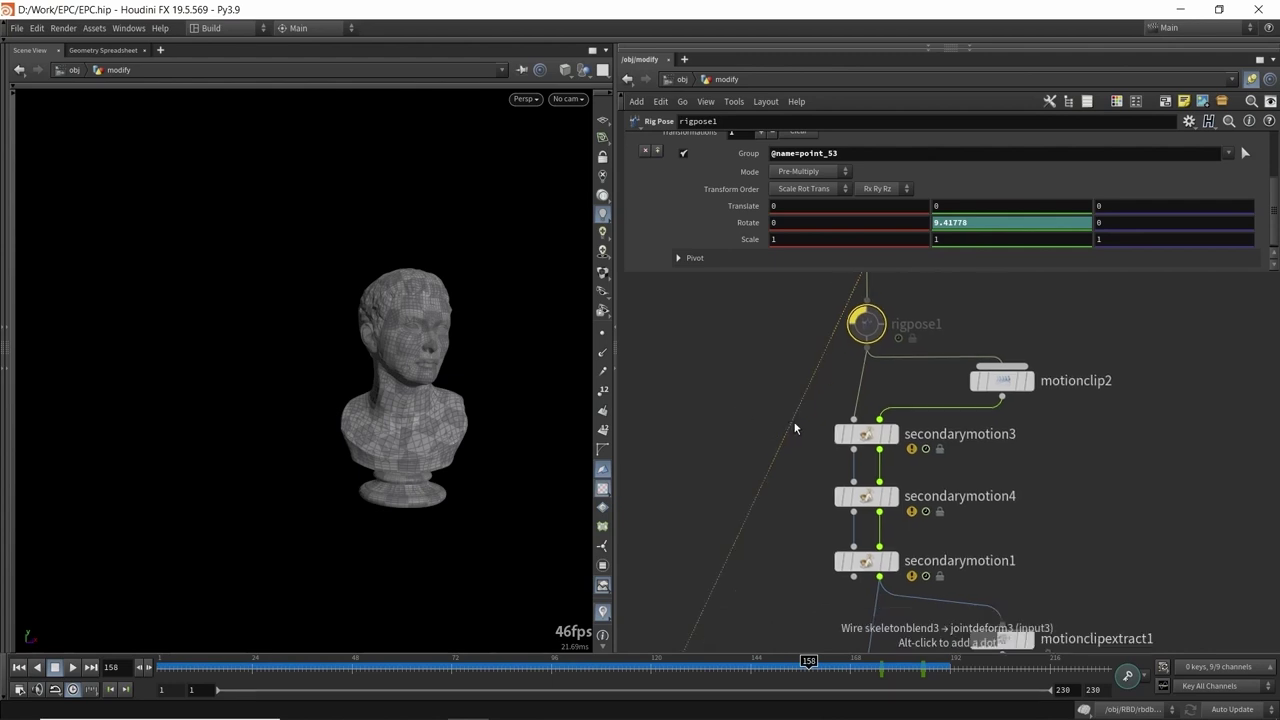
{"action": "left_click", "coordinate": [866, 434]}
{"action": "scroll", "coordinate": [777, 503], "scroll_direction": "down", "scroll_amount": 4}
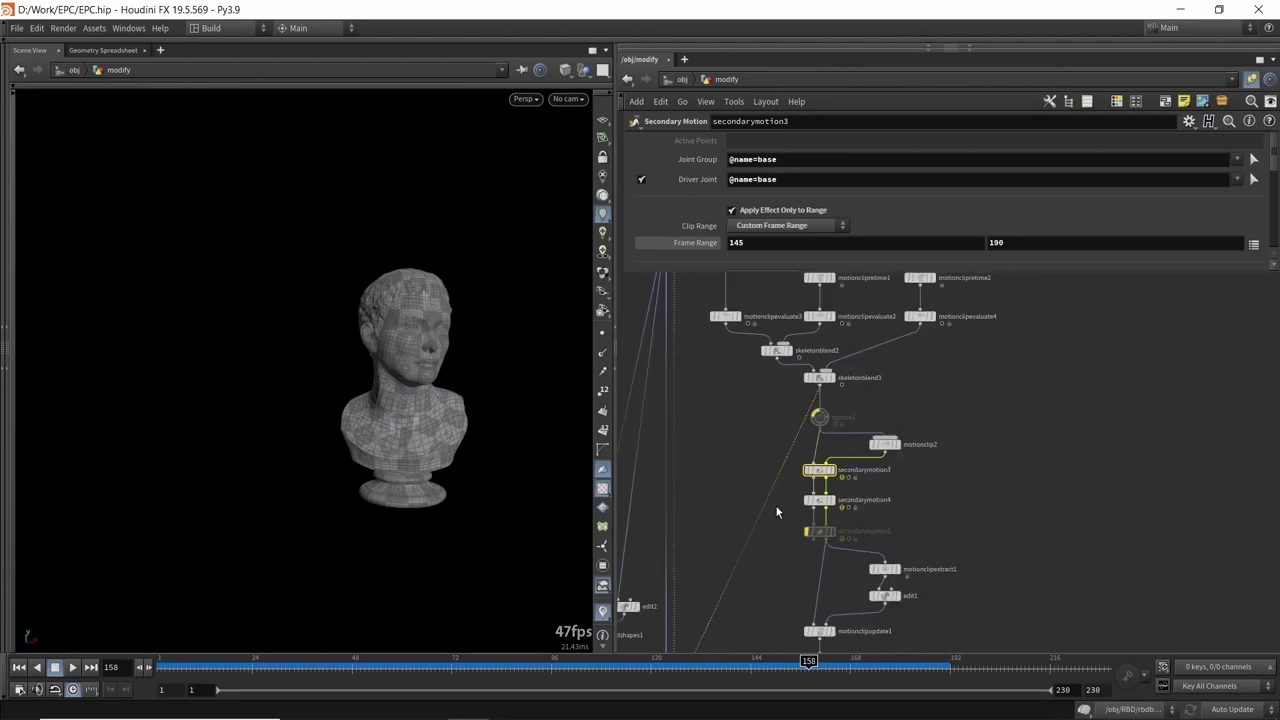
{"action": "middle_click_drag", "start_coordinate": [777, 507], "coordinate": [777, 499]}
{"action": "scroll", "coordinate": [777, 499], "scroll_direction": "up", "scroll_amount": 1}
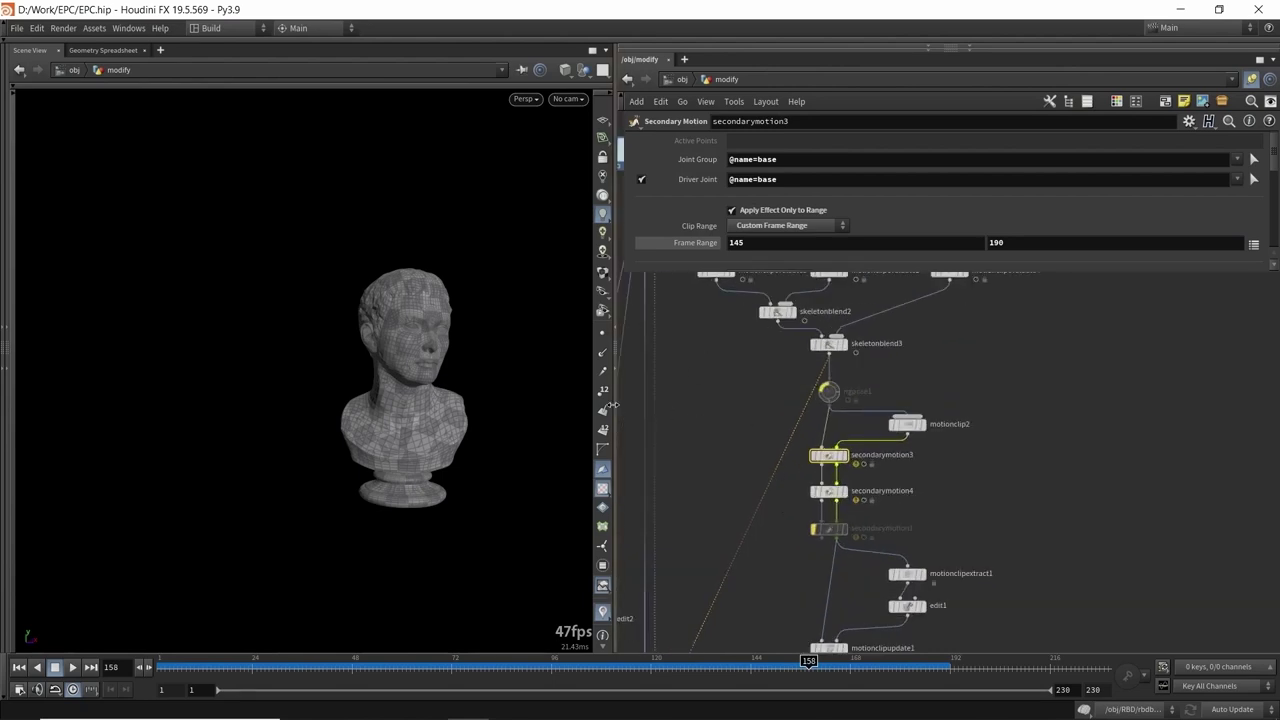
- Go to frame 156 and inspect the assembled bust closer and from another angle
{"action": "left_click_drag", "start_coordinate": [414, 423], "coordinate": [543, 471]}
{"action": "mouse_move", "coordinate": [791, 676]}
{"action": "left_mouse_down"}
{"action": "mouse_move", "coordinate": [634, 676]}
{"action": "mouse_move", "coordinate": [796, 676]}
{"action": "left_mouse_up"}
{"action": "right_click_drag", "start_coordinate": [404, 366], "coordinate": [432, 370]}
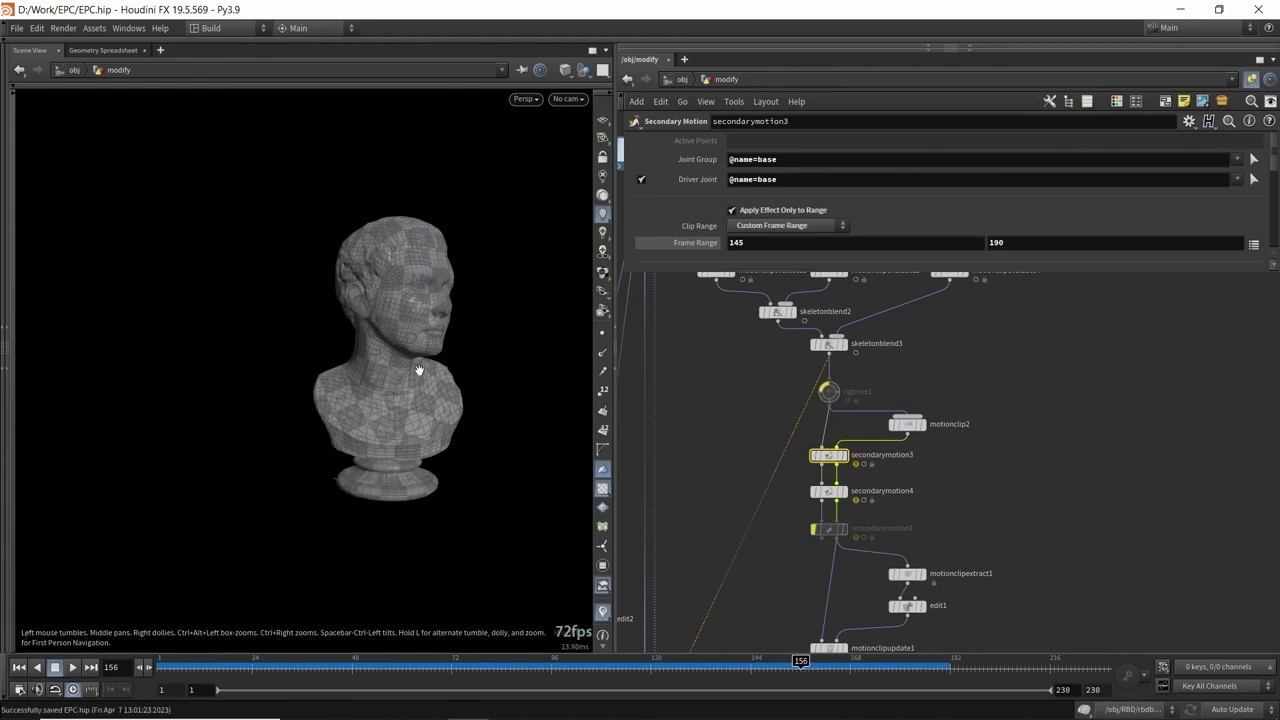
- Check the head joint and frame range settings of secondarymotion4 and the frame range of motionclip2
{"action": "scroll", "coordinate": [828, 457], "scroll_direction": "up", "scroll_amount": 2}
{"action": "left_click", "coordinate": [829, 506]}
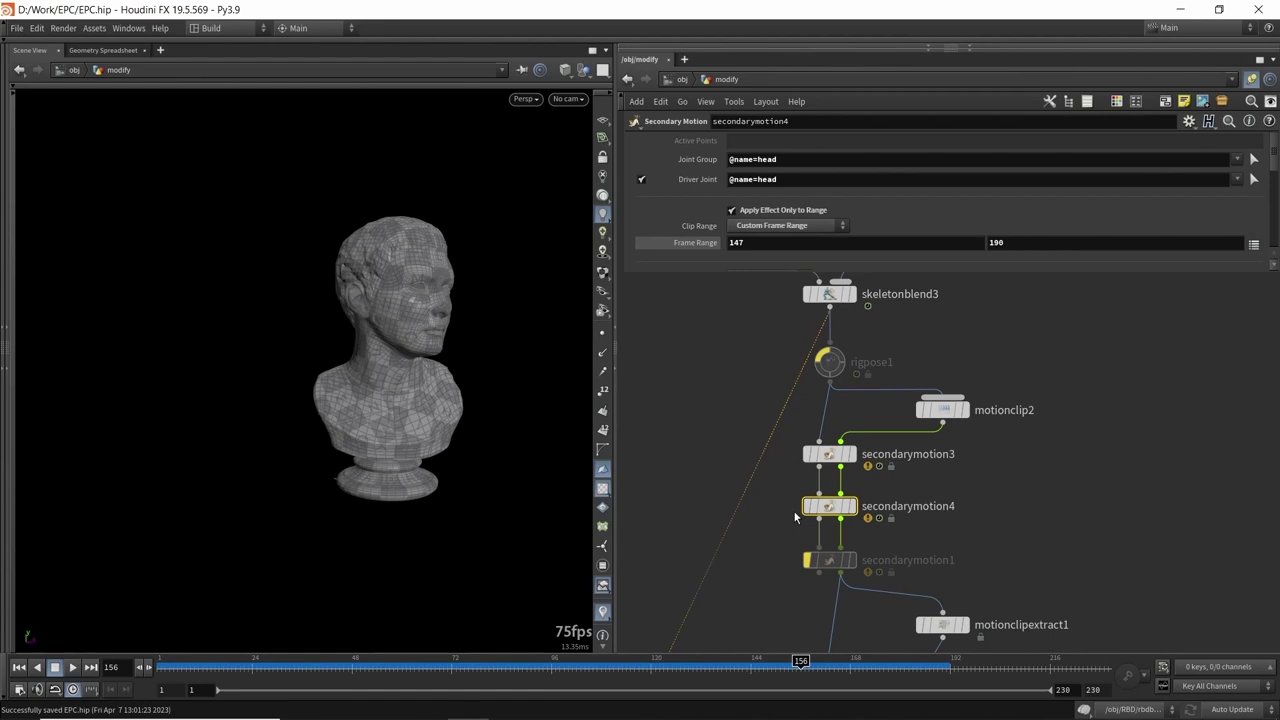
{"action": "middle_click_drag", "start_coordinate": [890, 343], "coordinate": [882, 357]}
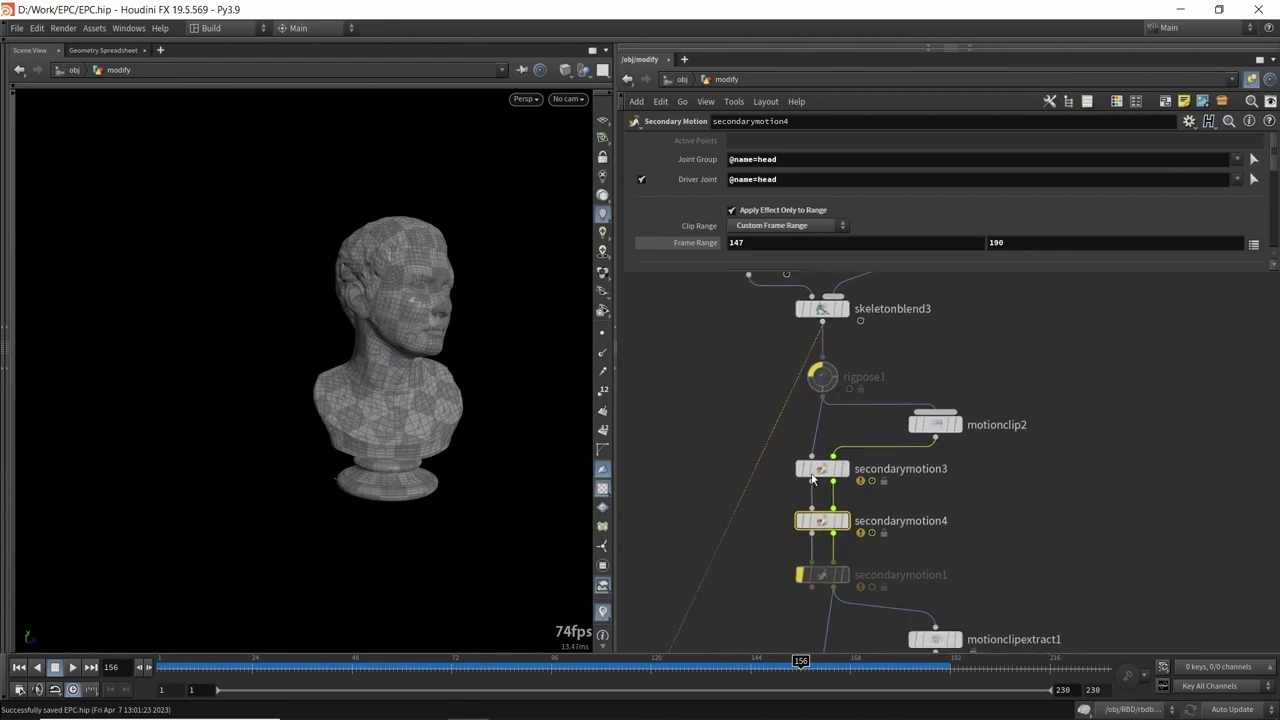
{"action": "left_click", "coordinate": [918, 422]}
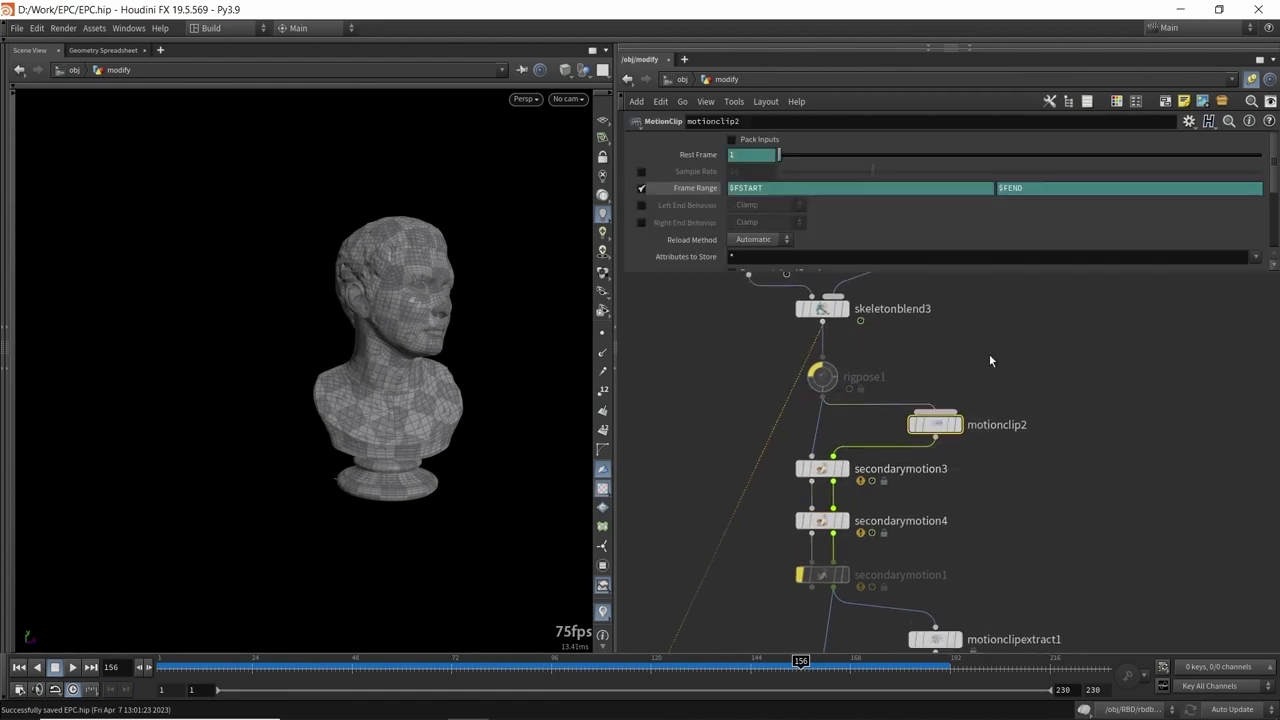
- Review secondarymotion4's attribute, lag, overshoot and blend-in settings, and secondarymotion3's transform rotation and effect multiplier settings
{"action": "left_click", "coordinate": [840, 528]}
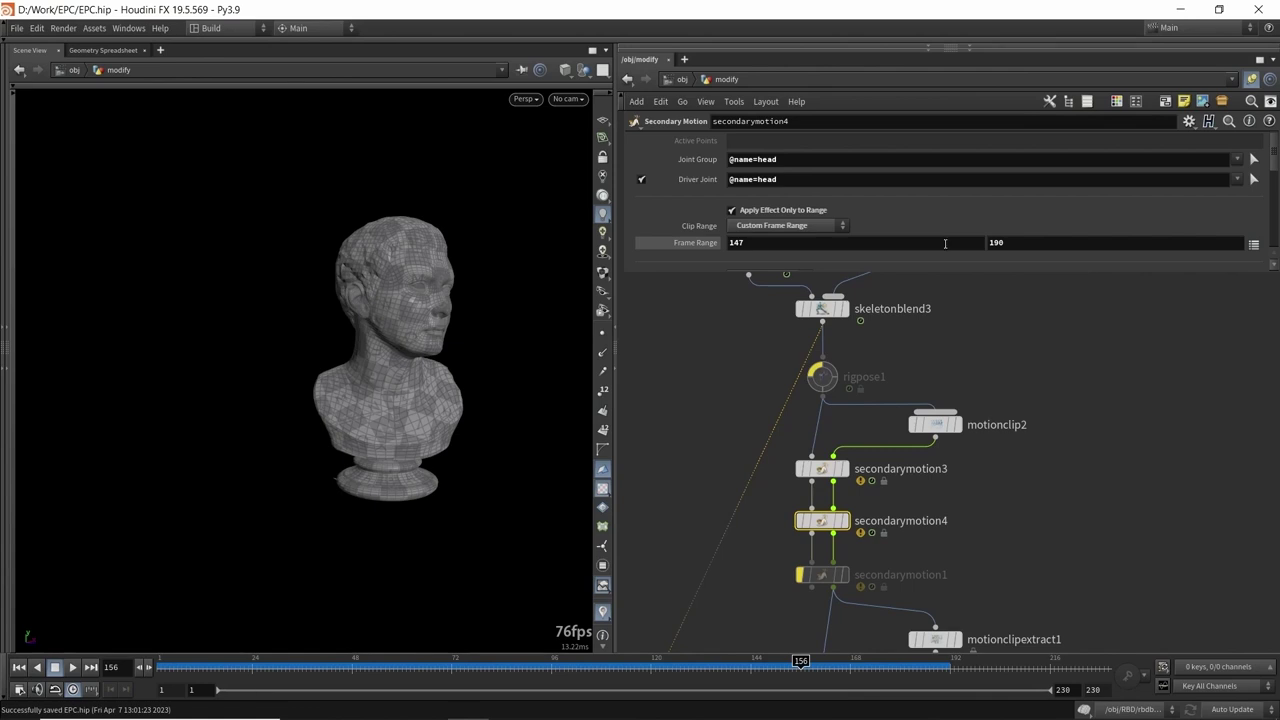
{"action": "scroll", "coordinate": [905, 205], "scroll_direction": "down", "scroll_amount": 3}
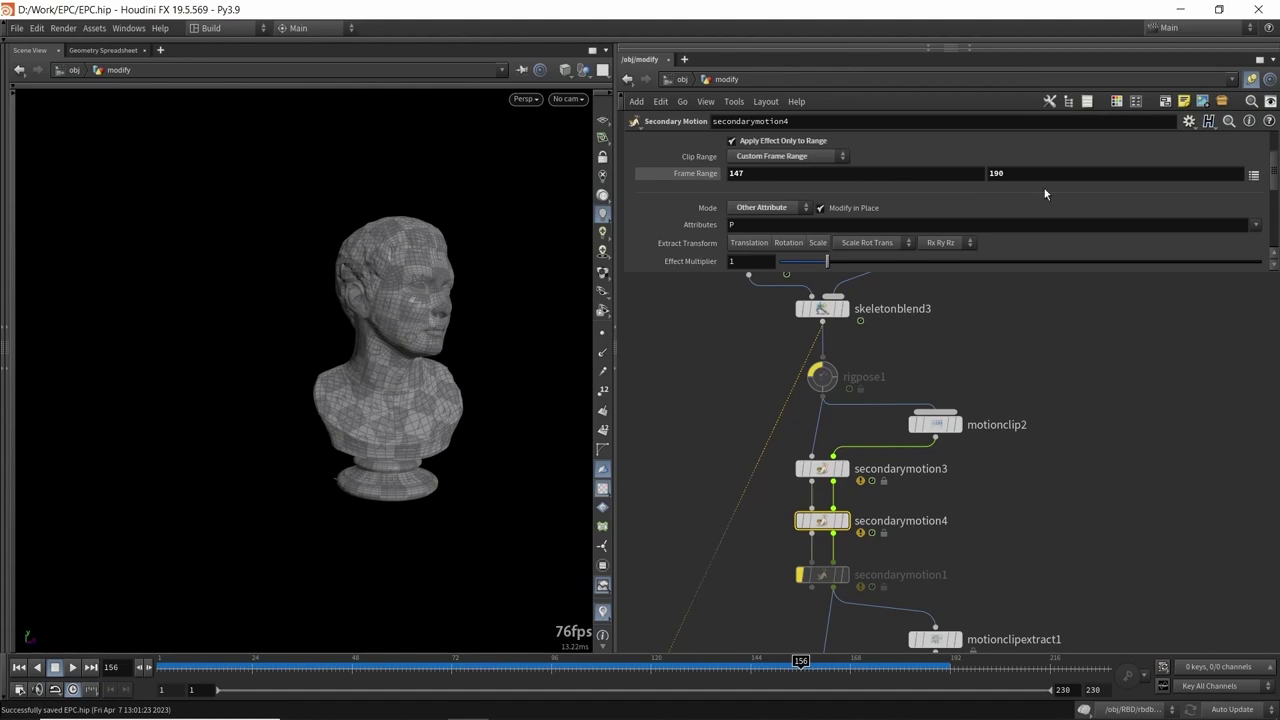
{"action": "scroll", "coordinate": [900, 218], "scroll_direction": "down", "scroll_amount": 1}
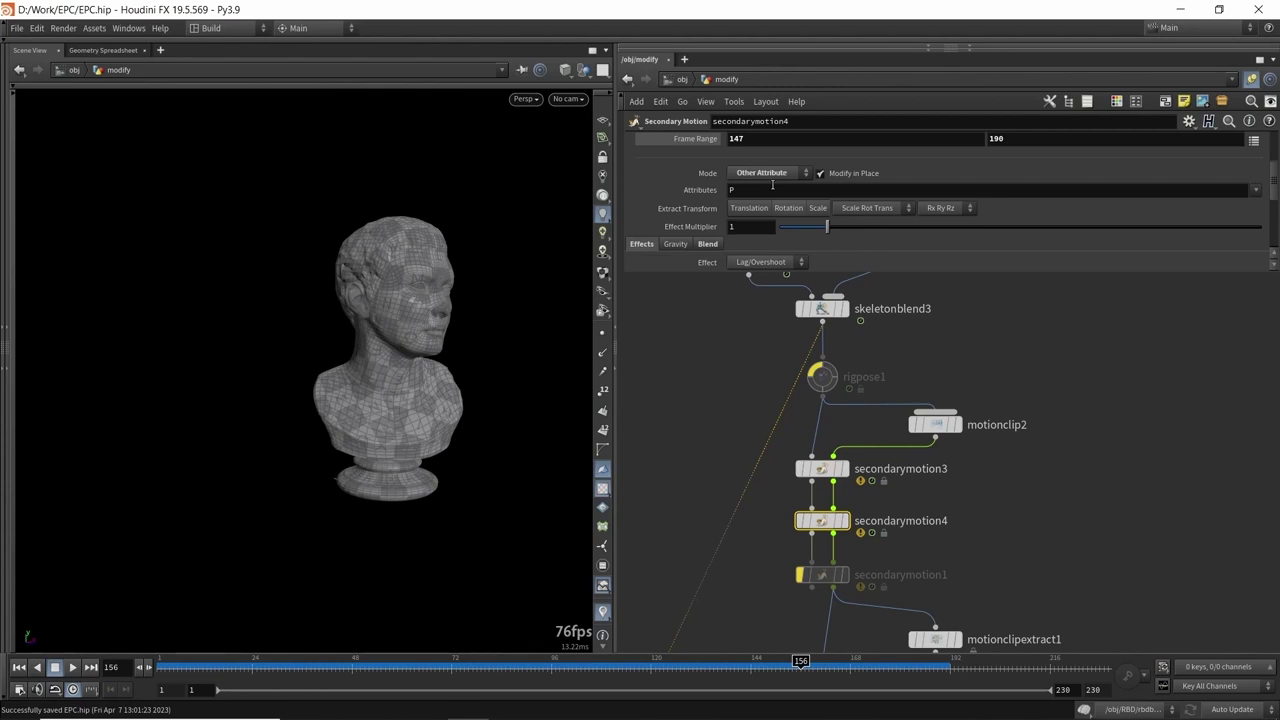
{"action": "scroll", "coordinate": [772, 190], "scroll_direction": "down", "scroll_amount": 3}
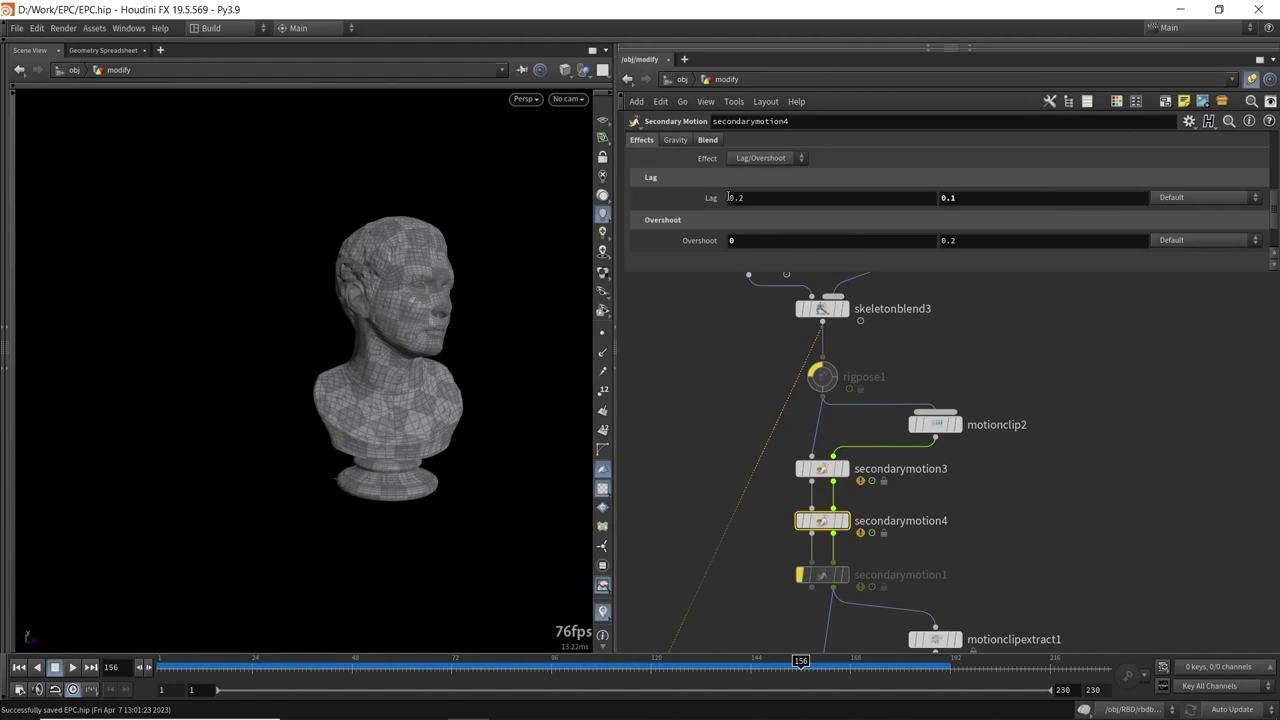
{"action": "scroll", "coordinate": [783, 172], "scroll_direction": "down", "scroll_amount": 5}
{"action": "left_click", "coordinate": [699, 211]}
{"action": "left_click", "coordinate": [707, 229]}
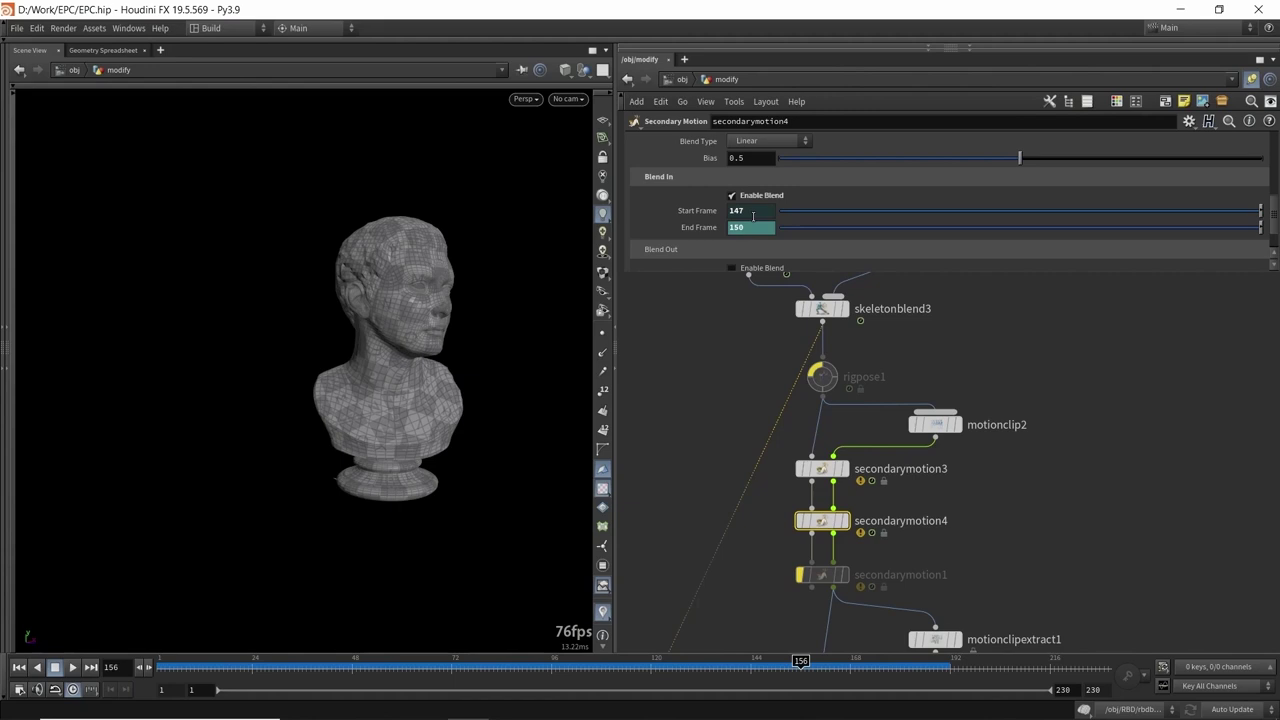
{"action": "scroll", "coordinate": [754, 215], "scroll_direction": "up", "scroll_amount": 6}
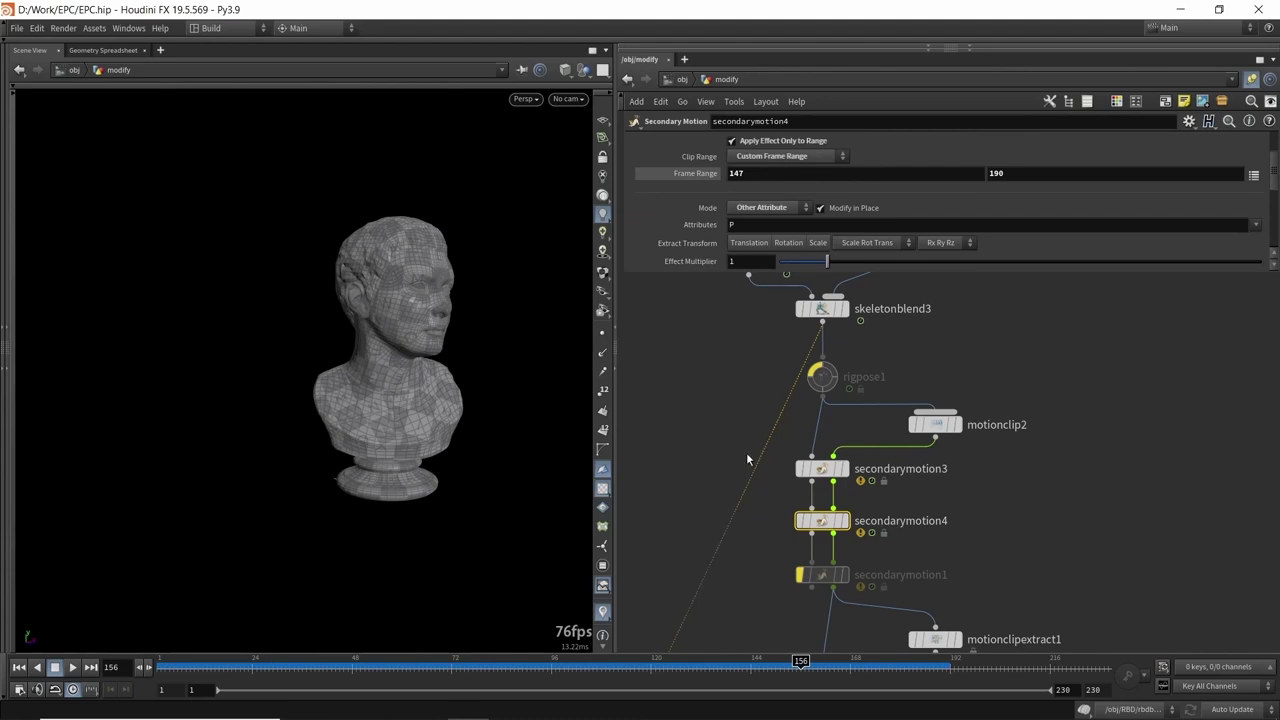
{"action": "left_click", "coordinate": [822, 468]}
{"action": "scroll", "coordinate": [822, 172], "scroll_direction": "down", "scroll_amount": 5}
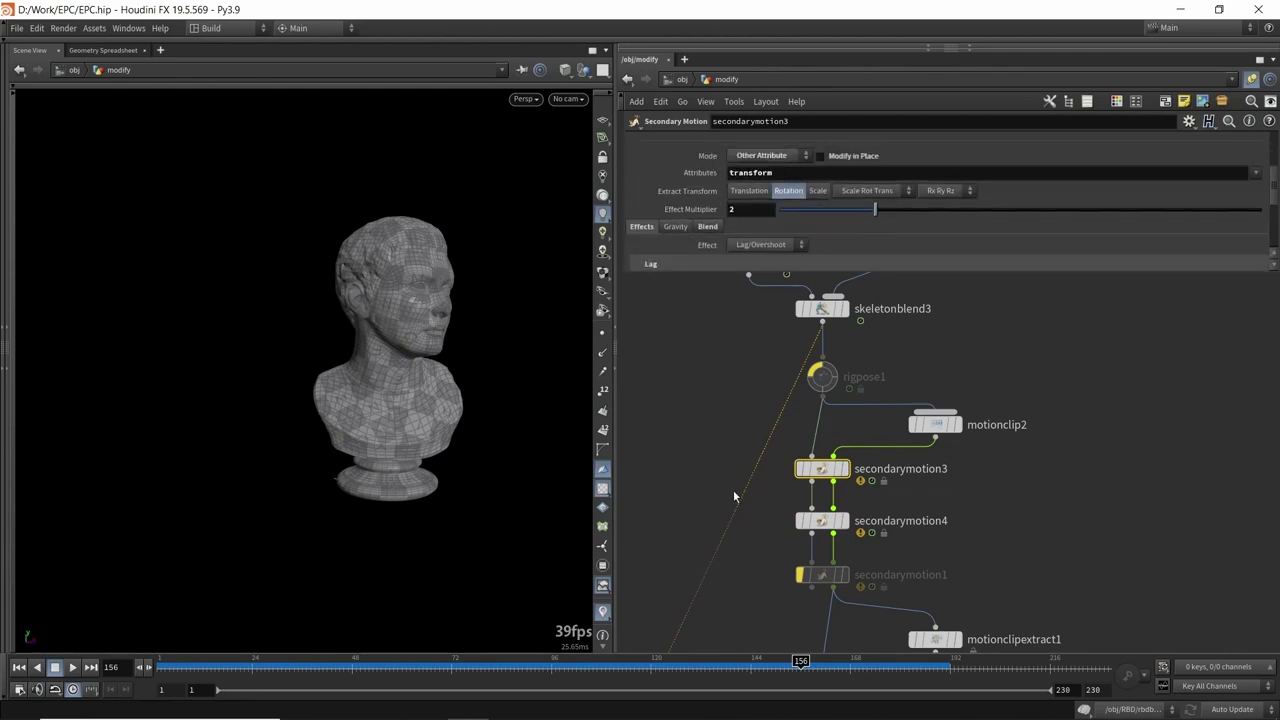
- Wire the first output of secondarymotion4 into the third input of jointdeform3 and show the Joint Deform settings
{"action": "scroll", "coordinate": [749, 496], "scroll_direction": "down", "scroll_amount": 2}
{"action": "middle_click_drag", "start_coordinate": [742, 523], "coordinate": [816, 409]}
{"action": "scroll", "coordinate": [784, 469], "scroll_direction": "up", "scroll_amount": 2}
{"action": "left_click", "coordinate": [786, 474]}
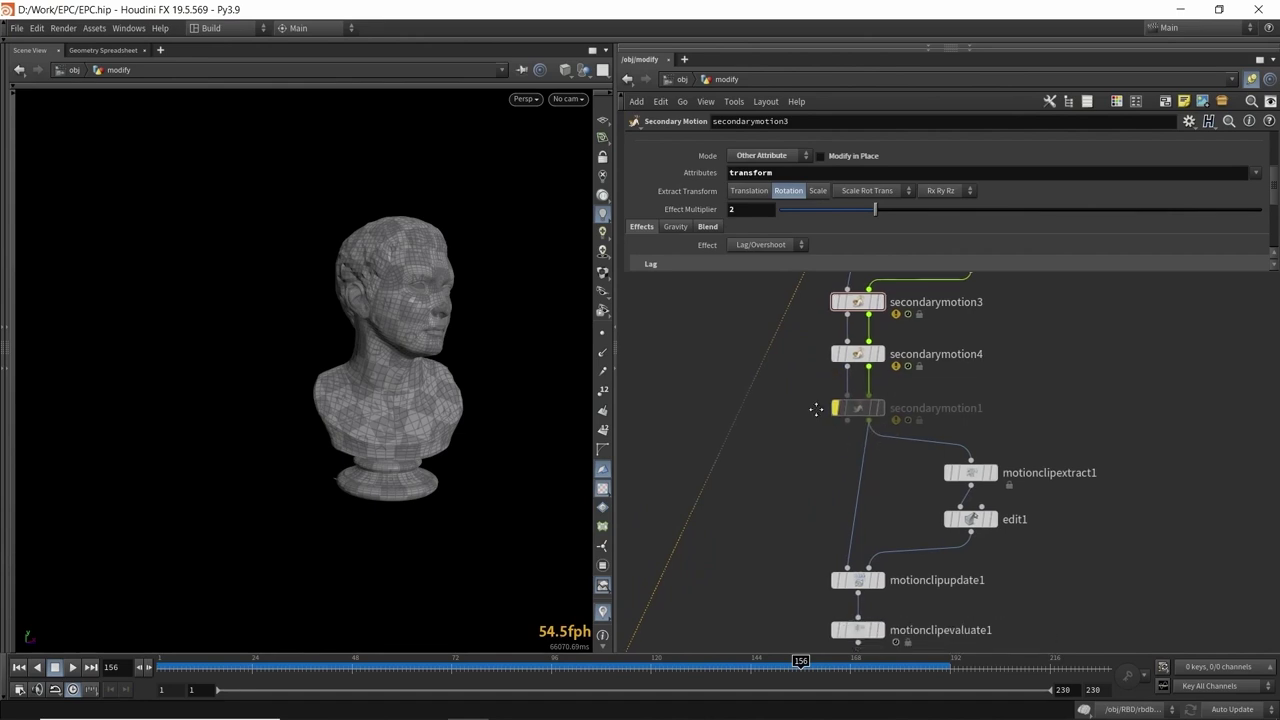
{"action": "left_click", "coordinate": [837, 372]}
{"action": "middle_click_drag", "start_coordinate": [794, 508], "coordinate": [822, 385]}
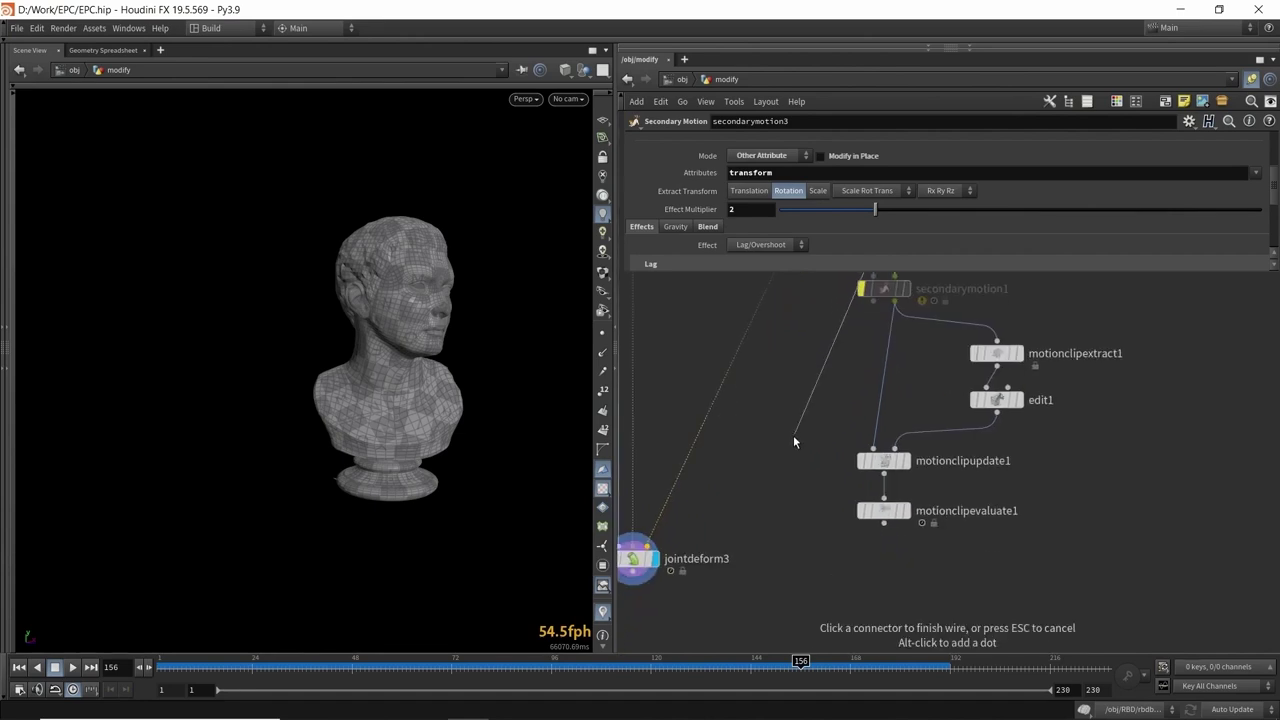
{"action": "left_click", "coordinate": [690, 523]}
{"action": "middle_click_drag", "start_coordinate": [717, 544], "coordinate": [769, 514]}
{"action": "left_click", "coordinate": [765, 520]}
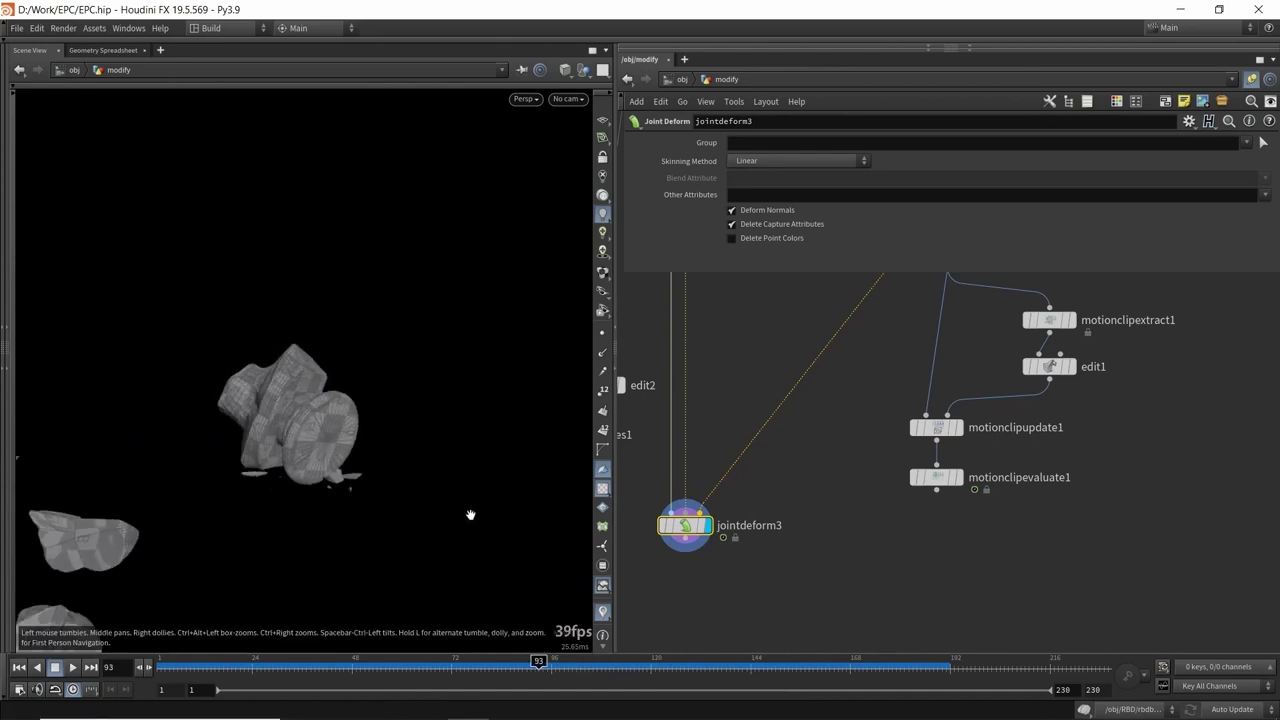
- Play the jointdeform3 animation from frame 1
{"action": "left_click", "coordinate": [161, 667]}
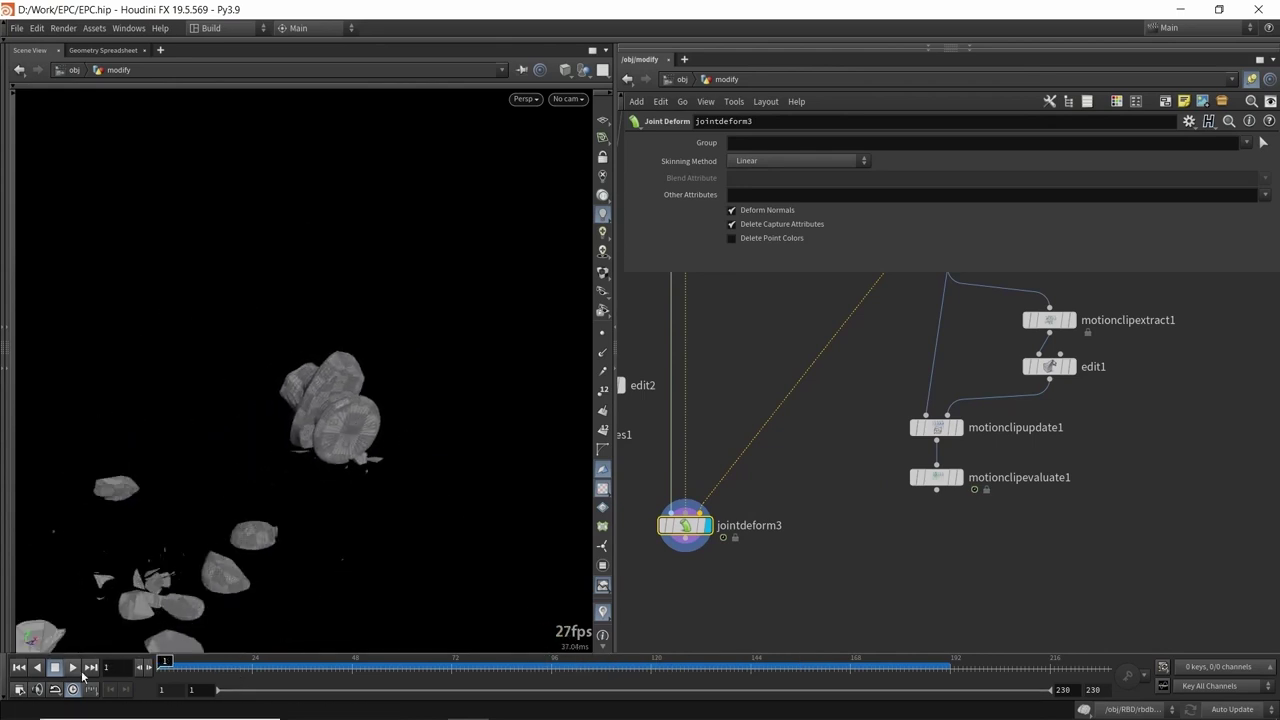
{"action": "left_click", "coordinate": [75, 669]}
{"action": "scroll", "coordinate": [262, 417], "scroll_direction": "down", "scroll_amount": 1}
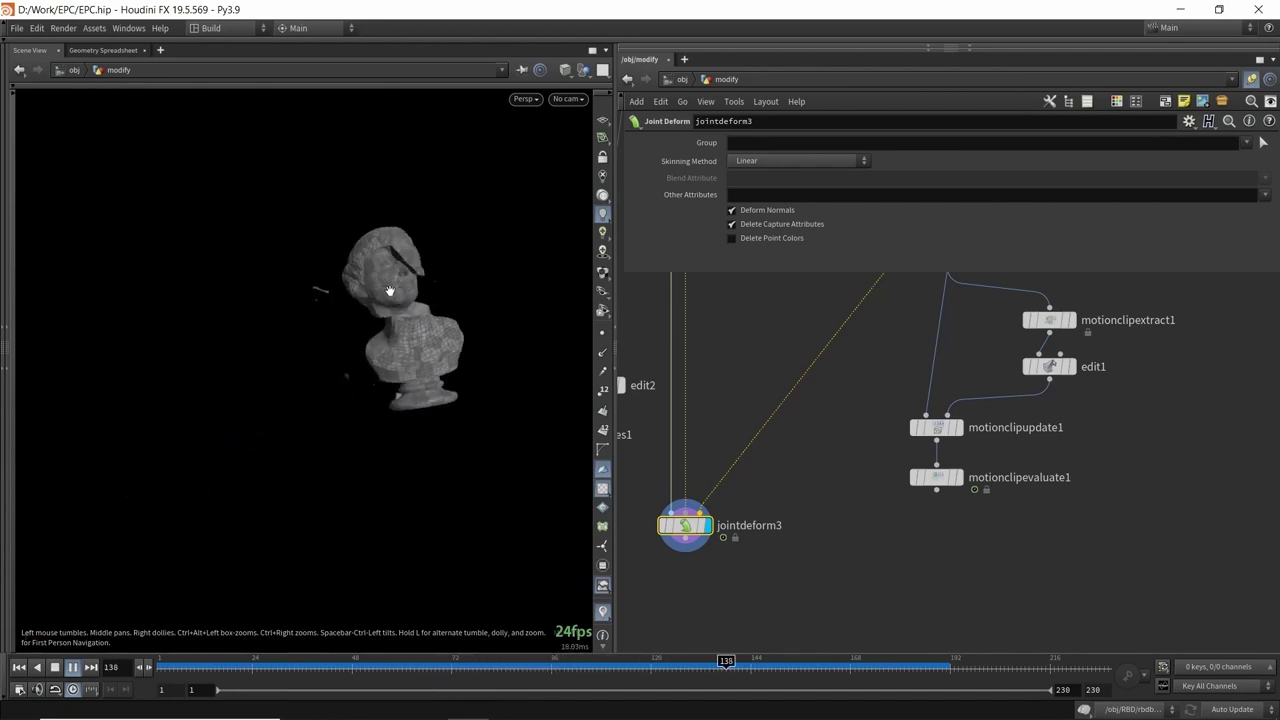
- Replay the bust's final assembly forward and backward around frames 150 to 162, examining the secondary motion up close and from the side
{"action": "key", "text": "Up"}
{"action": "scroll", "coordinate": [455, 320], "scroll_direction": "up", "scroll_amount": 3}
{"action": "key", "text": "Down"}
{"action": "middle_click_drag", "start_coordinate": [457, 320], "coordinate": [409, 354]}
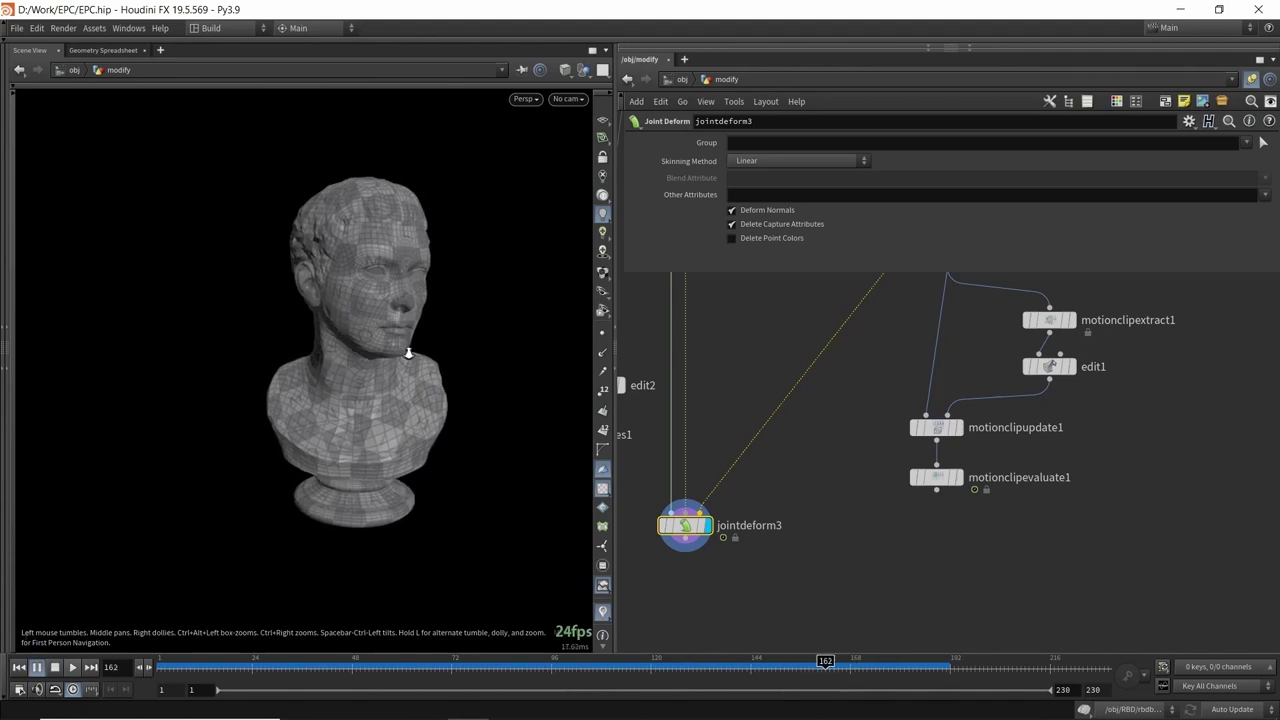
{"action": "key", "text": "Down"}
{"action": "left_click_drag", "start_coordinate": [411, 394], "coordinate": [386, 426]}
{"action": "key", "text": "Up"}
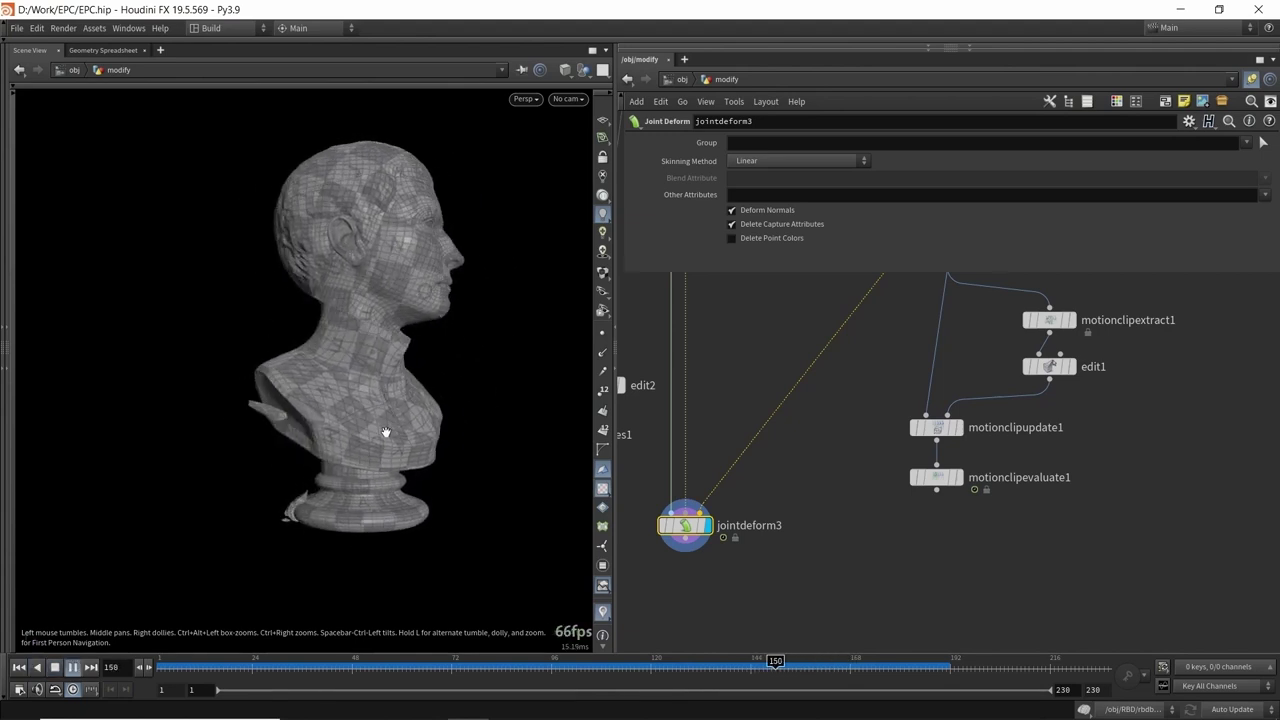
{"action": "key", "text": "Down"}
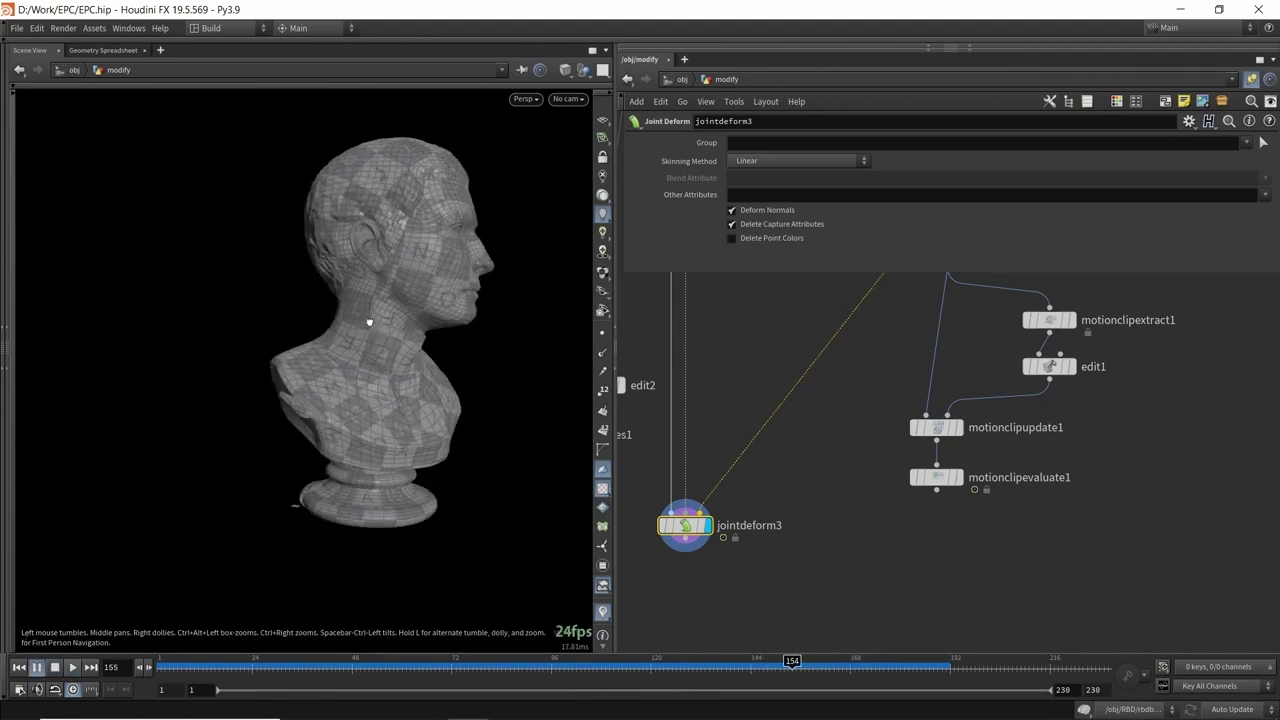
- Replay the bust's final assembly from several earlier frames while viewing it from further away, ending around frame 147
{"action": "key", "text": "Up"}
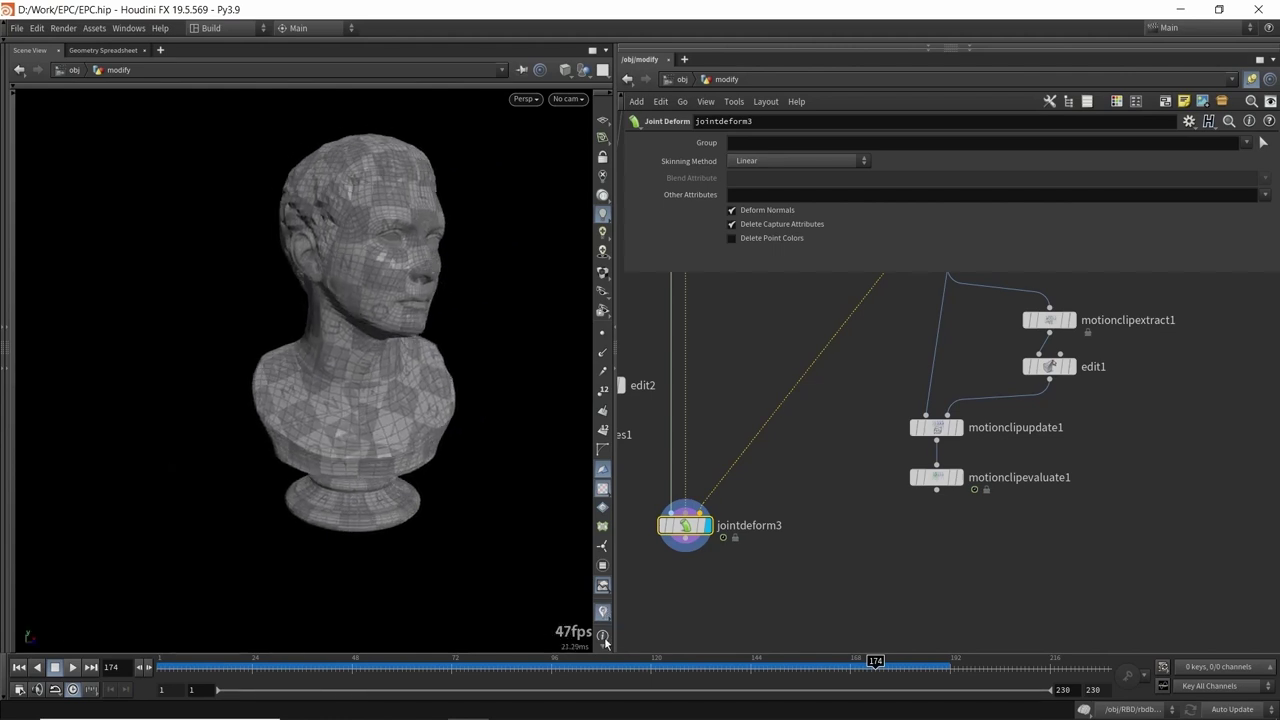
{"action": "left_click", "coordinate": [555, 661]}
{"action": "key", "text": "Up"}
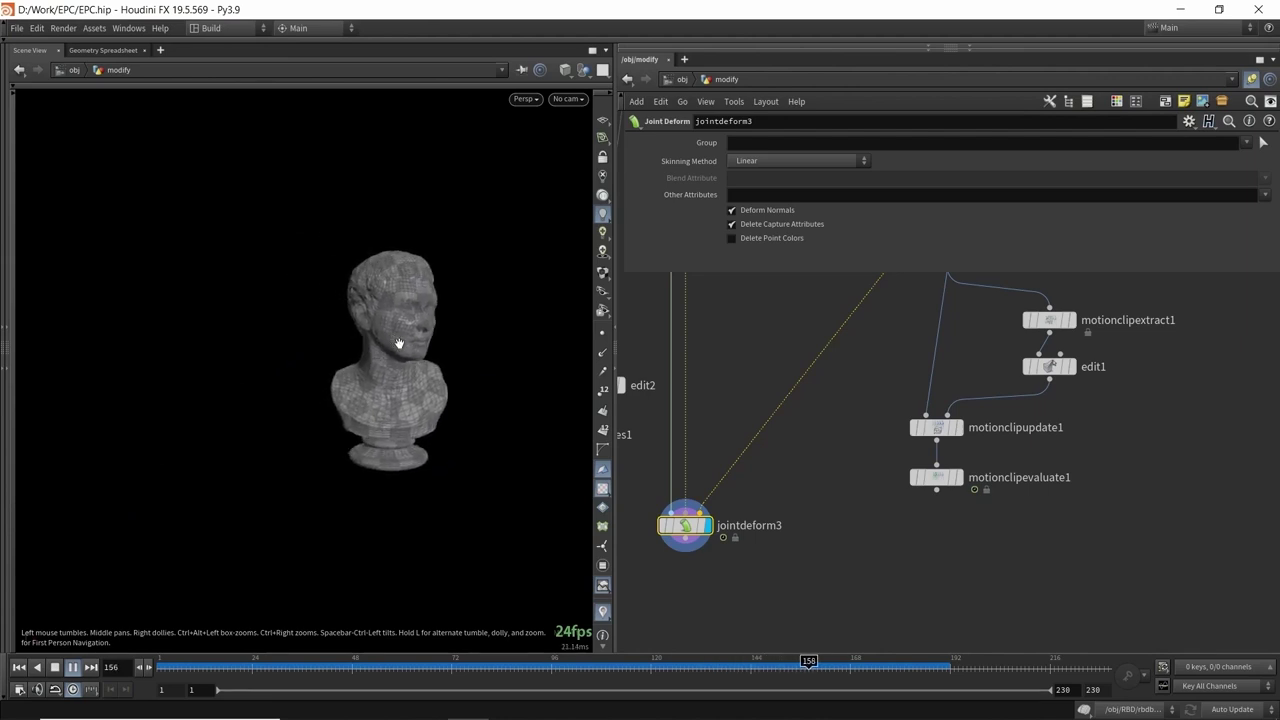
{"action": "key", "text": "Up"}
{"action": "left_click_drag", "start_coordinate": [662, 661], "coordinate": [638, 661]}
{"action": "key", "text": "Up"}
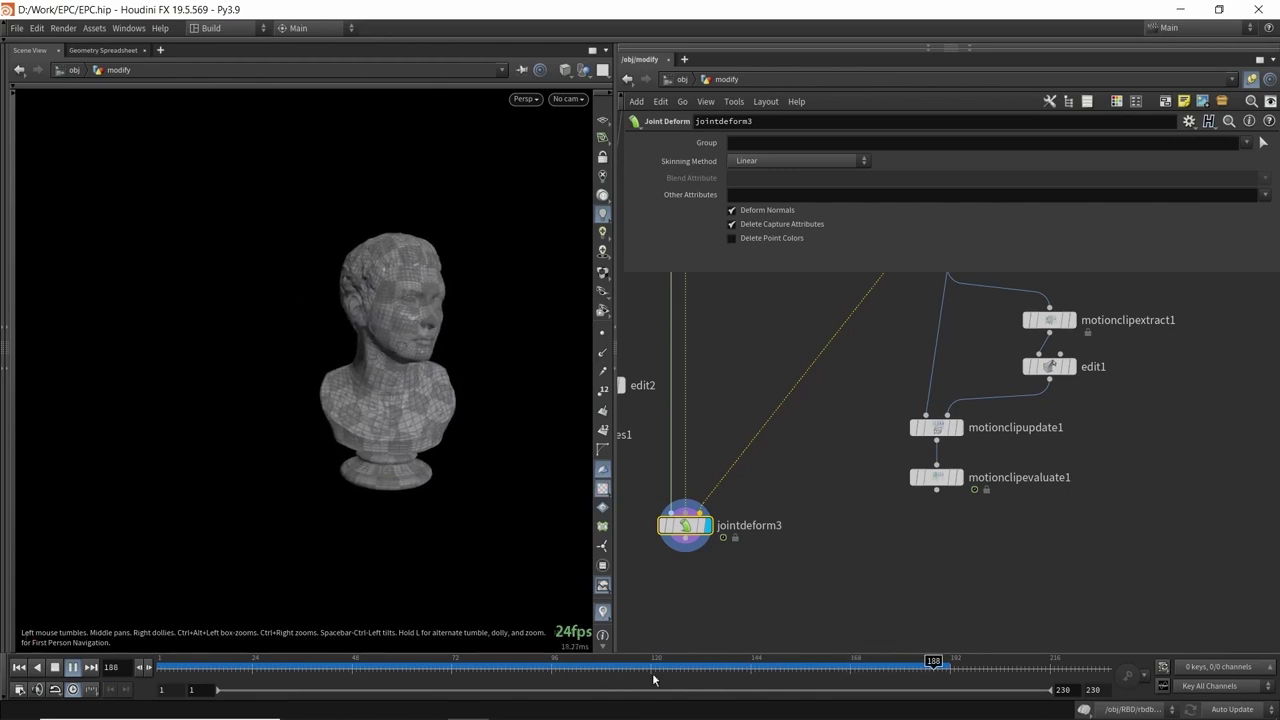
{"action": "left_click_drag", "start_coordinate": [708, 665], "coordinate": [698, 663]}
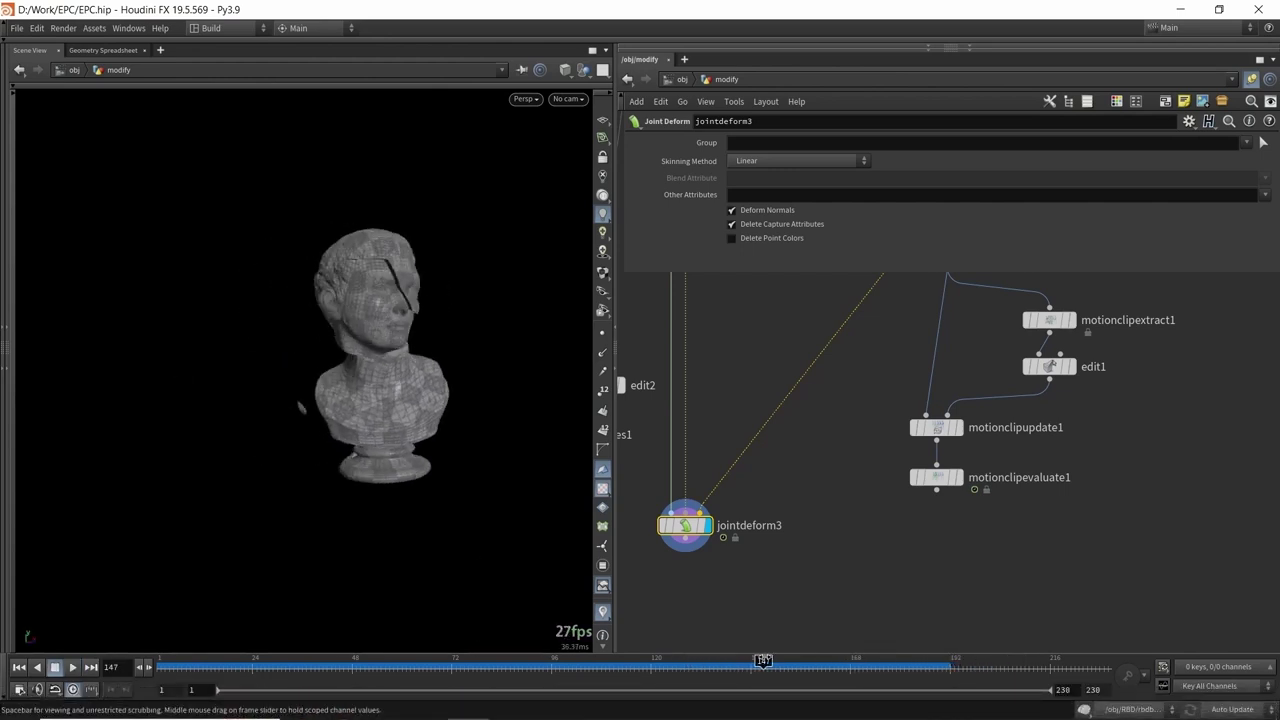
- Turn off the bypass on secondarymotion1 below secondarymotion4
{"action": "scroll", "coordinate": [813, 512], "scroll_direction": "down", "scroll_amount": 3}
{"action": "middle_click_drag", "start_coordinate": [871, 340], "coordinate": [819, 556]}
{"action": "scroll", "coordinate": [856, 482], "scroll_direction": "up", "scroll_amount": 5}
{"action": "scroll", "coordinate": [840, 475], "scroll_direction": "down", "scroll_amount": 3}
{"action": "scroll", "coordinate": [827, 398], "scroll_direction": "up", "scroll_amount": 3}
{"action": "scroll", "coordinate": [786, 459], "scroll_direction": "down", "scroll_amount": 1}
{"action": "middle_click_drag", "start_coordinate": [786, 459], "coordinate": [783, 391]}
{"action": "mouse_move", "coordinate": [816, 332]}
{"action": "scroll", "coordinate": [757, 443], "scroll_direction": "down", "scroll_amount": 2}
{"action": "middle_click_drag", "start_coordinate": [757, 443], "coordinate": [738, 314]}
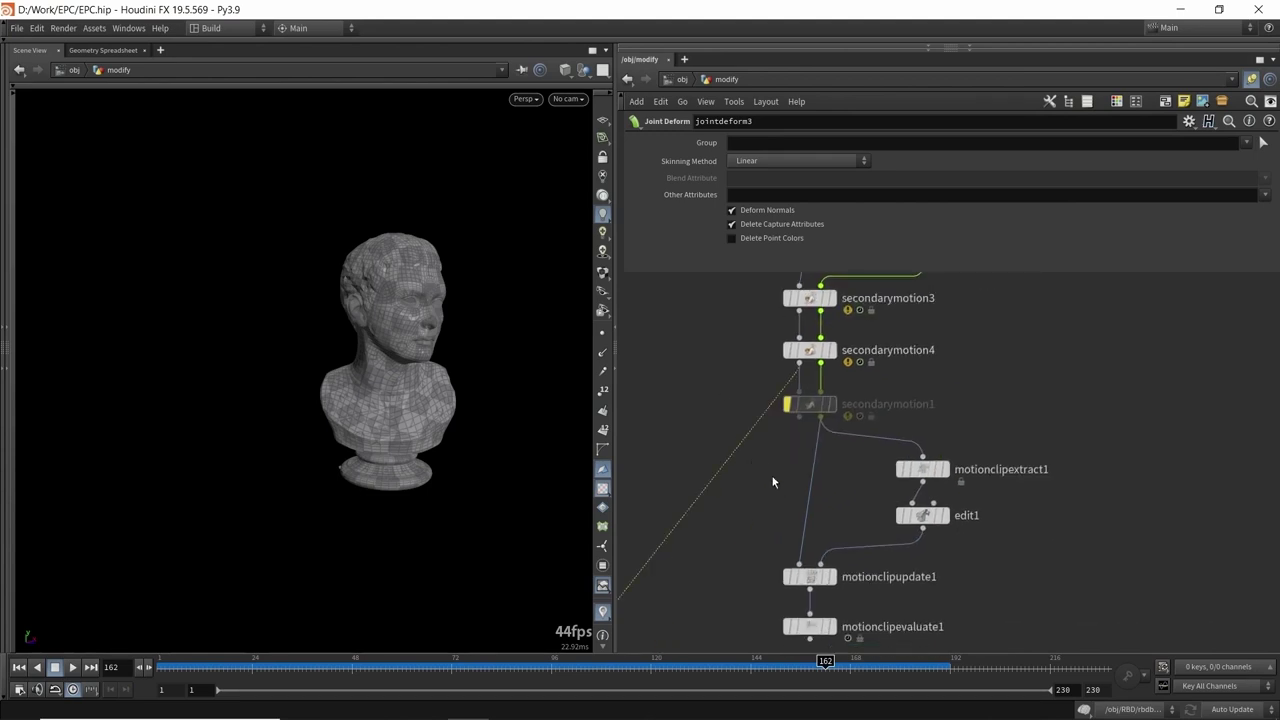
{"action": "middle_click_drag", "start_coordinate": [772, 482], "coordinate": [768, 430]}
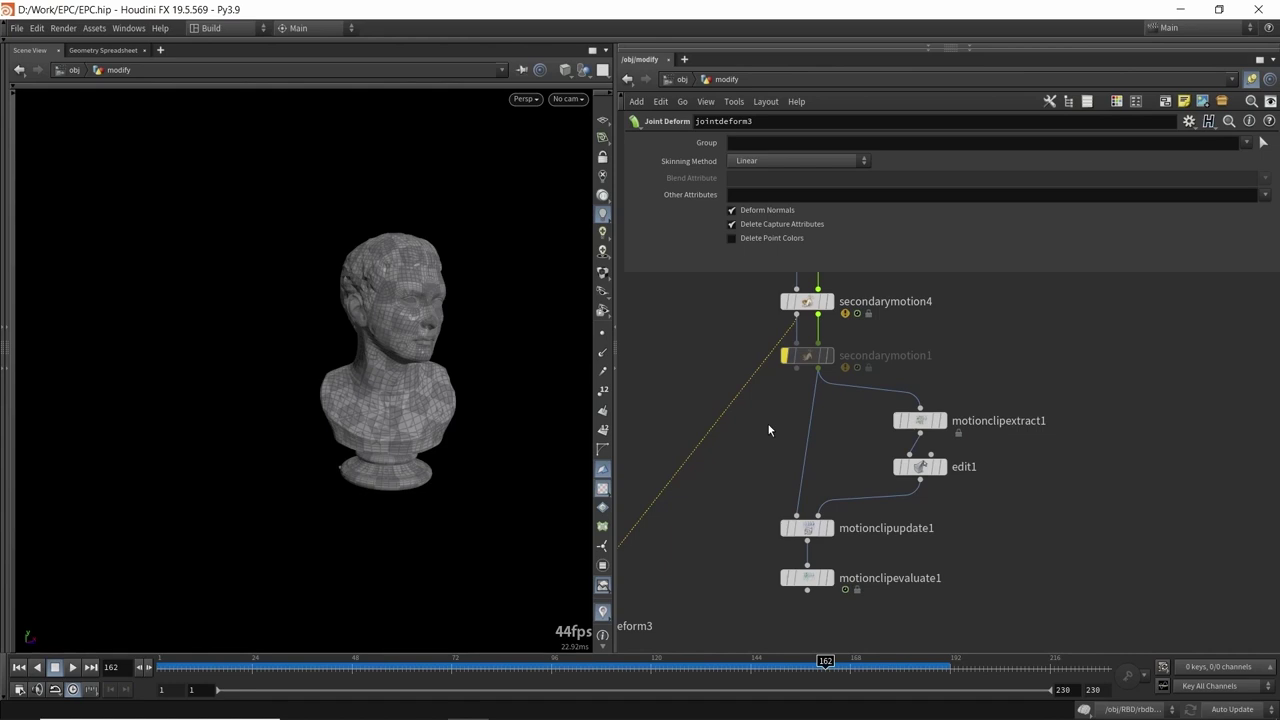
{"action": "left_click", "coordinate": [768, 352]}
{"action": "middle_click_drag", "start_coordinate": [843, 276], "coordinate": [851, 386]}
{"action": "middle_click_drag", "start_coordinate": [803, 280], "coordinate": [777, 349]}
{"action": "mouse_move", "coordinate": [777, 346]}
{"action": "left_click", "coordinate": [752, 318]}
{"action": "middle_click_drag", "start_coordinate": [711, 481], "coordinate": [718, 360]}
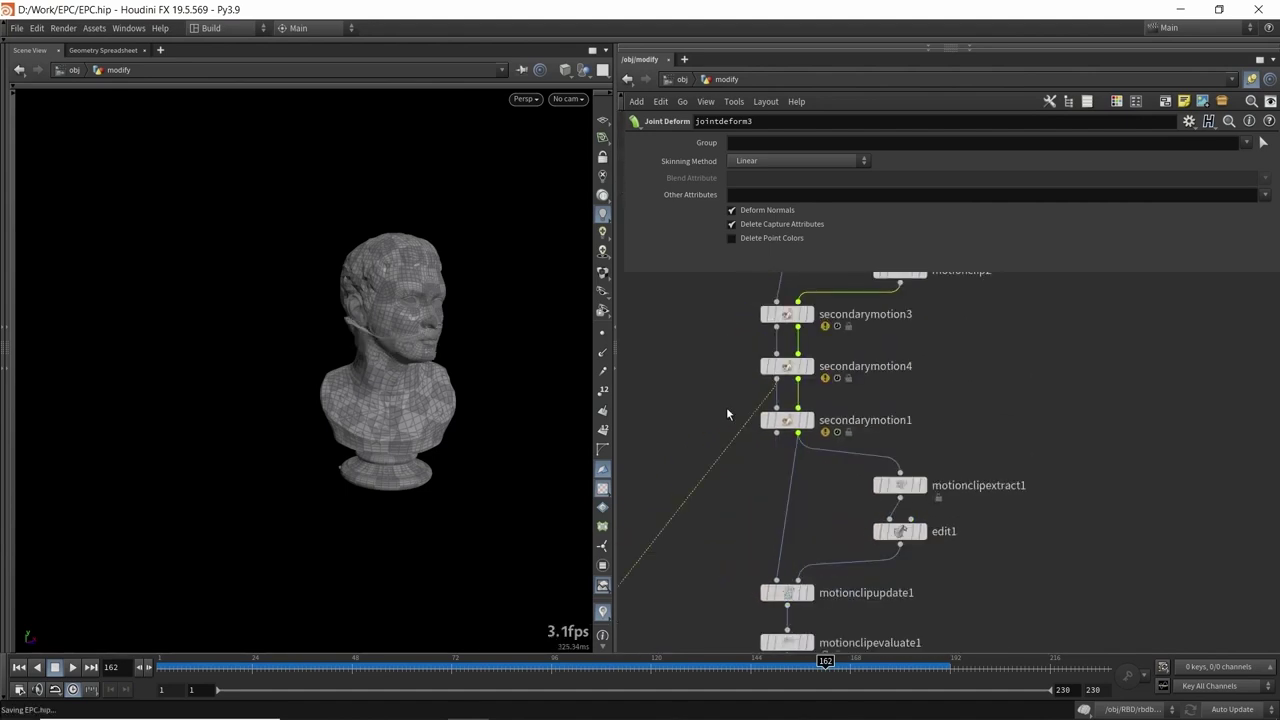
- Go to frame 53 and display the motion trails of motionclipextract1
{"action": "left_click_drag", "start_coordinate": [405, 664], "coordinate": [372, 664]}
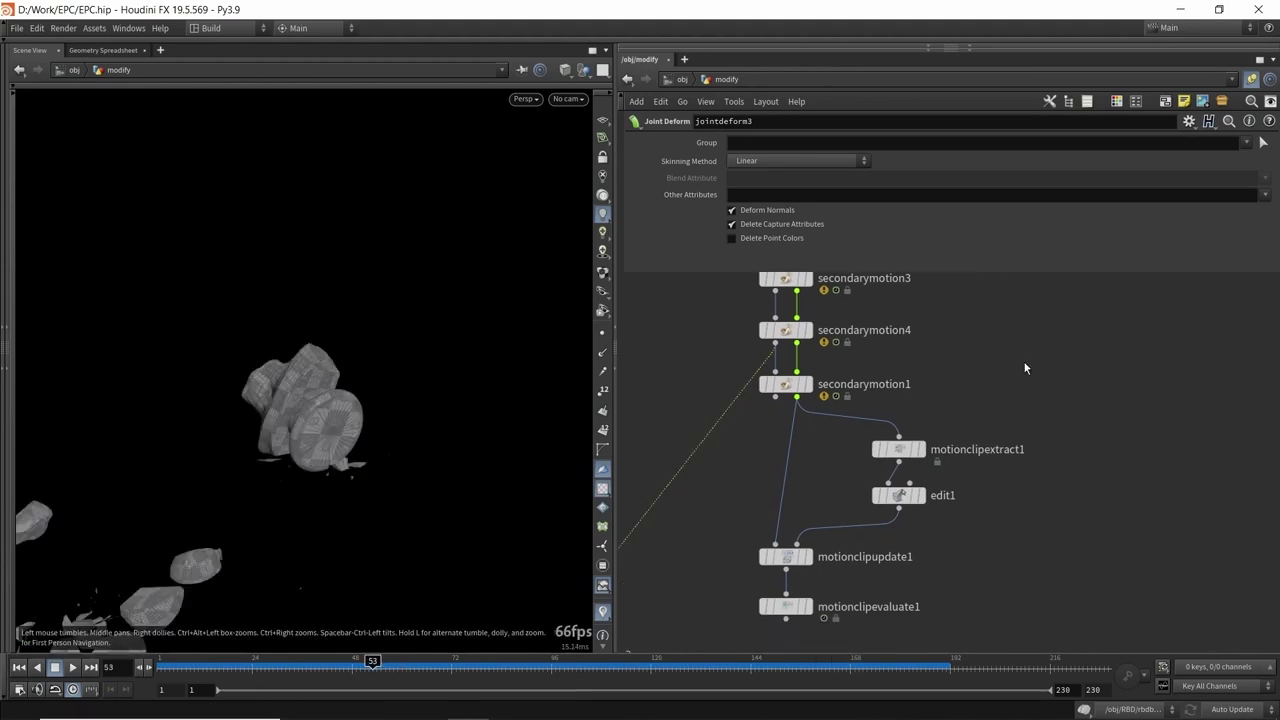
{"action": "scroll", "coordinate": [950, 432], "scroll_direction": "up", "scroll_amount": 1}
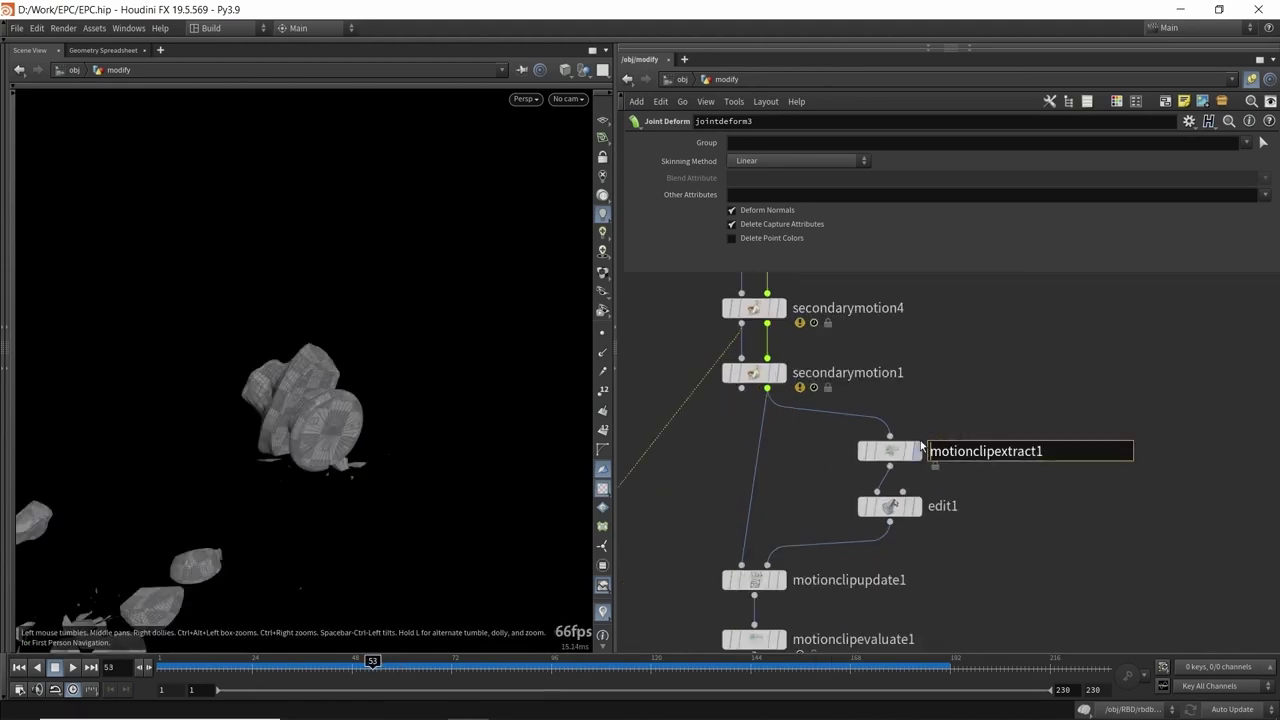
{"action": "left_click", "coordinate": [913, 451]}
{"action": "left_click_drag", "start_coordinate": [351, 420], "coordinate": [434, 384]}
- Template jointdeform3 behind the motion trails and move the animation to frame 82
{"action": "middle_click_drag", "start_coordinate": [663, 552], "coordinate": [889, 394]}
{"action": "scroll", "coordinate": [889, 394], "scroll_direction": "down", "scroll_amount": 2}
{"action": "scroll", "coordinate": [704, 516], "scroll_direction": "up", "scroll_amount": 3}
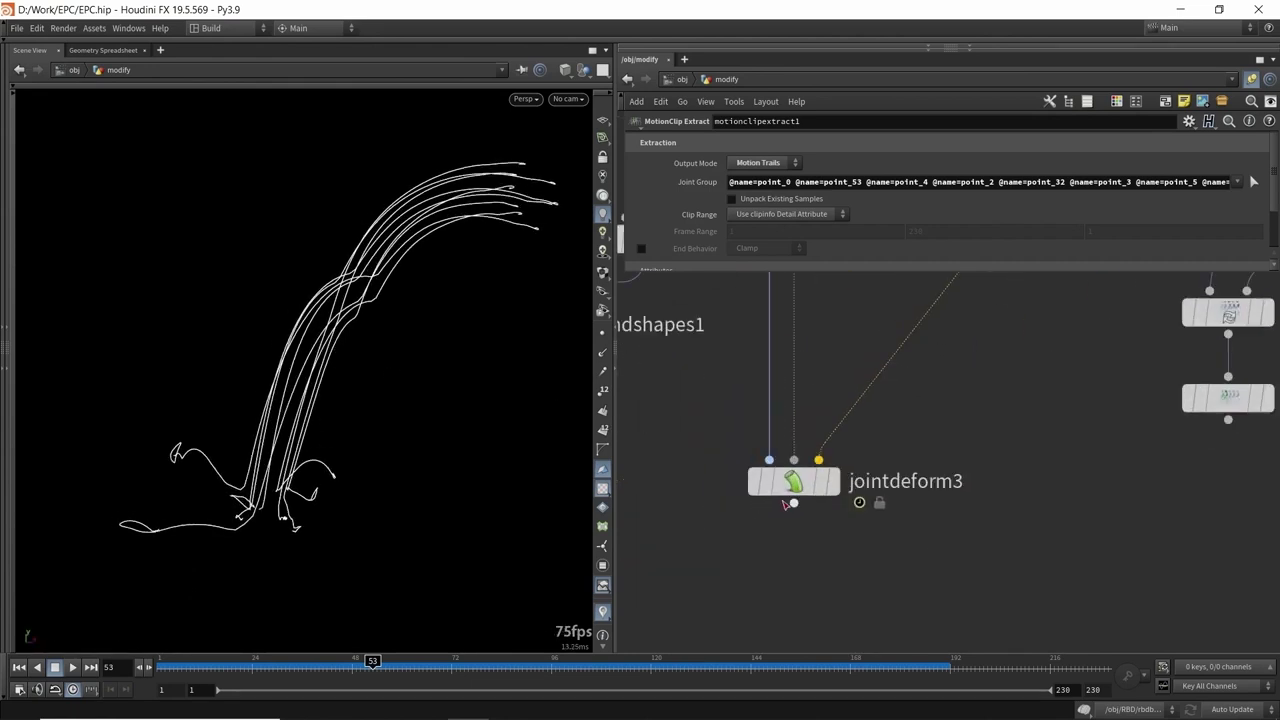
{"action": "left_click", "coordinate": [821, 486]}
{"action": "left_click_drag", "start_coordinate": [336, 417], "coordinate": [350, 446]}
{"action": "left_click_drag", "start_coordinate": [379, 661], "coordinate": [493, 622]}
{"action": "middle_click_drag", "start_coordinate": [849, 389], "coordinate": [520, 525]}
{"action": "scroll", "coordinate": [844, 419], "scroll_direction": "down", "scroll_amount": 3}
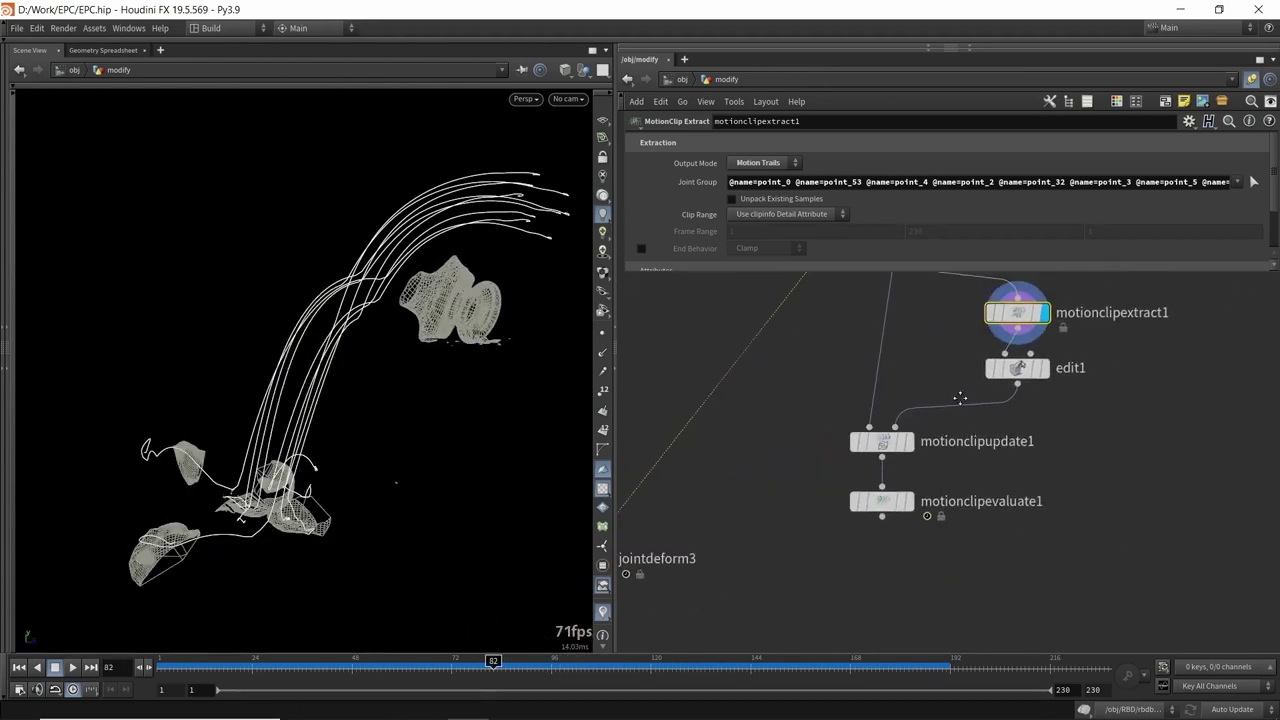
- Display edit1 with its settings and activate its transform handle on the motion trails
{"action": "middle_click_drag", "start_coordinate": [1055, 372], "coordinate": [960, 429]}
{"action": "scroll", "coordinate": [960, 429], "scroll_direction": "up", "scroll_amount": 3}
{"action": "left_click", "coordinate": [948, 427]}
{"action": "left_click_drag", "start_coordinate": [1071, 457], "coordinate": [860, 432]}
{"action": "left_click_drag", "start_coordinate": [456, 338], "coordinate": [326, 392]}
{"action": "left_click_drag", "start_coordinate": [1232, 449], "coordinate": [1009, 379]}
{"action": "left_click_drag", "start_coordinate": [999, 440], "coordinate": [800, 406]}
{"action": "key", "text": "Return"}
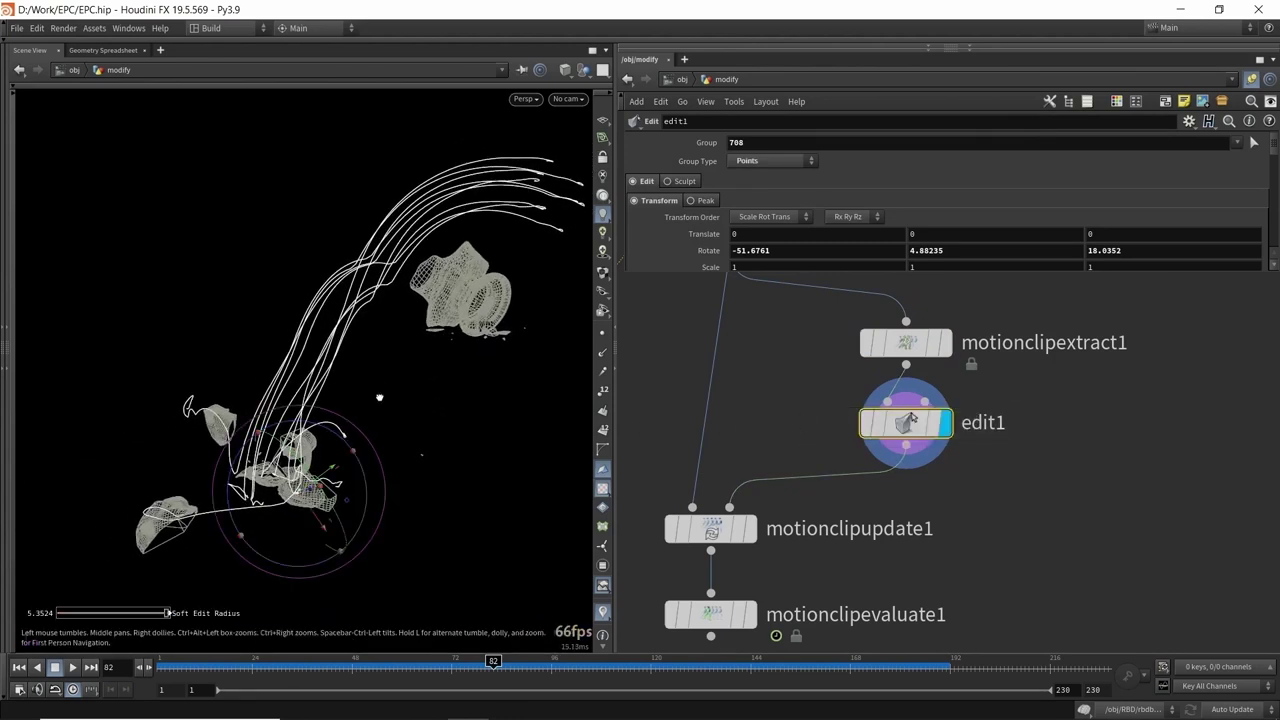
{"action": "left_click_drag", "start_coordinate": [380, 397], "coordinate": [371, 398], "text": "alt"}
- Try two different moves of the selected motion-trail points with edit1's soft edit, undoing each one
{"action": "left_click_drag", "start_coordinate": [315, 505], "coordinate": [212, 370]}
{"action": "key", "text": "ctrl+z"}
{"action": "scroll", "coordinate": [308, 422], "scroll_direction": "down", "scroll_amount": 2}
{"action": "middle_click_drag", "start_coordinate": [299, 421], "coordinate": [317, 412], "text": "alt"}
{"action": "left_click_drag", "start_coordinate": [317, 413], "coordinate": [354, 563]}
{"action": "key", "text": "ctrl+z"}
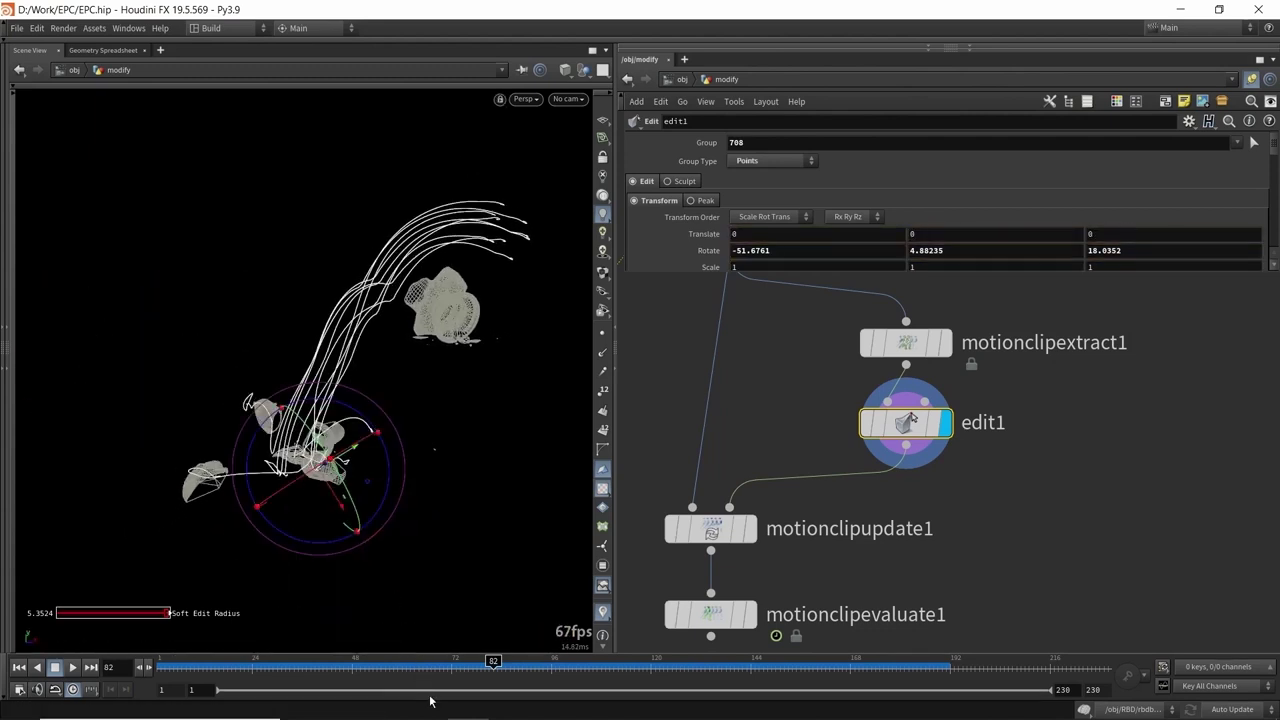
- At frame 102, move edit1's selected trail points by about -0.49, -0.77 and 0.71
{"action": "left_click_drag", "start_coordinate": [572, 661], "coordinate": [576, 661]}
{"action": "right_click_drag", "start_coordinate": [312, 386], "coordinate": [322, 400], "text": "alt"}
{"action": "left_click_drag", "start_coordinate": [322, 400], "coordinate": [326, 414], "text": "alt"}
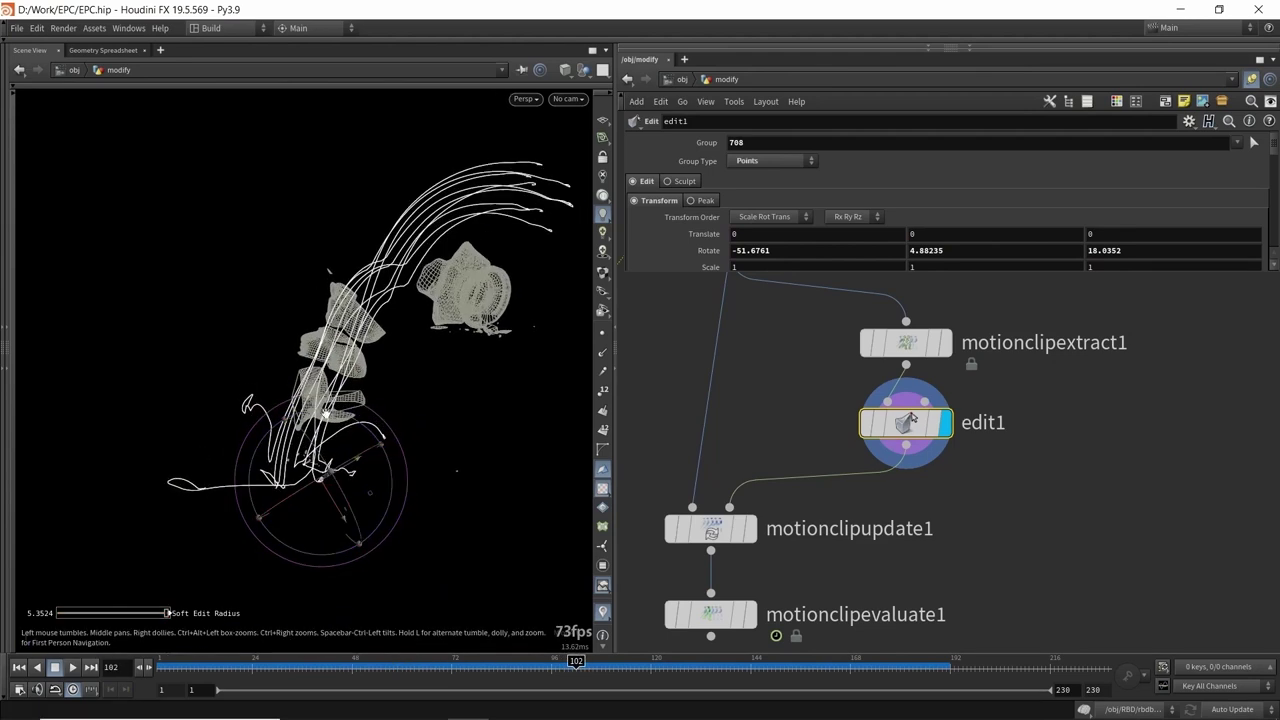
{"action": "left_click_drag", "start_coordinate": [322, 483], "coordinate": [292, 477]}
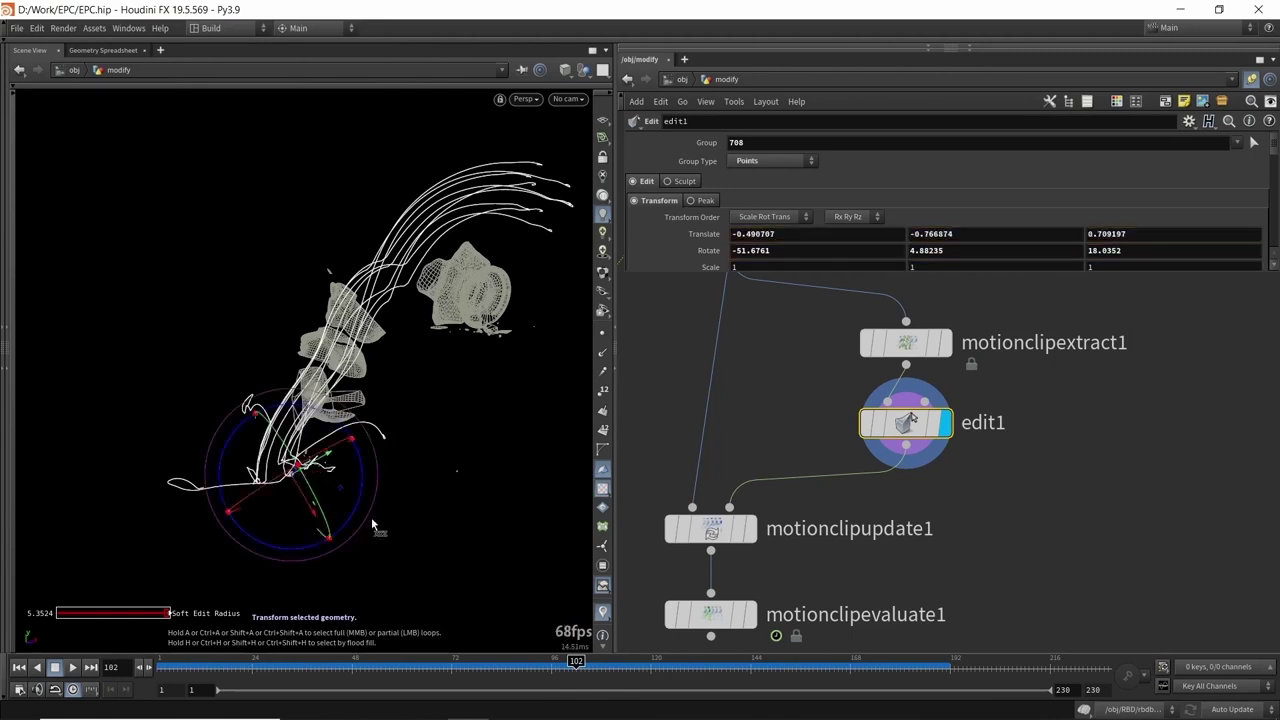
- Move to frame 83 and try wiring motionclipevaluate1's output into the third input of jointdeform3
{"action": "left_click_drag", "start_coordinate": [564, 663], "coordinate": [498, 663]}
{"action": "key", "text": "Escape"}
{"action": "scroll", "coordinate": [800, 479], "scroll_direction": "down", "scroll_amount": 3}
{"action": "middle_click_drag", "start_coordinate": [806, 486], "coordinate": [850, 400]}
{"action": "scroll", "coordinate": [850, 400], "scroll_direction": "up", "scroll_amount": 1}
{"action": "left_click", "coordinate": [781, 504]}
{"action": "middle_click_drag", "start_coordinate": [711, 492], "coordinate": [788, 557]}
- At frame 96, reposition edit1's trail points to a translation of about -0.31, 0.44 and 0.06
{"action": "key", "text": "Return"}
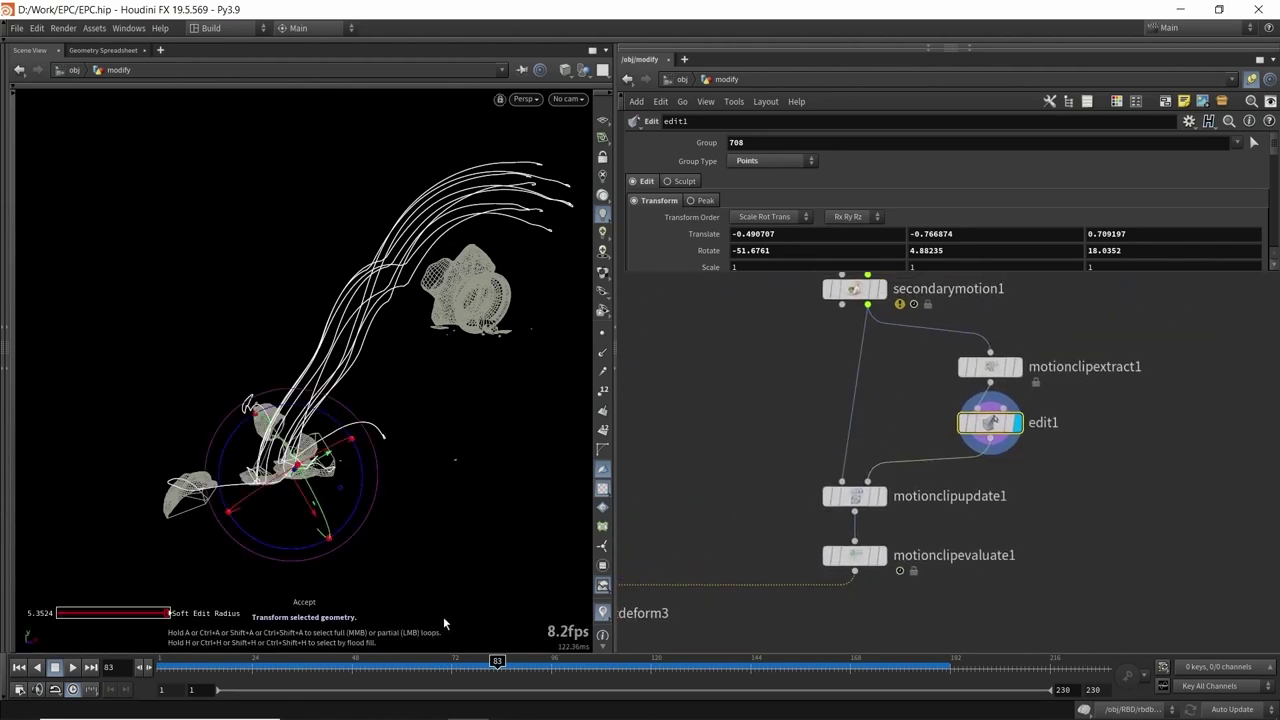
{"action": "left_click_drag", "start_coordinate": [497, 663], "coordinate": [551, 661]}
{"action": "left_click_drag", "start_coordinate": [313, 470], "coordinate": [286, 437], "text": "alt"}
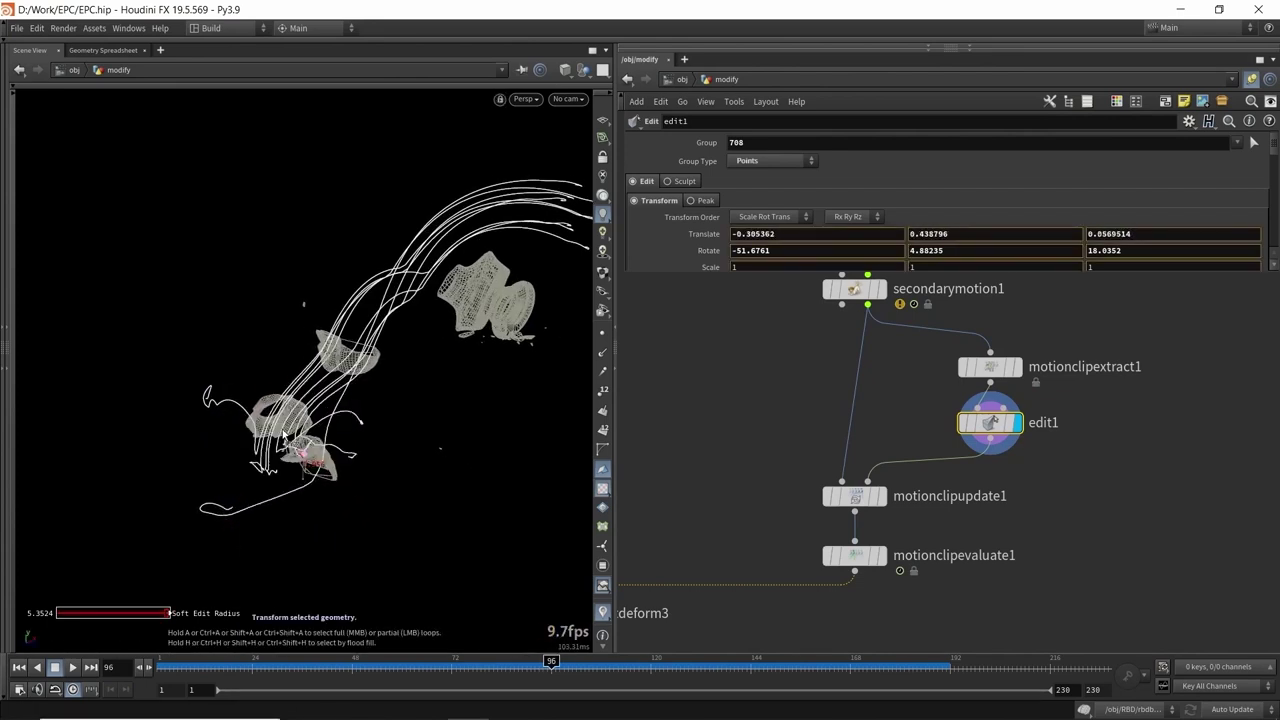
- Undo the trail-point moves, the jointdeform3 connection, the edit1 display and the template change
{"action": "key", "text": "ctrl+z"}
{"action": "key", "text": "ctrl+z"}
{"action": "key", "text": "ctrl+z"}
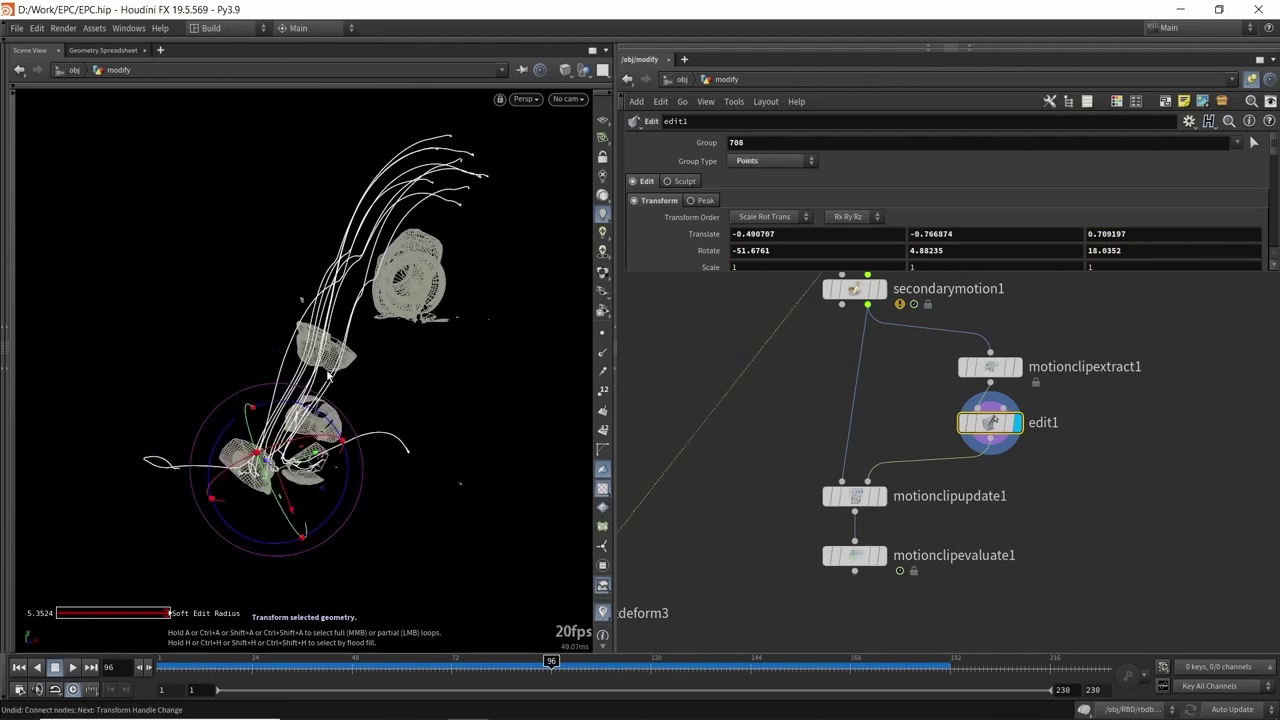
{"action": "key", "text": "ctrl+z"}
{"action": "key", "text": "ctrl+z"}
{"action": "key", "text": "ctrl+z"}
{"action": "key", "text": "ctrl+z"}
{"action": "key", "text": "ctrl+z"}
{"action": "key", "text": "ctrl+z"}
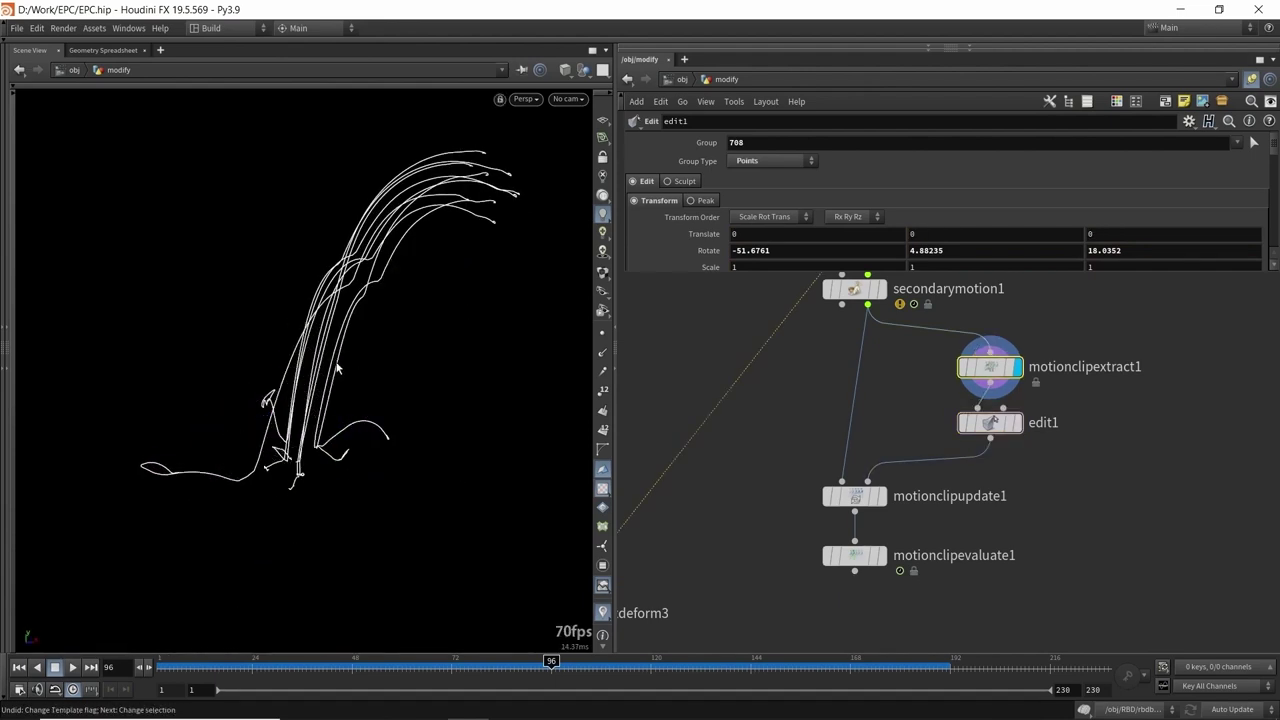
- Wire the output of motionclipevaluate1 into the third input of jointdeform3
{"action": "scroll", "coordinate": [785, 416], "scroll_direction": "up", "scroll_amount": 1}
{"action": "left_click", "coordinate": [899, 554]}
{"action": "middle_click_drag", "start_coordinate": [755, 565], "coordinate": [822, 531]}
{"action": "left_click", "coordinate": [626, 550]}
{"action": "middle_click_drag", "start_coordinate": [832, 428], "coordinate": [679, 566]}
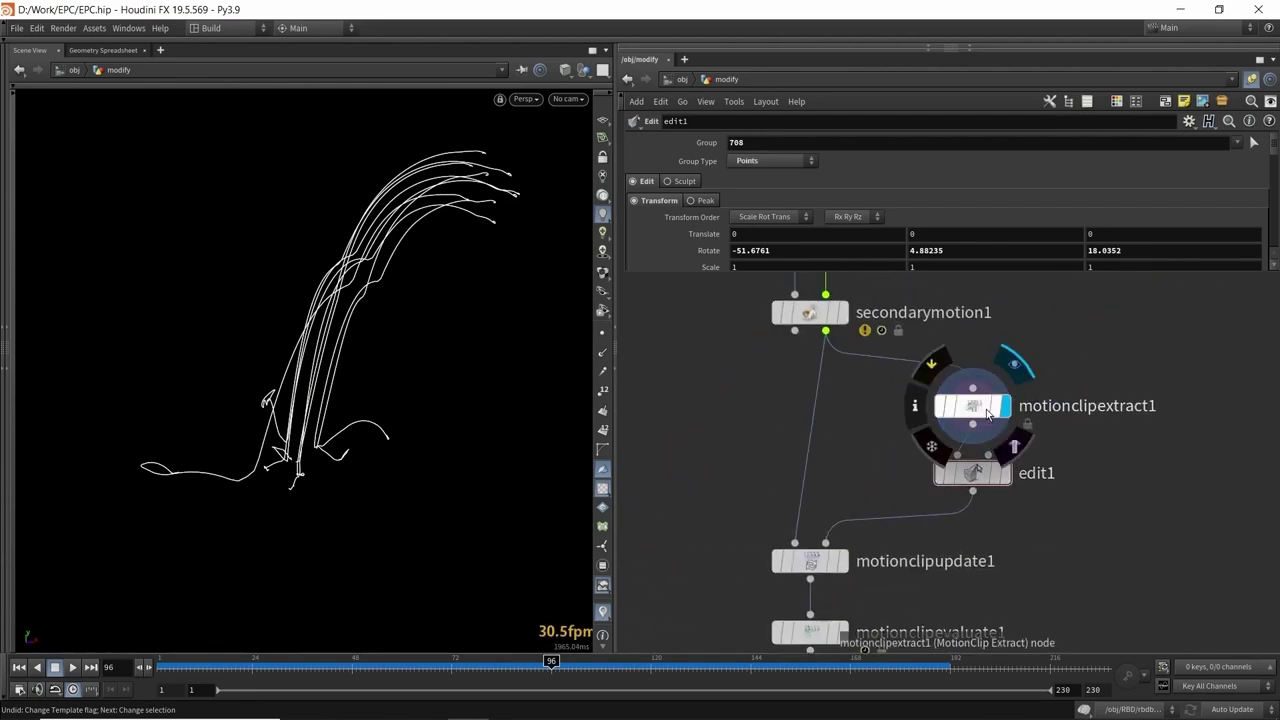
- Inspect motionclipextract1's settings, node information and trail point numbers, and hide the point numbers again
{"action": "left_click", "coordinate": [972, 405]}
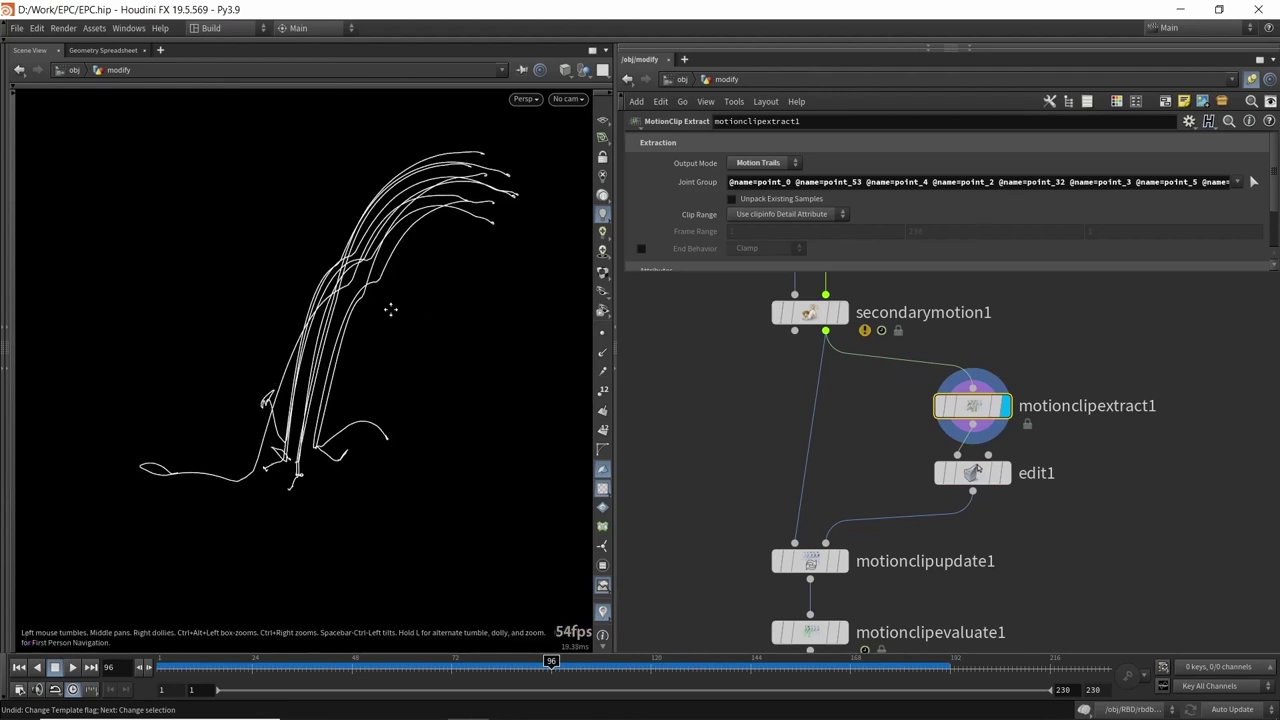
{"action": "left_click", "coordinate": [603, 390]}
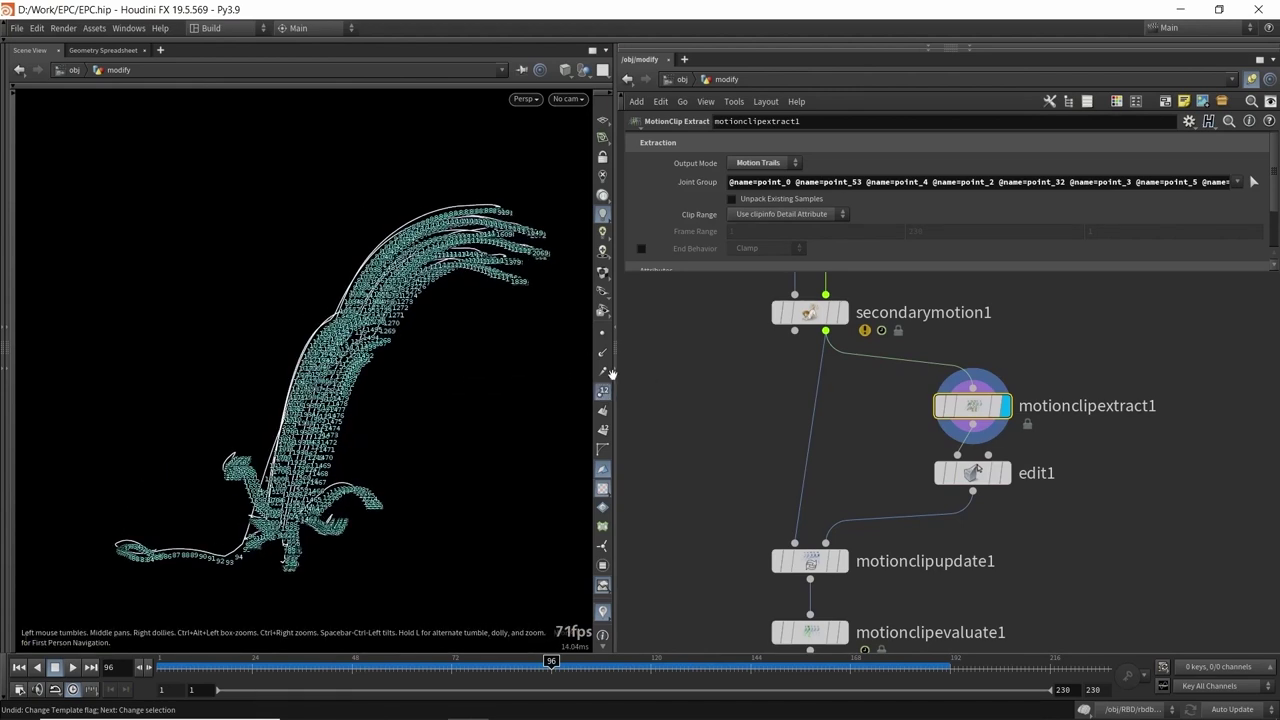
{"action": "middle_click", "coordinate": [970, 405]}
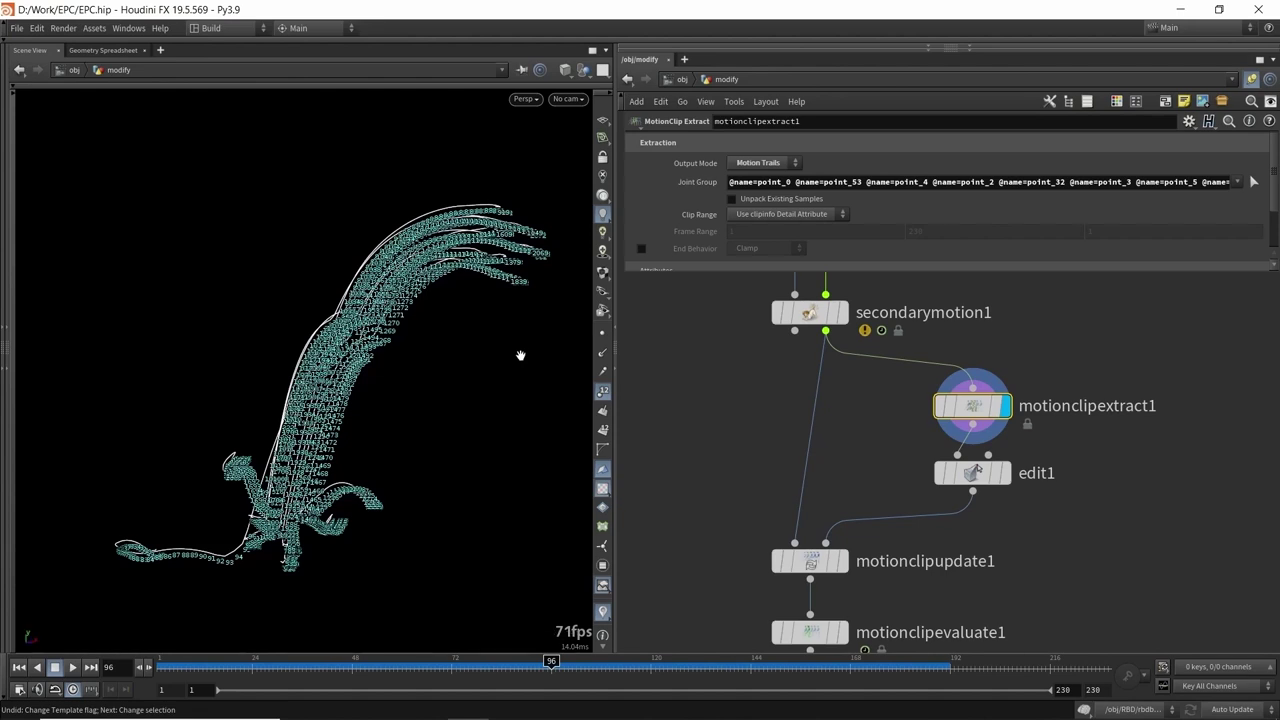
{"action": "left_click", "coordinate": [603, 391]}
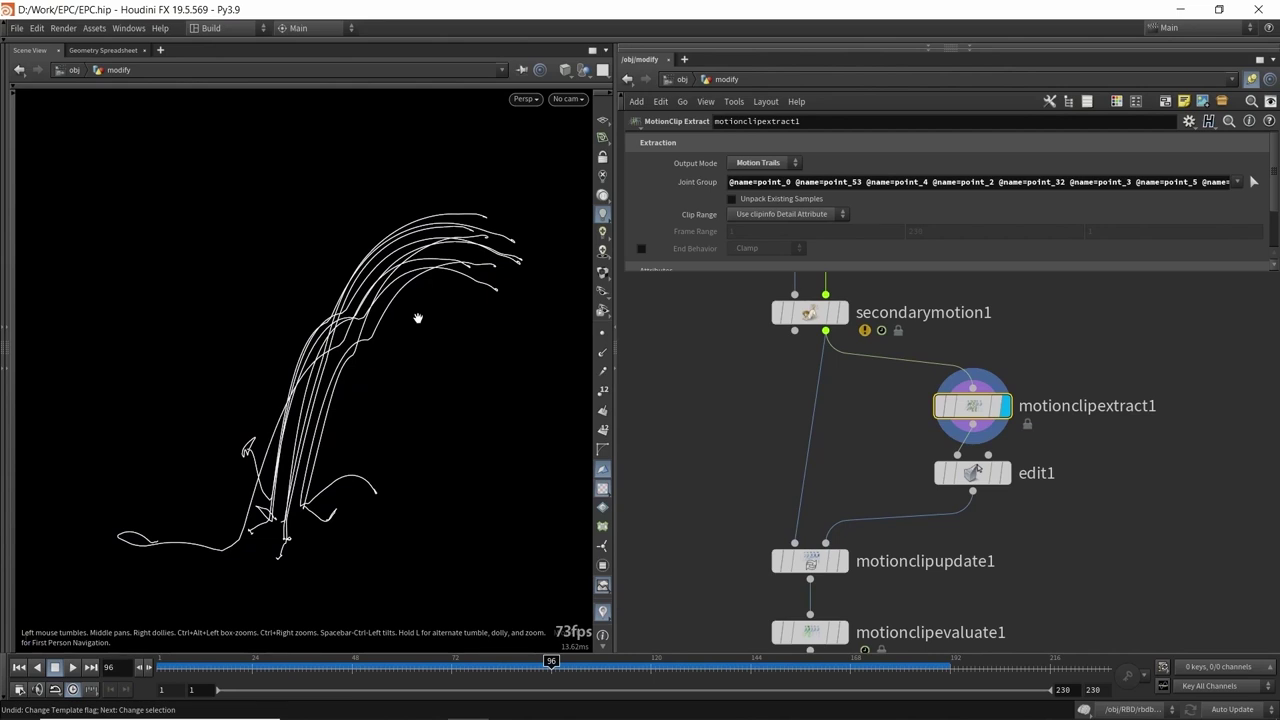
- Display motionclipupdate1 and examine its settings and the combined motion clip at frame 96
{"action": "middle_click_drag", "start_coordinate": [877, 452], "coordinate": [852, 388]}
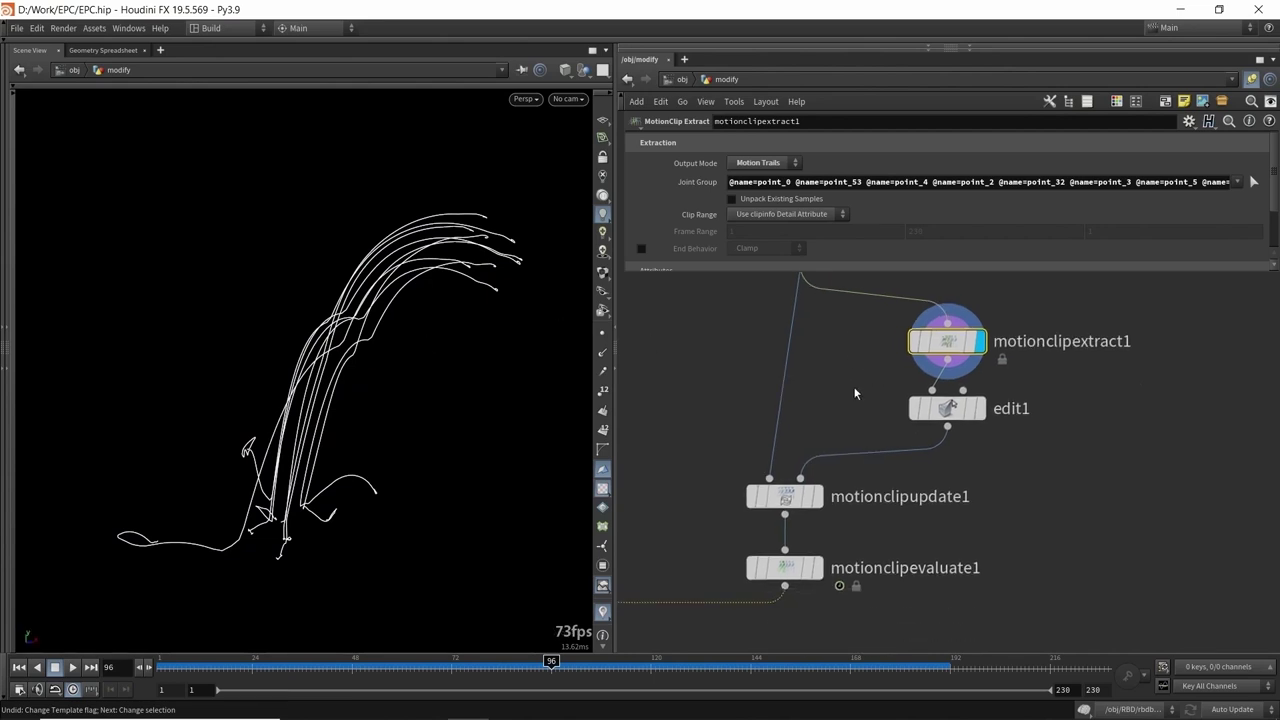
{"action": "left_click", "coordinate": [817, 498]}
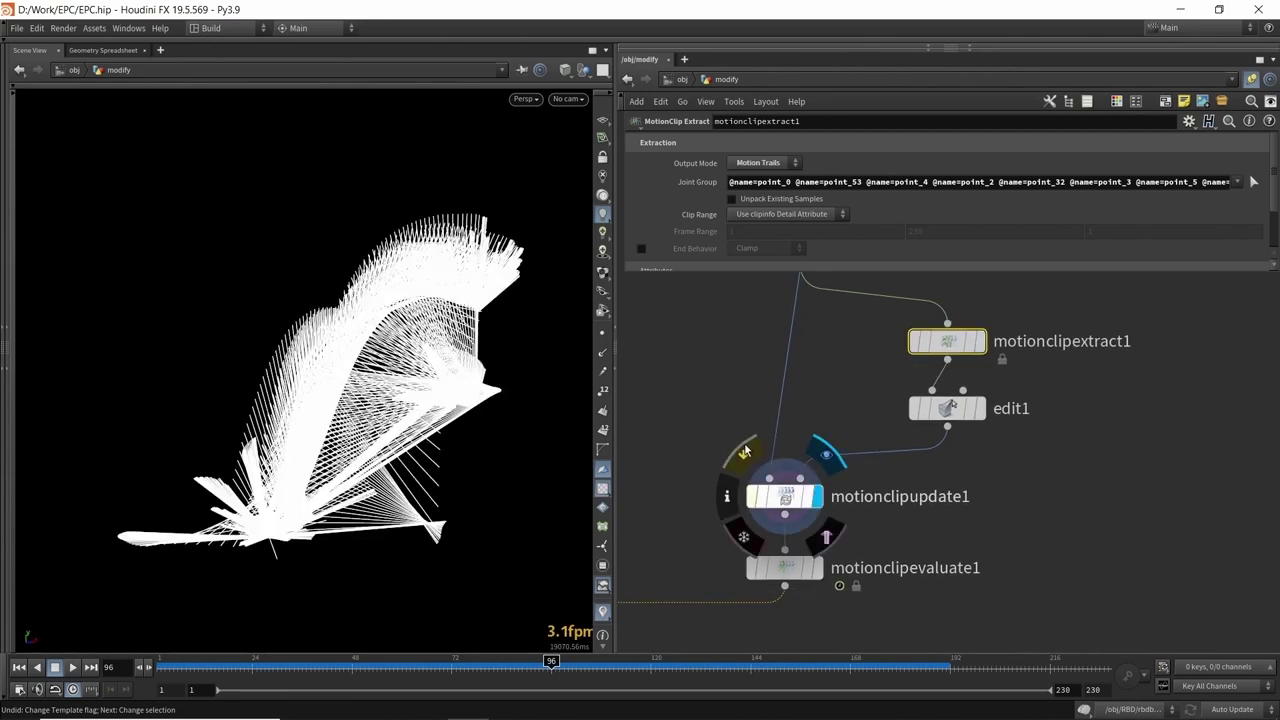
{"action": "left_click", "coordinate": [785, 496]}
{"action": "left_click_drag", "start_coordinate": [376, 339], "coordinate": [414, 289]}
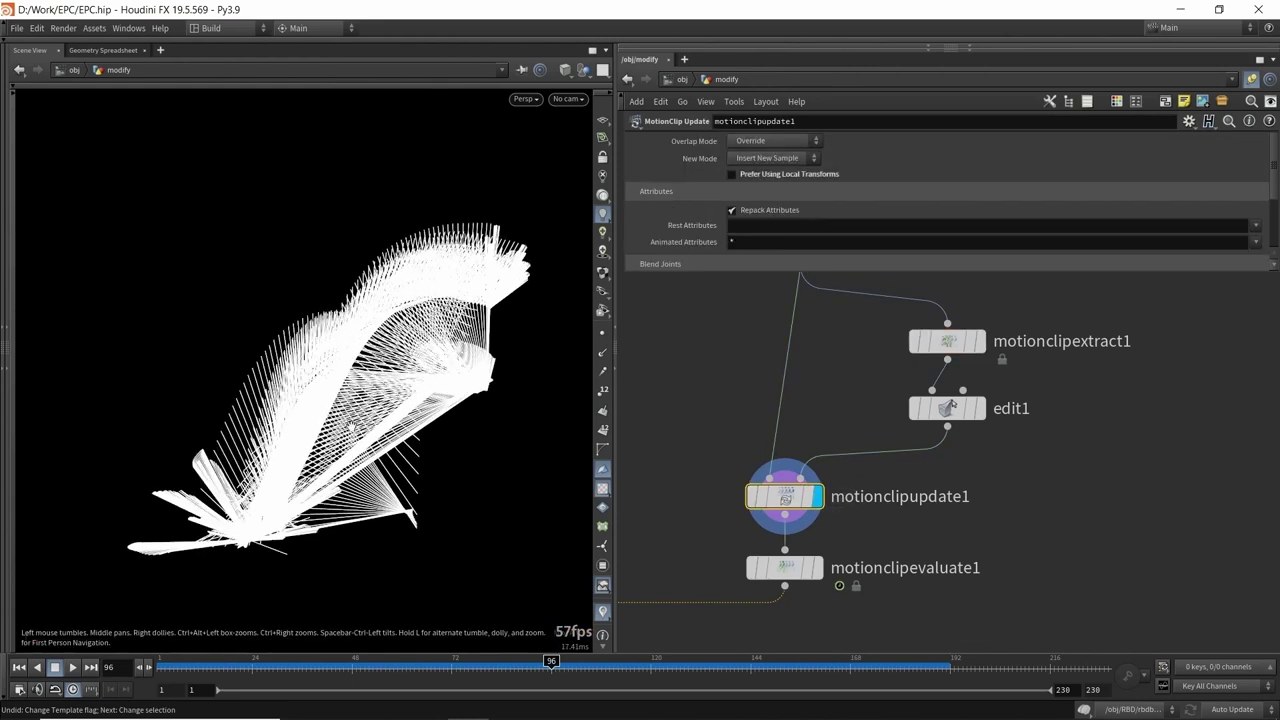
{"action": "left_click_drag", "start_coordinate": [352, 426], "coordinate": [336, 431]}
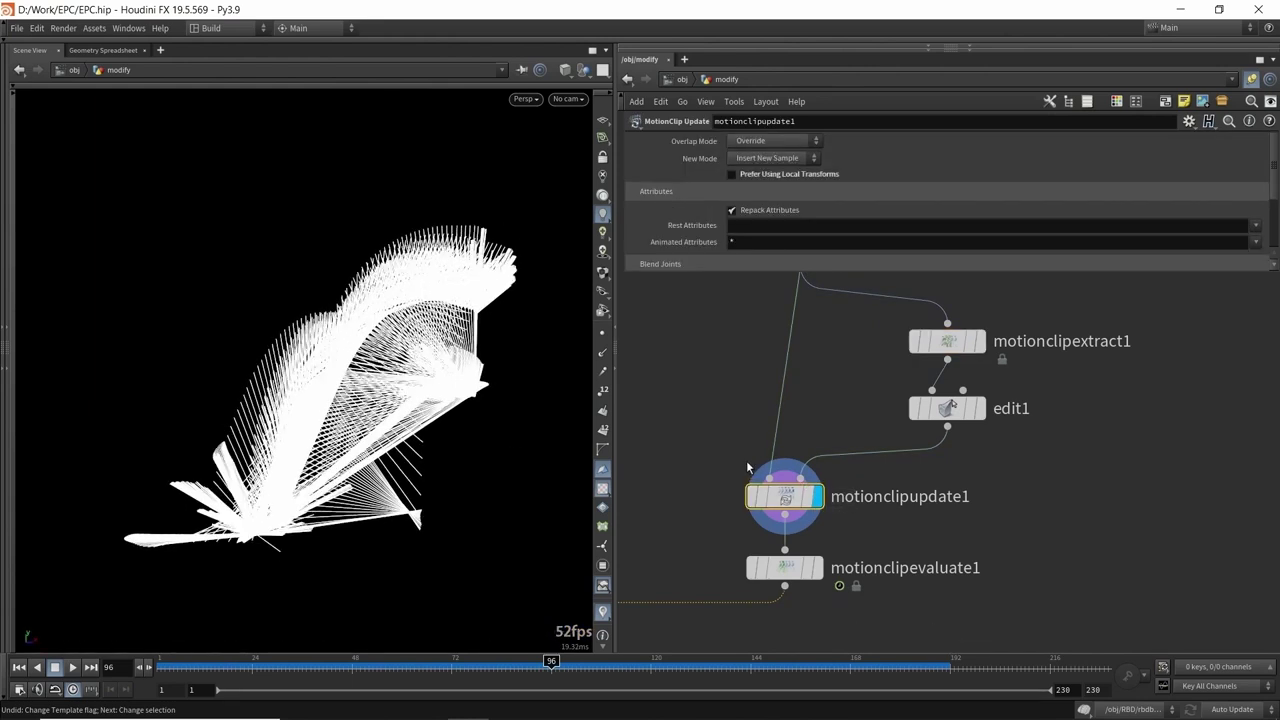
- Display the result of motionclipevaluate1, and switch the display to jointdeform3 with its settings shown
{"action": "middle_click_drag", "start_coordinate": [837, 571], "coordinate": [837, 491]}
{"action": "left_click", "coordinate": [820, 497]}
{"action": "left_click_drag", "start_coordinate": [338, 448], "coordinate": [348, 446]}
{"action": "scroll", "coordinate": [775, 554], "scroll_direction": "down", "scroll_amount": 4}
{"action": "middle_click_drag", "start_coordinate": [777, 560], "coordinate": [978, 511]}
{"action": "scroll", "coordinate": [718, 527], "scroll_direction": "up", "scroll_amount": 3}
{"action": "left_click", "coordinate": [807, 505]}
{"action": "left_click_drag", "start_coordinate": [851, 391], "coordinate": [760, 548]}
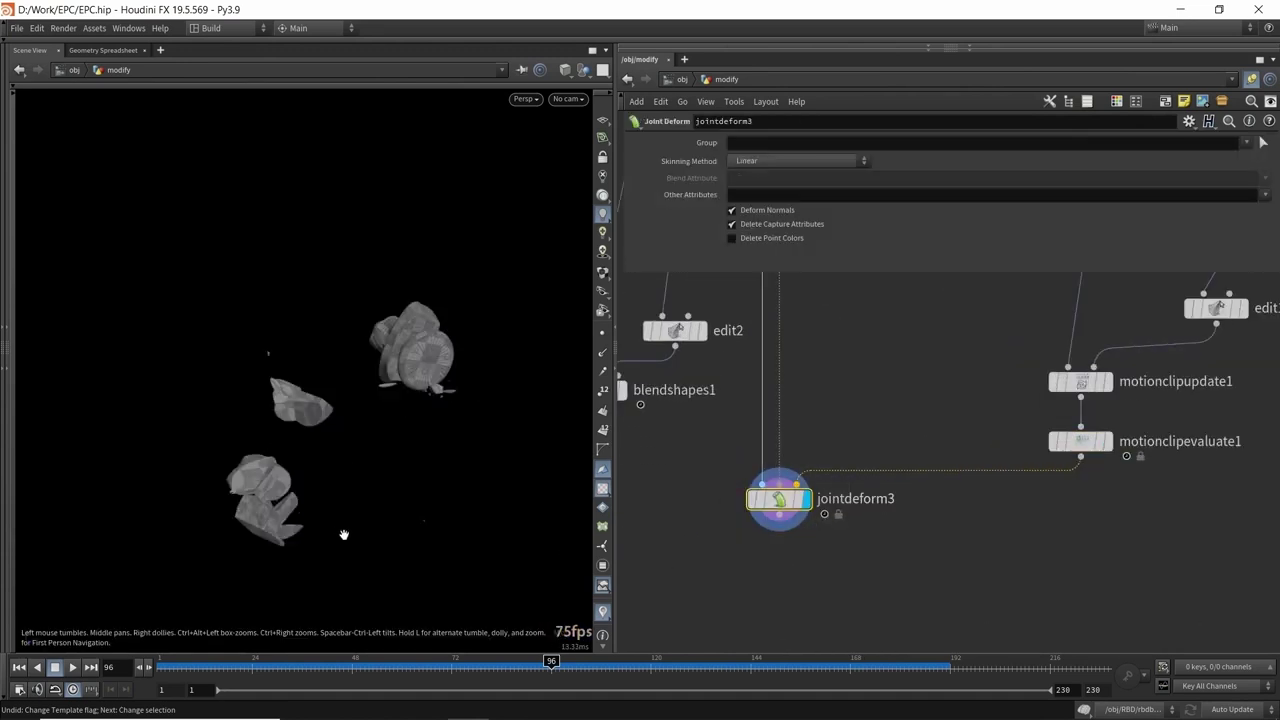
- Play jointdeform3 from frame 1, replay the assembly up close from frame 143, and return to frame 122
{"action": "left_click", "coordinate": [19, 667]}
{"action": "left_click", "coordinate": [72, 668]}
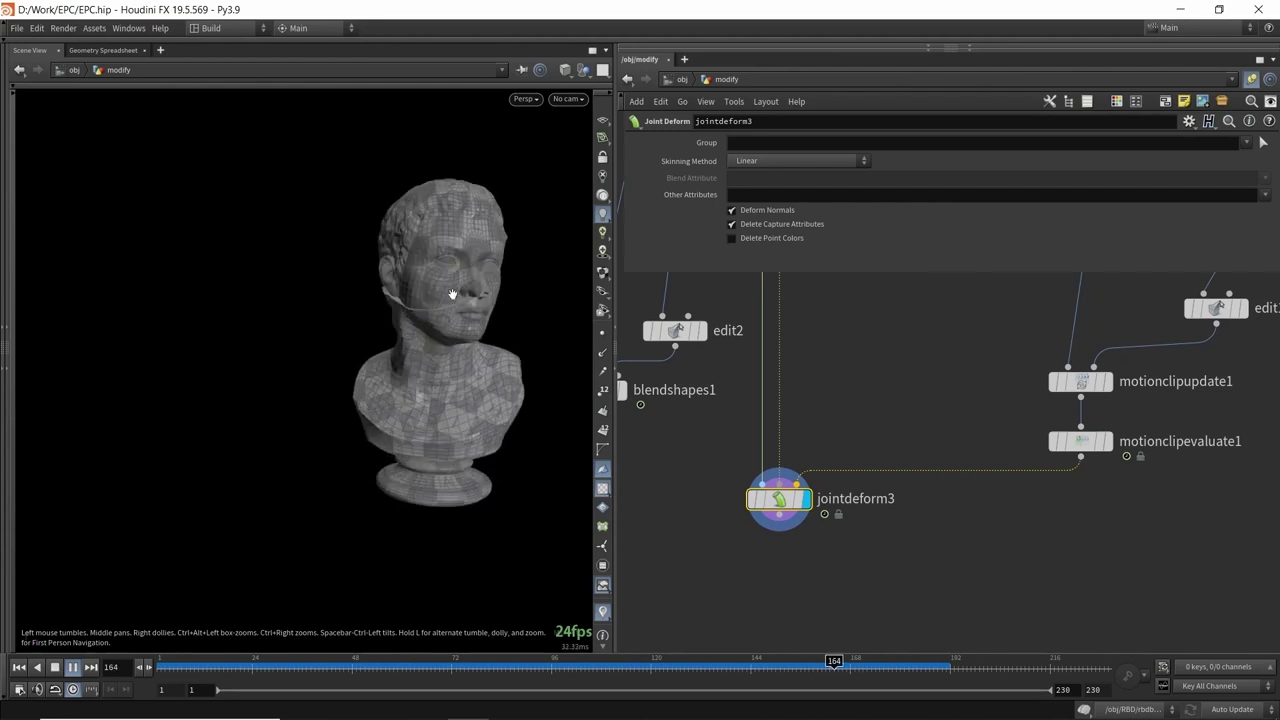
{"action": "scroll", "coordinate": [366, 297], "scroll_direction": "up", "scroll_amount": 5}
{"action": "left_click_drag", "start_coordinate": [369, 294], "coordinate": [340, 331]}
{"action": "left_click_drag", "start_coordinate": [627, 664], "coordinate": [746, 664]}
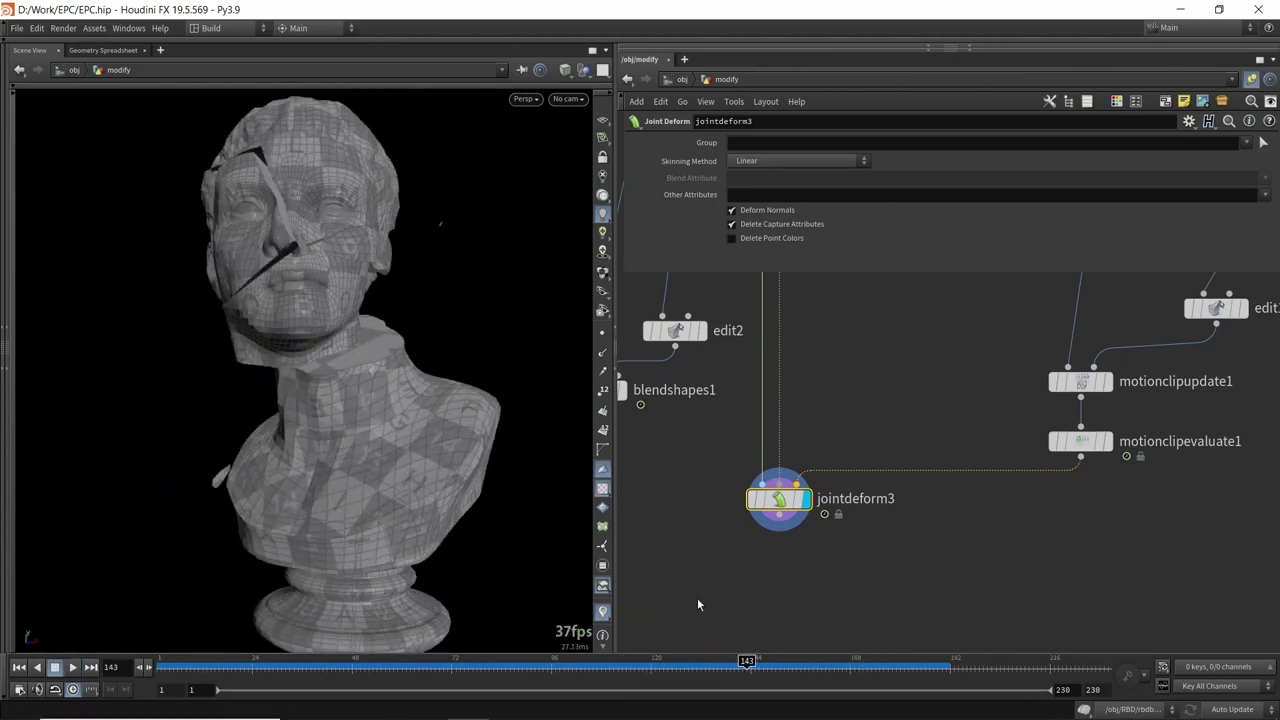
{"action": "left_click", "coordinate": [73, 668]}
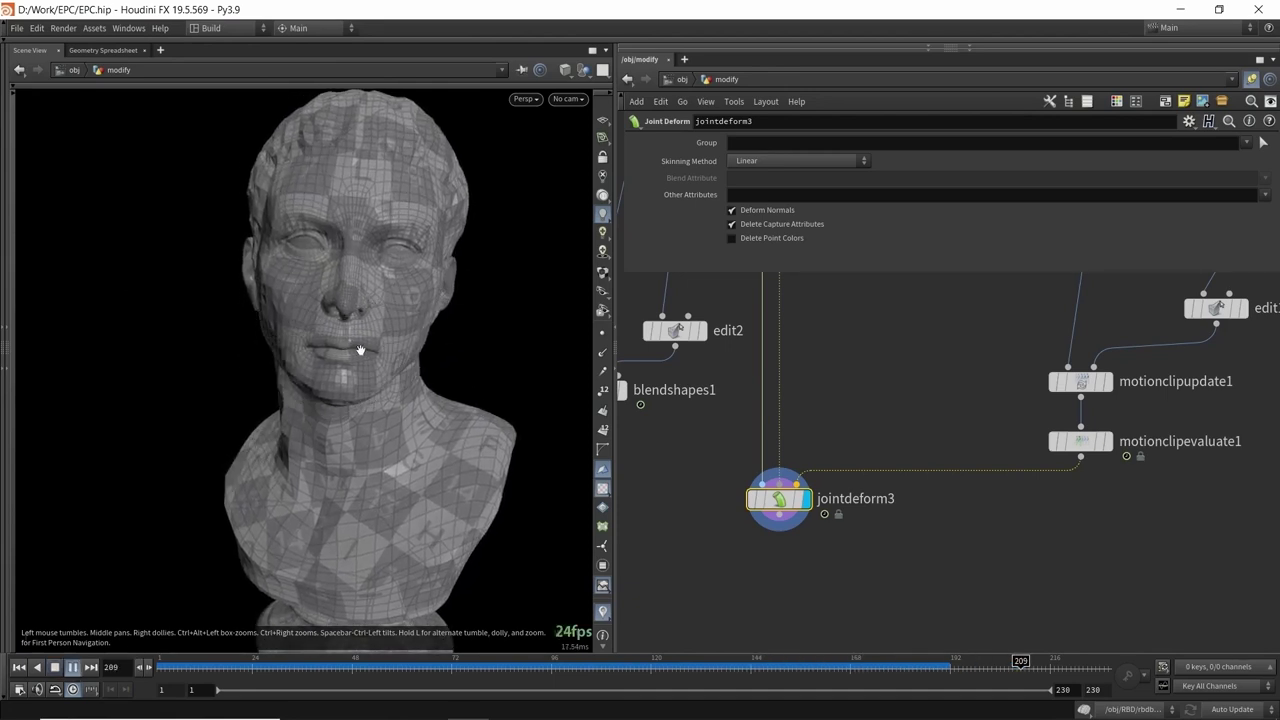
{"action": "left_click", "coordinate": [655, 663]}
{"action": "left_click_drag", "start_coordinate": [655, 663], "coordinate": [659, 663]}
- Display edit2 with its settings and frame its bust geometry to examine the face up close
{"action": "middle_click_drag", "start_coordinate": [861, 334], "coordinate": [899, 389]}
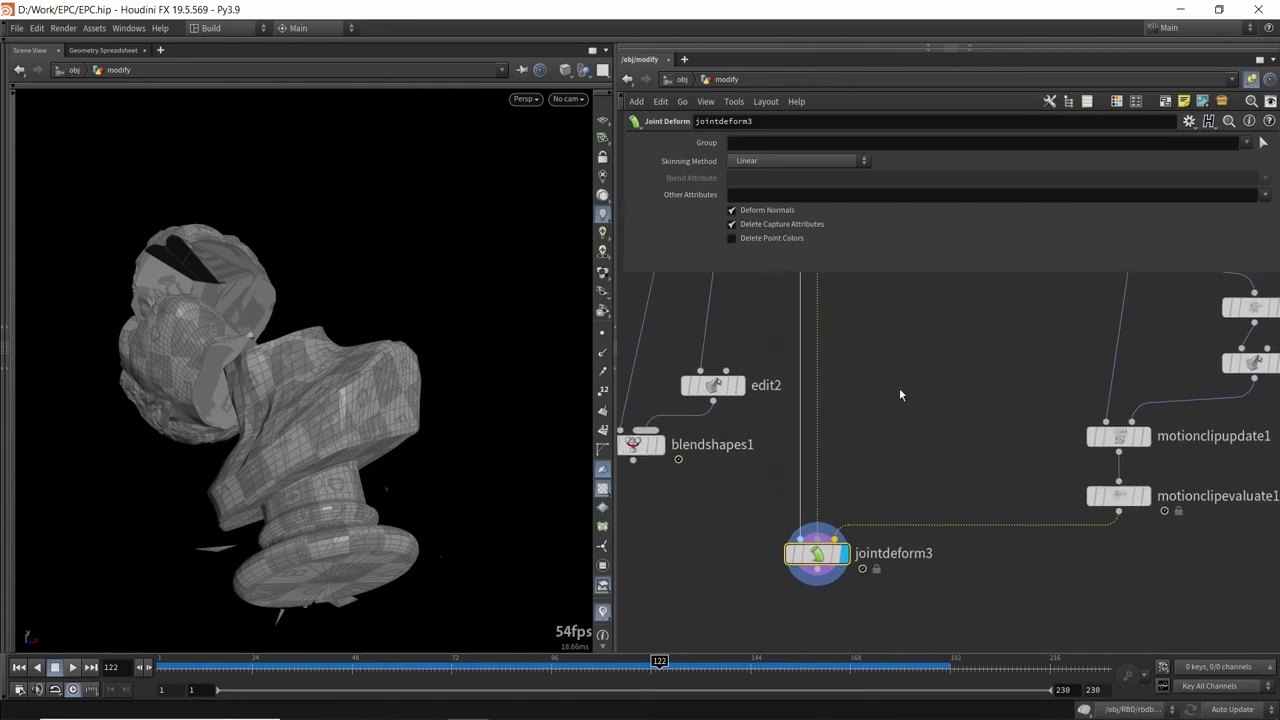
{"action": "middle_click_drag", "start_coordinate": [746, 440], "coordinate": [775, 518]}
{"action": "left_click", "coordinate": [790, 474]}
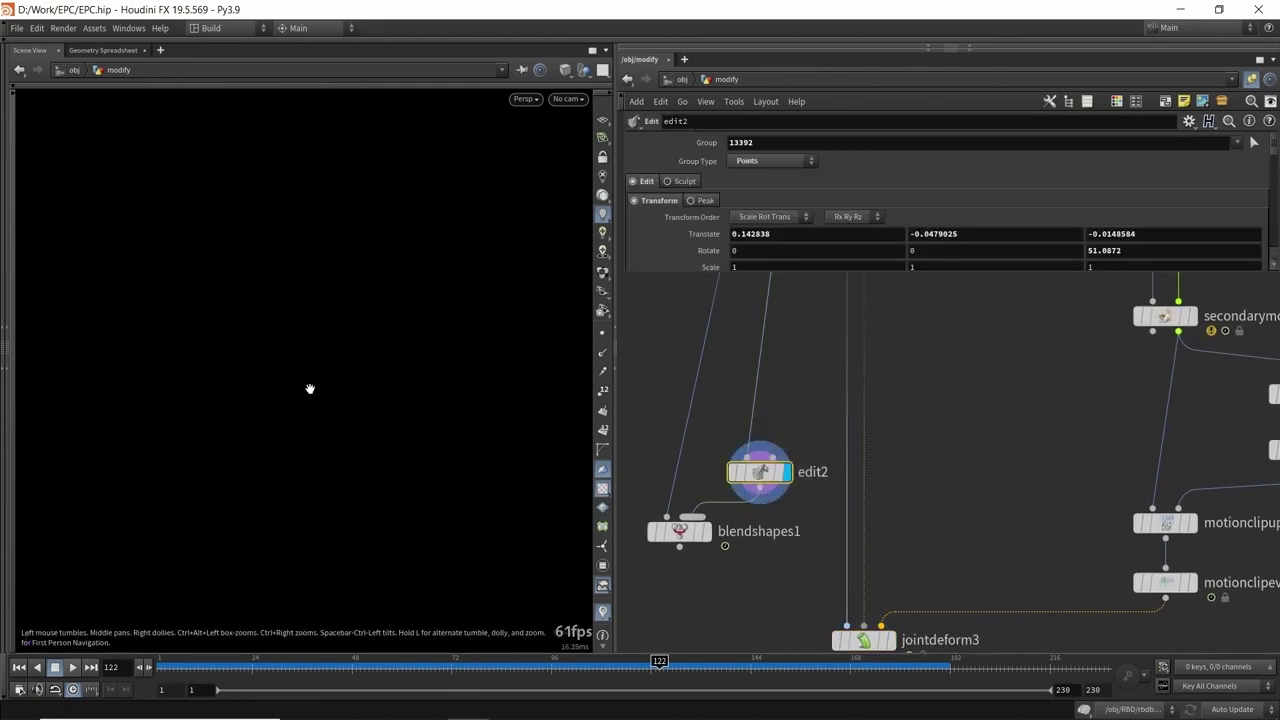
{"action": "key", "text": "f"}
{"action": "scroll", "coordinate": [310, 340], "scroll_direction": "up", "scroll_amount": 5}
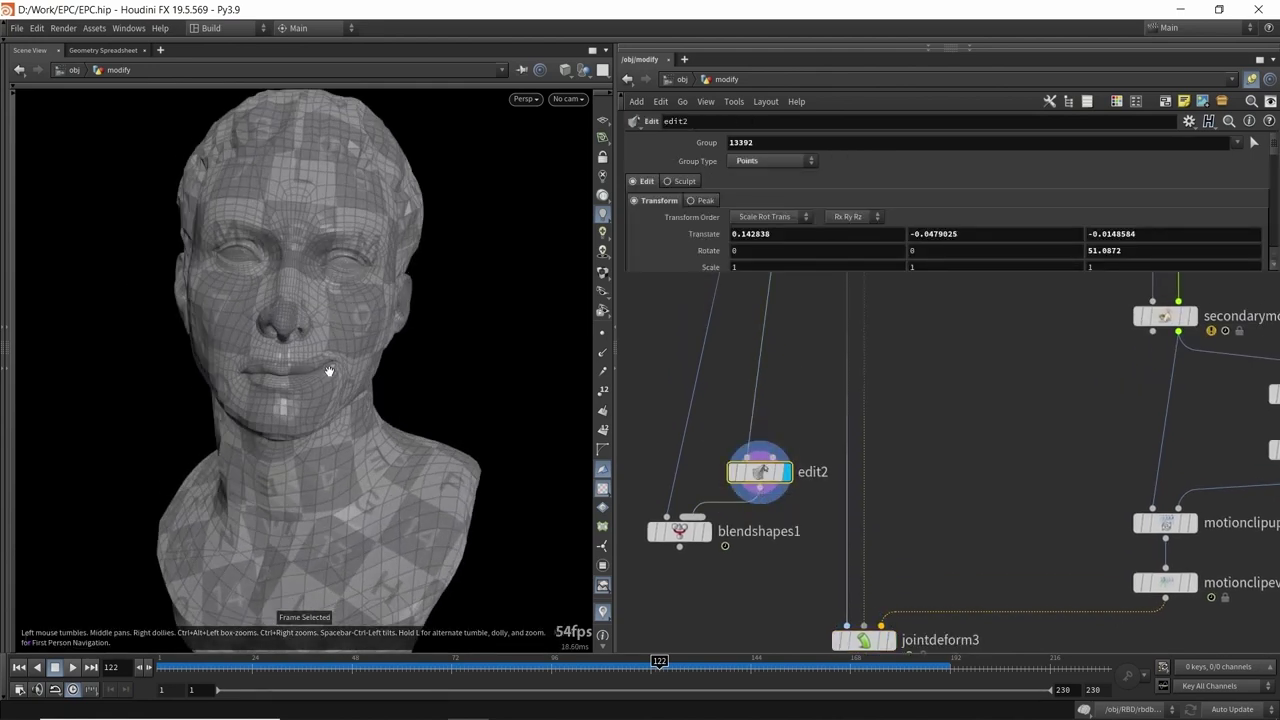
- Examine edit2's smiling face at frame 101, and display blendshapes1 to inspect its blend weights
{"action": "left_click_drag", "start_coordinate": [659, 666], "coordinate": [572, 666]}
{"action": "left_click_drag", "start_coordinate": [208, 298], "coordinate": [305, 364]}
{"action": "key", "text": "Return"}
{"action": "key", "text": "Escape"}
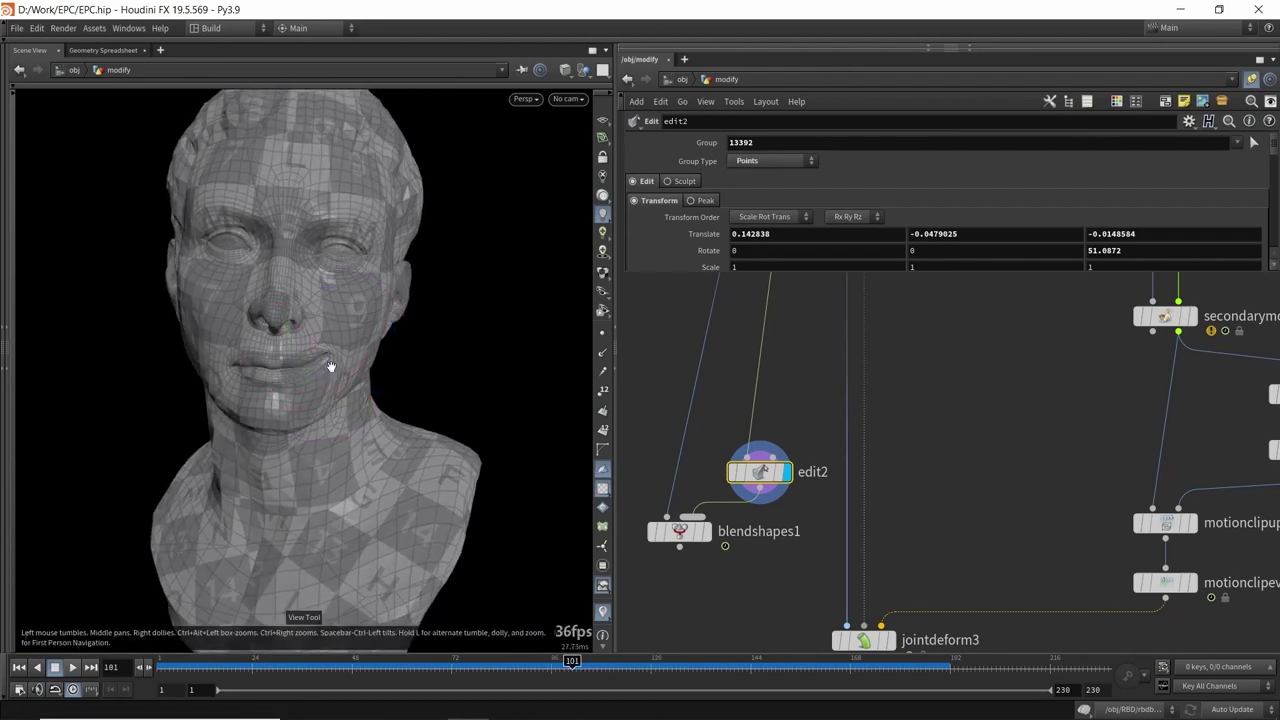
{"action": "left_click", "coordinate": [690, 531]}
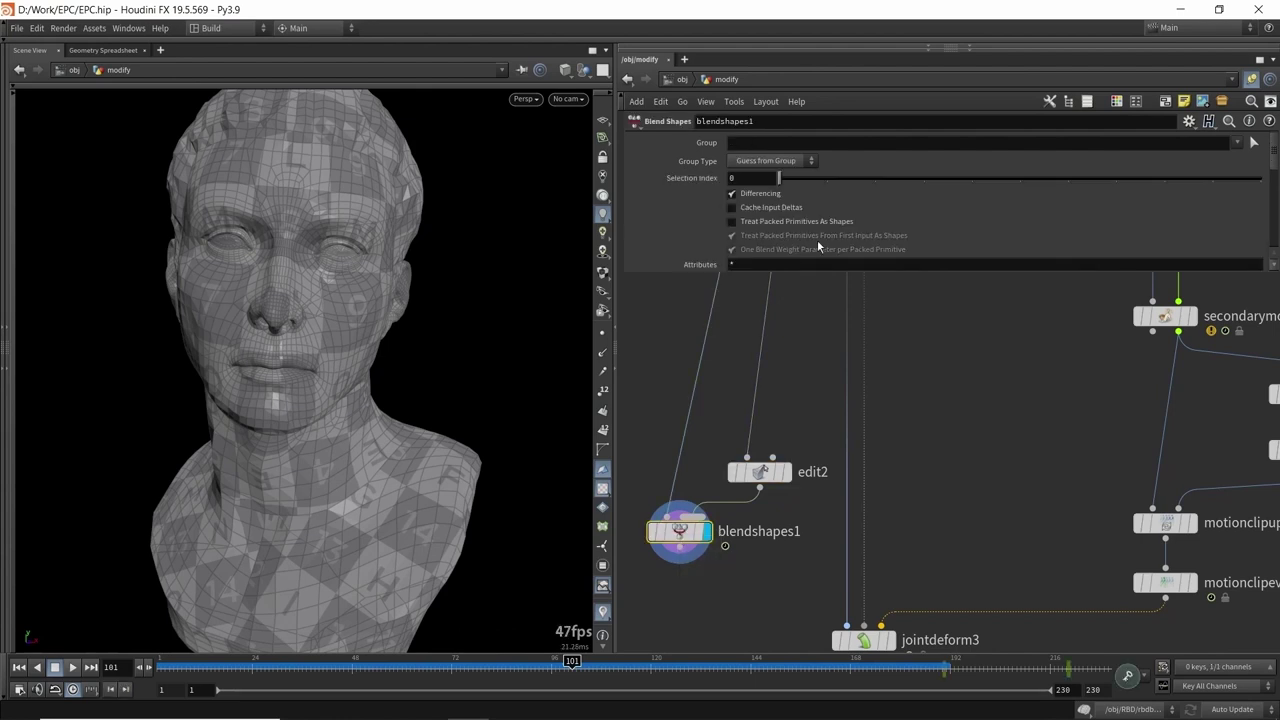
{"action": "scroll", "coordinate": [817, 240], "scroll_direction": "down", "scroll_amount": 6}
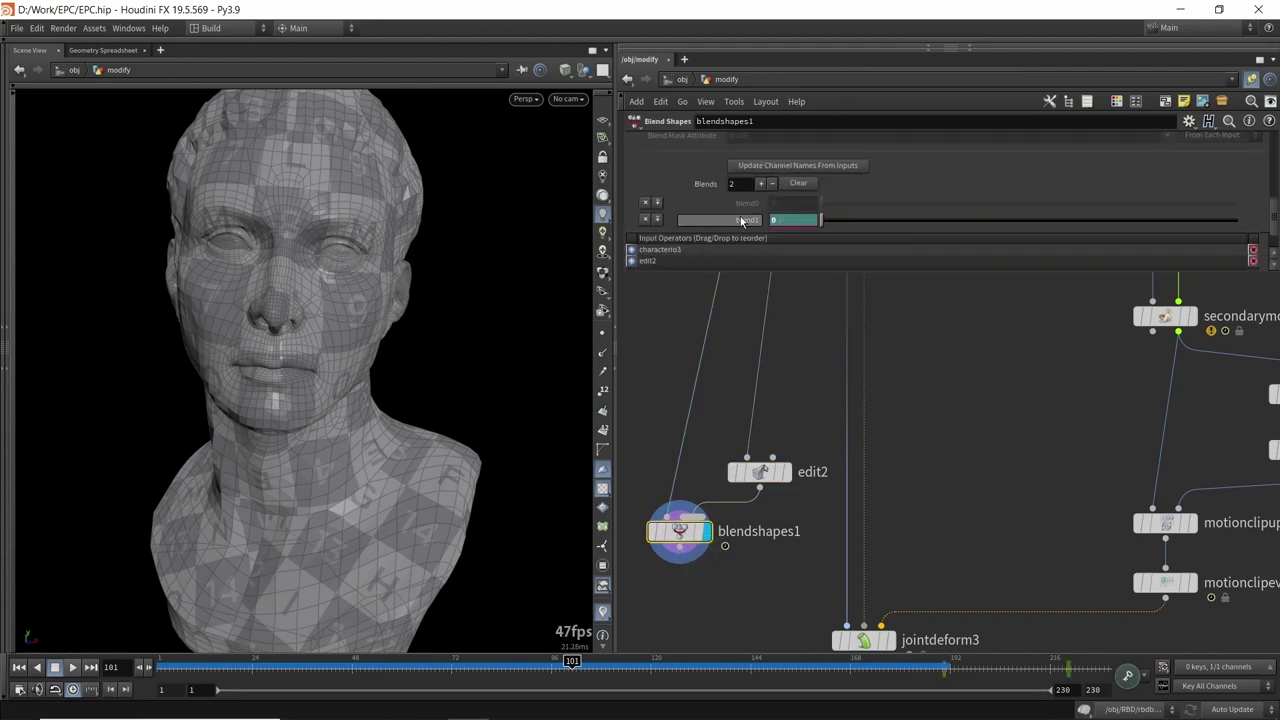
- Connect blendshapes1 to jointdeform3's first input, display jointdeform3 and preview the animation, stopping at frame 64
{"action": "left_click", "coordinate": [680, 547]}
{"action": "left_click", "coordinate": [846, 551]}
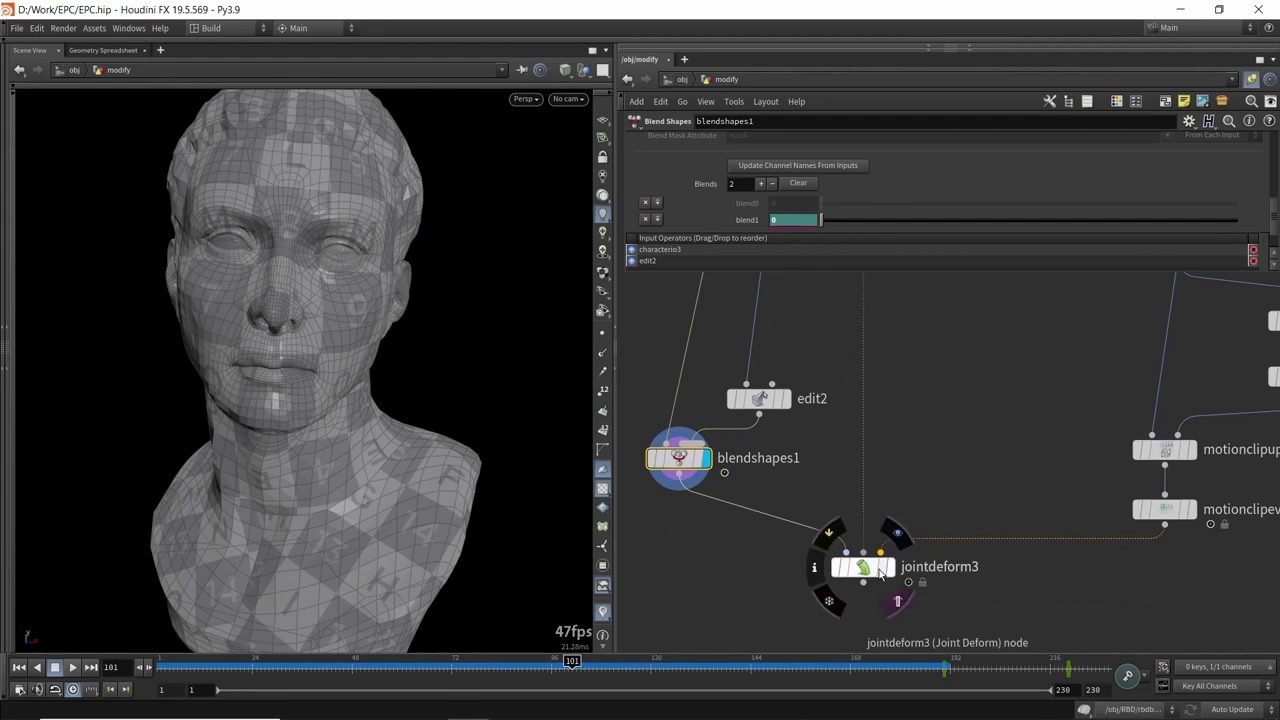
{"action": "left_click", "coordinate": [889, 567]}
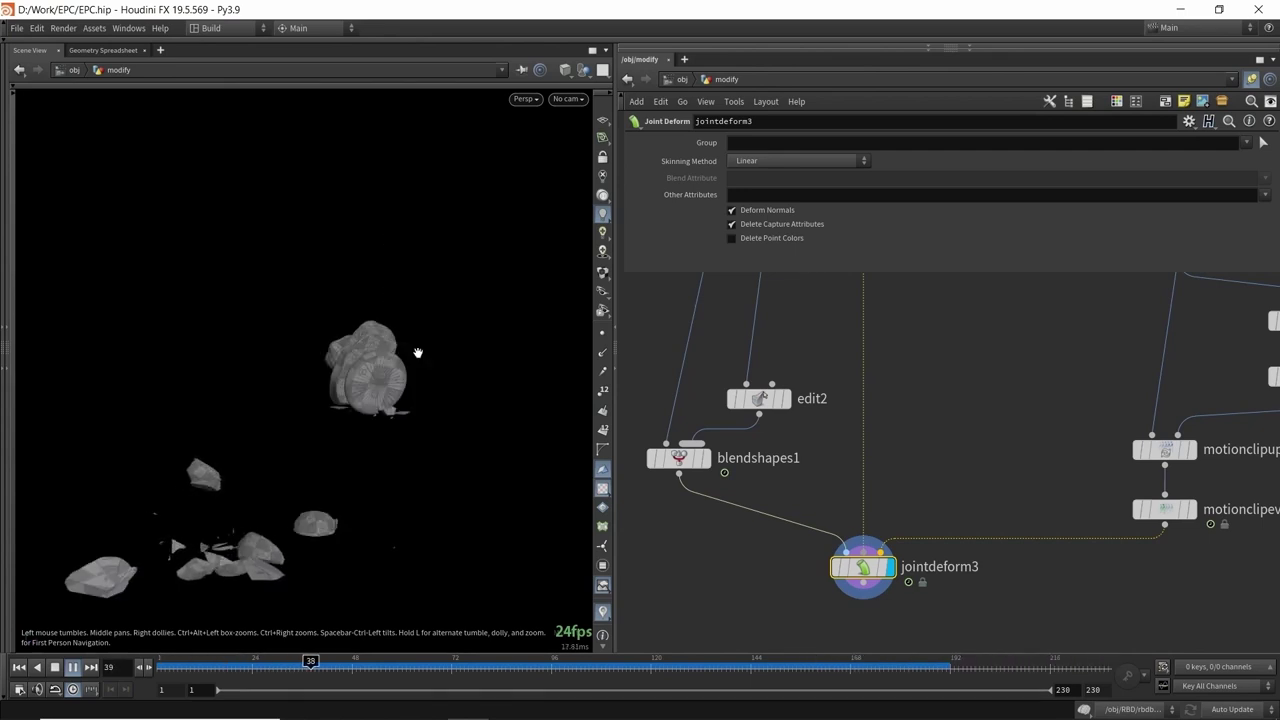
{"action": "left_click", "coordinate": [418, 666]}
- Display blendshapes1's bust at frame 64 for comparison, and switch the display back to jointdeform3
{"action": "left_click", "coordinate": [704, 458]}
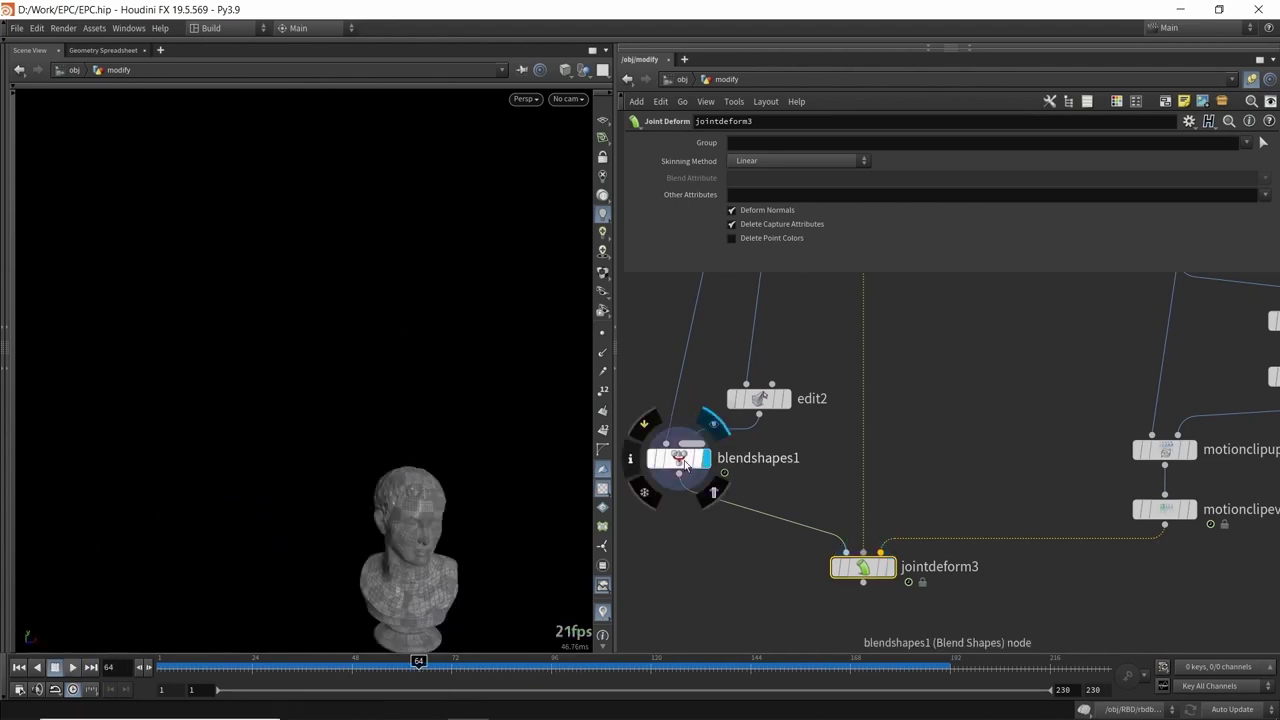
{"action": "left_click", "coordinate": [680, 458]}
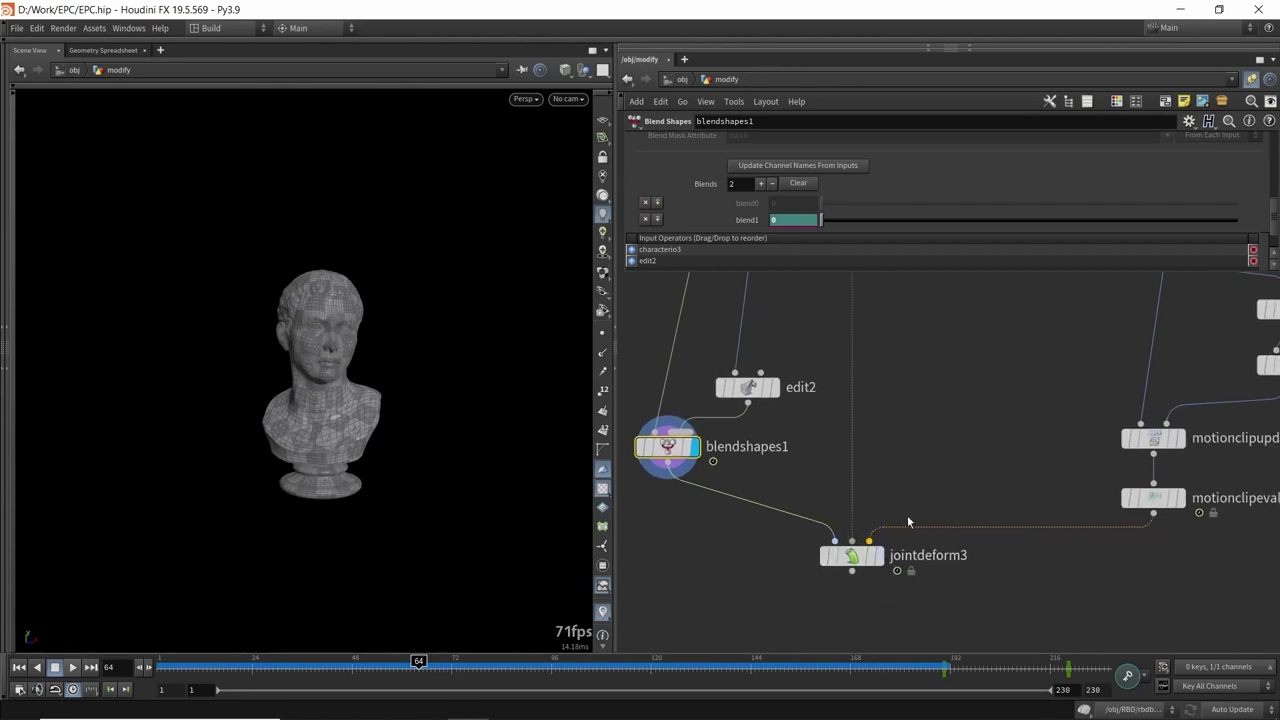
{"action": "left_click", "coordinate": [866, 558]}
{"action": "left_click", "coordinate": [877, 556]}
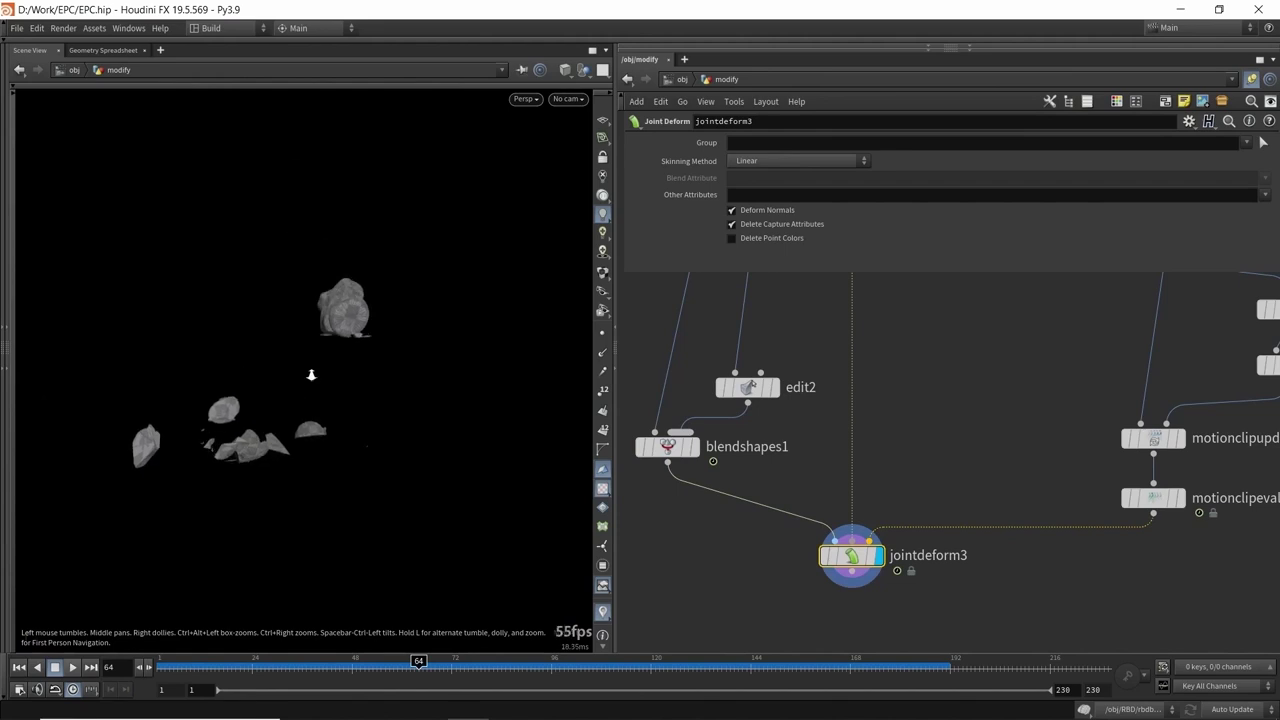
- View jointdeform3's fragments at frame 4 and save the scene file
{"action": "scroll", "coordinate": [940, 380], "scroll_direction": "down", "scroll_amount": 2}
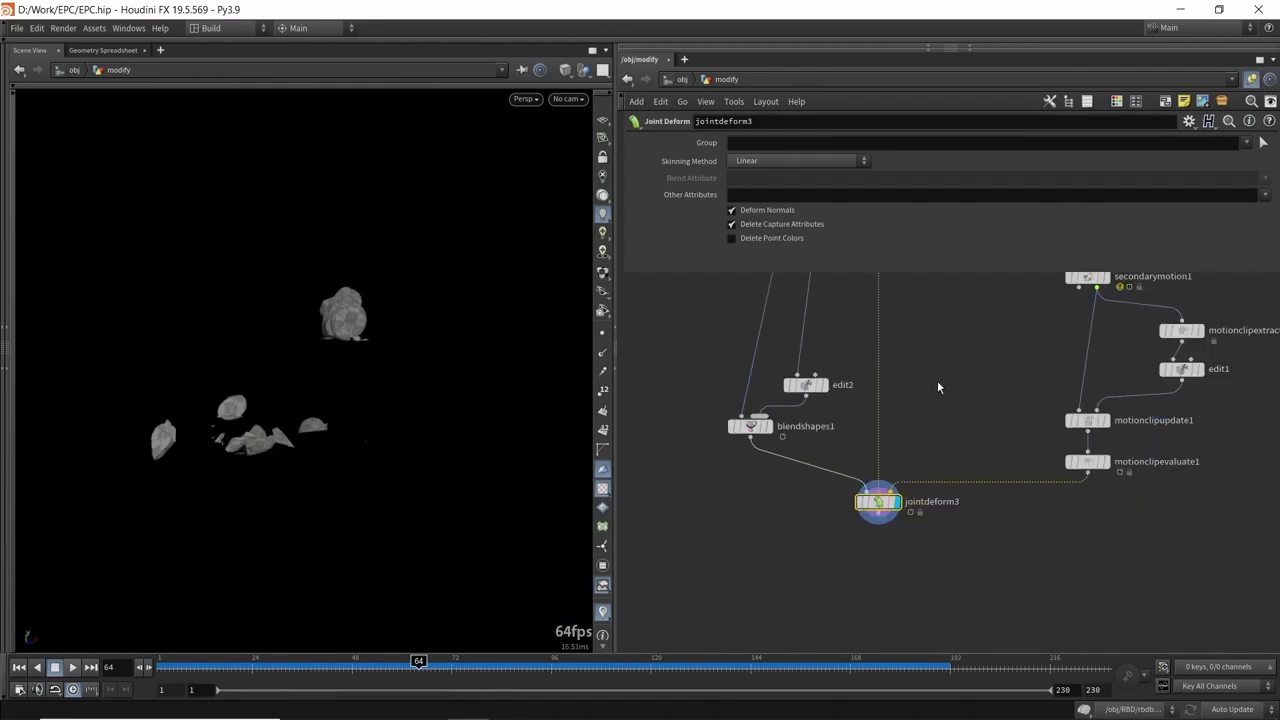
{"action": "scroll", "coordinate": [937, 387], "scroll_direction": "up", "scroll_amount": 2}
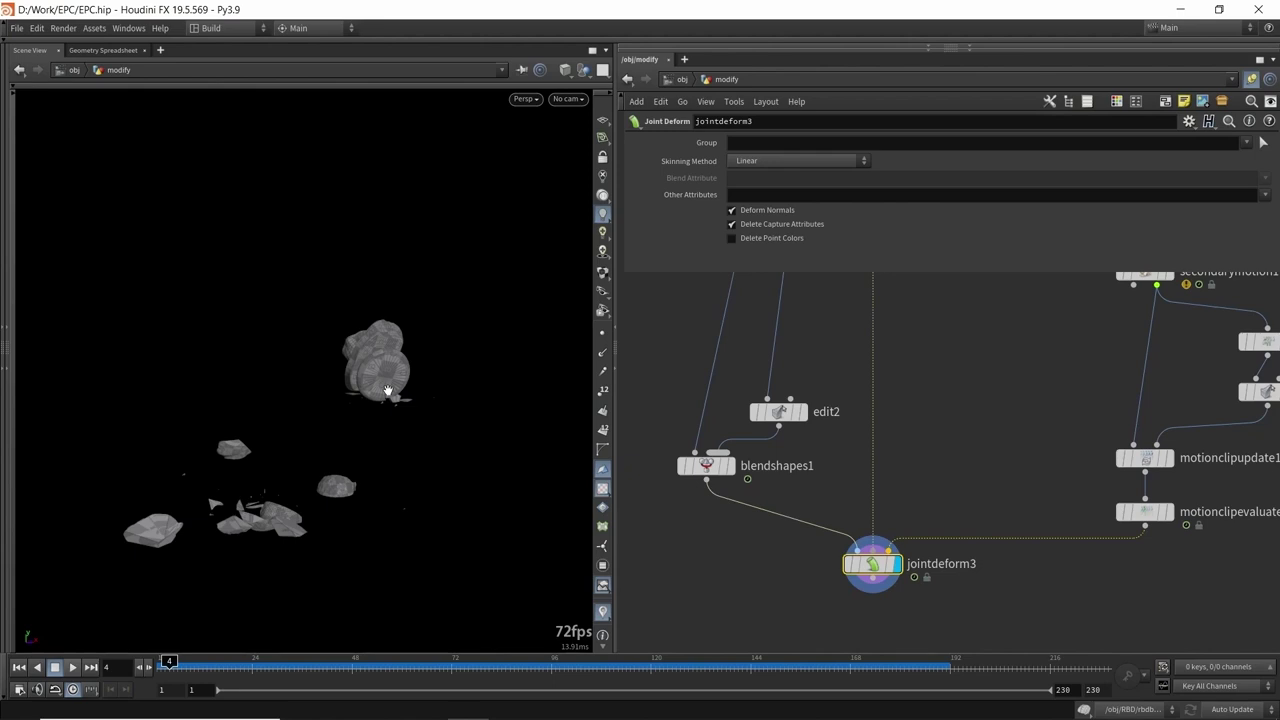
{"action": "left_click_drag", "start_coordinate": [388, 390], "coordinate": [380, 371]}
{"action": "key", "text": "ctrl+s"}
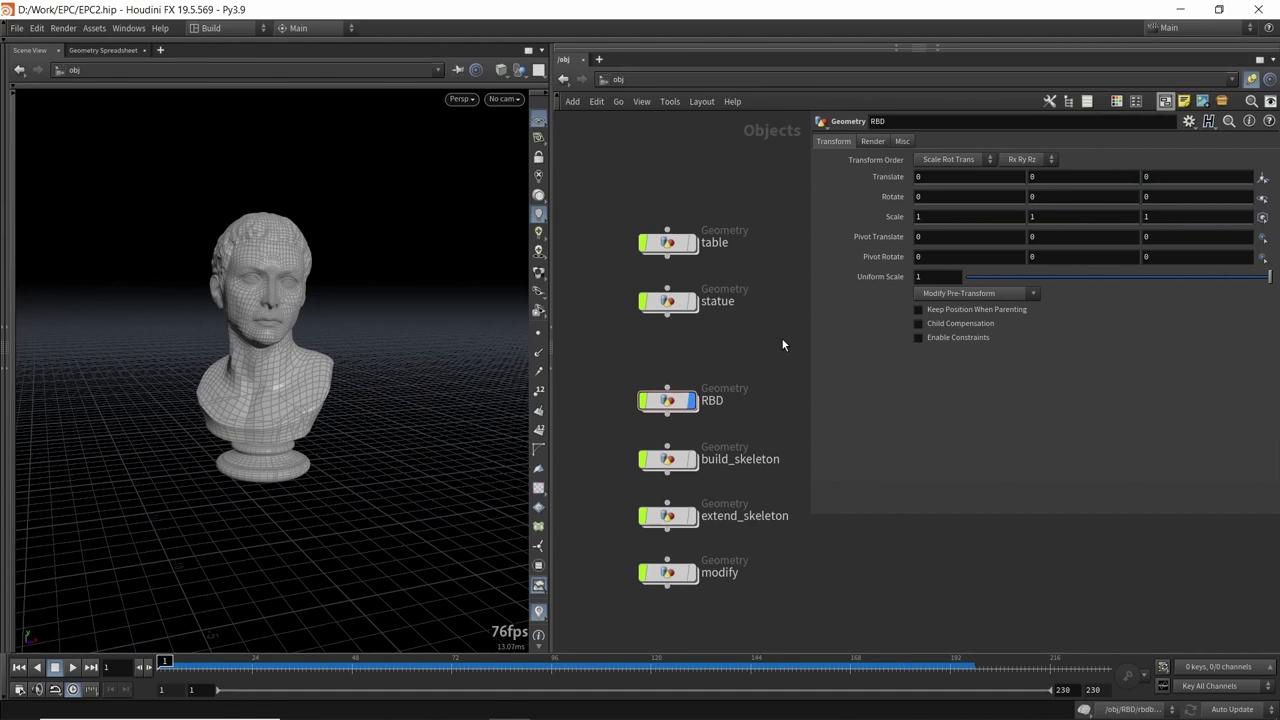
- Move the modify object further below extend_skeleton in the object network, and select extend_skeleton
{"action": "mouse_move", "coordinate": [672, 584]}
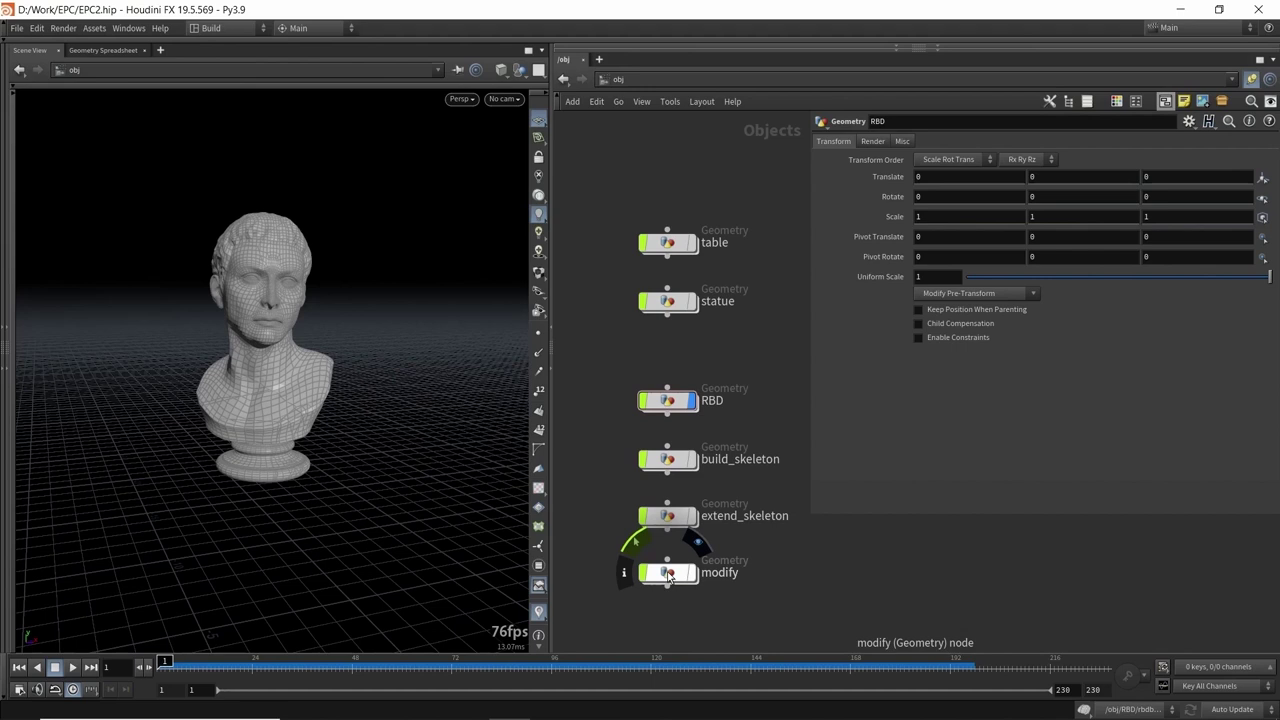
{"action": "left_click_drag", "start_coordinate": [668, 575], "coordinate": [668, 619]}
{"action": "left_click_drag", "start_coordinate": [721, 538], "coordinate": [600, 418]}
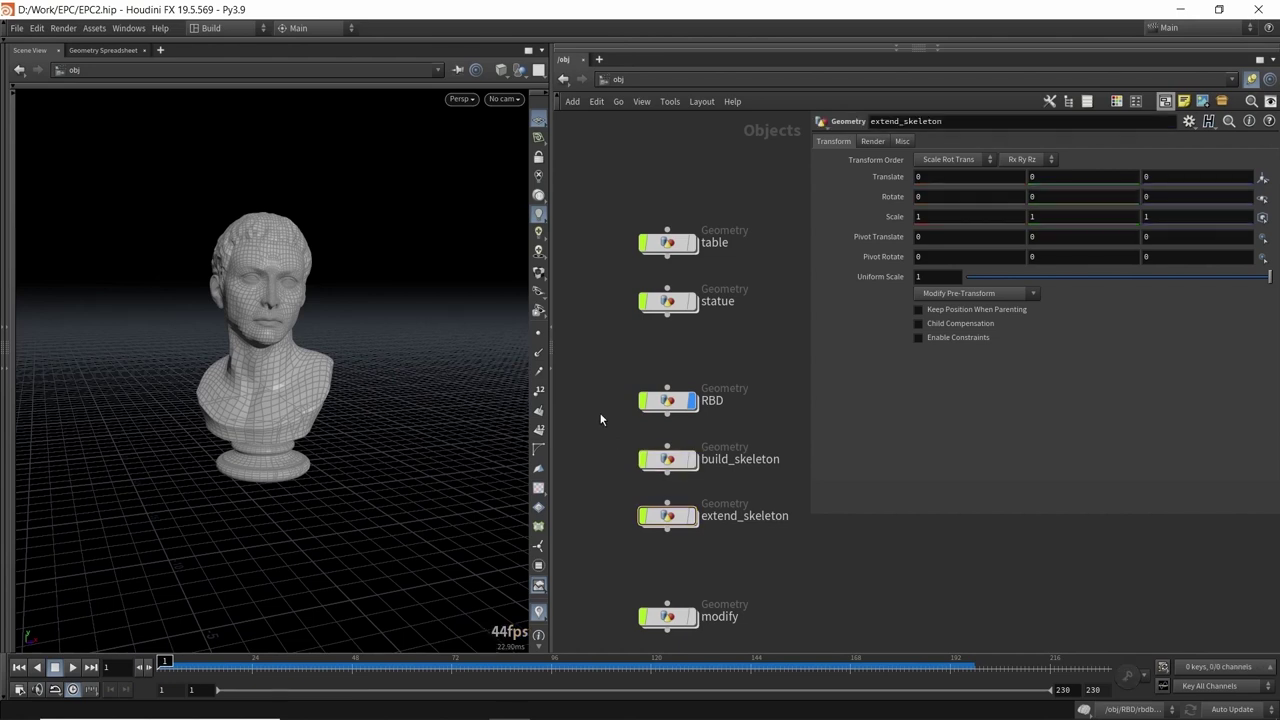
- Inside the RBD network, template the statue node and display ballisticpath1's trajectory with its settings
{"action": "double_click", "coordinate": [668, 400]}
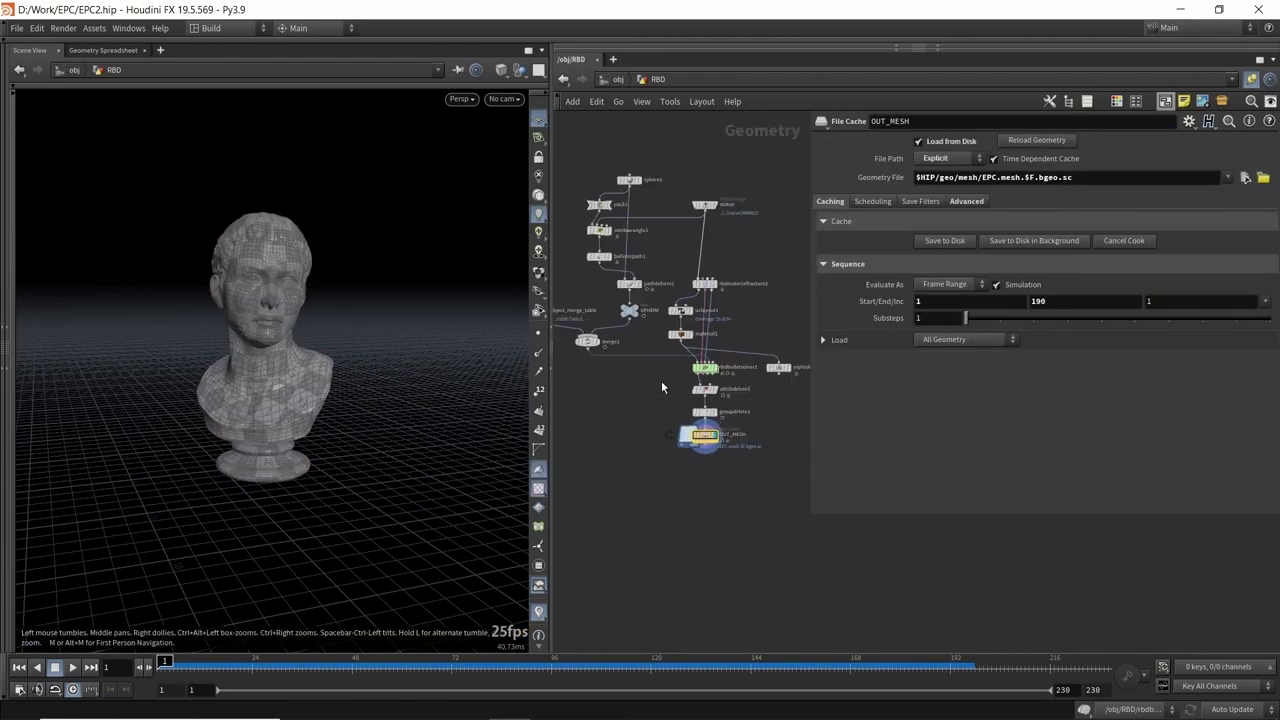
{"action": "scroll", "coordinate": [670, 338], "scroll_direction": "up", "scroll_amount": 2}
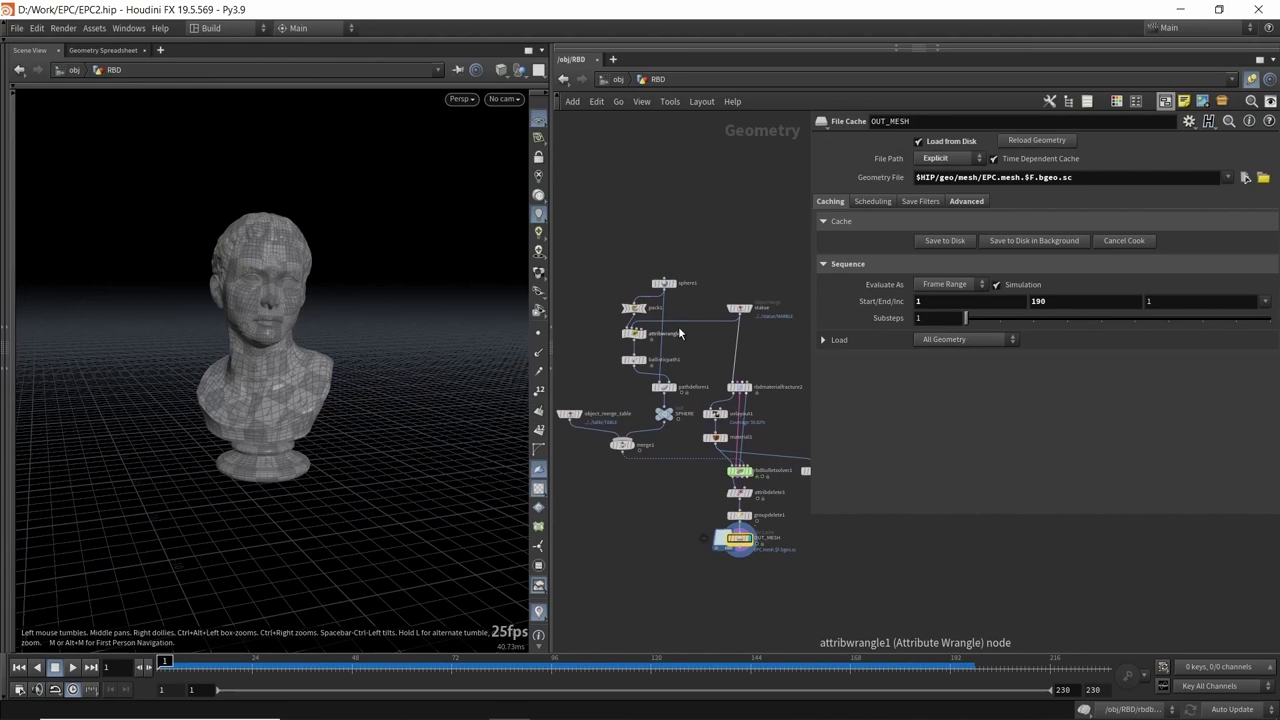
{"action": "scroll", "coordinate": [690, 400], "scroll_direction": "up", "scroll_amount": 2}
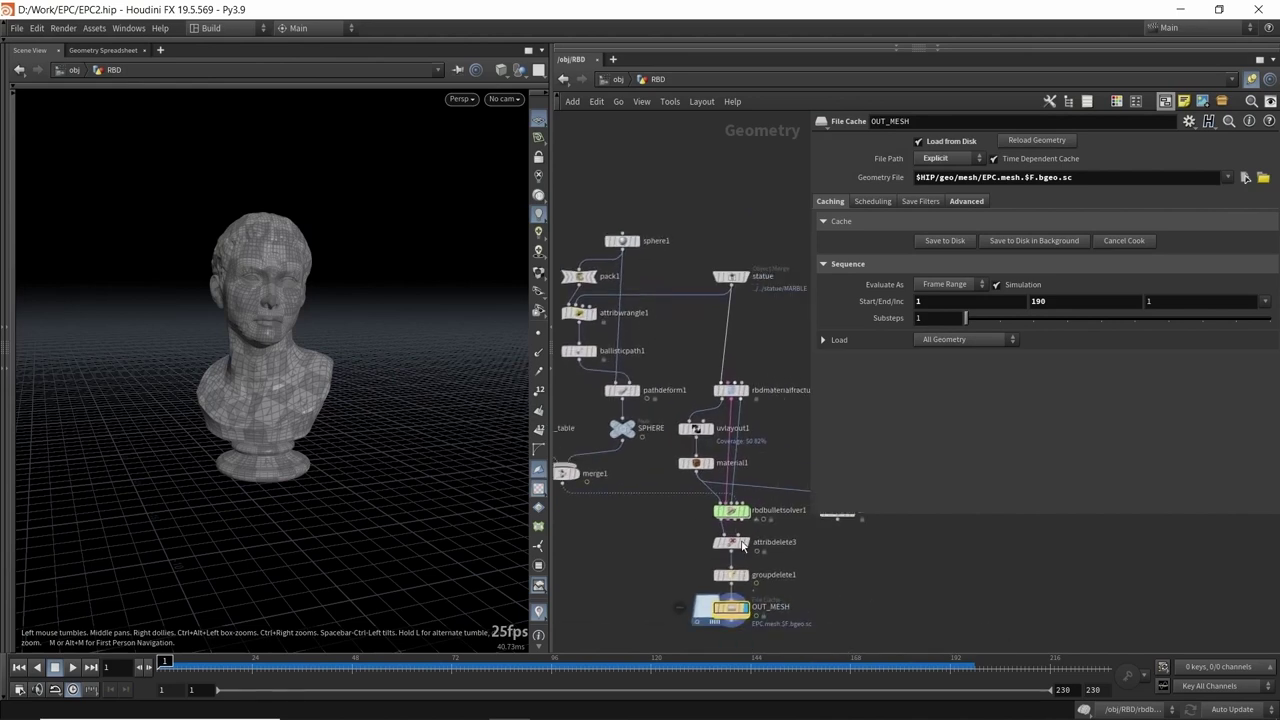
{"action": "scroll", "coordinate": [683, 381], "scroll_direction": "up", "scroll_amount": 2}
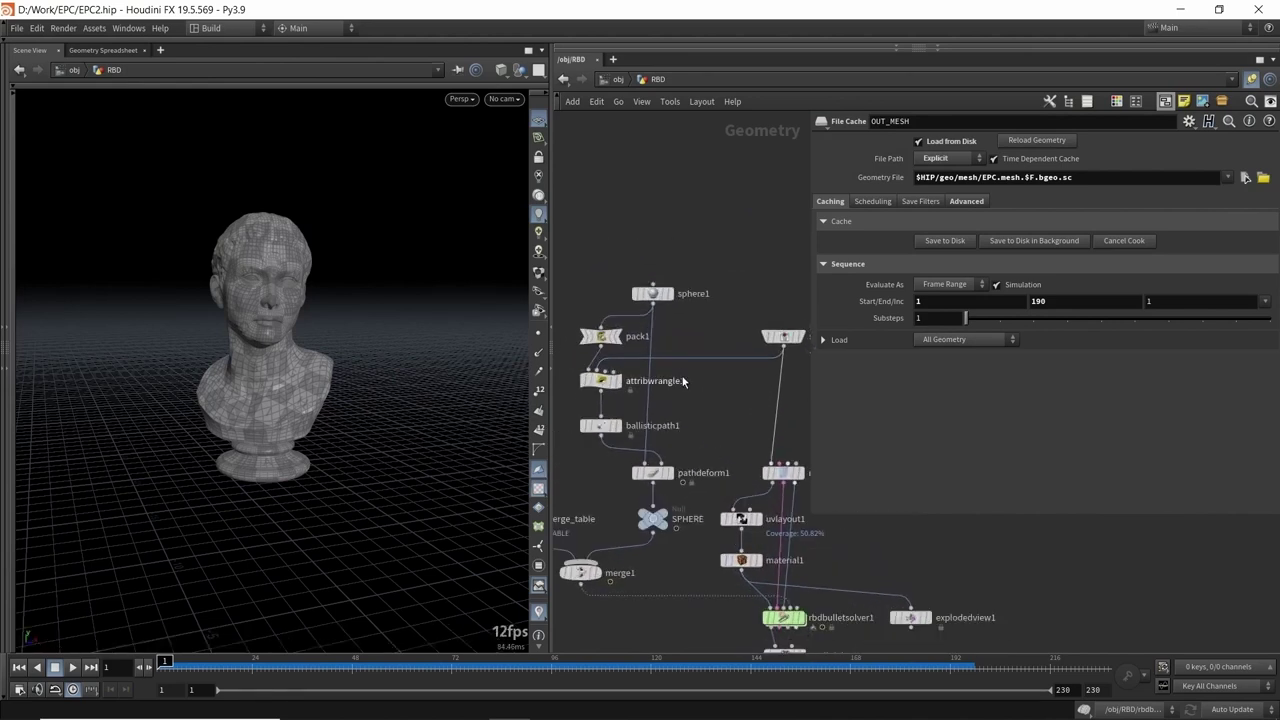
{"action": "middle_click_drag", "start_coordinate": [683, 425], "coordinate": [676, 303]}
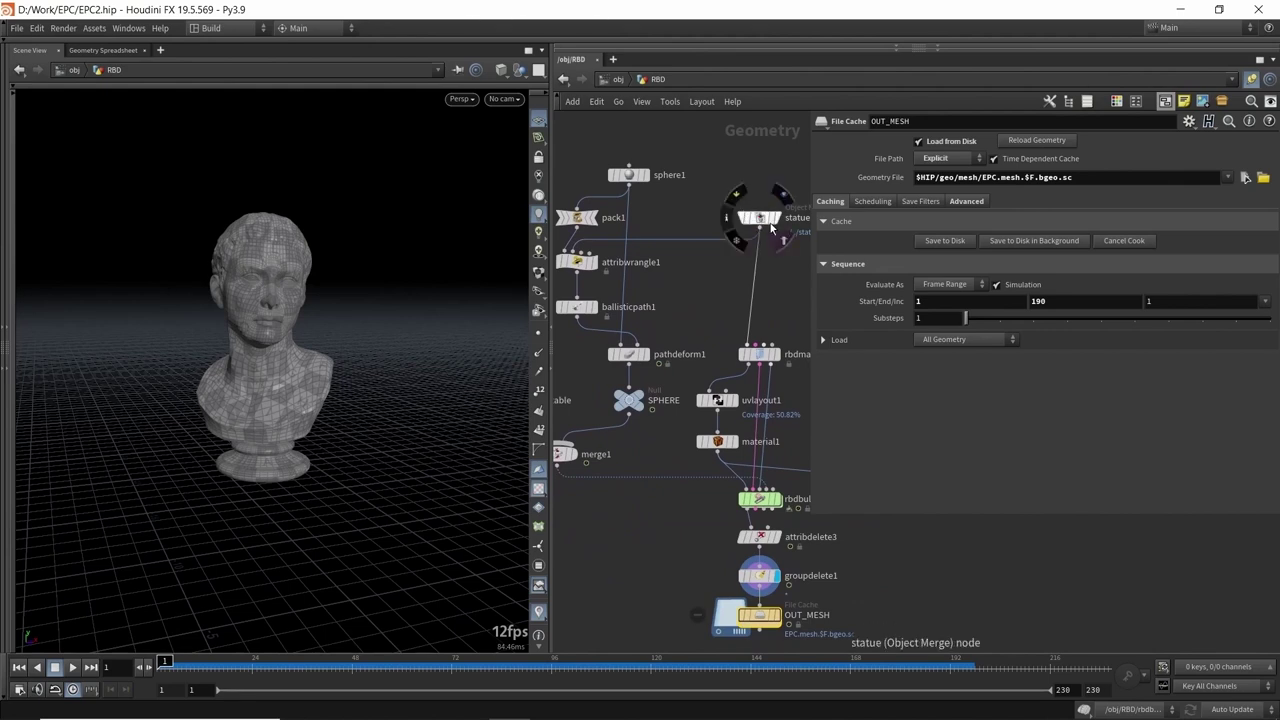
{"action": "left_click", "coordinate": [776, 235]}
{"action": "middle_click_drag", "start_coordinate": [604, 328], "coordinate": [643, 380]}
{"action": "scroll", "coordinate": [643, 380], "scroll_direction": "up", "scroll_amount": 2}
{"action": "left_click", "coordinate": [629, 349]}
{"action": "left_click", "coordinate": [604, 349]}
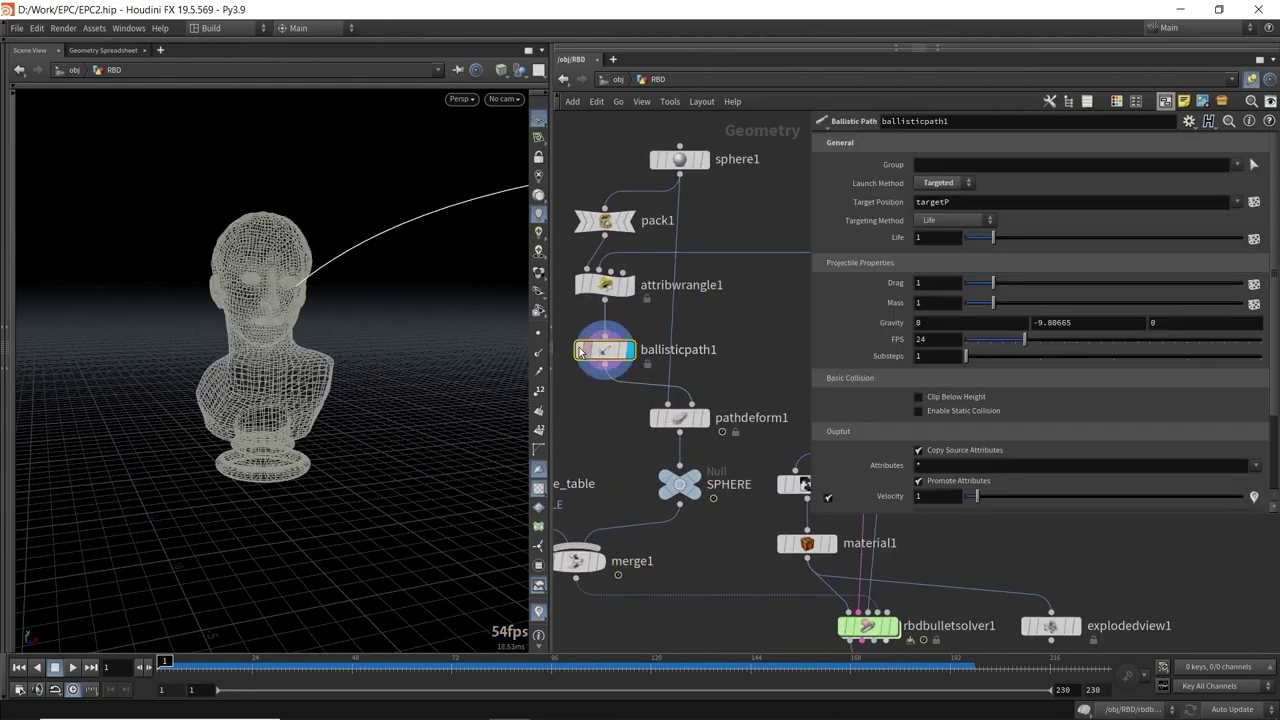
- Reposition sphere1 as the projectile's starting point with its center at -3.21758, 6.49767, 6.26237
{"action": "scroll", "coordinate": [254, 356], "scroll_direction": "down", "scroll_amount": 5}
{"action": "left_click_drag", "start_coordinate": [246, 371], "coordinate": [389, 384], "text": "alt"}
{"action": "left_click", "coordinate": [692, 160]}
{"action": "key", "text": "Return"}
{"action": "left_click_drag", "start_coordinate": [383, 463], "coordinate": [194, 476], "text": "alt"}
{"action": "left_click_drag", "start_coordinate": [194, 476], "coordinate": [137, 329], "text": "alt"}
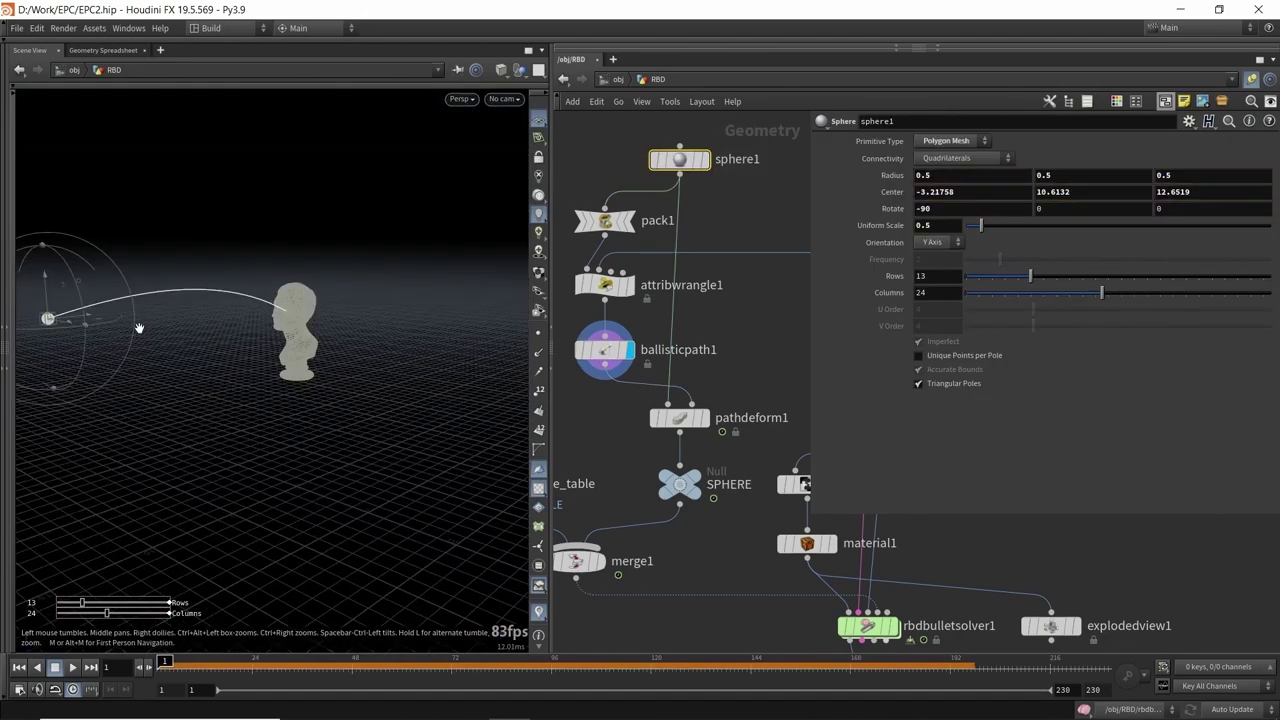
{"action": "middle_click_drag", "start_coordinate": [137, 329], "coordinate": [246, 326], "text": "alt"}
{"action": "left_click_drag", "start_coordinate": [187, 313], "coordinate": [420, 360]}
{"action": "right_click_drag", "start_coordinate": [420, 360], "coordinate": [426, 317], "text": "alt"}
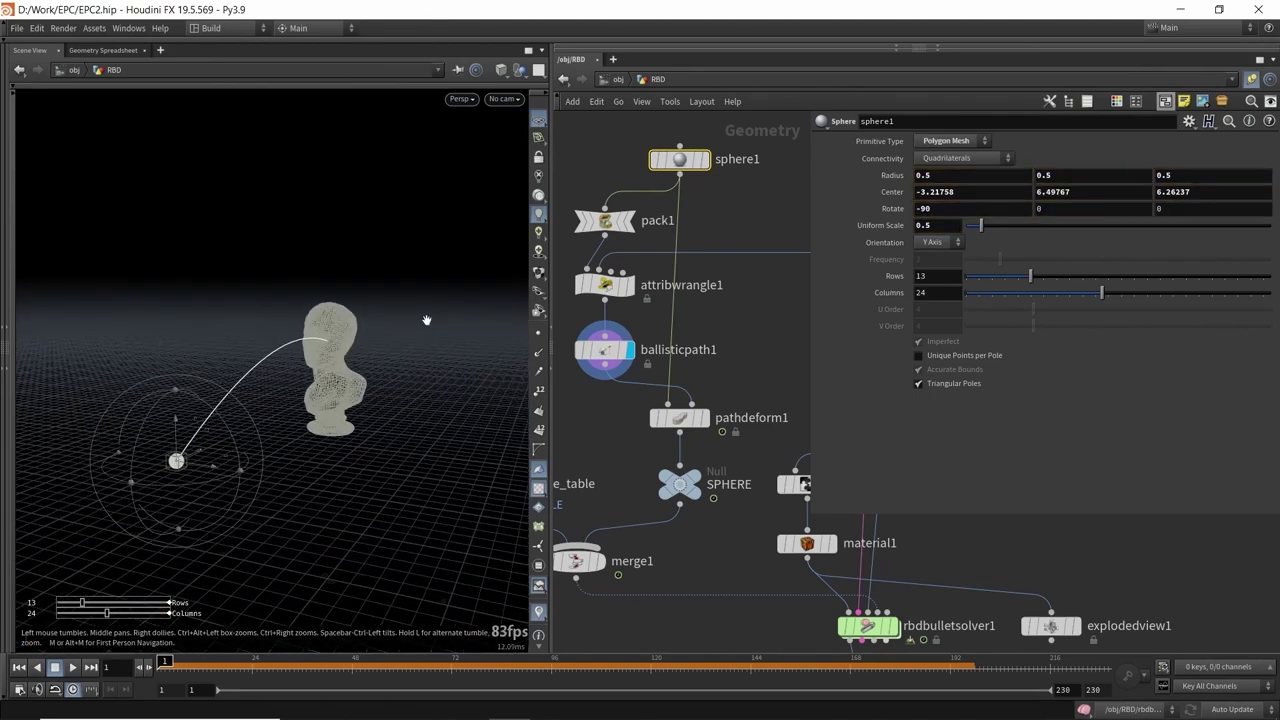
- Set attribwrangle1's Seed to 0.219 to pick a different target point on the bust
{"action": "left_click", "coordinate": [604, 284]}
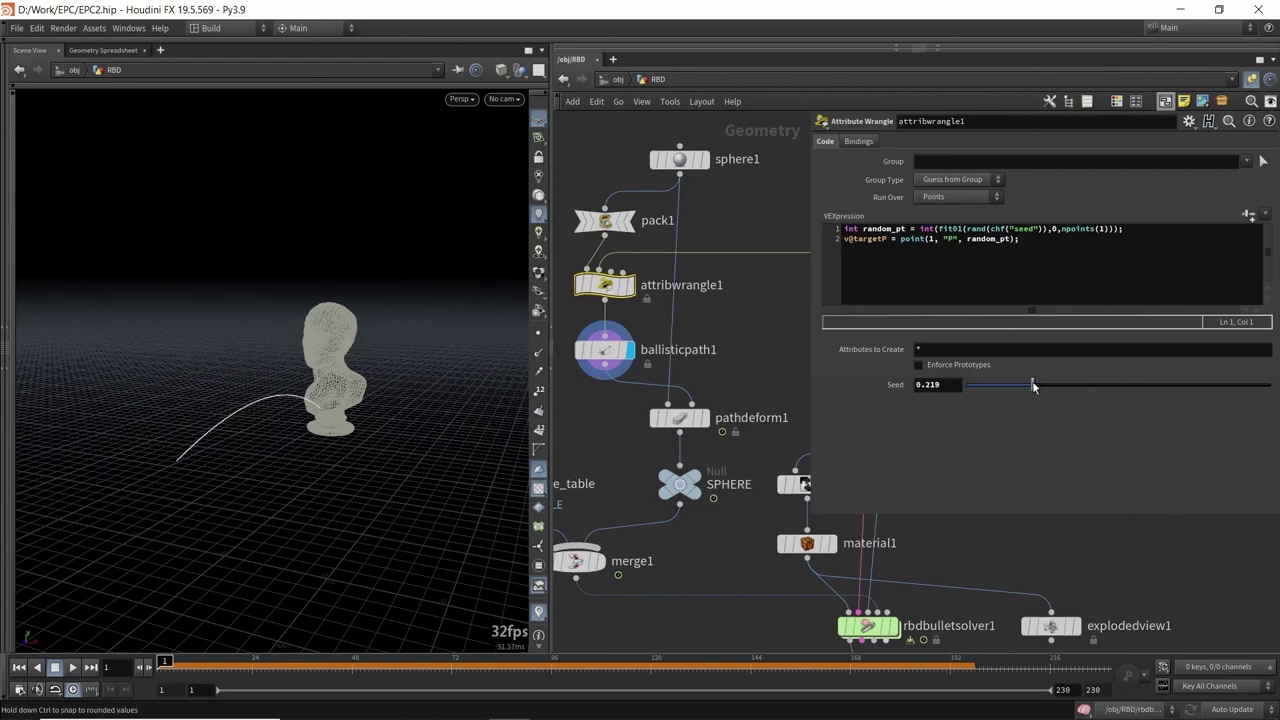
{"action": "mouse_move", "coordinate": [337, 386]}
{"action": "left_mouse_down", "text": "alt"}
{"action": "mouse_move", "coordinate": [386, 400]}
{"action": "mouse_move", "coordinate": [400, 383]}
{"action": "mouse_move", "coordinate": [320, 382]}
{"action": "left_mouse_up", "text": "alt"}
- Display groupdelete1 below the bullet solver and view its bust geometry up close
{"action": "middle_click_drag", "start_coordinate": [766, 628], "coordinate": [580, 406]}
{"action": "scroll", "coordinate": [657, 477], "scroll_direction": "up", "scroll_amount": 2}
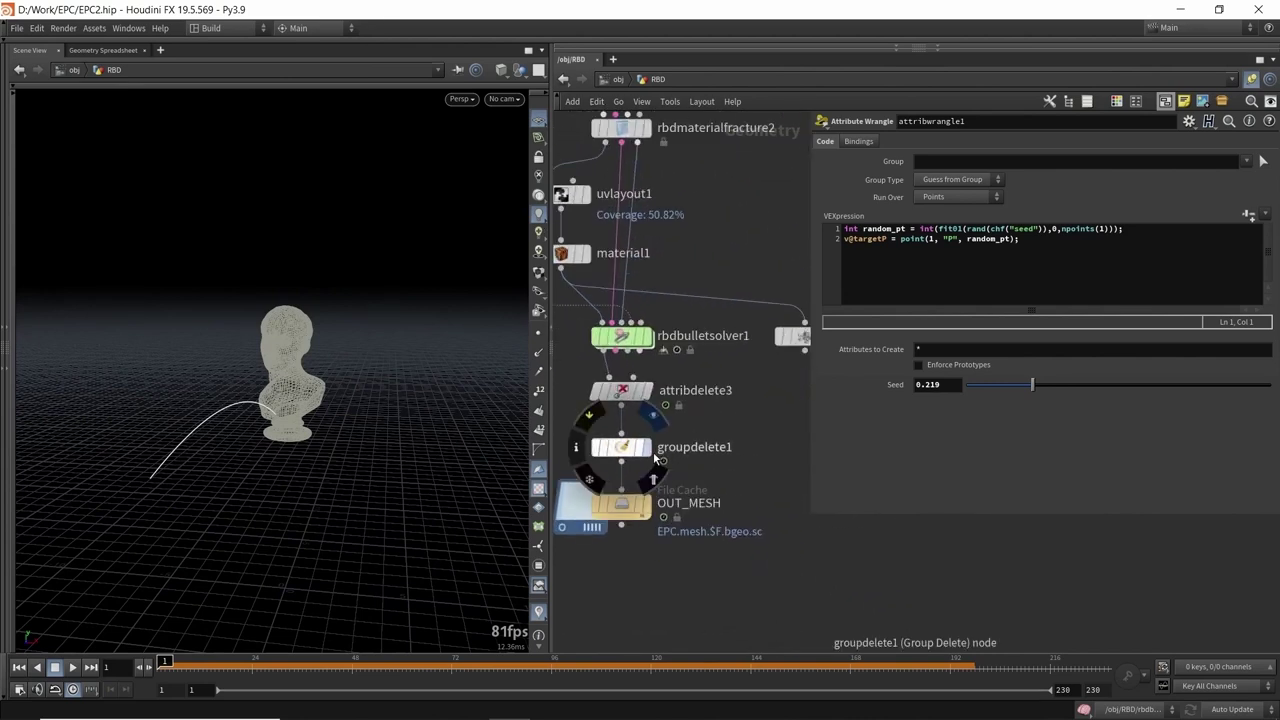
{"action": "left_click", "coordinate": [646, 447]}
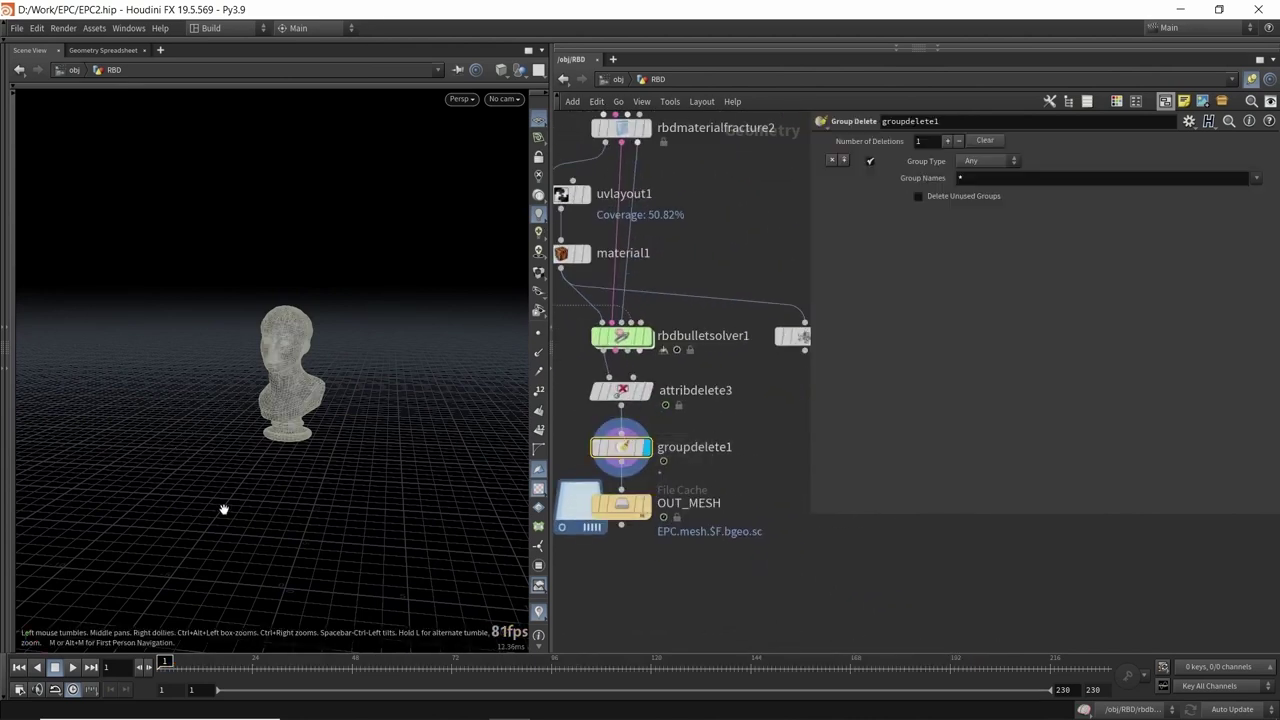
{"action": "right_click_drag", "start_coordinate": [290, 361], "coordinate": [384, 380]}
{"action": "left_click", "coordinate": [654, 480]}
{"action": "left_click_drag", "start_coordinate": [290, 428], "coordinate": [334, 432]}
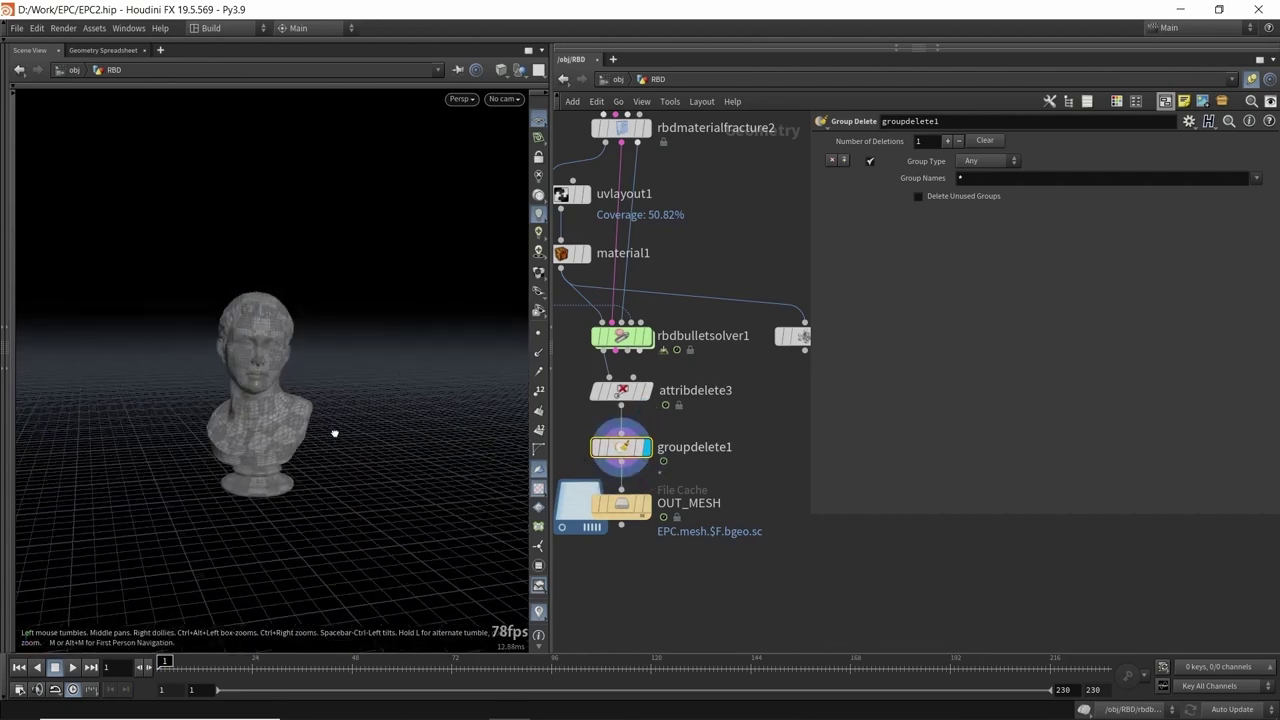
- Display rbdbulletsolver1, play its simulation of the sphere shattering the bust on the table, and return to frame 1
{"action": "left_click", "coordinate": [645, 336]}
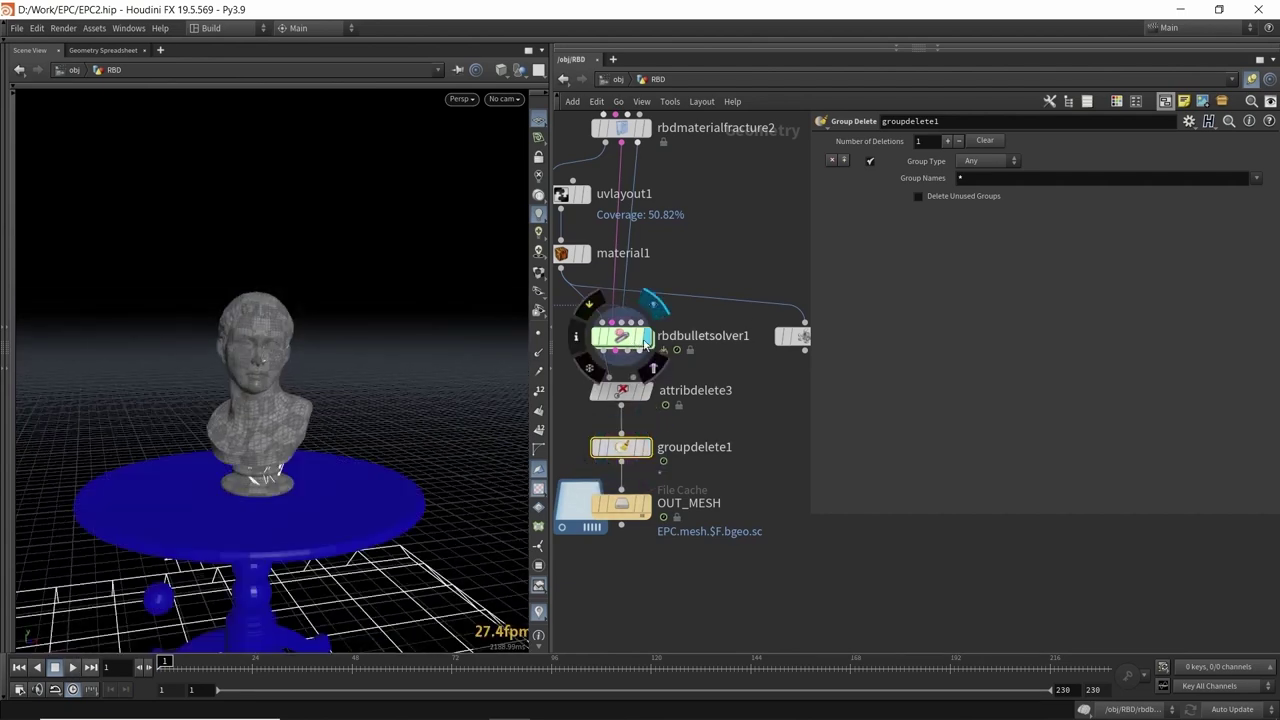
{"action": "middle_click_drag", "start_coordinate": [327, 432], "coordinate": [335, 396]}
{"action": "left_click_drag", "start_coordinate": [335, 396], "coordinate": [355, 400]}
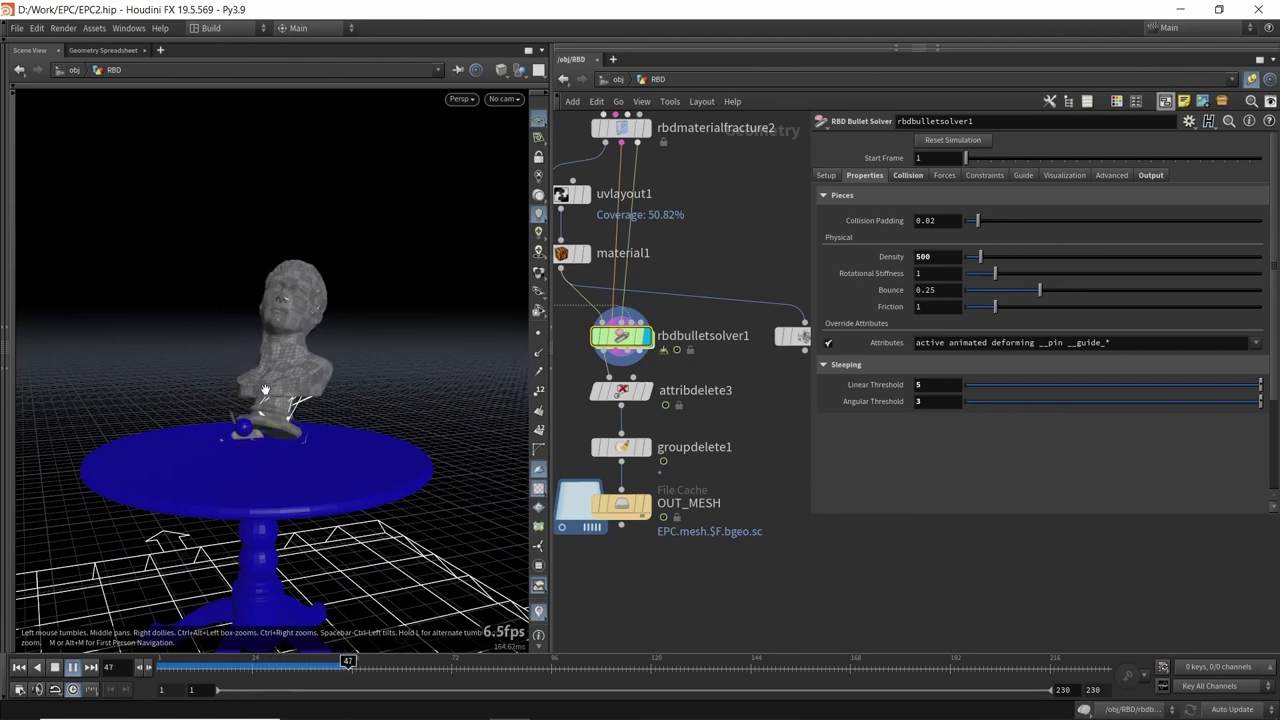
{"action": "left_click_drag", "start_coordinate": [256, 384], "coordinate": [289, 416]}
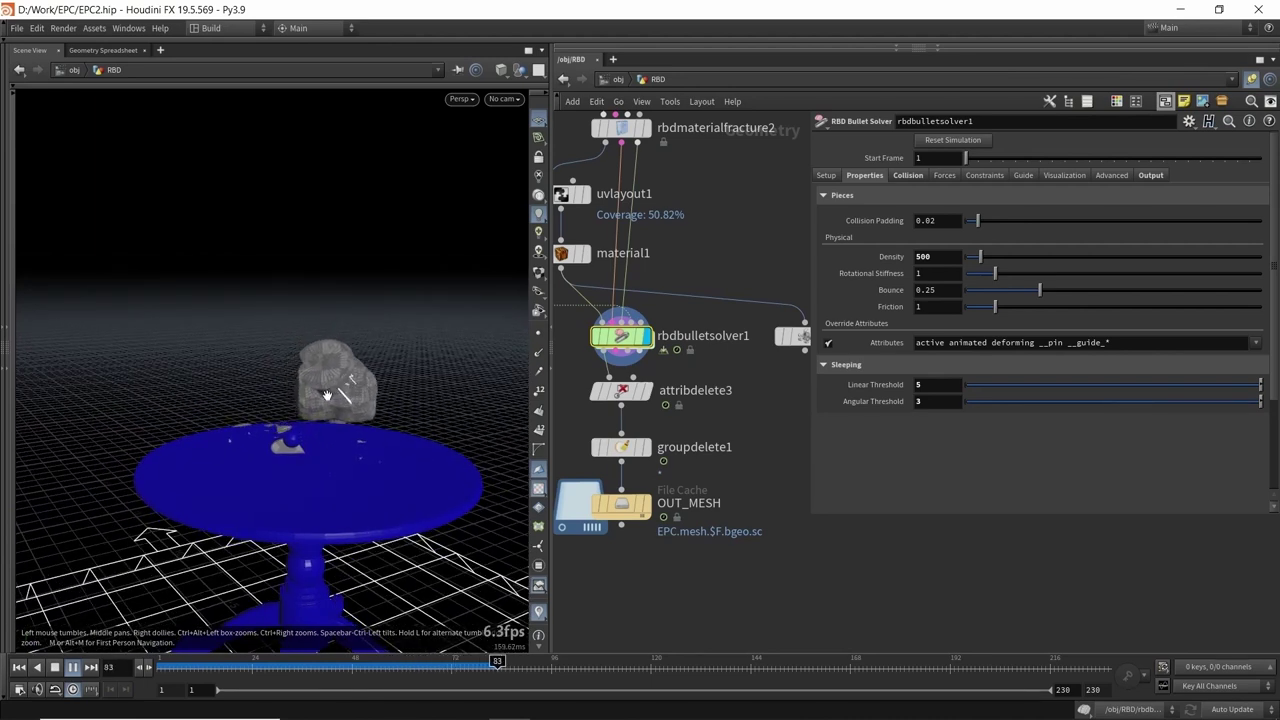
{"action": "left_click_drag", "start_coordinate": [390, 380], "coordinate": [310, 355]}
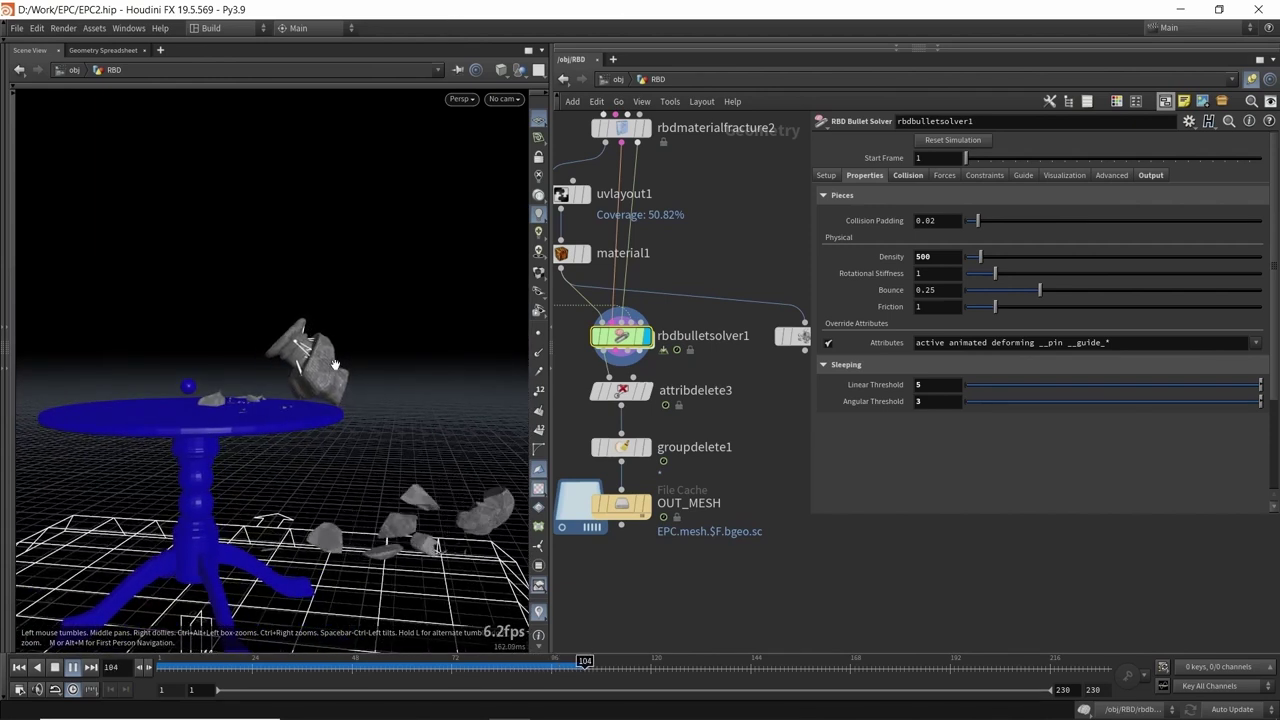
{"action": "left_click_drag", "start_coordinate": [390, 432], "coordinate": [362, 420]}
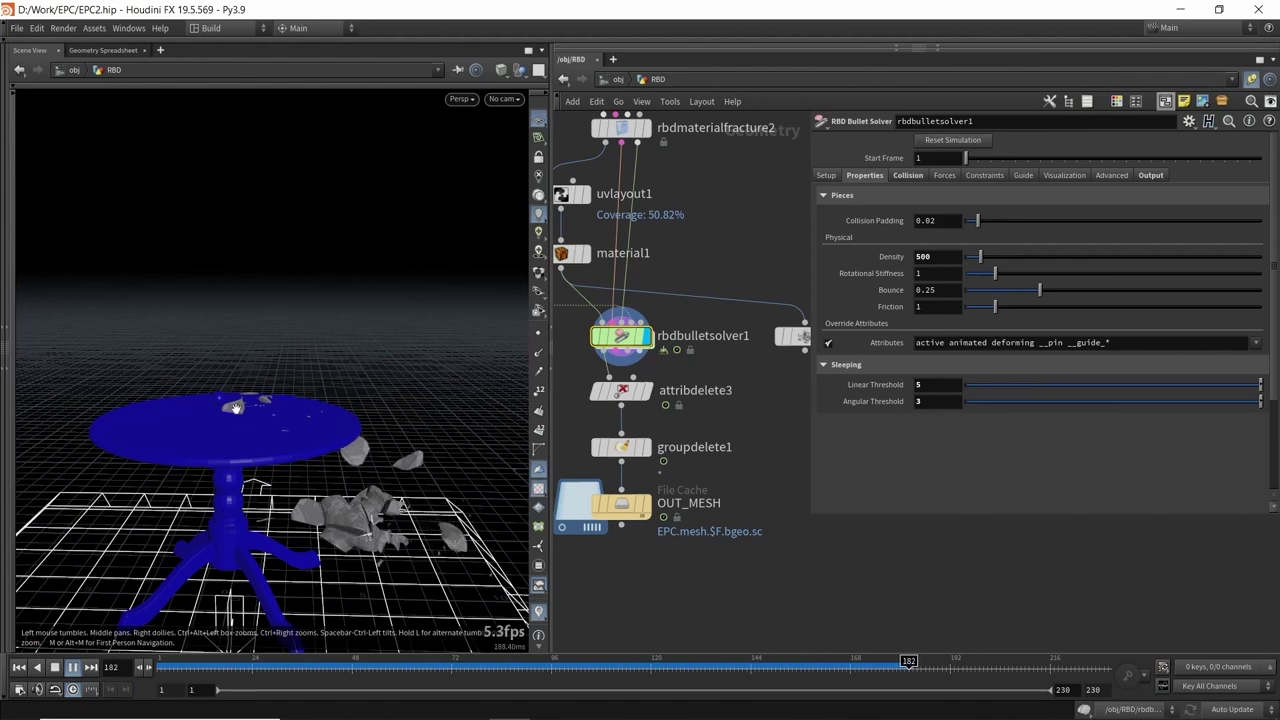
{"action": "left_click", "coordinate": [19, 667]}
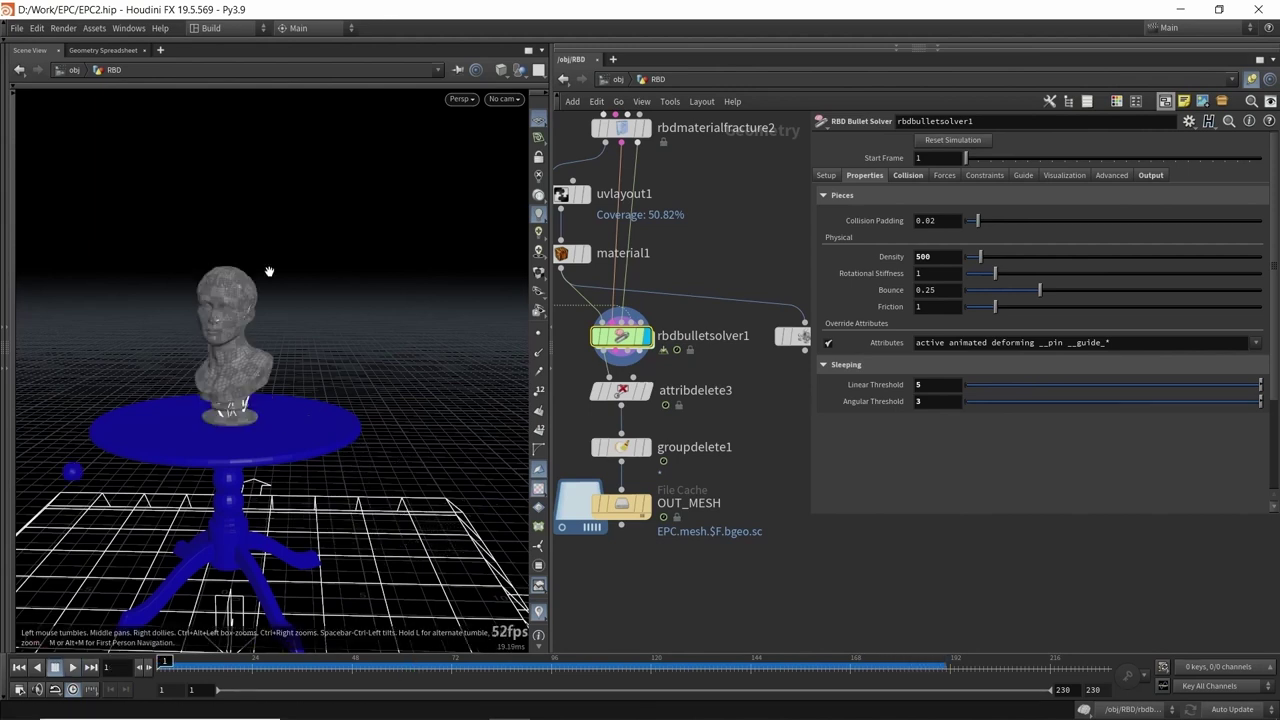
- Set OUT_MESH's geometry file to $HIP/geo/mesh2/EPC.mesh.$F.bgeo.sc and return to the object level
{"action": "left_click", "coordinate": [620, 504]}
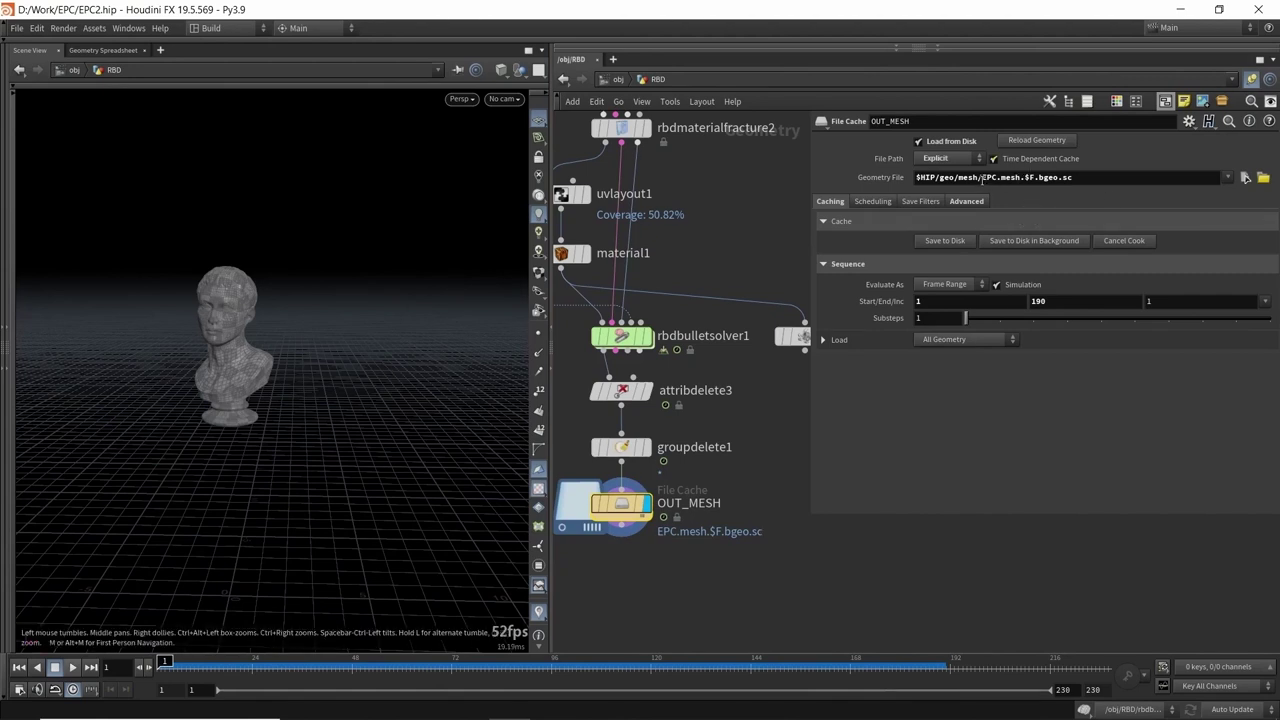
{"action": "type", "text": "2"}
{"action": "key", "text": "Return"}
{"action": "left_click", "coordinate": [935, 224]}
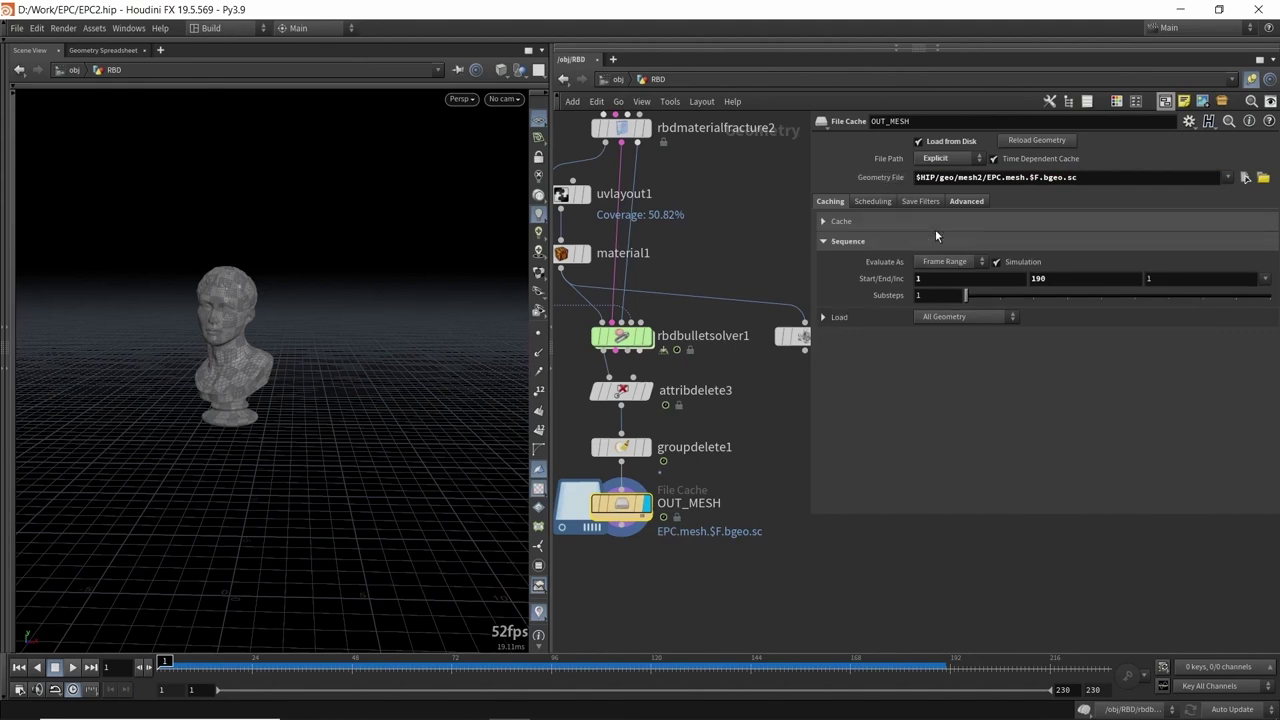
{"action": "left_click", "coordinate": [909, 223]}
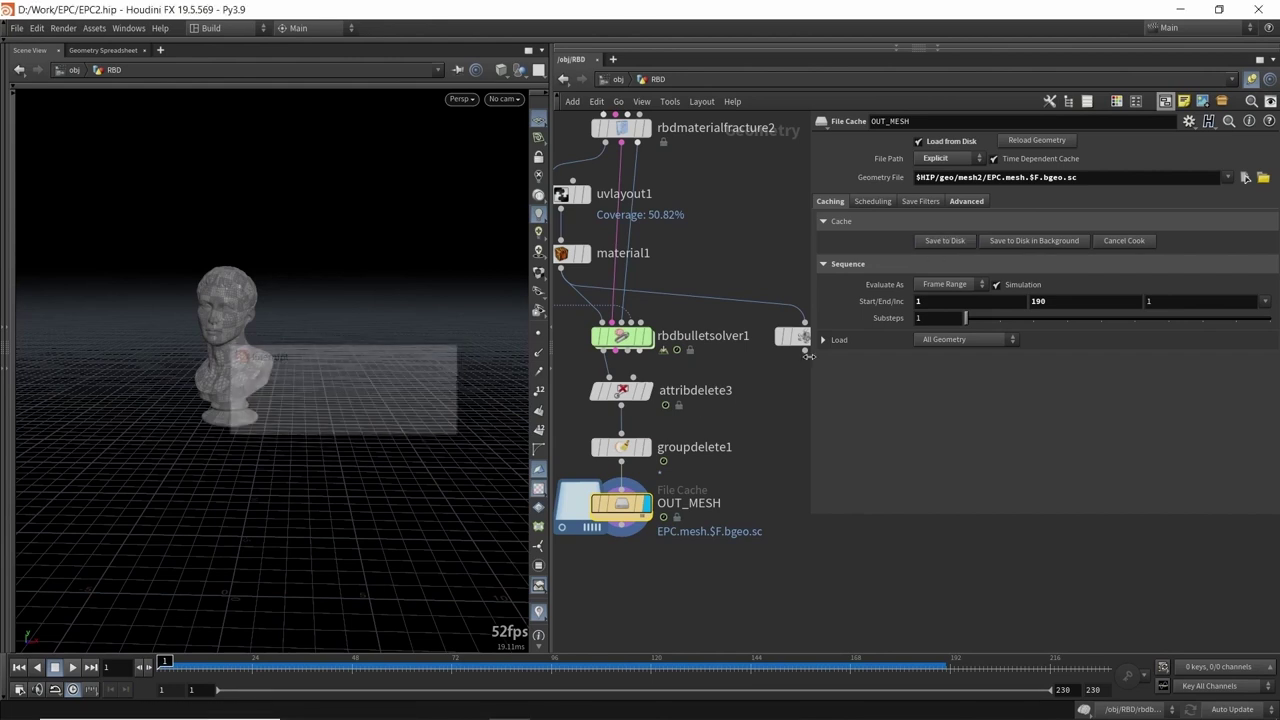
{"action": "key", "text": "u"}
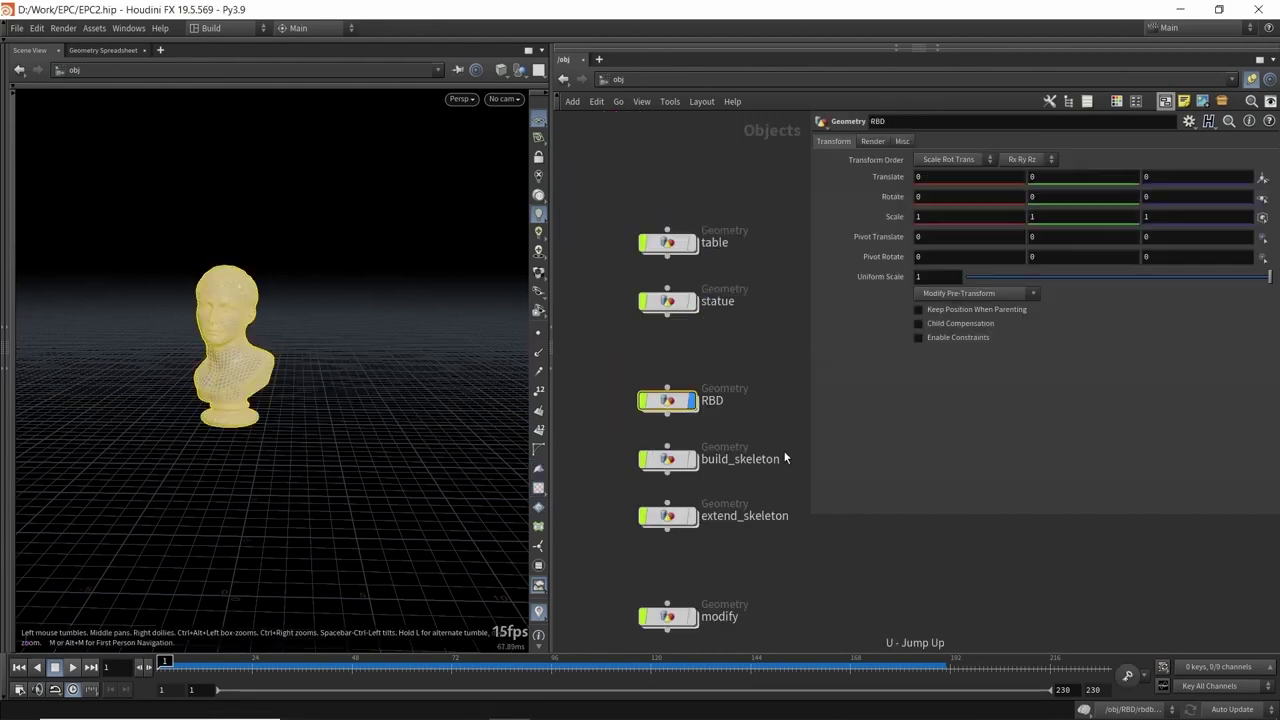
- Display the build_skeleton object instead of RBD, enter its network and frame the bust
{"action": "left_click", "coordinate": [690, 405]}
{"action": "left_click", "coordinate": [690, 459]}
{"action": "double_click", "coordinate": [672, 459]}
{"action": "key", "text": "h"}
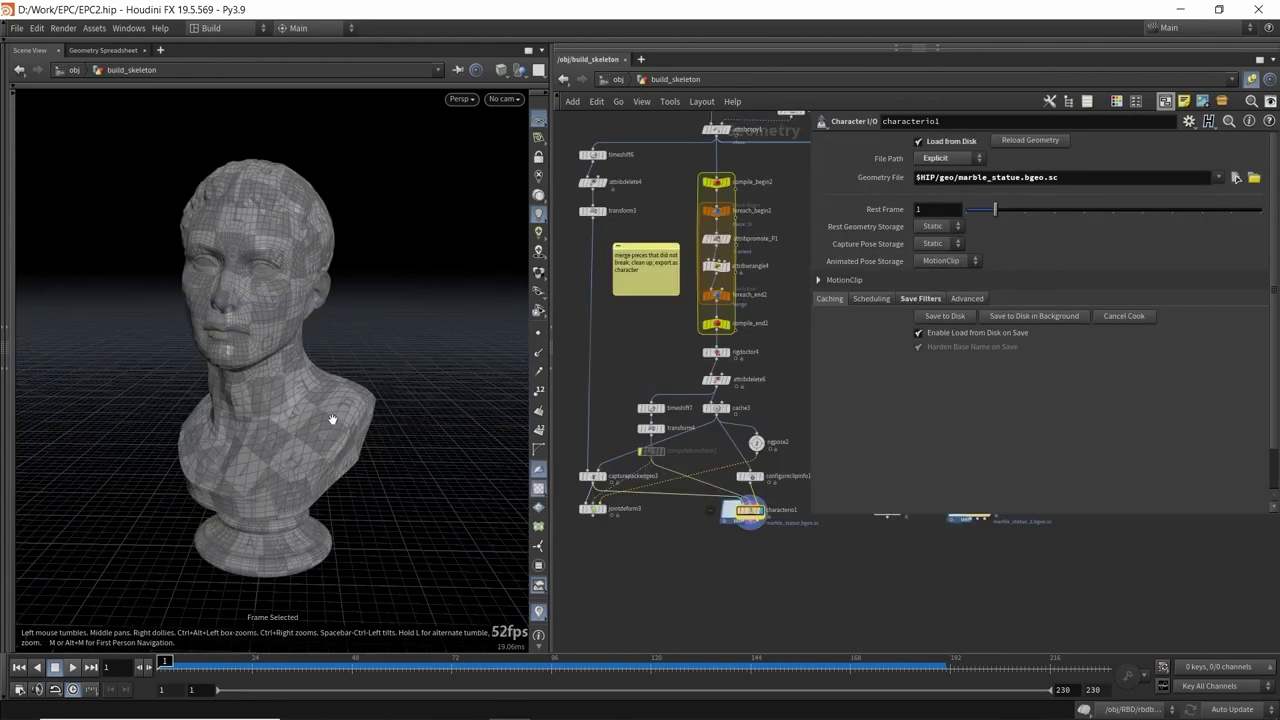
- Display IN_MESH1 and change the folder in its geometry file path to $HIP/geo/mesh2
{"action": "left_click_drag", "start_coordinate": [814, 520], "coordinate": [950, 466]}
{"action": "scroll", "coordinate": [783, 336], "scroll_direction": "down", "scroll_amount": 3}
{"action": "middle_click_drag", "start_coordinate": [783, 336], "coordinate": [773, 463]}
{"action": "scroll", "coordinate": [726, 299], "scroll_direction": "up", "scroll_amount": 3}
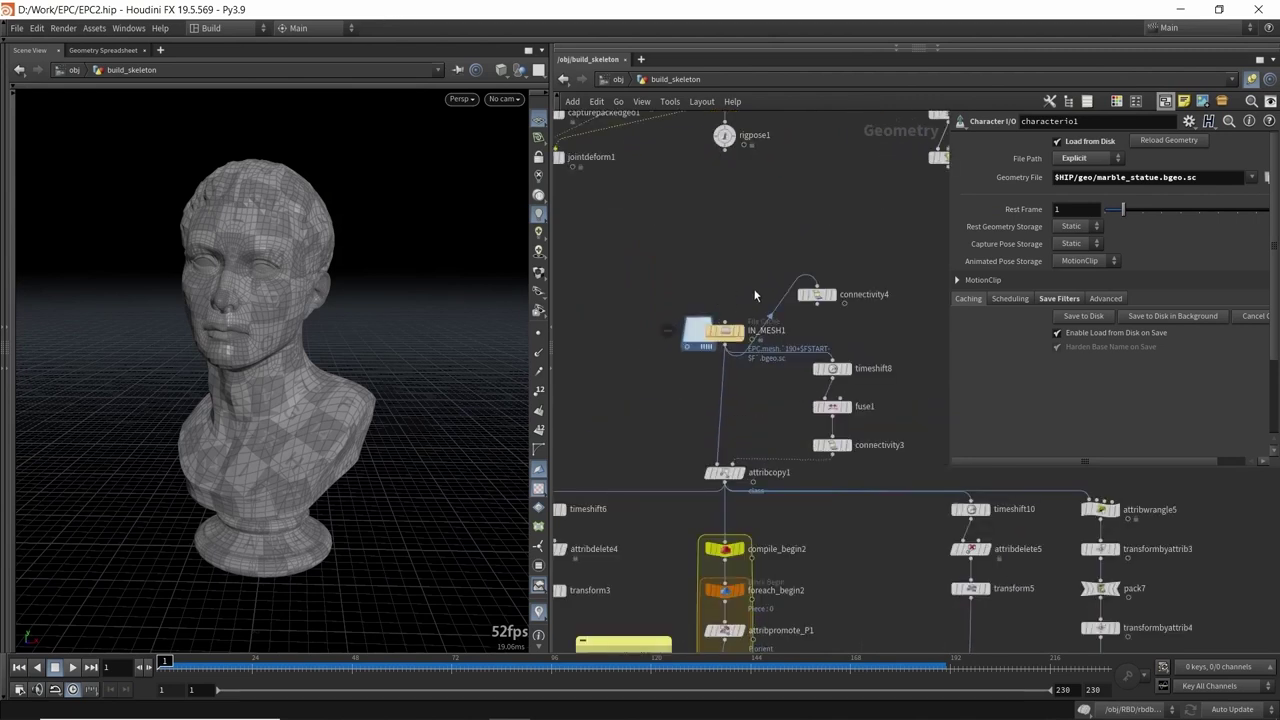
{"action": "scroll", "coordinate": [755, 296], "scroll_direction": "up", "scroll_amount": 1}
{"action": "left_click", "coordinate": [742, 332]}
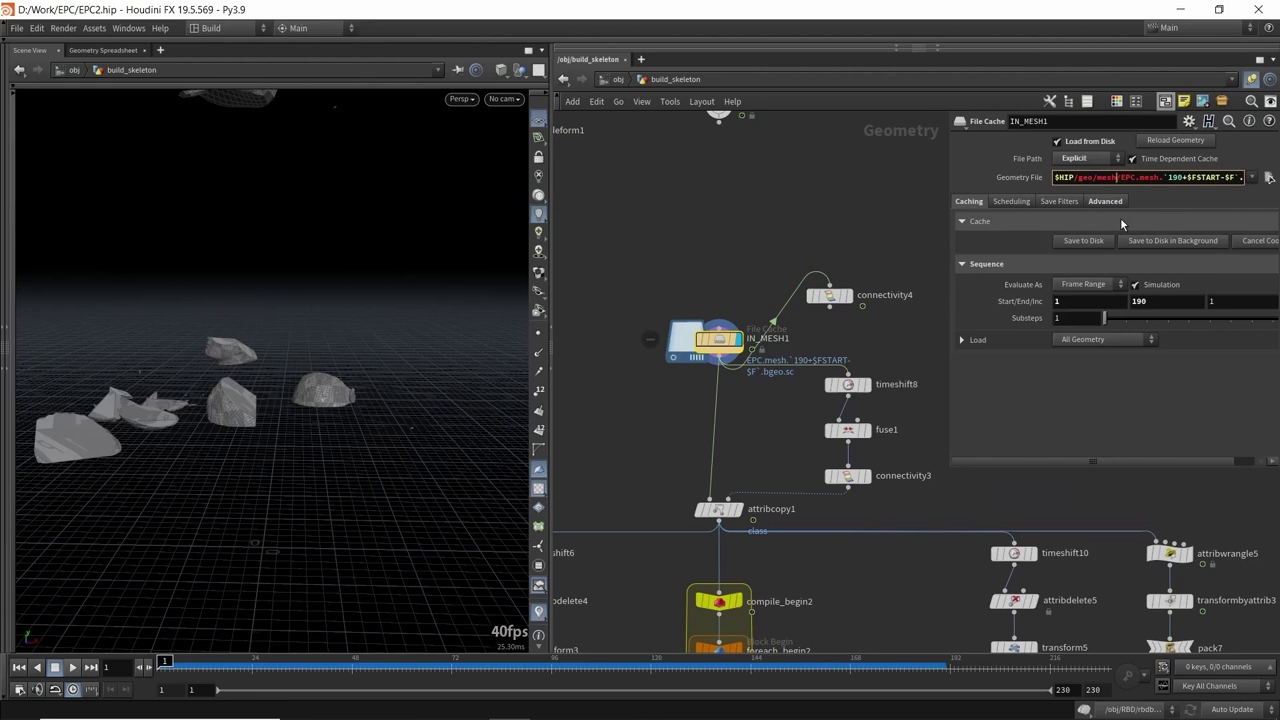
{"action": "type", "text": "2"}
{"action": "key", "text": "Return"}
- Play the reversed mesh cache of the shattered bust reassembling, inspect it from several angles and return to frame 1
{"action": "scroll", "coordinate": [271, 343], "scroll_direction": "down", "scroll_amount": 4}
{"action": "middle_click_drag", "start_coordinate": [405, 345], "coordinate": [326, 393]}
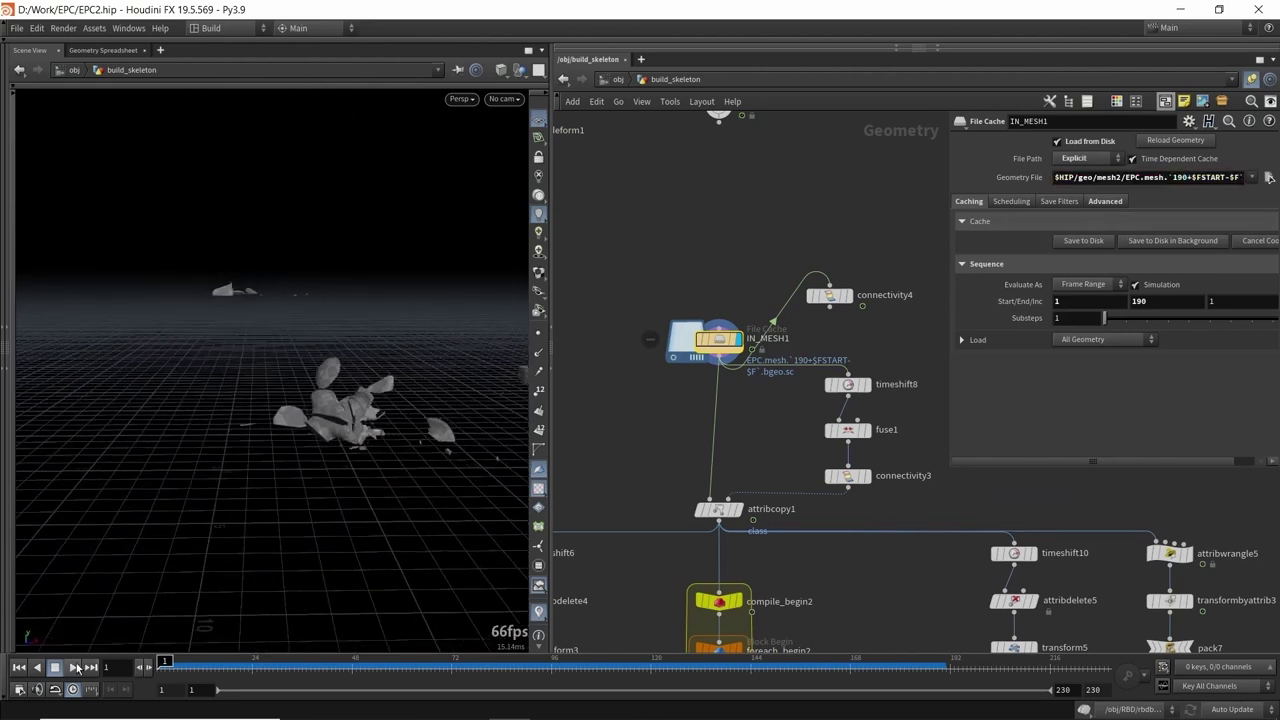
{"action": "left_click", "coordinate": [75, 668]}
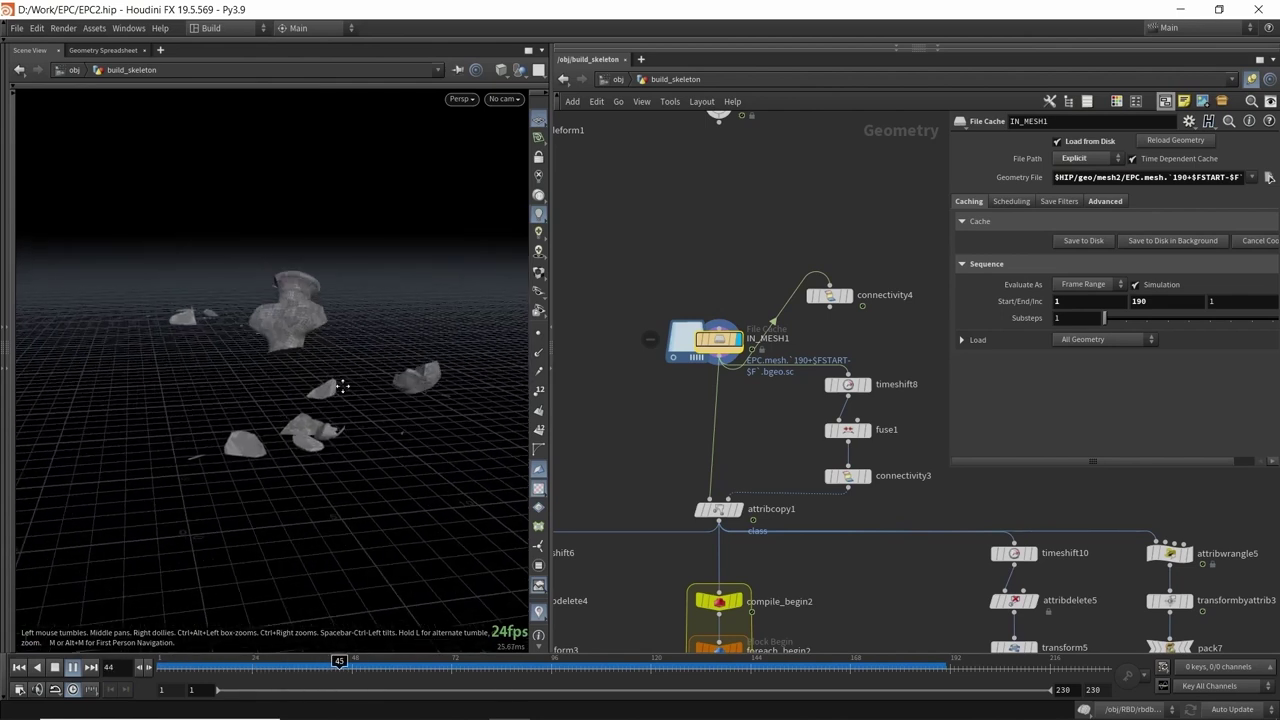
{"action": "left_click_drag", "start_coordinate": [342, 386], "coordinate": [331, 340]}
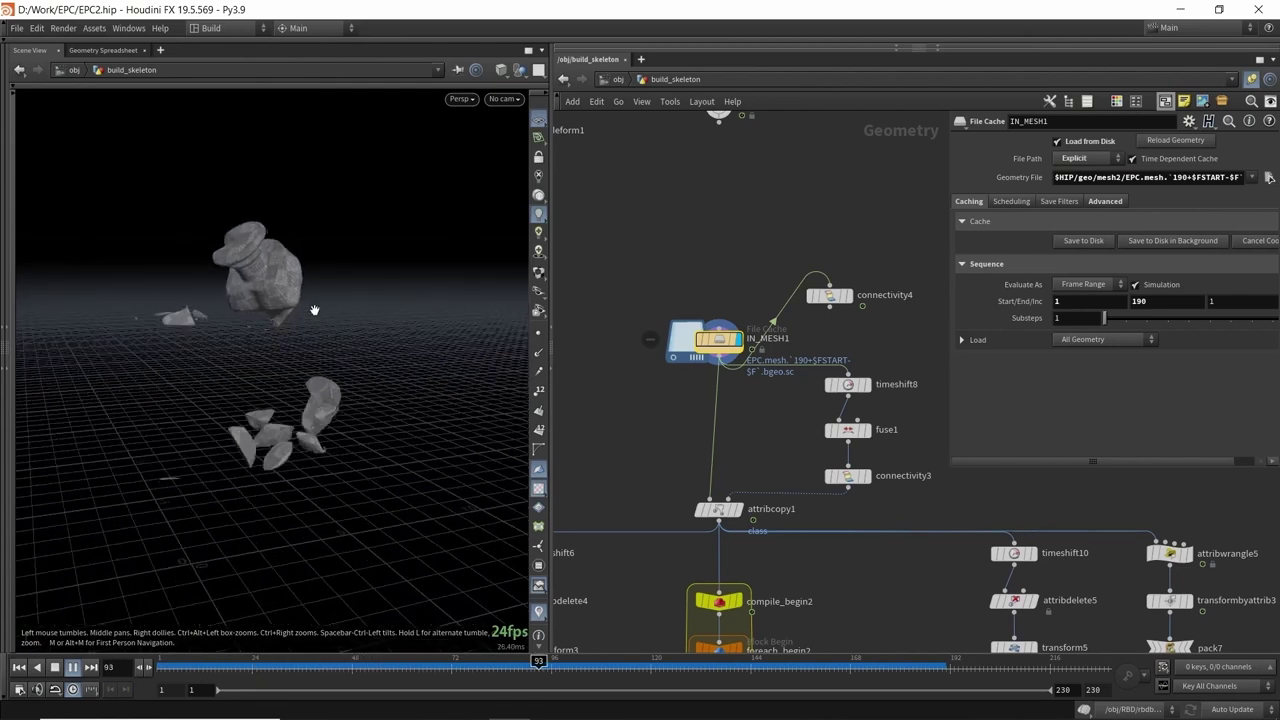
{"action": "left_click_drag", "start_coordinate": [306, 297], "coordinate": [250, 268]}
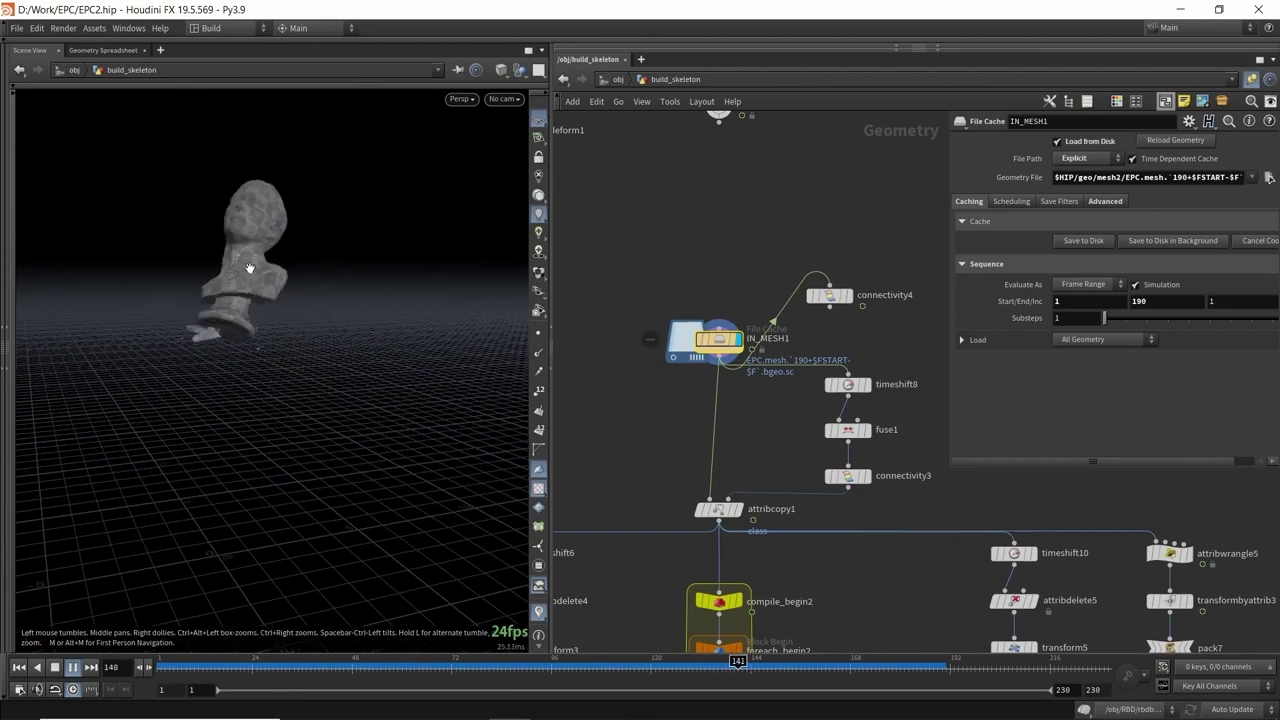
{"action": "left_click", "coordinate": [73, 667]}
{"action": "left_click", "coordinate": [164, 667]}
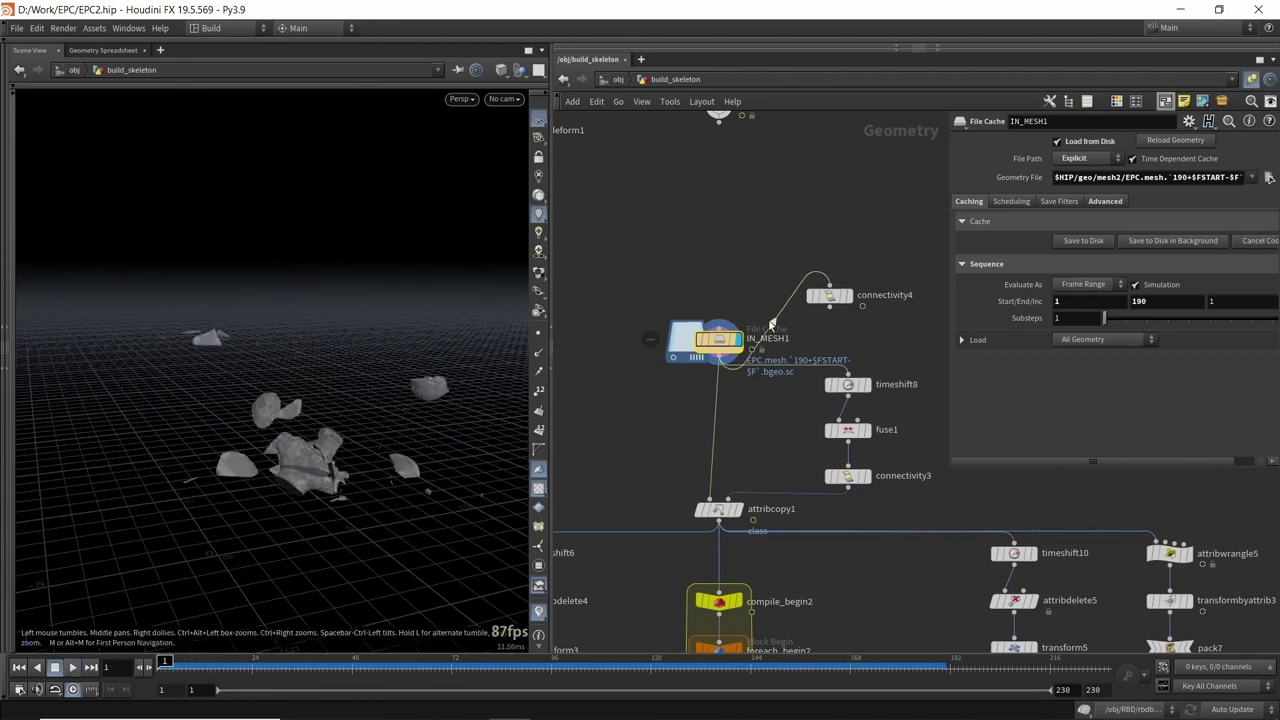
- Display jointdeform3 at the end of the build_skeleton chain and play its deformed result
{"action": "scroll", "coordinate": [766, 360], "scroll_direction": "down", "scroll_amount": 3}
{"action": "middle_click_drag", "start_coordinate": [771, 447], "coordinate": [818, 262]}
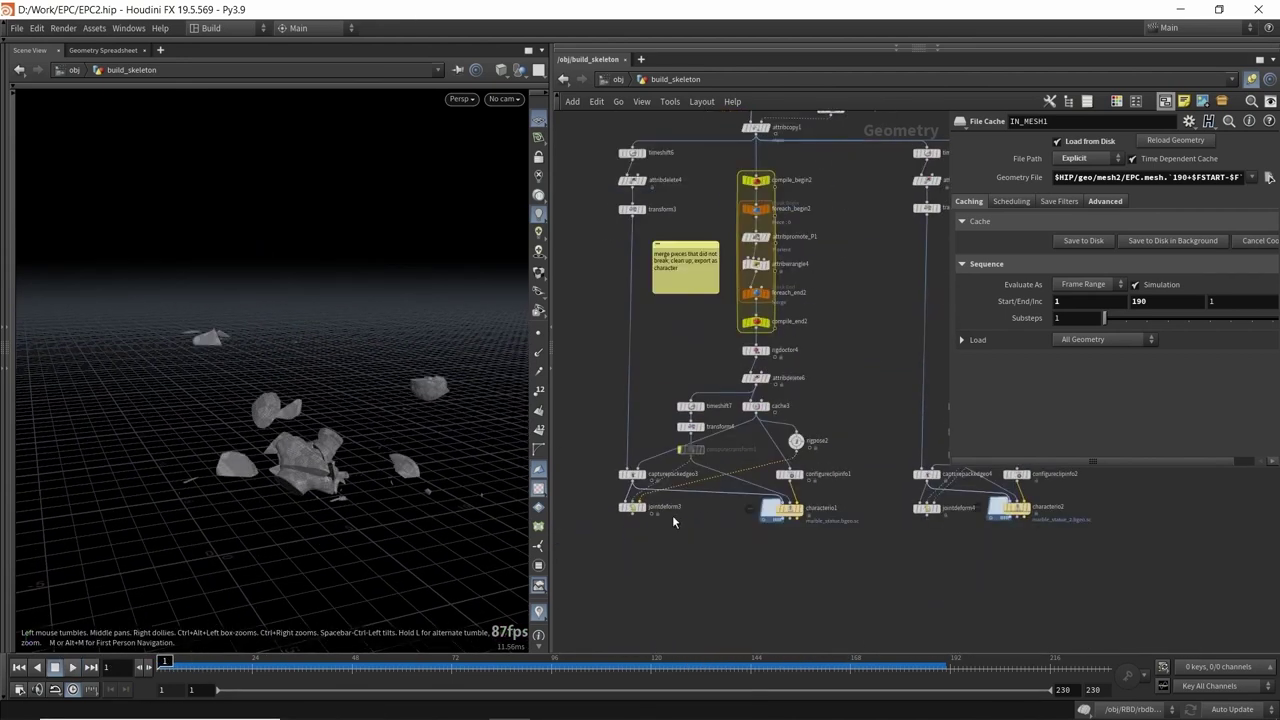
{"action": "scroll", "coordinate": [672, 515], "scroll_direction": "up", "scroll_amount": 3}
{"action": "left_click", "coordinate": [615, 490]}
{"action": "left_click", "coordinate": [73, 670]}
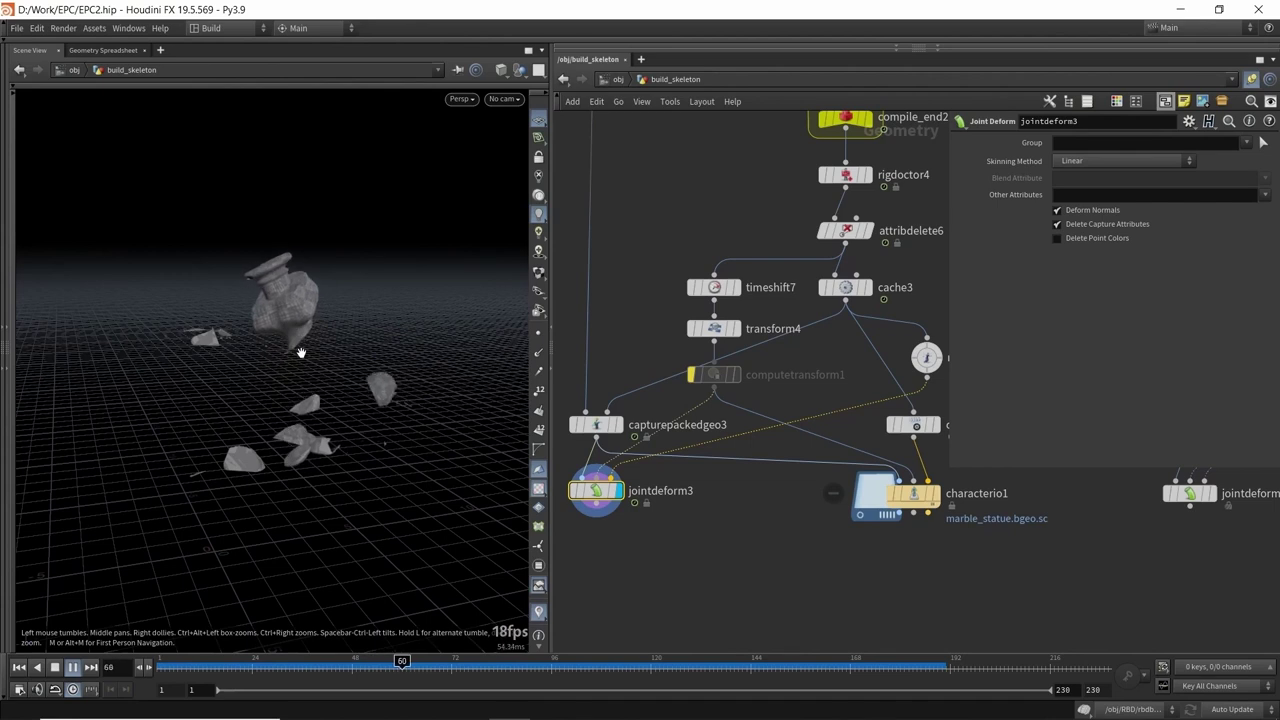
- Clear all transformations from rigpose2 and leave the Rig Pose tool
{"action": "middle_click_drag", "start_coordinate": [848, 375], "coordinate": [843, 383]}
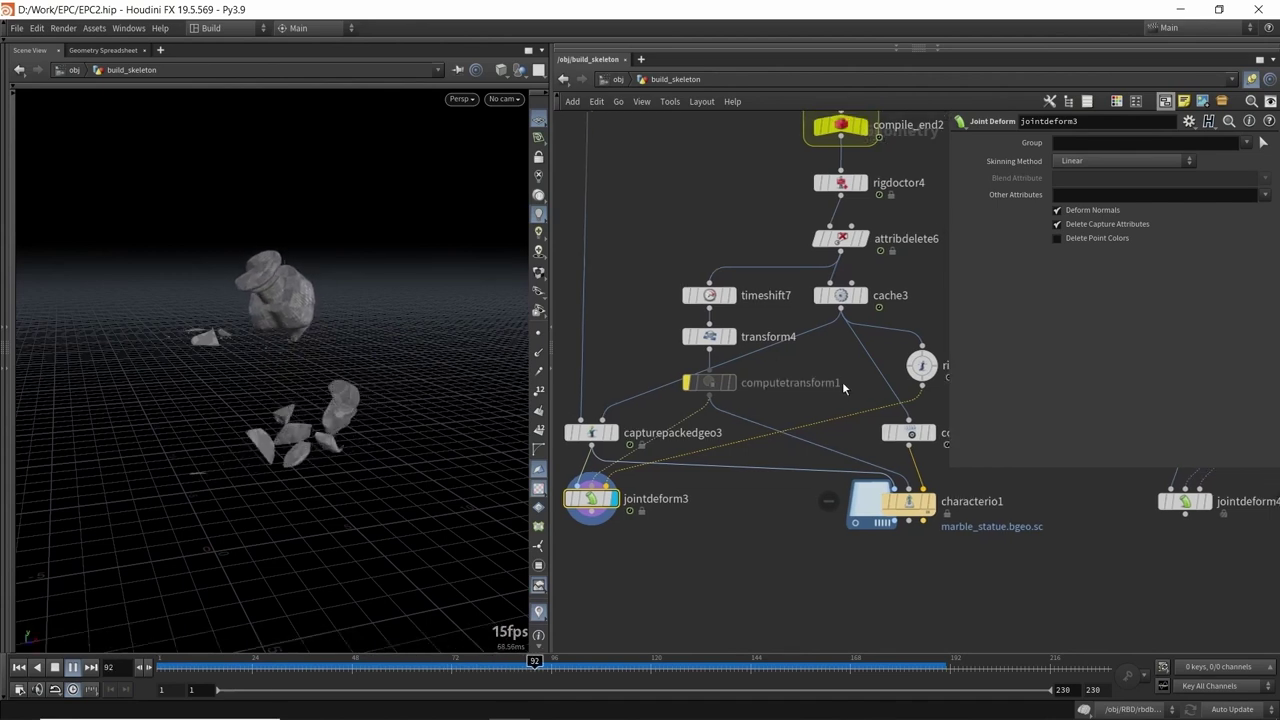
{"action": "double_click", "coordinate": [843, 388]}
{"action": "left_click", "coordinate": [921, 365]}
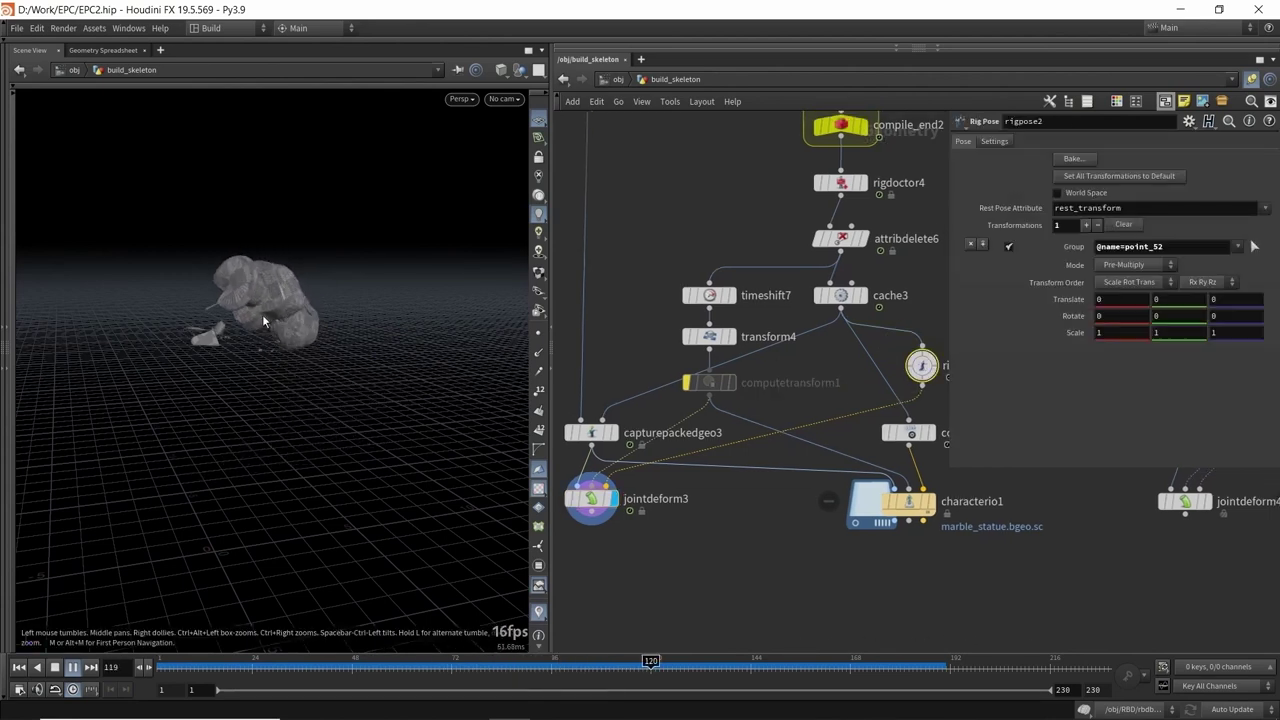
{"action": "key", "text": "Return"}
{"action": "left_click_drag", "start_coordinate": [243, 309], "coordinate": [281, 294], "text": "alt"}
{"action": "left_click", "coordinate": [1113, 225]}
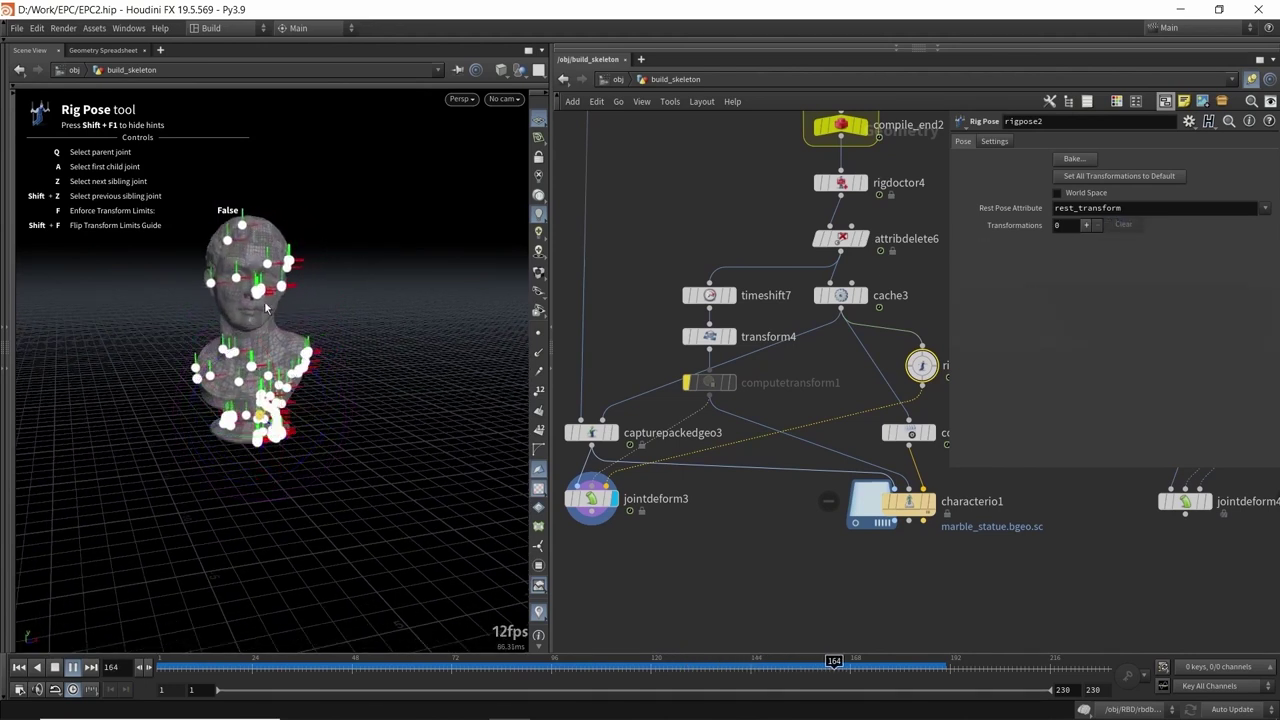
{"action": "key", "text": "Escape"}
- Scrub through the skeleton-driven animation from frame 1 to frame 166, inspecting how the pieces reassemble into the bust
{"action": "left_click", "coordinate": [249, 666]}
{"action": "middle_click_drag", "start_coordinate": [920, 368], "coordinate": [829, 391]}
{"action": "middle_click", "coordinate": [832, 394]}
{"action": "left_click_drag", "start_coordinate": [300, 400], "coordinate": [280, 372]}
{"action": "mouse_move", "coordinate": [249, 662]}
{"action": "left_mouse_down"}
{"action": "mouse_move", "coordinate": [150, 655]}
{"action": "mouse_move", "coordinate": [776, 593]}
{"action": "mouse_move", "coordinate": [214, 655]}
{"action": "left_mouse_up"}
{"action": "right_click_drag", "start_coordinate": [307, 459], "coordinate": [327, 492]}
{"action": "left_click_drag", "start_coordinate": [236, 664], "coordinate": [163, 664]}
{"action": "left_click_drag", "start_coordinate": [304, 450], "coordinate": [271, 577]}
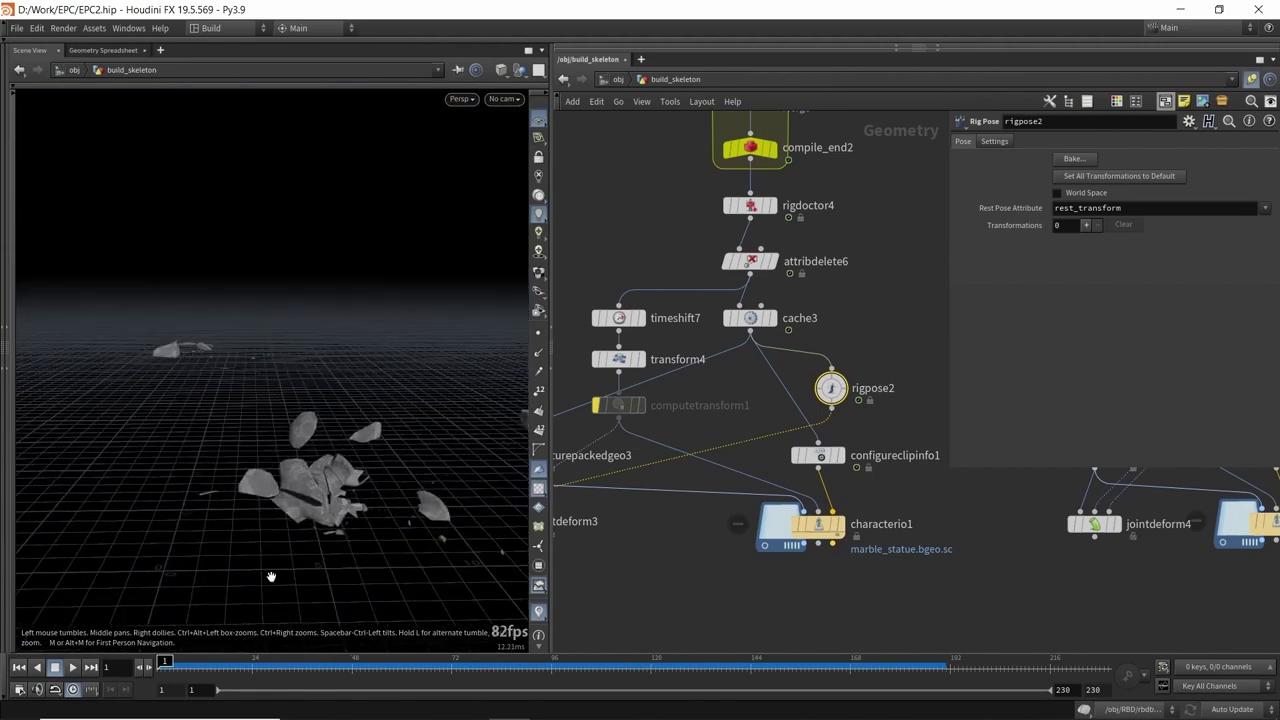
{"action": "left_click_drag", "start_coordinate": [163, 668], "coordinate": [851, 657]}
{"action": "right_click_drag", "start_coordinate": [300, 400], "coordinate": [200, 290]}
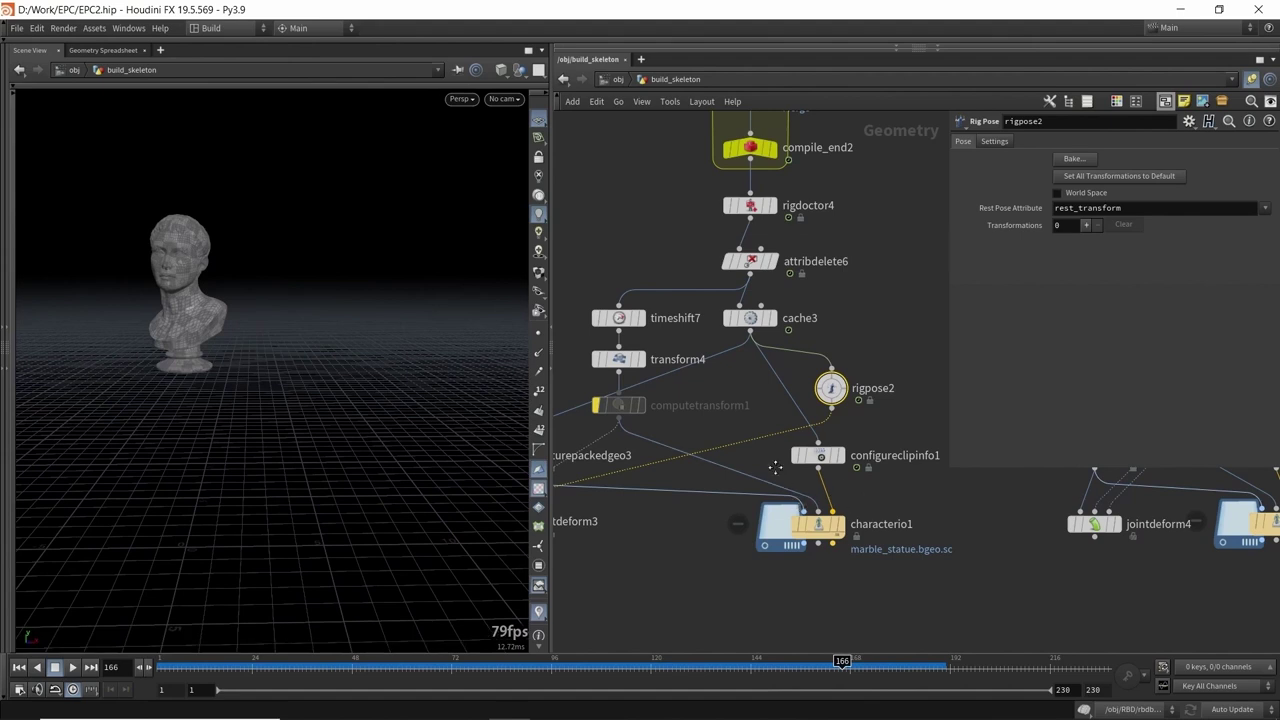
- Set characterio1's geometry file to $HIP/geo/marble_statue2.bgeo.sc, save it to disk and return to the object level
{"action": "middle_click_drag", "start_coordinate": [775, 467], "coordinate": [747, 441]}
{"action": "scroll", "coordinate": [828, 498], "scroll_direction": "up", "scroll_amount": 2}
{"action": "left_click", "coordinate": [806, 499]}
{"action": "left_click", "coordinate": [775, 500]}
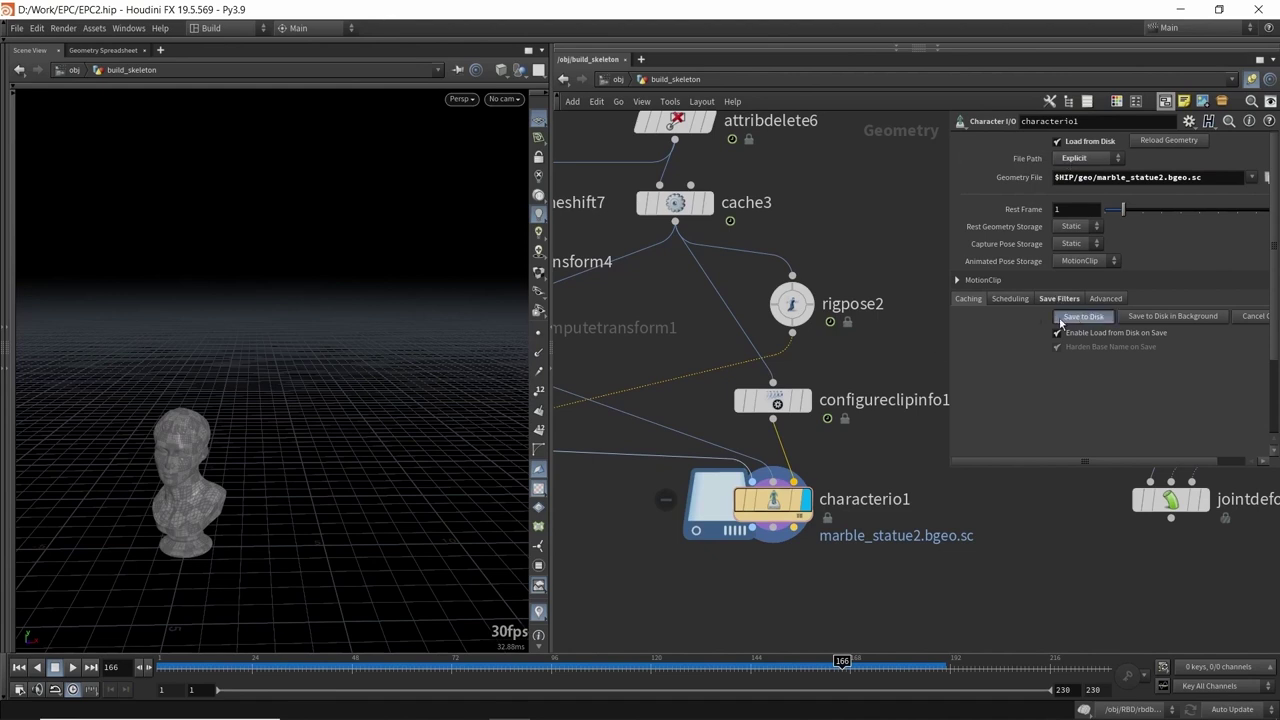
{"action": "key", "text": "u"}
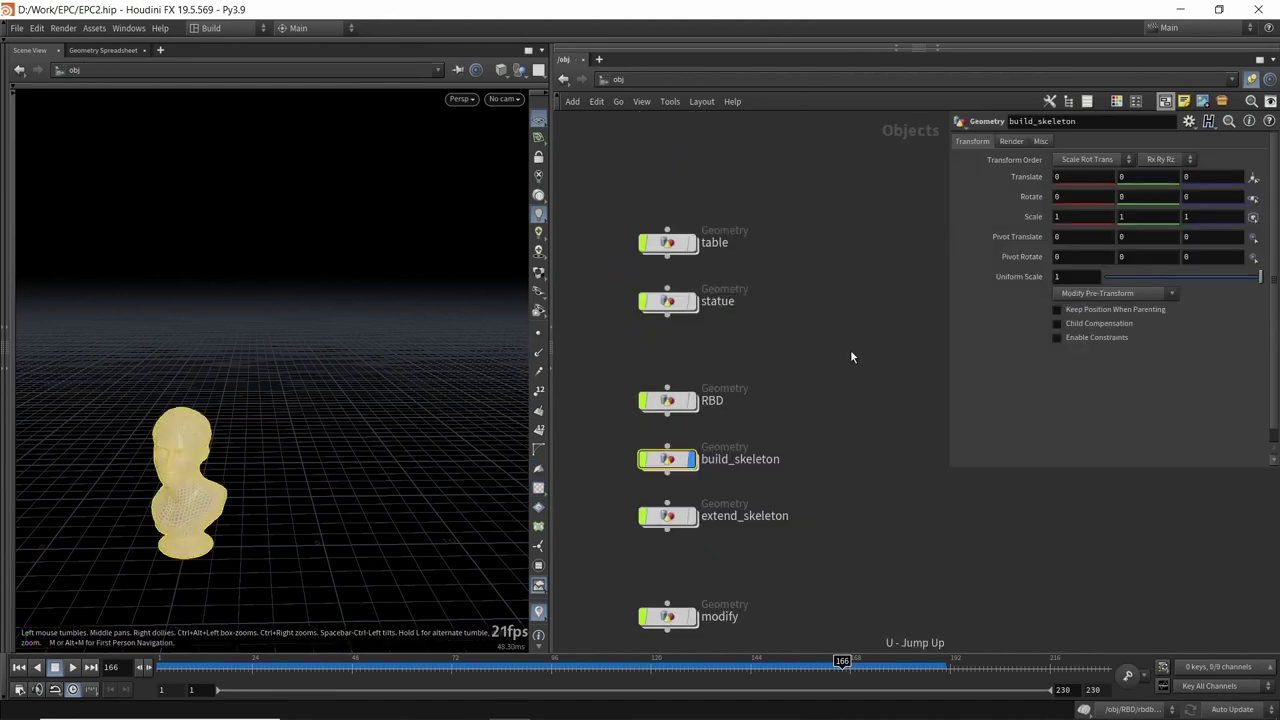
- Display extend_skeleton, enter it and set characterio1's geometry file to $HIP/geo/marble_statue2.bgeo.sc
{"action": "left_click", "coordinate": [692, 459]}
{"action": "left_click", "coordinate": [692, 516]}
{"action": "left_click", "coordinate": [673, 520]}
{"action": "double_click", "coordinate": [673, 520]}
{"action": "scroll", "coordinate": [723, 246], "scroll_direction": "up", "scroll_amount": 3}
{"action": "left_click", "coordinate": [693, 240]}
{"action": "left_click_drag", "start_coordinate": [749, 177], "coordinate": [680, 259]}
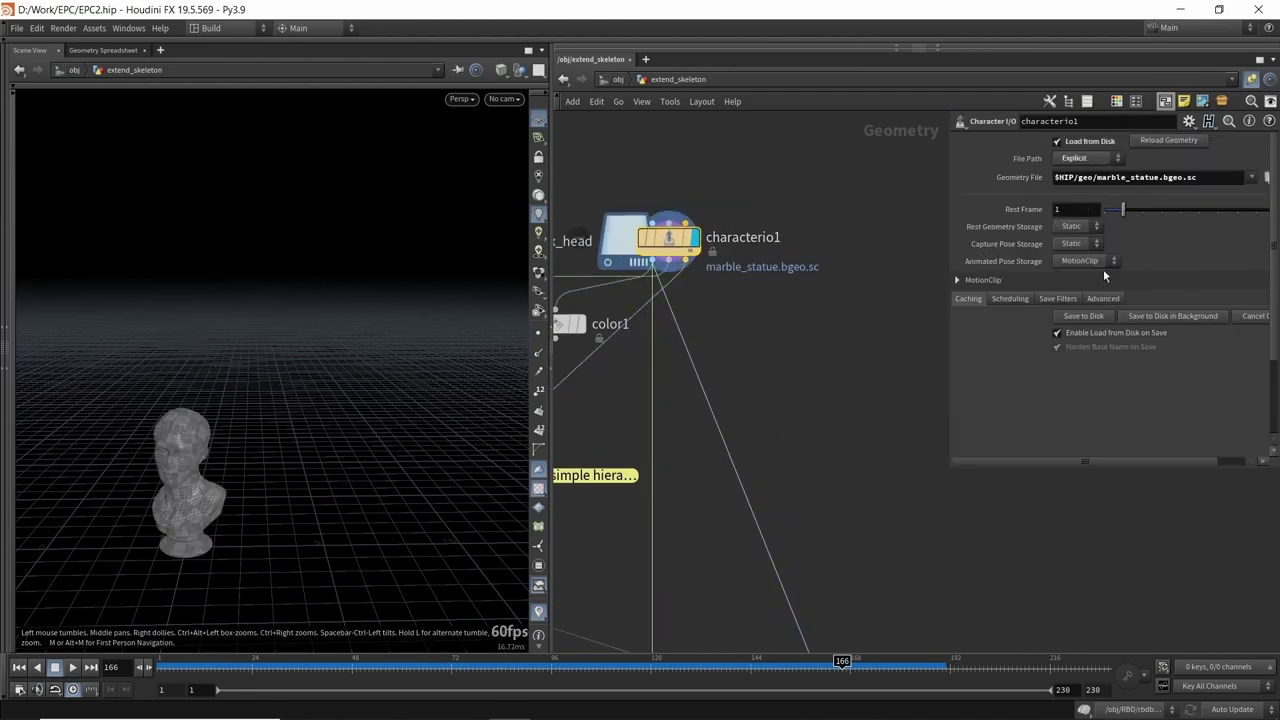
{"action": "type", "text": "2"}
{"action": "key", "text": "Return"}
{"action": "middle_click_drag", "start_coordinate": [432, 484], "coordinate": [427, 430]}
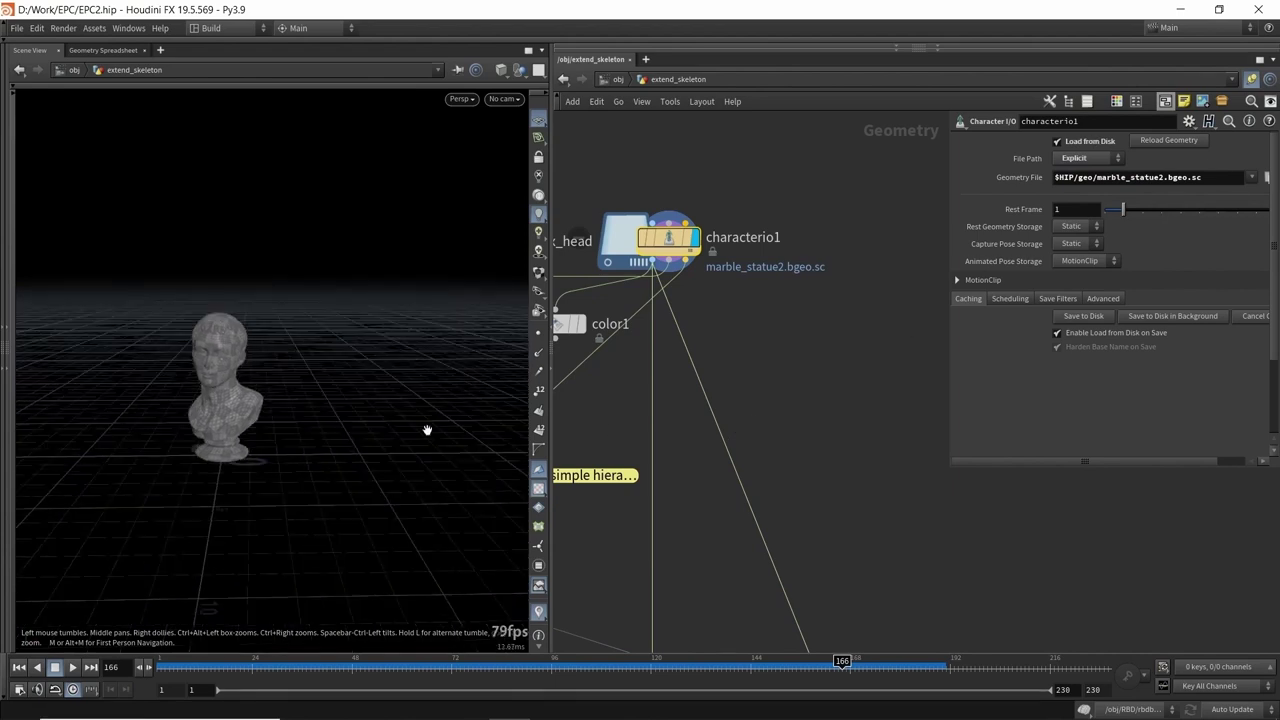
- Display jointdeform1 in extend_skeleton and scrub to frame 176 with the whole bust in view
{"action": "scroll", "coordinate": [848, 254], "scroll_direction": "down", "scroll_amount": 3}
{"action": "scroll", "coordinate": [752, 585], "scroll_direction": "up", "scroll_amount": 3}
{"action": "left_click", "coordinate": [786, 499]}
{"action": "left_click_drag", "start_coordinate": [812, 570], "coordinate": [740, 480]}
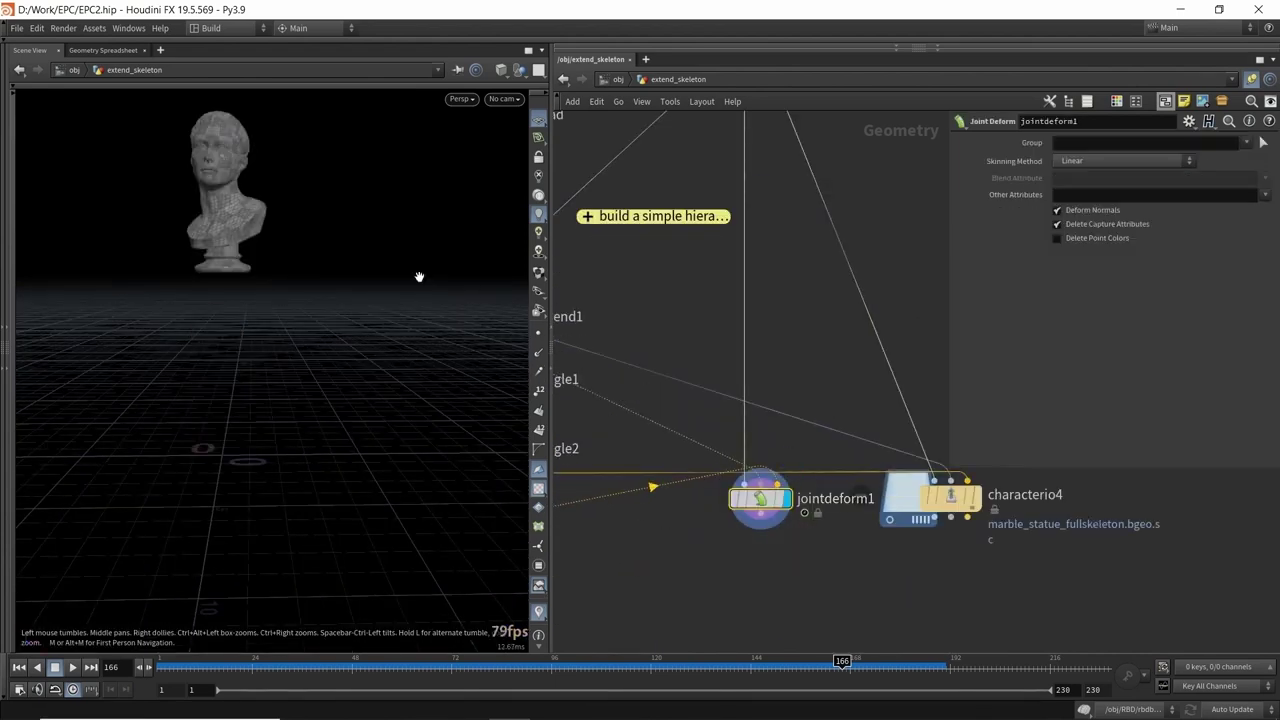
{"action": "left_click_drag", "start_coordinate": [583, 637], "coordinate": [884, 614]}
- Comment out the setpointattrib "transform" line, line 13, in attribwrangle1's VEX code
{"action": "middle_click_drag", "start_coordinate": [567, 400], "coordinate": [895, 430]}
{"action": "left_click", "coordinate": [782, 414]}
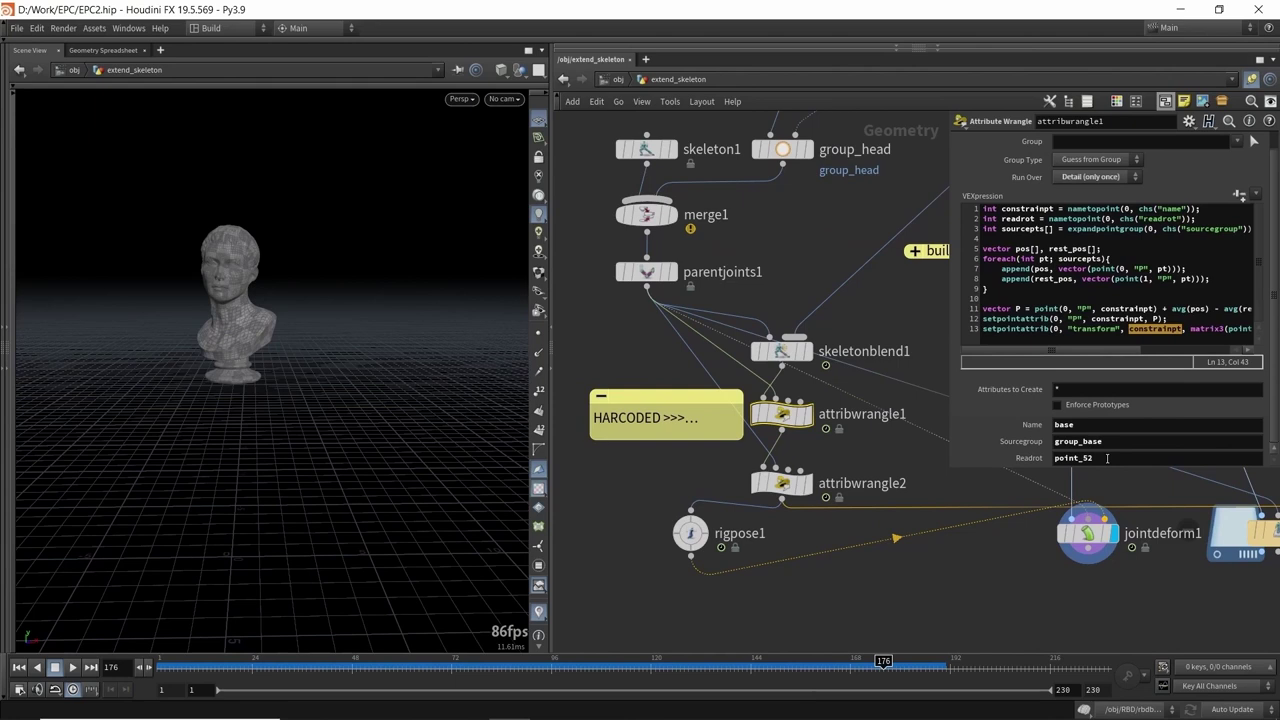
{"action": "left_click", "coordinate": [982, 319]}
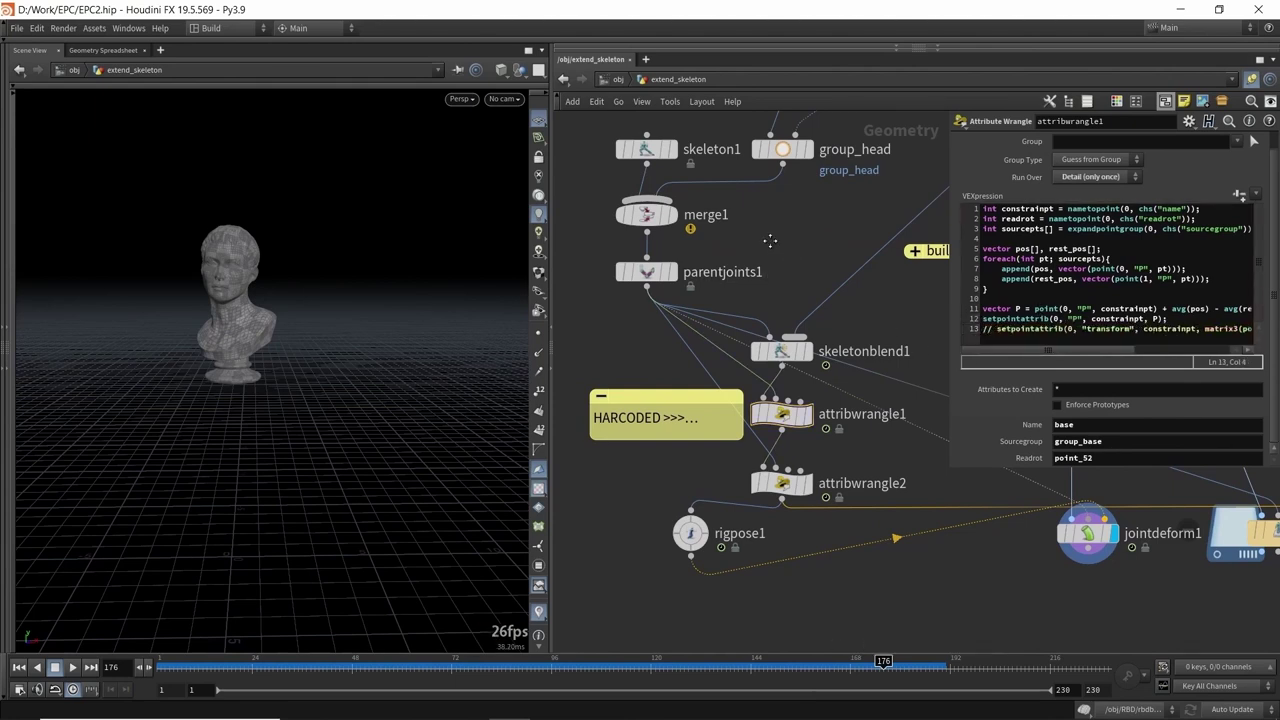
- Select jointdeform1 and scrub back to frame 15 to check the broken pieces in the view
{"action": "middle_click_drag", "start_coordinate": [770, 241], "coordinate": [597, 177]}
{"action": "left_click", "coordinate": [915, 470]}
{"action": "right_click_drag", "start_coordinate": [205, 314], "coordinate": [260, 280]}
{"action": "mouse_move", "coordinate": [260, 280]}
{"action": "left_mouse_down"}
{"action": "mouse_move", "coordinate": [239, 297]}
{"action": "mouse_move", "coordinate": [214, 277]}
{"action": "mouse_move", "coordinate": [243, 286]}
{"action": "left_mouse_up"}
{"action": "left_click", "coordinate": [245, 661]}
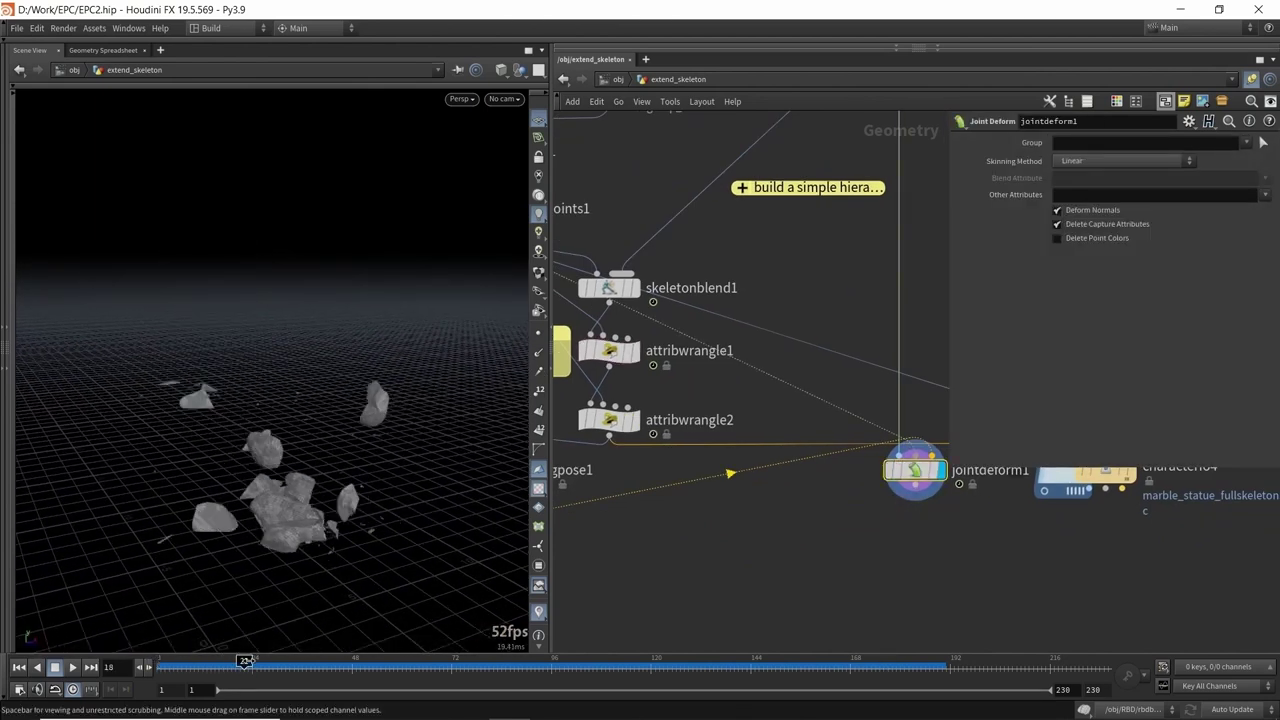
{"action": "scroll", "coordinate": [620, 546], "scroll_direction": "down", "scroll_amount": 2}
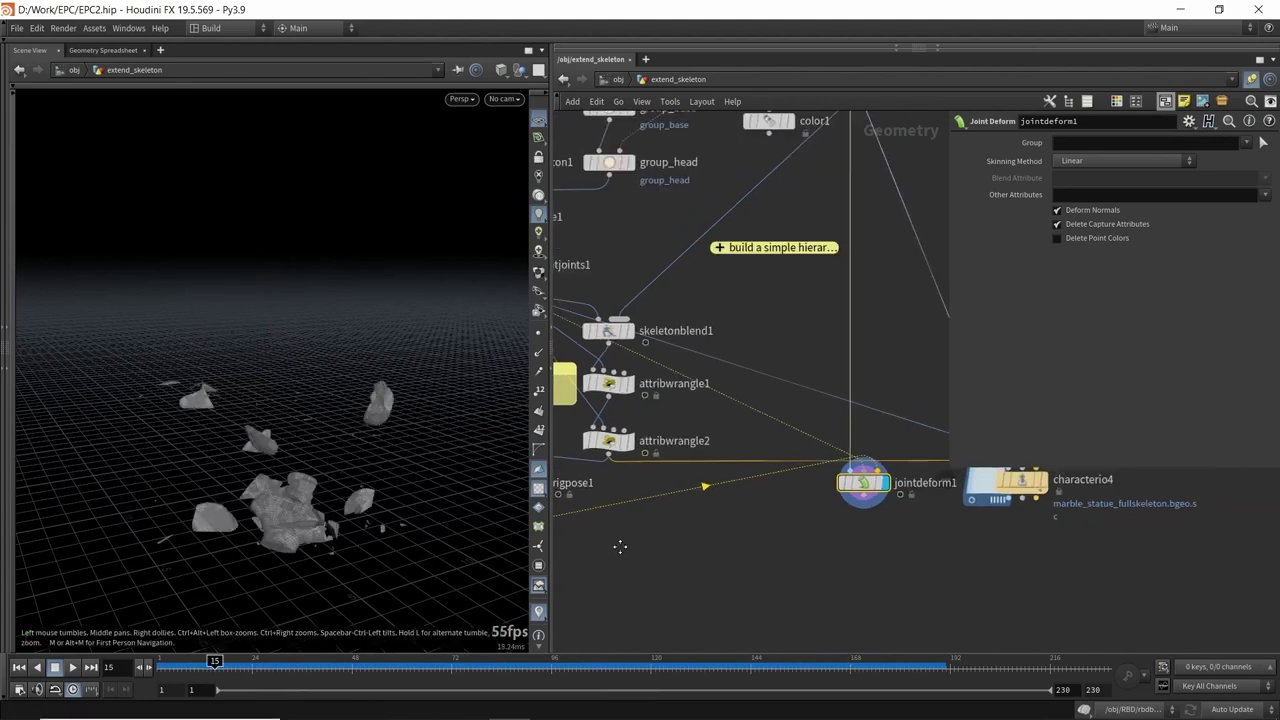
- Clear rigpose1's transformations and activate its Rig Pose tool with the bust reassembled at frame 174
{"action": "middle_click_drag", "start_coordinate": [620, 546], "coordinate": [828, 526]}
{"action": "left_click", "coordinate": [741, 462]}
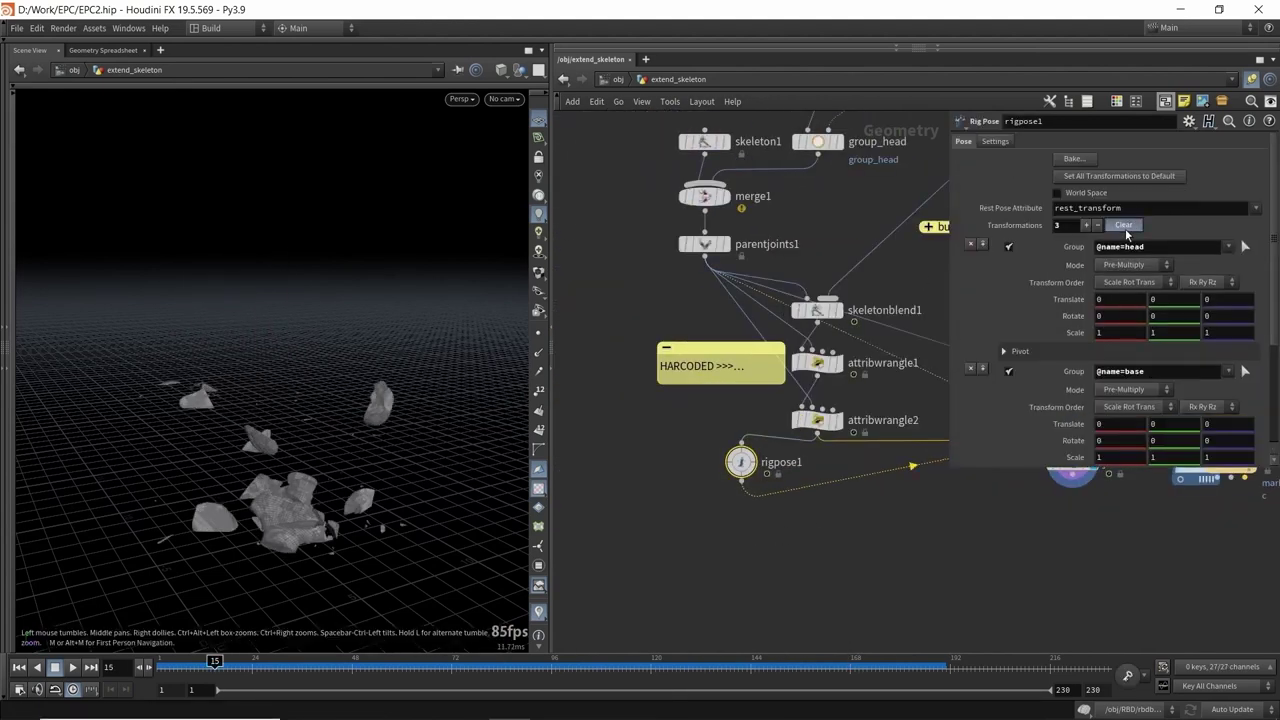
{"action": "left_click", "coordinate": [1124, 225]}
{"action": "key", "text": "Return"}
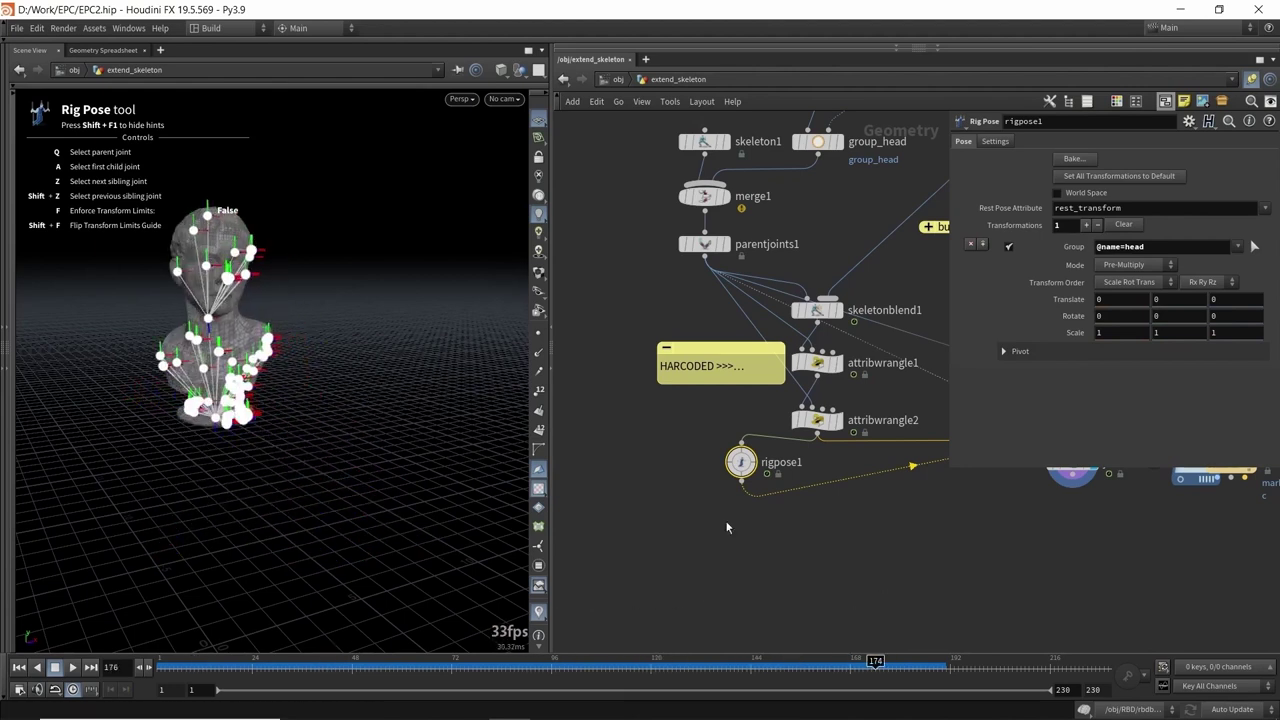
- Test posing the bust by its base and head joints, undoing each transformation
{"action": "left_click", "coordinate": [210, 416]}
{"action": "left_click_drag", "start_coordinate": [211, 418], "coordinate": [228, 345]}
{"action": "key", "text": "ctrl+z"}
{"action": "left_click", "coordinate": [206, 292]}
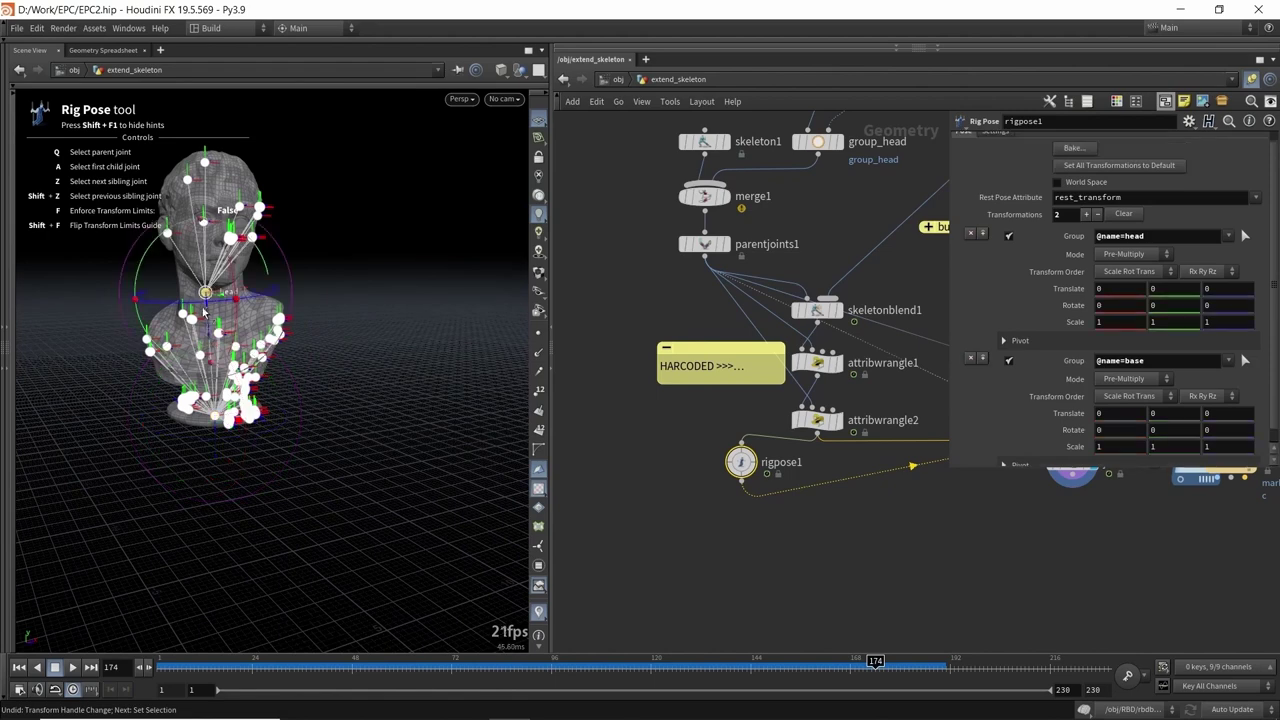
{"action": "left_click_drag", "start_coordinate": [238, 268], "coordinate": [185, 268]}
{"action": "scroll", "coordinate": [194, 276], "scroll_direction": "up", "scroll_amount": 3}
{"action": "scroll", "coordinate": [190, 270], "scroll_direction": "down", "scroll_amount": 3}
{"action": "key", "text": "ctrl+z"}
{"action": "left_click_drag", "start_coordinate": [212, 237], "coordinate": [340, 258]}
{"action": "key", "text": "ctrl+z"}
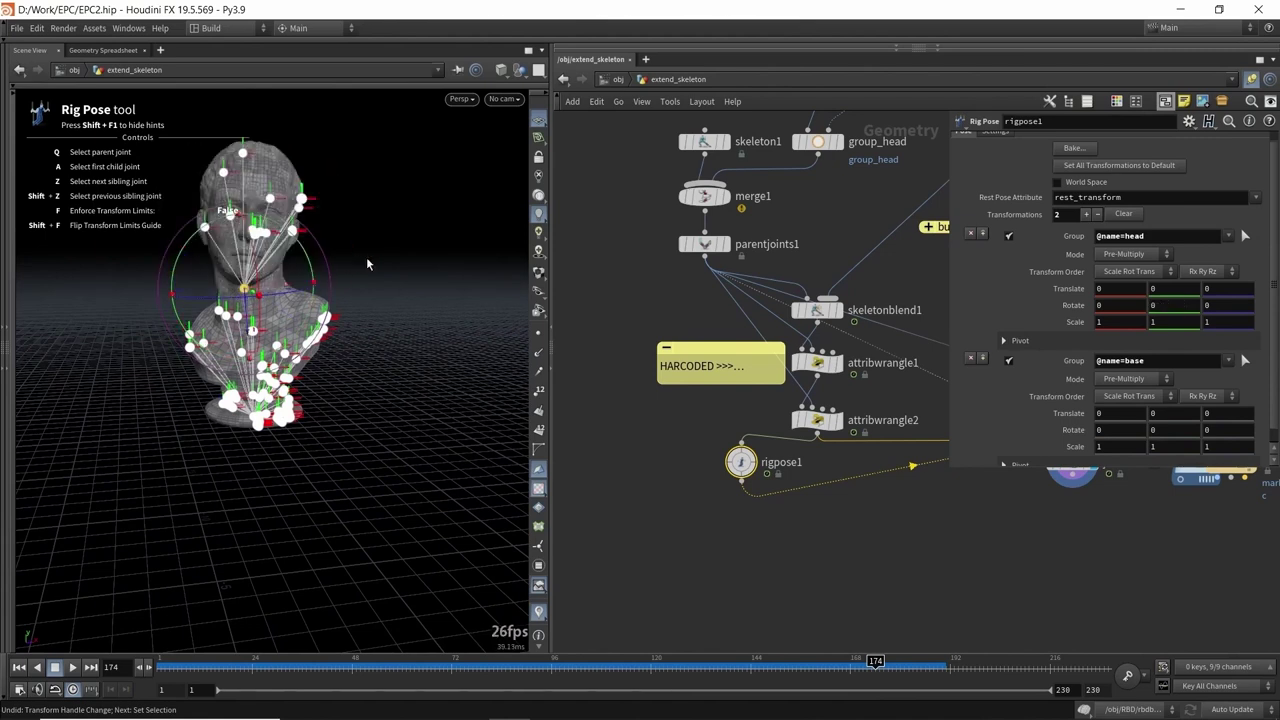
- Deselect the joint, leave the Rig Pose tool and return to the object level
{"action": "middle_click_drag", "start_coordinate": [267, 242], "coordinate": [256, 285], "text": "alt"}
{"action": "right_click_drag", "start_coordinate": [288, 285], "coordinate": [281, 317], "text": "alt"}
{"action": "left_click_drag", "start_coordinate": [281, 317], "coordinate": [300, 314], "text": "alt"}
{"action": "left_click", "coordinate": [430, 254]}
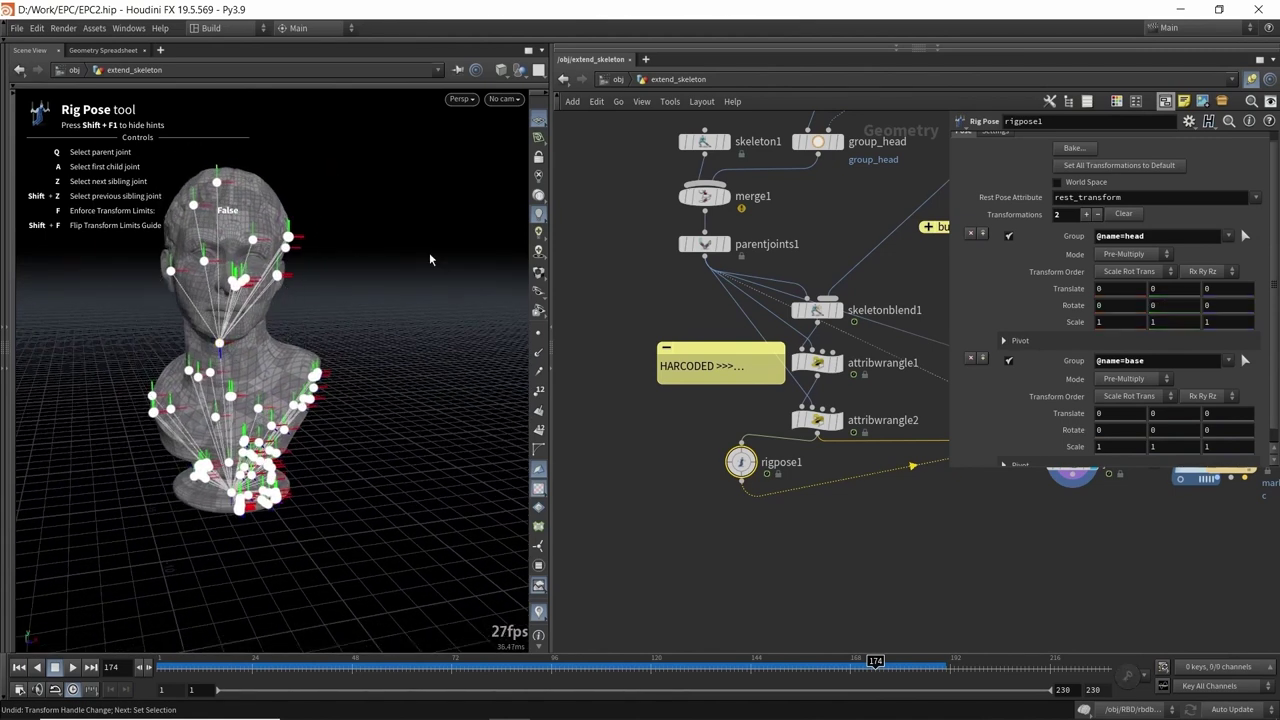
{"action": "scroll", "coordinate": [894, 540], "scroll_direction": "down", "scroll_amount": 3}
{"action": "middle_click_drag", "start_coordinate": [894, 540], "coordinate": [807, 571]}
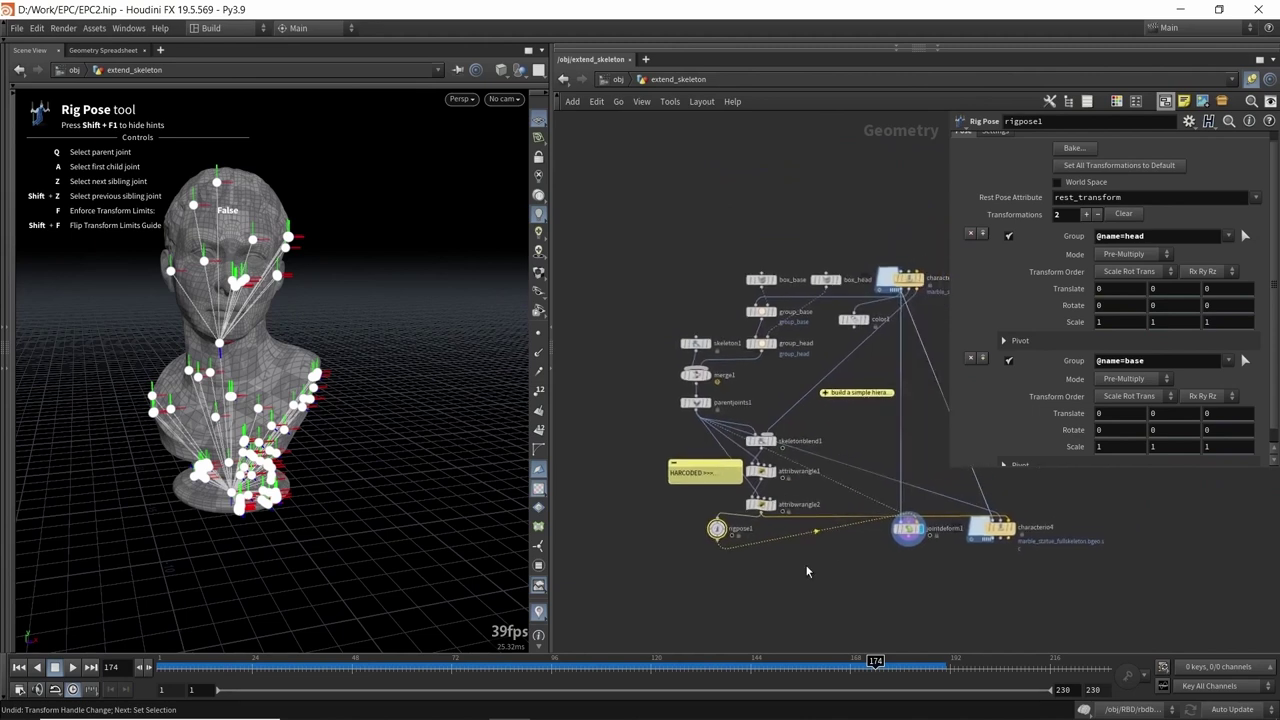
{"action": "left_click_drag", "start_coordinate": [246, 318], "coordinate": [281, 345]}
{"action": "key", "text": "Escape"}
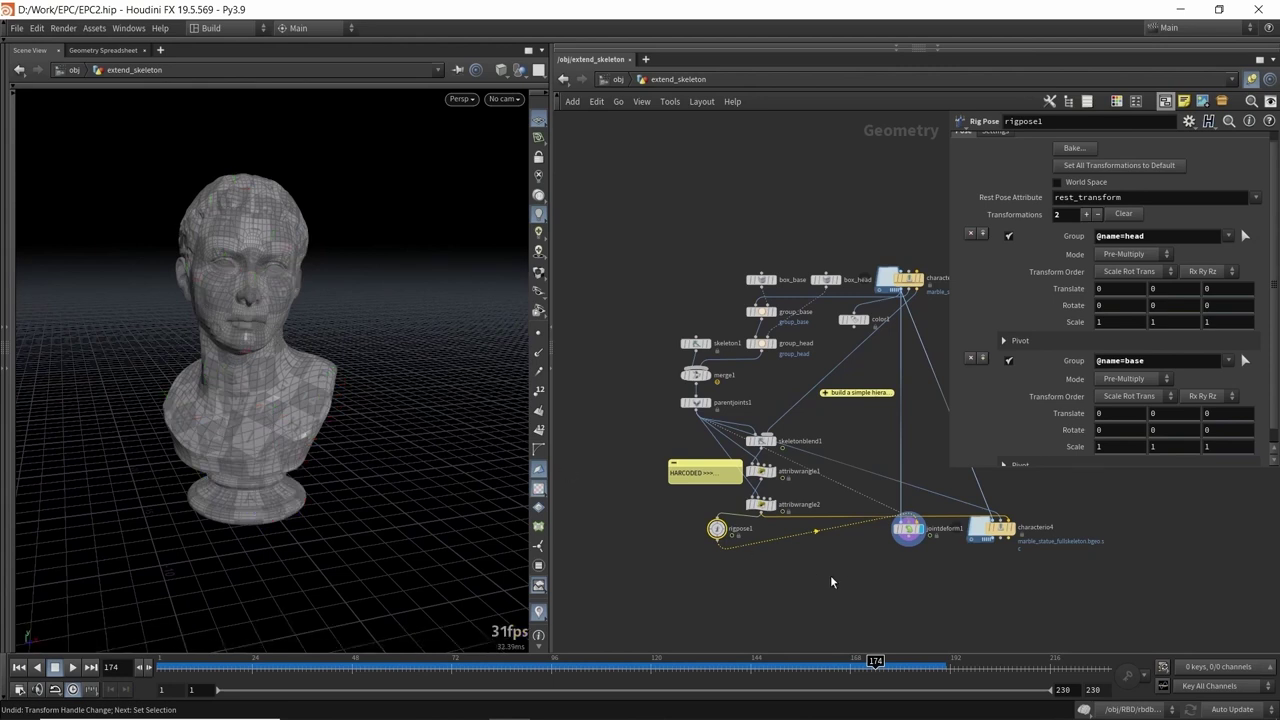
{"action": "middle_click_drag", "start_coordinate": [839, 577], "coordinate": [811, 569]}
{"action": "key", "text": "u"}
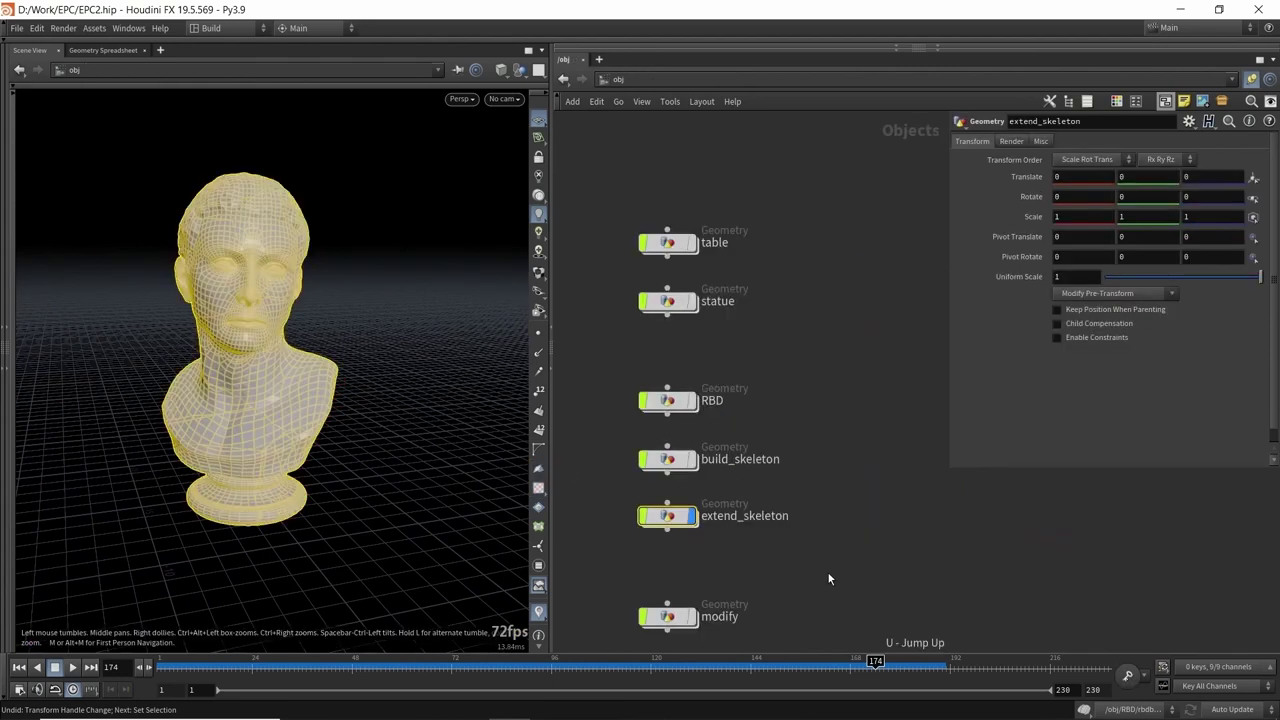
- Duplicate the modify object, place the copy between extend_skeleton and the original, and enter the copy's network
{"action": "left_click", "coordinate": [676, 607]}
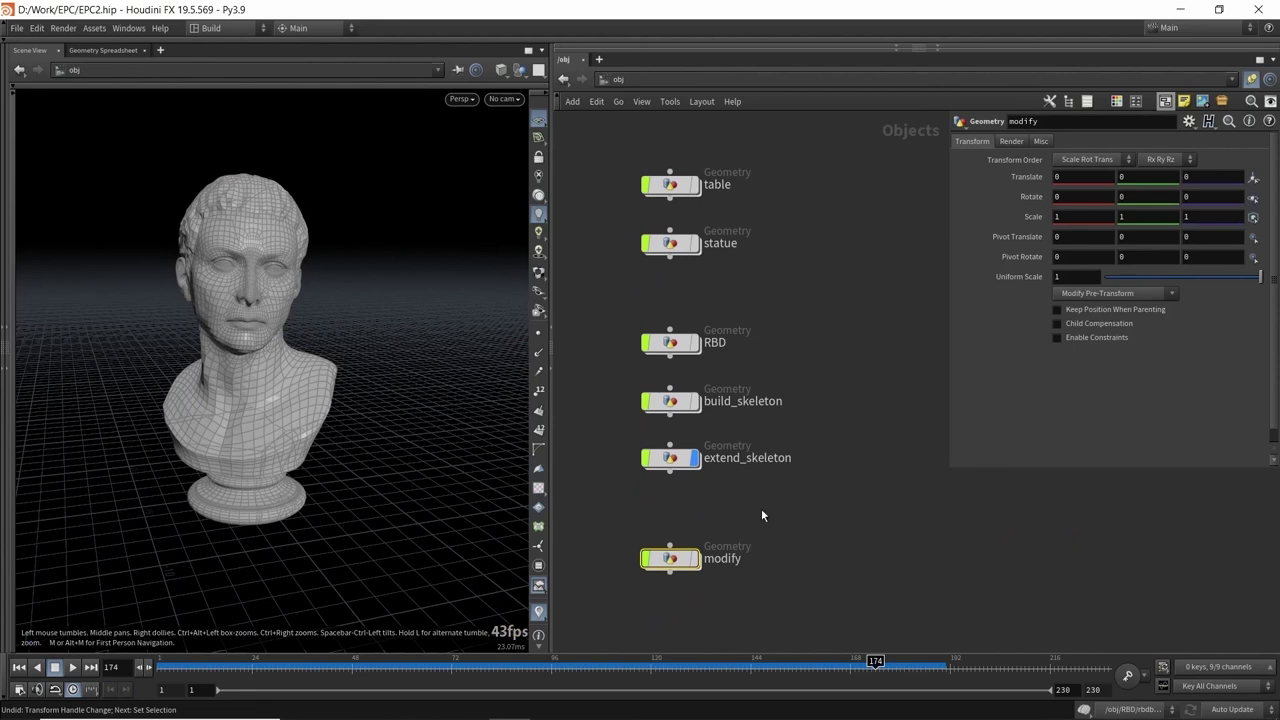
{"action": "key", "text": "ctrl+c"}
{"action": "key", "text": "ctrl+v"}
{"action": "left_click", "coordinate": [798, 510]}
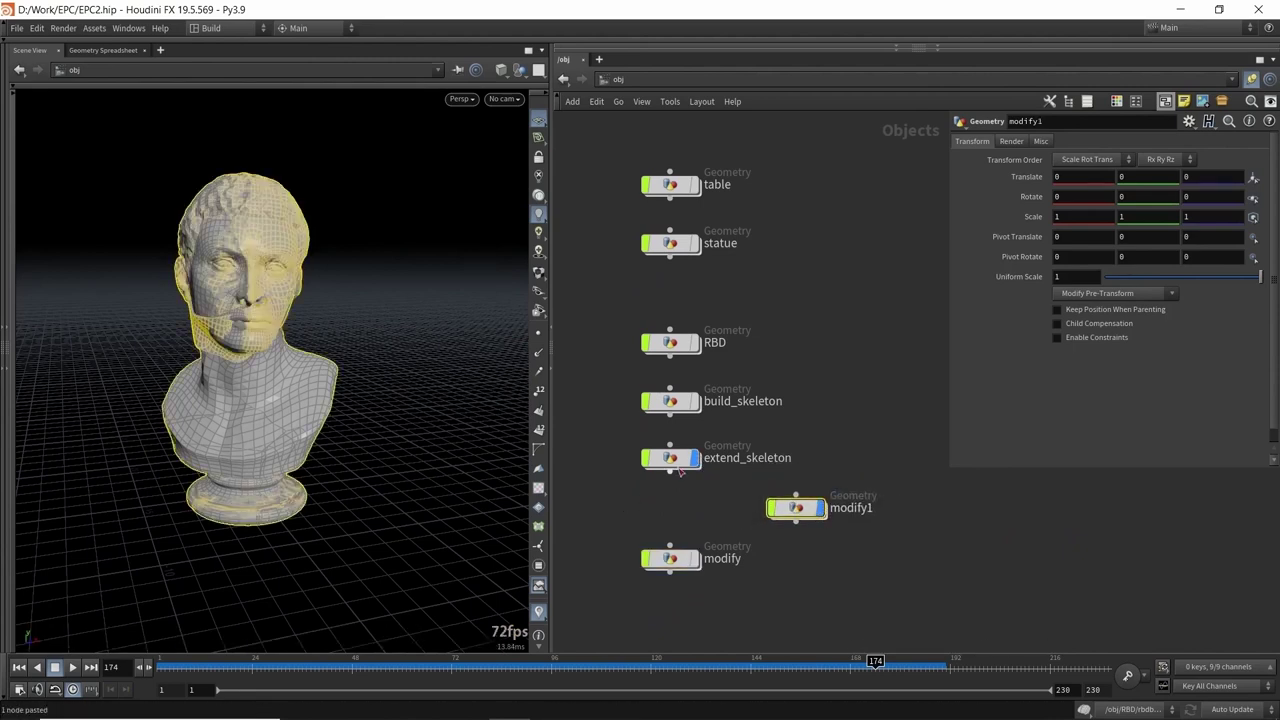
{"action": "double_click", "coordinate": [783, 508]}
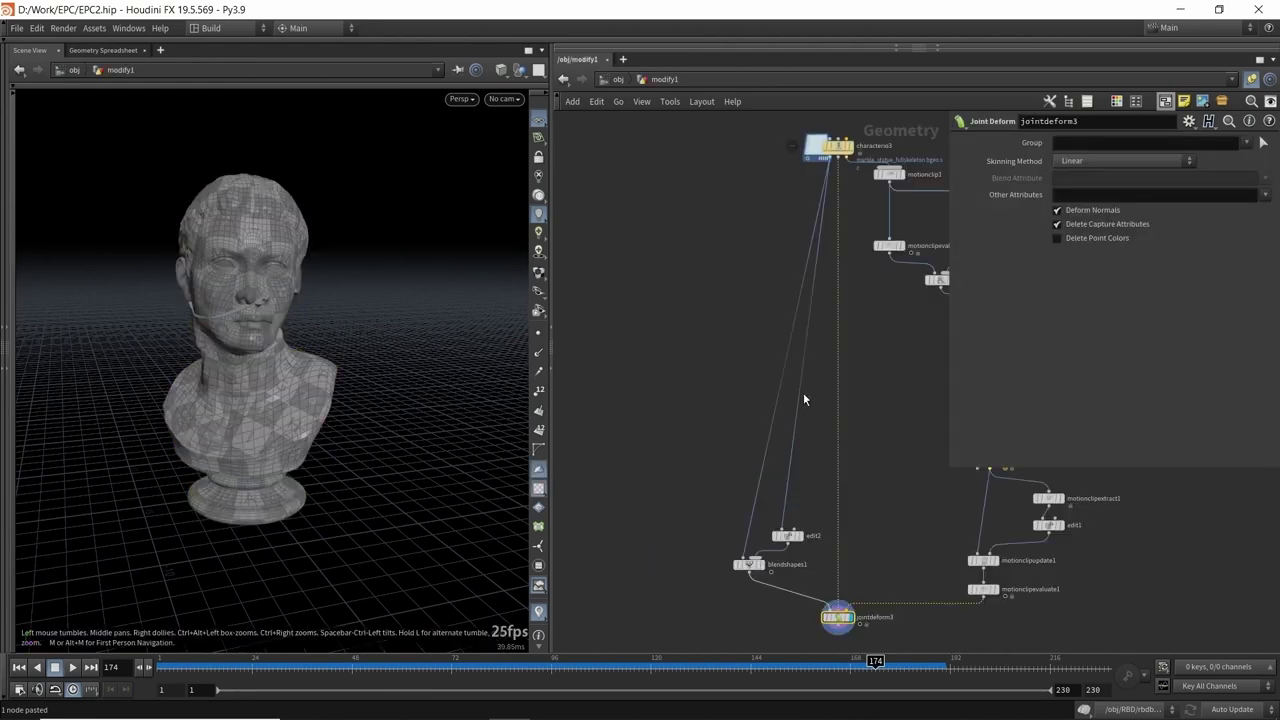
- Check which geometry file characterio3 loads in the modify1 network, and return to the object level
{"action": "scroll", "coordinate": [766, 287], "scroll_direction": "up", "scroll_amount": 3}
{"action": "left_click", "coordinate": [730, 298]}
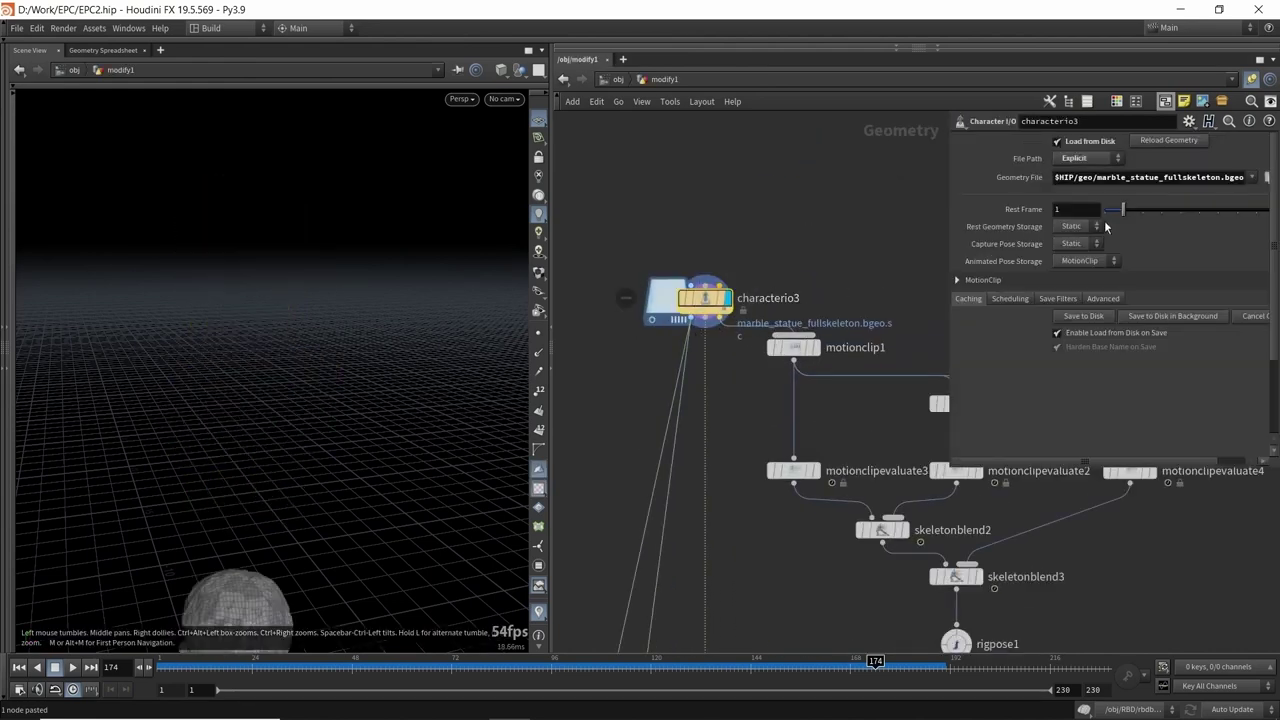
{"action": "key", "text": "u"}
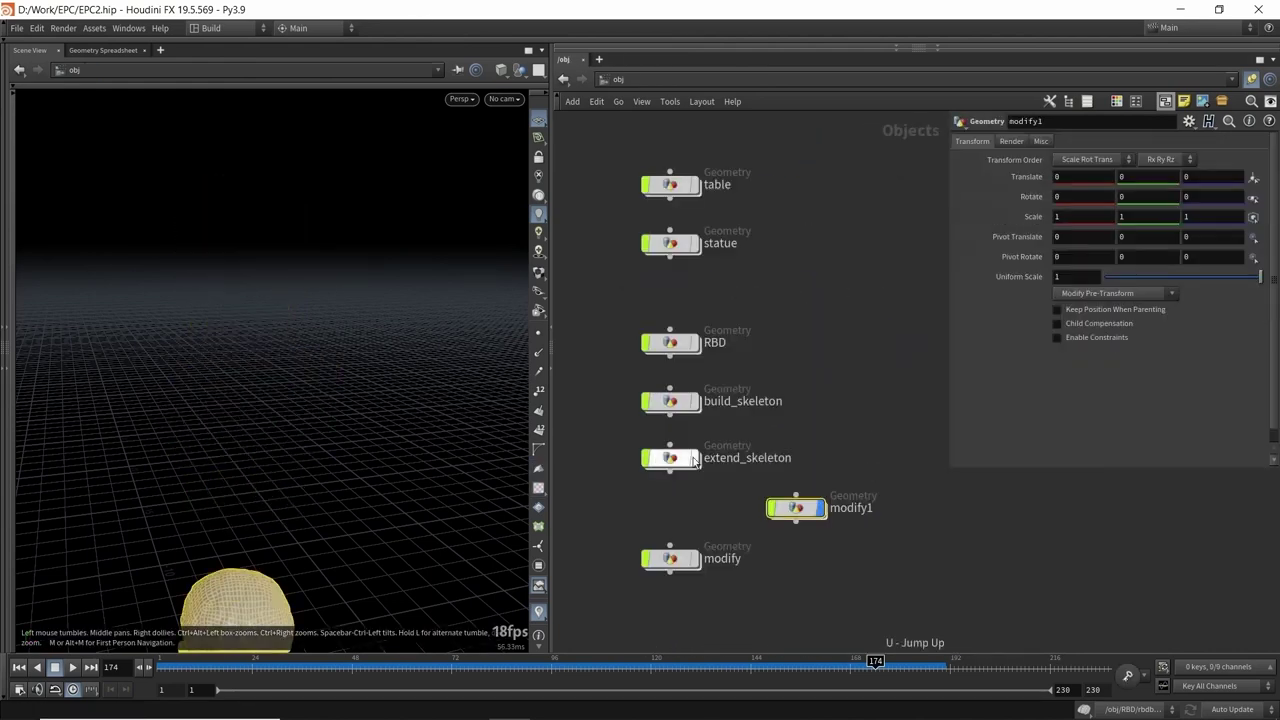
- In extend_skeleton, set characterio4's geometry file to $HIP/geo/marble_statue_fullskeleton2.bgeo.sc and save the character to disk
{"action": "double_click", "coordinate": [698, 458]}
{"action": "scroll", "coordinate": [780, 540], "scroll_direction": "up", "scroll_amount": 3}
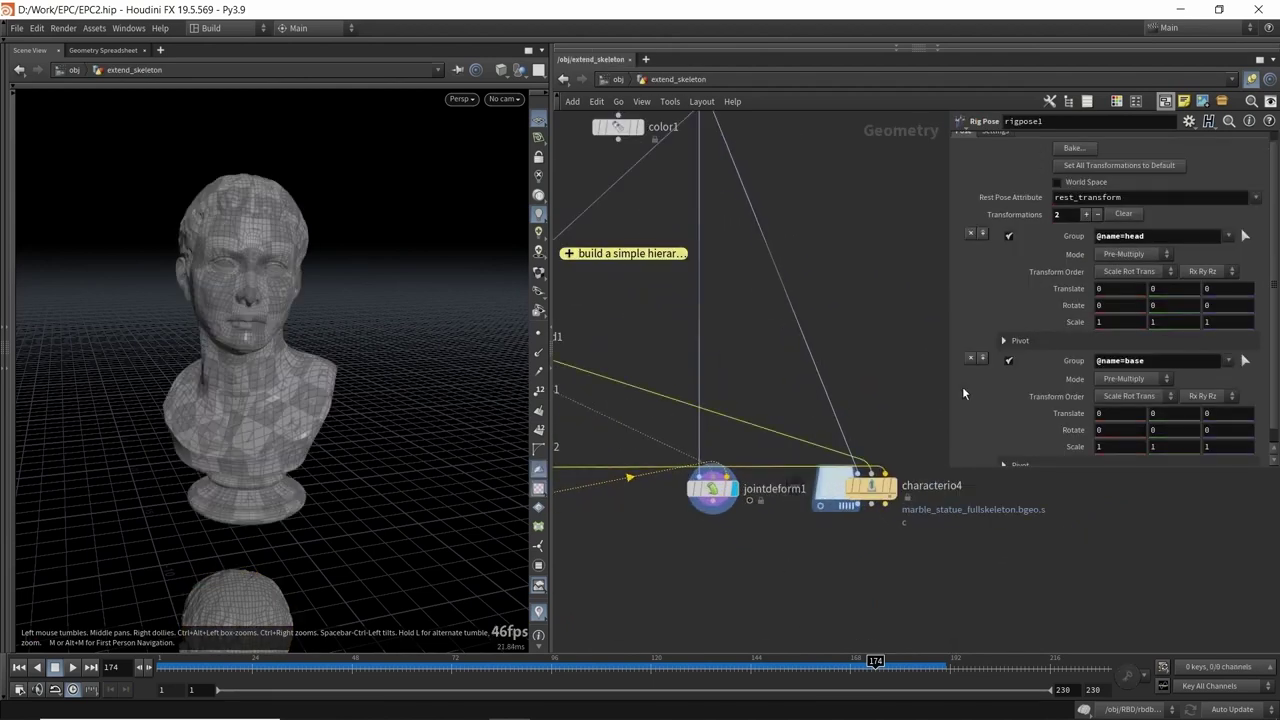
{"action": "left_click", "coordinate": [871, 487]}
{"action": "left_click", "coordinate": [1218, 178]}
{"action": "type", "text": "2.bge"}
{"action": "key", "text": "Return"}
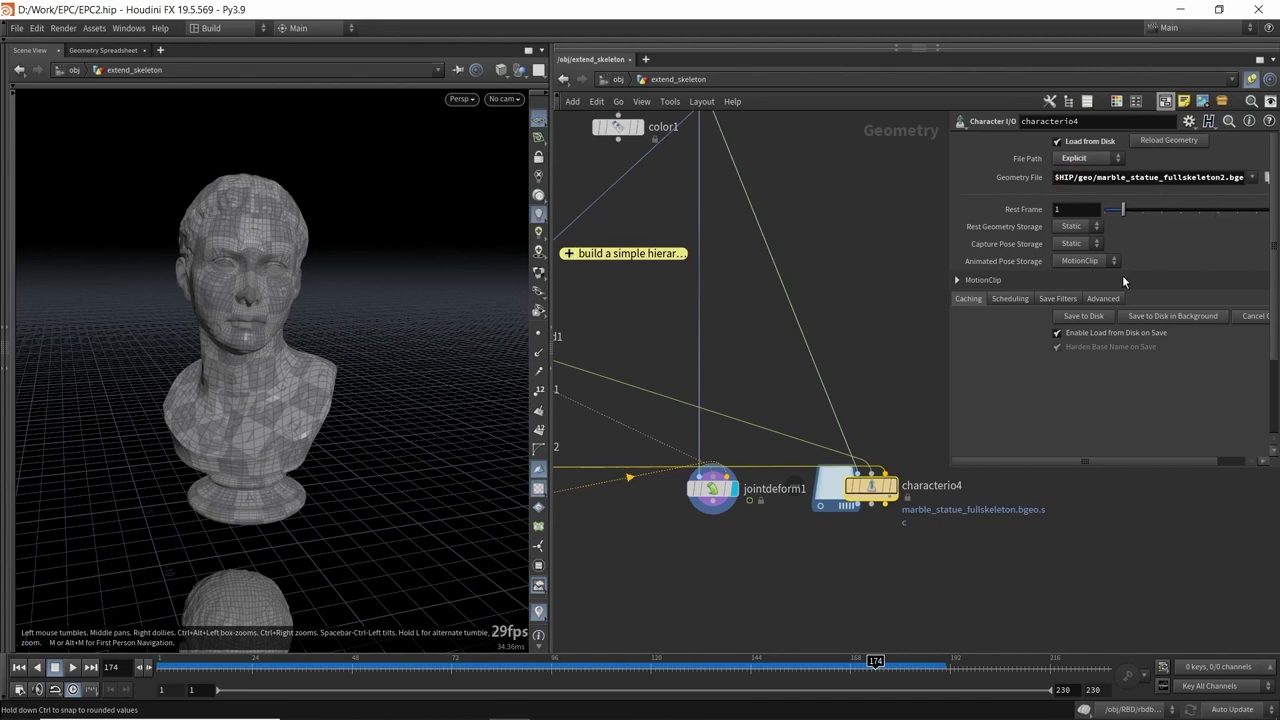
{"action": "left_click", "coordinate": [1070, 320]}
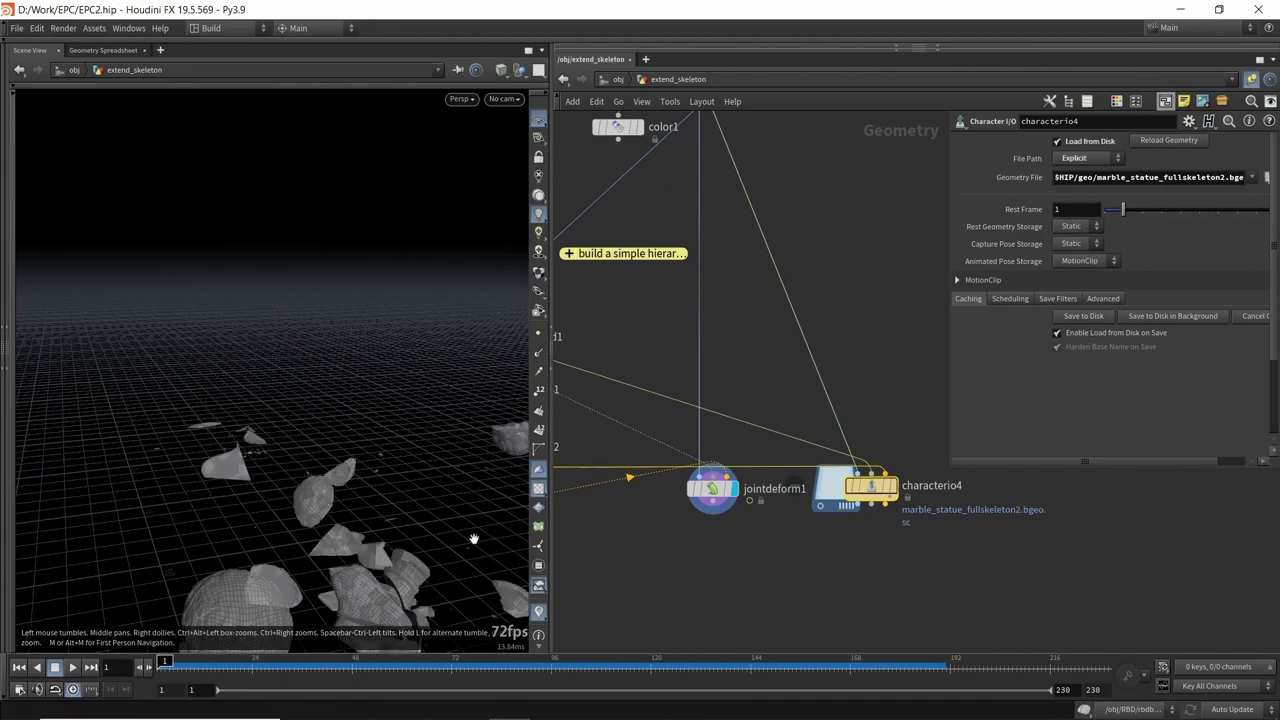
- Return to modify1 and set characterio3's geometry file to $HIP/geo/marble_statue_fullskeleton2.bgeo.sc
{"action": "key", "text": "u"}
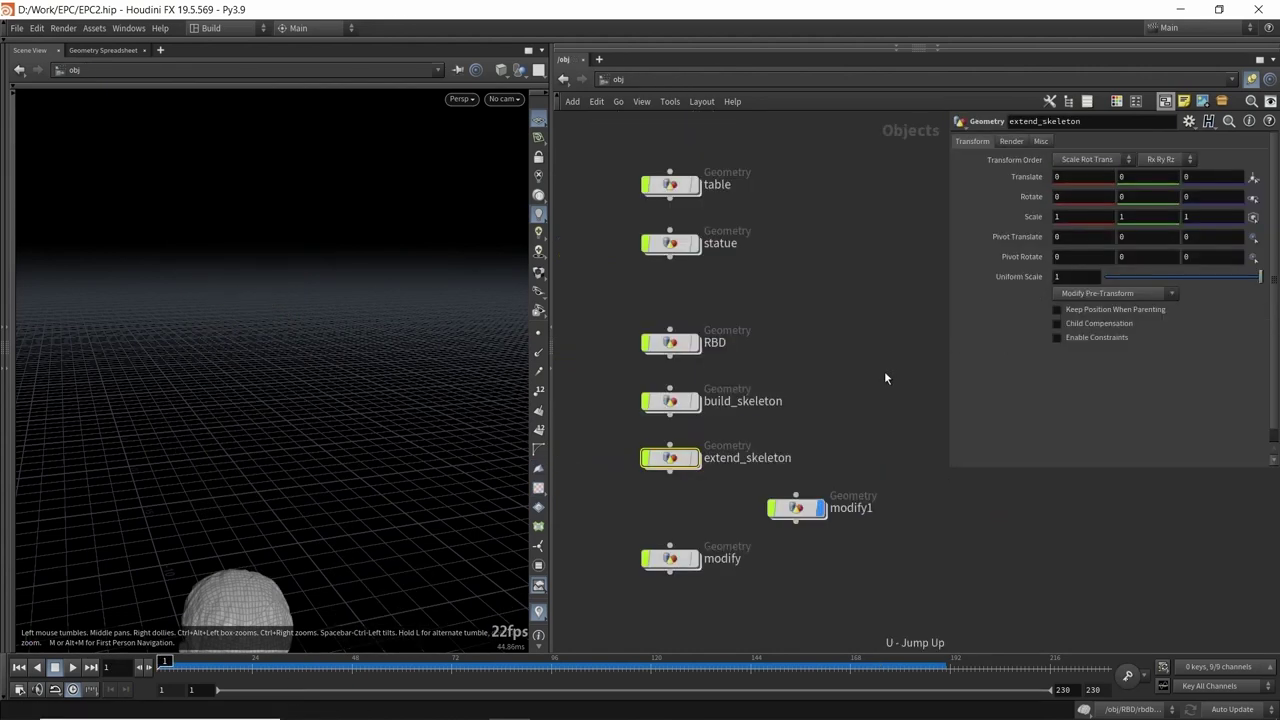
{"action": "key", "text": "i"}
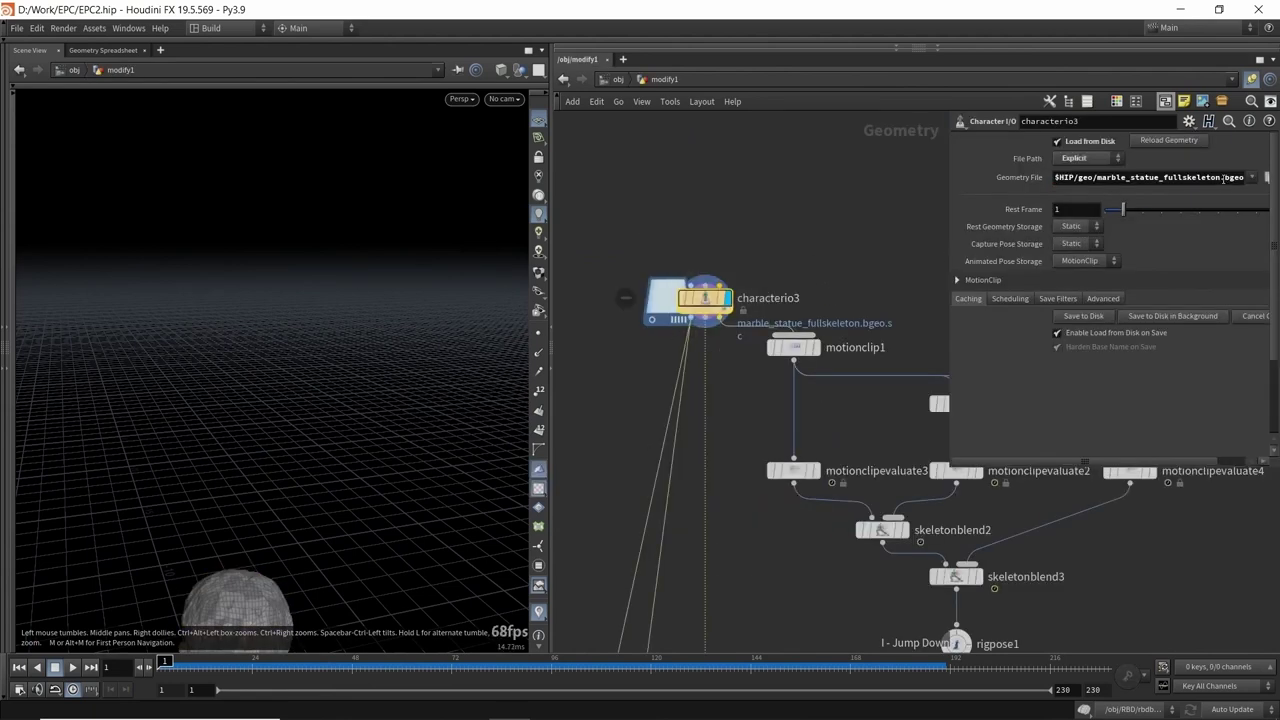
{"action": "type", "text": "2"}
{"action": "key", "text": "Return"}
- Display jointdeform3 in modify1 with its animated pose taken directly from characterio3, and frame the whole bust and network
{"action": "scroll", "coordinate": [718, 252], "scroll_direction": "down", "scroll_amount": 3}
{"action": "middle_click_drag", "start_coordinate": [717, 551], "coordinate": [762, 306]}
{"action": "scroll", "coordinate": [780, 471], "scroll_direction": "up", "scroll_amount": 1}
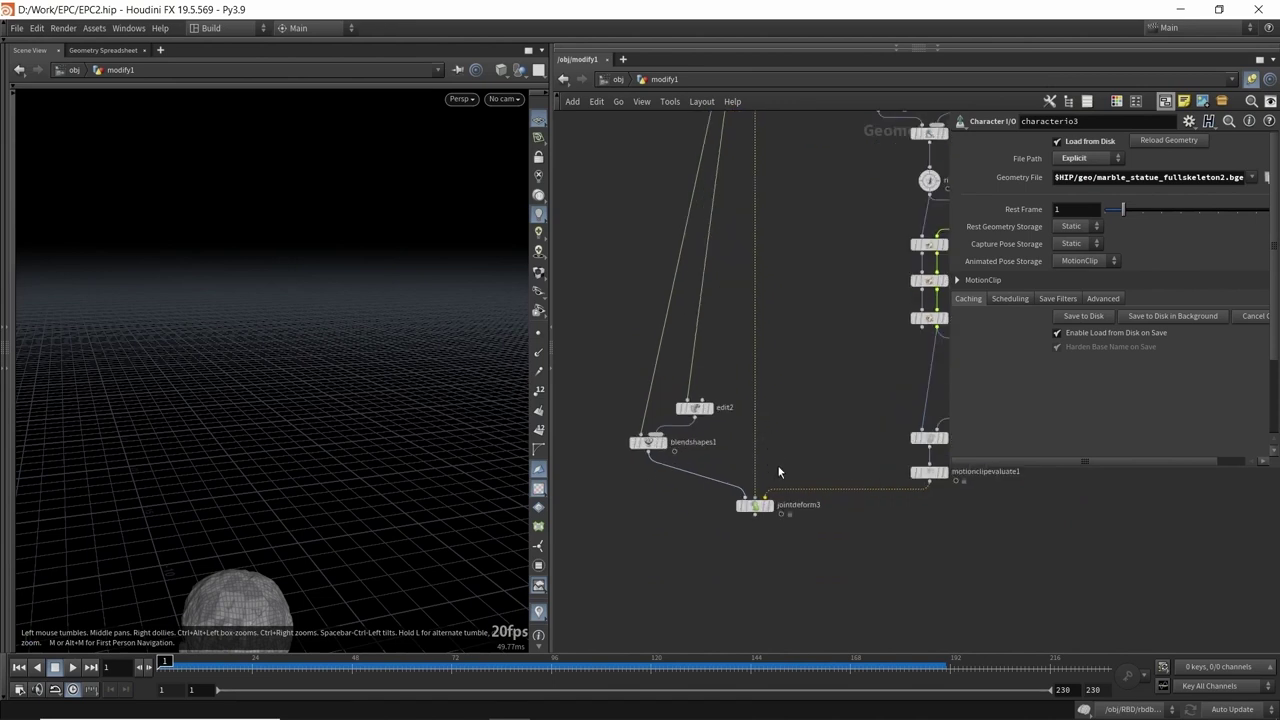
{"action": "right_click_drag", "start_coordinate": [257, 377], "coordinate": [230, 442]}
{"action": "middle_click_drag", "start_coordinate": [230, 442], "coordinate": [302, 258]}
{"action": "scroll", "coordinate": [360, 346], "scroll_direction": "up", "scroll_amount": 3}
{"action": "left_click", "coordinate": [771, 506]}
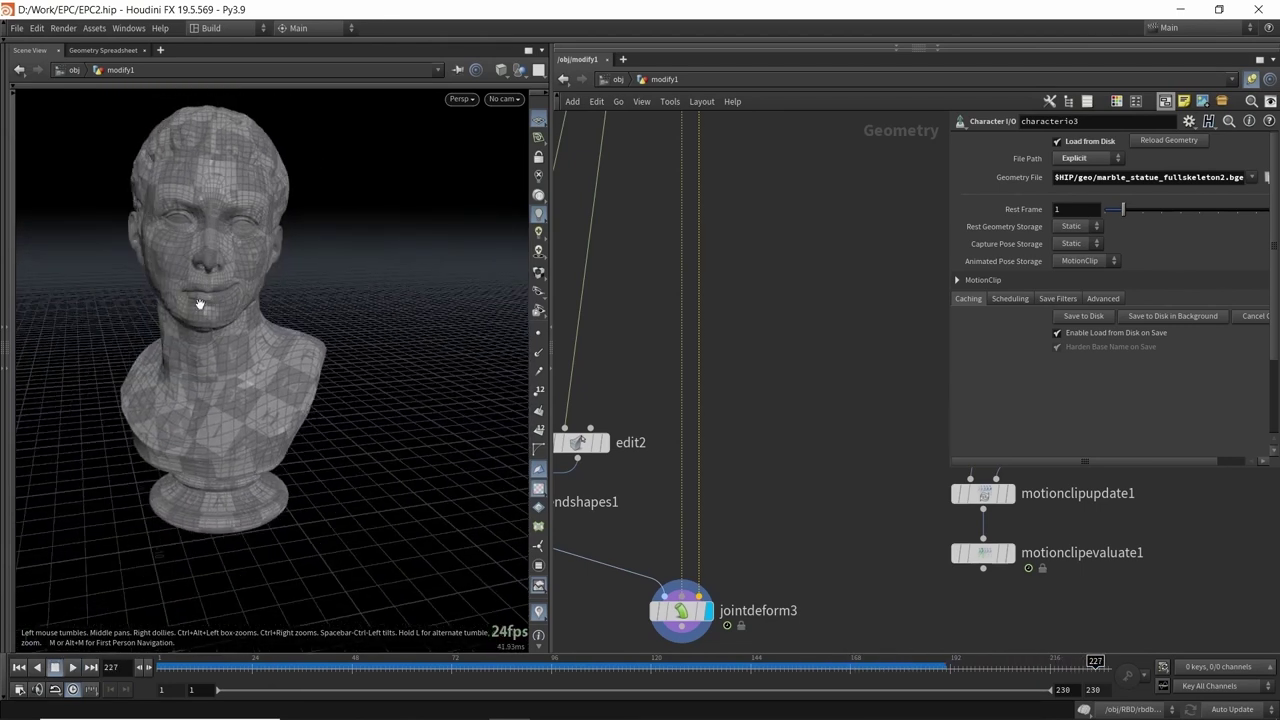
{"action": "key", "text": "h"}
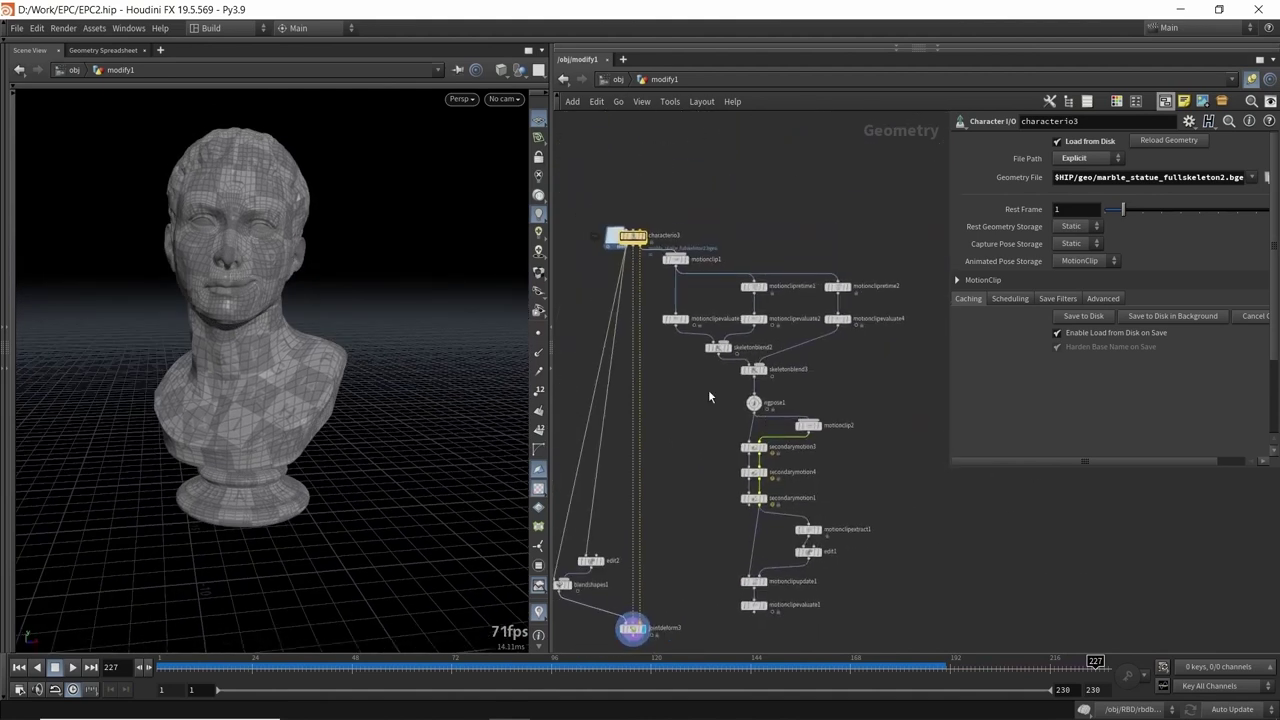
- Inspect skeletonblend2's settings and the surrounding pose-blending chain, and scrub the bust animation to frame 167
{"action": "left_click_drag", "start_coordinate": [918, 624], "coordinate": [687, 237]}
{"action": "scroll", "coordinate": [826, 308], "scroll_direction": "up", "scroll_amount": 2}
{"action": "left_click", "coordinate": [824, 312]}
{"action": "middle_click_drag", "start_coordinate": [814, 326], "coordinate": [830, 396]}
{"action": "scroll", "coordinate": [743, 263], "scroll_direction": "up", "scroll_amount": 2}
{"action": "scroll", "coordinate": [784, 293], "scroll_direction": "down", "scroll_amount": 1}
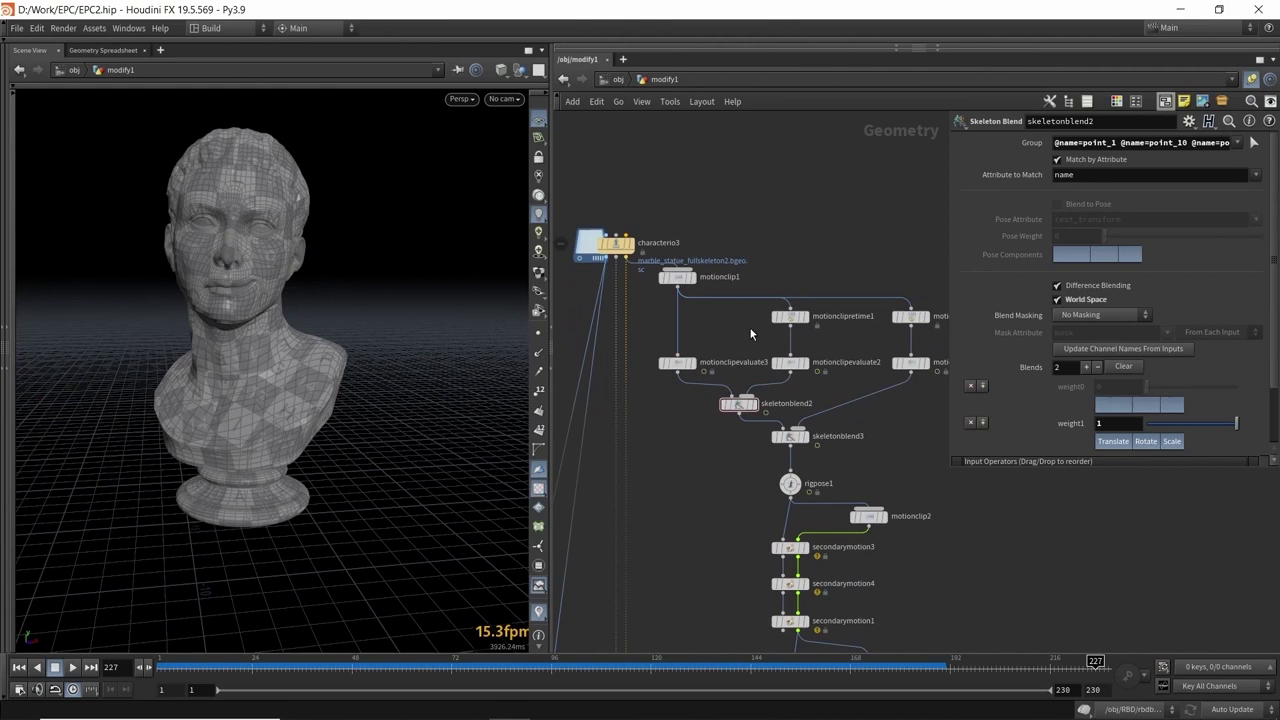
{"action": "scroll", "coordinate": [698, 336], "scroll_direction": "up", "scroll_amount": 1}
{"action": "left_click", "coordinate": [764, 424]}
{"action": "middle_click_drag", "start_coordinate": [771, 434], "coordinate": [728, 408]}
{"action": "left_click_drag", "start_coordinate": [774, 438], "coordinate": [784, 432]}
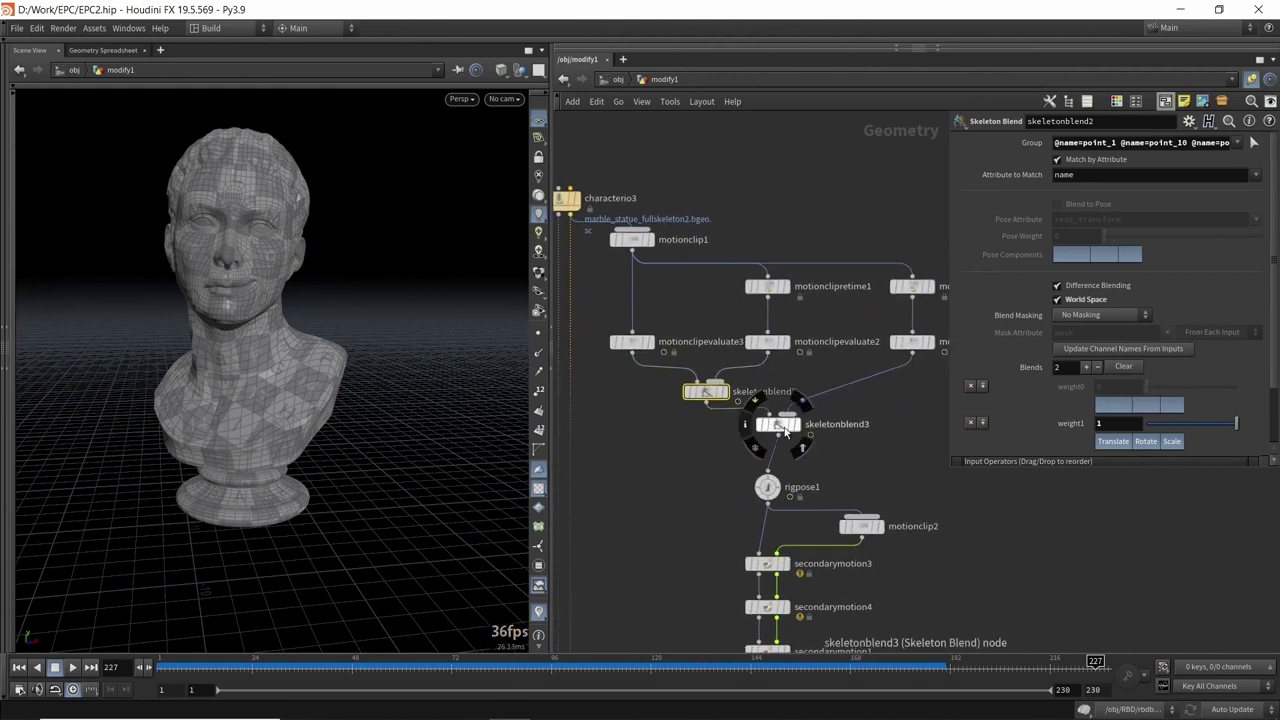
{"action": "scroll", "coordinate": [746, 451], "scroll_direction": "down", "scroll_amount": 5}
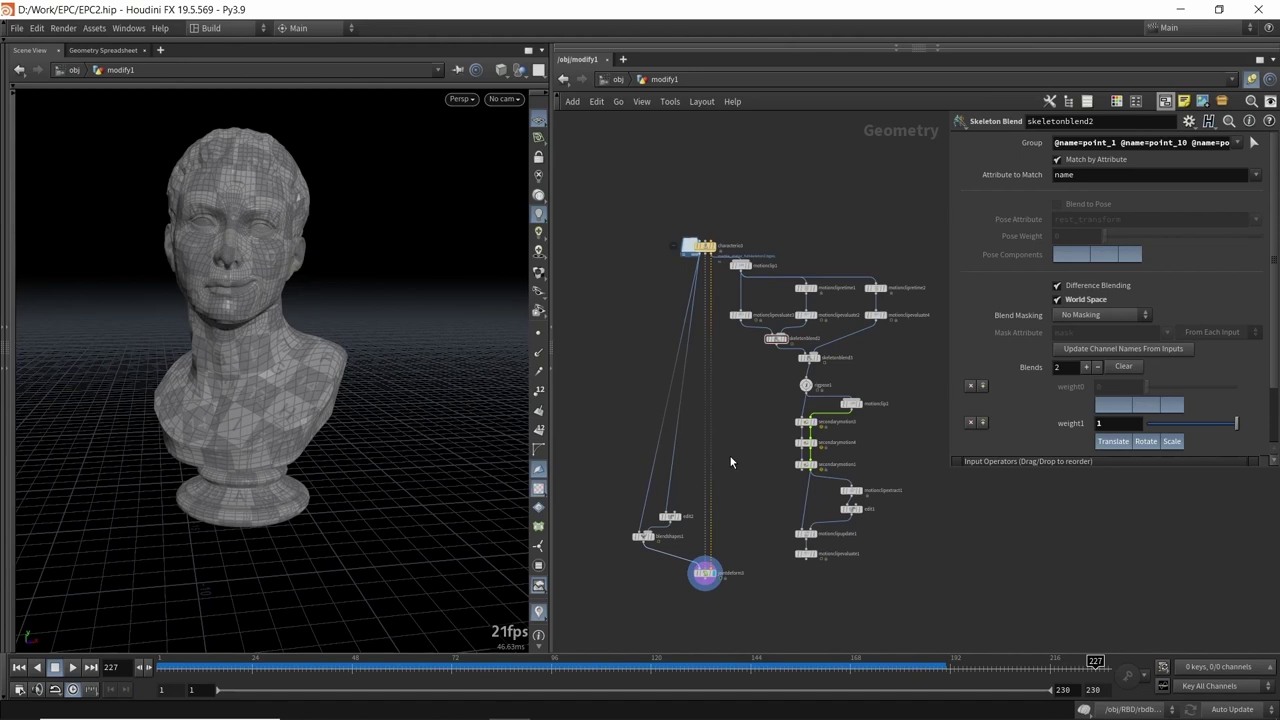
{"action": "left_click_drag", "start_coordinate": [250, 662], "coordinate": [766, 618]}
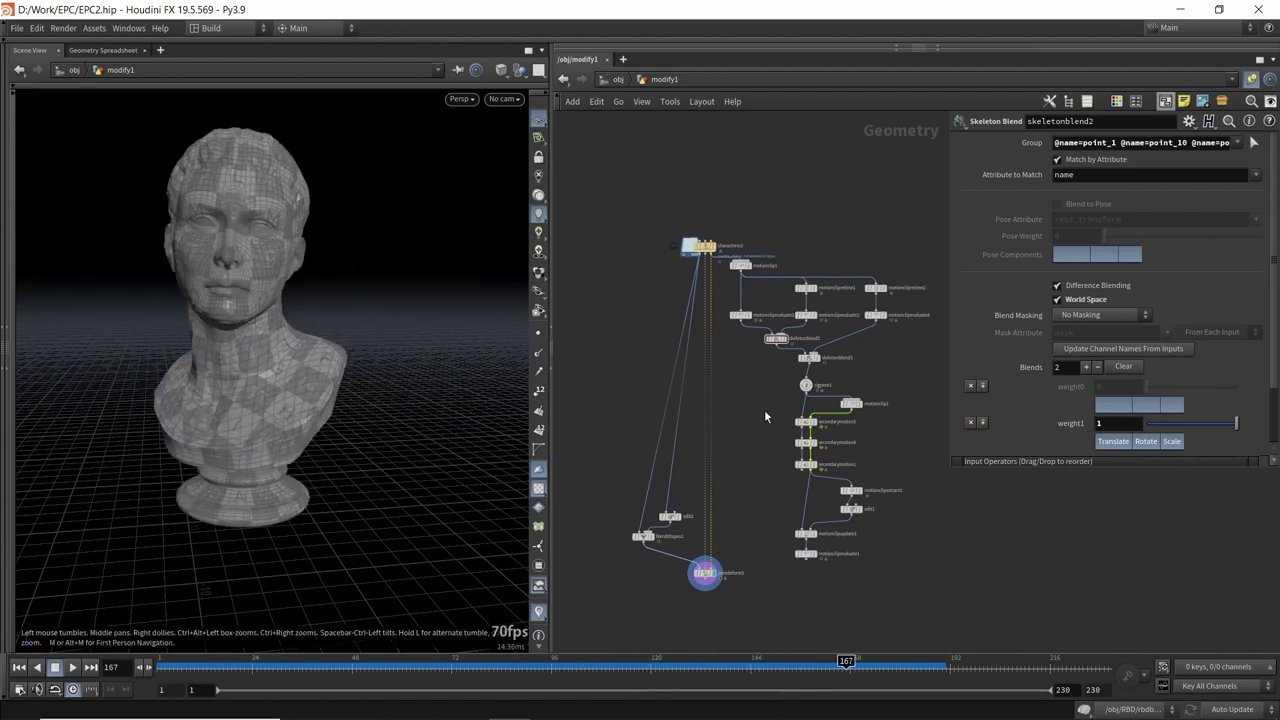